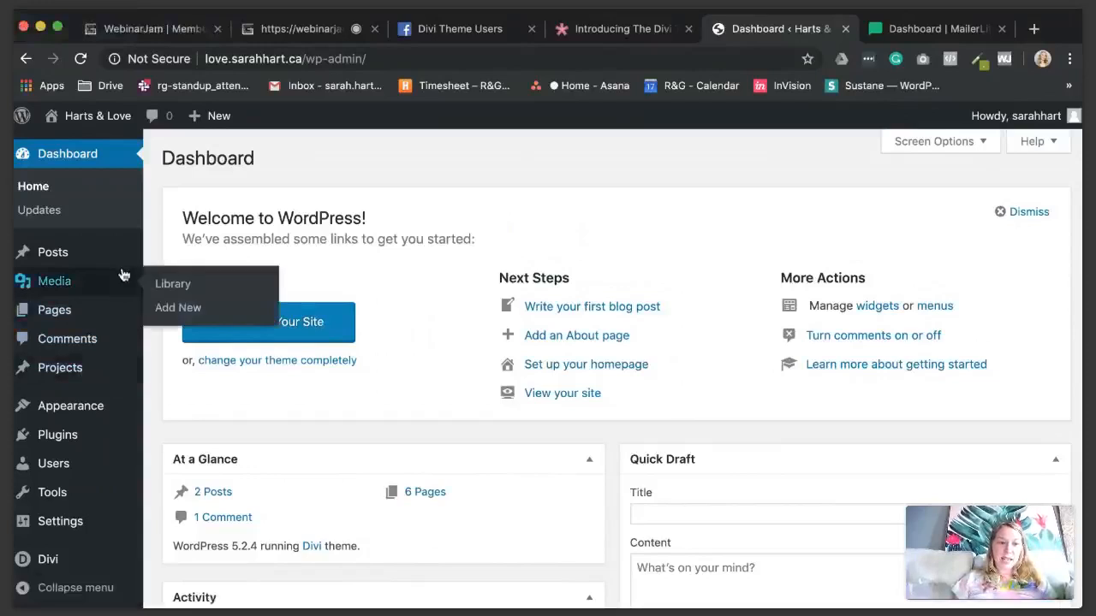
# Step: Open the installed themes page and check the version number of the current Divi theme
pyautogui.moveTo(87, 416)
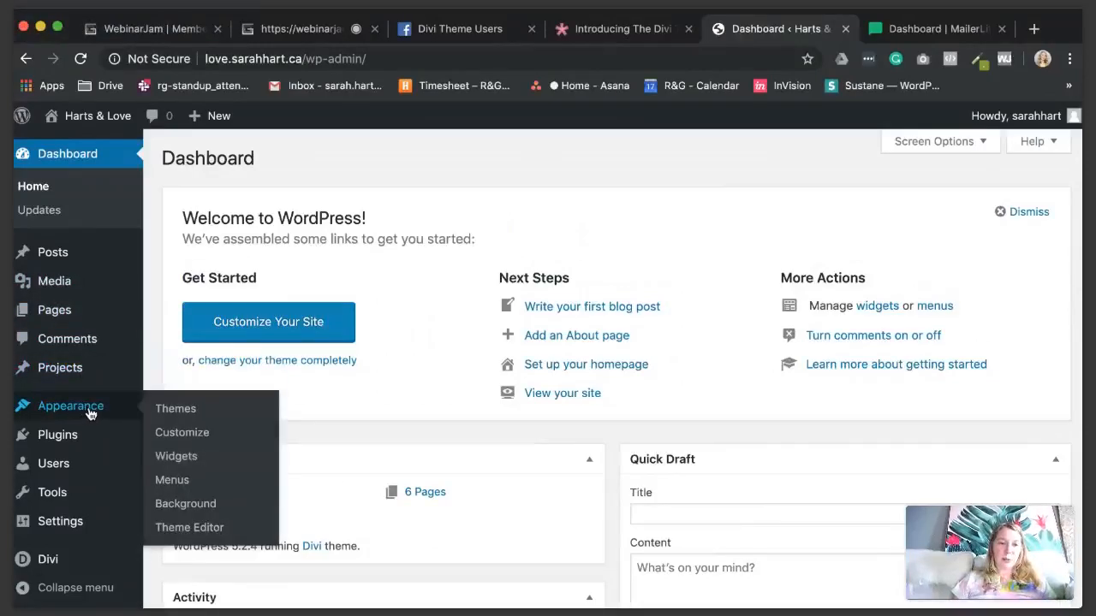
pyautogui.click(90, 415)
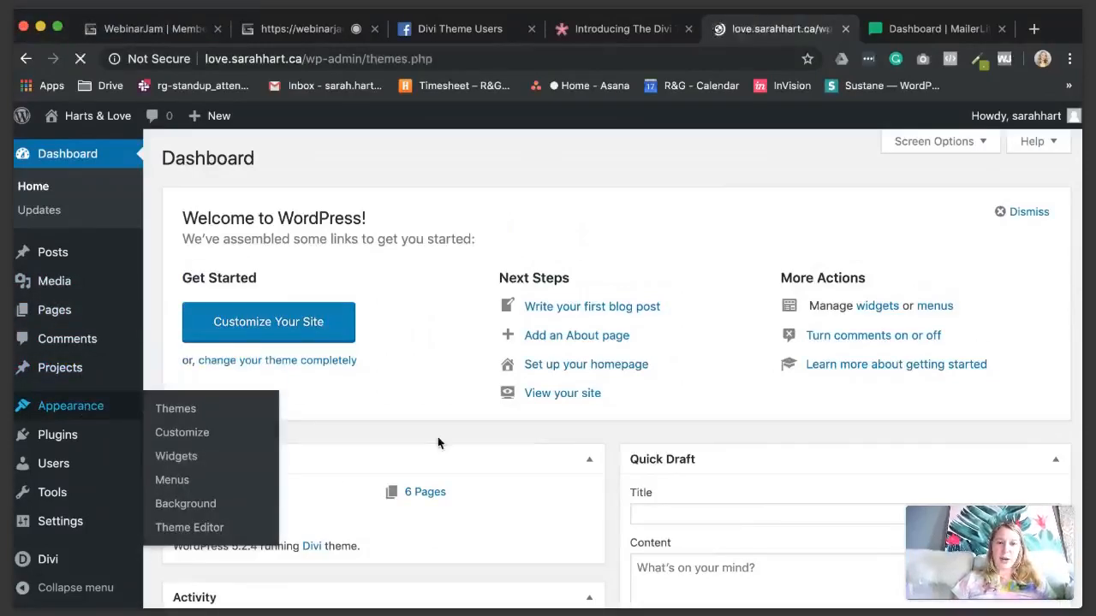
pyautogui.scroll(-2, 437, 442)
pyautogui.scroll(2, 613, 363)
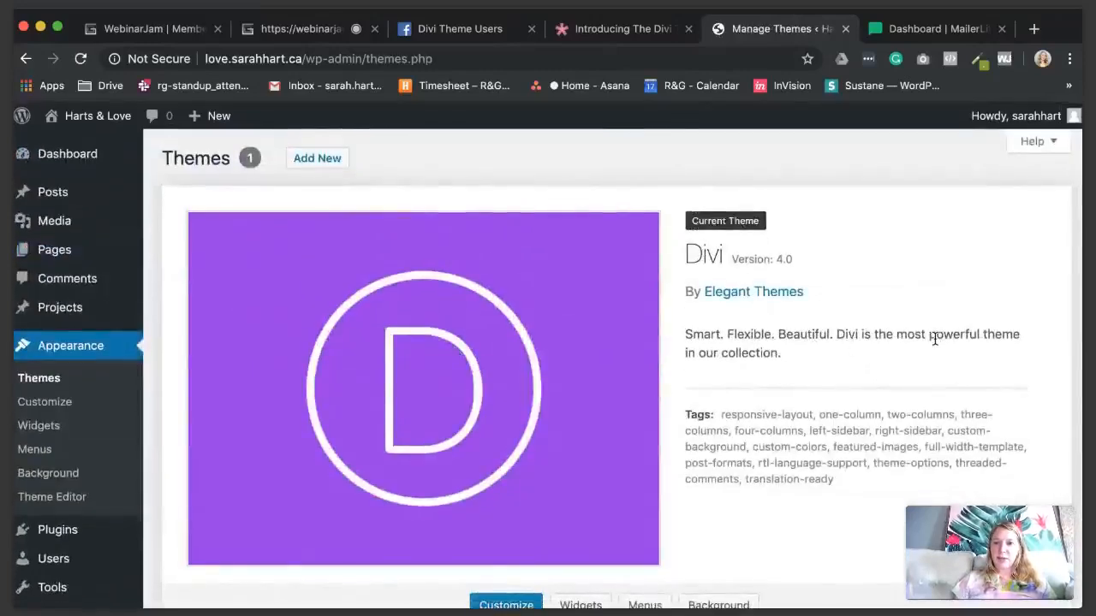
pyautogui.moveTo(730, 258); pyautogui.dragTo(809, 264)
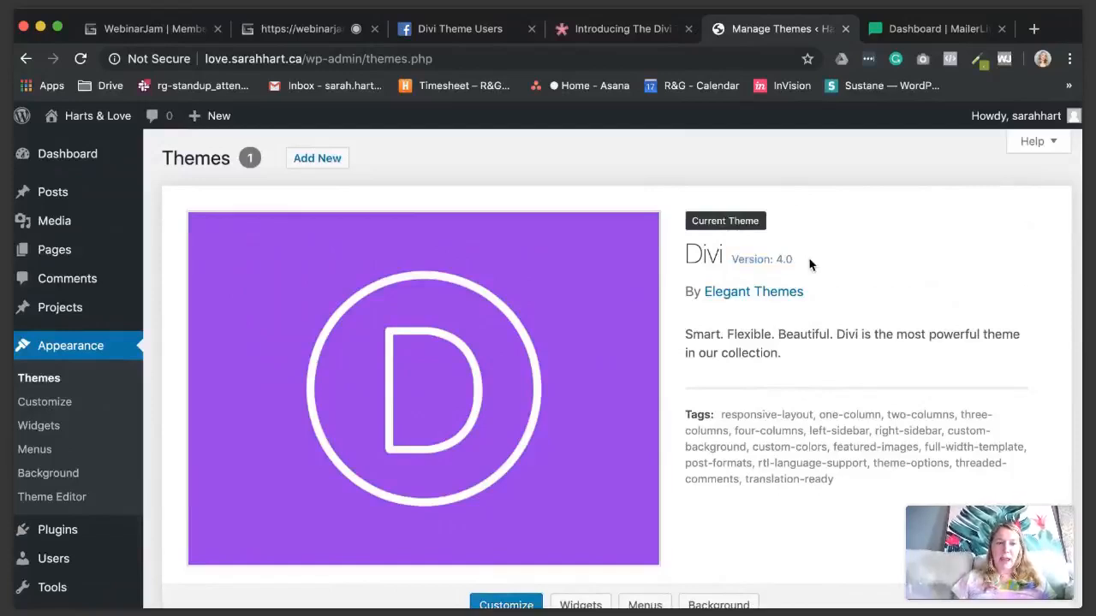
# Step: Review the Divi 4.0 announcement on the Elegant Themes blog through the introduction to the Theme Builder
pyautogui.click(617, 31)
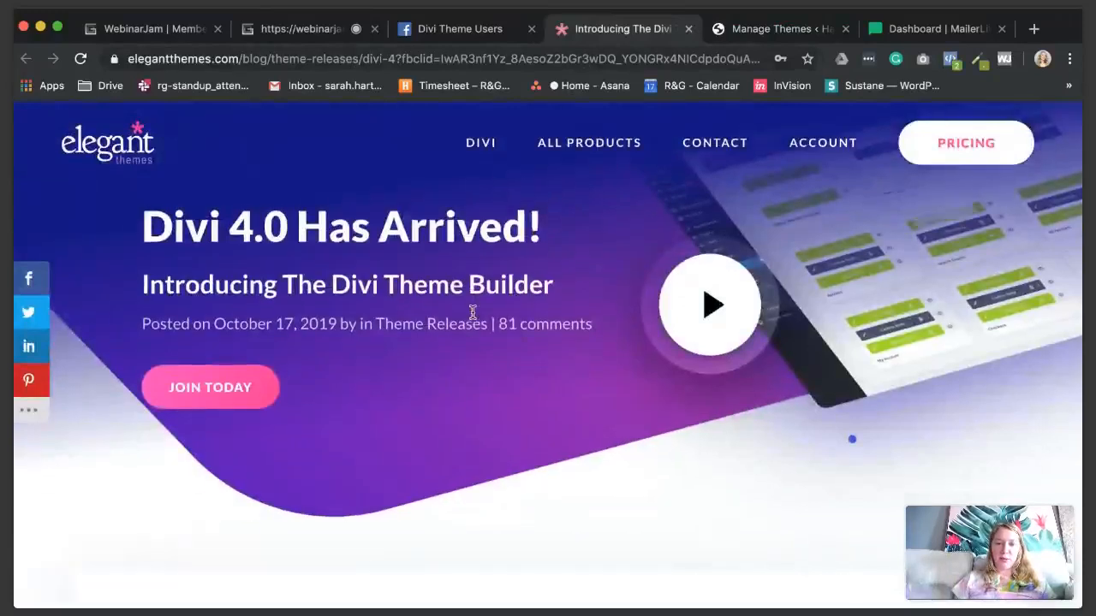
pyautogui.scroll(-3, 473, 312)
pyautogui.scroll(-3, 475, 313)
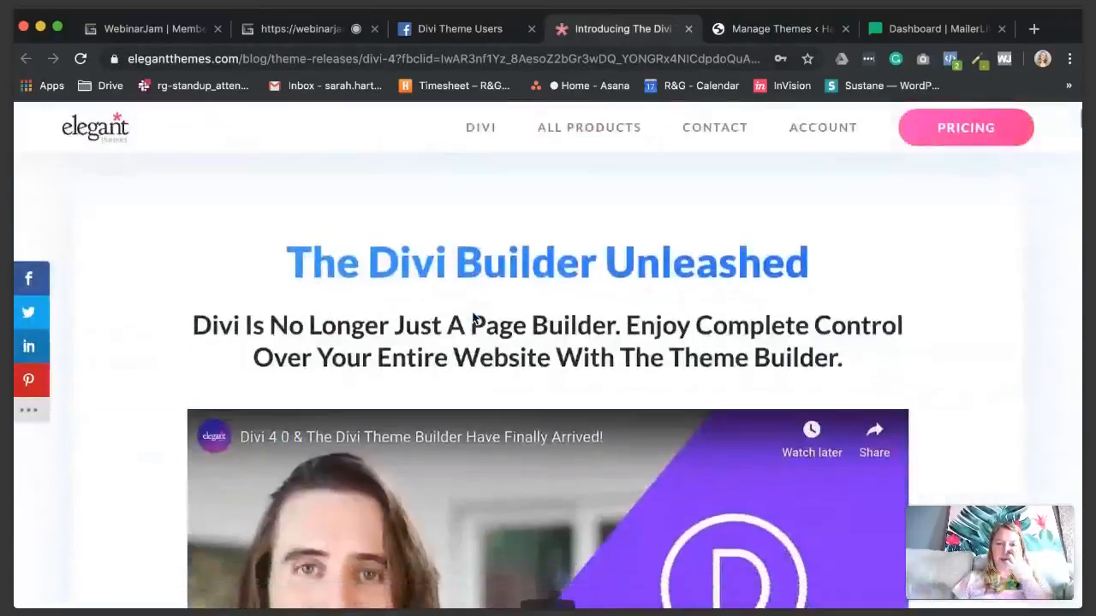
pyautogui.scroll(-8, 473, 317)
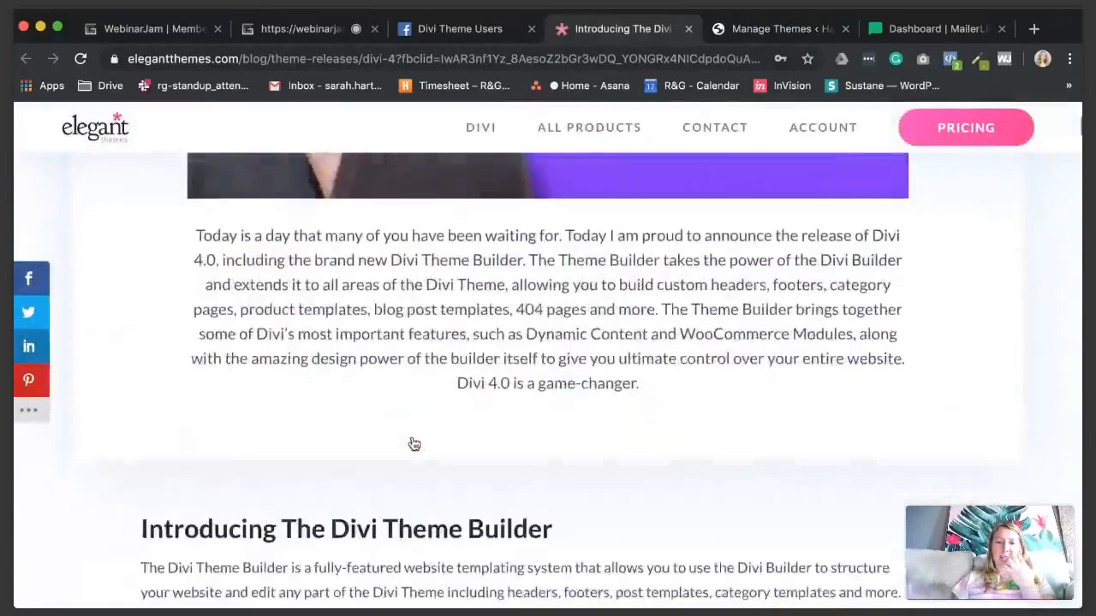
pyautogui.scroll(-8, 415, 443)
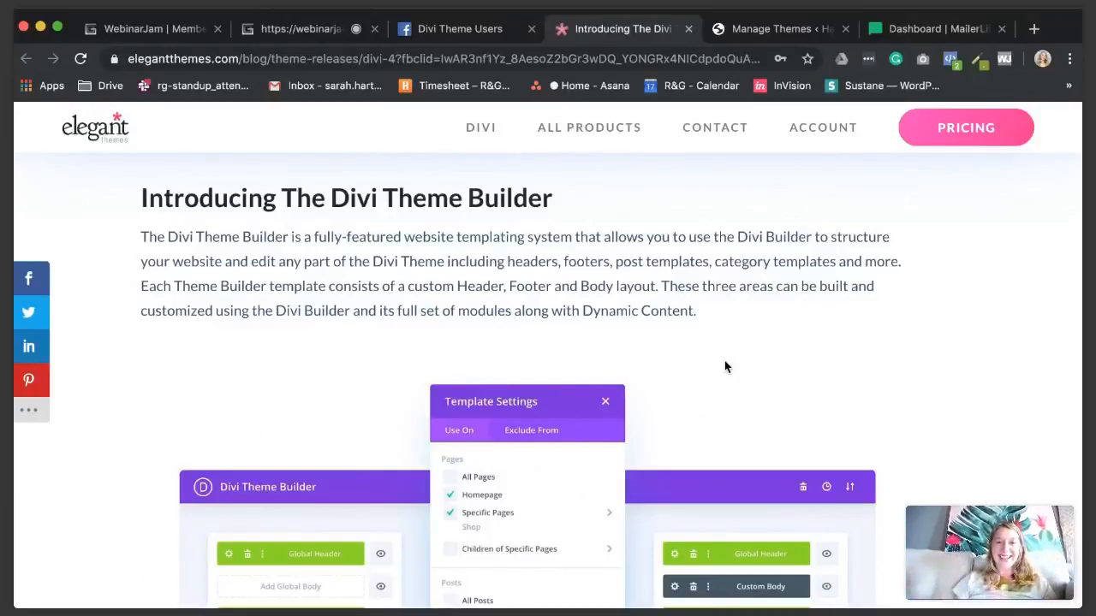
pyautogui.scroll(1, 724, 366)
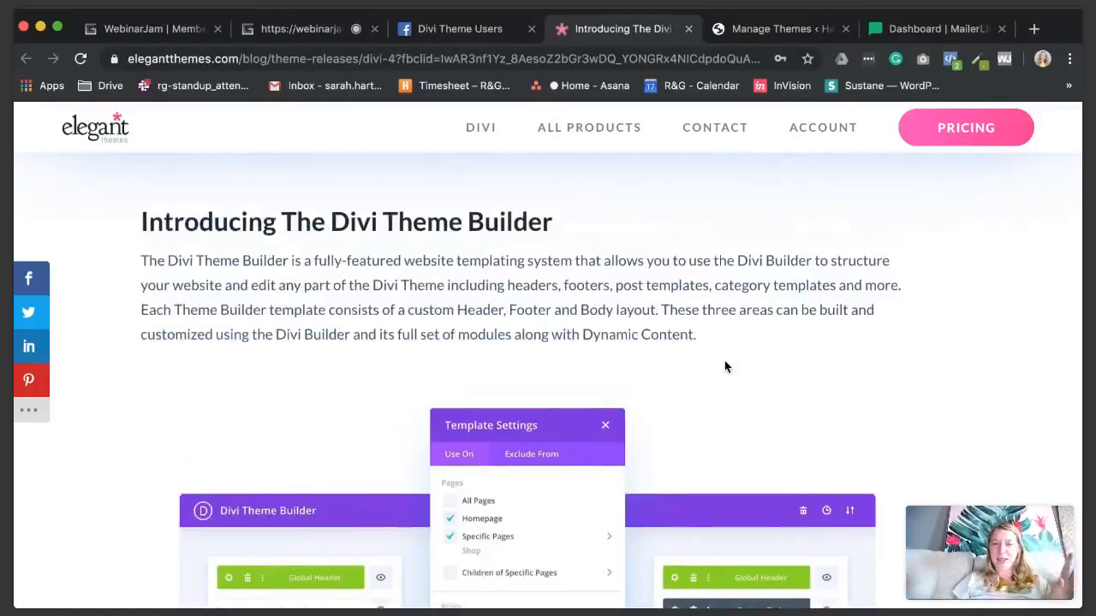
pyautogui.scroll(-1, 725, 367)
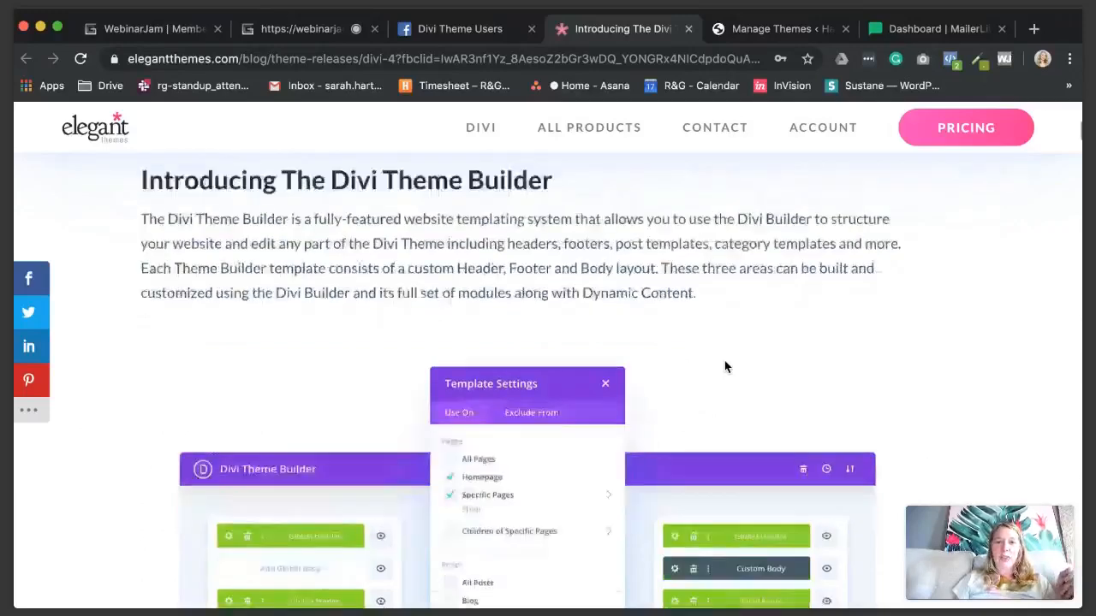
pyautogui.moveTo(595, 141)
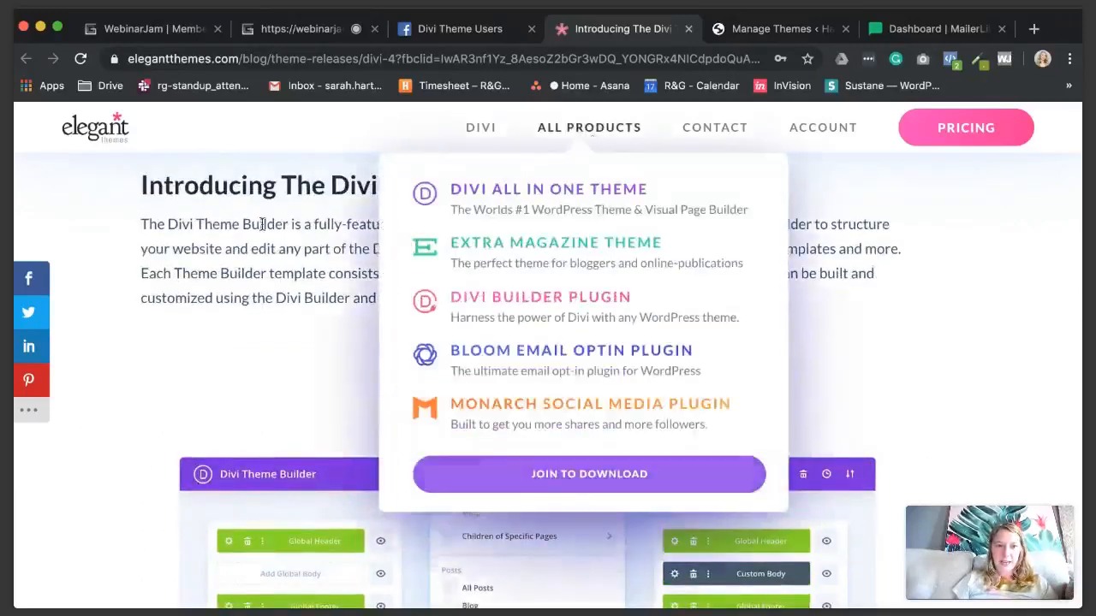
# Step: Return to the WordPress admin and open the Divi Theme Builder
pyautogui.click(774, 30)
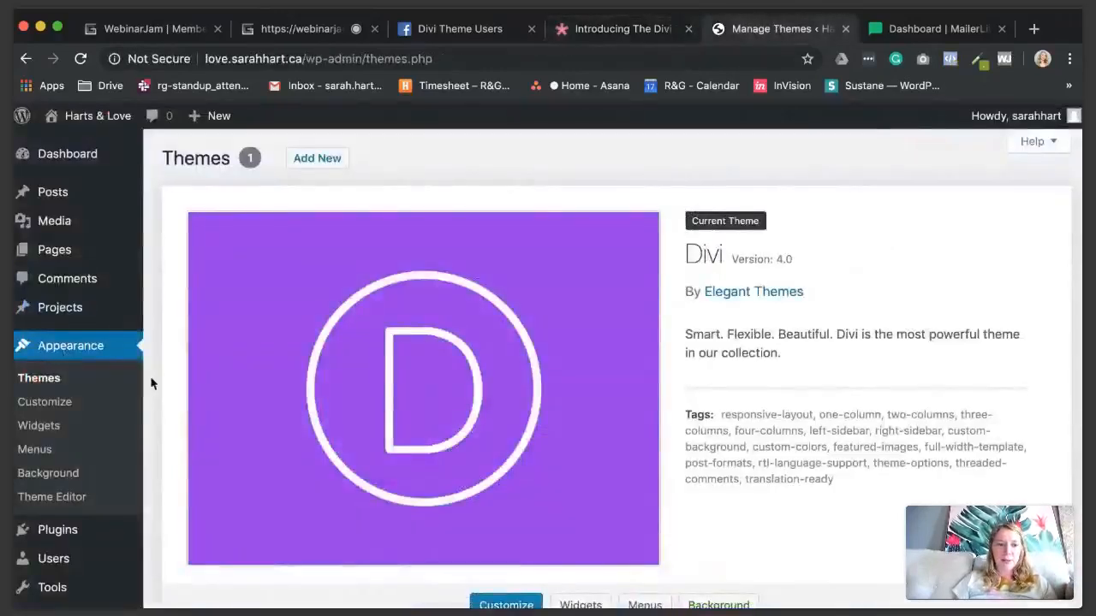
pyautogui.scroll(-1, 150, 375)
pyautogui.scroll(-1, 149, 376)
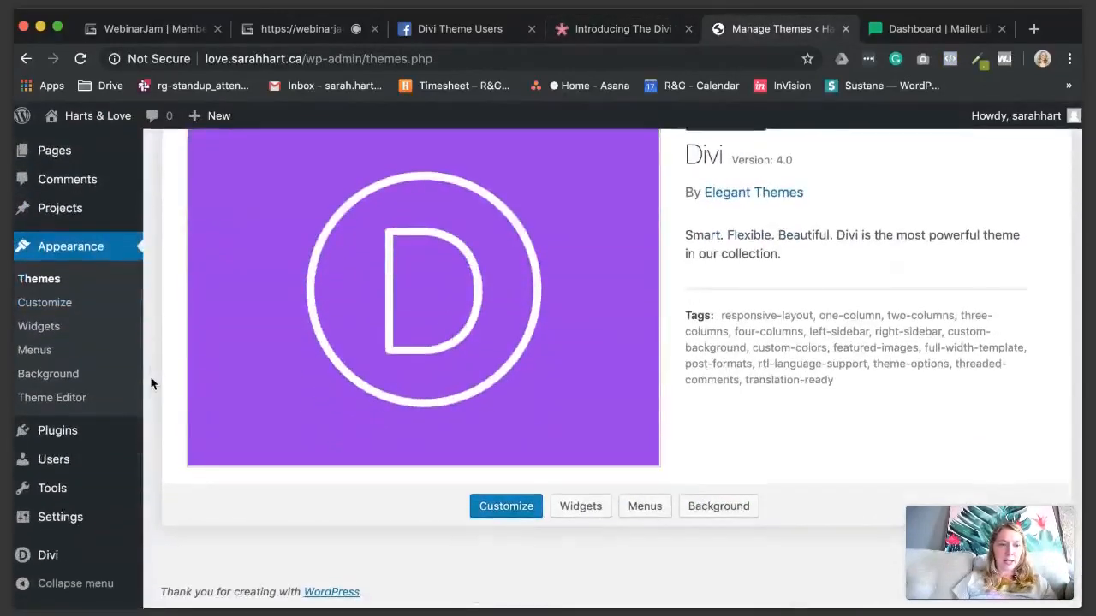
pyautogui.moveTo(96, 524)
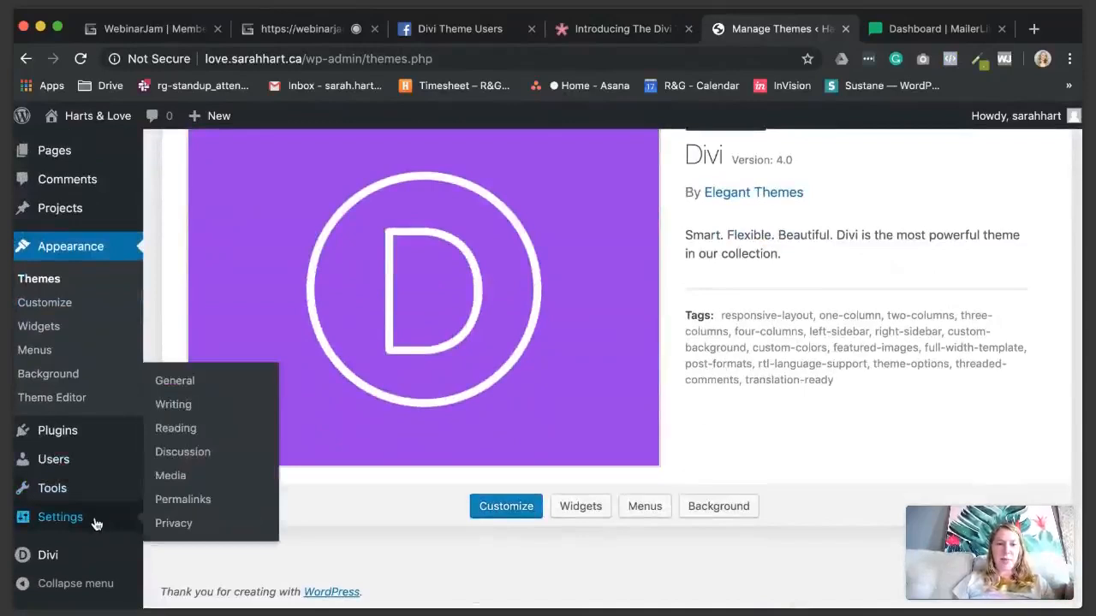
pyautogui.moveTo(71, 560)
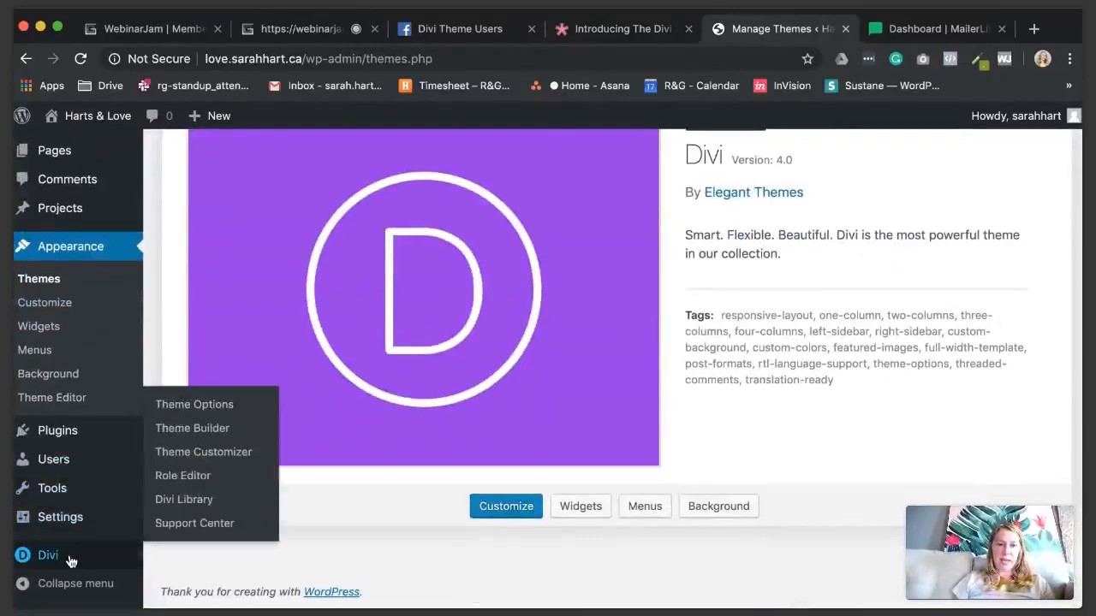
pyautogui.click(214, 435)
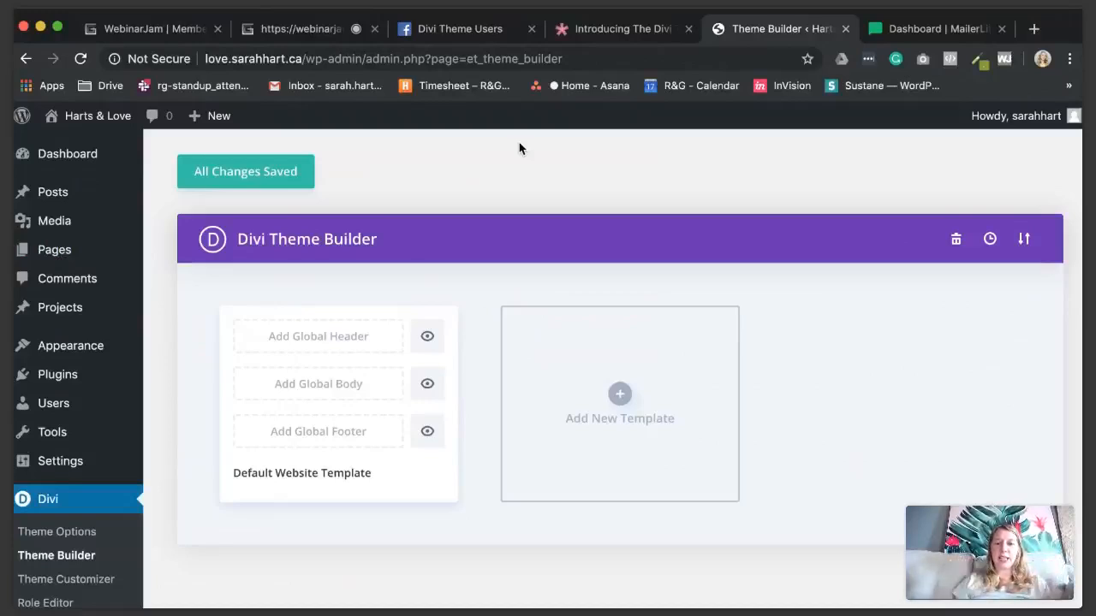
pyautogui.scroll(-1, 519, 142)
pyautogui.scroll(1, 513, 225)
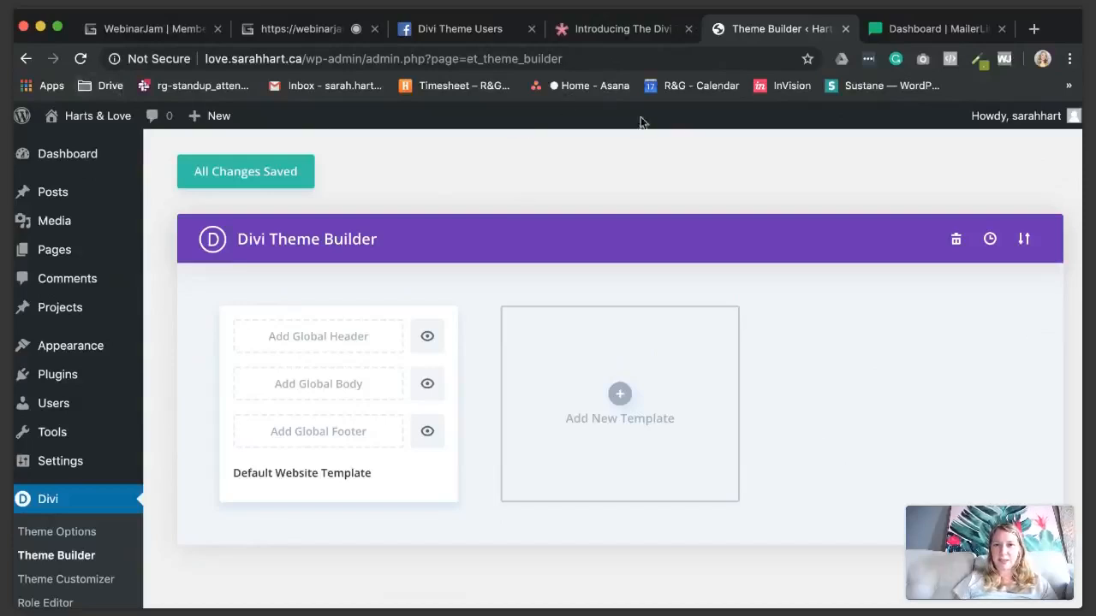
# Step: Load the site owner's personal website in a new browser tab and check the live webinar chat
pyautogui.click(1035, 30)
pyautogui.write('sarahhart.ca')
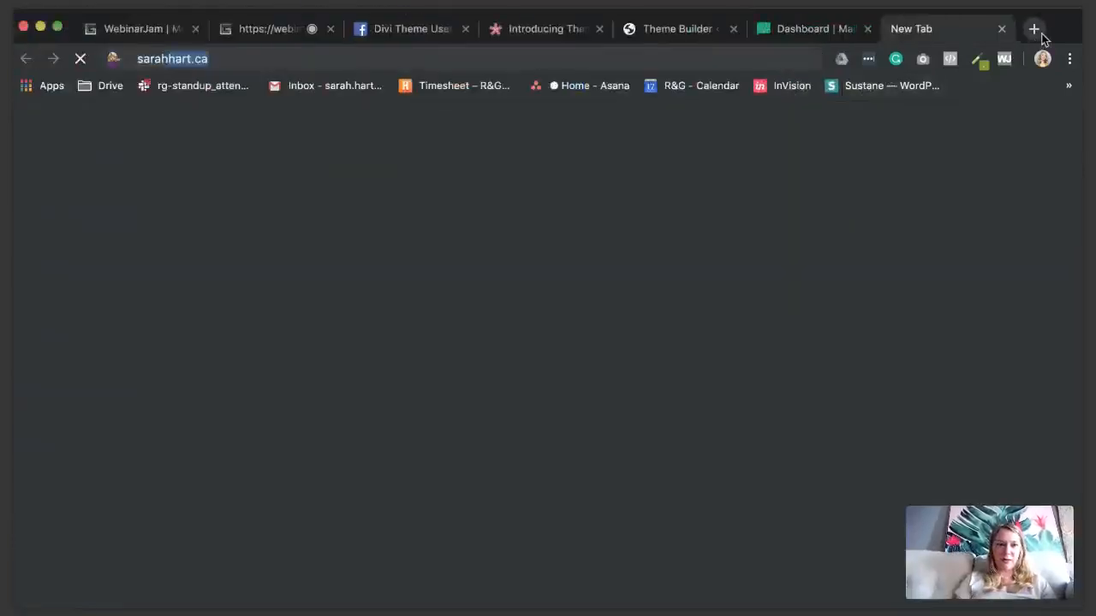
pyautogui.press('Return')
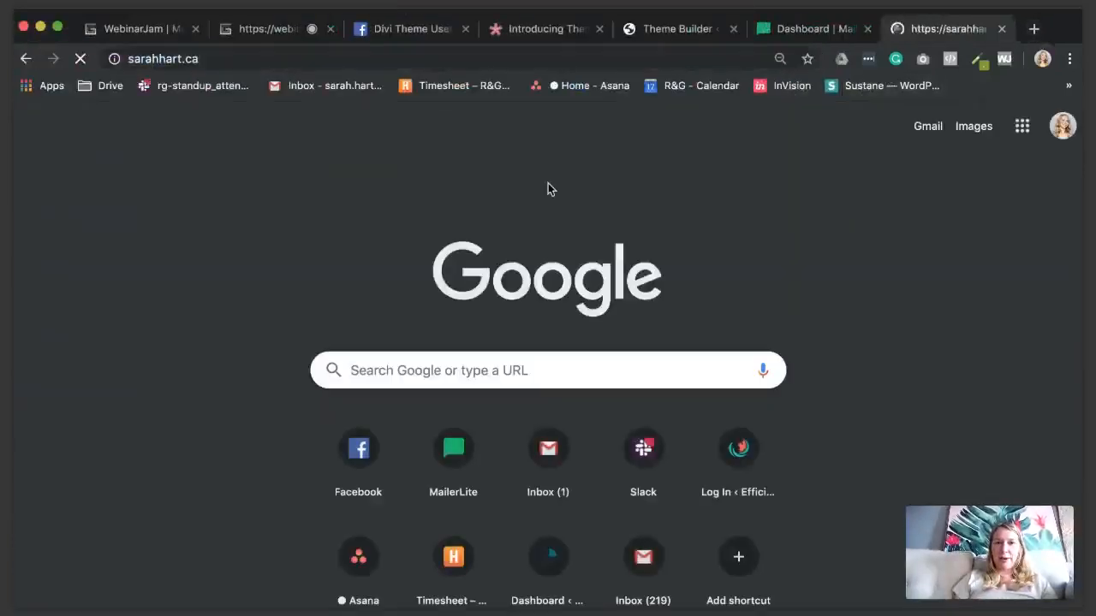
pyautogui.click(272, 31)
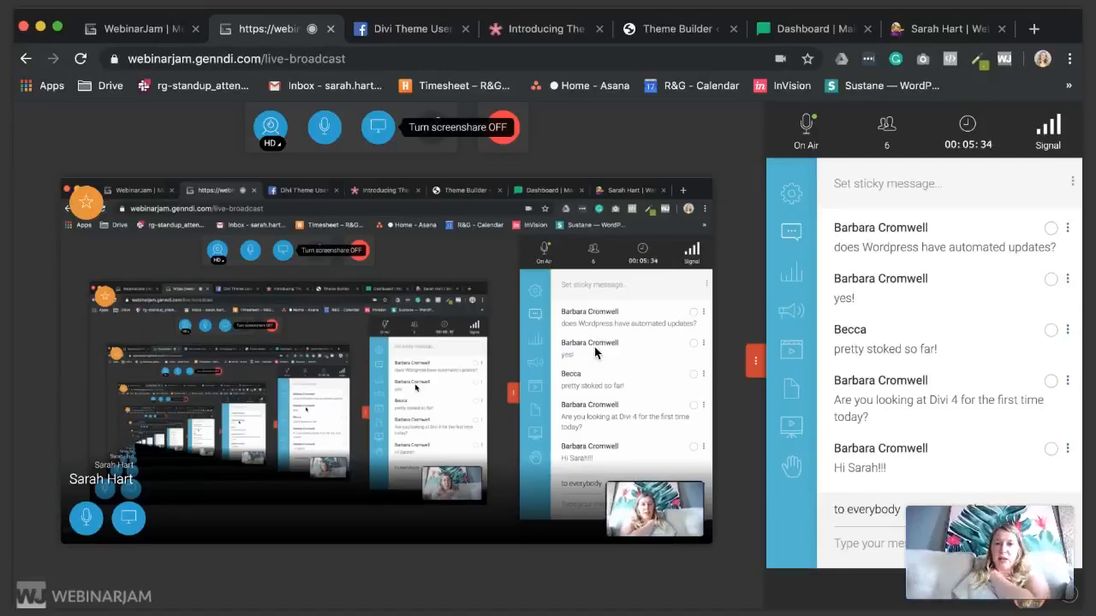
pyautogui.click(931, 36)
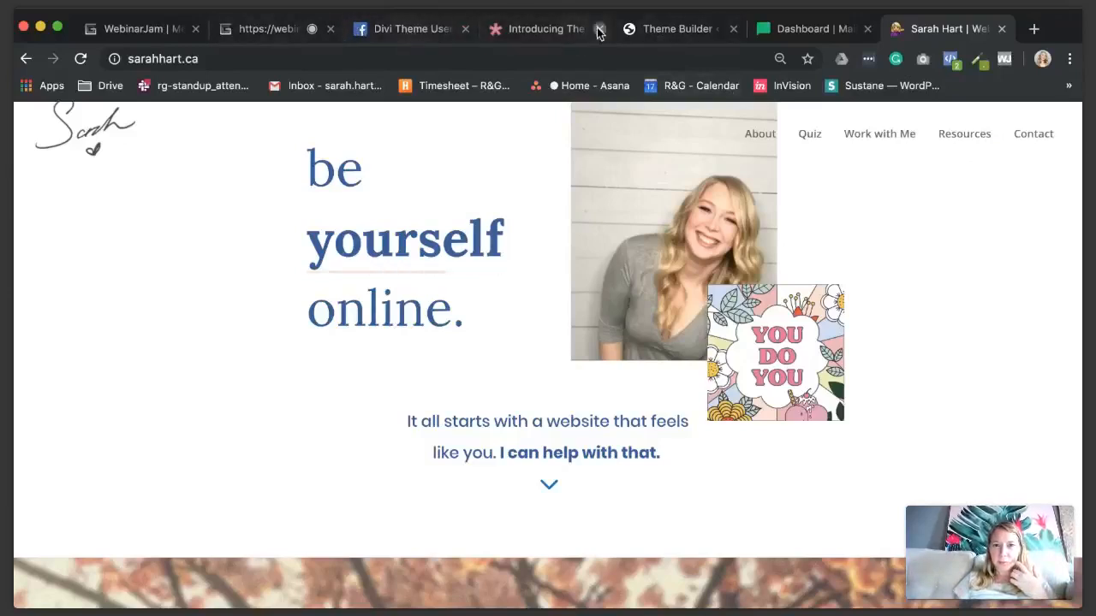
# Step: Compare the Theme Builder's default website template with the header and layout of the personal website
pyautogui.click(633, 32)
pyautogui.click(551, 32)
pyautogui.click(665, 33)
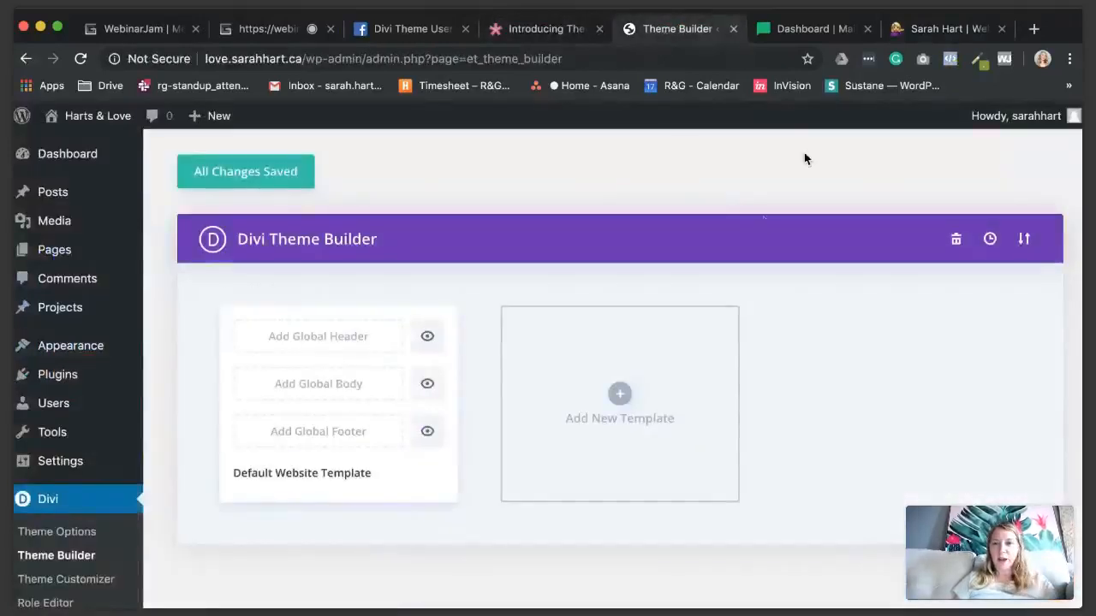
pyautogui.click(976, 34)
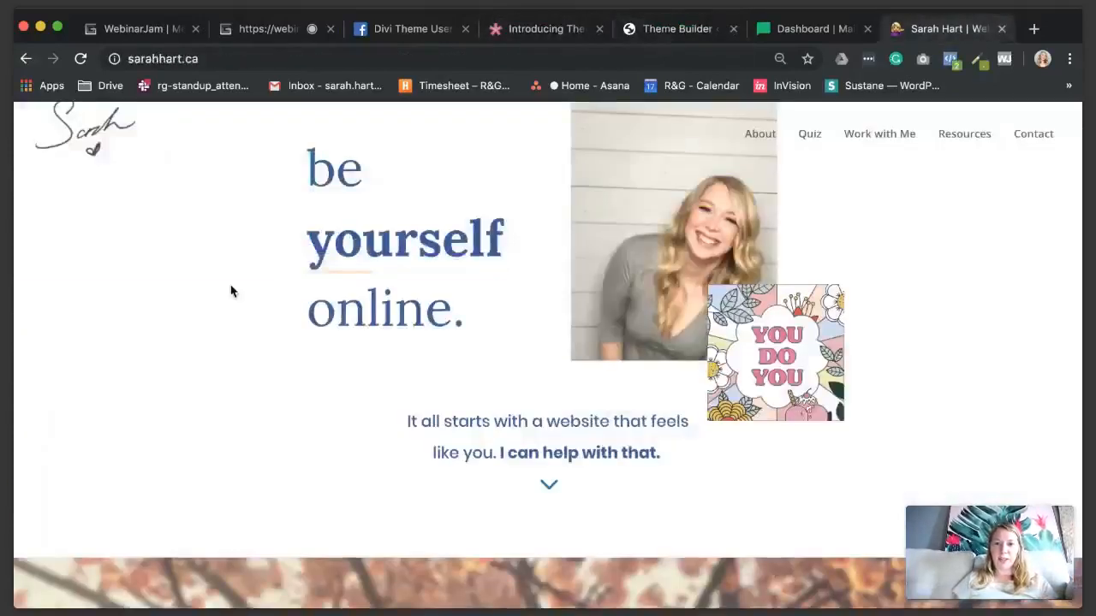
pyautogui.click(662, 36)
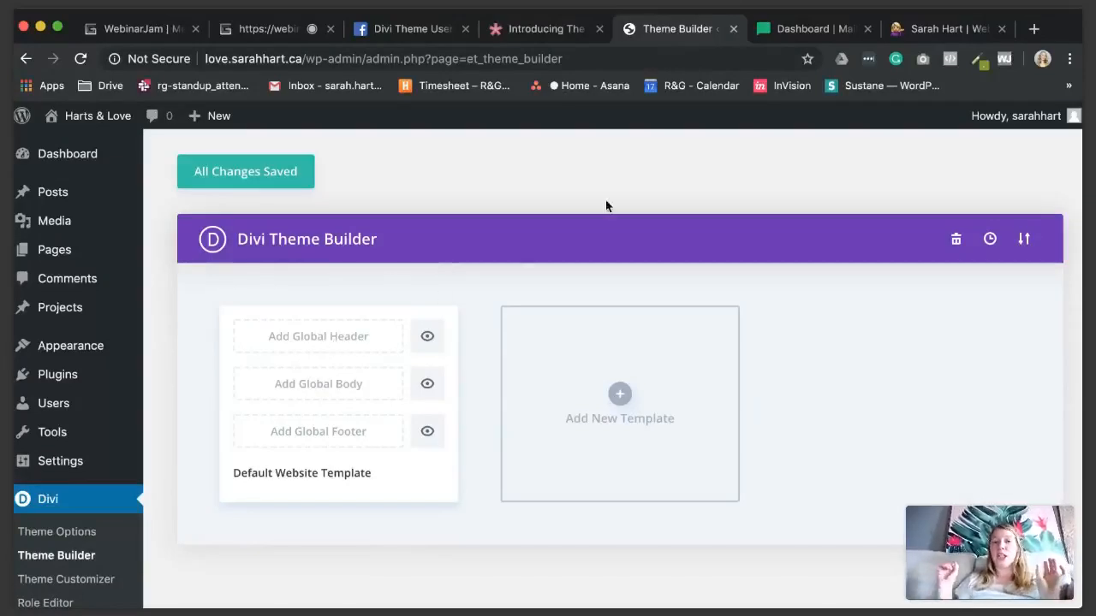
pyautogui.click(946, 18)
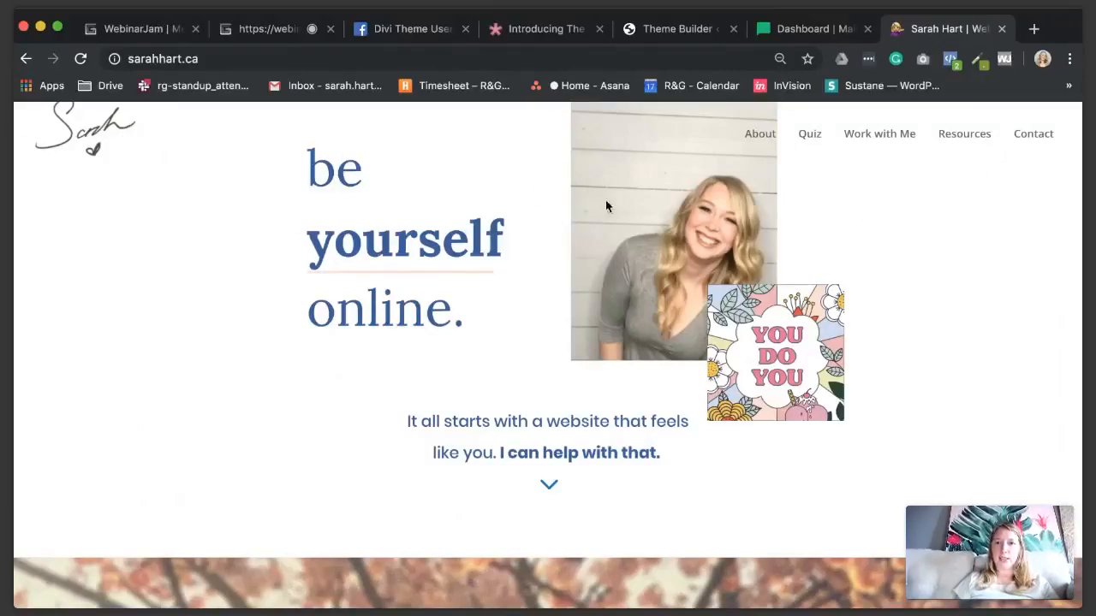
# Step: View the Harts & Love site's front end in a separate tab, then close it and return to the Theme Builder
pyautogui.click(656, 35)
pyautogui.moveTo(86, 115)
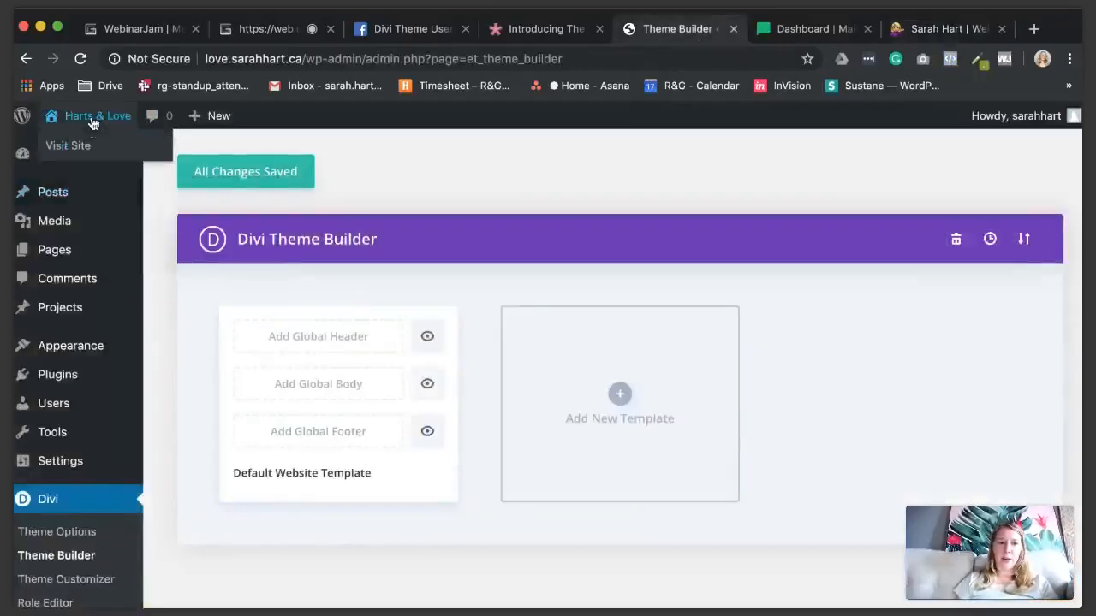
pyautogui.keyDown('super'); pyautogui.click(80, 147); pyautogui.keyUp('super')
pyautogui.click(709, 34)
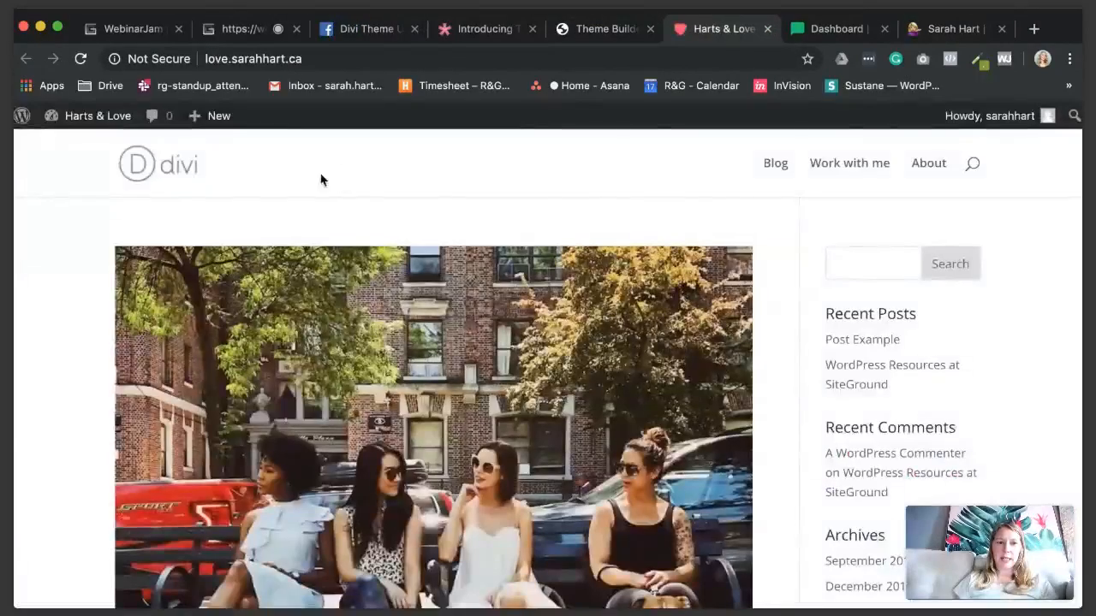
pyautogui.moveTo(92, 120)
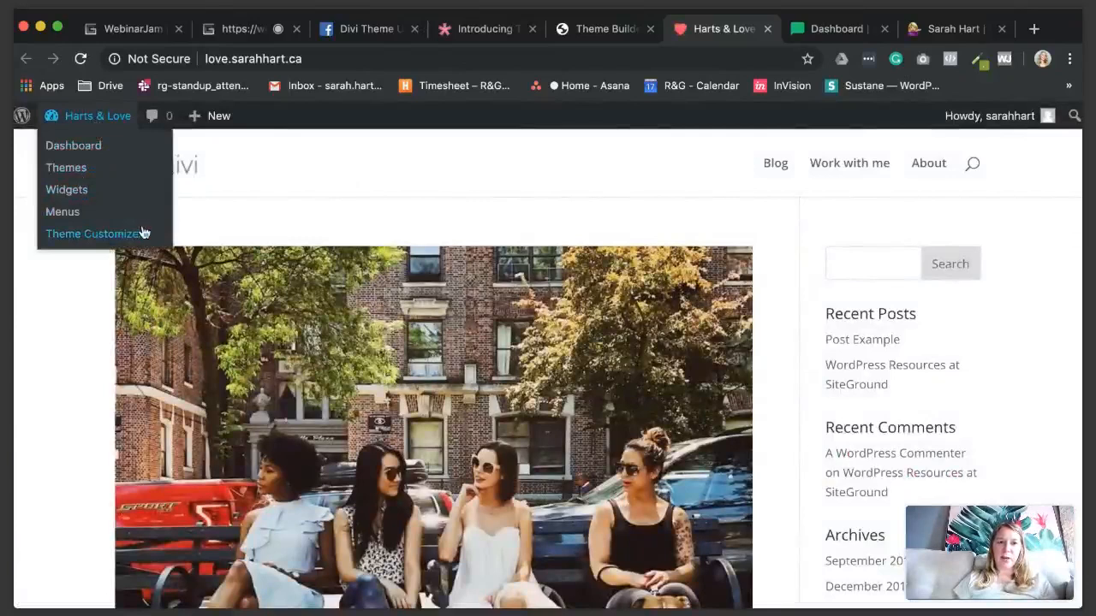
pyautogui.click(766, 37)
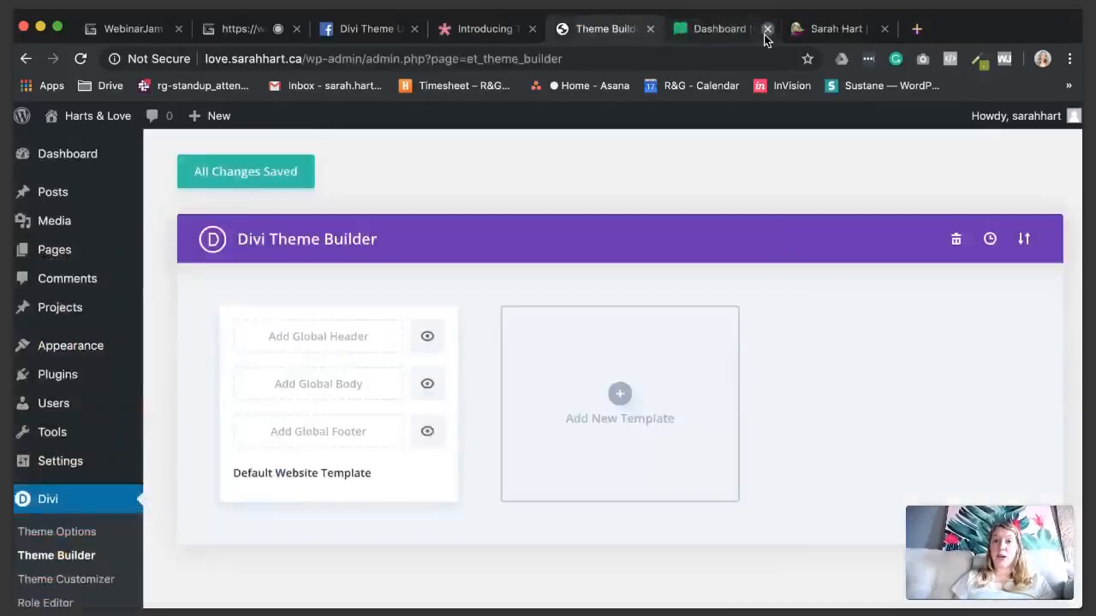
# Step: Start building a global header for the Default Website Template
pyautogui.click(359, 341)
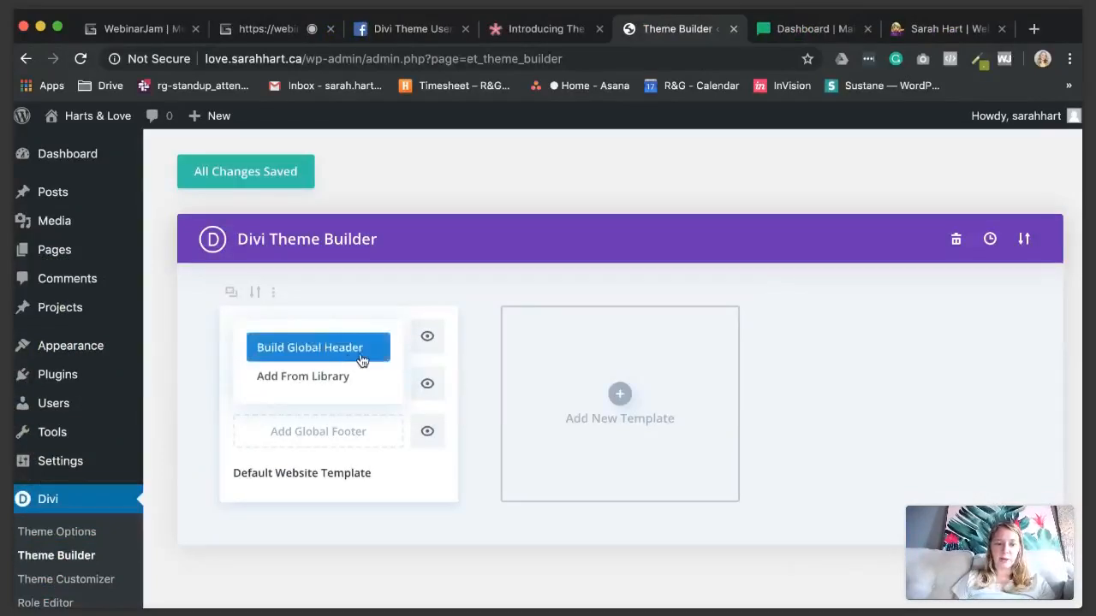
pyautogui.click(361, 358)
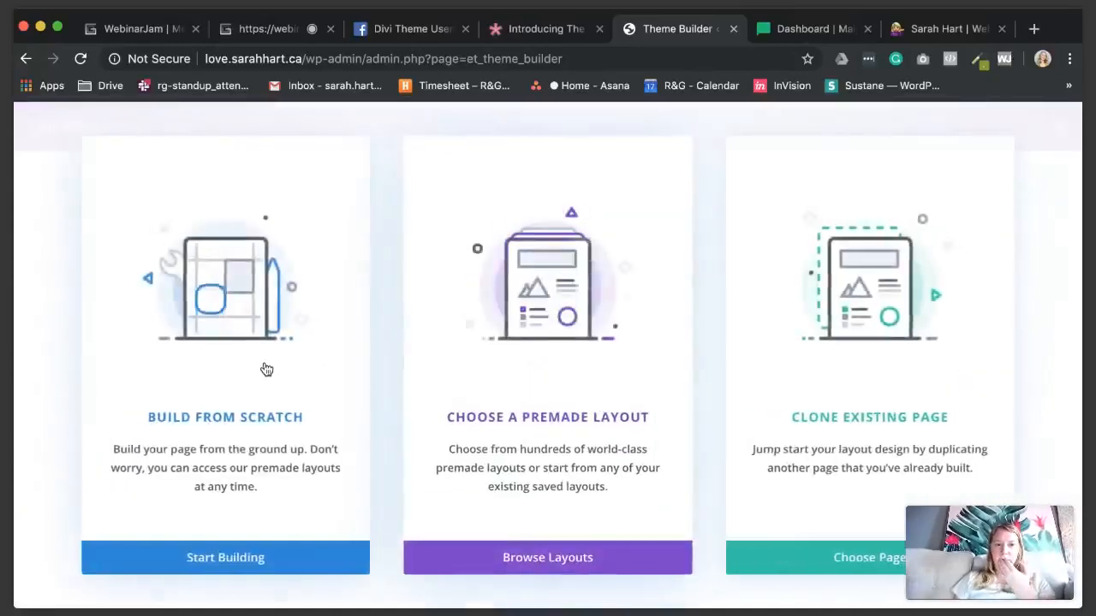
# Step: Find the custom header examples in the Divi 4.0 announcement and open Custom Header Demo 1
pyautogui.click(542, 31)
pyautogui.scroll(-6, 516, 351)
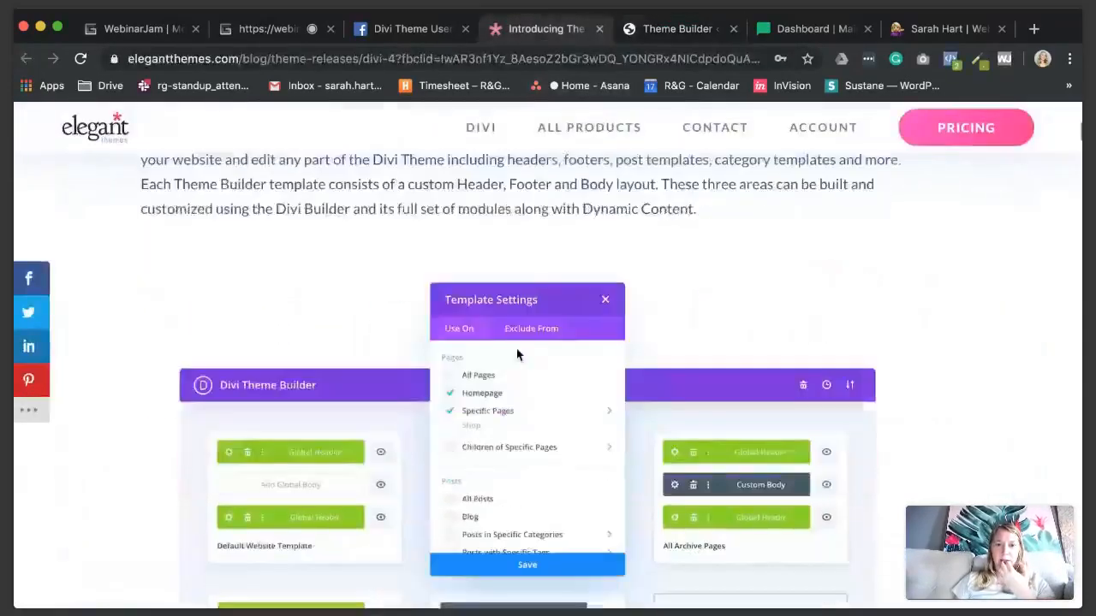
pyautogui.scroll(-7, 517, 351)
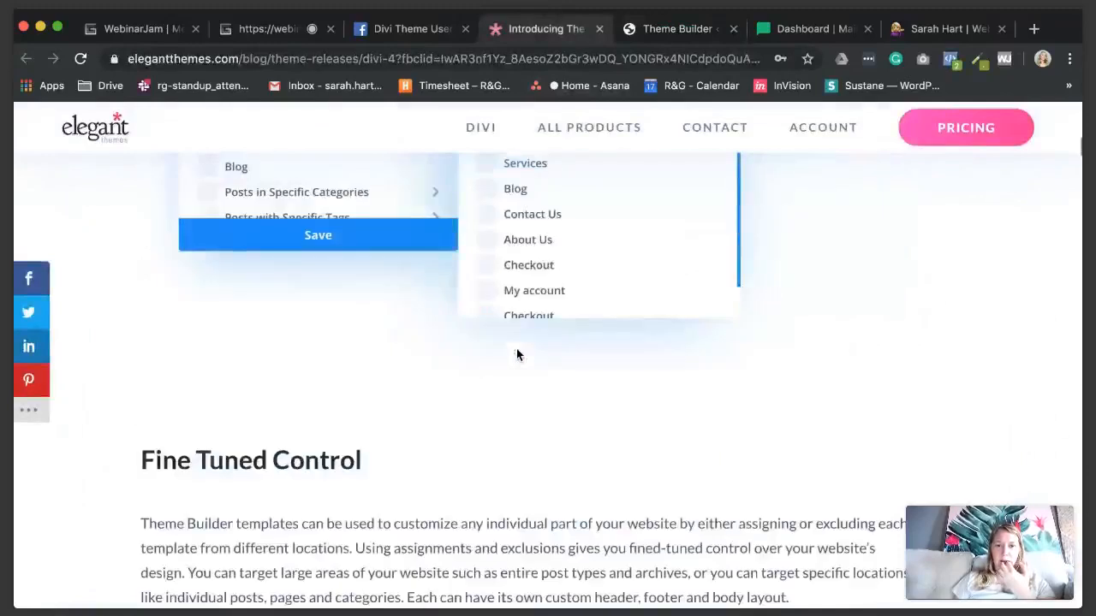
pyautogui.scroll(-5, 516, 354)
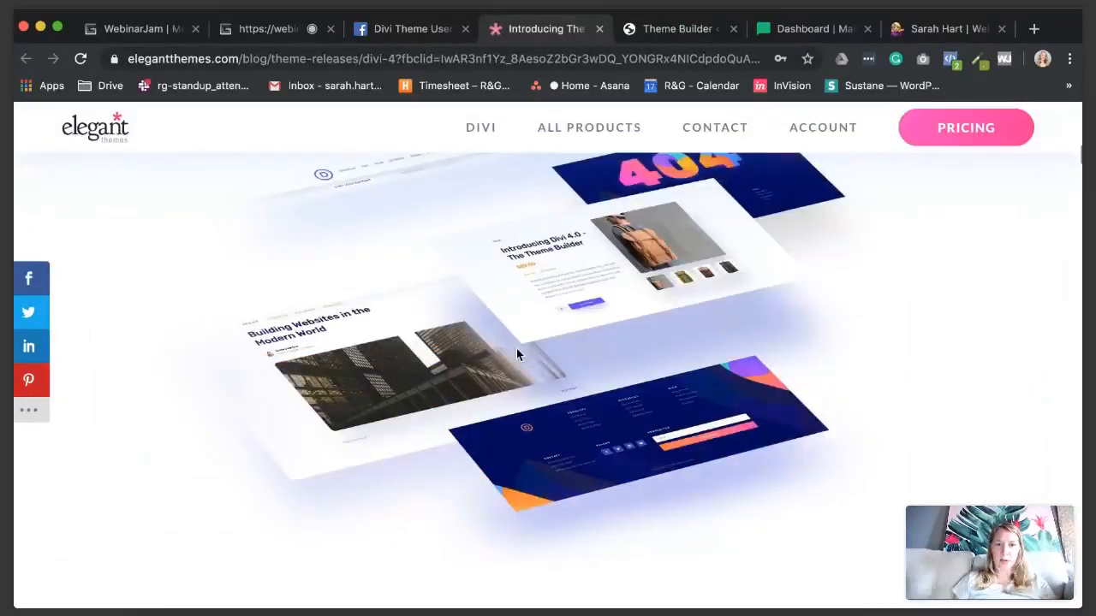
pyautogui.scroll(-5, 516, 351)
pyautogui.click(319, 385)
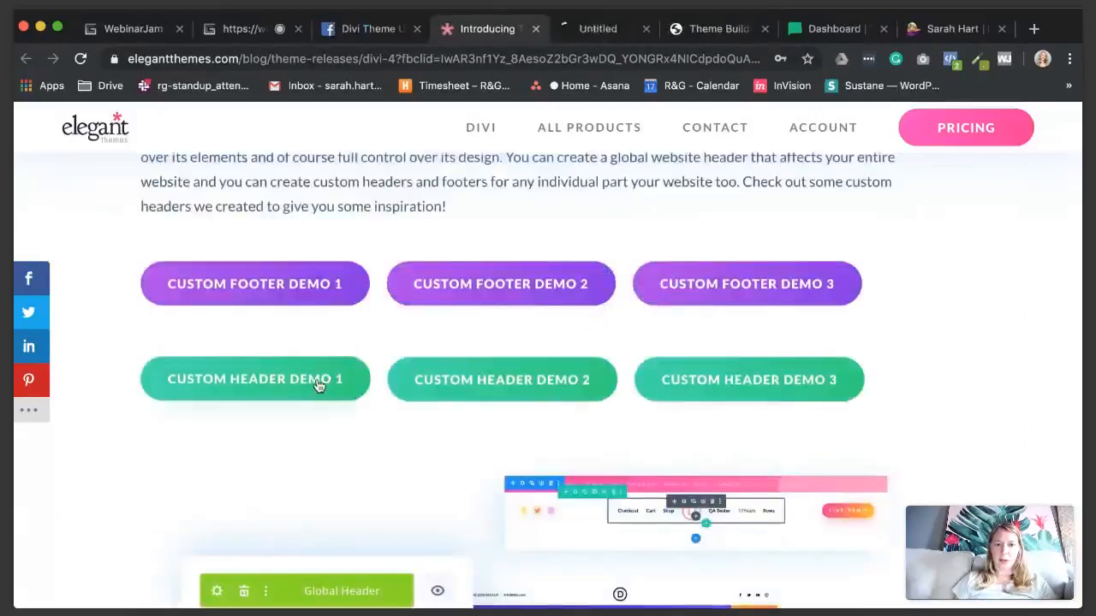
# Step: Open Custom Header Demos 2 and 3 and compare the header layouts of all three demos
pyautogui.click(488, 380)
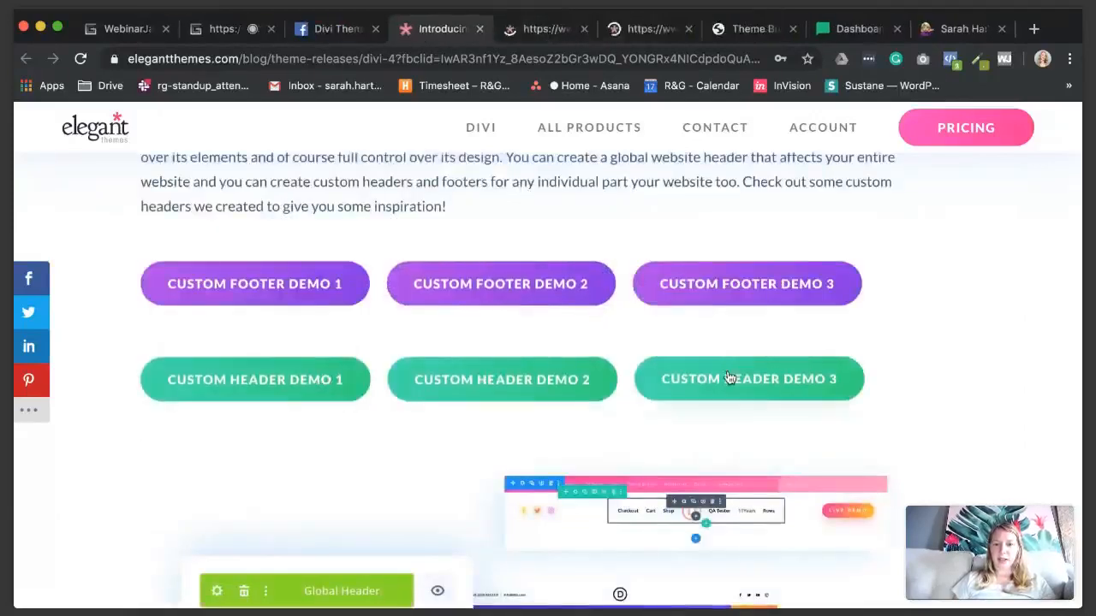
pyautogui.click(729, 378)
pyautogui.click(497, 28)
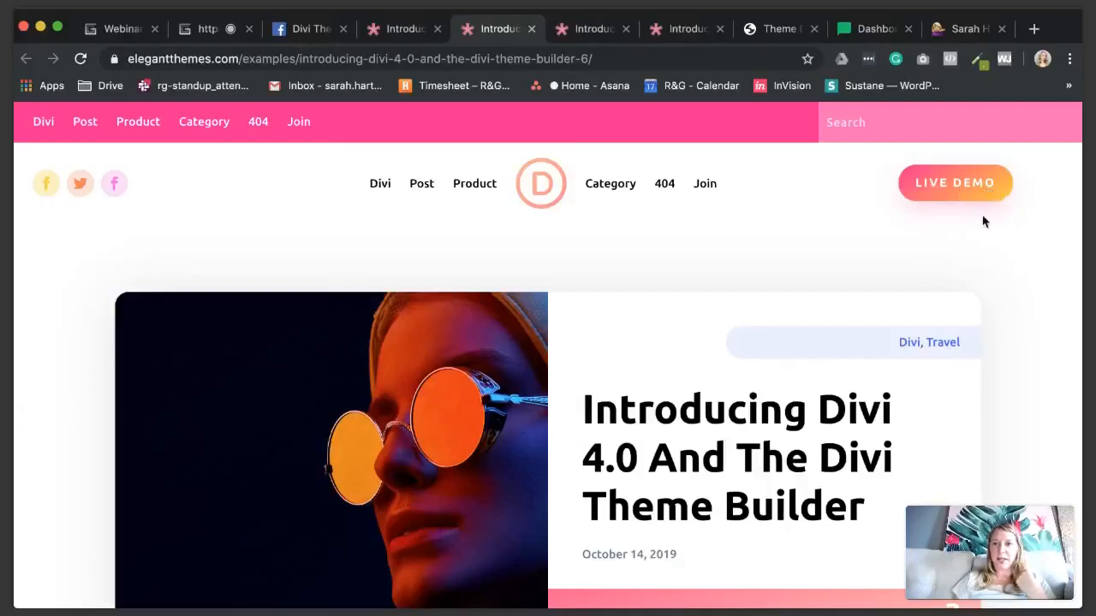
pyautogui.click(598, 31)
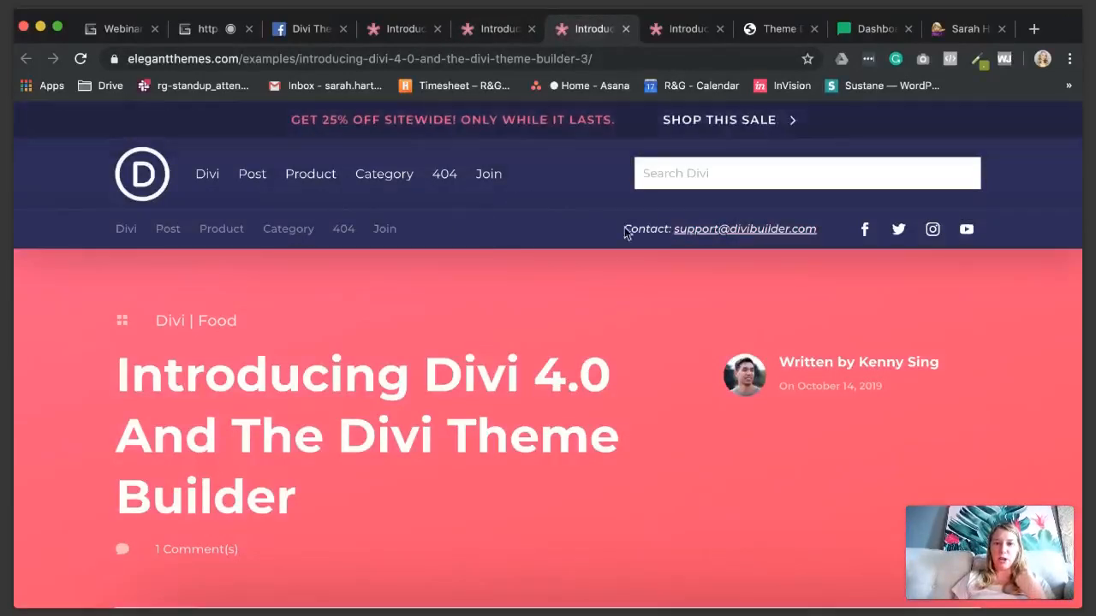
pyautogui.click(678, 37)
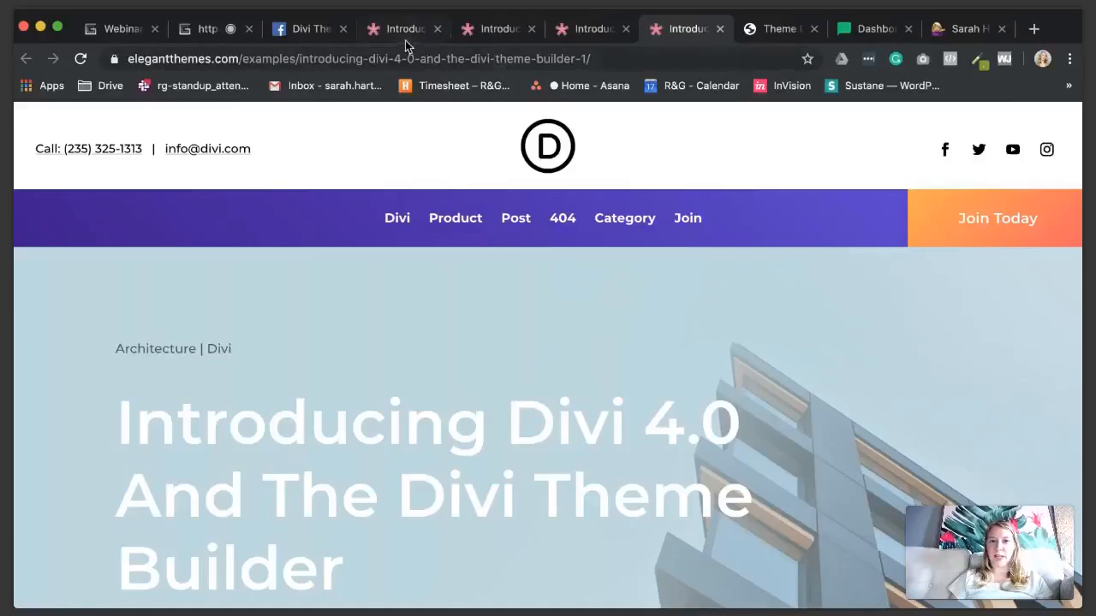
pyautogui.click(487, 34)
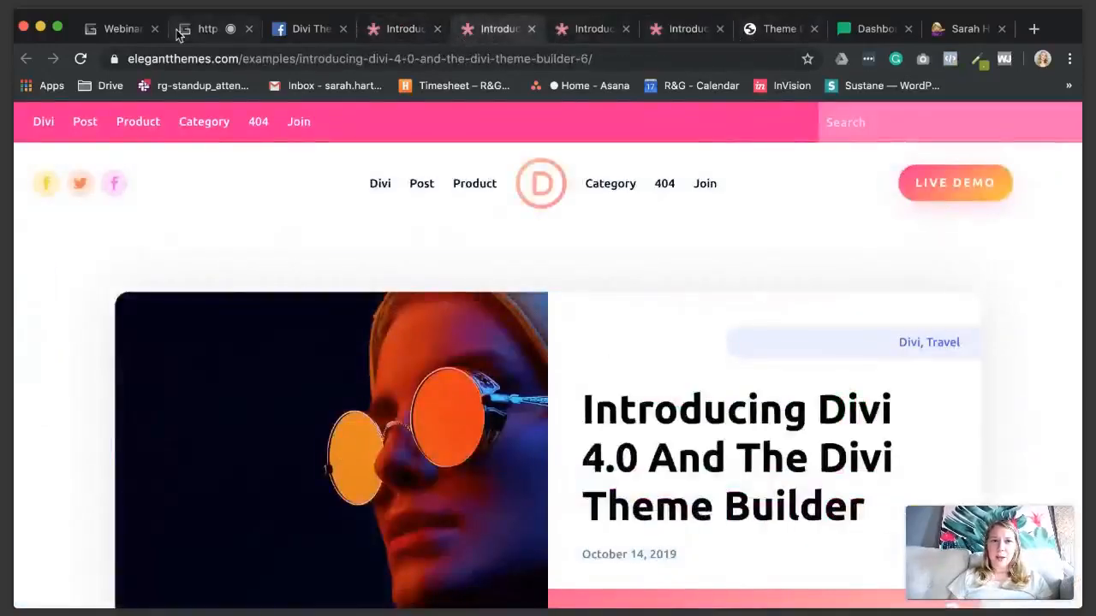
# Step: Check the webinar's live chat, then return to the Theme Builder page
pyautogui.click(204, 29)
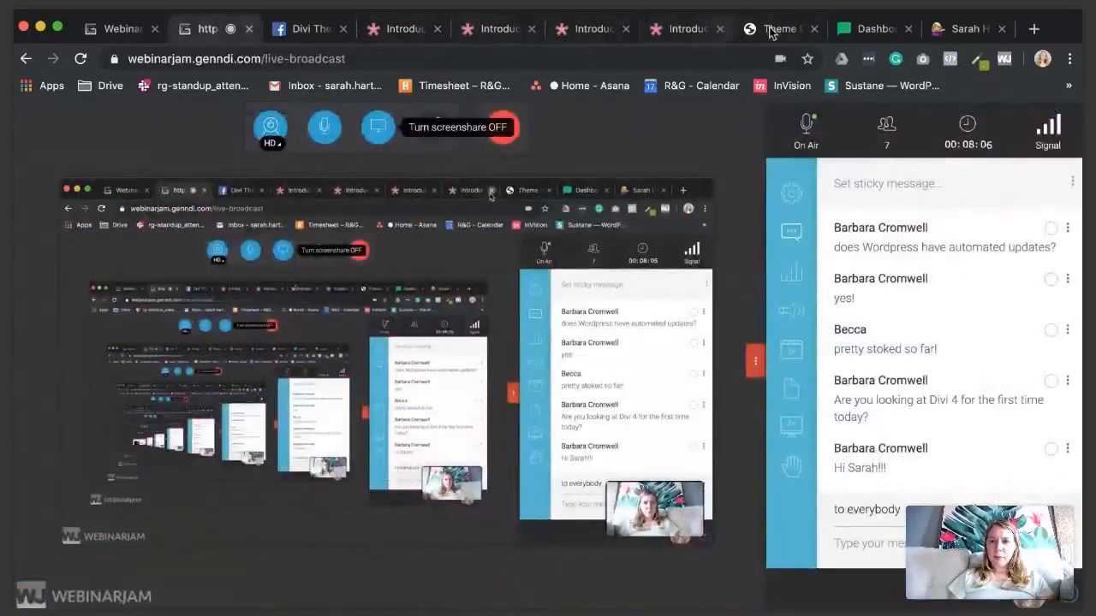
pyautogui.click(853, 30)
pyautogui.click(779, 34)
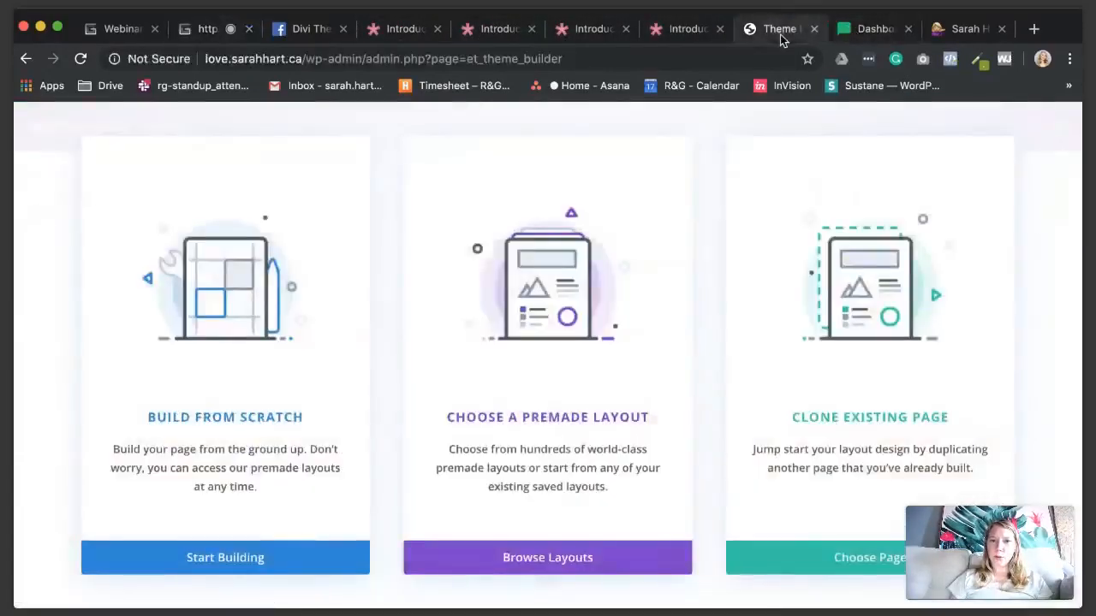
# Step: Build the global header from scratch with a single-column row and insert a Menu module
pyautogui.click(239, 277)
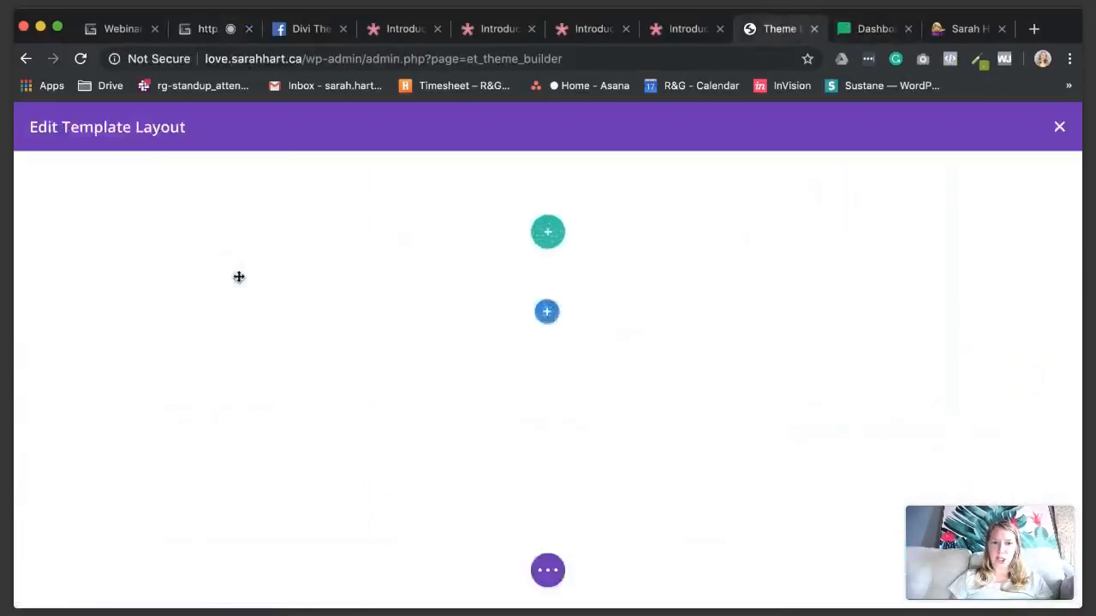
pyautogui.click(440, 369)
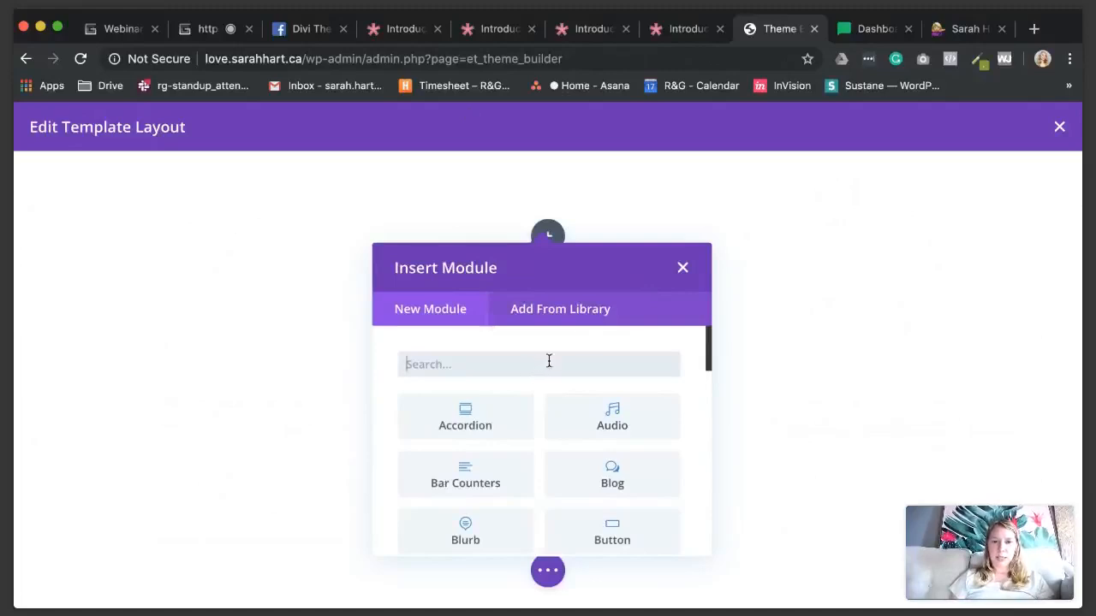
pyautogui.scroll(-4, 537, 425)
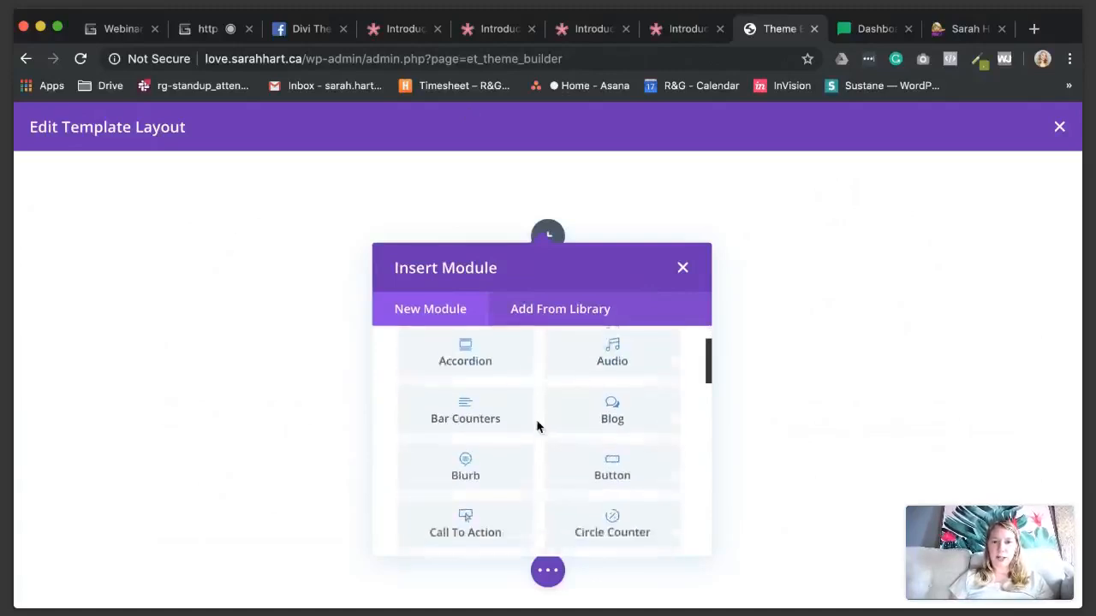
pyautogui.scroll(-3, 537, 425)
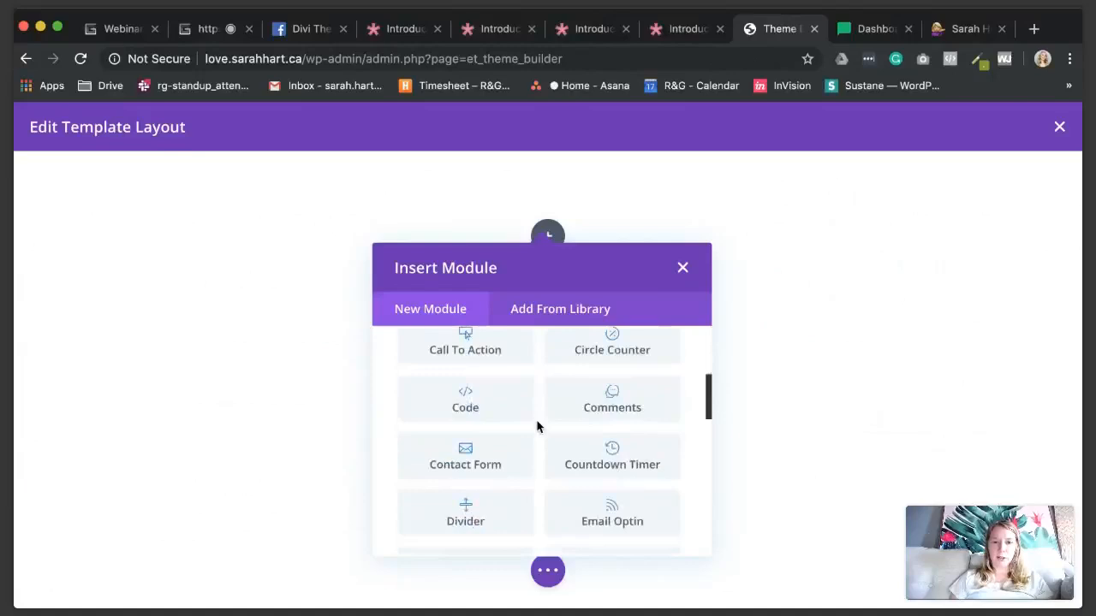
pyautogui.scroll(-2, 537, 425)
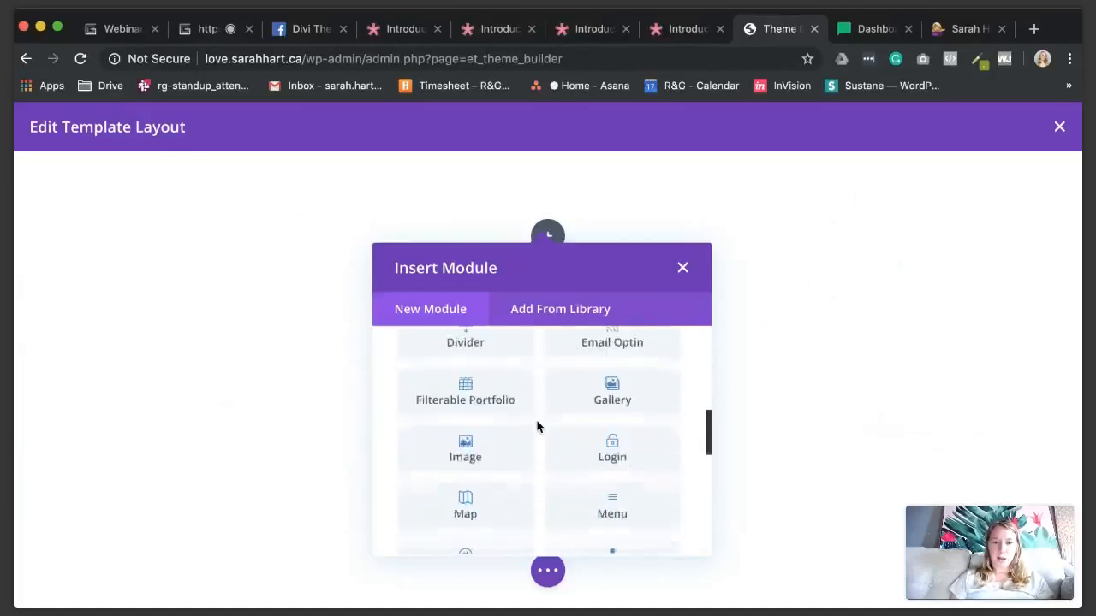
pyautogui.click(613, 501)
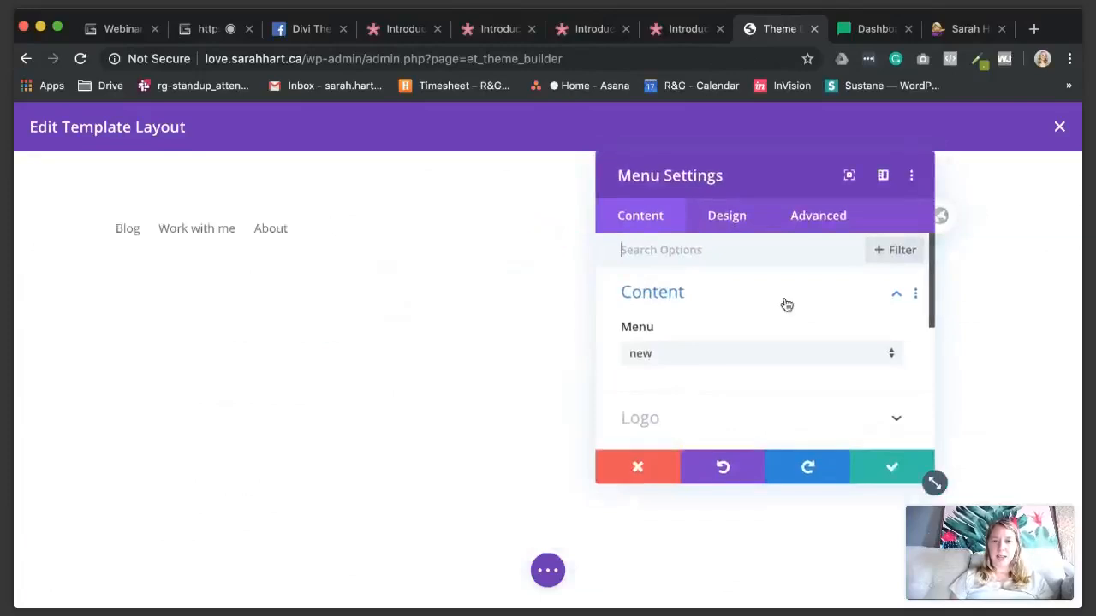
# Step: Keep the menu named new and set logo.png from the media library as the Menu module's logo
pyautogui.click(710, 356)
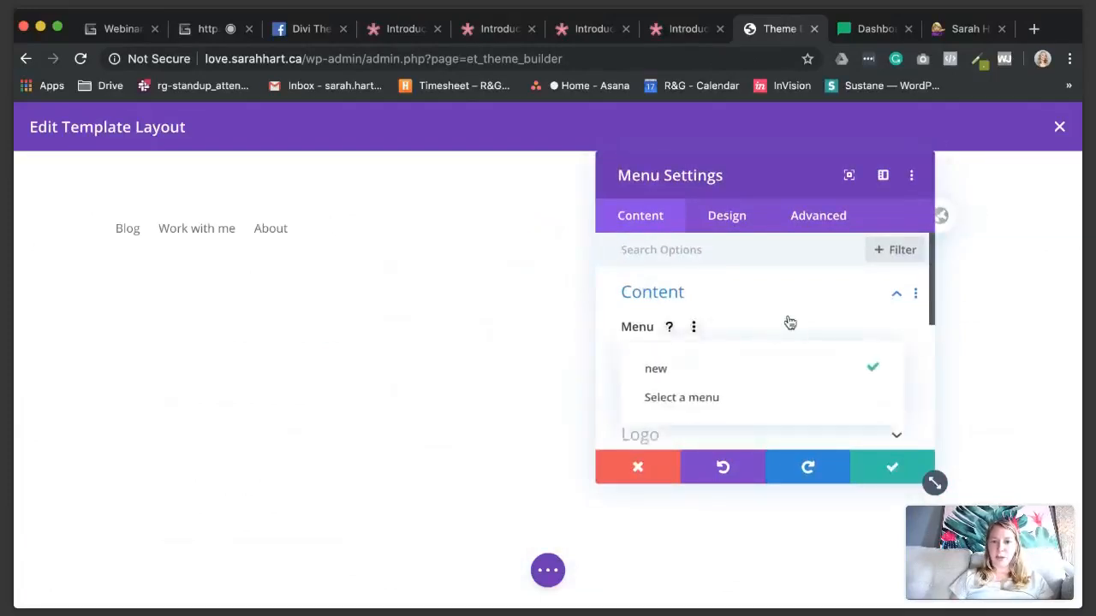
pyautogui.click(779, 325)
pyautogui.click(757, 343)
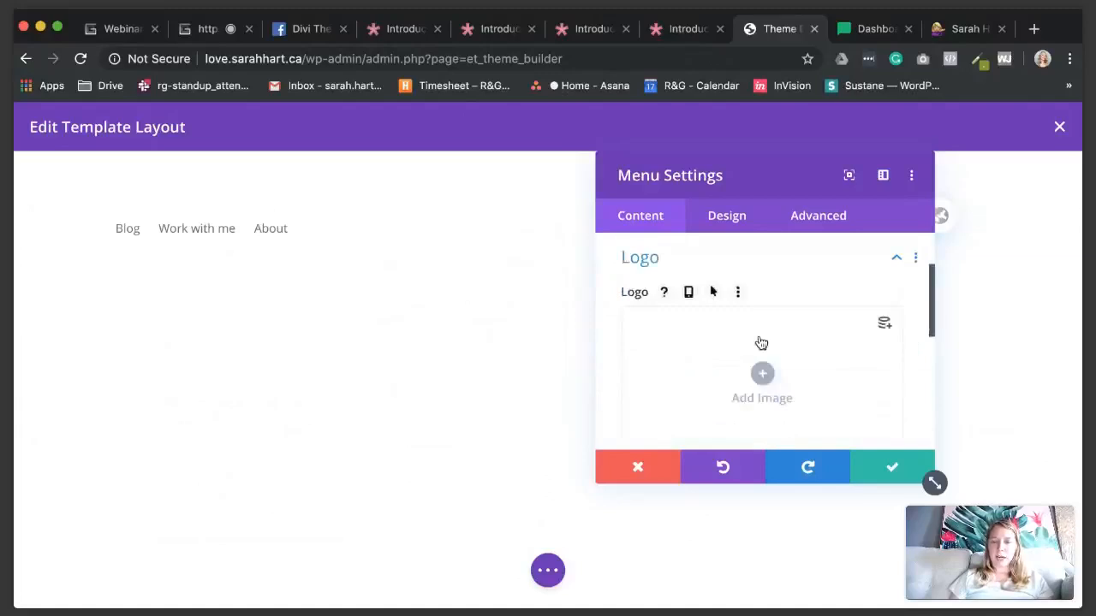
pyautogui.click(762, 374)
pyautogui.click(243, 291)
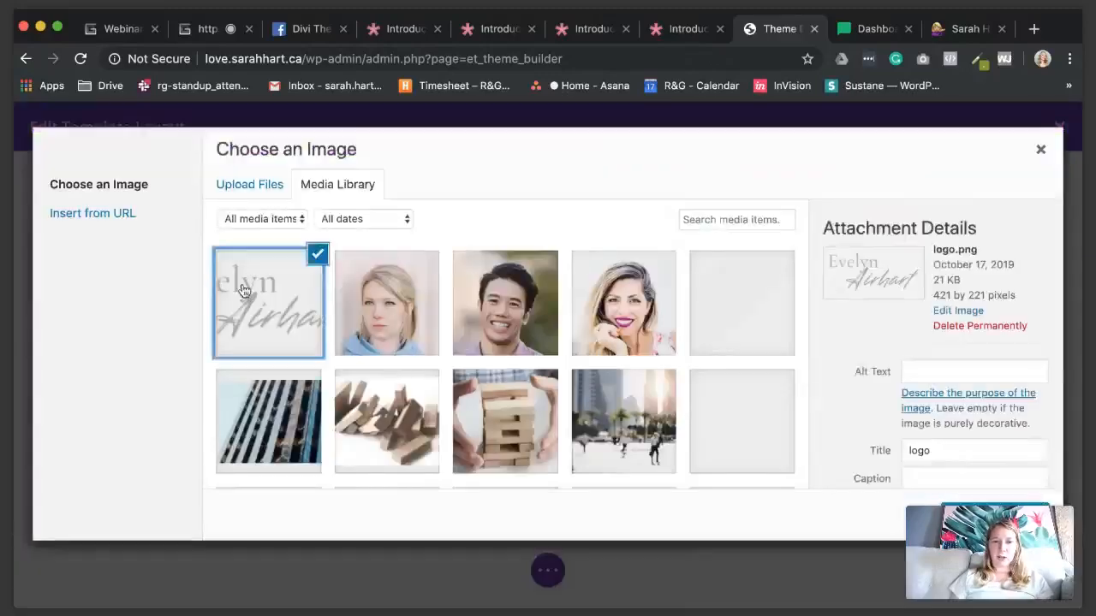
pyautogui.click(998, 518)
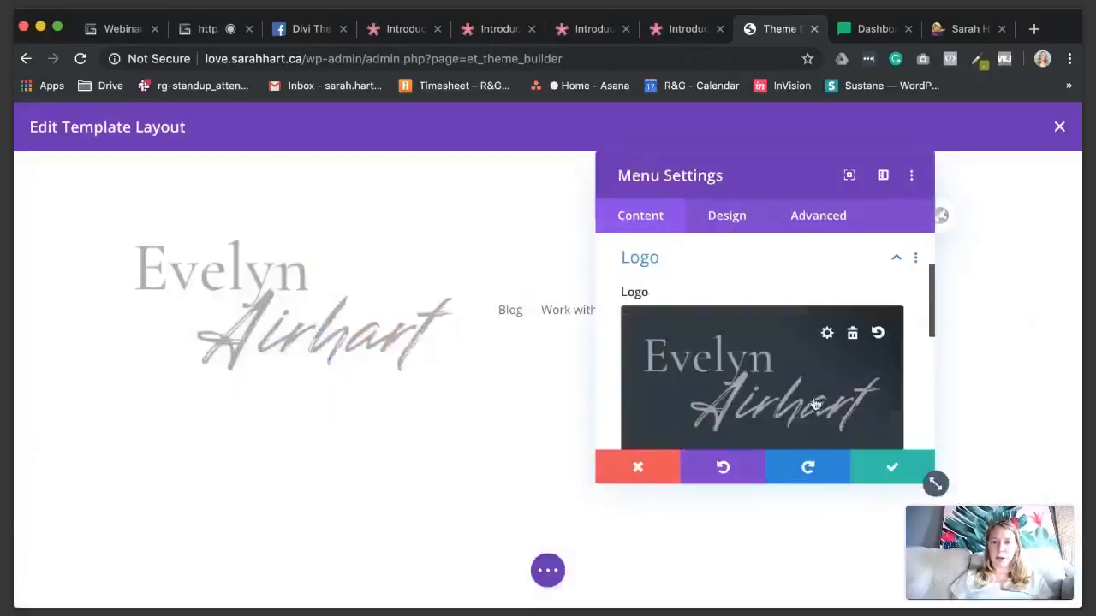
# Step: Toggle the Menu module's shopping cart icon on and back off in the Elements options
pyautogui.scroll(-5, 815, 404)
pyautogui.click(768, 359)
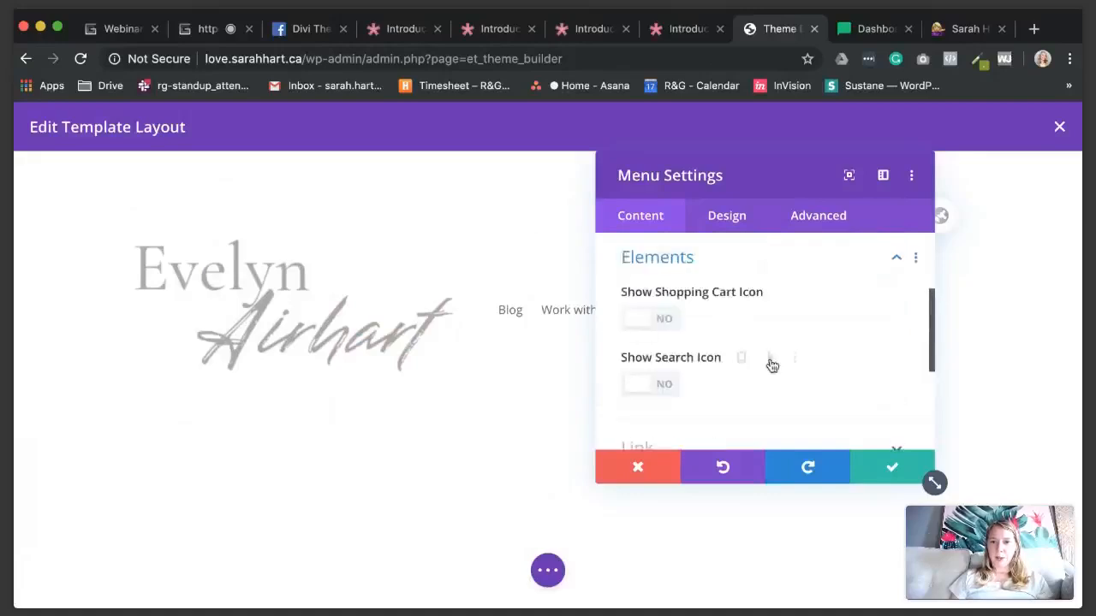
pyautogui.click(668, 325)
pyautogui.click(670, 325)
pyautogui.scroll(-1, 691, 392)
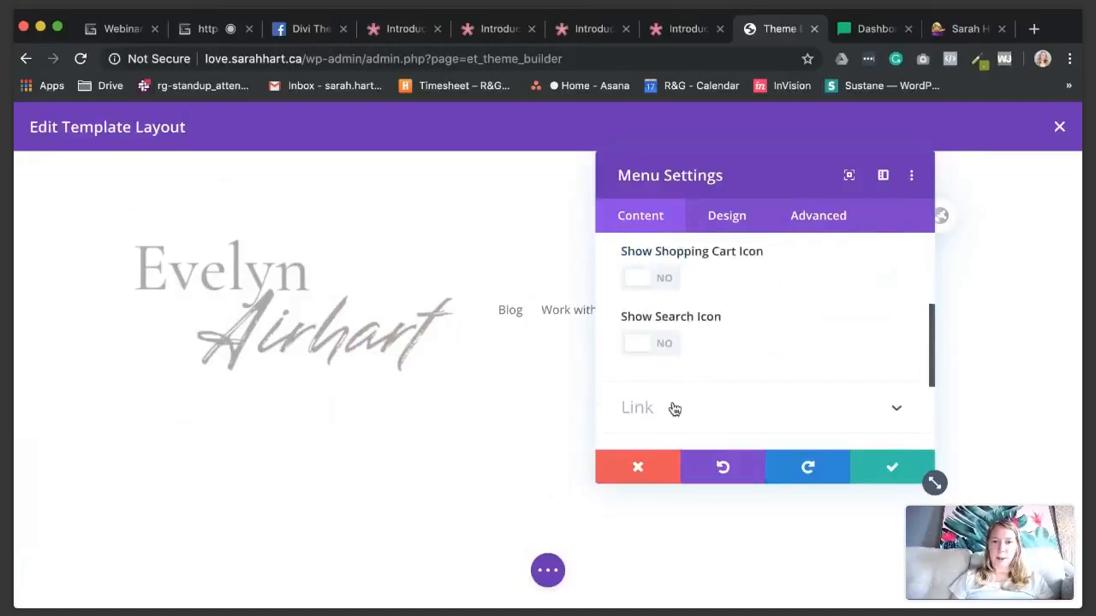
# Step: Examine the Menu module's link options, including the logo link URL and its target
pyautogui.click(675, 409)
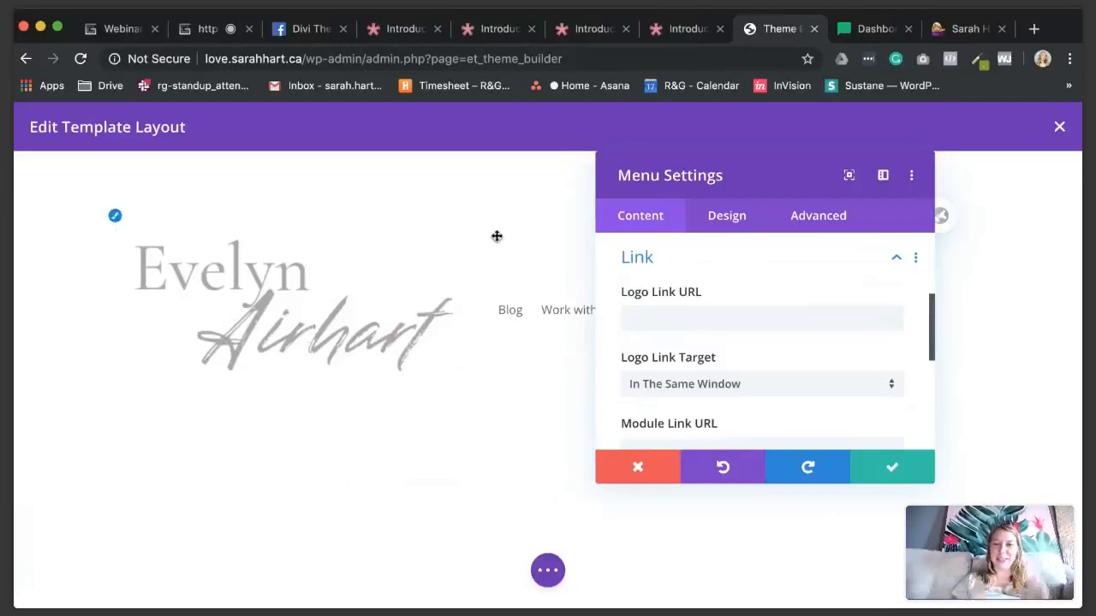
pyautogui.click(679, 314)
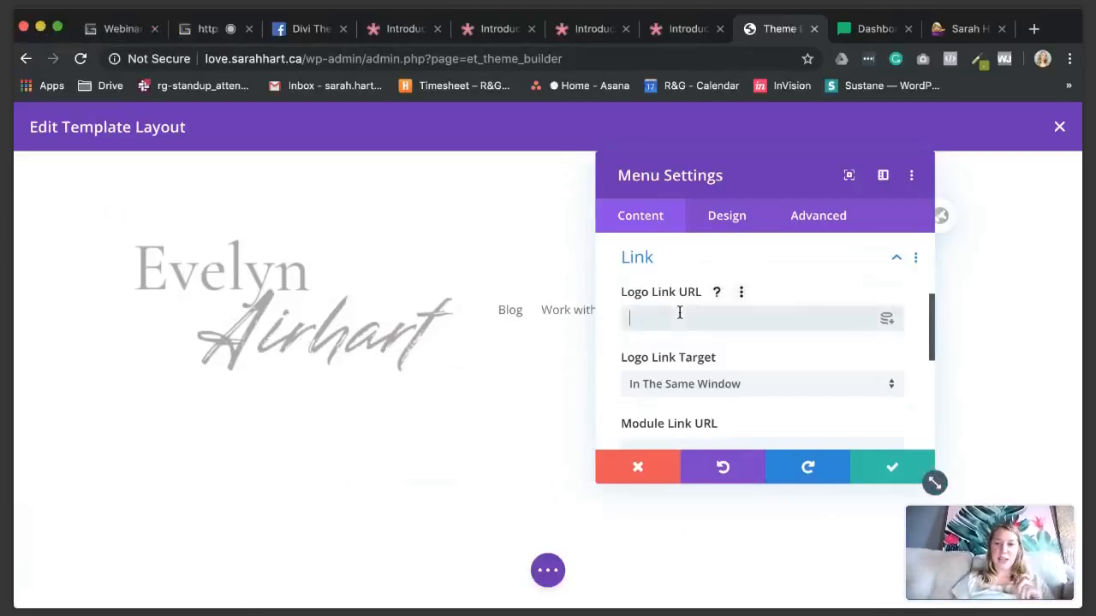
pyautogui.scroll(-3, 656, 286)
pyautogui.scroll(3, 656, 286)
pyautogui.click(655, 286)
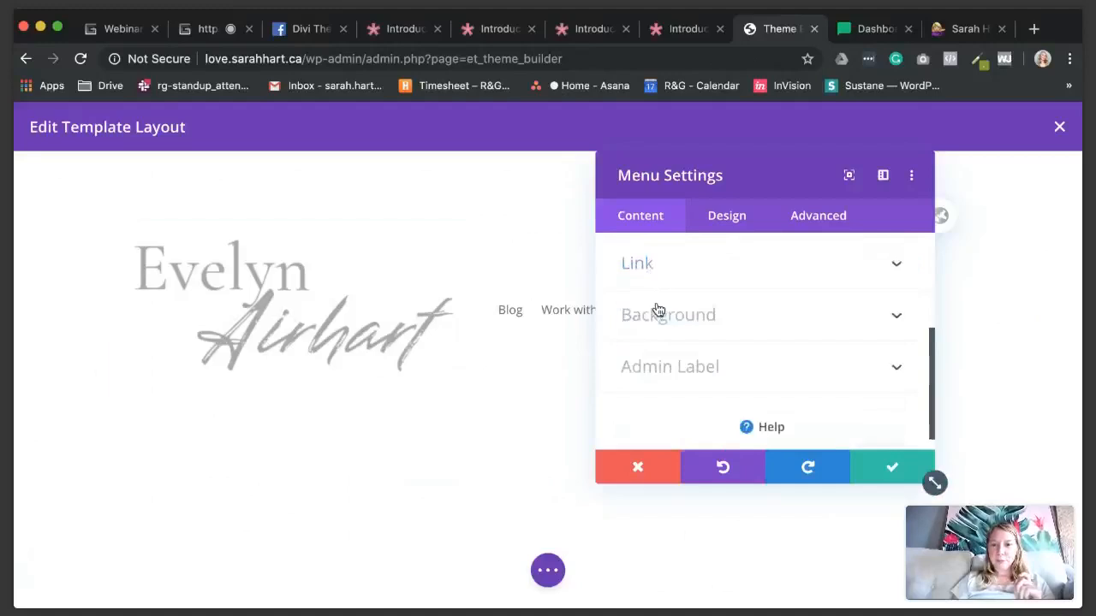
# Step: Set the Menu module's layout style to Centered in its design settings
pyautogui.click(727, 228)
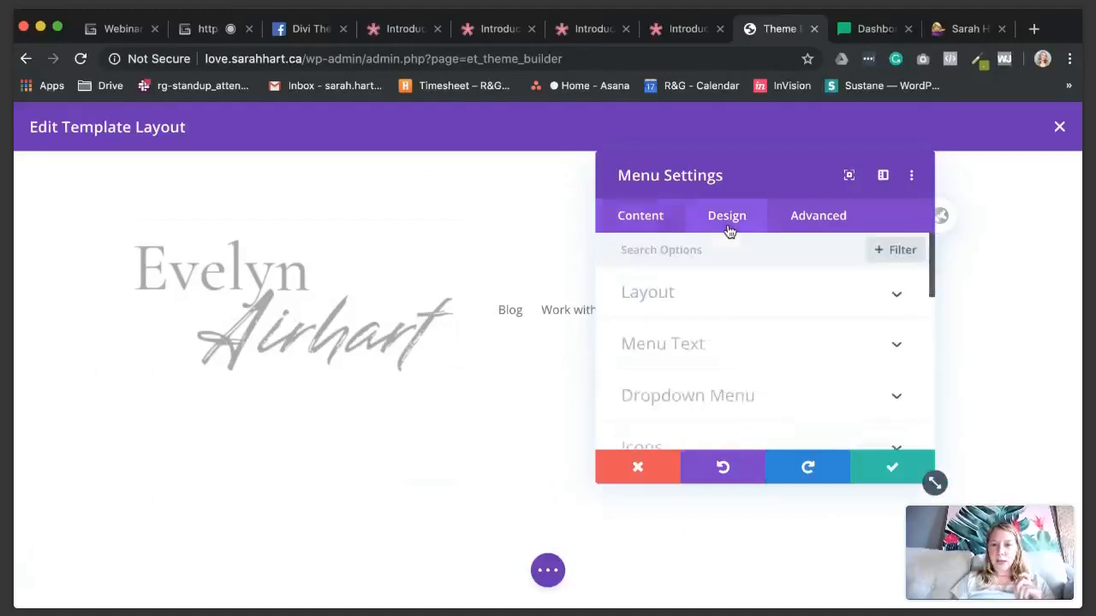
pyautogui.click(672, 292)
pyautogui.moveTo(751, 167); pyautogui.dragTo(889, 165)
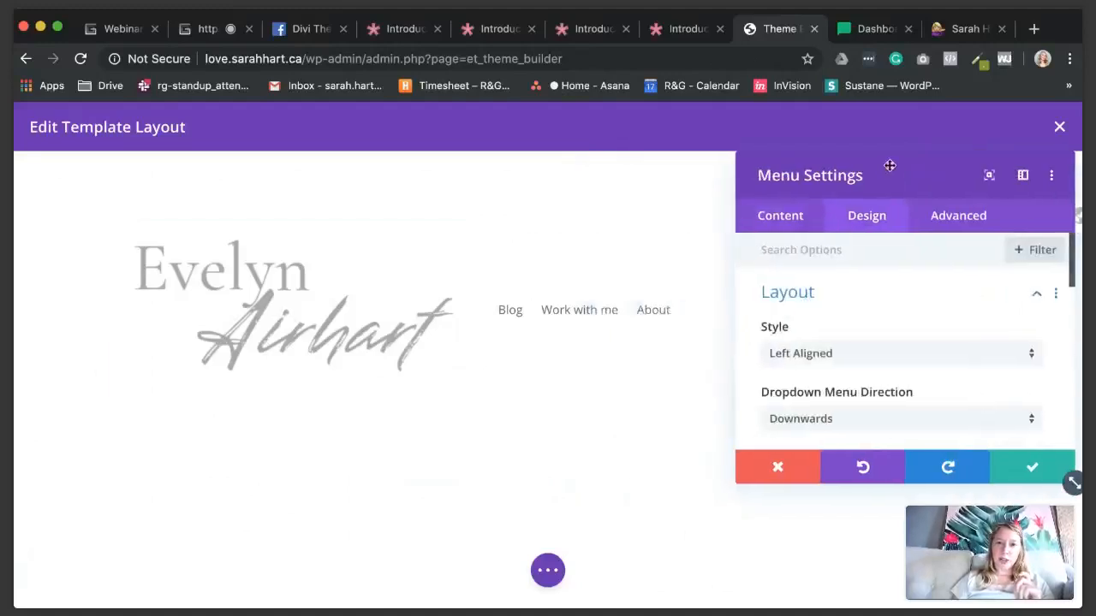
pyautogui.click(826, 353)
pyautogui.click(822, 394)
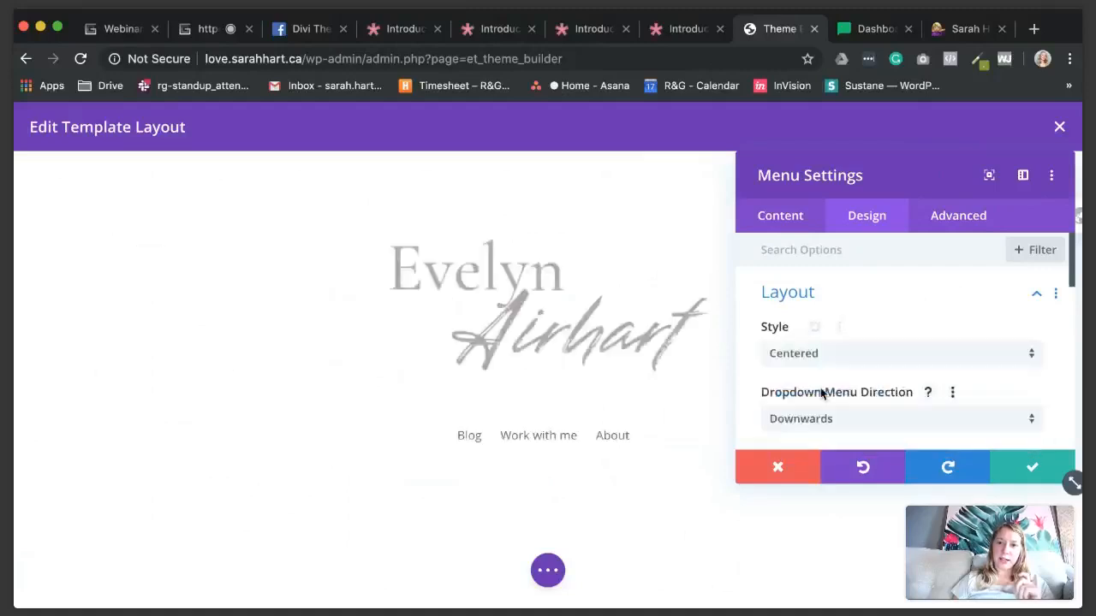
# Step: Try the Inline Centered Logo layout style for the menu, then return it to Centered
pyautogui.click(853, 356)
pyautogui.click(844, 421)
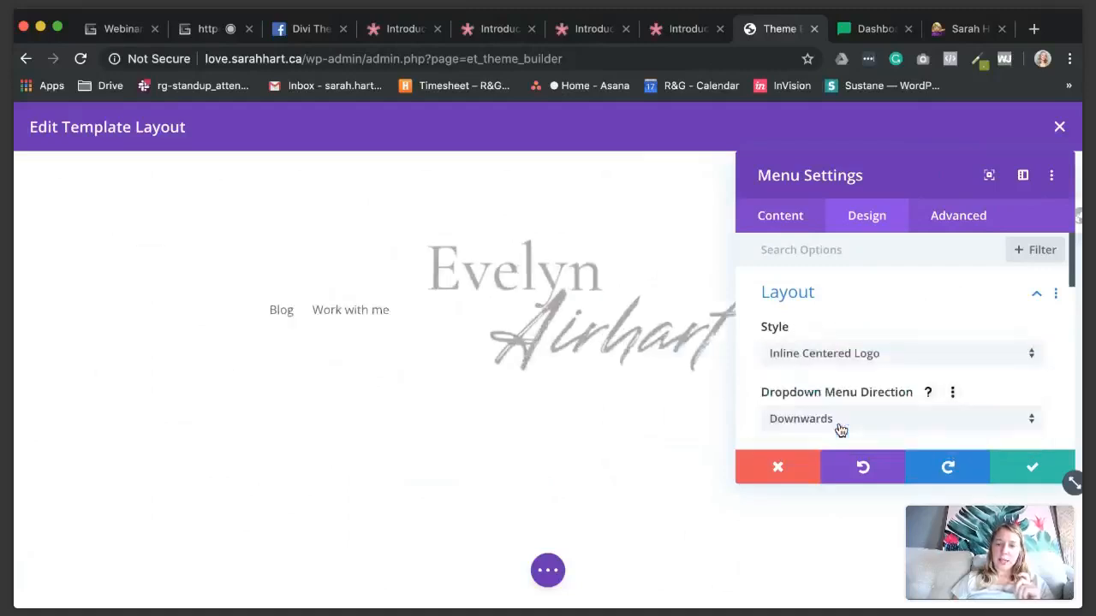
pyautogui.moveTo(881, 171); pyautogui.dragTo(788, 172)
pyautogui.click(776, 354)
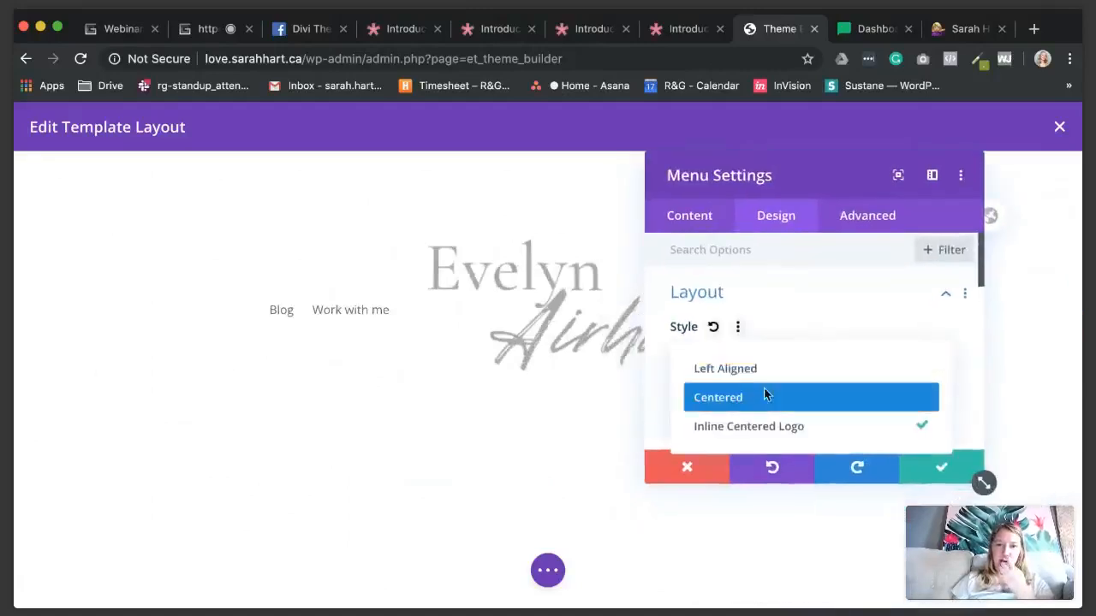
pyautogui.click(763, 394)
# Step: Check the Dropdown Menu Direction choices and keep Downwards
pyautogui.scroll(-1, 801, 317)
pyautogui.click(764, 359)
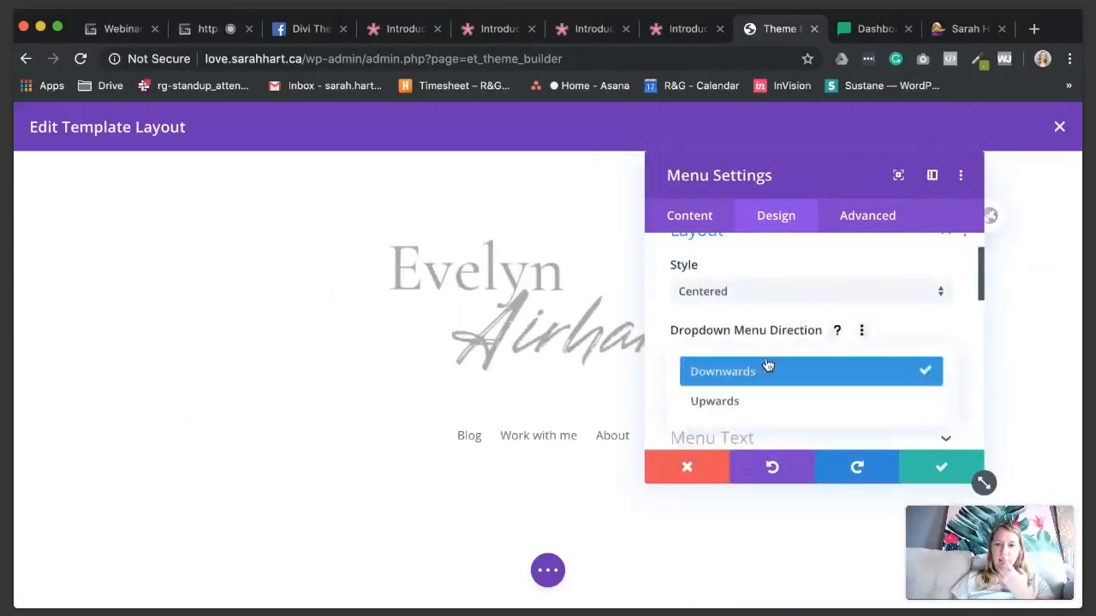
pyautogui.click(758, 374)
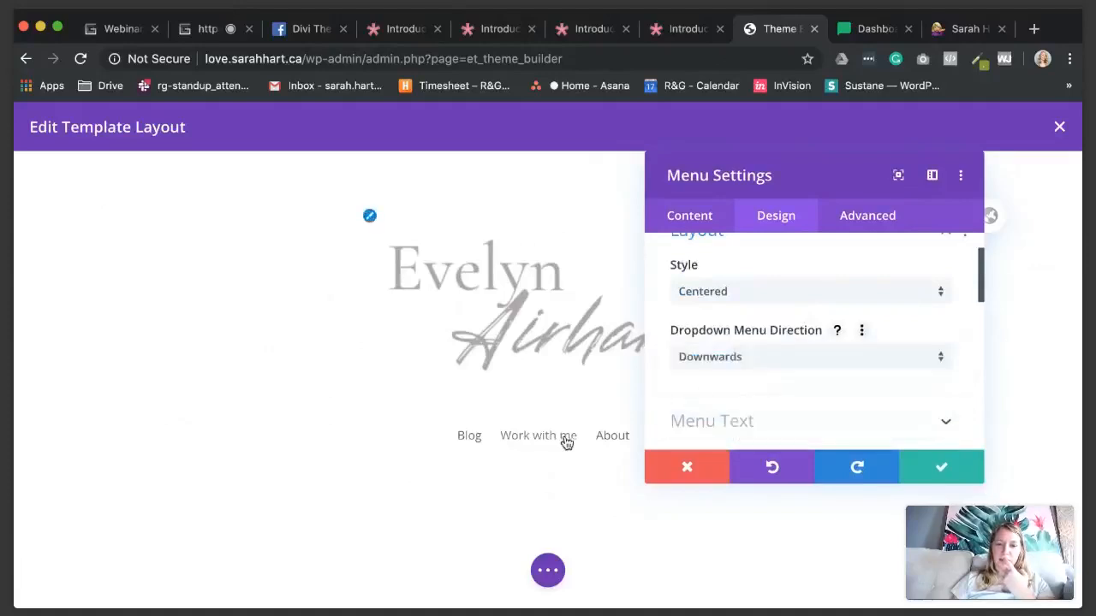
pyautogui.click(739, 364)
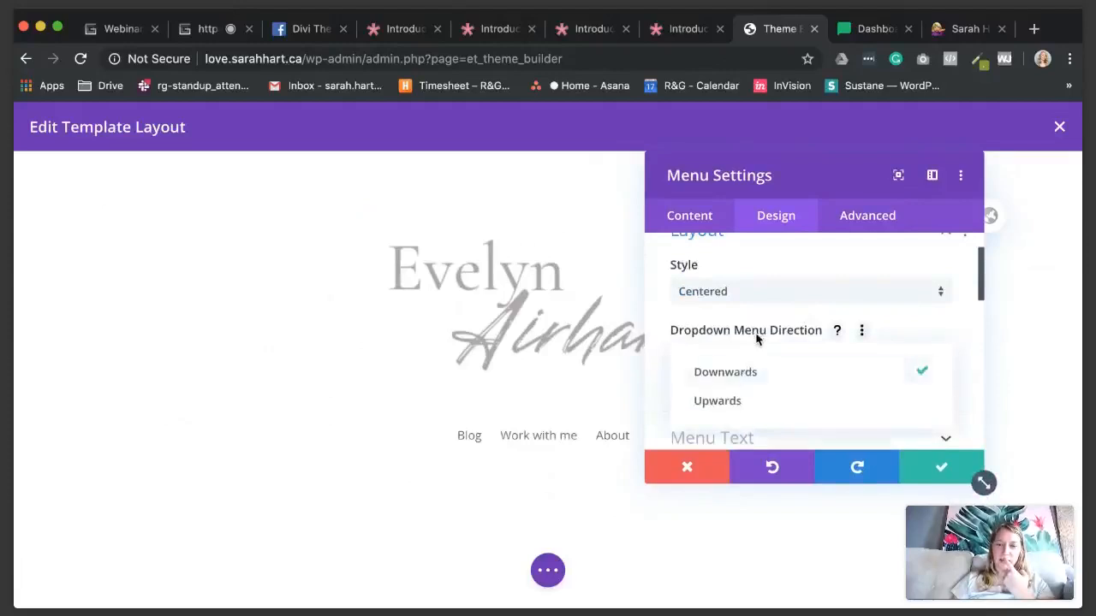
pyautogui.click(743, 369)
# Step: Examine the Menu module's text, dropdown menu color and remaining design options down to Animation
pyautogui.scroll(-3, 771, 356)
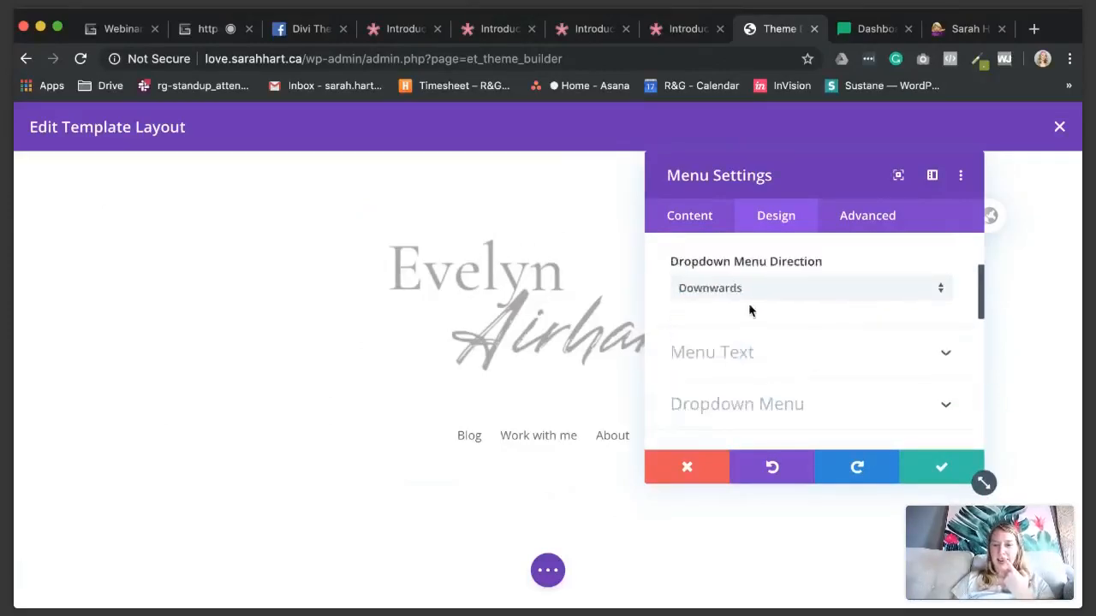
pyautogui.scroll(-2, 749, 303)
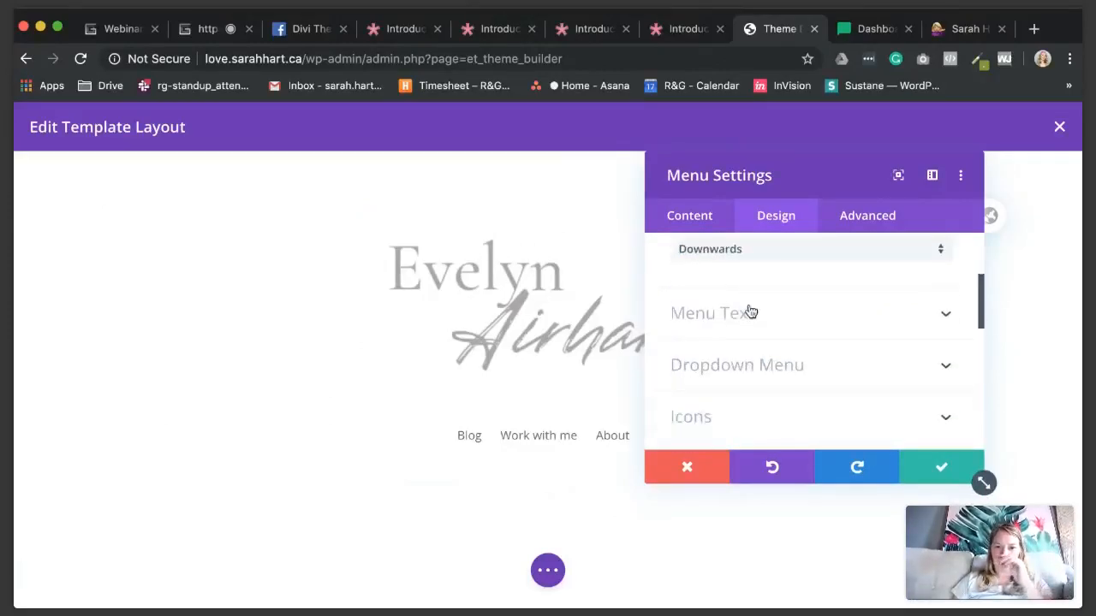
pyautogui.click(750, 311)
pyautogui.scroll(-5, 750, 311)
pyautogui.scroll(-10, 749, 309)
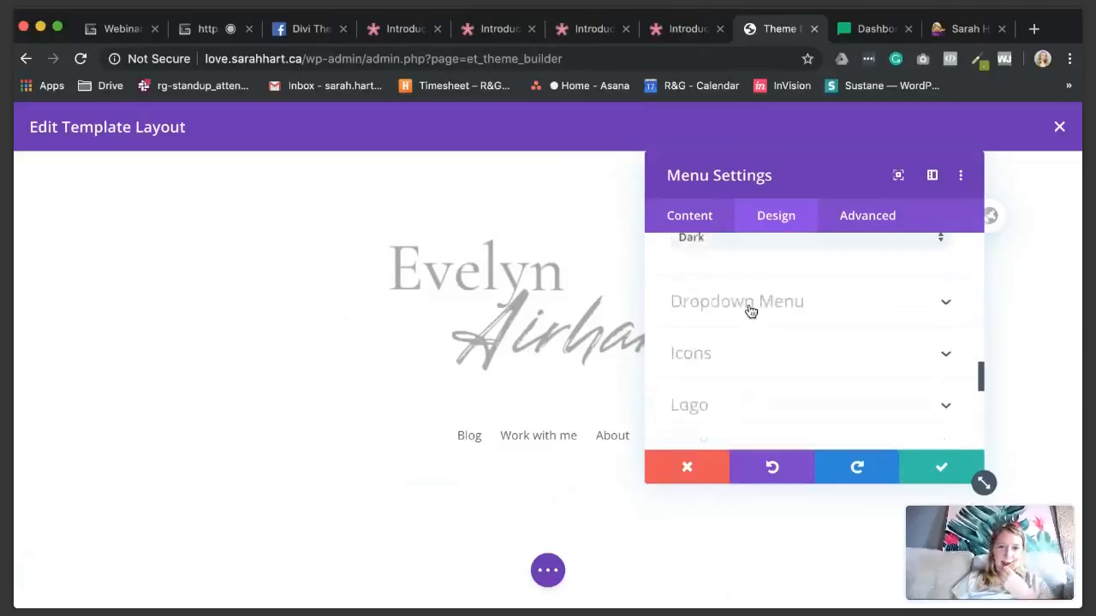
pyautogui.scroll(1, 749, 312)
pyautogui.click(739, 349)
pyautogui.scroll(-3, 806, 336)
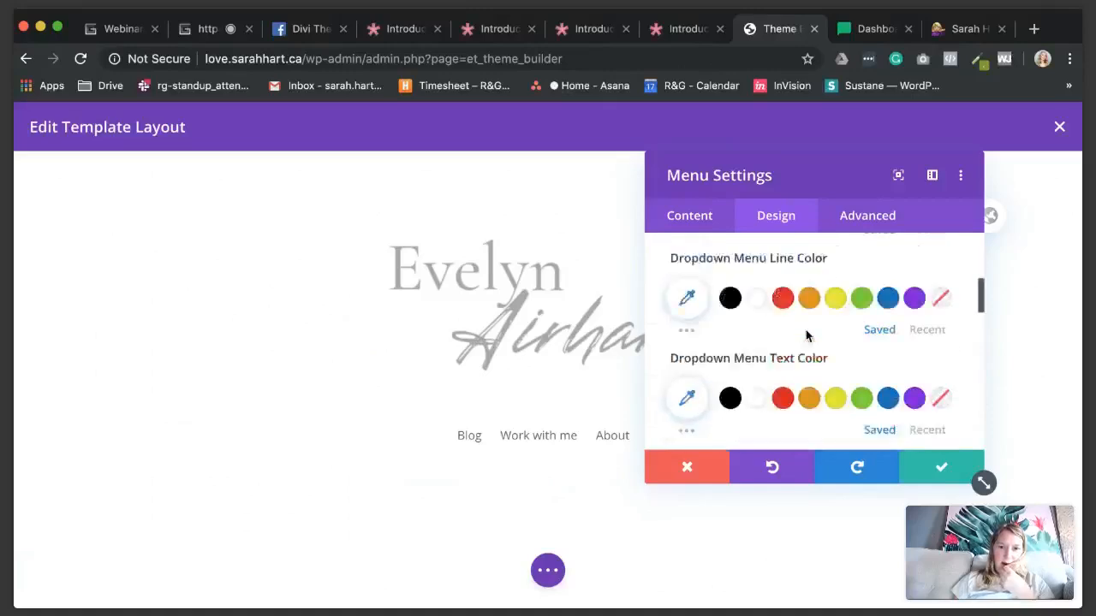
pyautogui.scroll(-2, 805, 336)
pyautogui.scroll(4, 770, 283)
pyautogui.scroll(-3, 771, 281)
pyautogui.scroll(-10, 770, 280)
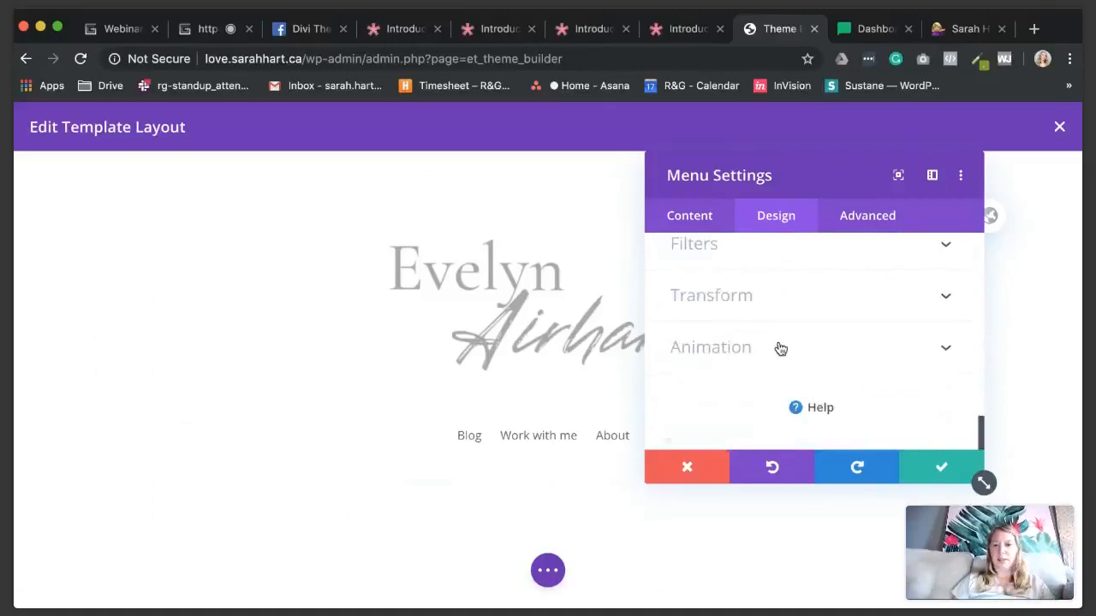
# Step: Save the Menu module's settings, then reopen its design options and examine the Logo styling, from rounded corners to image filters
pyautogui.click(940, 473)
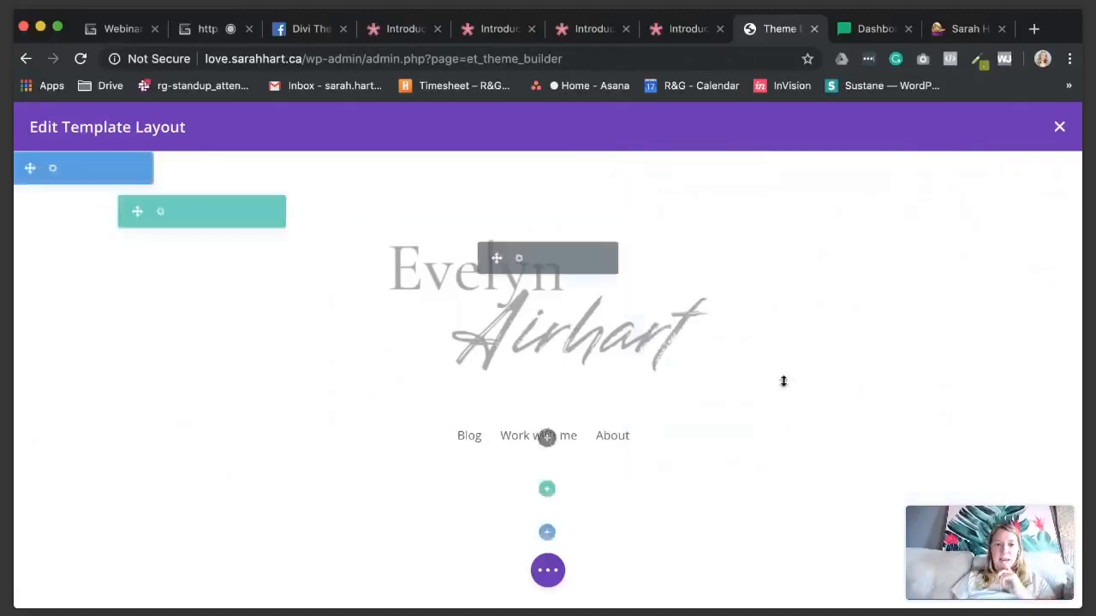
pyautogui.click(516, 259)
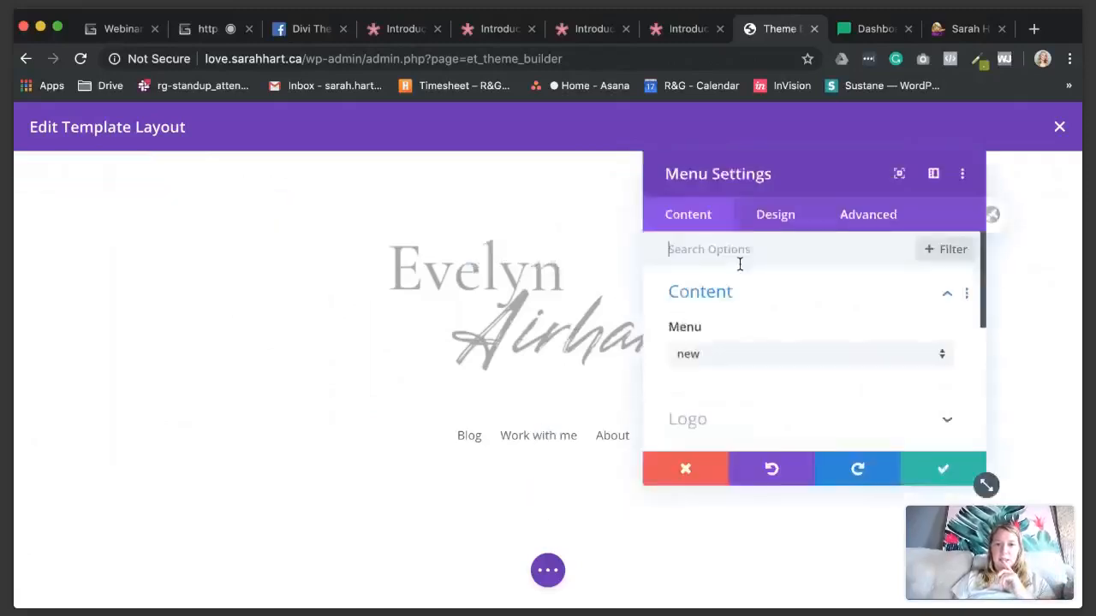
pyautogui.click(801, 227)
pyautogui.scroll(-1, 756, 316)
pyautogui.scroll(-4, 756, 316)
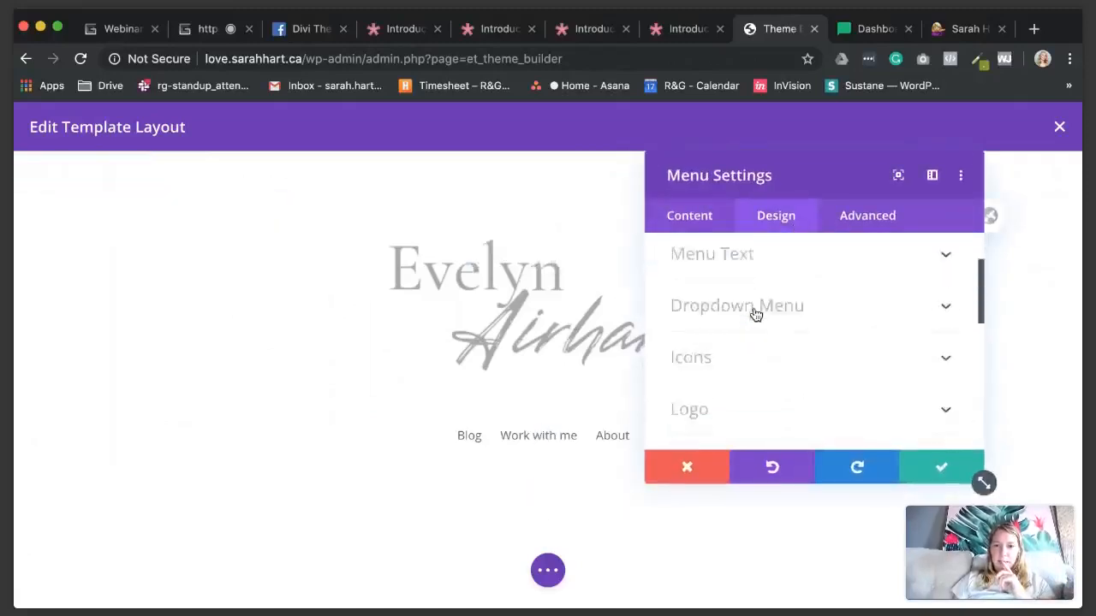
pyautogui.click(731, 333)
pyautogui.scroll(-3, 754, 321)
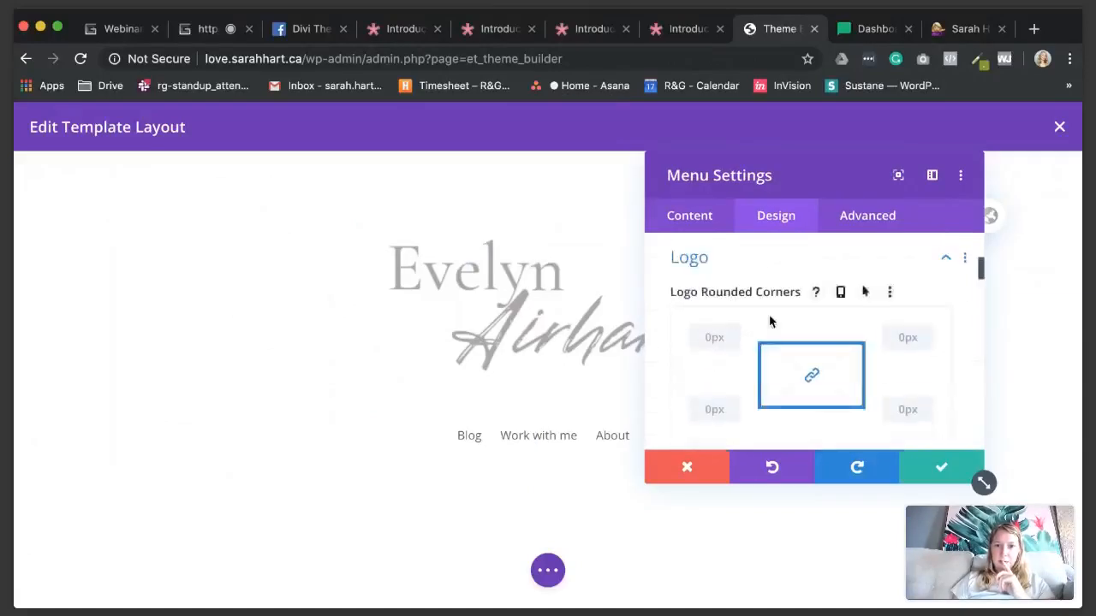
pyautogui.scroll(1, 685, 279)
pyautogui.scroll(-3, 754, 327)
pyautogui.scroll(-3, 761, 296)
pyautogui.scroll(-6, 762, 295)
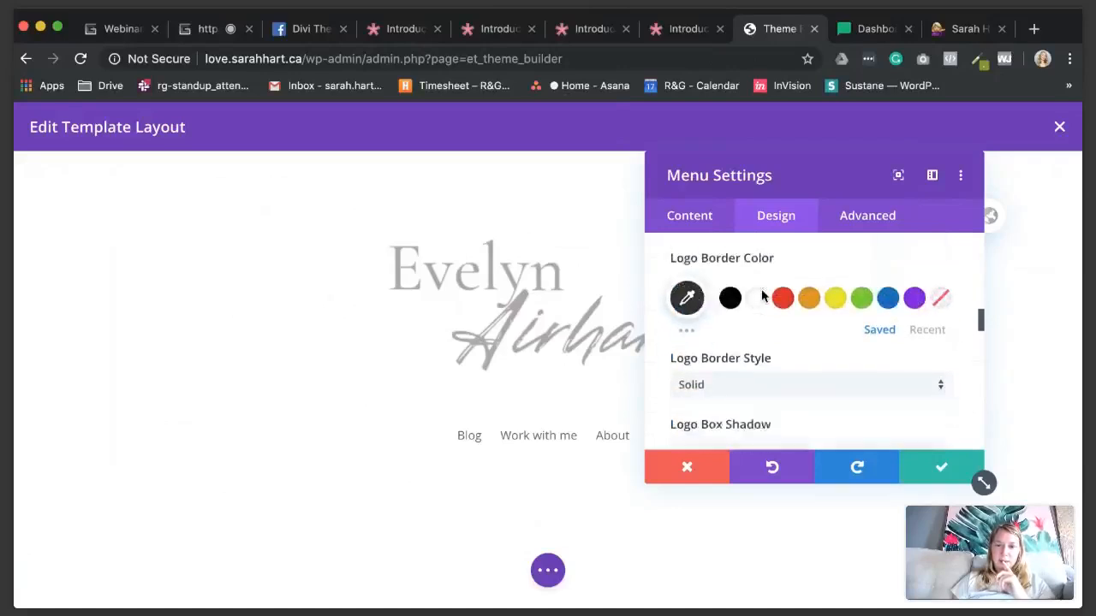
pyautogui.scroll(-2, 764, 297)
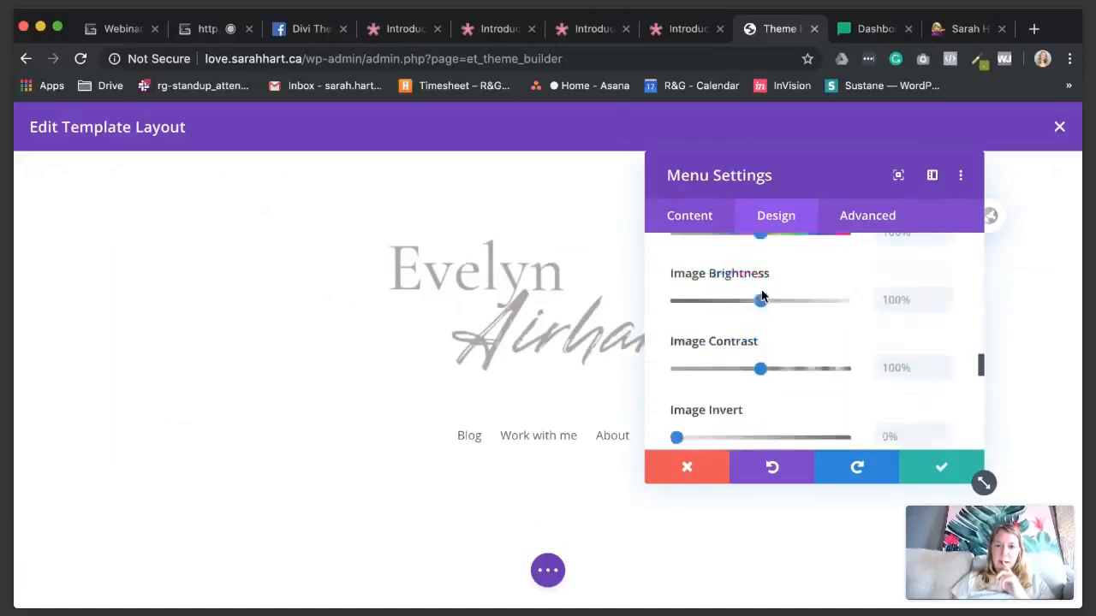
pyautogui.scroll(15, 764, 297)
pyautogui.scroll(-2, 762, 321)
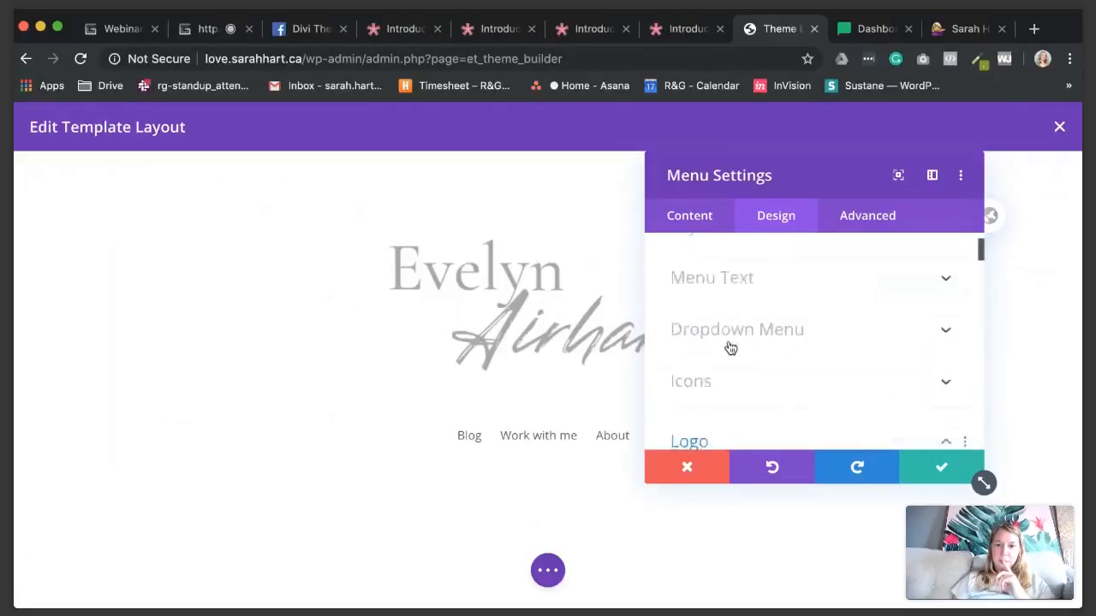
pyautogui.click(727, 346)
pyautogui.click(718, 345)
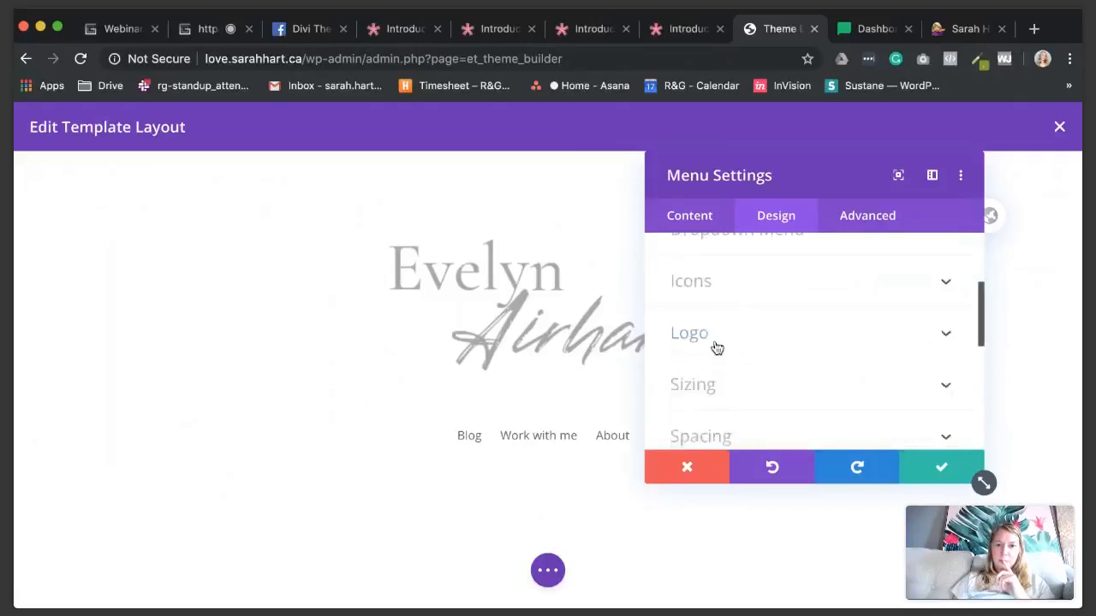
# Step: Set the Menu module's Logo Max Width to 250px in its sizing options and save the module
pyautogui.click(717, 390)
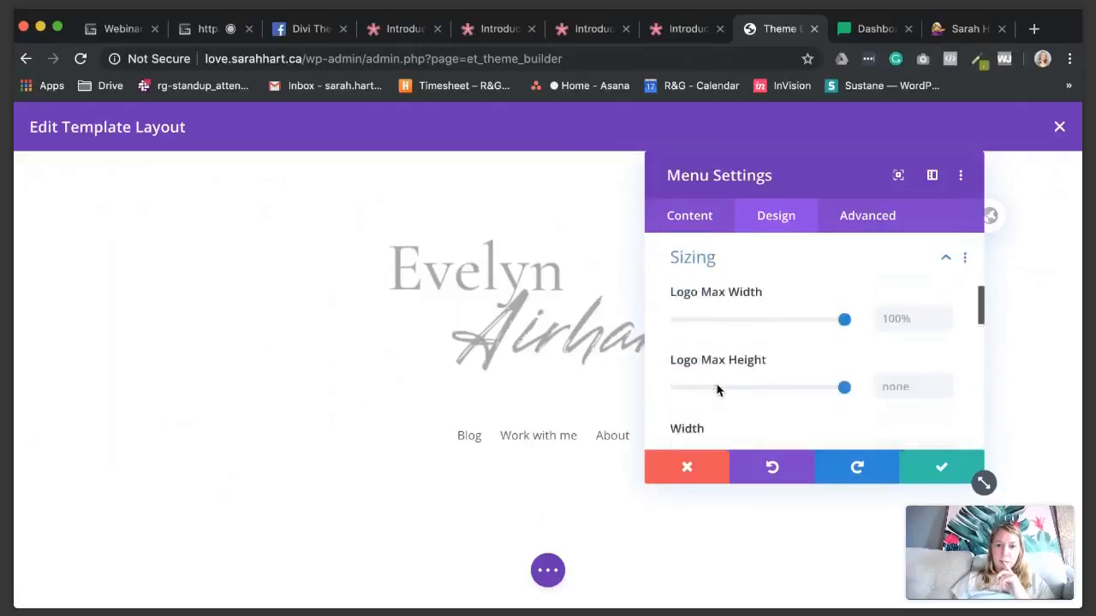
pyautogui.click(881, 316)
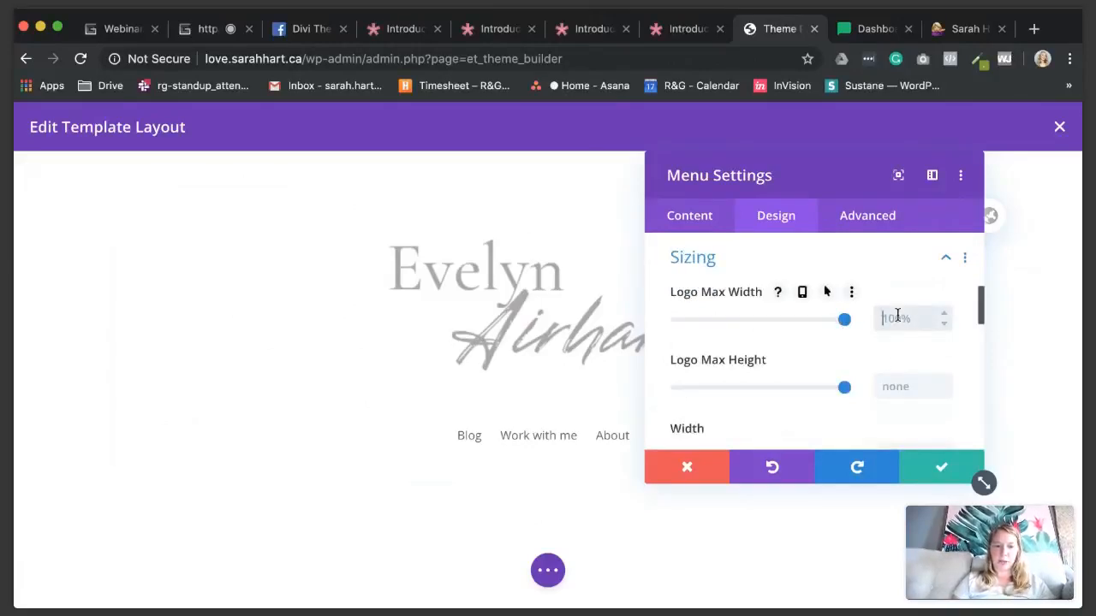
pyautogui.write('30')
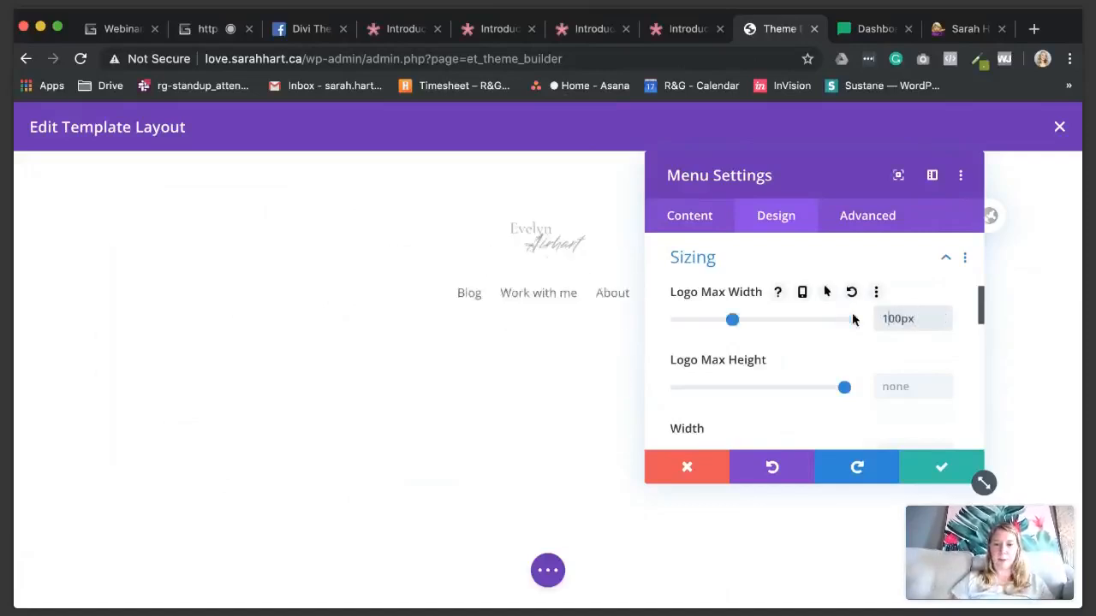
pyautogui.moveTo(895, 318); pyautogui.dragTo(854, 323)
pyautogui.write('25')
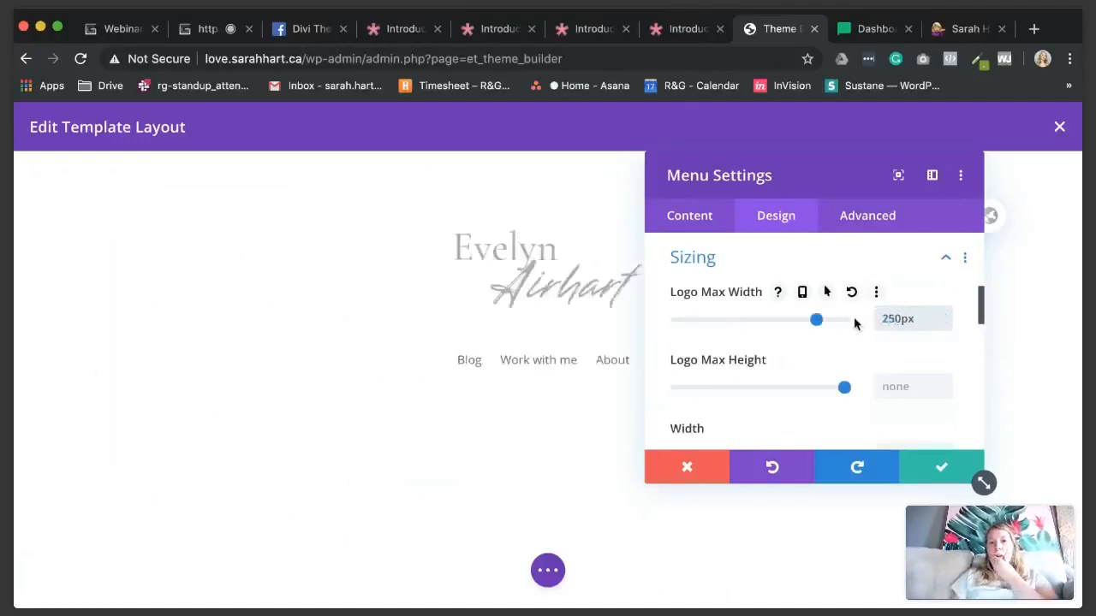
pyautogui.click(941, 467)
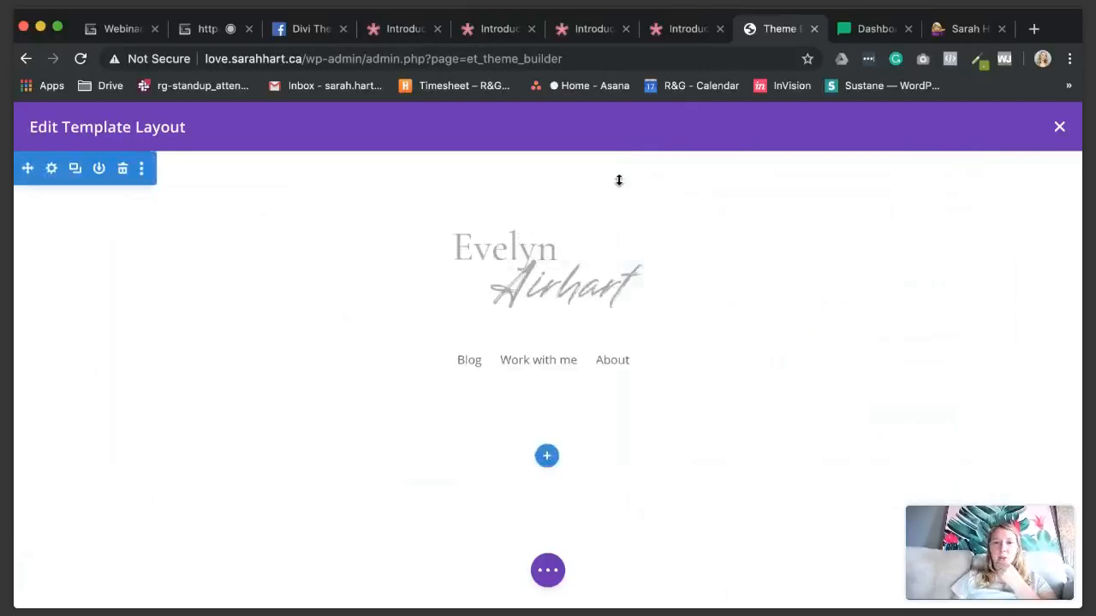
# Step: Reduce the header section's top and bottom padding directly on the canvas so the header is more compact
pyautogui.moveTo(619, 180); pyautogui.dragTo(619, 129)
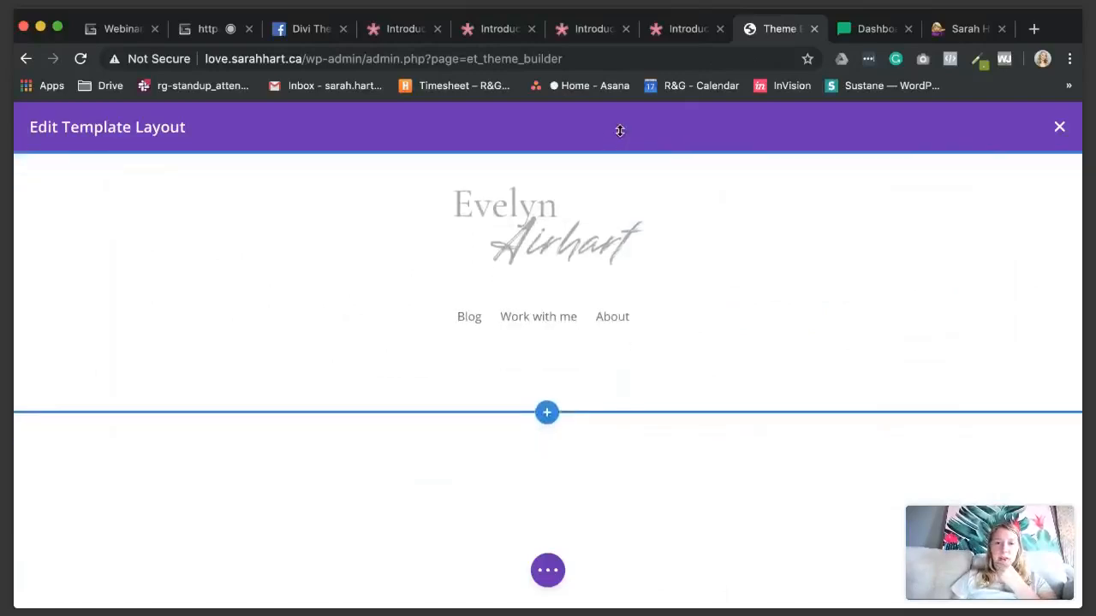
pyautogui.moveTo(594, 399); pyautogui.dragTo(597, 343)
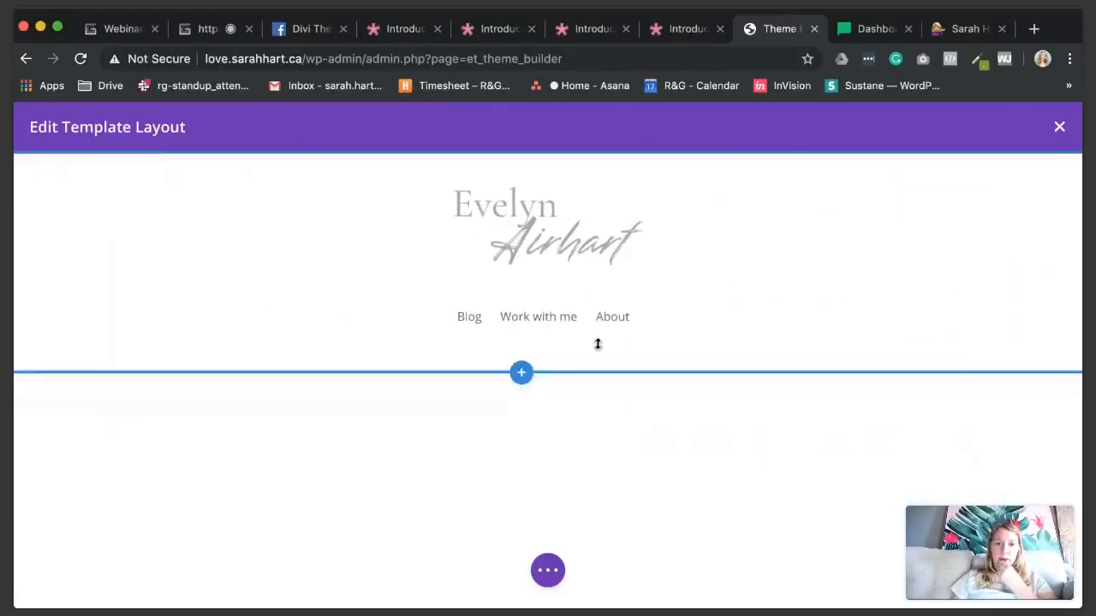
# Step: Try #c4c4c4 grey as the header section's background, then apply the recently used mauve and save
pyautogui.click(51, 168)
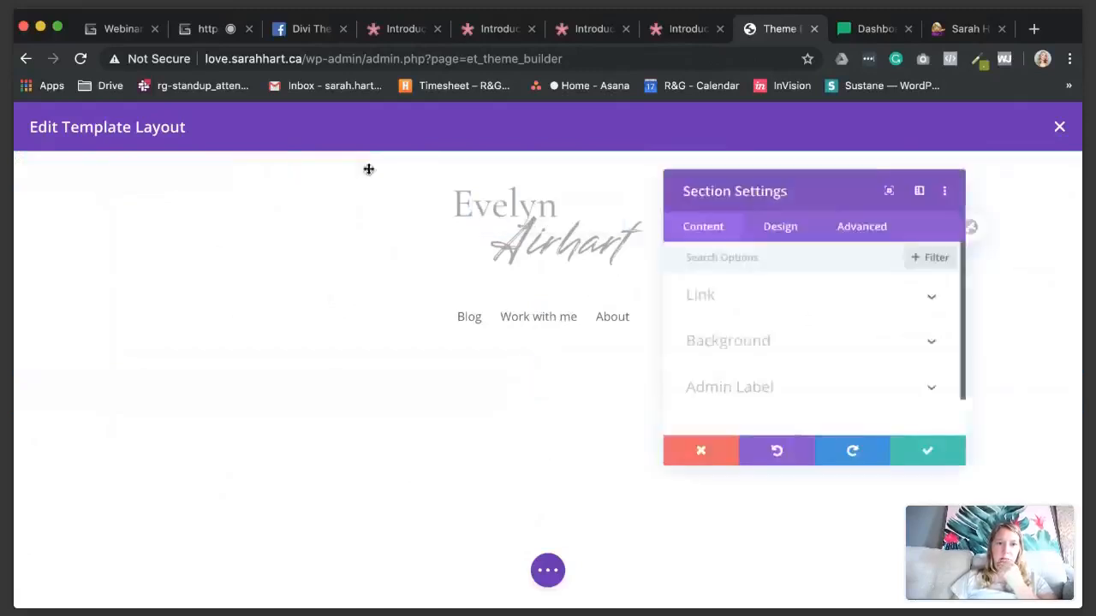
pyautogui.click(740, 343)
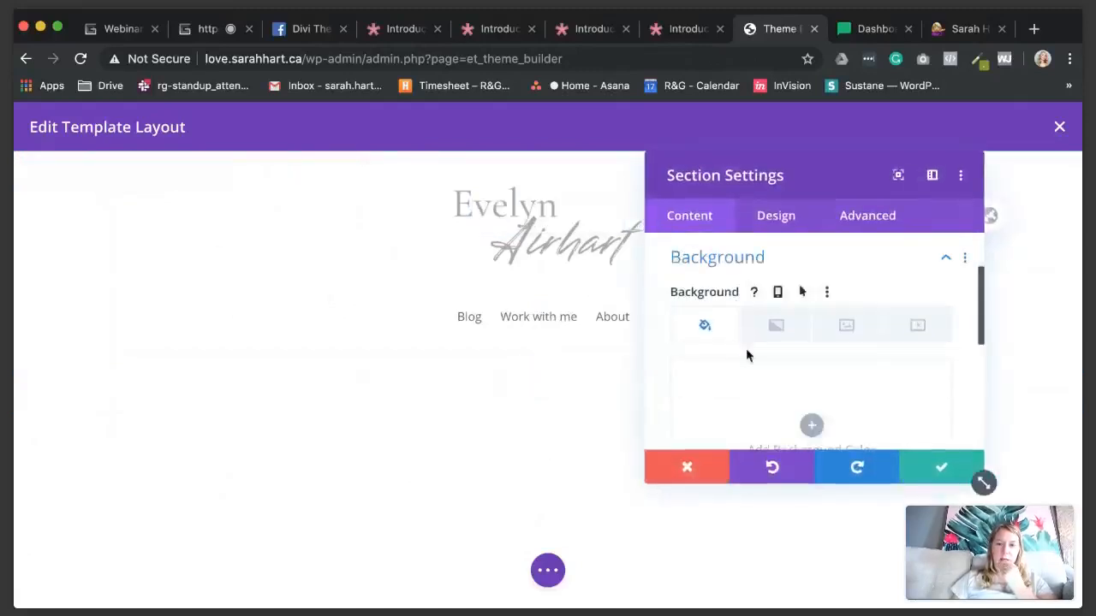
pyautogui.scroll(-2, 798, 419)
pyautogui.click(808, 330)
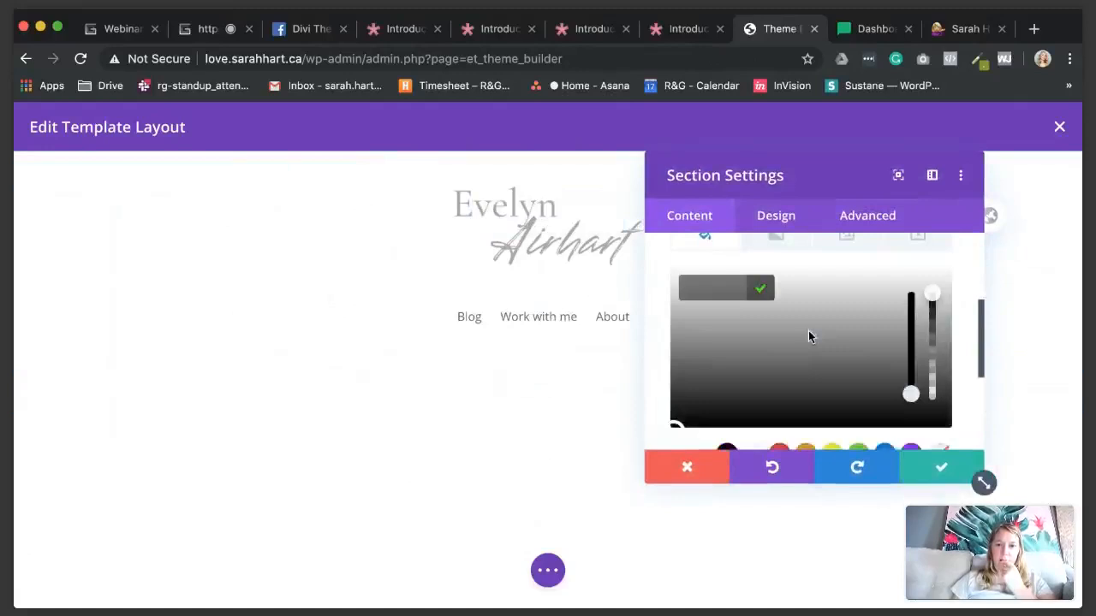
pyautogui.click(925, 438)
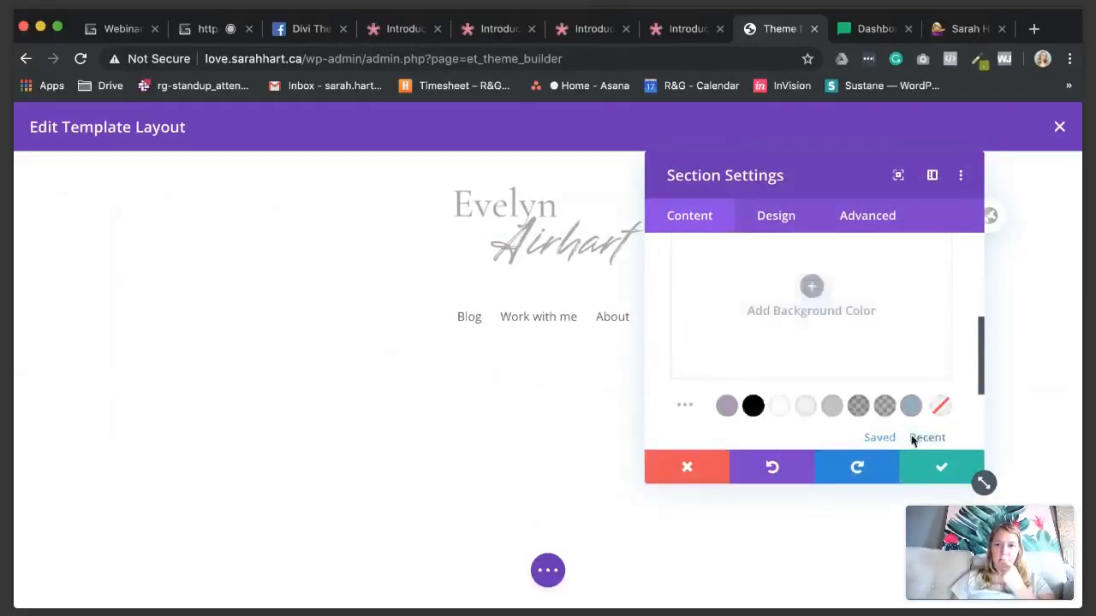
pyautogui.click(832, 415)
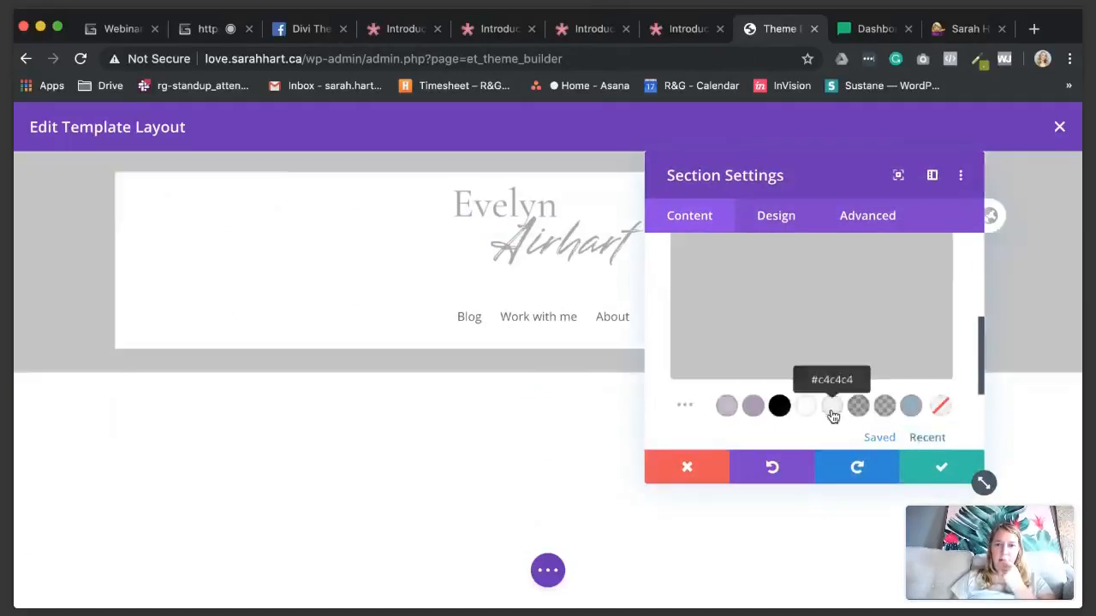
pyautogui.click(754, 405)
pyautogui.click(918, 481)
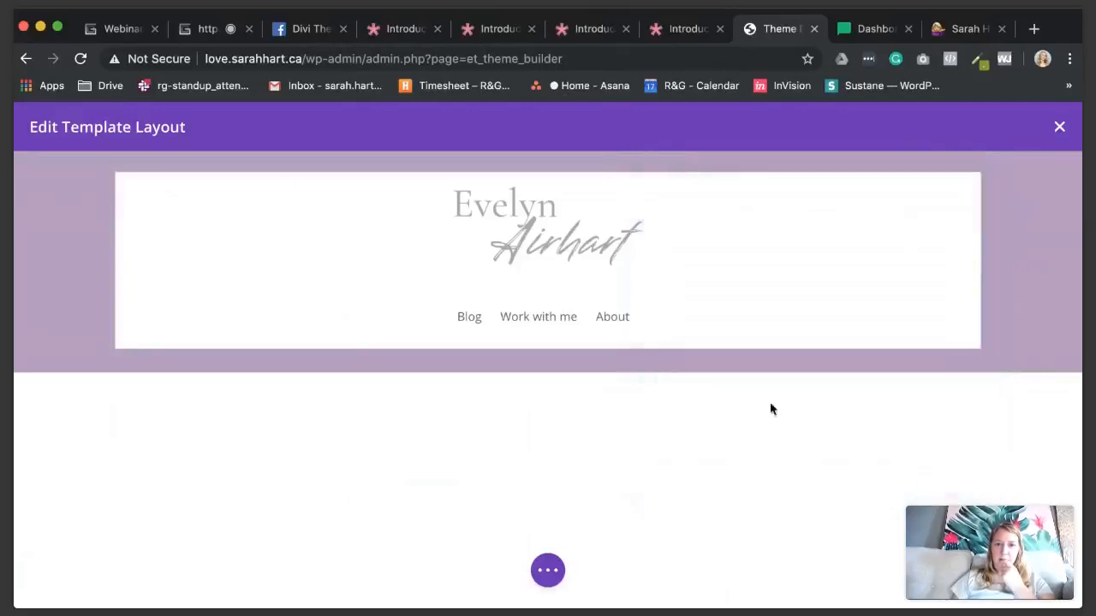
# Step: Remove the white background color from the Menu module and save its settings
pyautogui.click(518, 216)
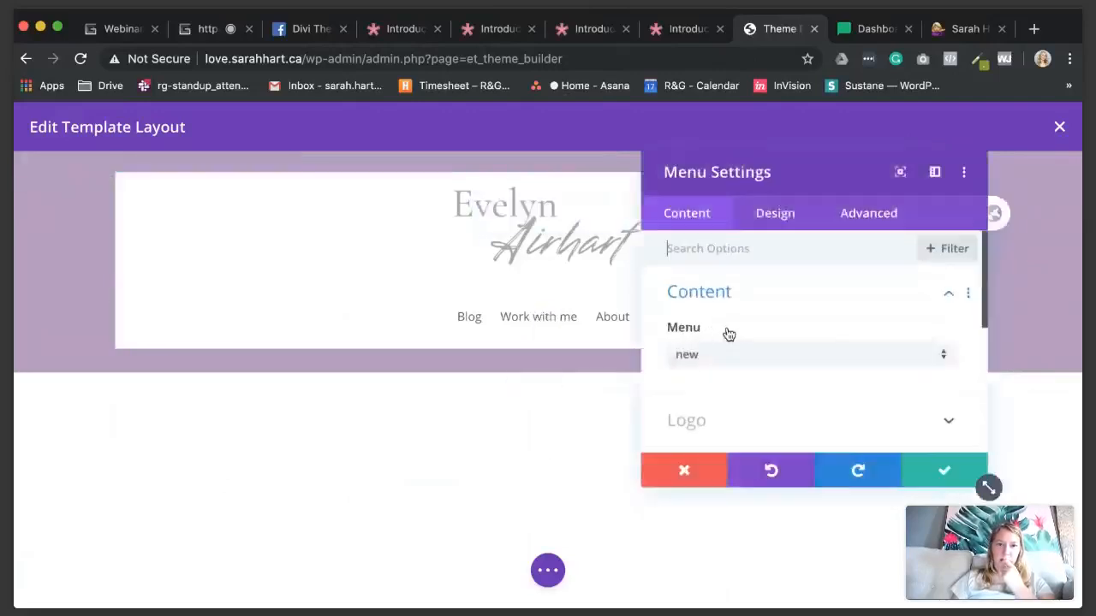
pyautogui.scroll(-5, 724, 333)
pyautogui.click(728, 296)
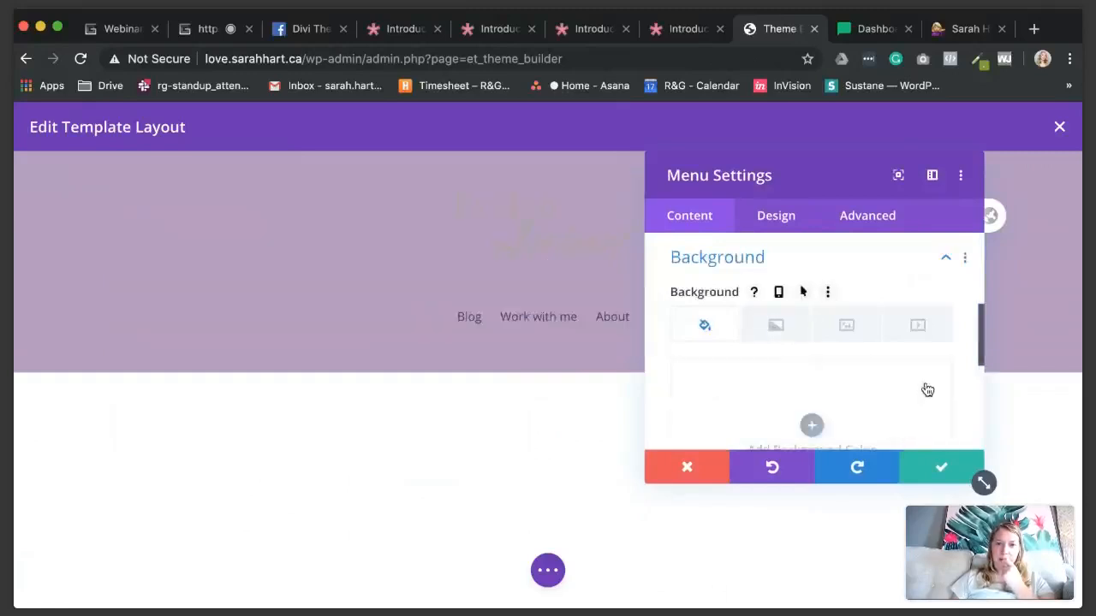
pyautogui.click(933, 465)
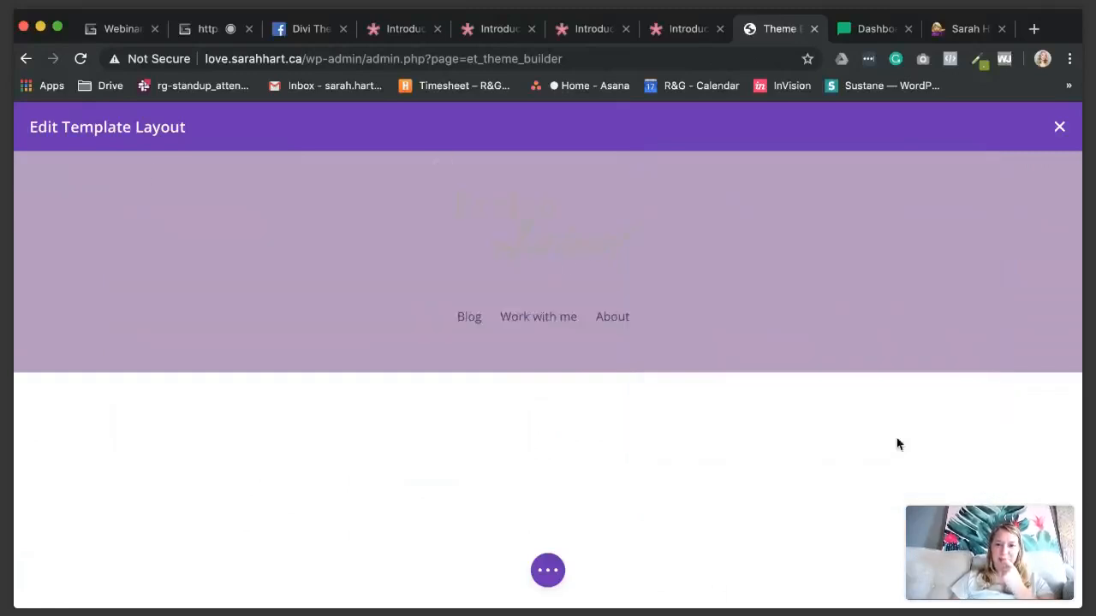
# Step: Set the header section's background color to the recently used light grey #f2f2f2 and save the section
pyautogui.click(608, 258)
pyautogui.click(732, 347)
pyautogui.scroll(-5, 748, 357)
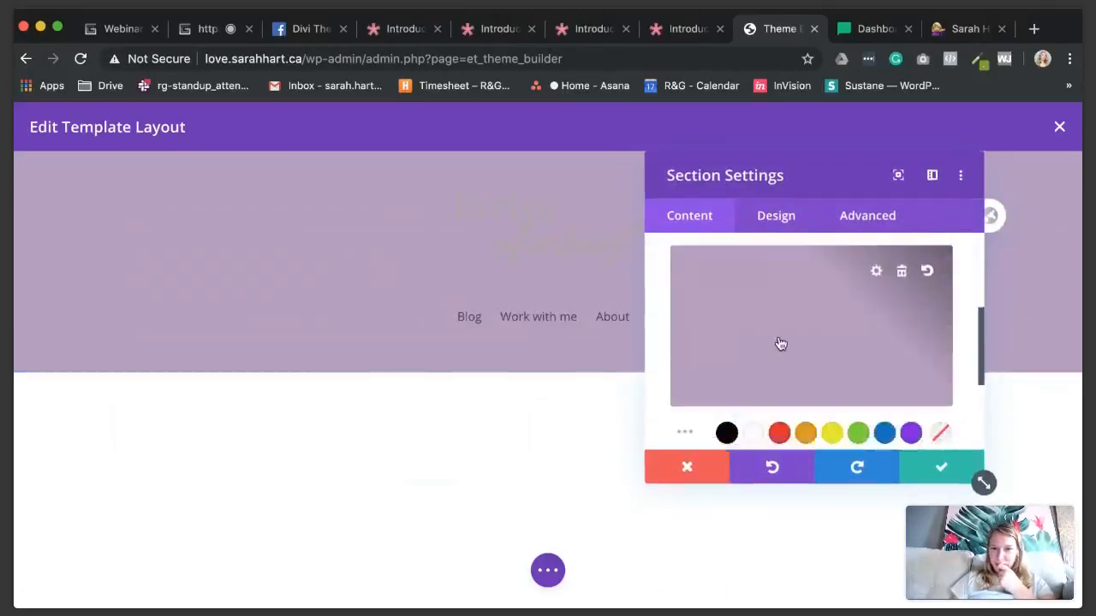
pyautogui.scroll(-1, 780, 344)
pyautogui.click(933, 412)
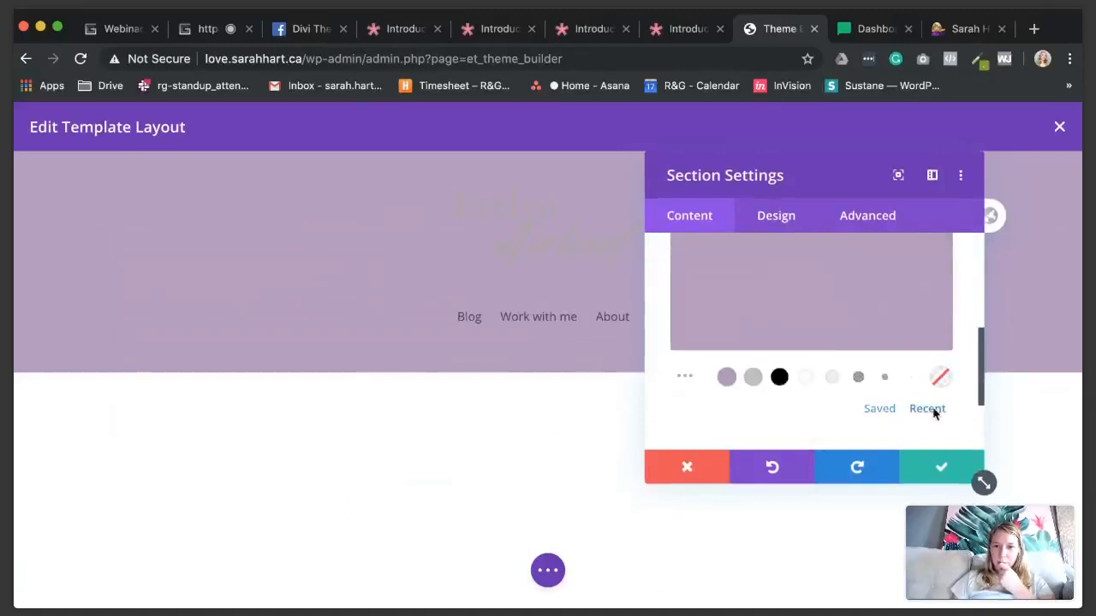
pyautogui.click(837, 387)
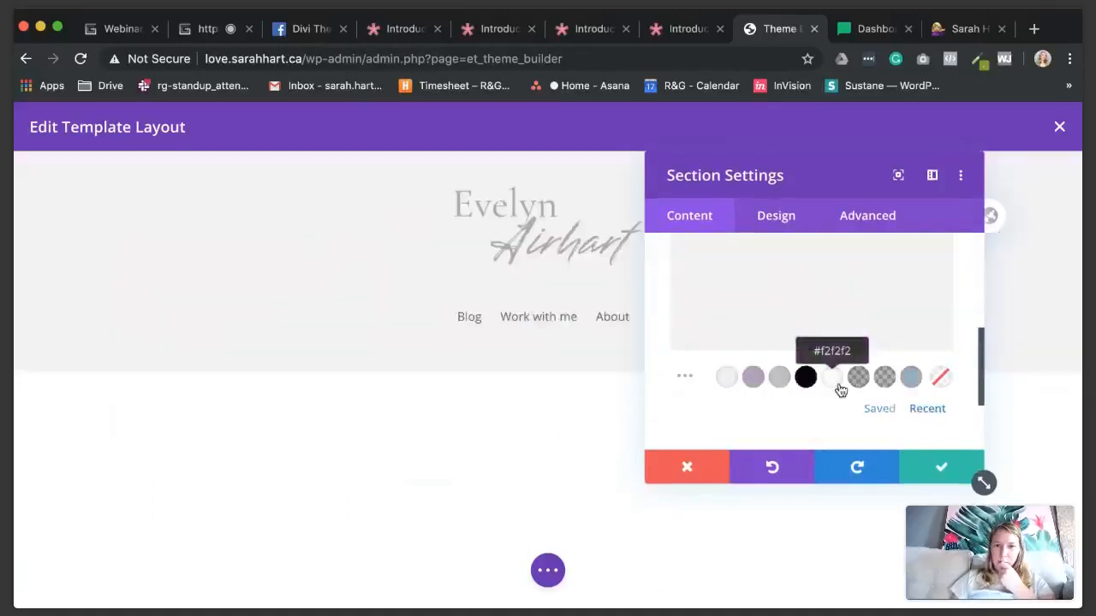
pyautogui.click(942, 462)
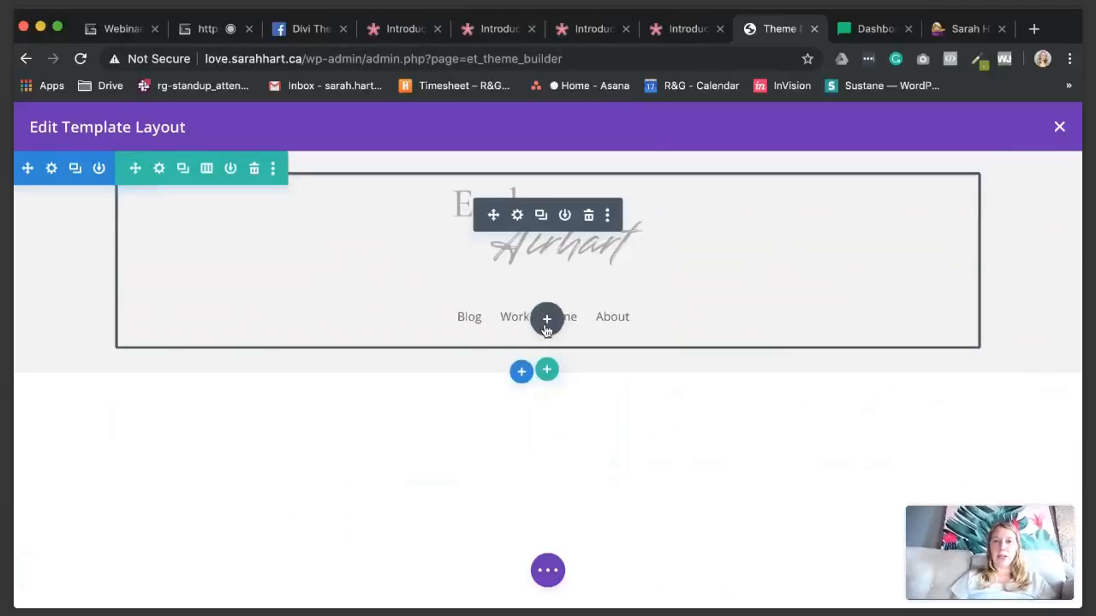
# Step: Check the example Divi header for reference, then insert a Button module below the menu and close its settings without changes
pyautogui.click(680, 31)
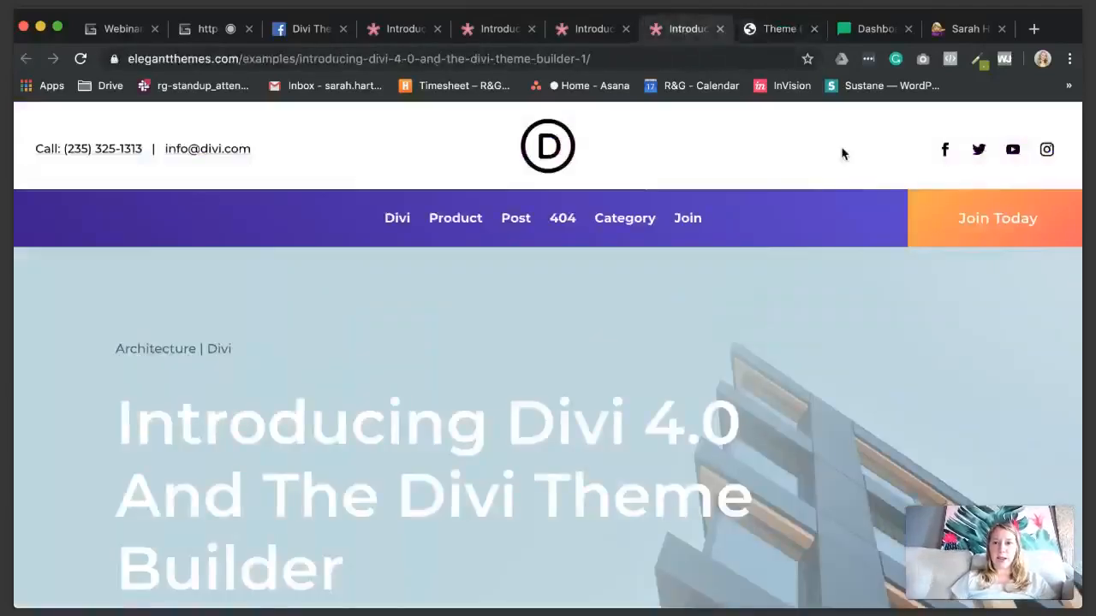
pyautogui.click(756, 38)
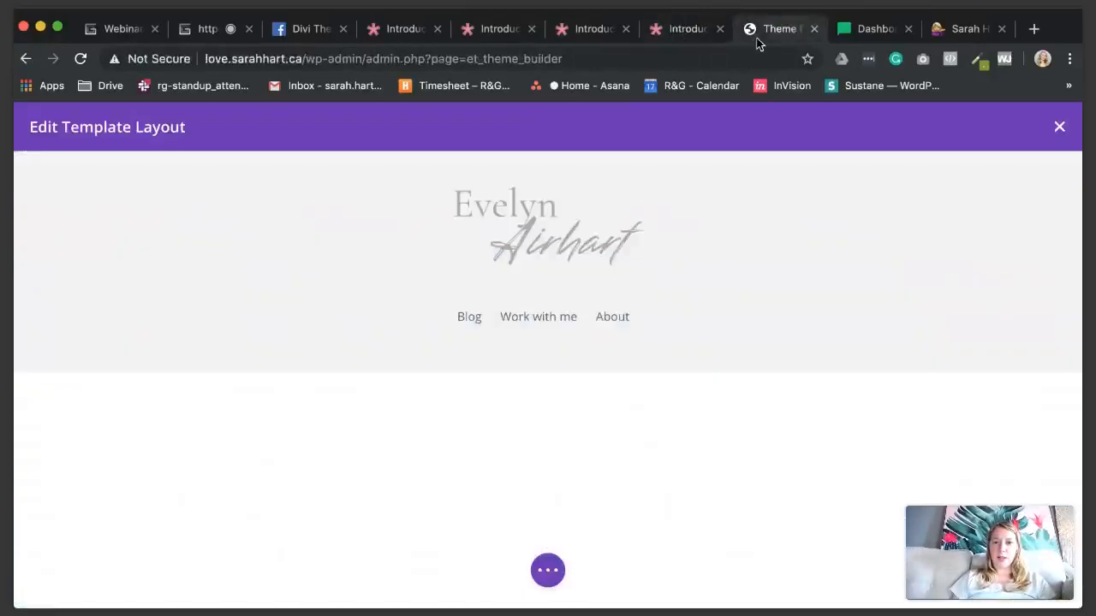
pyautogui.click(547, 320)
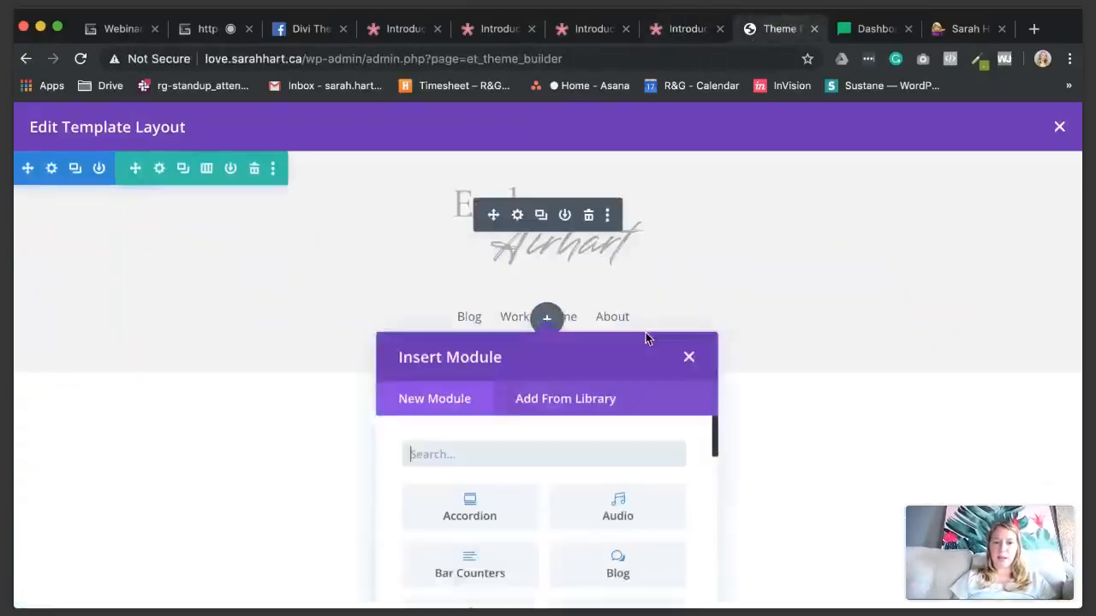
pyautogui.write('butt')
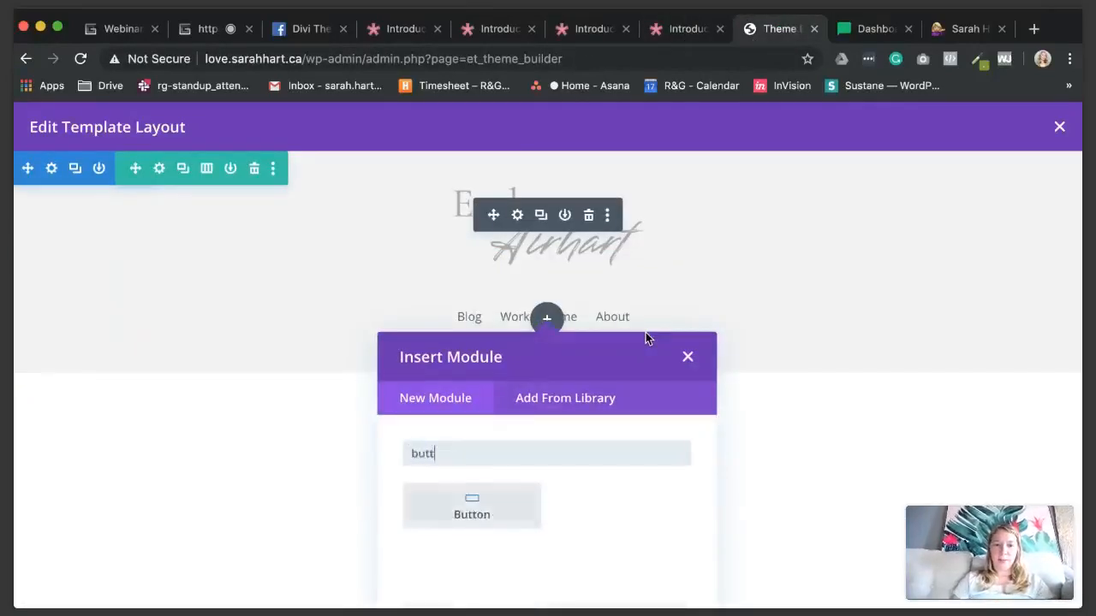
pyautogui.click(507, 492)
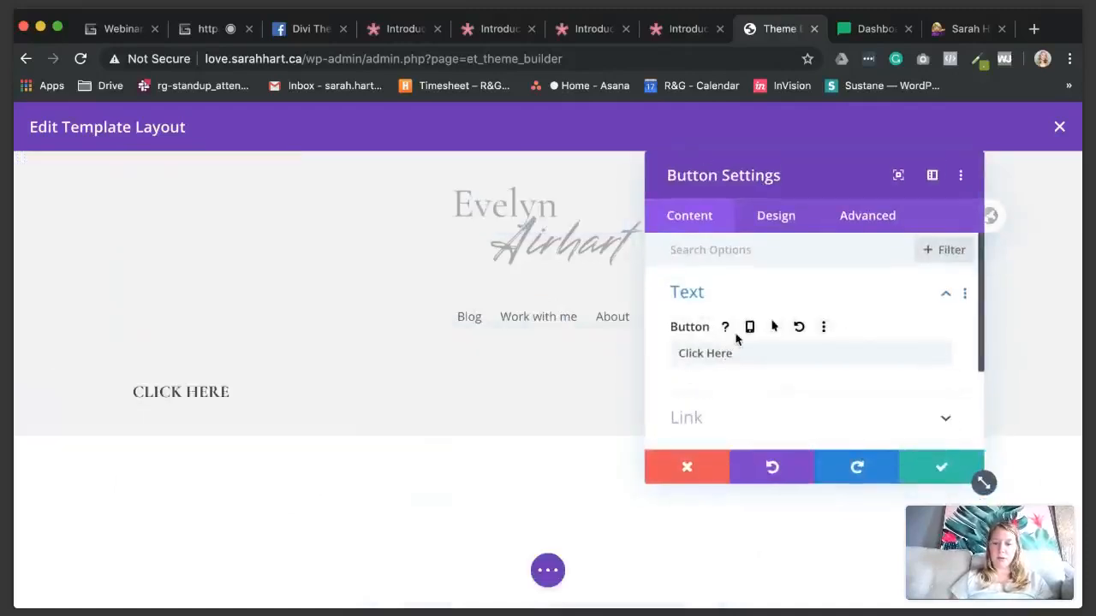
pyautogui.scroll(-1, 736, 339)
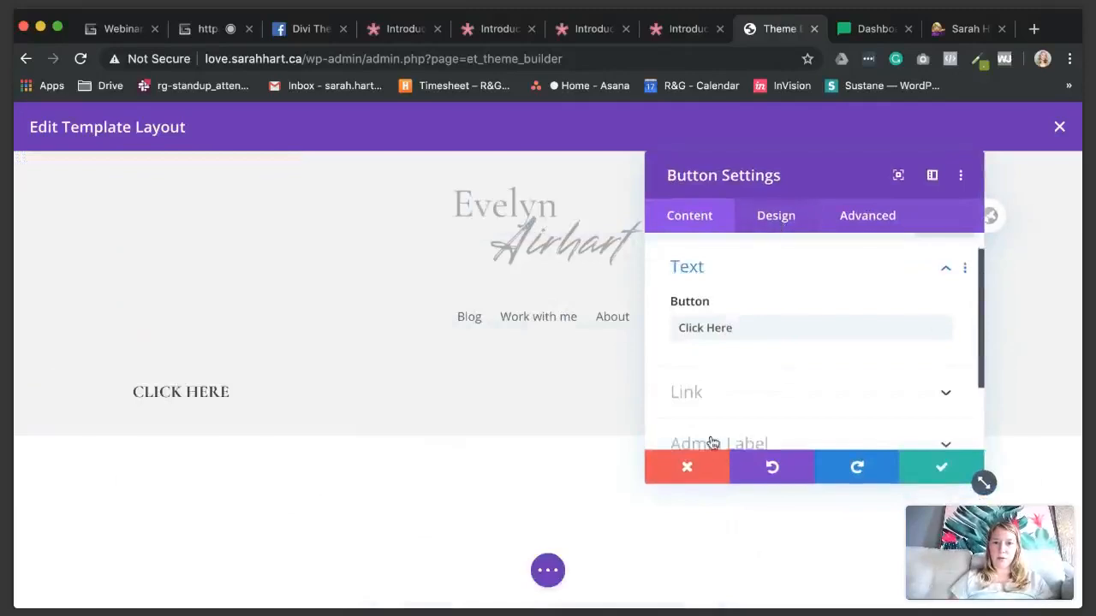
pyautogui.click(686, 467)
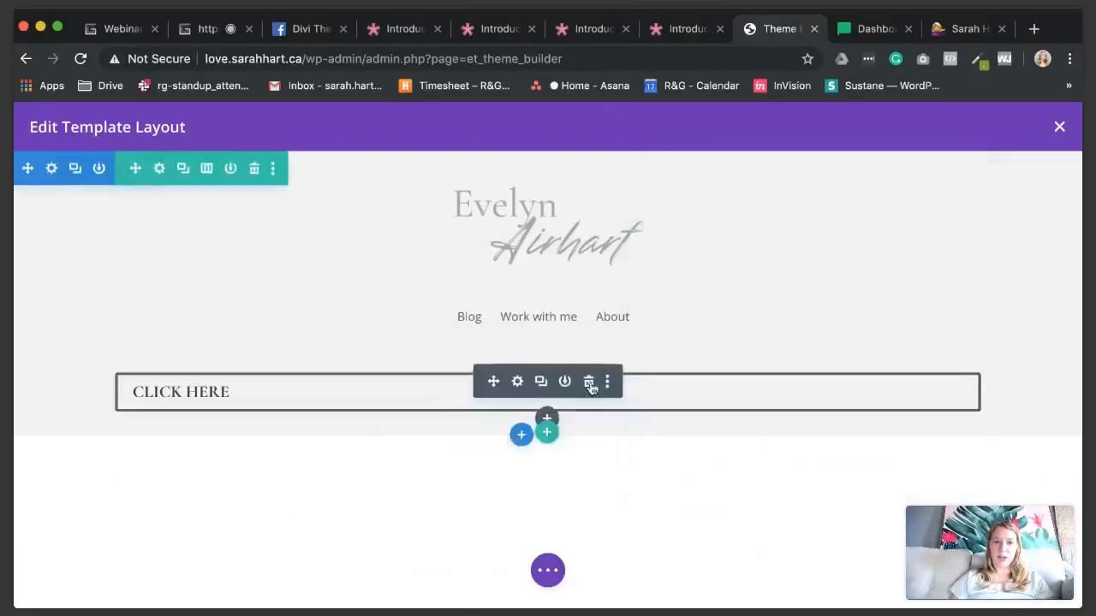
# Step: Delete the Button module below the menu and expand the builder's page controls
pyautogui.click(589, 382)
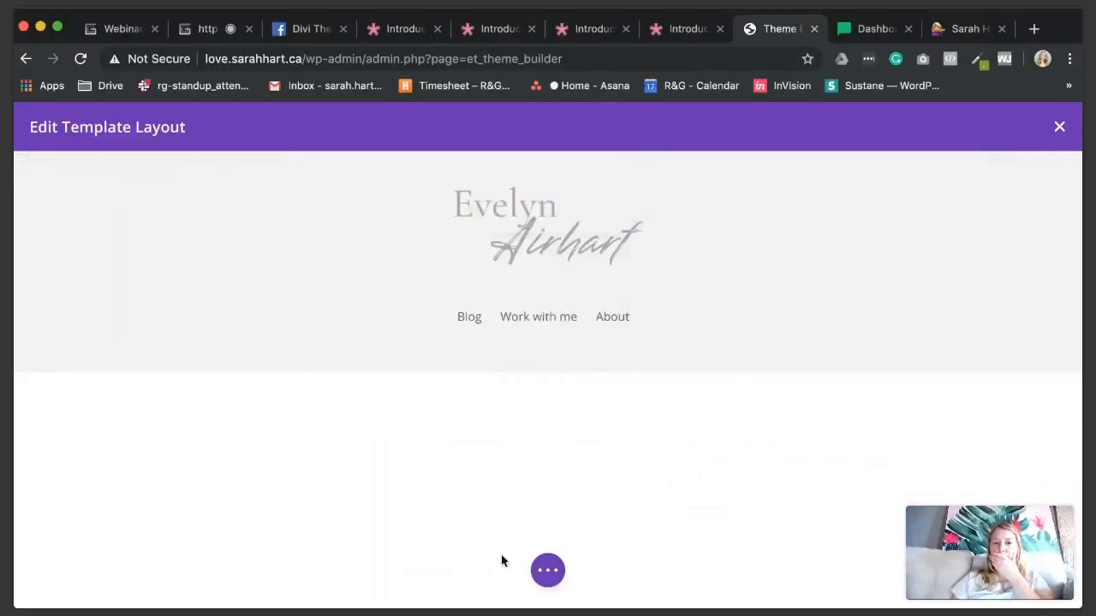
pyautogui.click(550, 572)
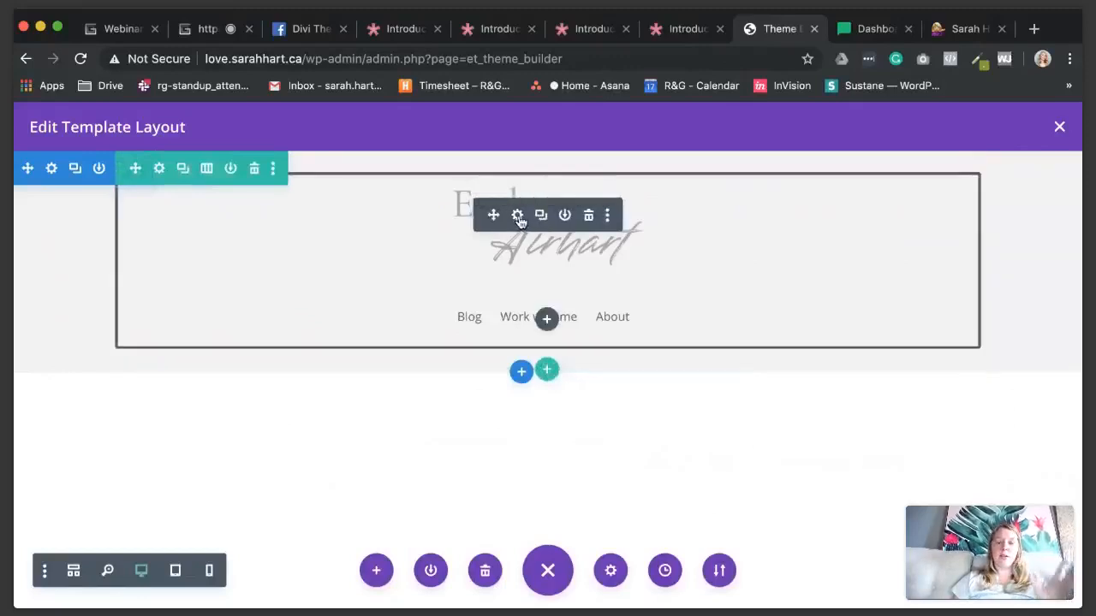
# Step: Review the layout style options in the Menu module's design settings, keeping the Centered style, and save the module
pyautogui.click(517, 216)
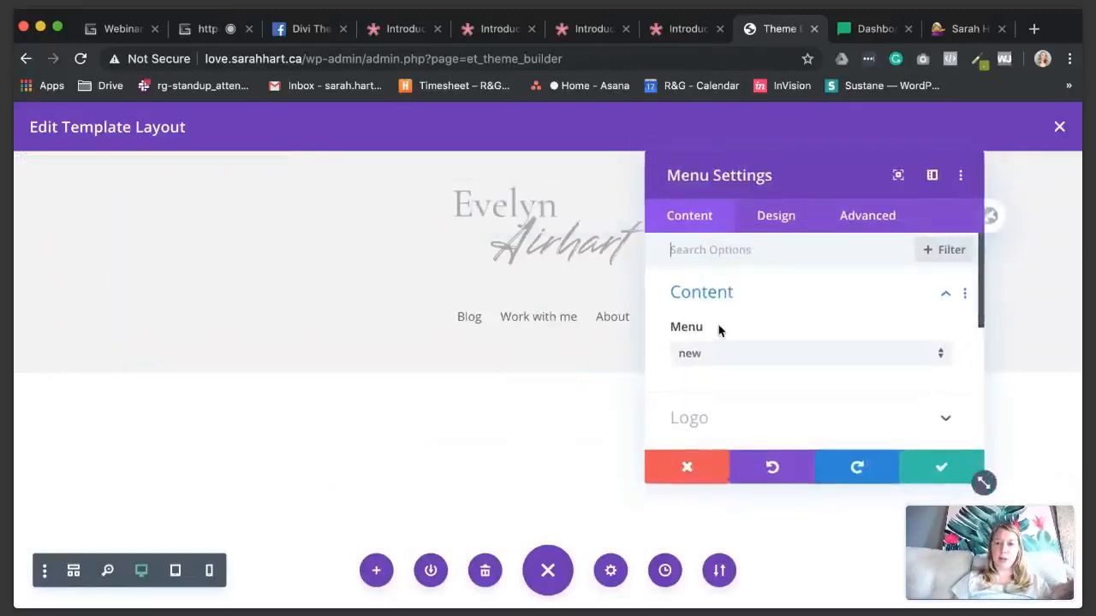
pyautogui.click(773, 230)
pyautogui.click(735, 306)
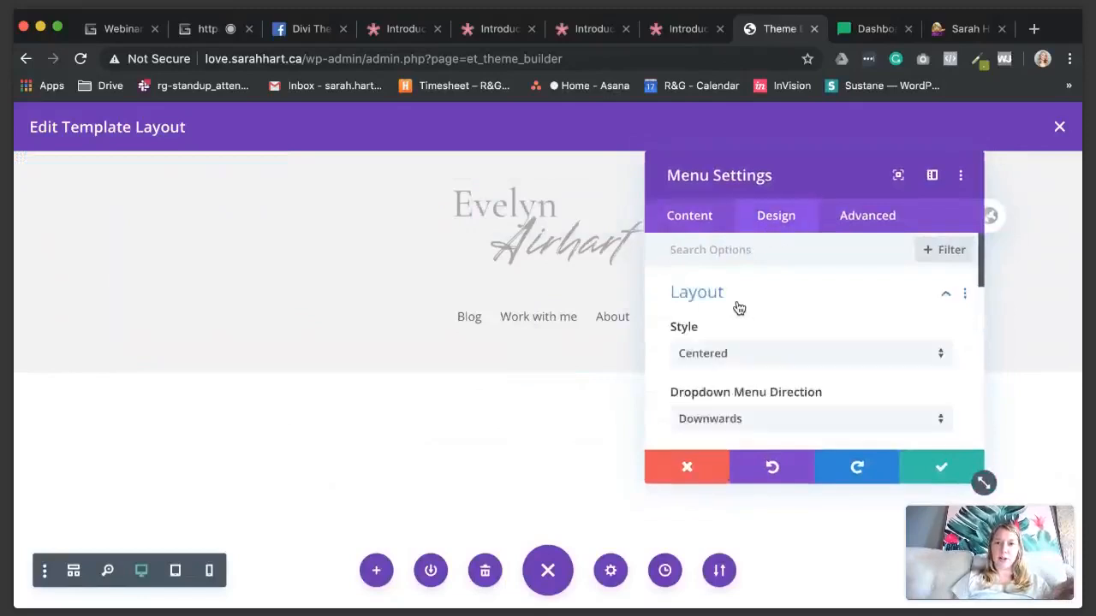
pyautogui.click(737, 353)
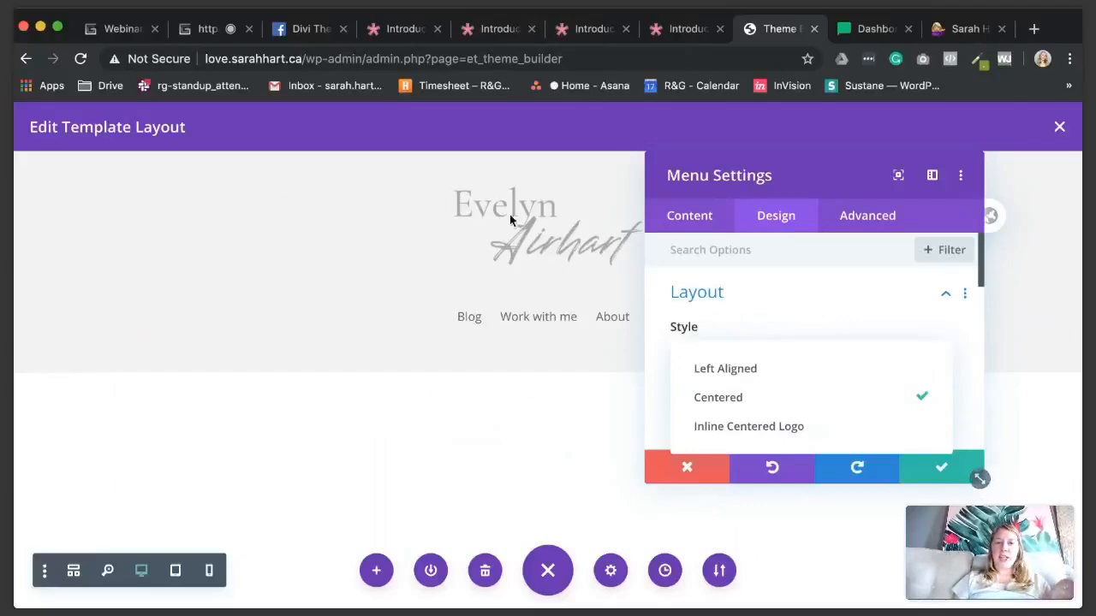
pyautogui.click(940, 466)
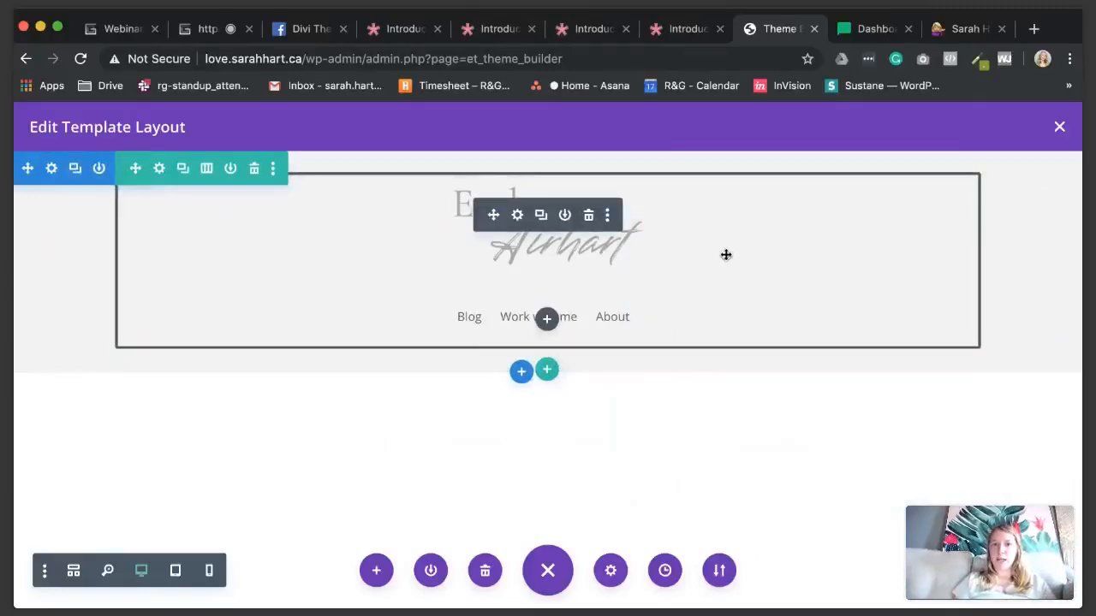
# Step: Examine the sarahhart.ca site's menu in a narrowed browser window, close its mobile menu and restore the window width
pyautogui.click(967, 29)
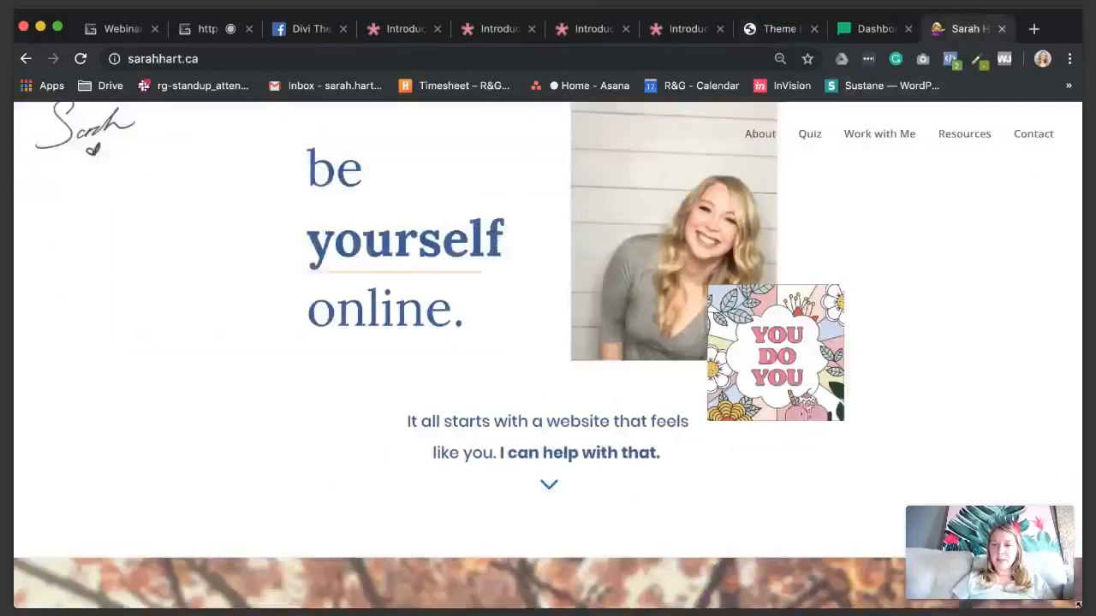
pyautogui.moveTo(1079, 604); pyautogui.dragTo(882, 588)
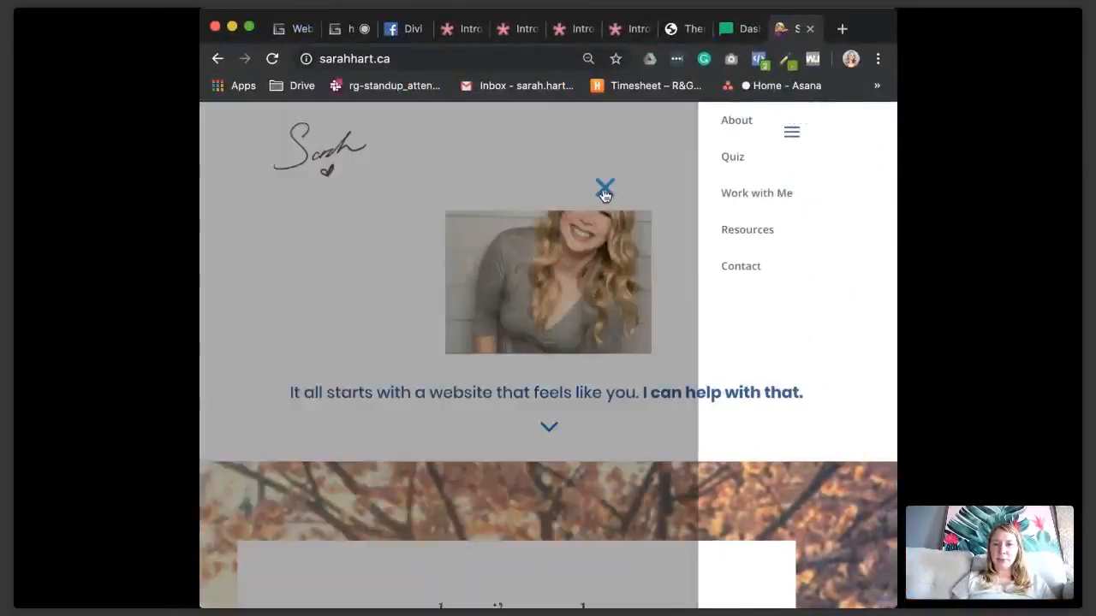
pyautogui.click(620, 192)
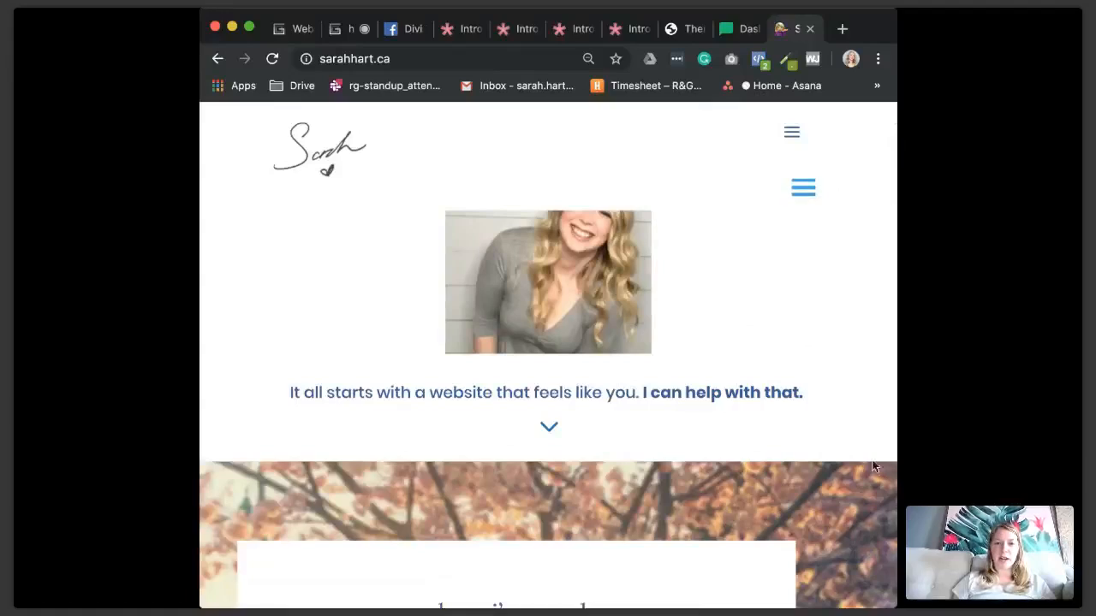
pyautogui.moveTo(891, 601); pyautogui.dragTo(1077, 603)
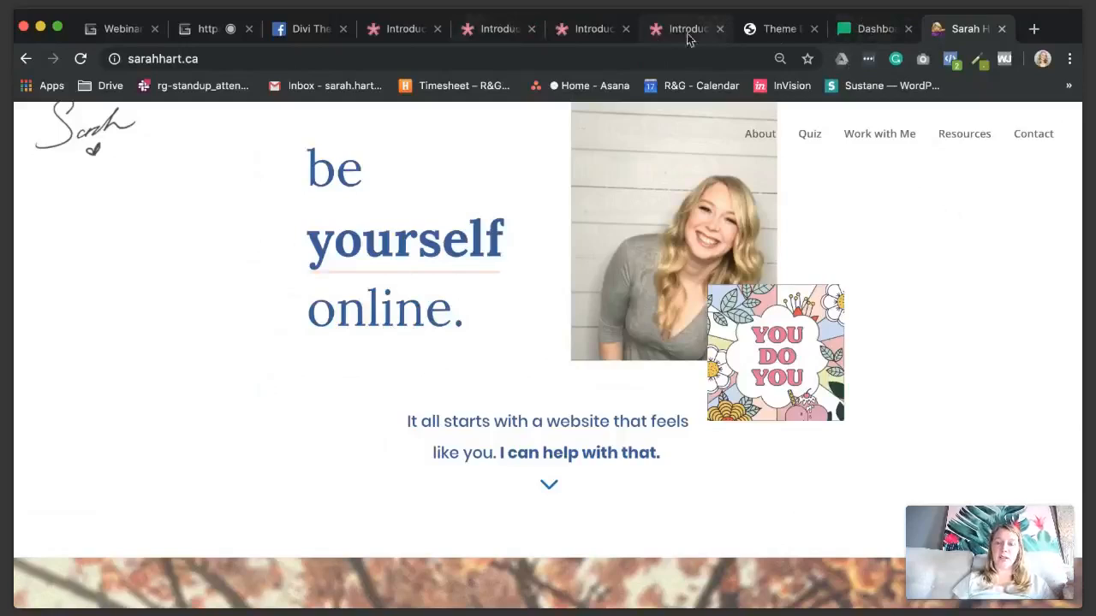
# Step: Check the custom header demos on the Elegant Themes blog and the example Divi header, and return to the header layout
pyautogui.click(421, 34)
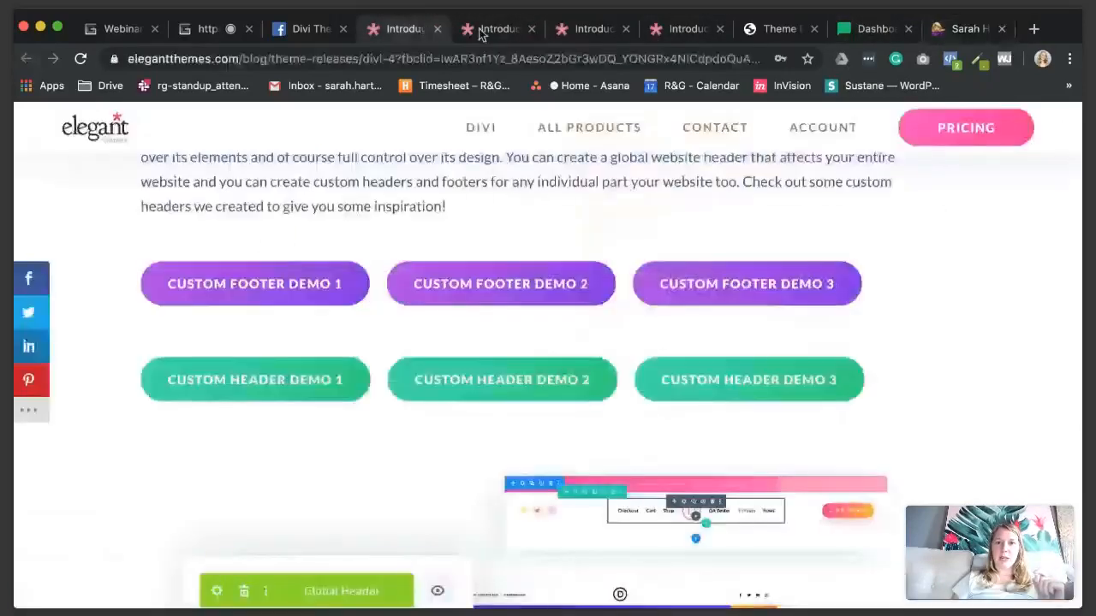
pyautogui.click(760, 29)
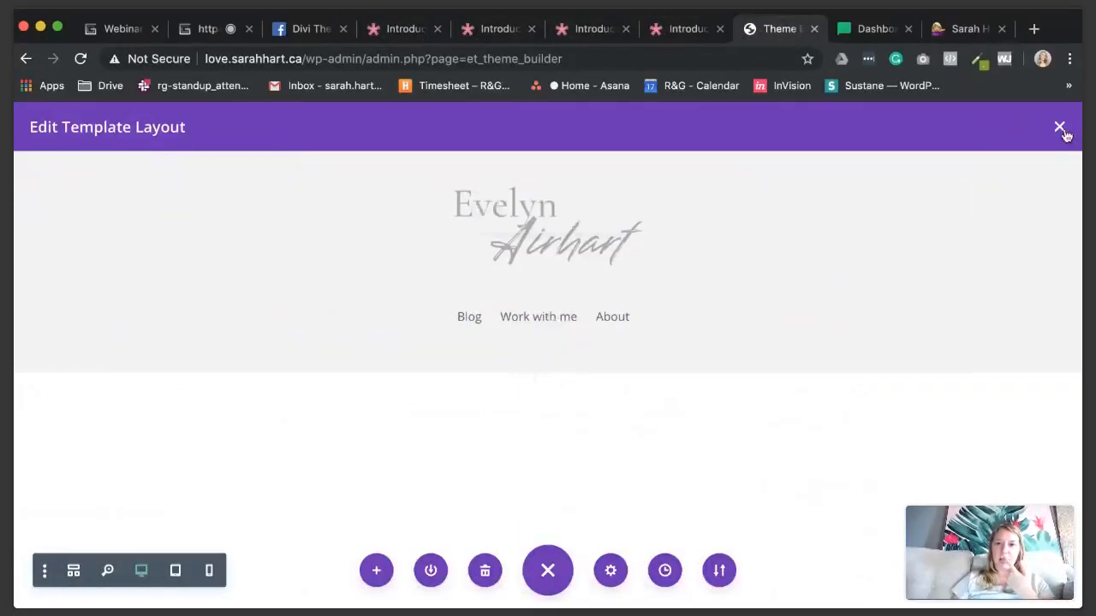
pyautogui.click(710, 32)
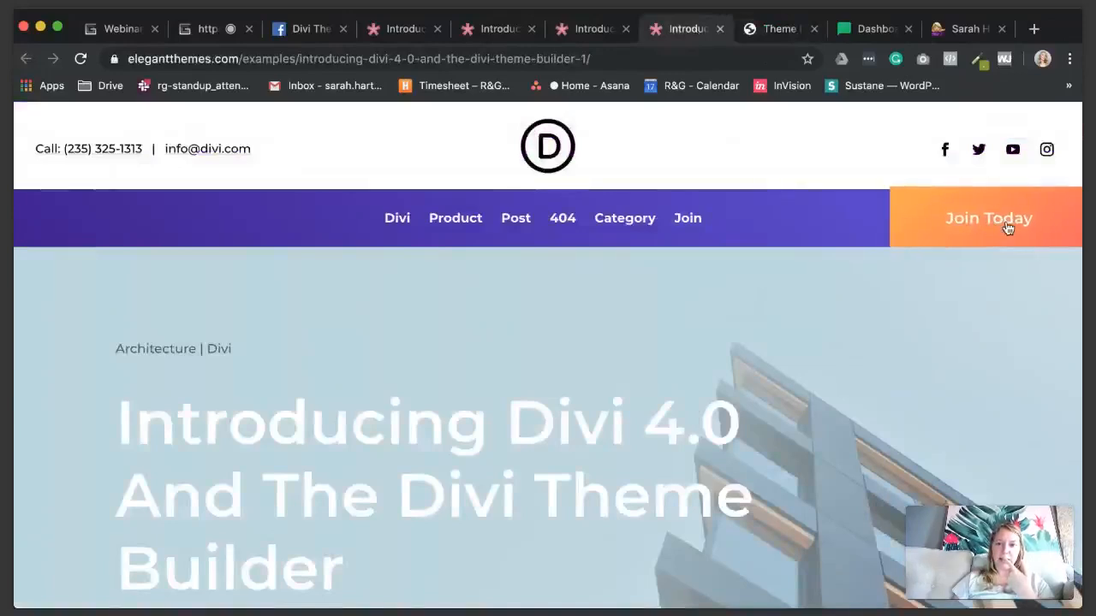
pyautogui.click(775, 30)
# Step: Close the header's template layout editor and save the changes in the Divi Theme Builder
pyautogui.click(1061, 130)
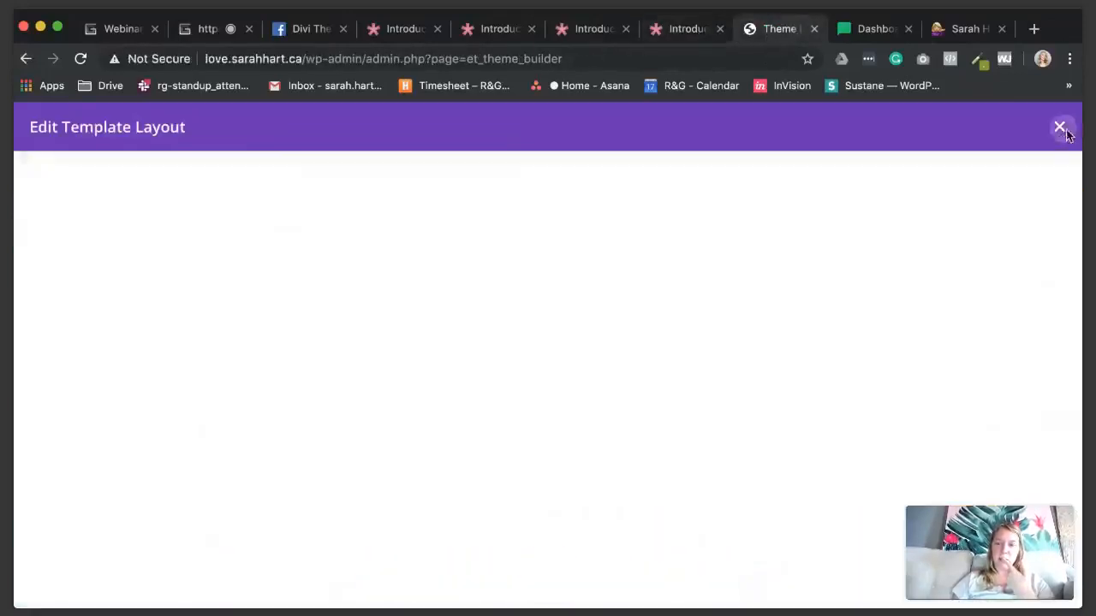
pyautogui.scroll(1, 465, 283)
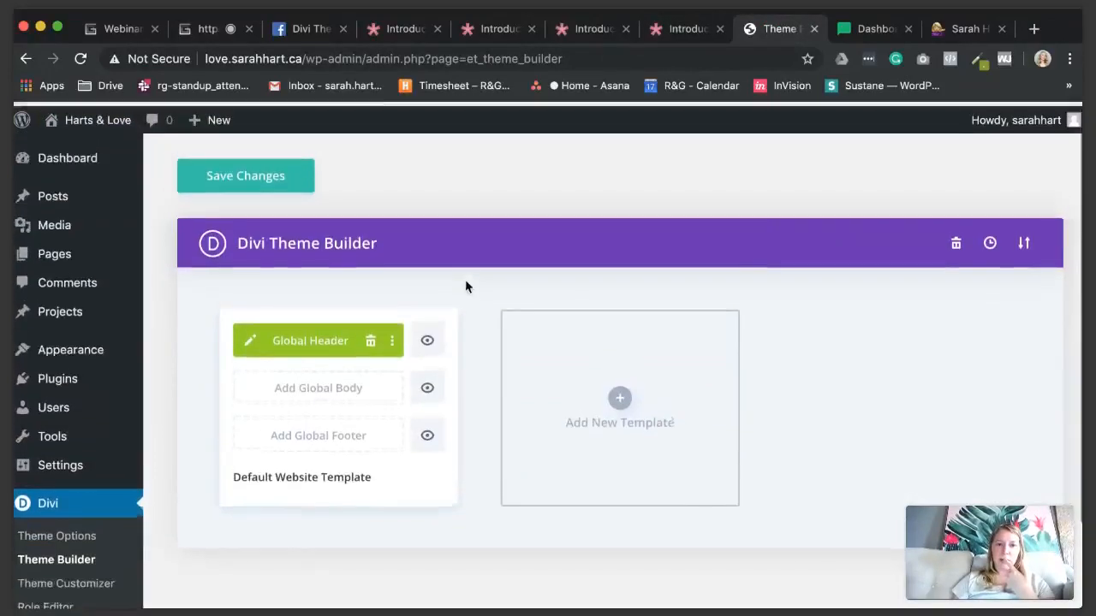
pyautogui.click(242, 176)
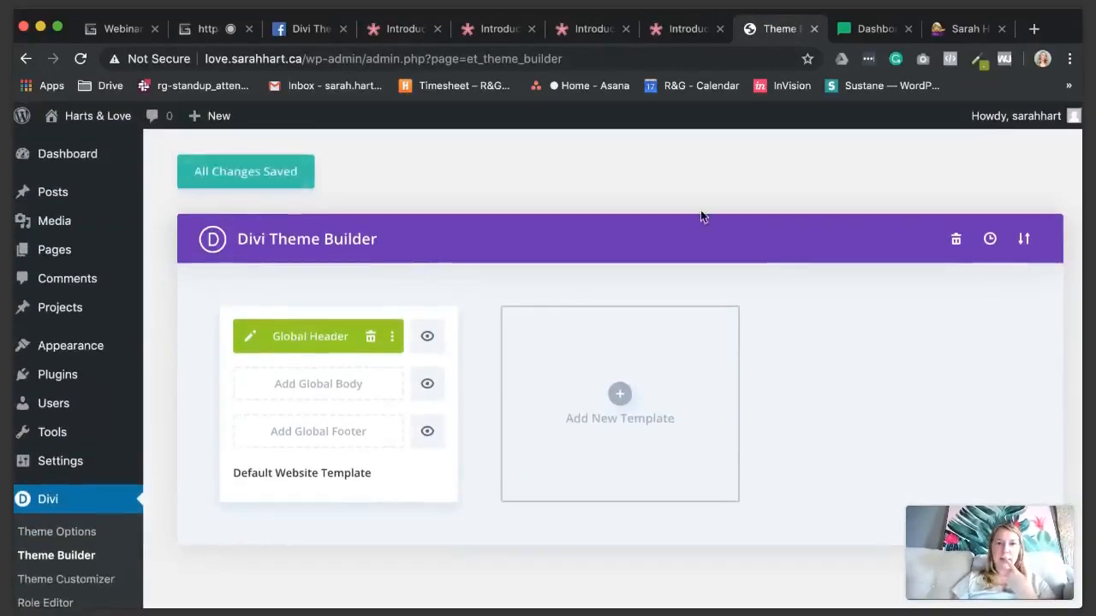
# Step: Open the list of all pages in a new tab and set the Divi 4 draft's status to Published with Quick Edit
pyautogui.moveTo(84, 265)
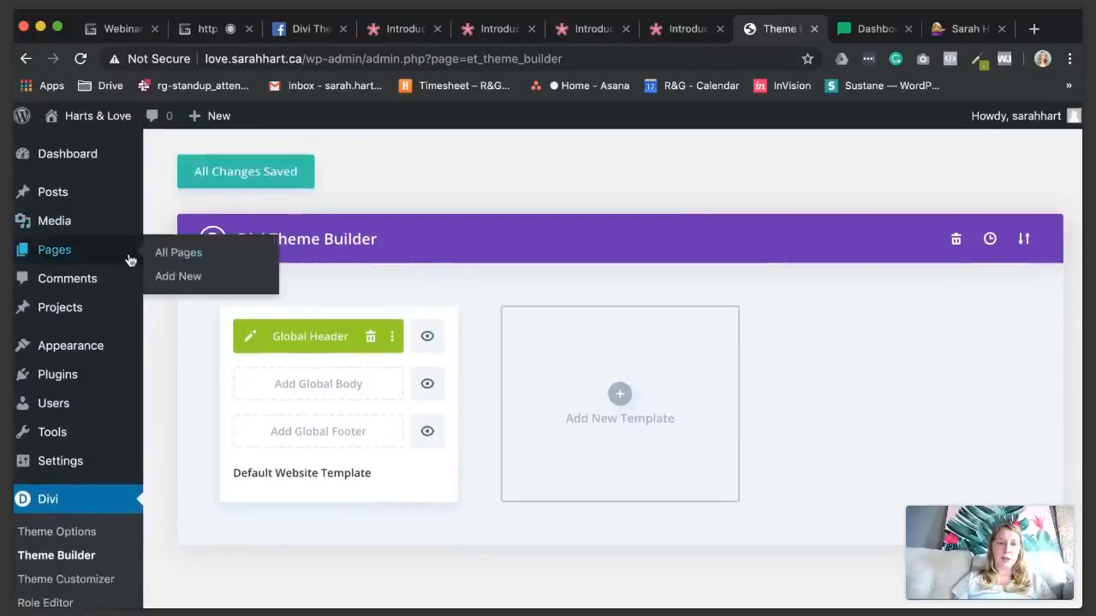
pyautogui.keyDown('super'); pyautogui.click(181, 253); pyautogui.keyUp('super')
pyautogui.click(794, 40)
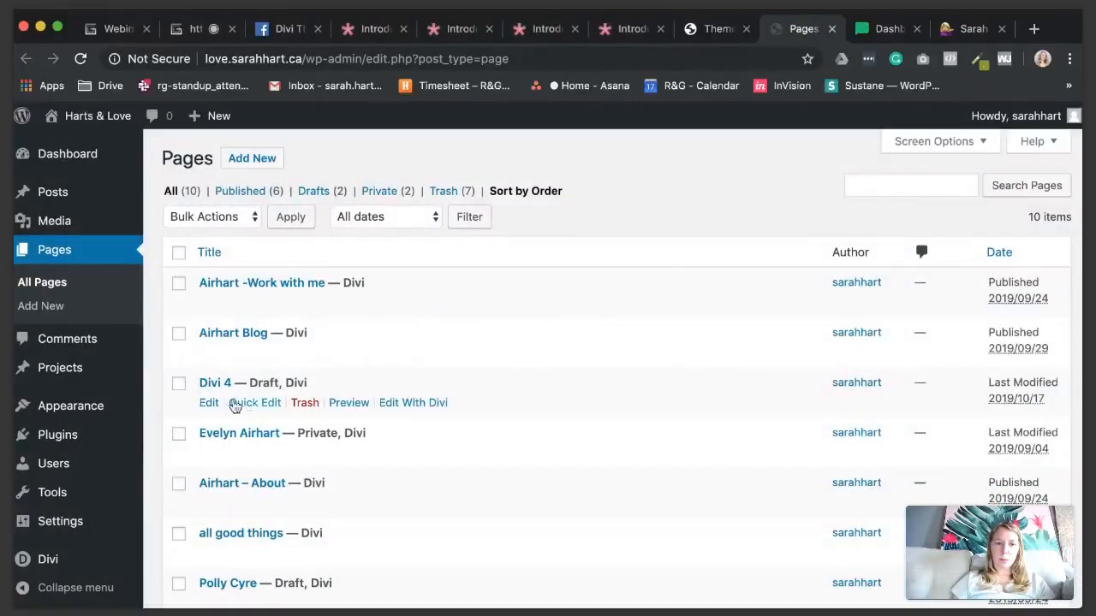
pyautogui.click(285, 404)
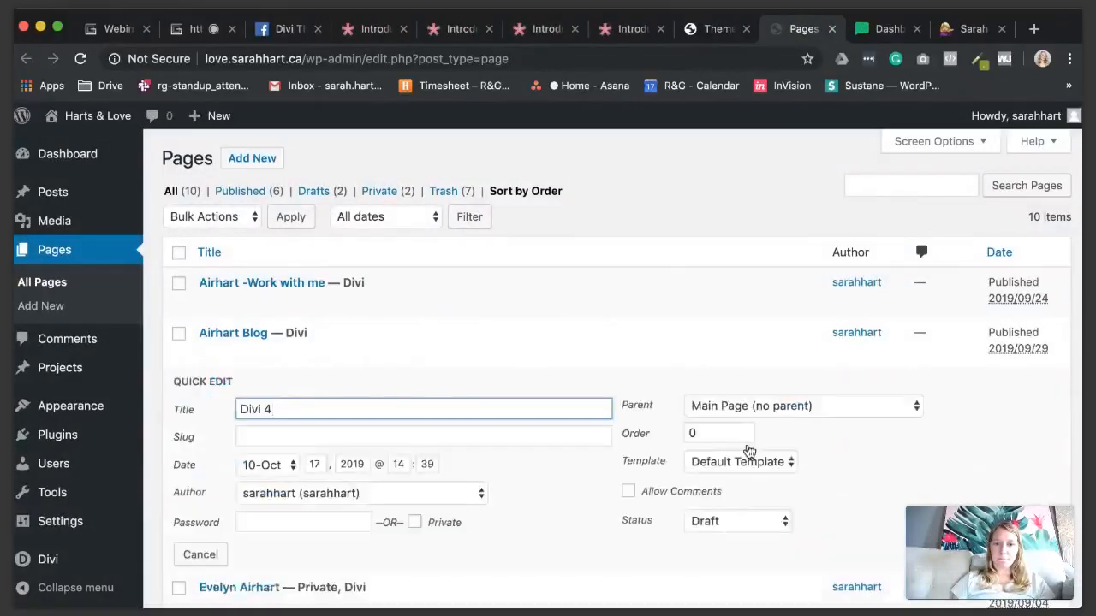
pyautogui.click(741, 469)
pyautogui.click(736, 530)
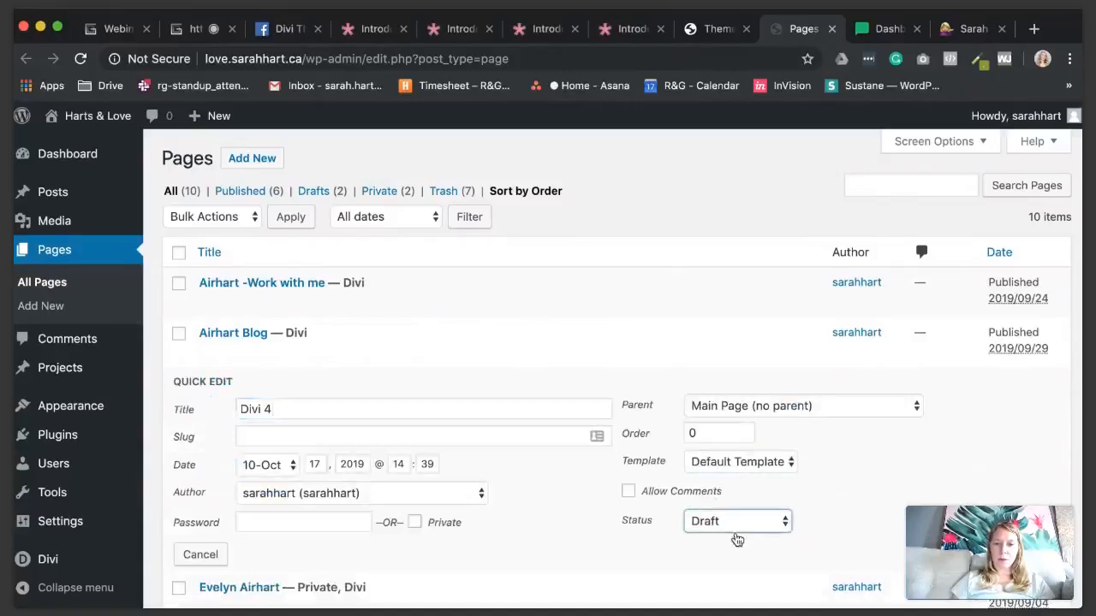
pyautogui.click(728, 474)
pyautogui.click(1038, 554)
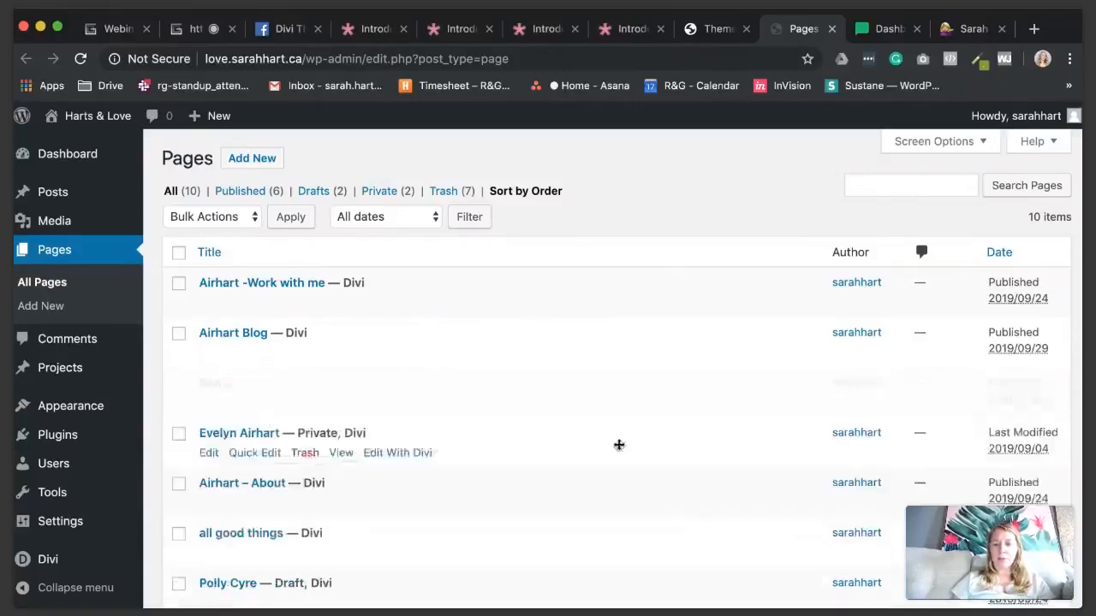
# Step: View the live Divi 4 page and examine how the global header sits above its content
pyautogui.click(341, 402)
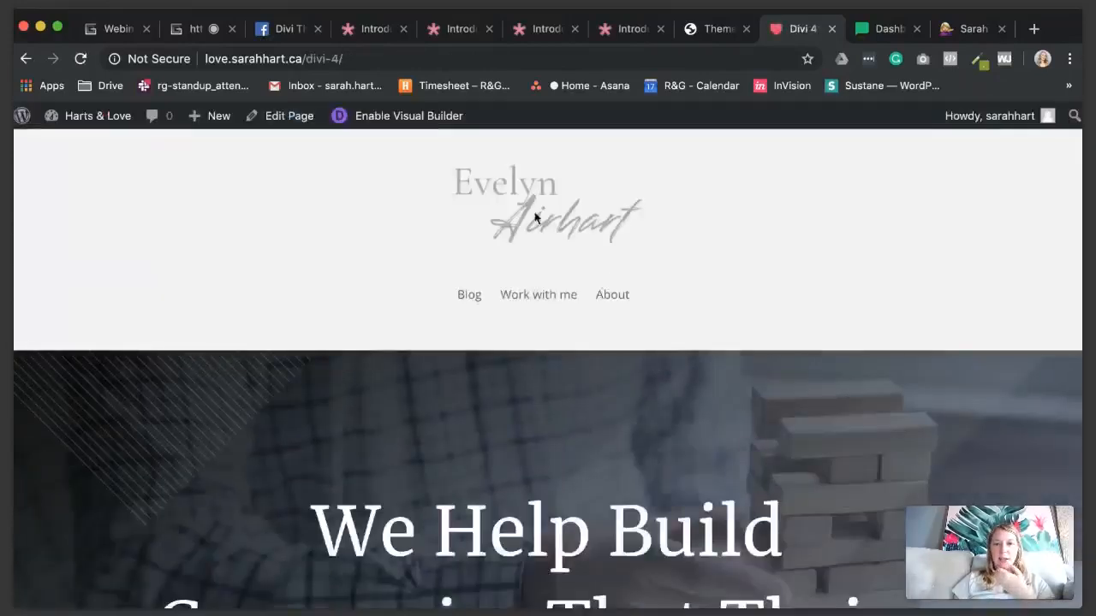
pyautogui.scroll(-5, 585, 191)
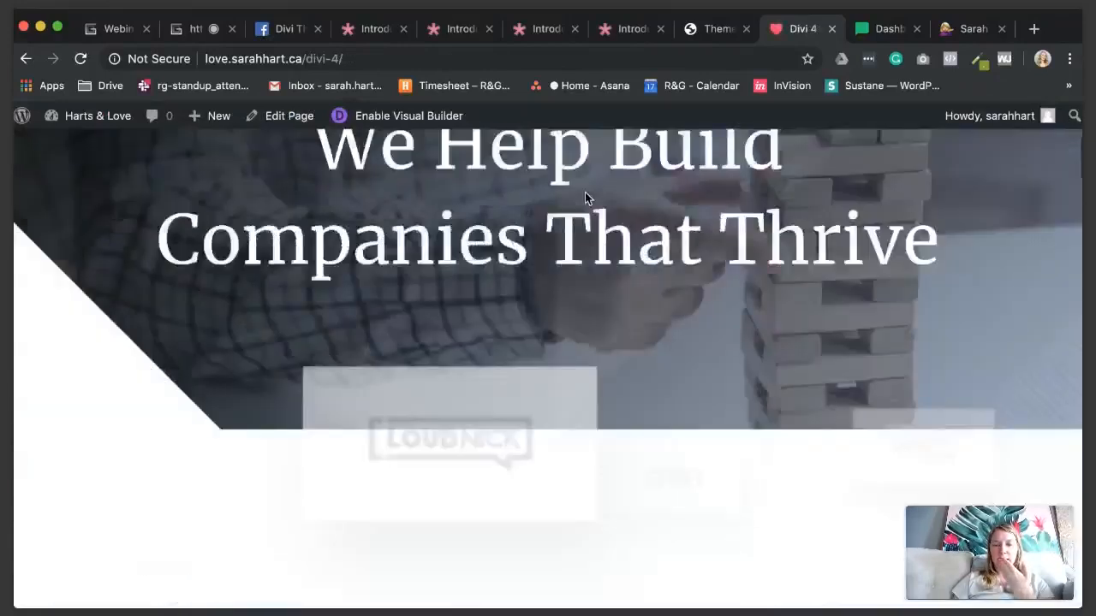
pyautogui.scroll(5, 586, 193)
pyautogui.scroll(-2, 627, 238)
pyautogui.scroll(2, 626, 238)
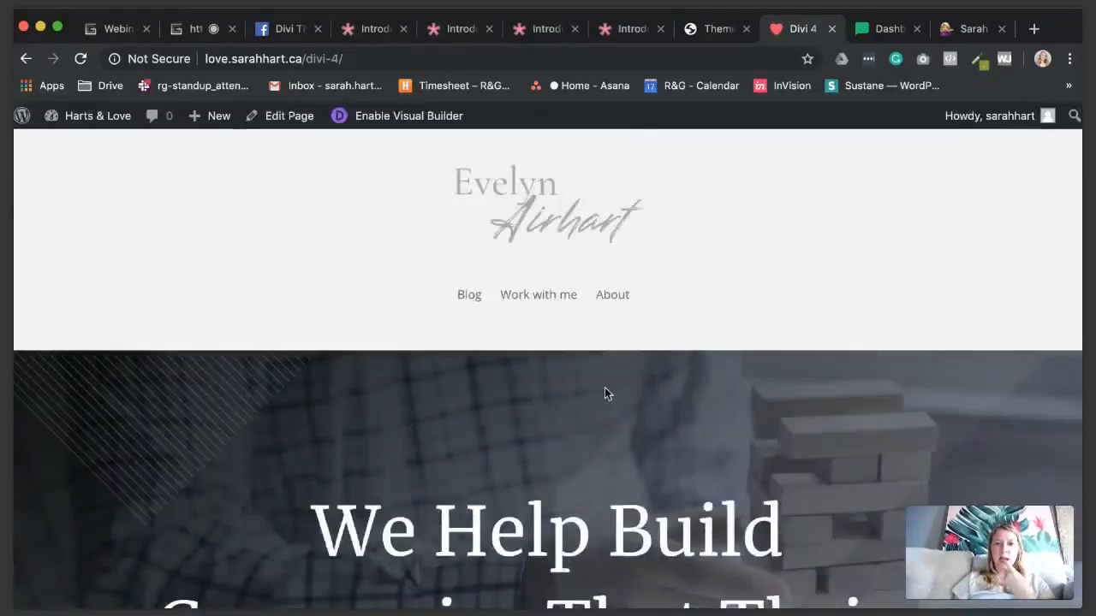
pyautogui.click(716, 34)
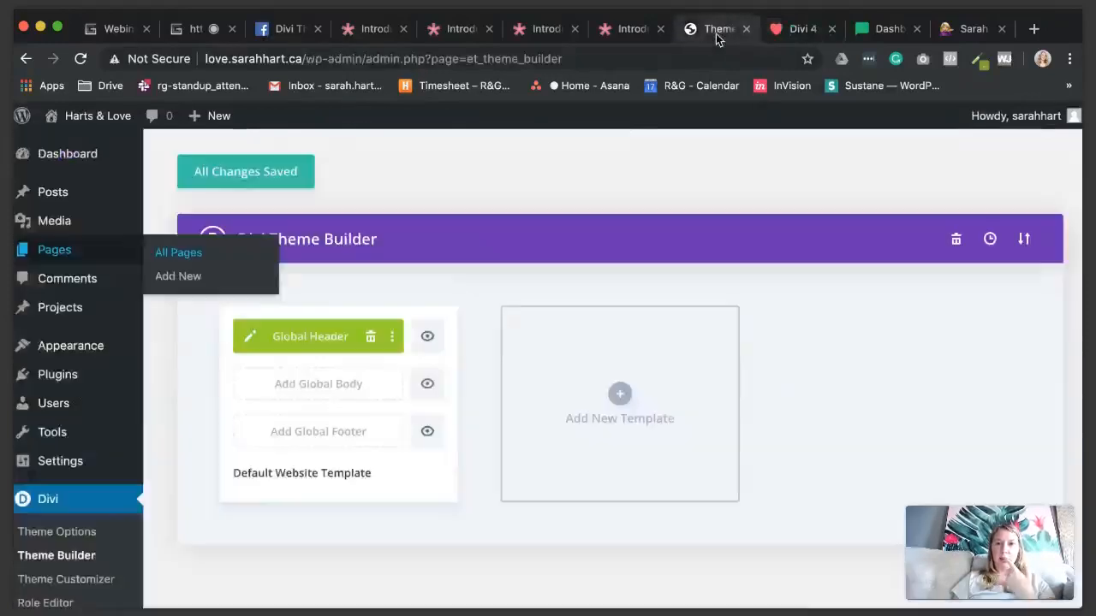
pyautogui.click(789, 34)
pyautogui.scroll(-5, 650, 257)
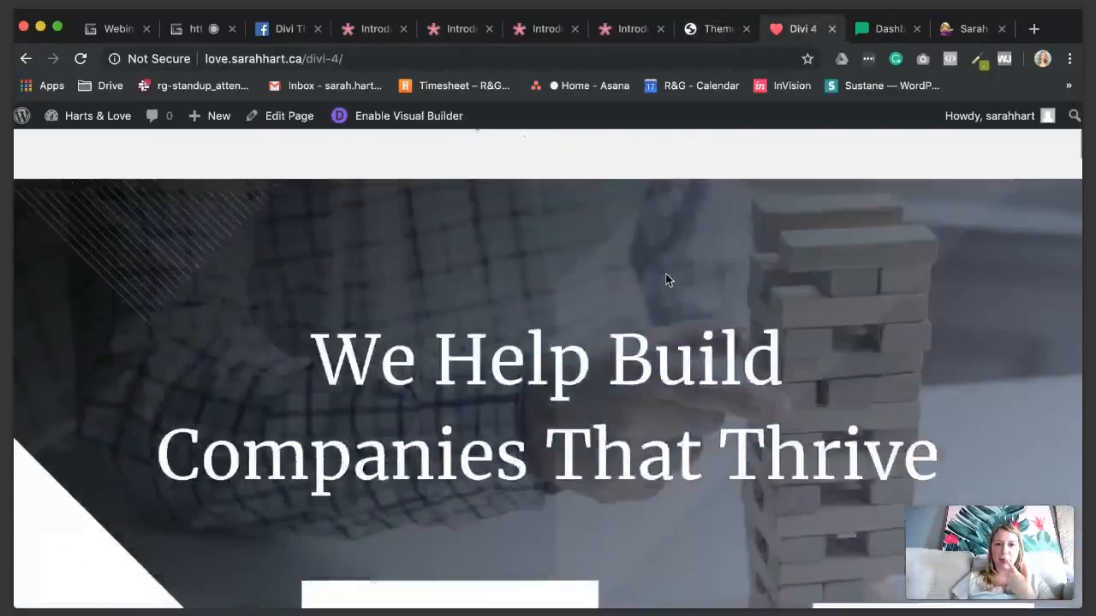
pyautogui.scroll(2, 665, 278)
pyautogui.scroll(2, 667, 279)
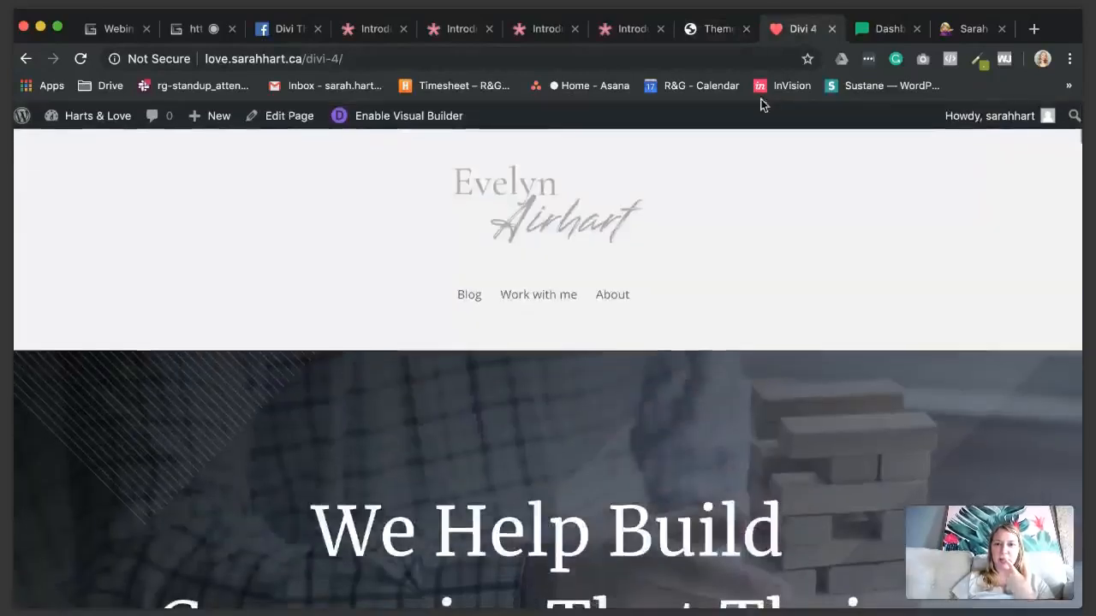
# Step: Return to the Theme Builder and start building a new Global Body for the Default Website Template
pyautogui.click(724, 38)
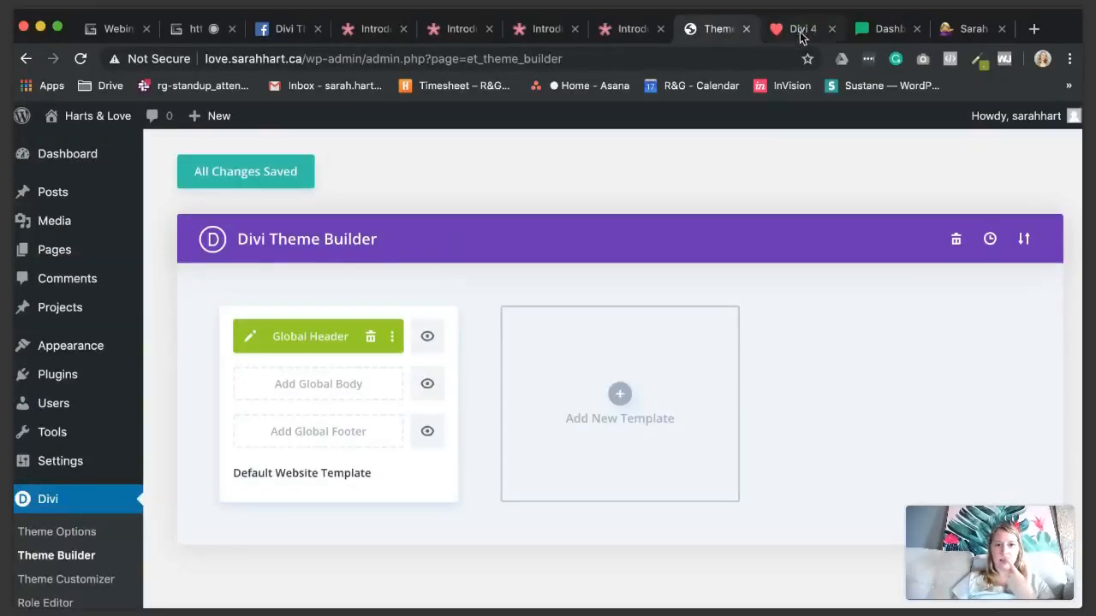
pyautogui.scroll(-1, 485, 335)
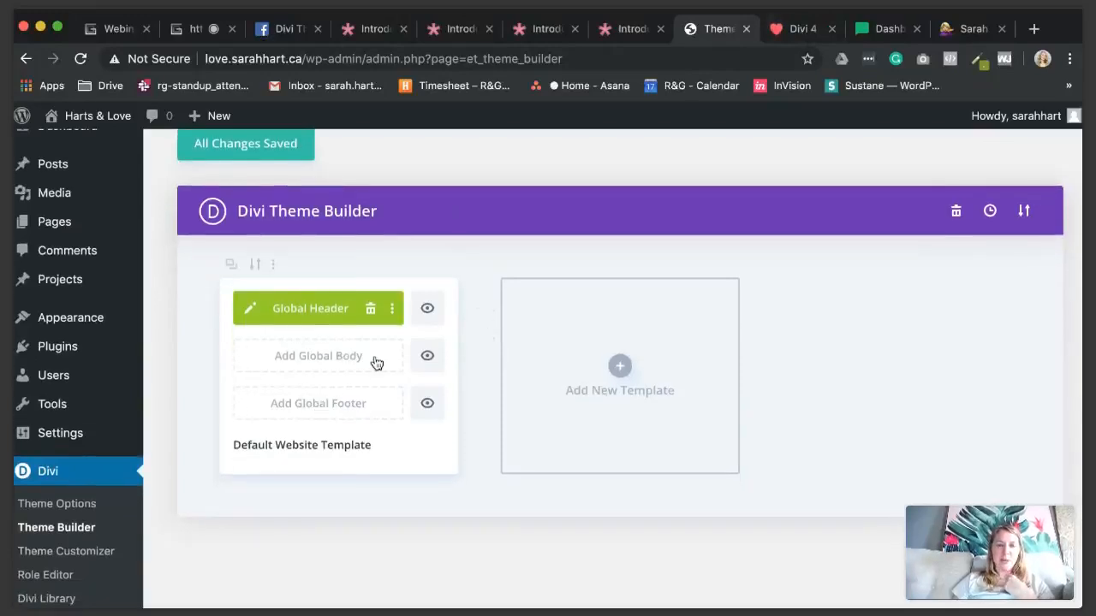
pyautogui.click(340, 359)
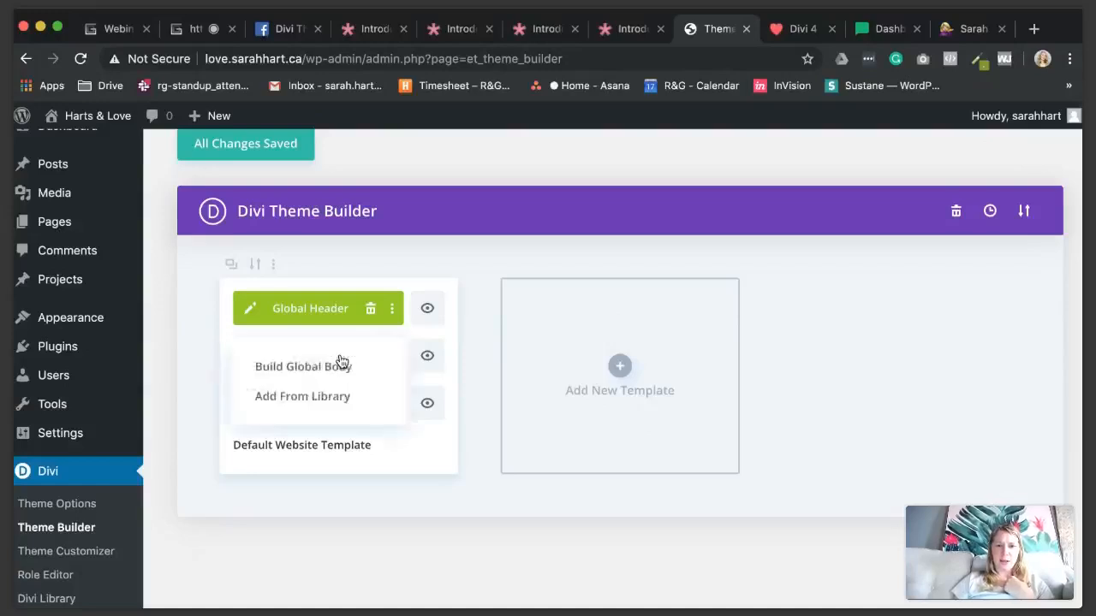
pyautogui.click(340, 370)
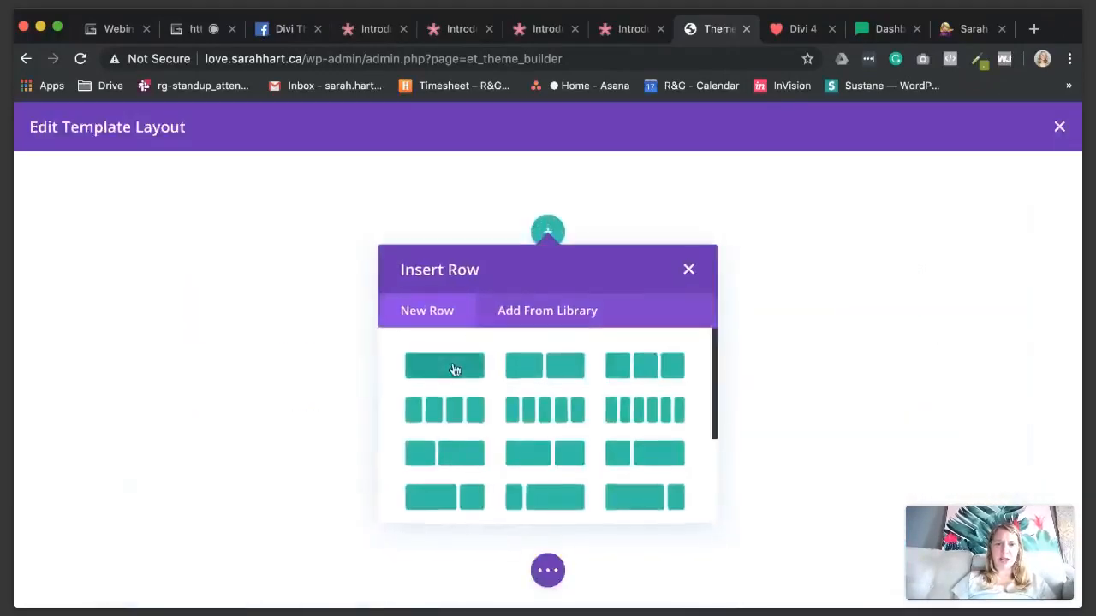
# Step: Insert a single-column row with a Text module in the global body, keeping the placeholder text, and save the module
pyautogui.click(455, 368)
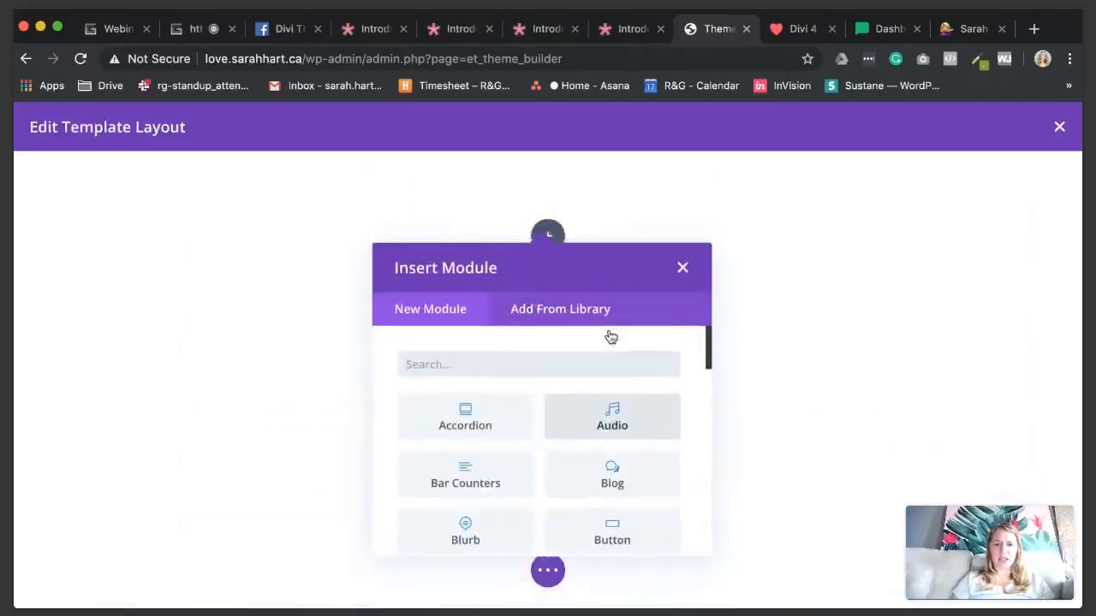
pyautogui.write('text')
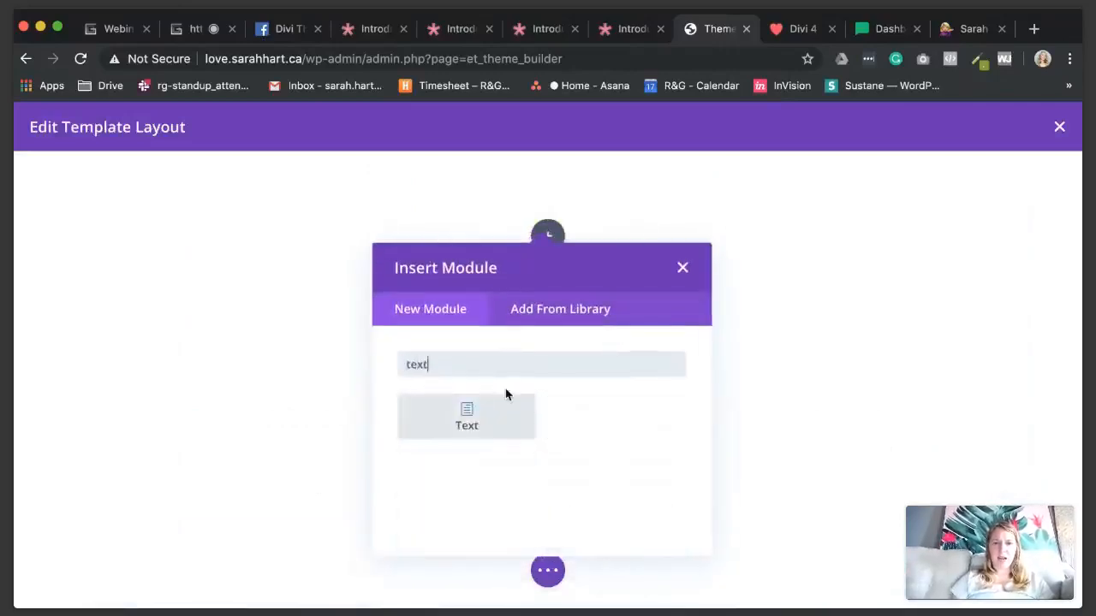
pyautogui.click(499, 411)
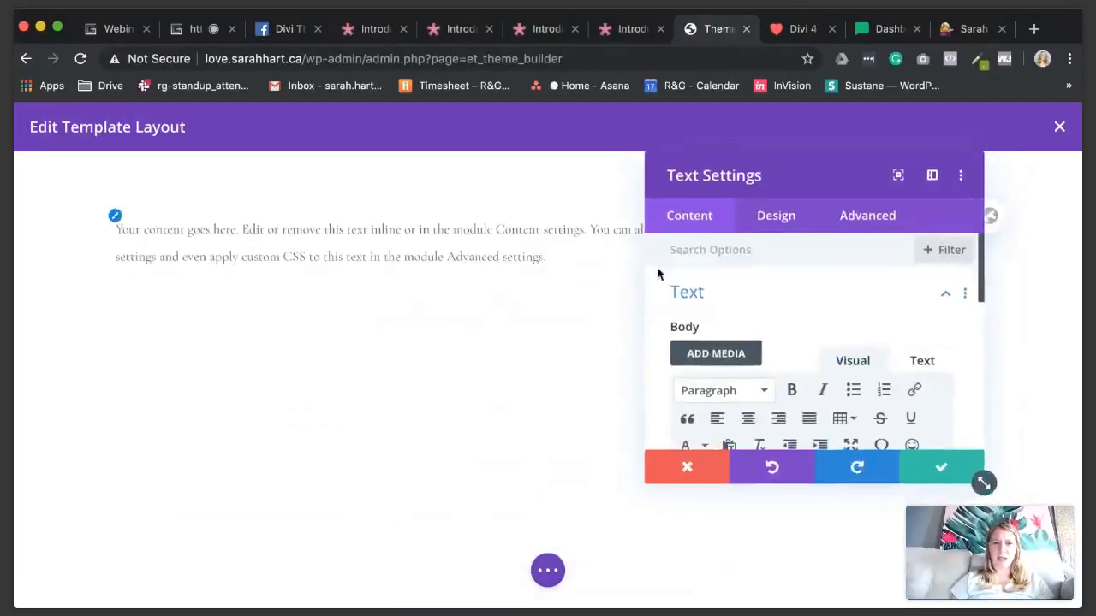
pyautogui.click(942, 473)
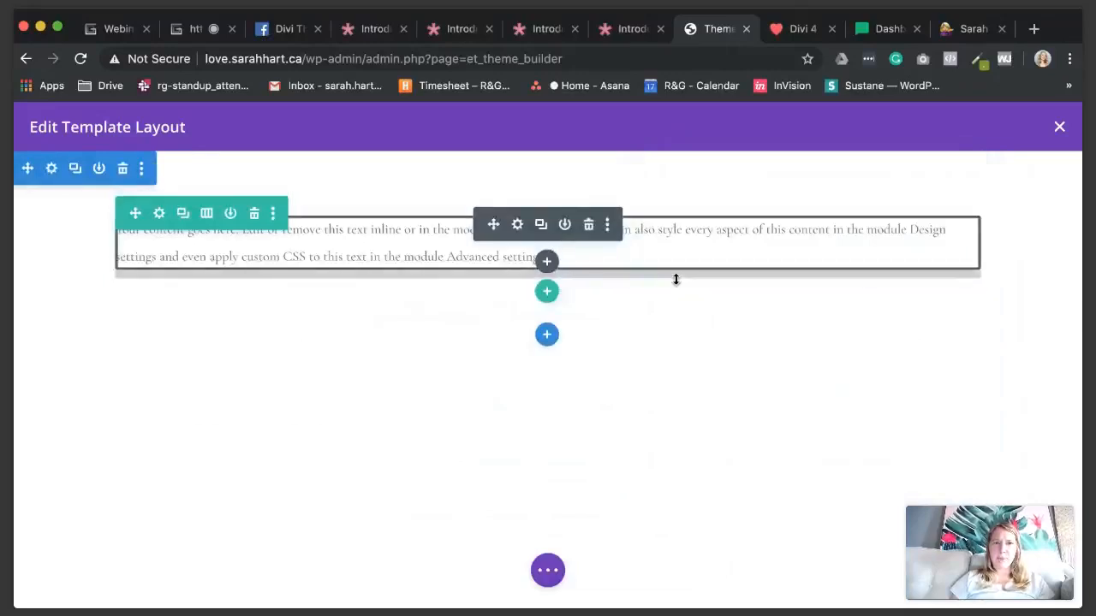
# Step: Close the global body layout and start building a new Global Footer for the Default Website Template
pyautogui.click(549, 568)
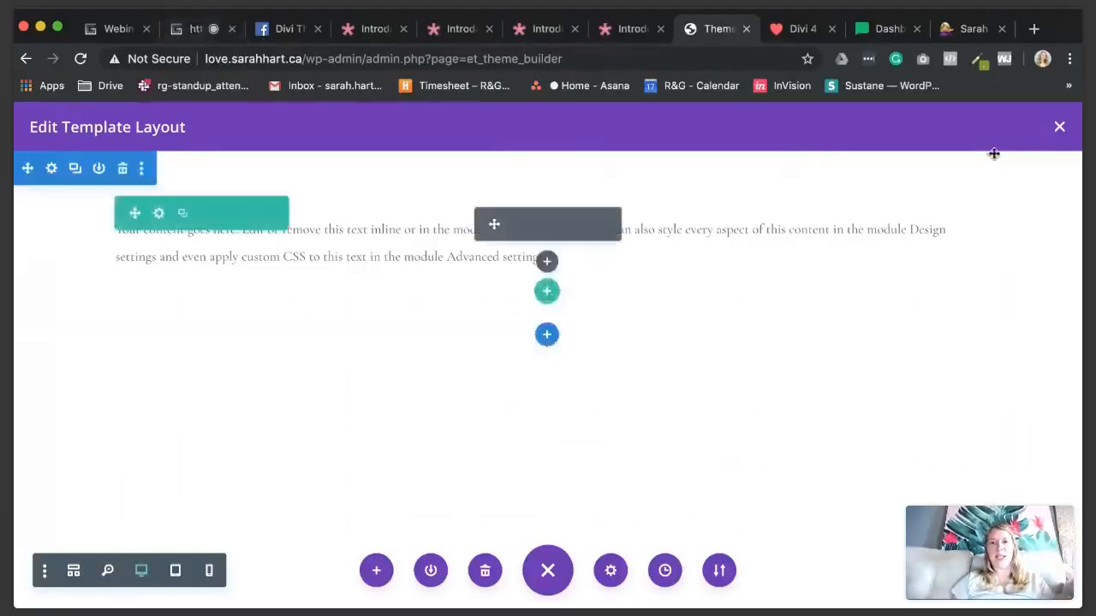
pyautogui.click(1059, 127)
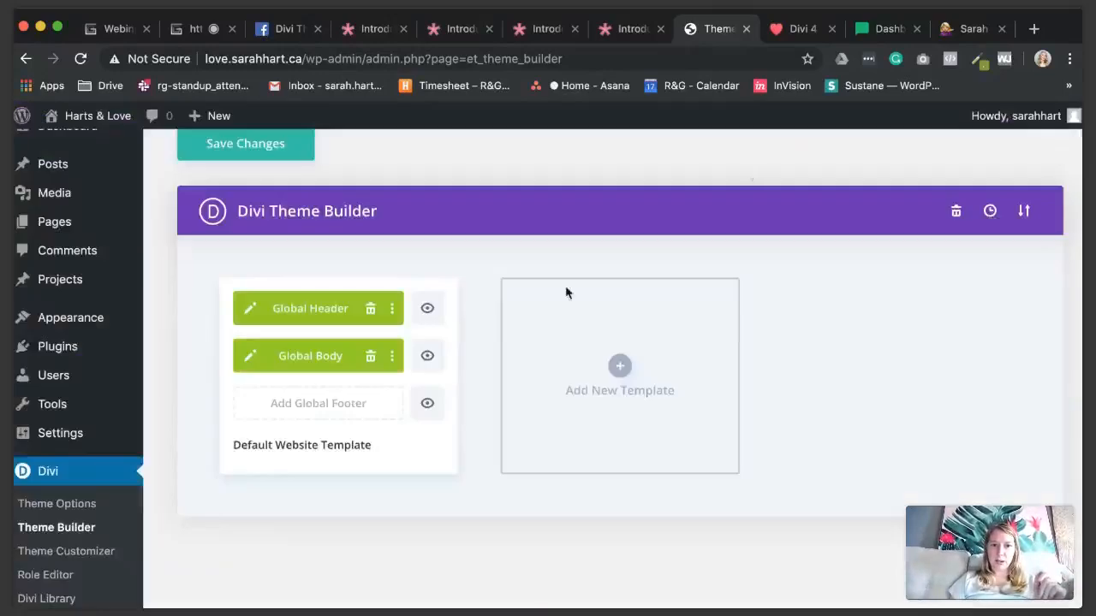
pyautogui.click(317, 402)
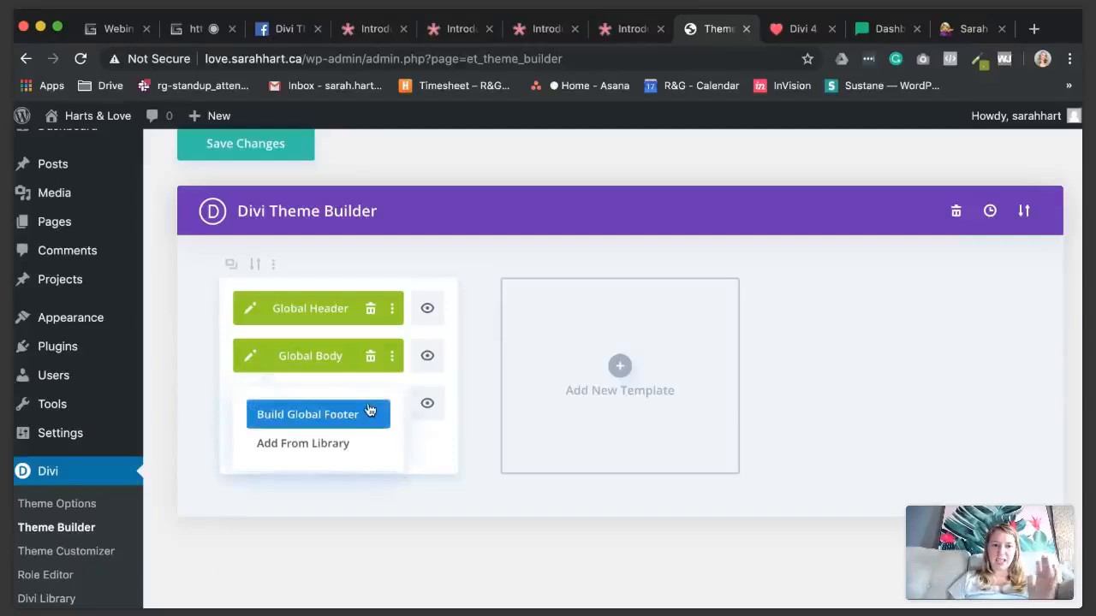
pyautogui.click(362, 413)
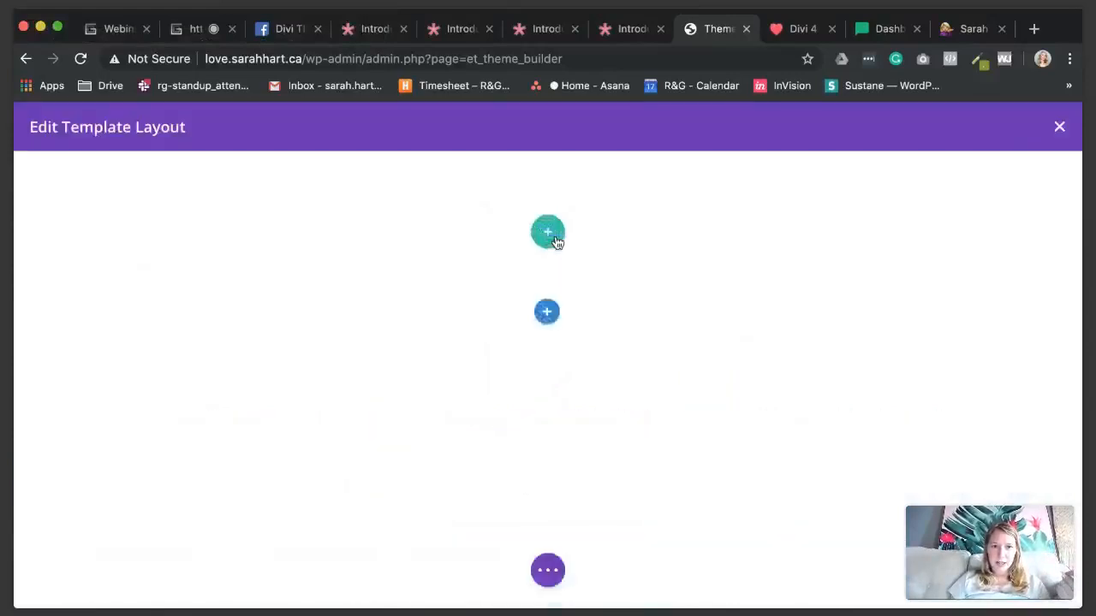
# Step: Insert a single-column row in the global footer and check the module library without adding a module
pyautogui.click(547, 233)
pyautogui.click(445, 365)
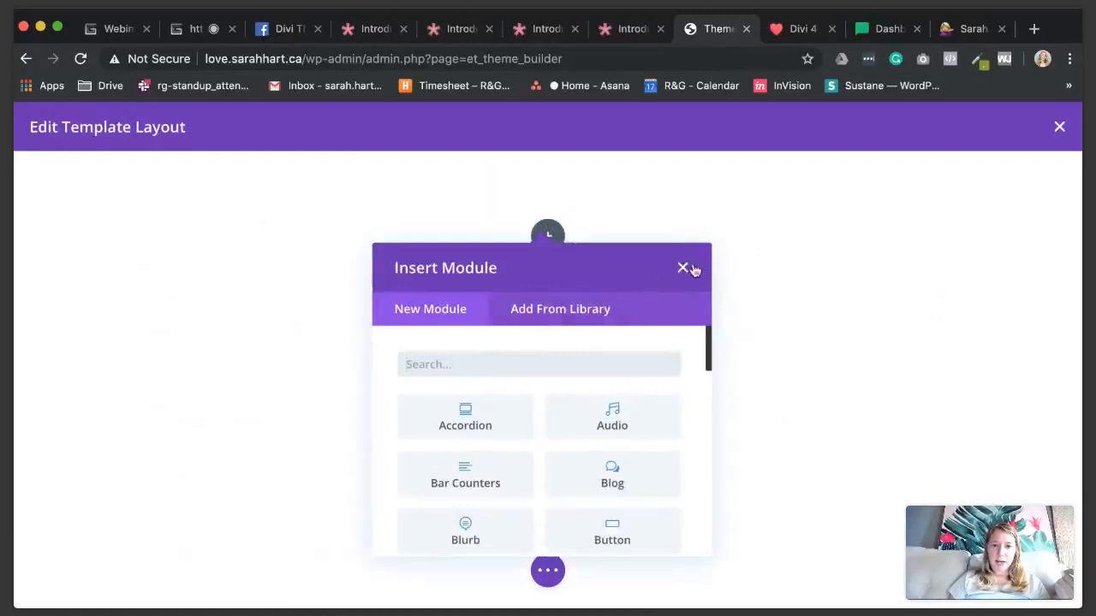
pyautogui.click(585, 318)
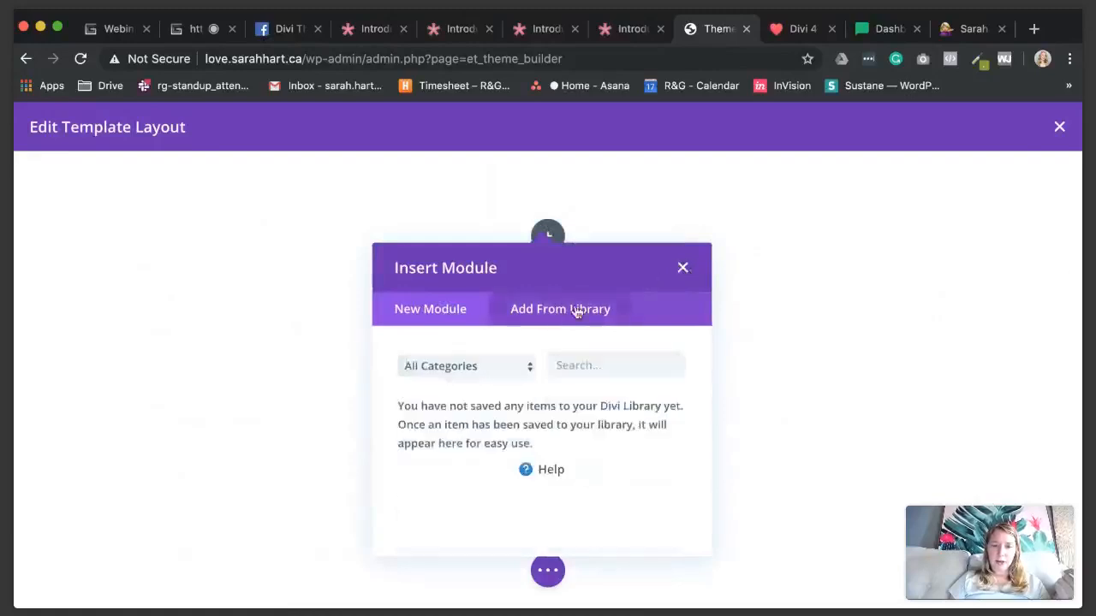
pyautogui.click(455, 311)
pyautogui.click(683, 269)
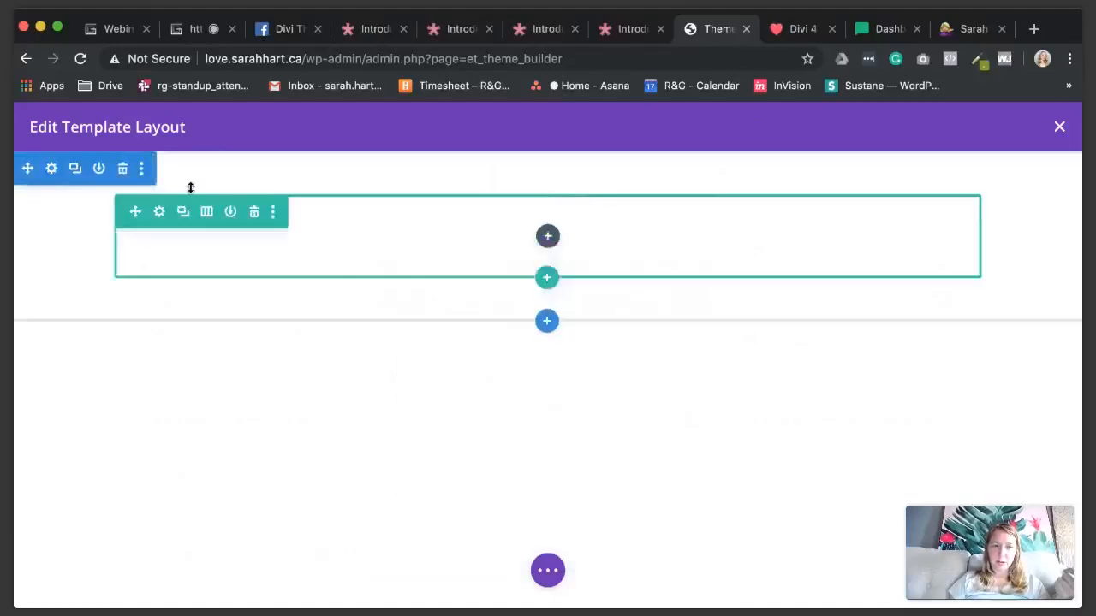
# Step: Load the existing page Airhart - About from the library as the global footer's layout
pyautogui.click(544, 575)
pyautogui.click(377, 572)
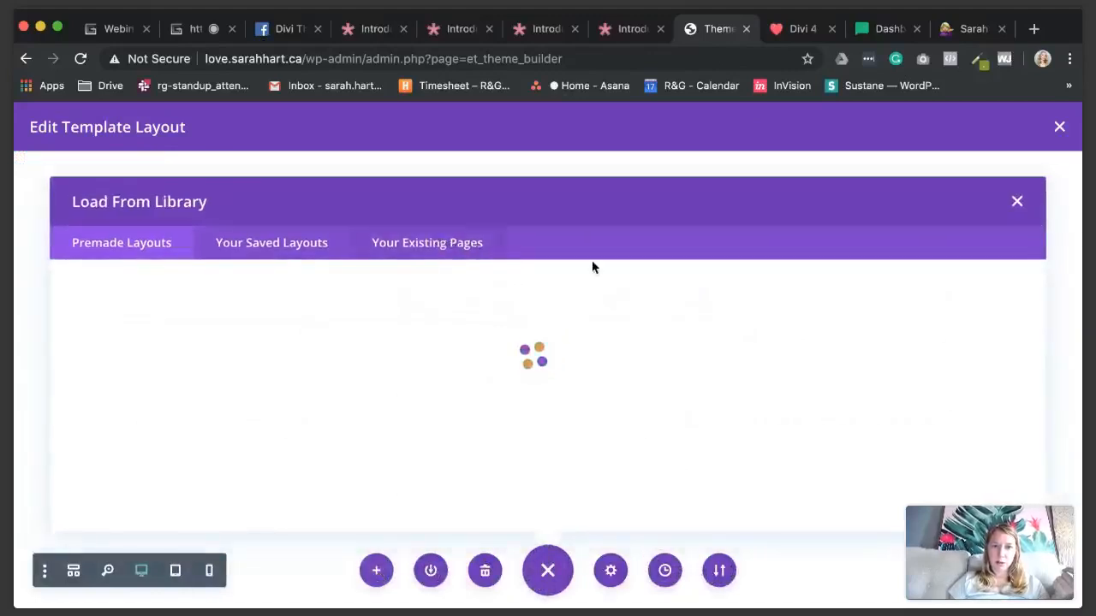
pyautogui.click(469, 244)
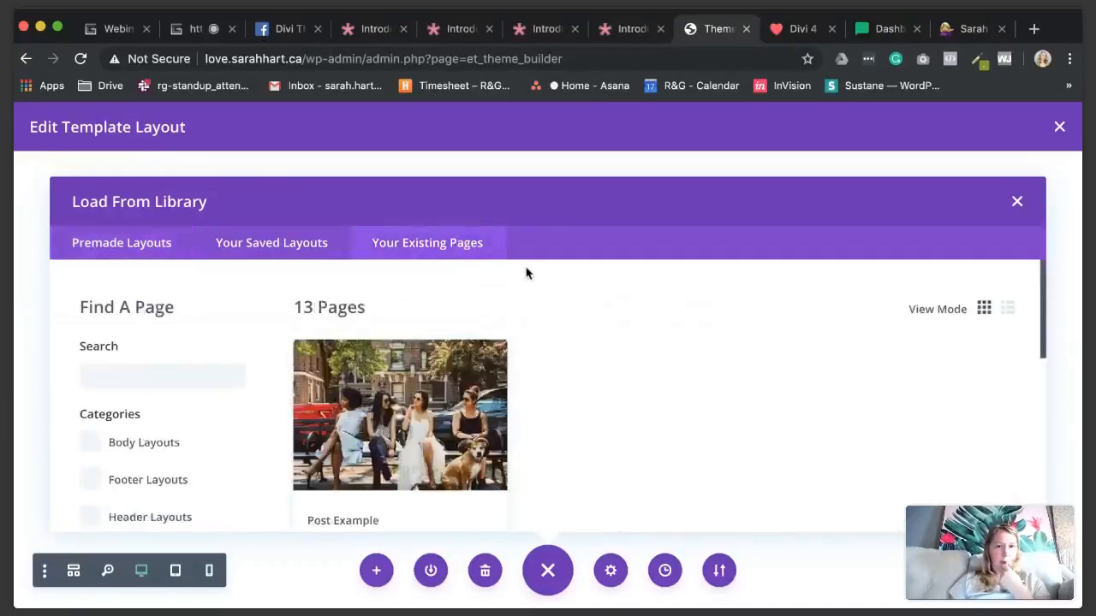
pyautogui.scroll(-5, 528, 359)
pyautogui.scroll(-1, 528, 359)
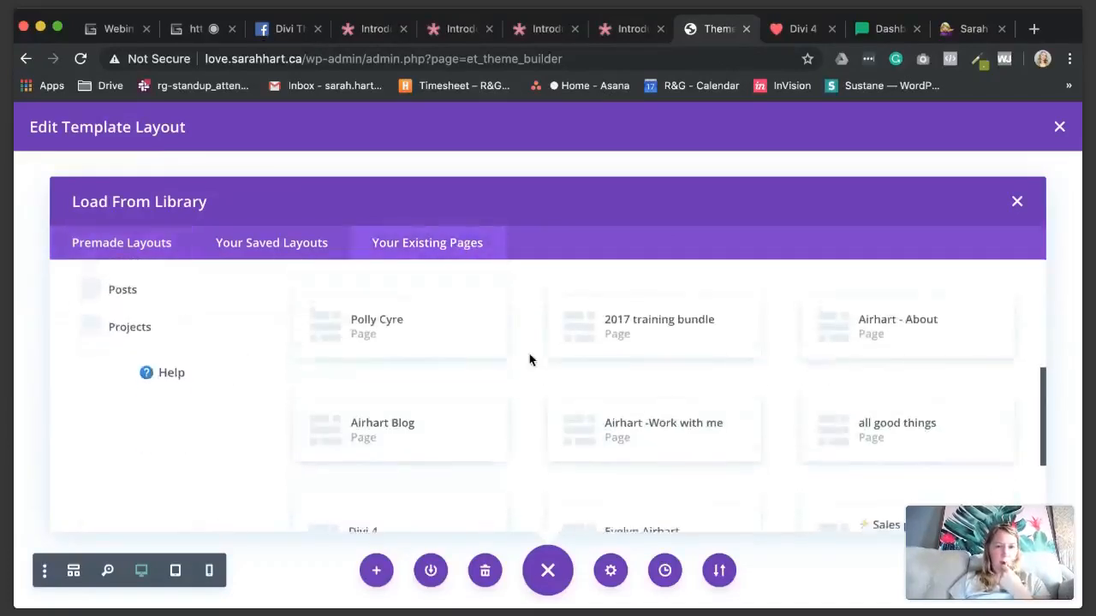
pyautogui.scroll(-2, 528, 359)
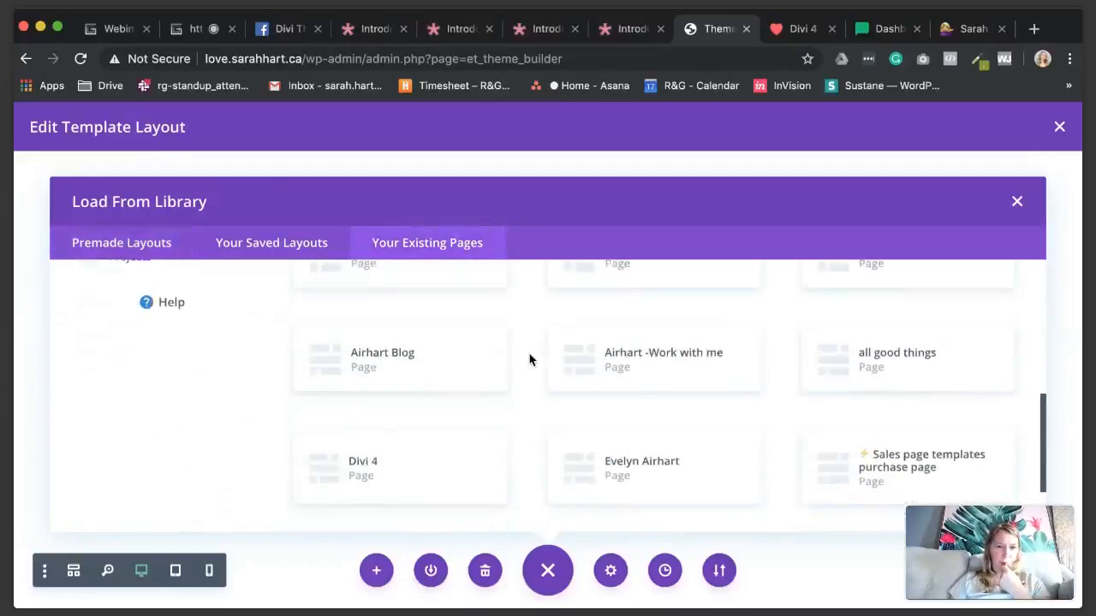
pyautogui.scroll(2, 528, 359)
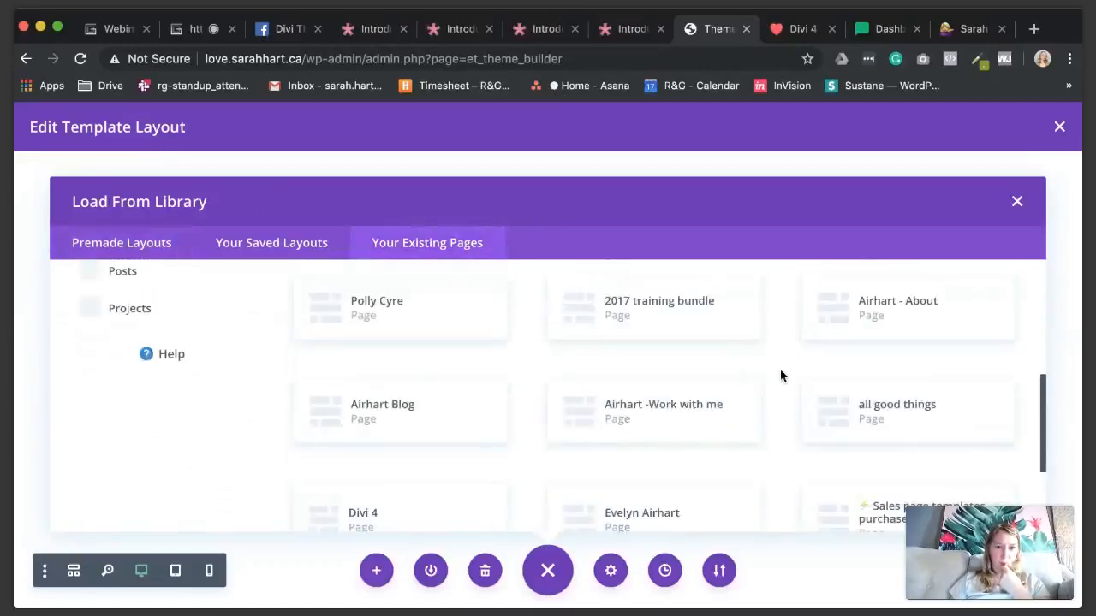
pyautogui.click(844, 318)
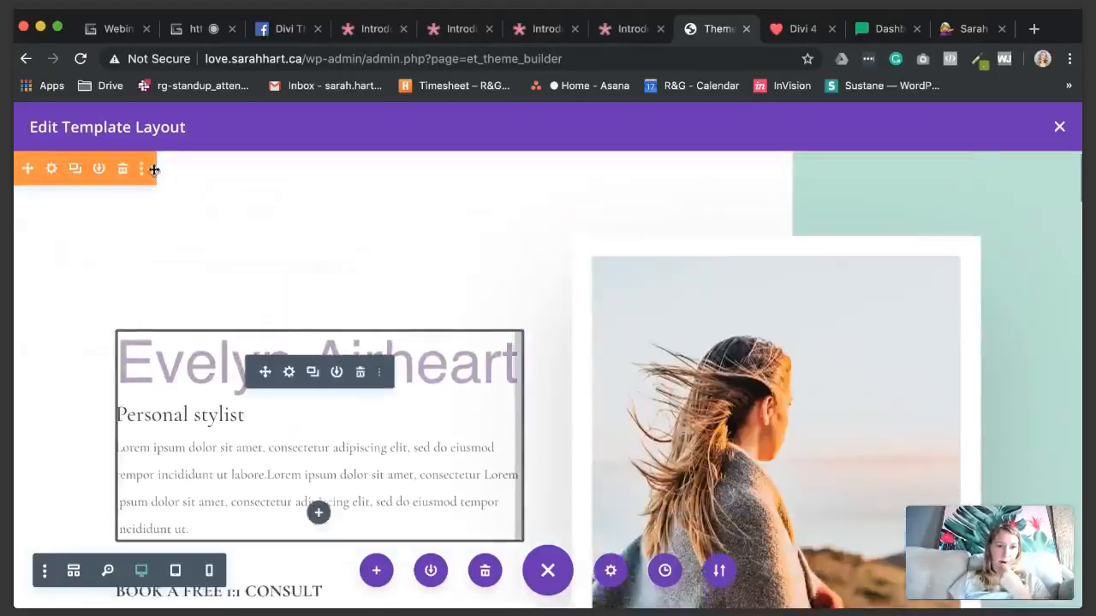
# Step: Delete all sections of the loaded About layout, including the personal style quiz section
pyautogui.click(122, 171)
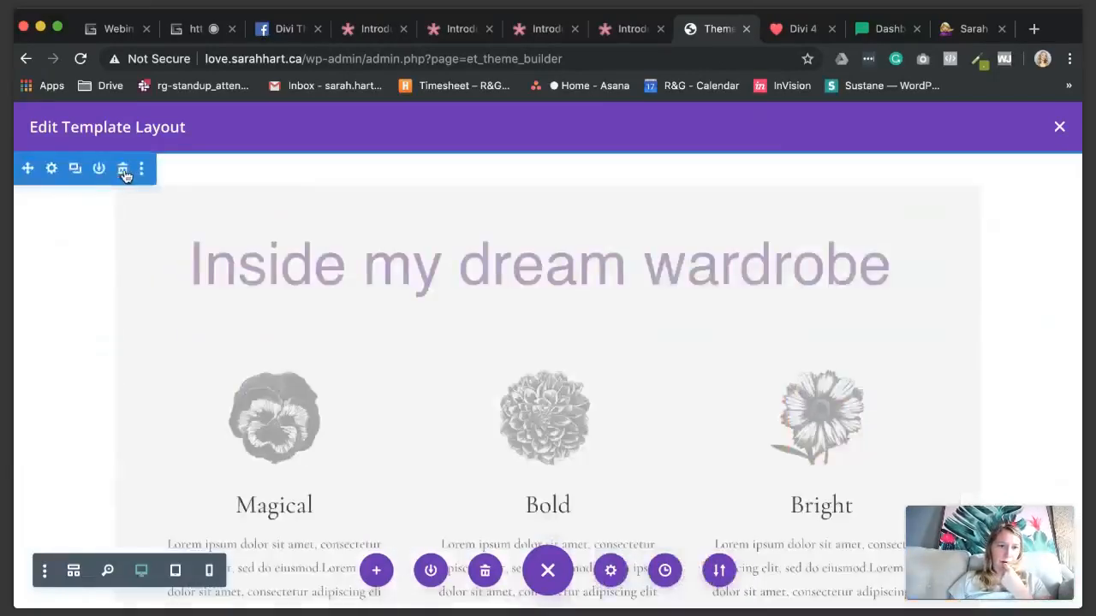
pyautogui.click(122, 171)
pyautogui.click(123, 171)
pyautogui.click(123, 171)
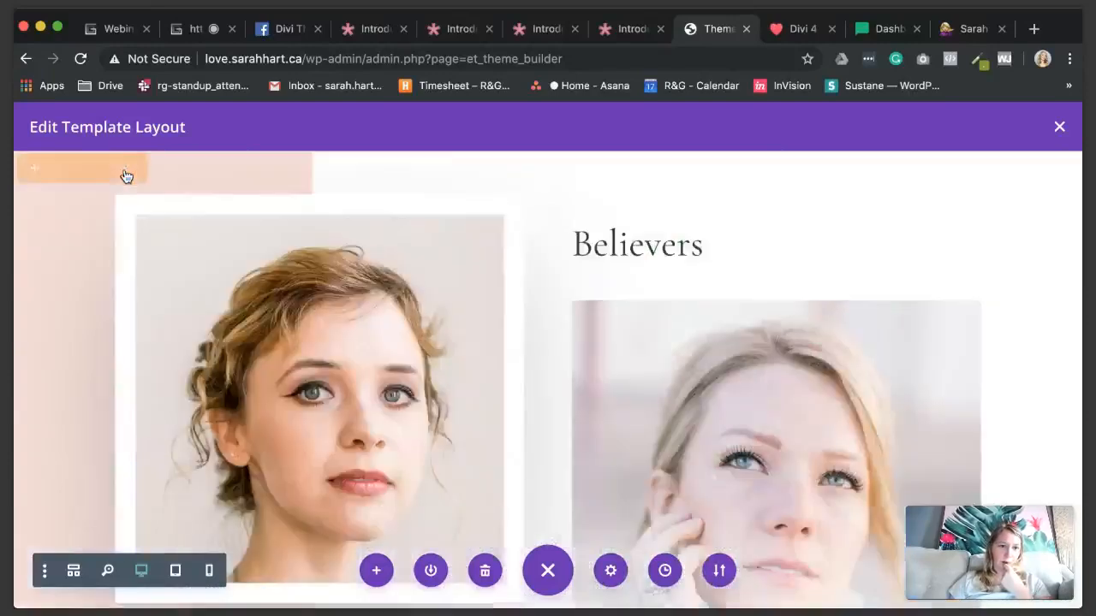
pyautogui.click(122, 171)
pyautogui.click(122, 171)
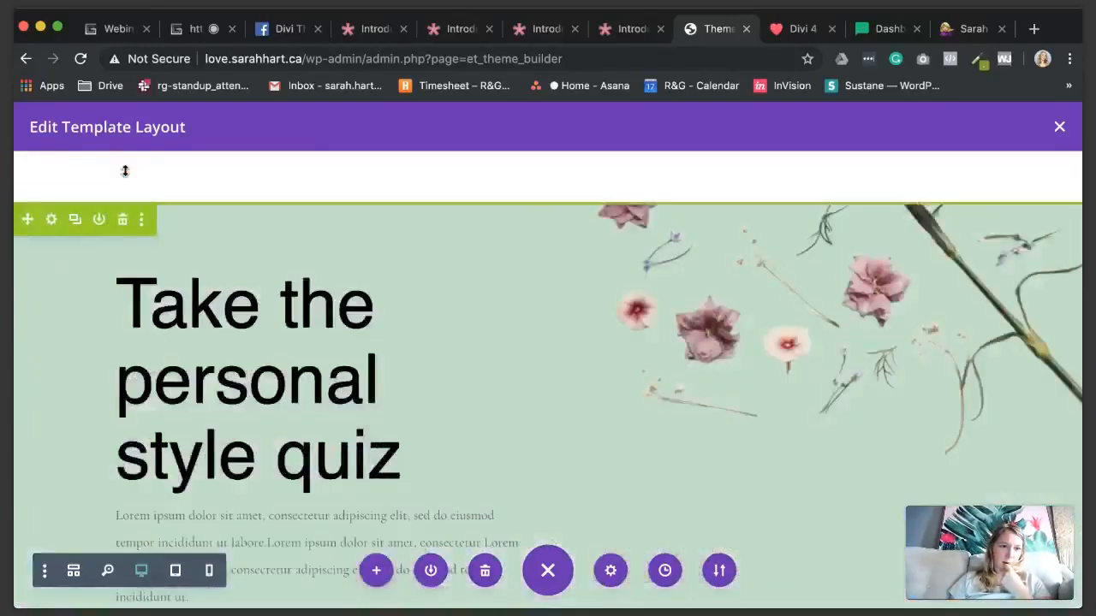
pyautogui.click(122, 219)
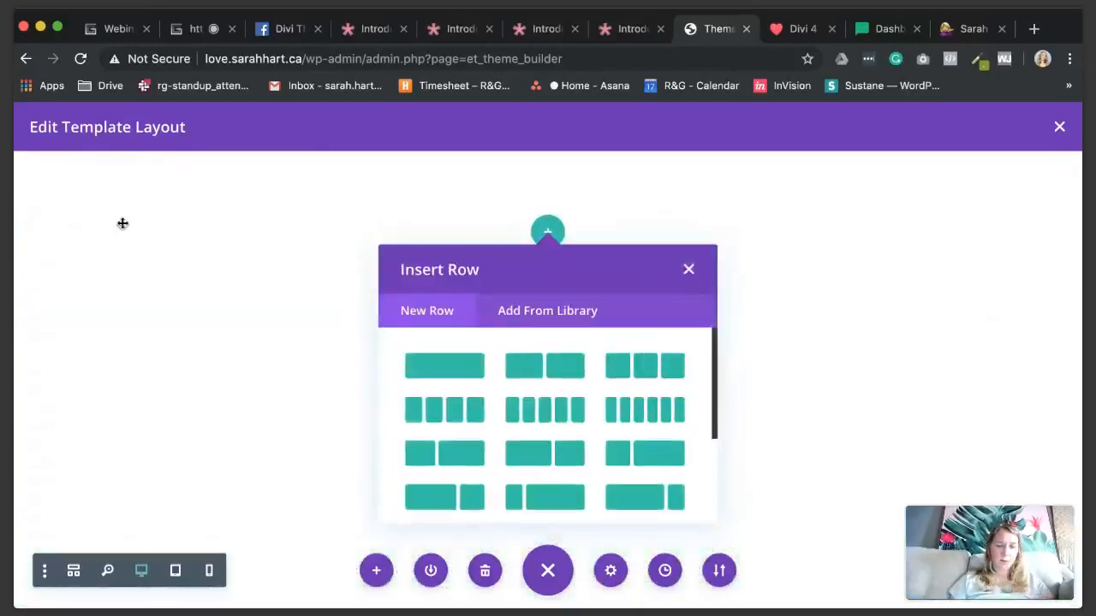
# Step: Undo the deletion of the personal style quiz section and check the layout for footer content
pyautogui.press('super+z')
pyautogui.scroll(-5, 474, 303)
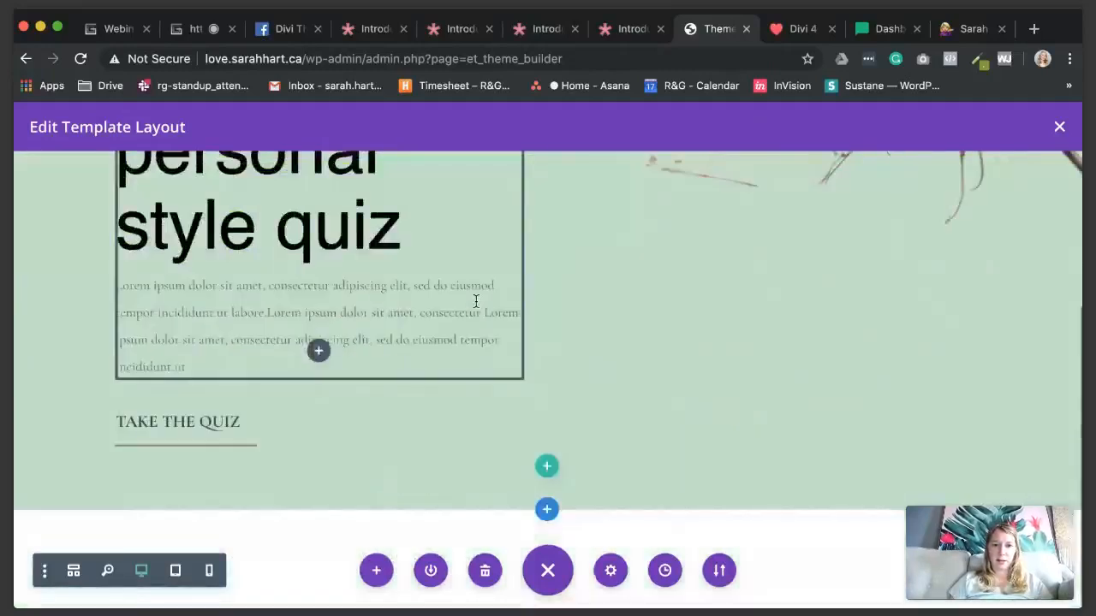
pyautogui.scroll(3, 337, 298)
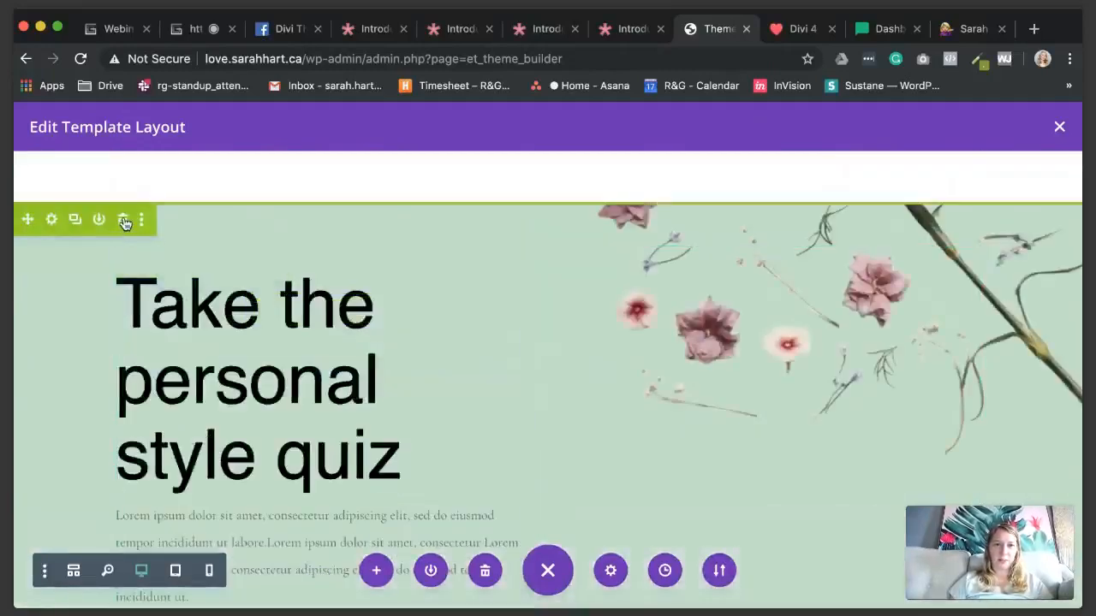
pyautogui.scroll(-3, 571, 301)
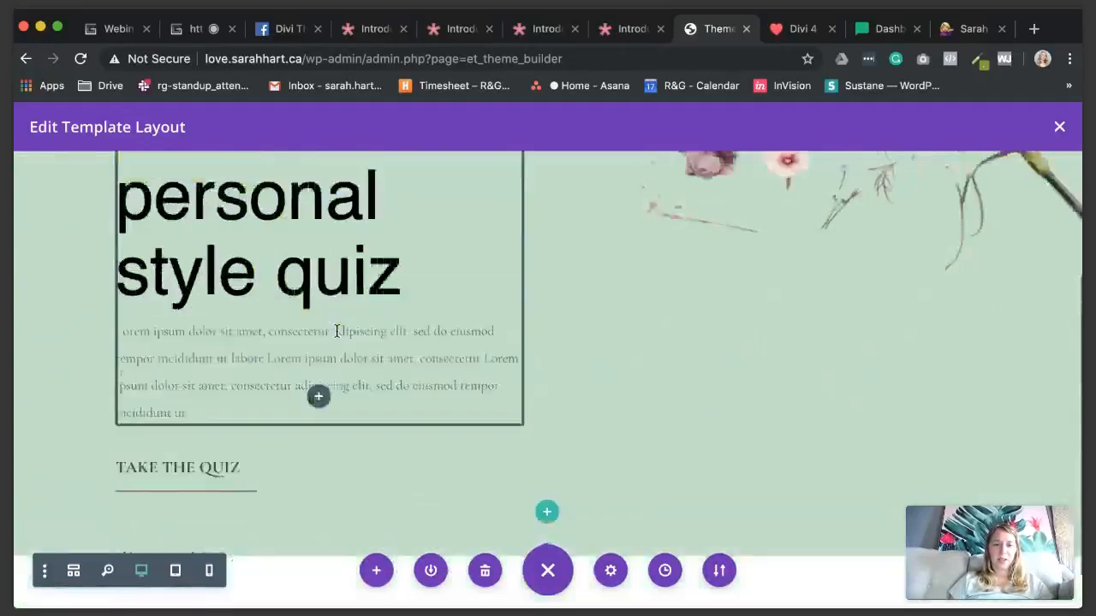
pyautogui.scroll(3, 571, 301)
pyautogui.scroll(-3, 553, 345)
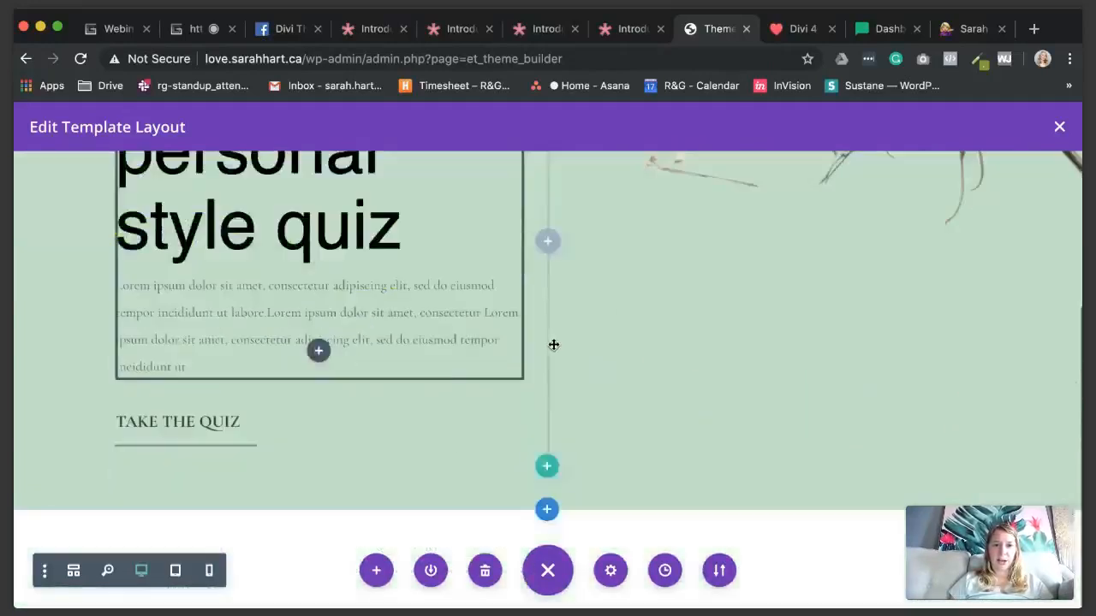
# Step: Dismiss the section and library options, delete the personal style quiz section and leave the new row unchosen
pyautogui.click(547, 509)
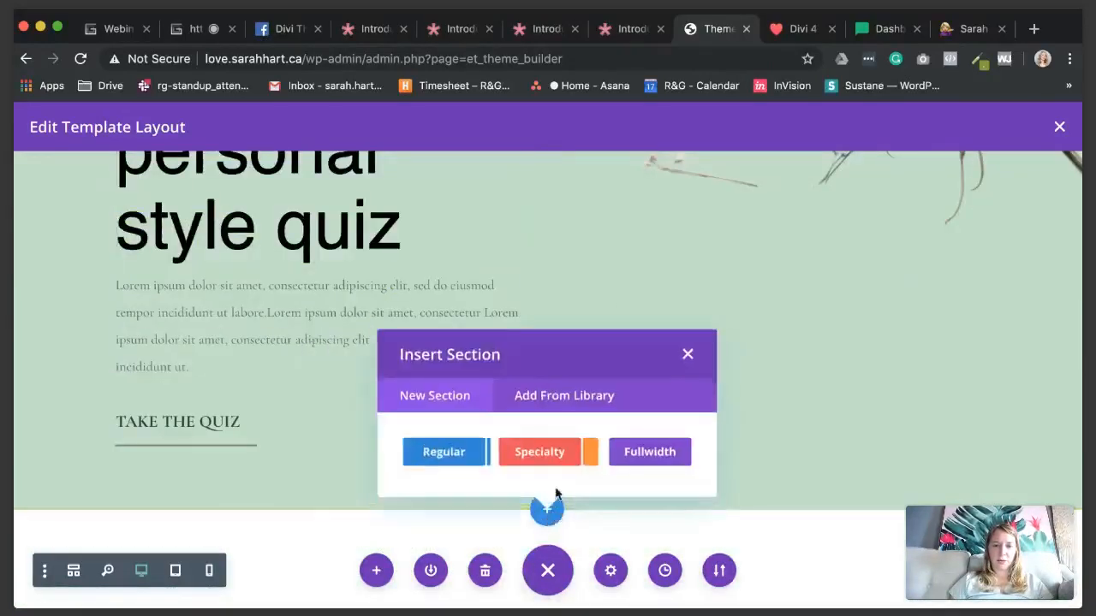
pyautogui.click(685, 367)
pyautogui.click(375, 570)
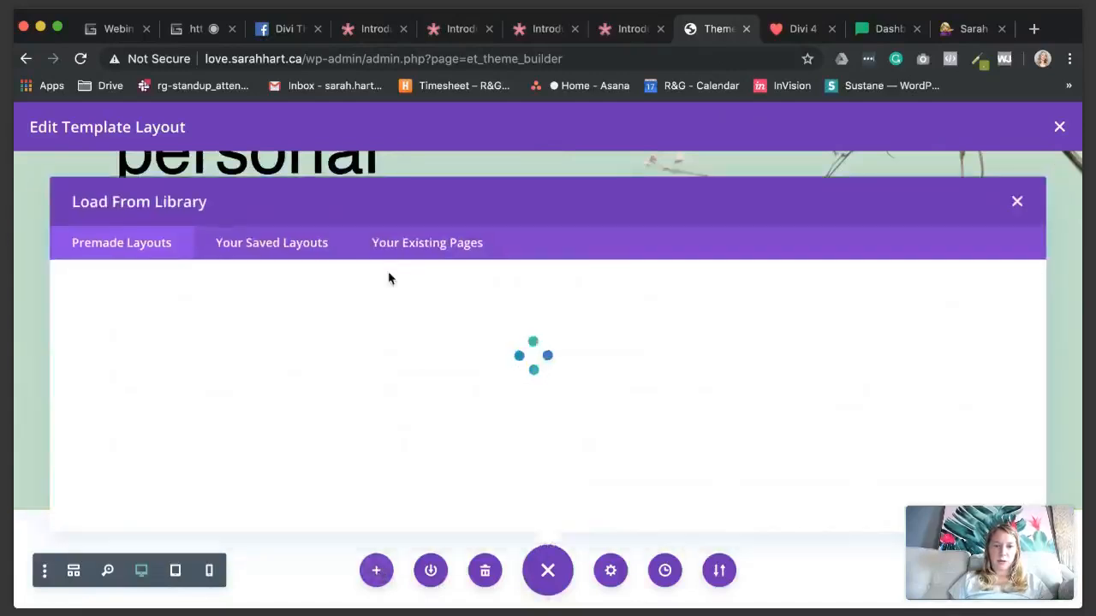
pyautogui.click(1032, 191)
pyautogui.scroll(3, 318, 350)
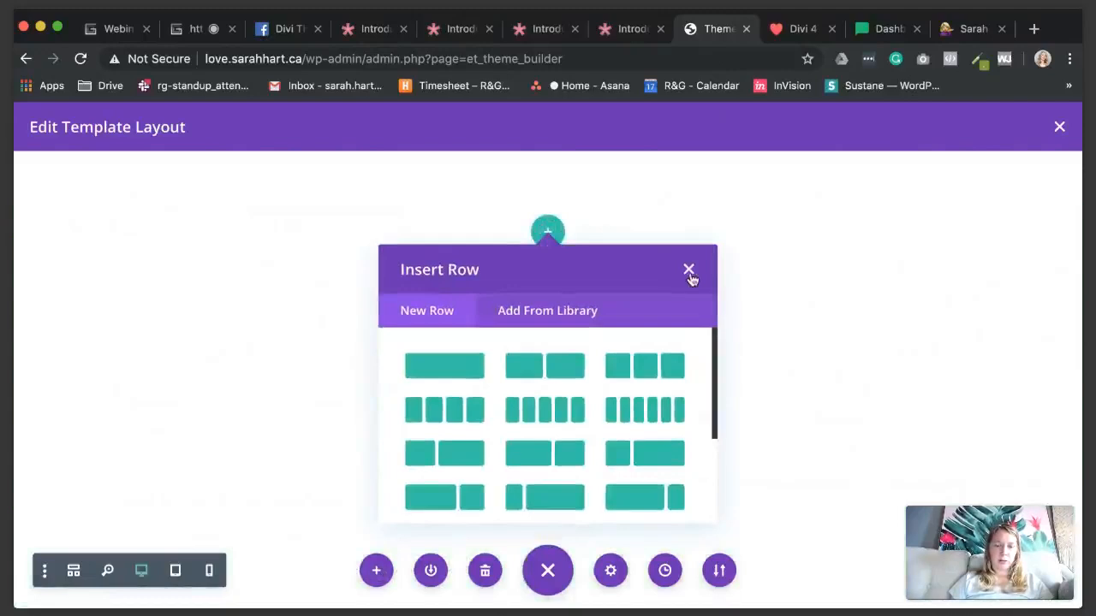
pyautogui.click(689, 271)
# Step: Load the existing page titled with the stylist's full name as the global footer's layout
pyautogui.click(376, 571)
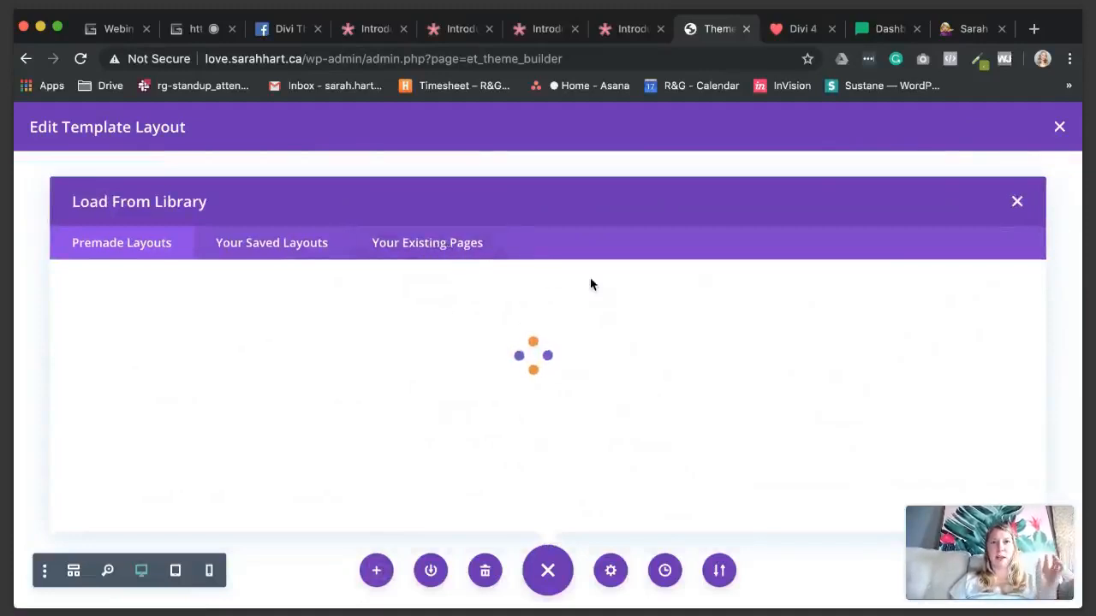
pyautogui.click(458, 244)
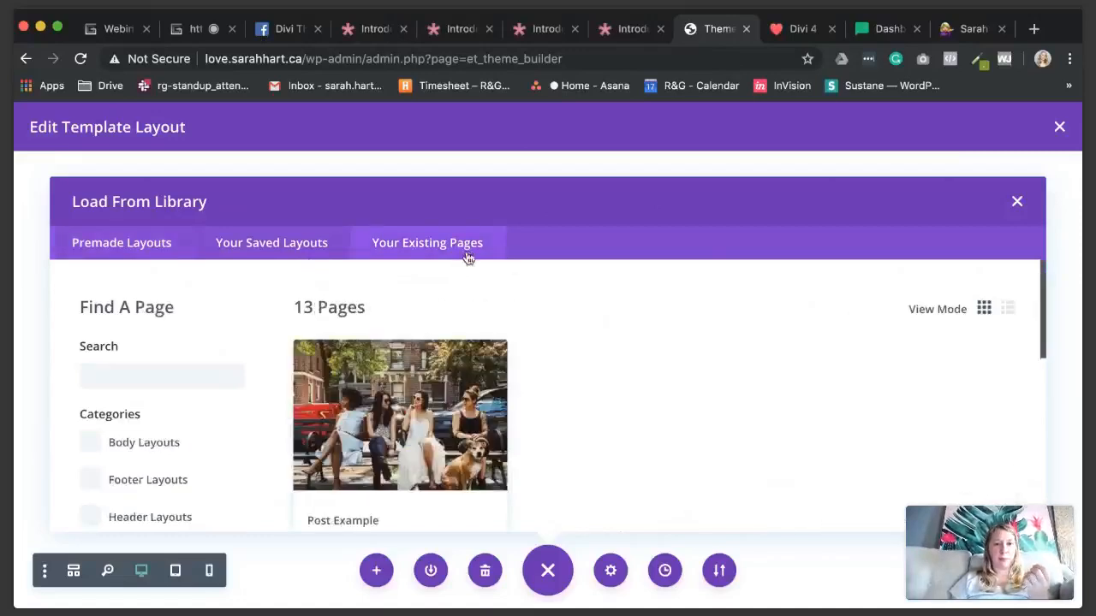
pyautogui.scroll(-2, 481, 291)
pyautogui.scroll(-3, 496, 317)
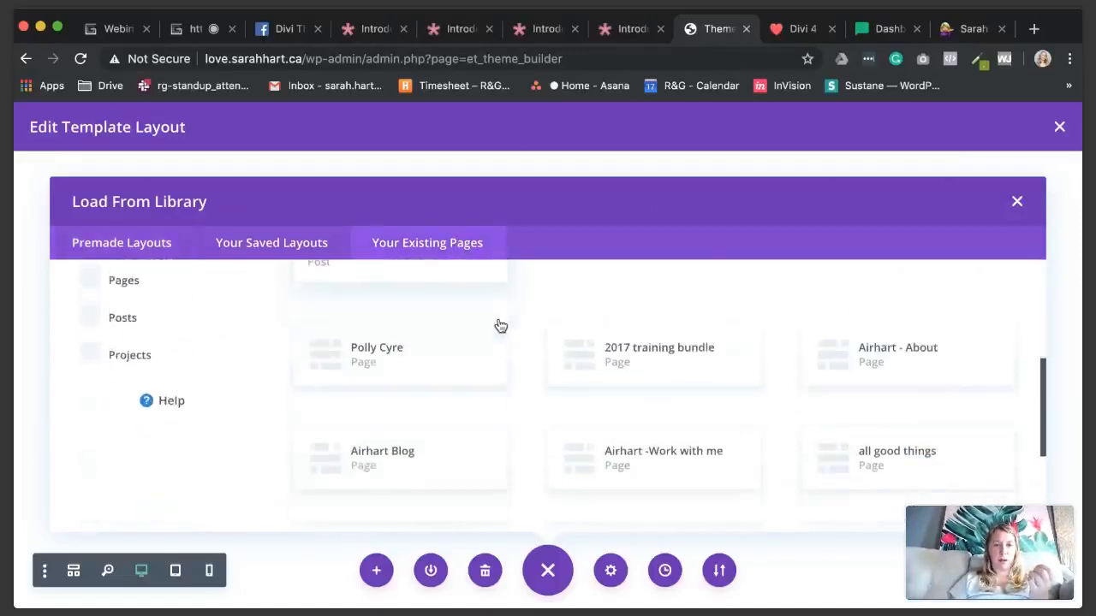
pyautogui.scroll(-1, 522, 333)
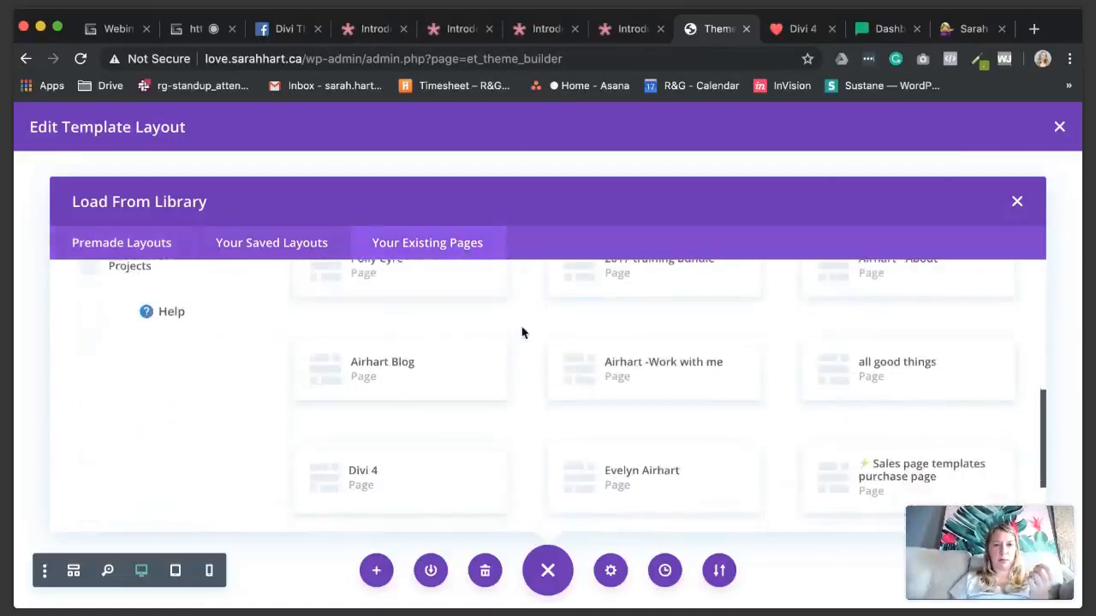
pyautogui.scroll(1, 523, 333)
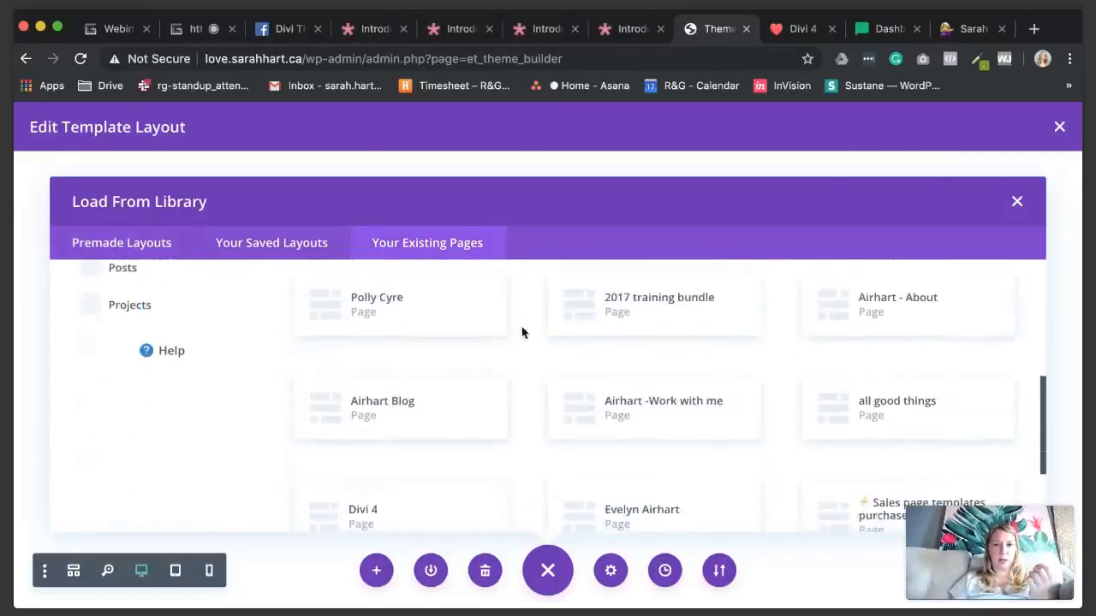
pyautogui.scroll(-3, 522, 332)
pyautogui.click(599, 347)
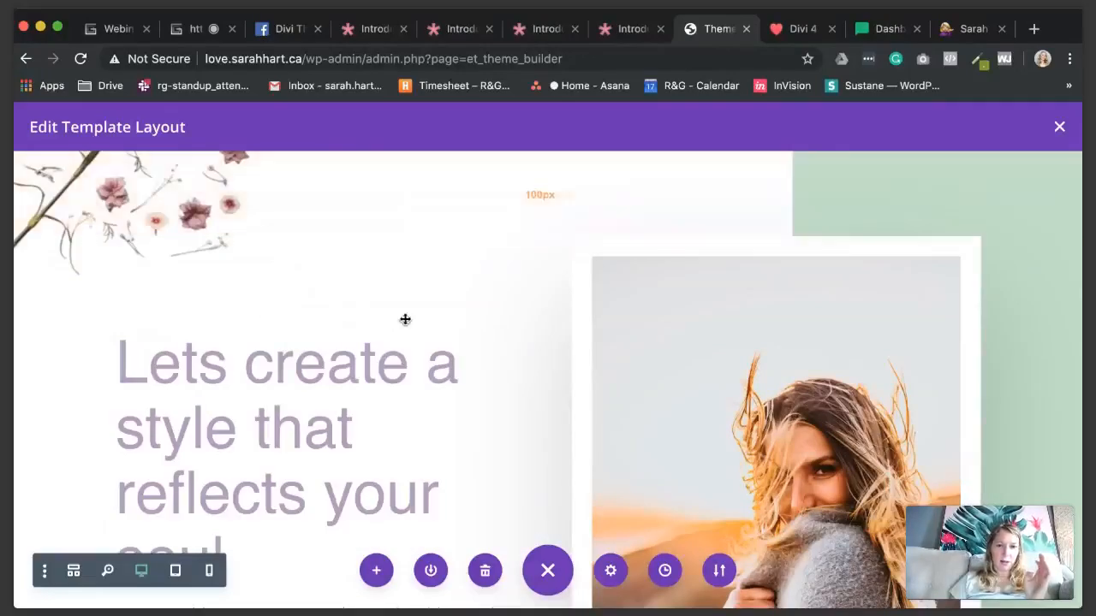
# Step: Delete the hero and service sections above the personal style quiz, then check the contact section at the layout's end
pyautogui.scroll(-2, 405, 319)
pyautogui.scroll(-8, 405, 319)
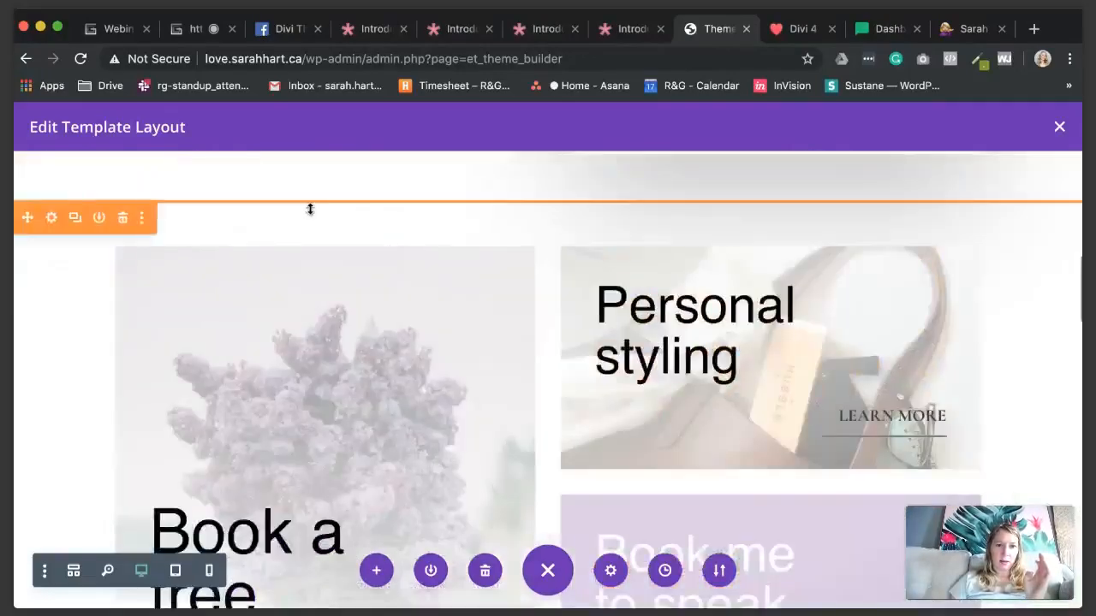
pyautogui.click(124, 223)
pyautogui.click(124, 222)
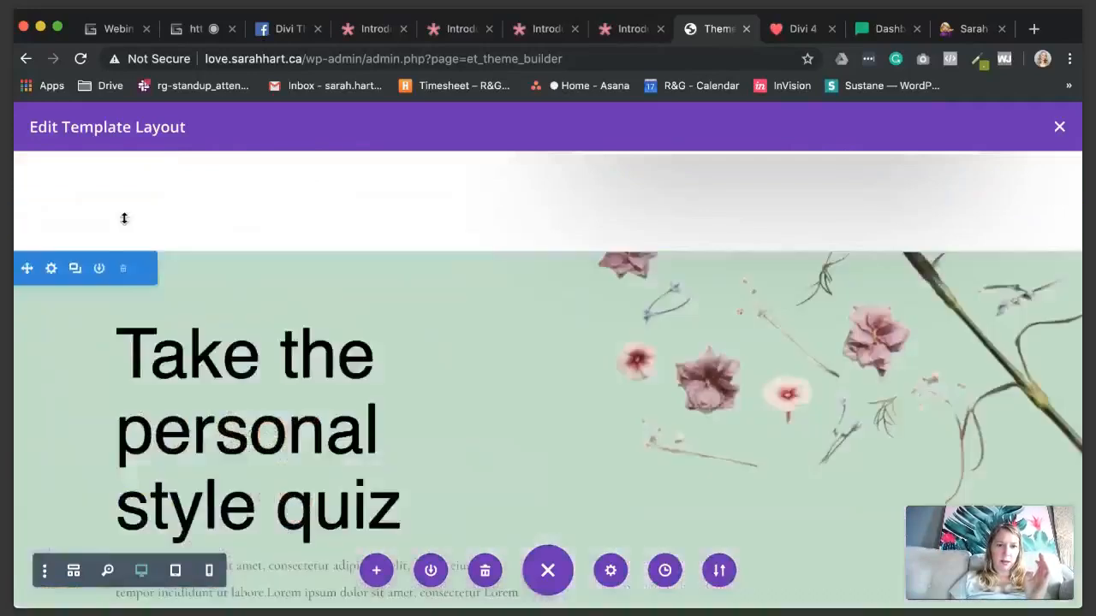
pyautogui.scroll(7, 130, 220)
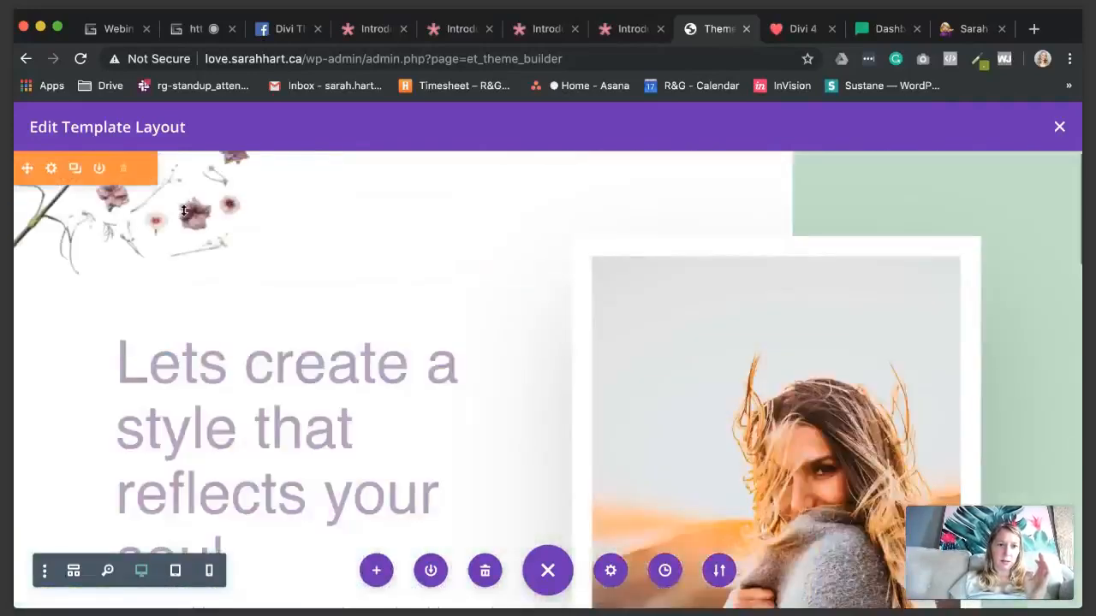
pyautogui.click(124, 170)
pyautogui.scroll(-10, 300, 306)
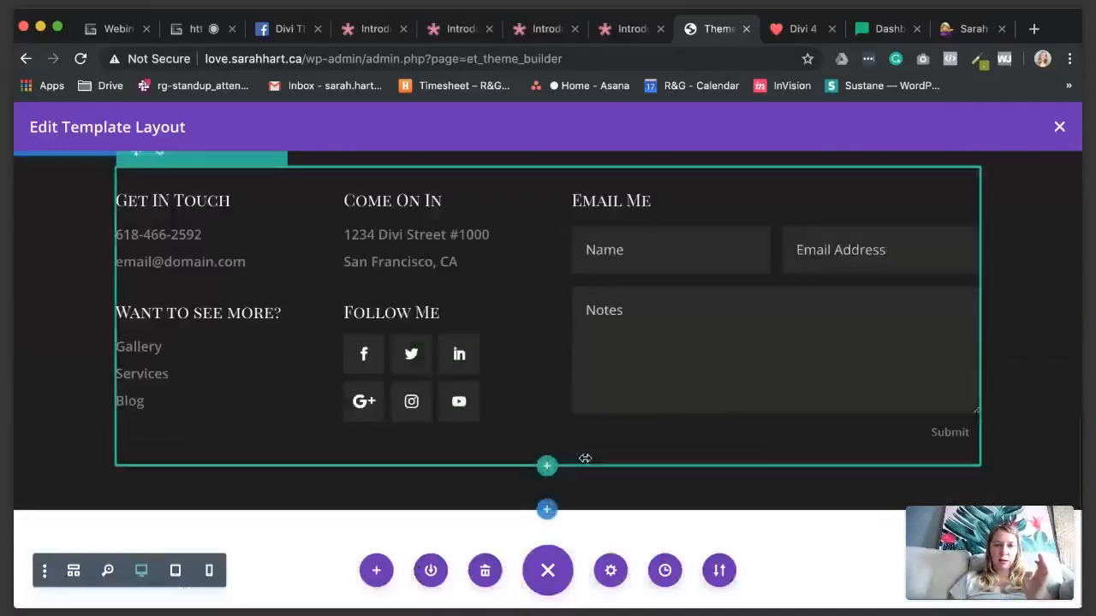
pyautogui.scroll(5, 510, 424)
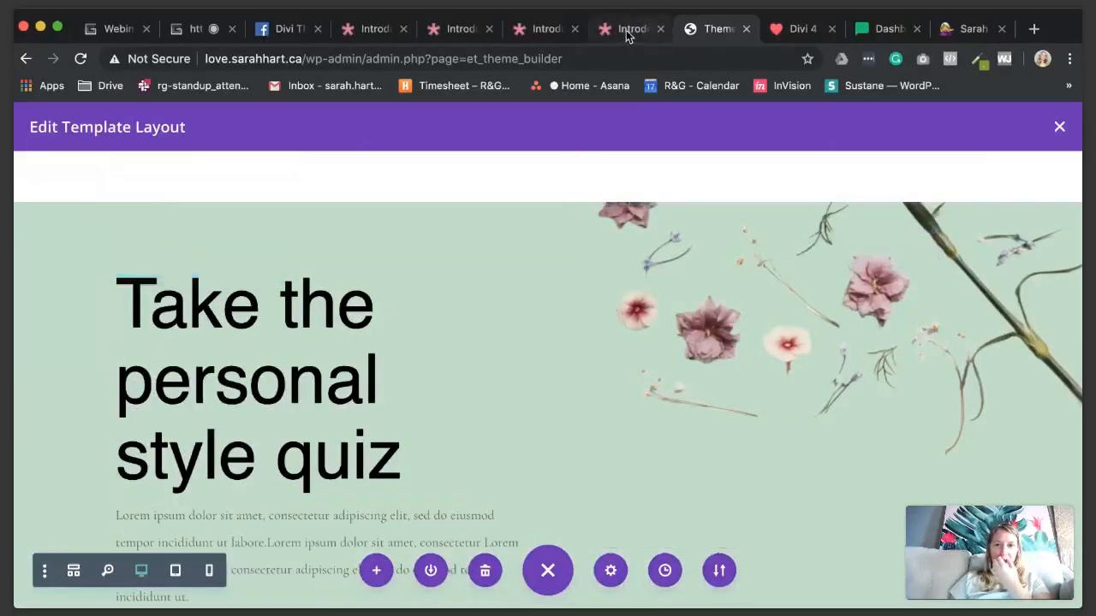
# Step: Close the global footer's layout editor and save the Theme Builder changes
pyautogui.click(1058, 129)
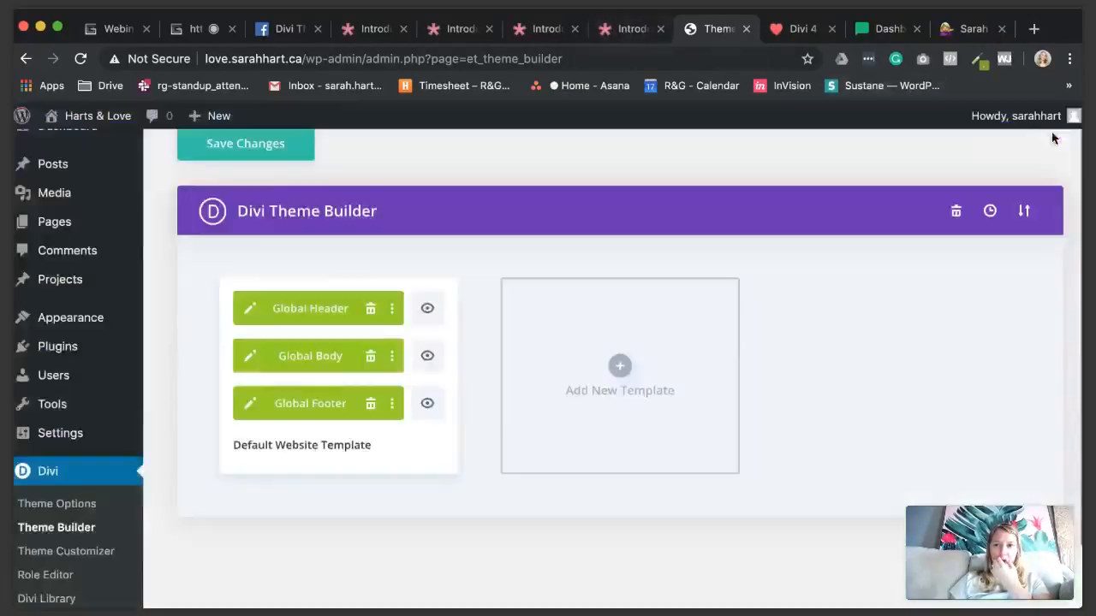
pyautogui.click(257, 152)
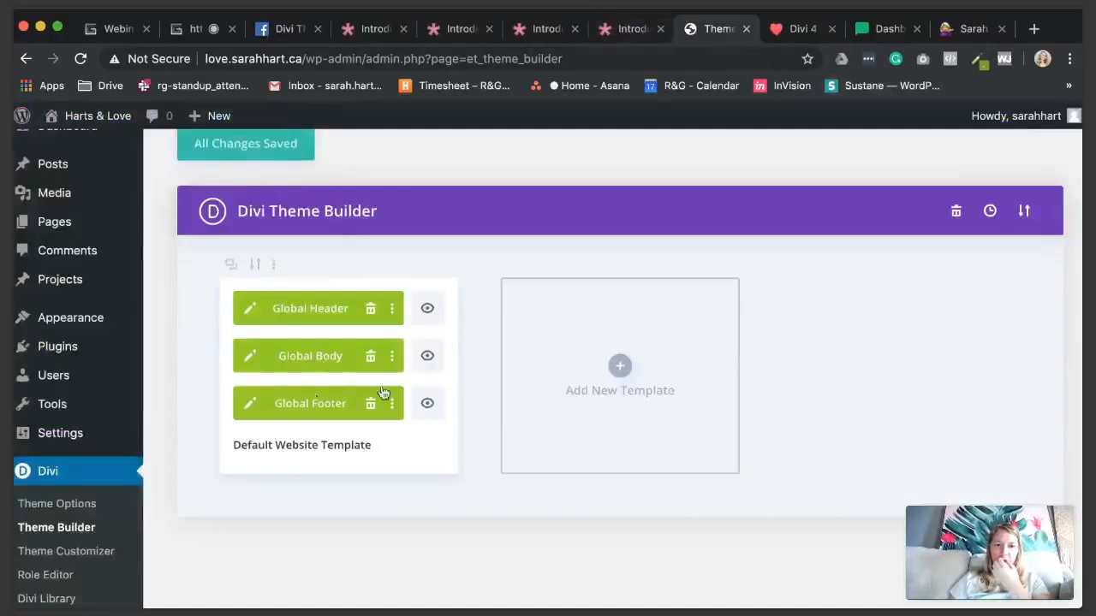
pyautogui.scroll(1, 488, 235)
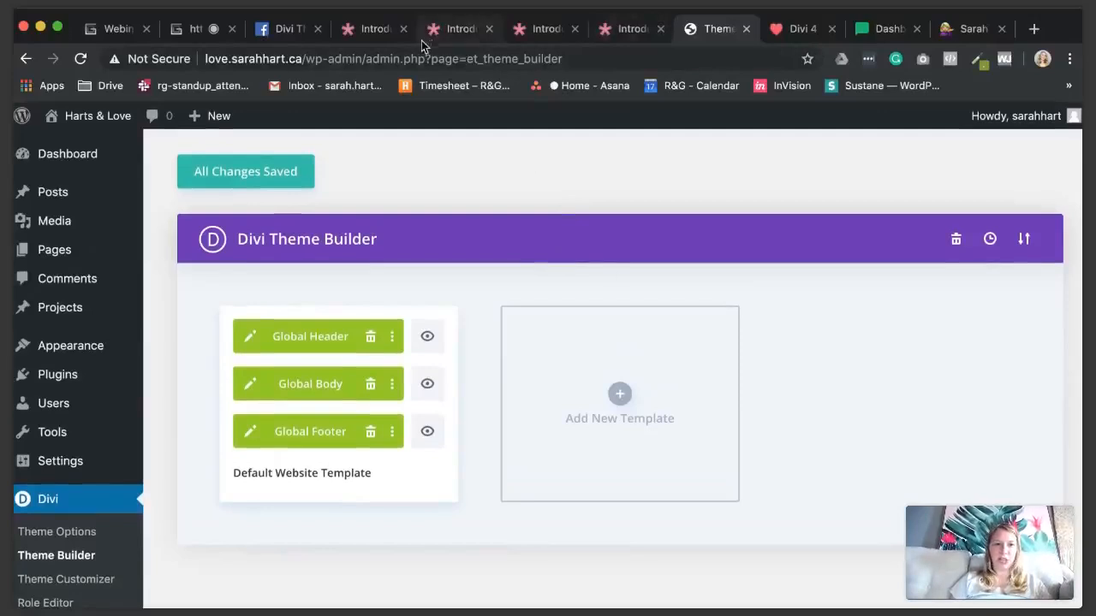
# Step: Create a new page from the live site titled "Test page divi 4.0" and open it with the Divi Builder
pyautogui.click(799, 31)
pyautogui.moveTo(98, 120)
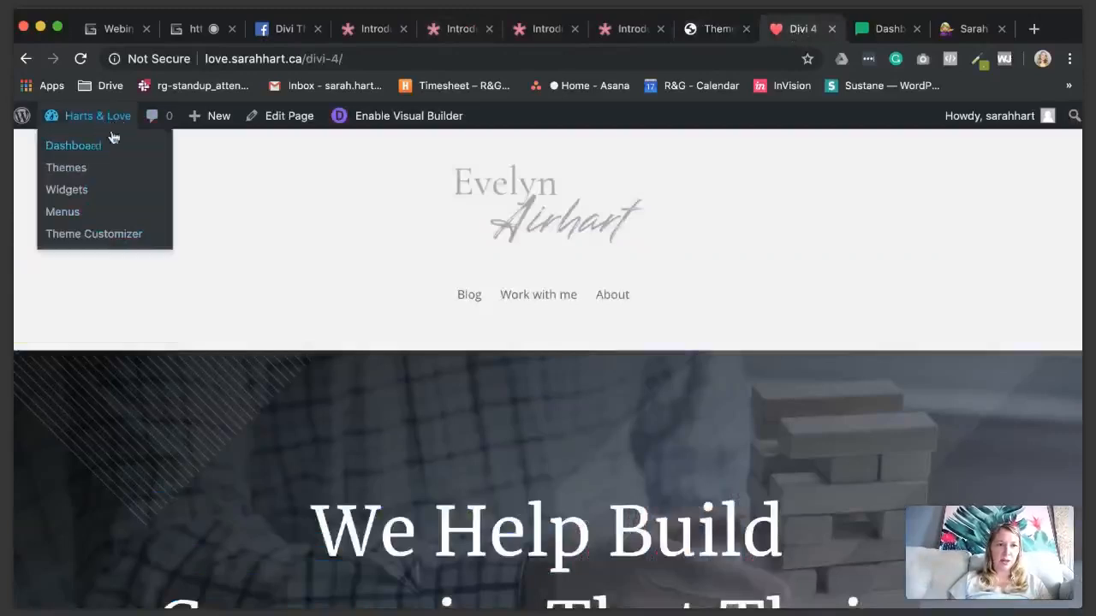
pyautogui.moveTo(219, 120)
pyautogui.click(202, 190)
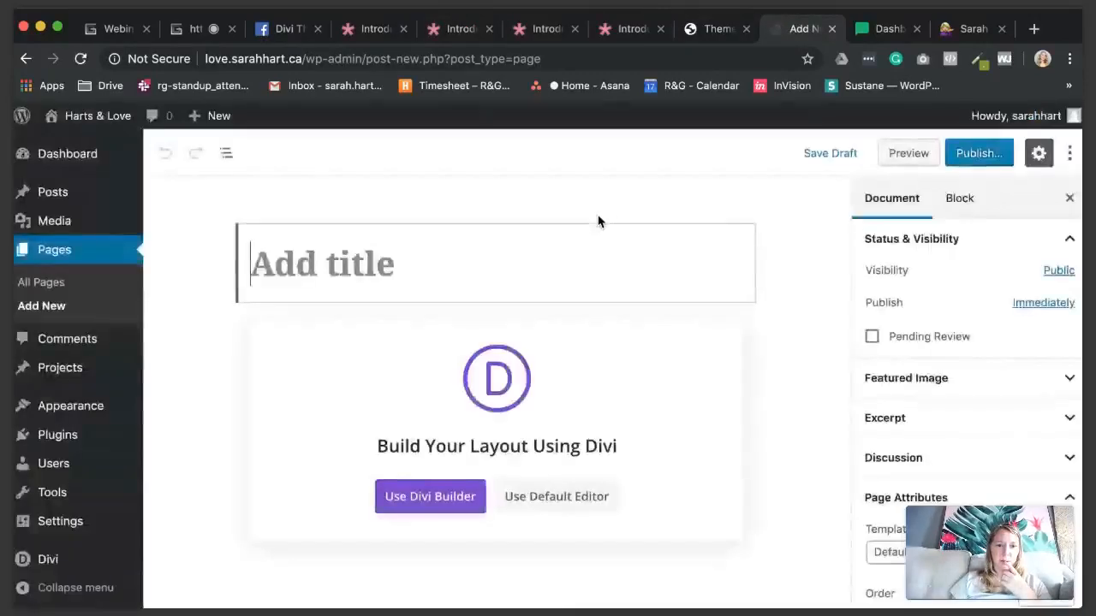
pyautogui.write('Test')
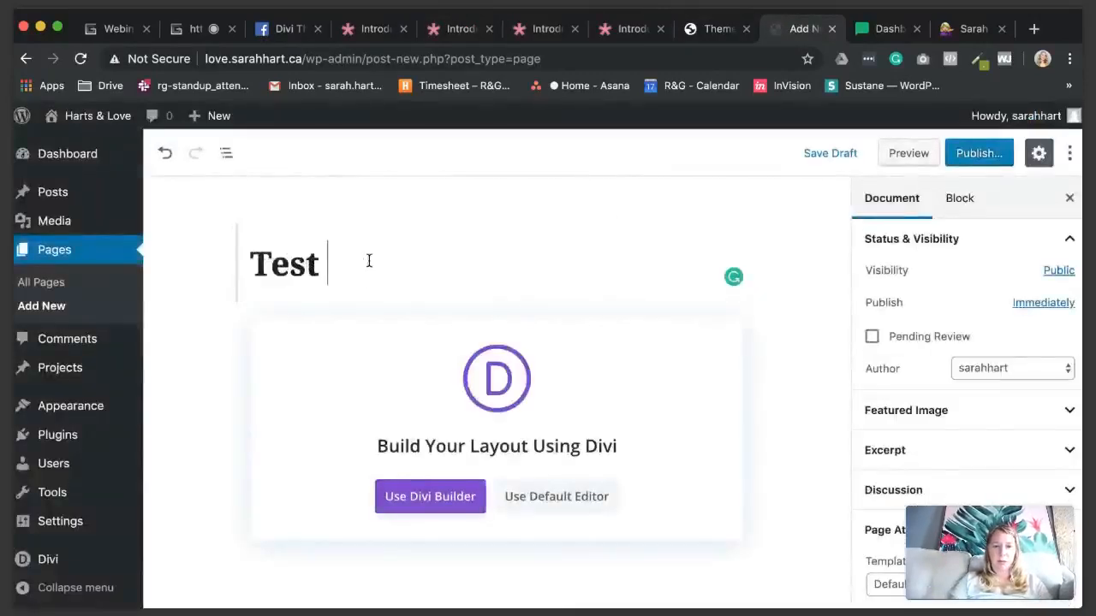
pyautogui.write(' page divi ')
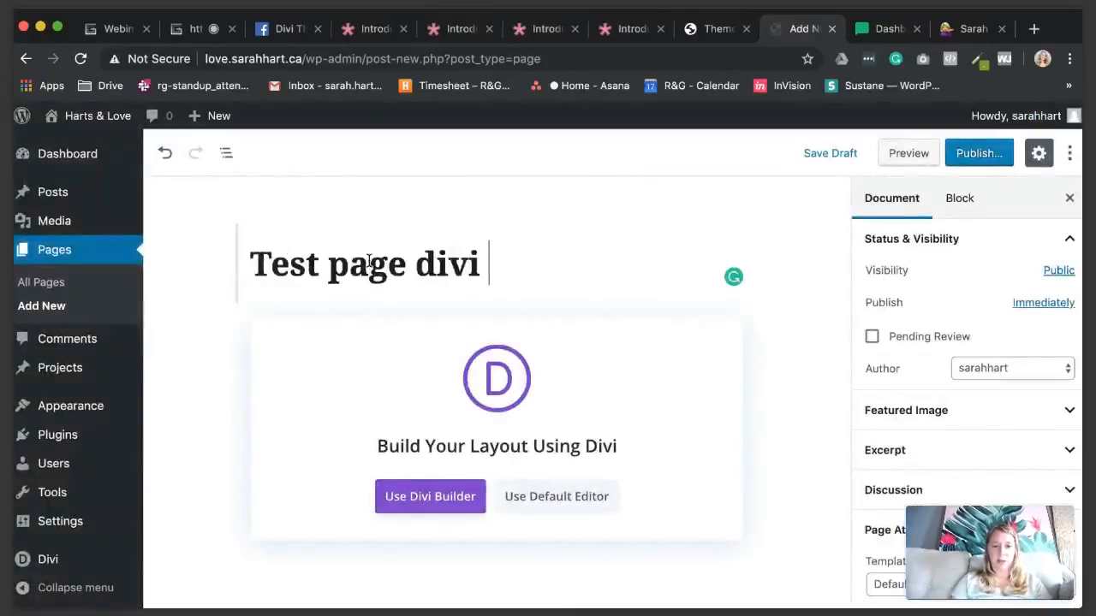
pyautogui.write('4.0')
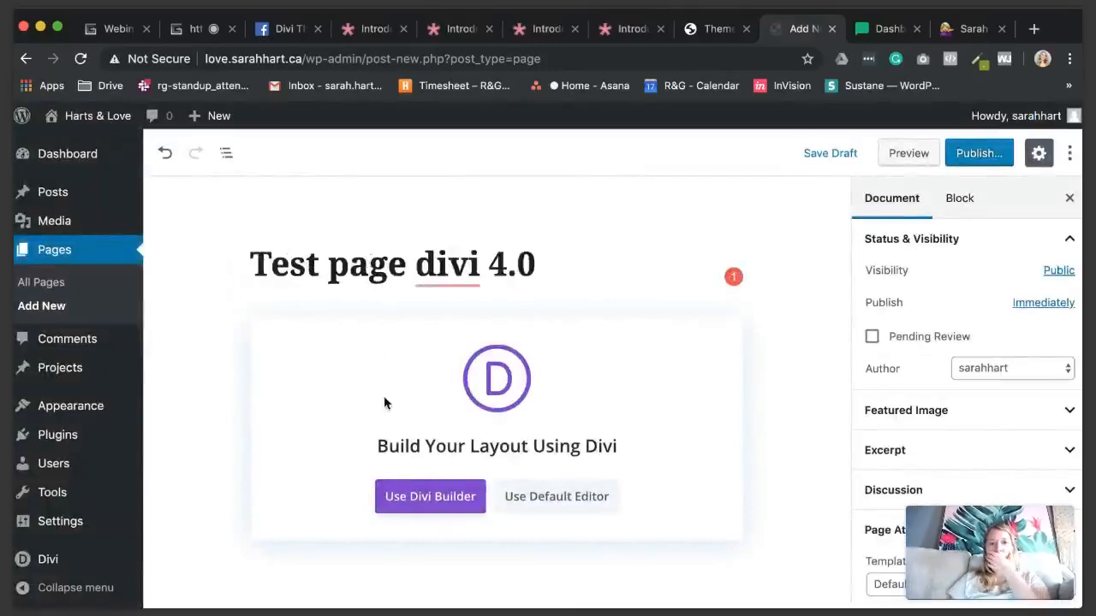
pyautogui.click(440, 494)
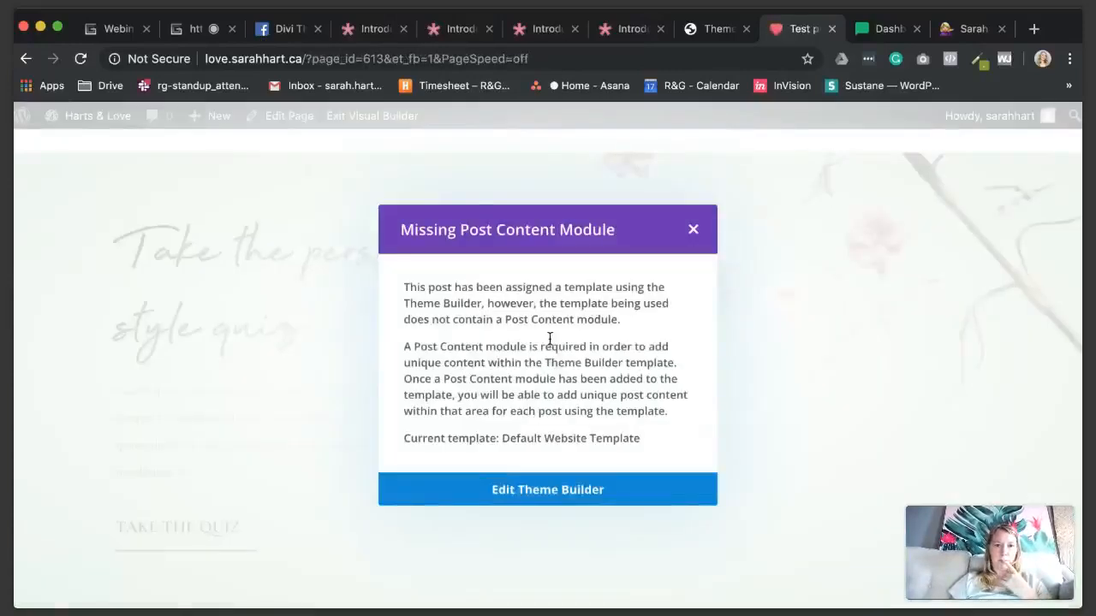
# Step: Return to the Theme Builder from the missing Post Content notice, delete the default template's global body and save the changes
pyautogui.scroll(-1, 639, 344)
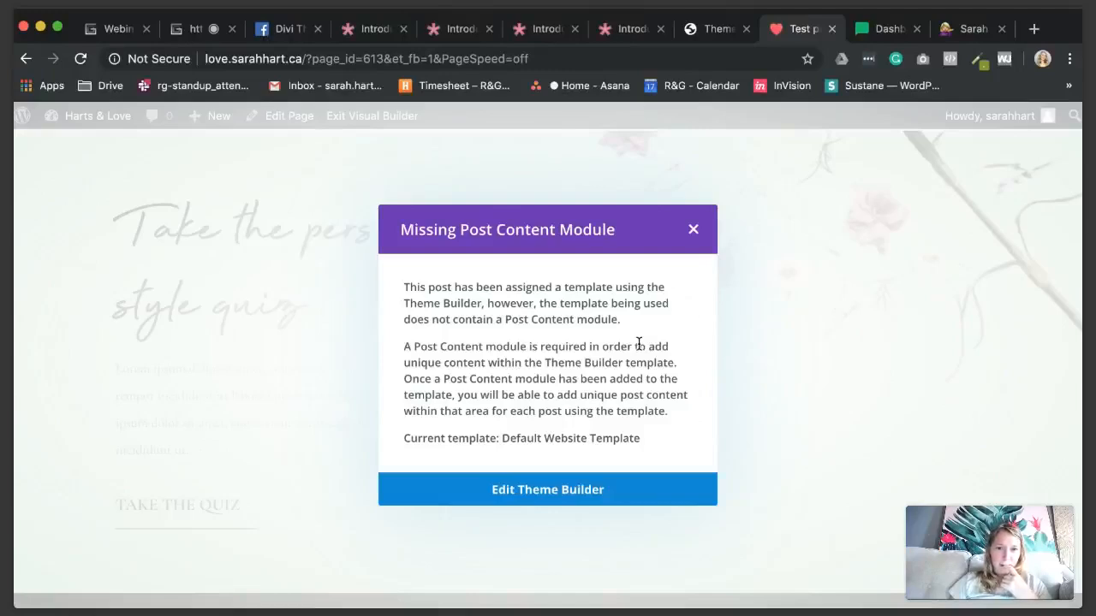
pyautogui.scroll(-1, 656, 347)
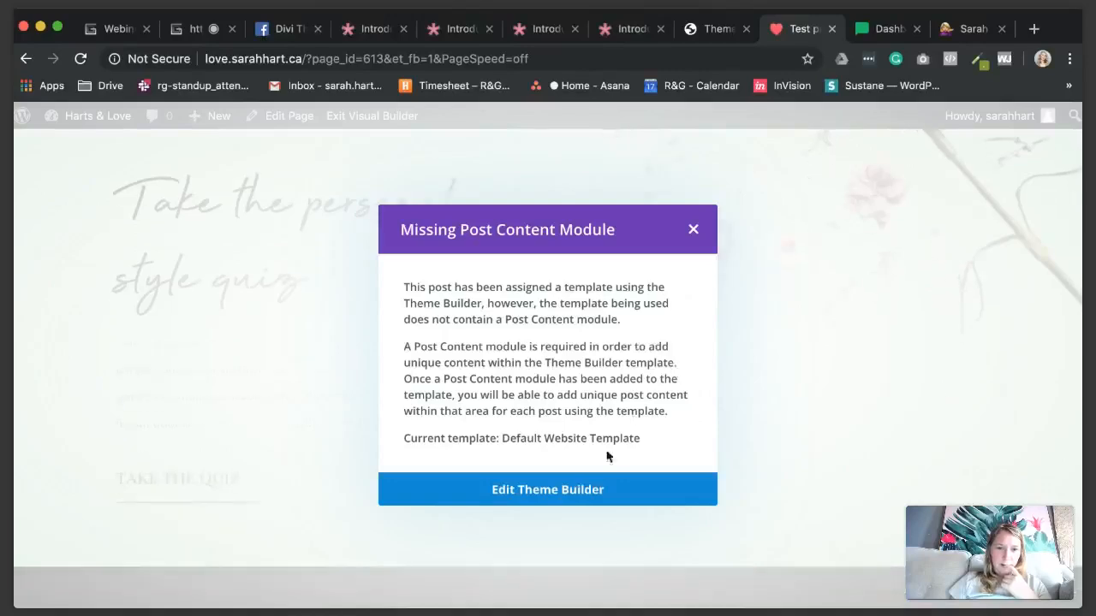
pyautogui.click(593, 495)
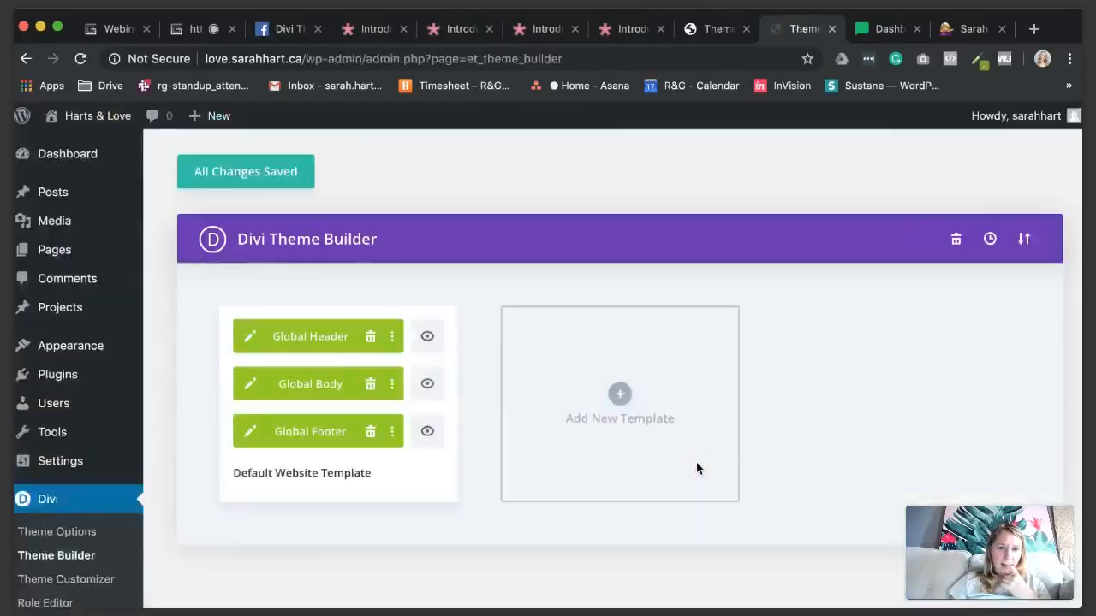
pyautogui.click(371, 387)
pyautogui.click(275, 180)
pyautogui.click(710, 37)
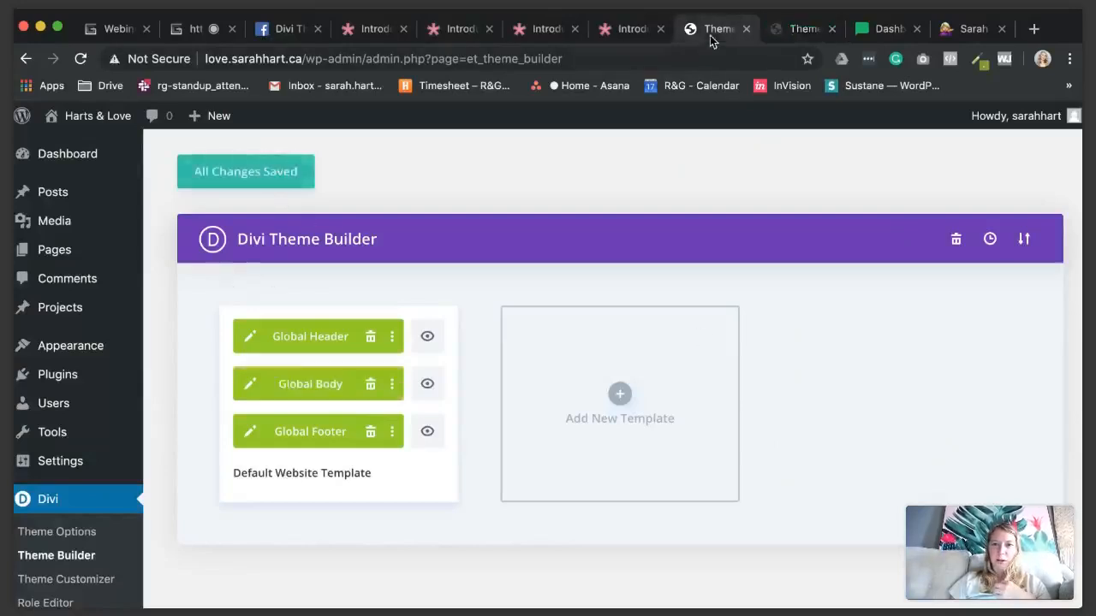
pyautogui.click(776, 36)
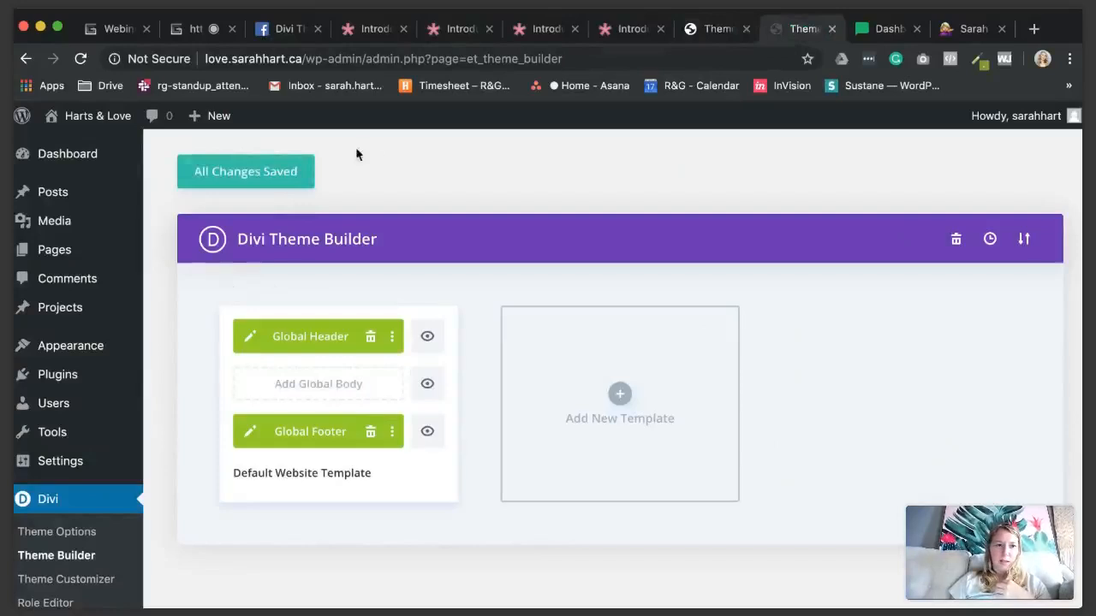
# Step: Add another page titled "Test page divi 4.0" and start building it from scratch in the Divi Builder, without inserting a row
pyautogui.moveTo(218, 120)
pyautogui.click(210, 194)
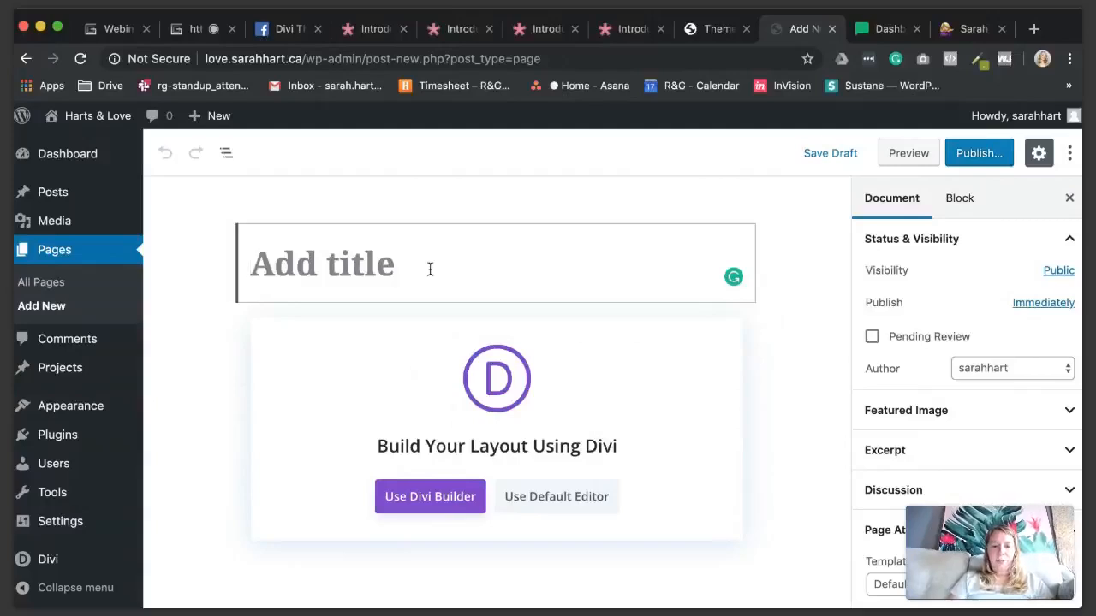
pyautogui.write('Text')
pyautogui.press('BackSpace')
pyautogui.press('BackSpace')
pyautogui.write('s')
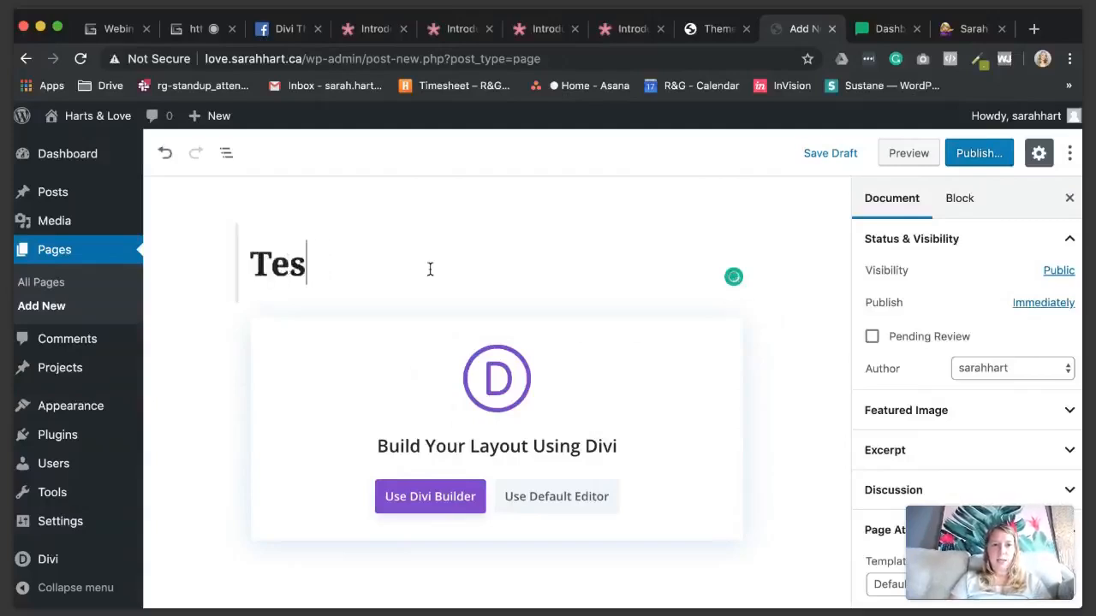
pyautogui.write('t pa')
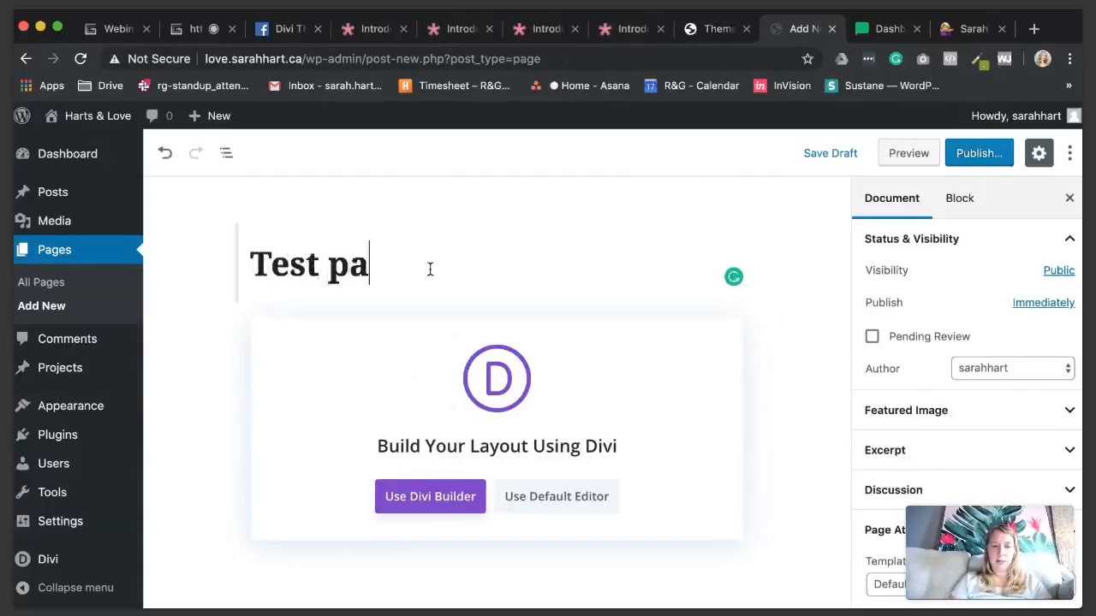
pyautogui.write('ge divi 4.0')
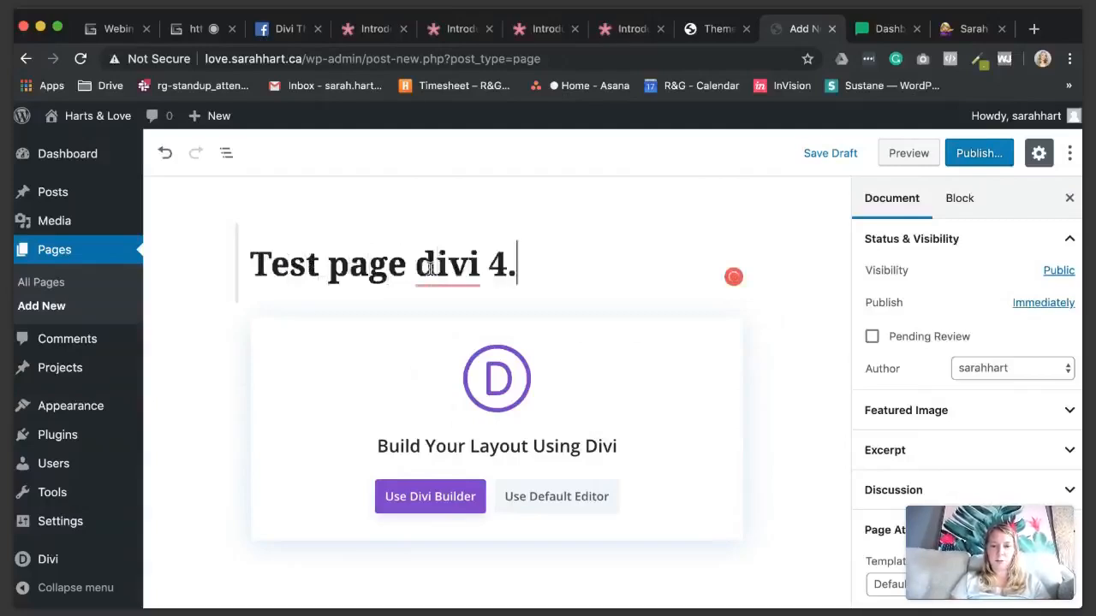
pyautogui.click(420, 494)
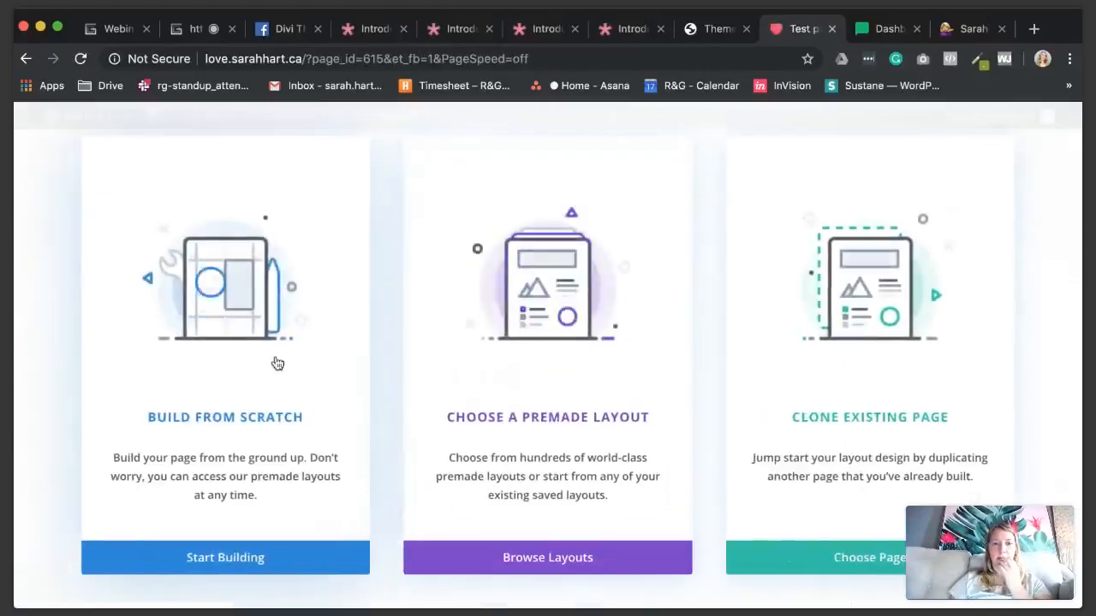
pyautogui.click(278, 363)
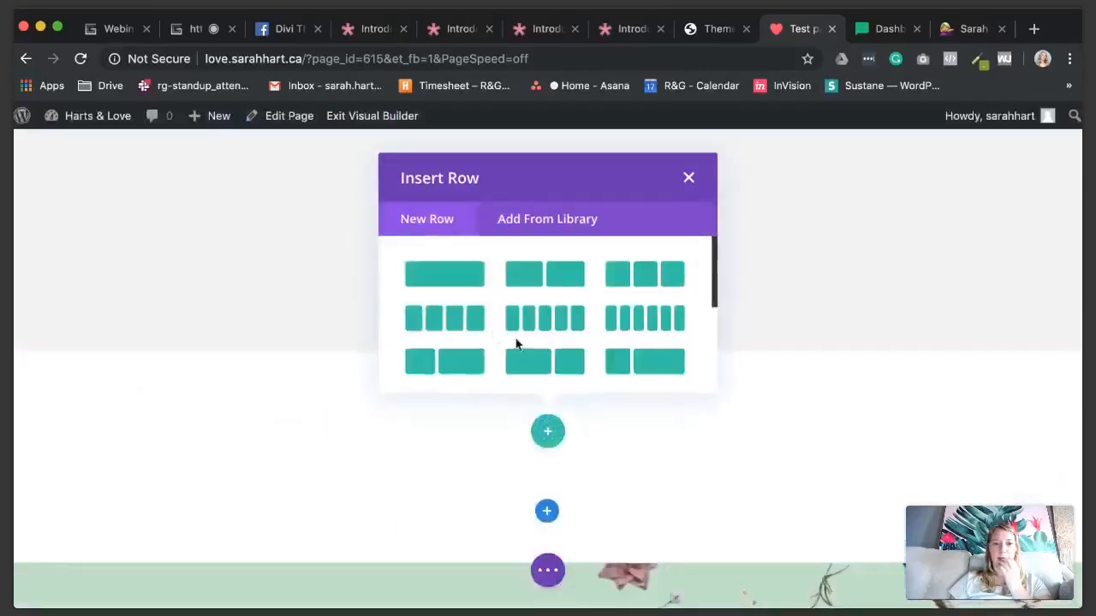
pyautogui.click(689, 181)
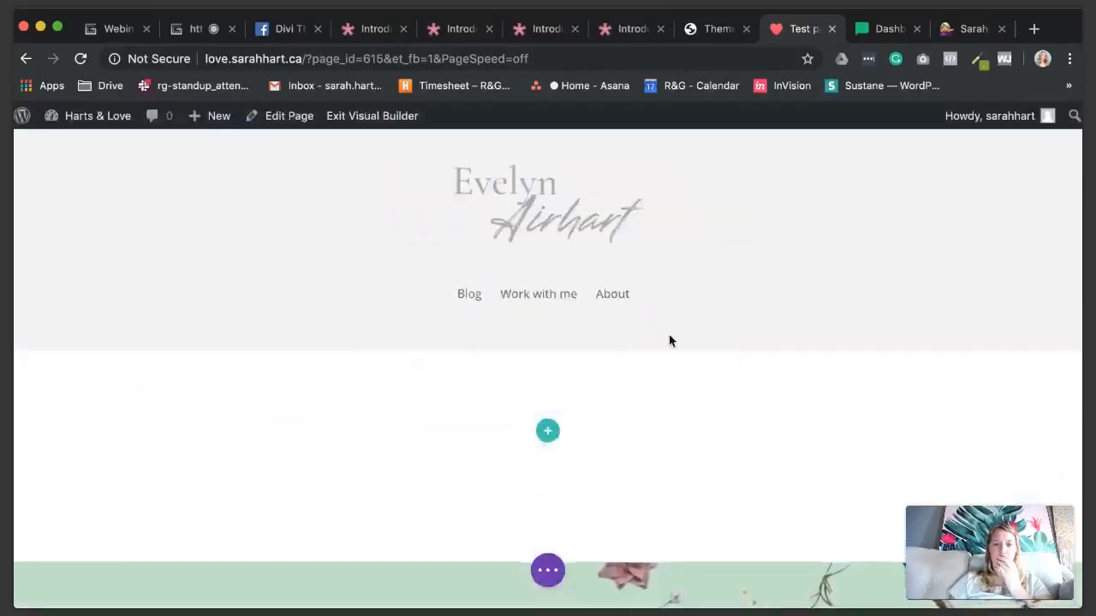
# Step: Examine how the global header, the empty content section, the quiz section and the footer fit together on the test page
pyautogui.scroll(-10, 670, 340)
pyautogui.scroll(10, 565, 450)
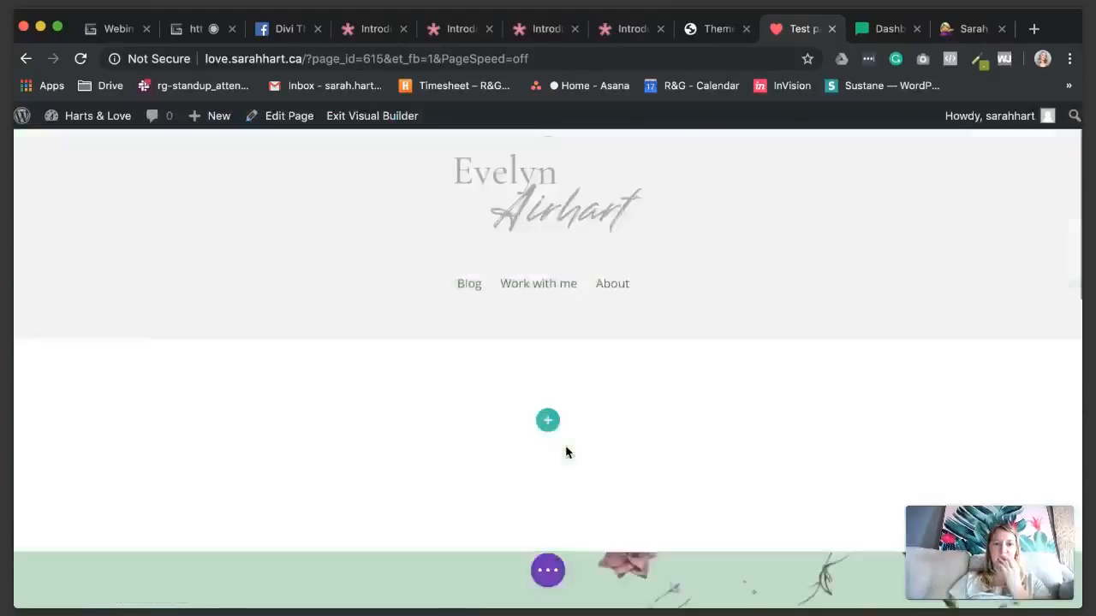
pyautogui.scroll(-10, 673, 272)
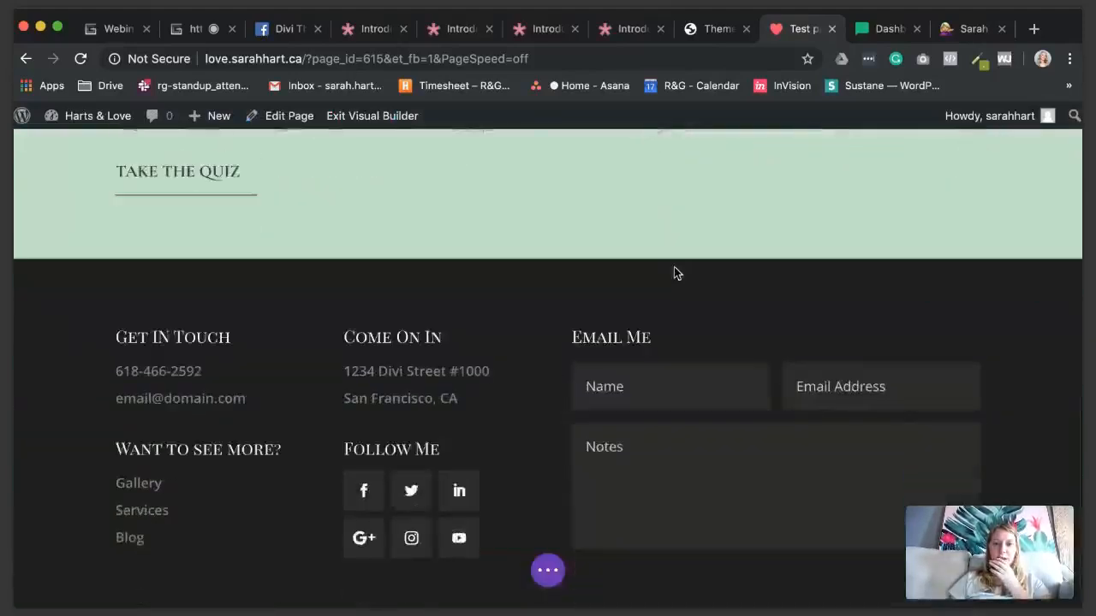
pyautogui.scroll(10, 673, 273)
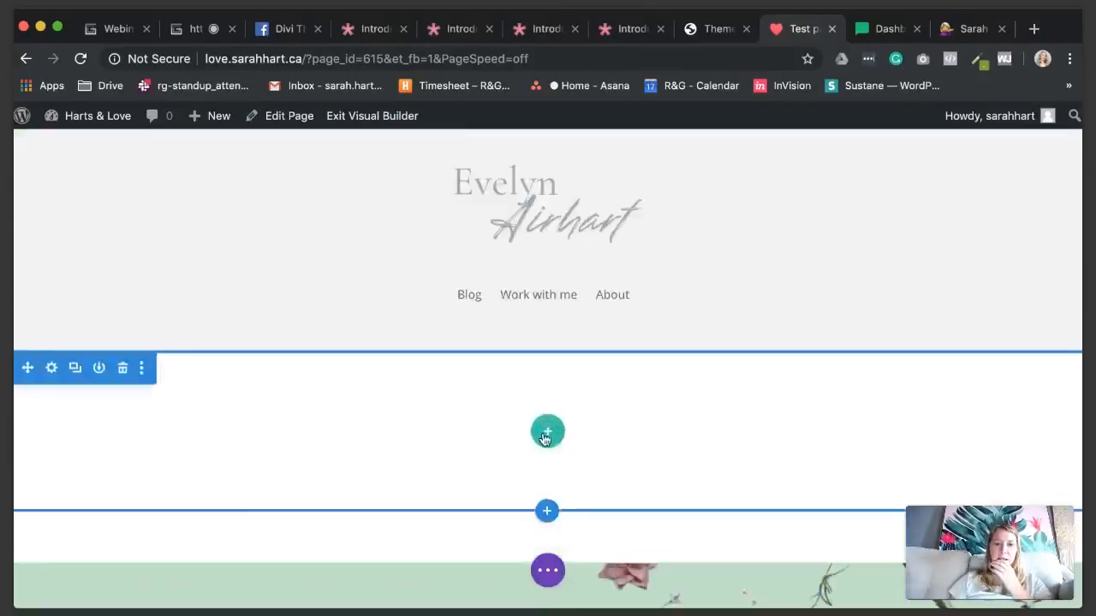
pyautogui.scroll(-6, 568, 434)
pyautogui.scroll(10, 568, 438)
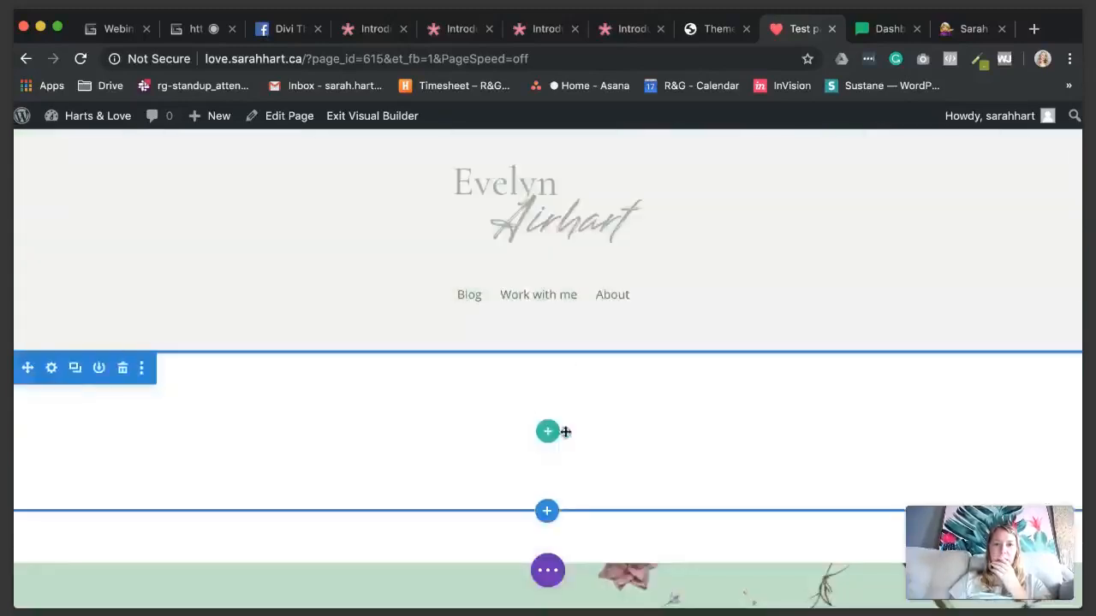
pyautogui.scroll(-5, 565, 431)
pyautogui.scroll(-5, 655, 410)
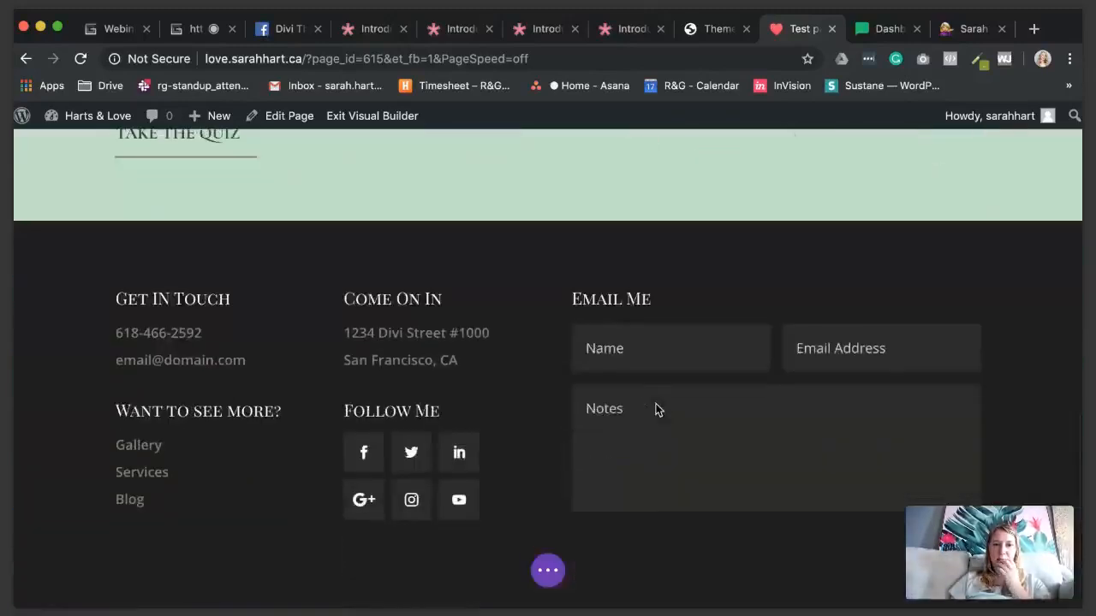
pyautogui.scroll(2, 526, 393)
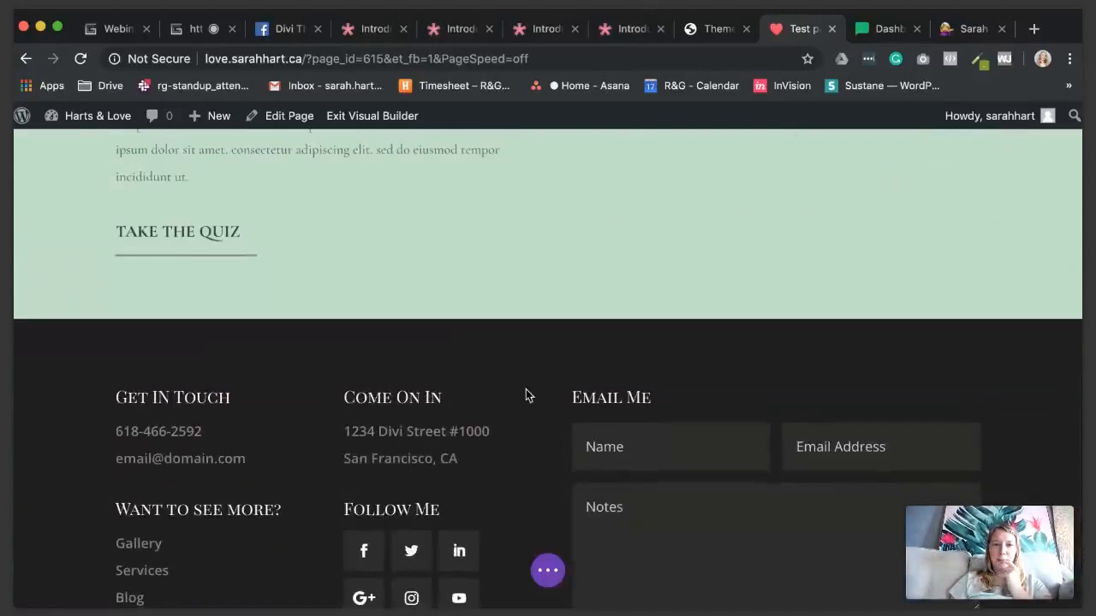
pyautogui.scroll(-1, 525, 392)
pyautogui.scroll(2, 518, 237)
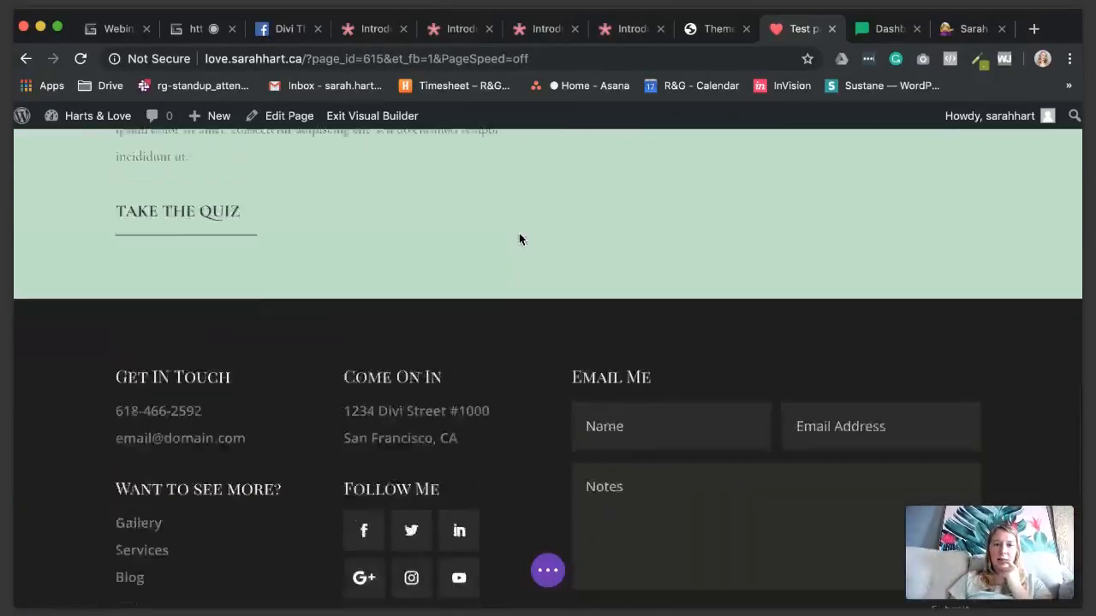
pyautogui.scroll(2, 518, 238)
pyautogui.scroll(-4, 394, 384)
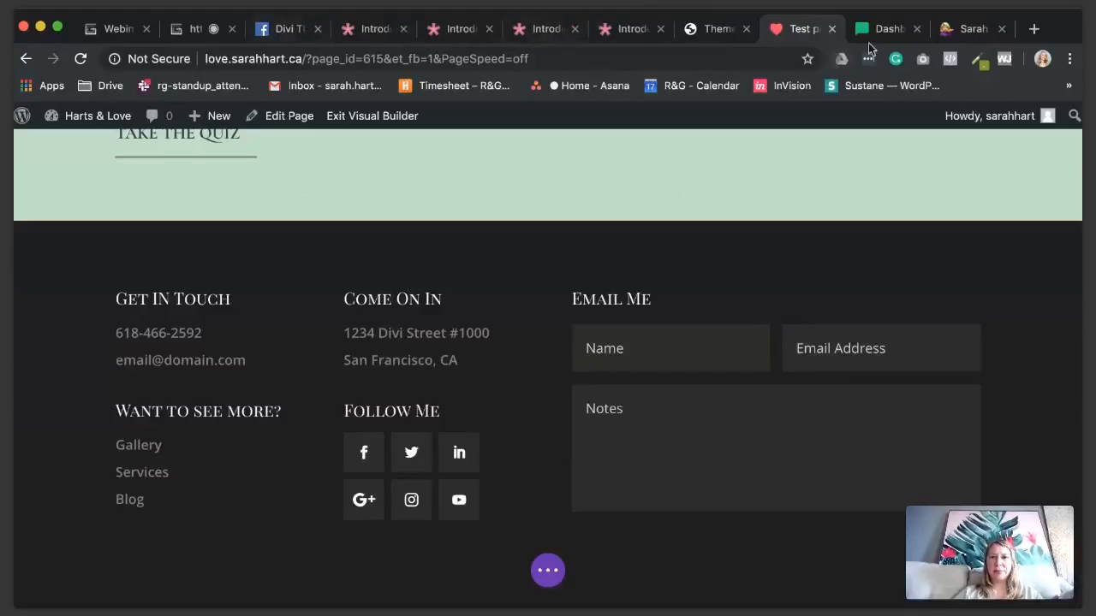
# Step: Reload the Theme Builder and start building a global body for the Default Website Template
pyautogui.click(709, 31)
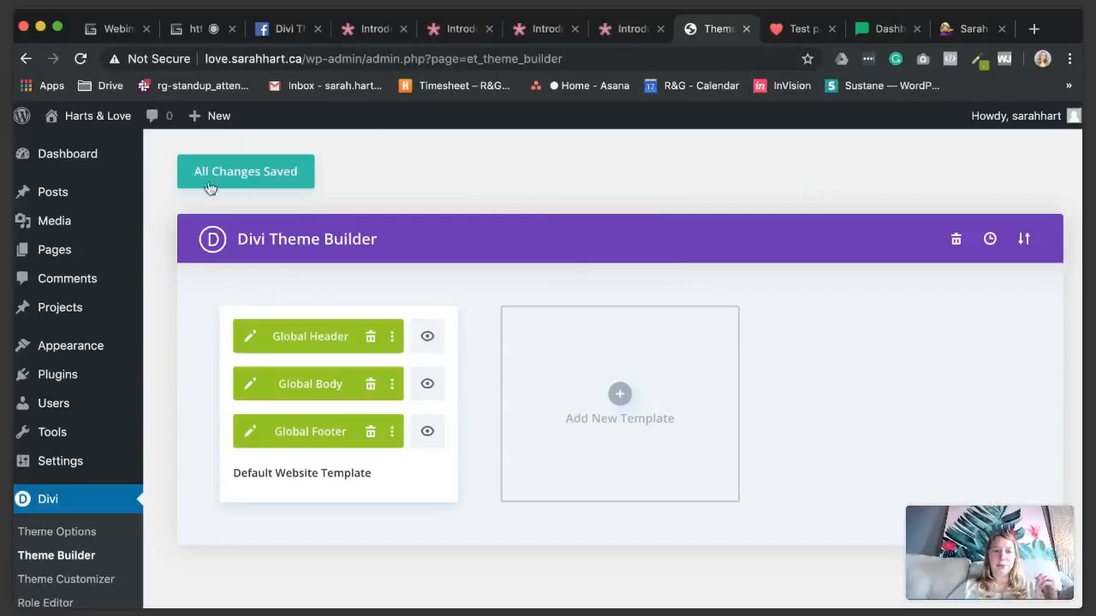
pyautogui.click(81, 59)
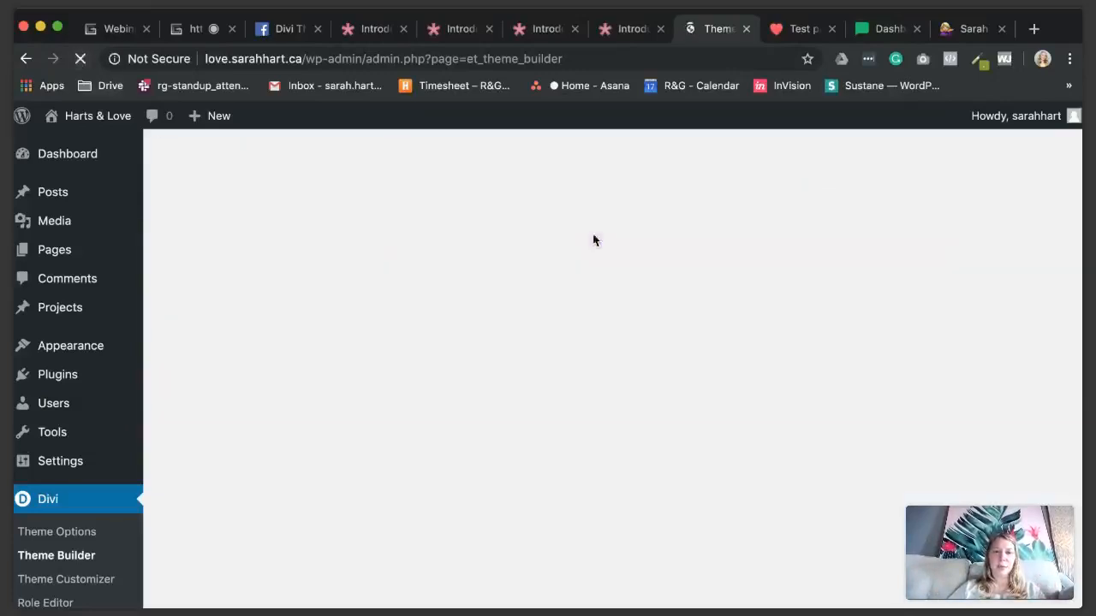
pyautogui.click(314, 391)
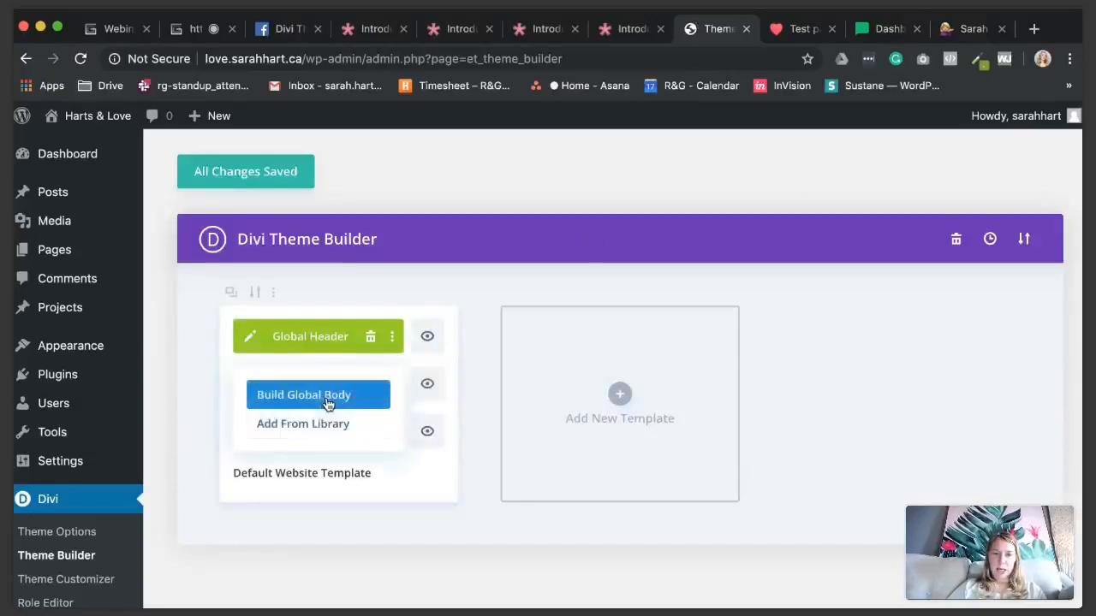
pyautogui.click(328, 404)
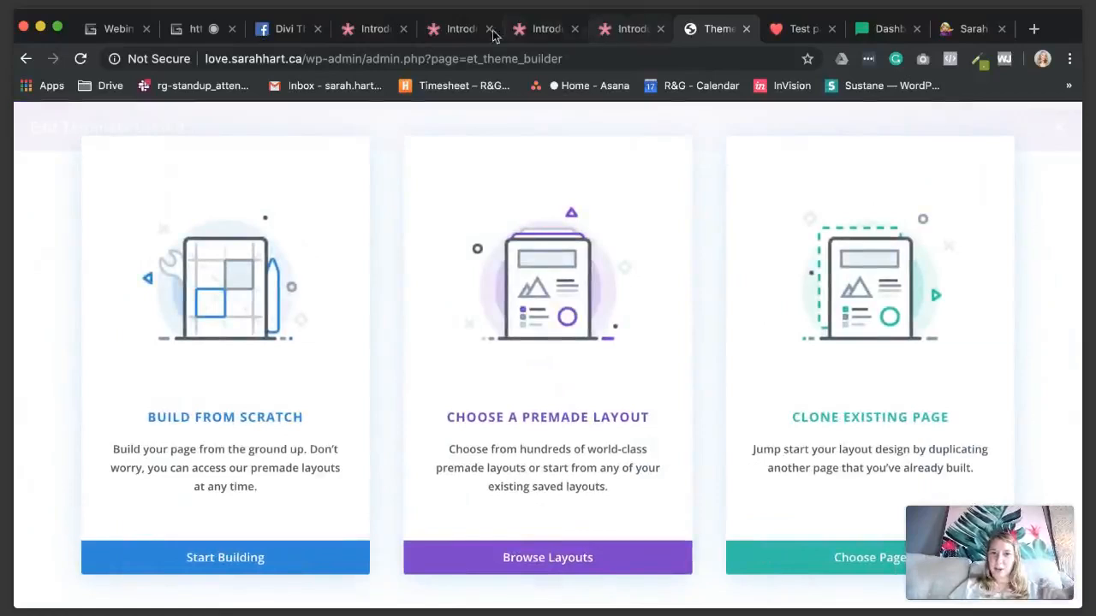
# Step: Examine the Divi 4.0 release article's sections on custom headers and footers, template portability, category pages and dynamic content
pyautogui.click(455, 30)
pyautogui.click(374, 30)
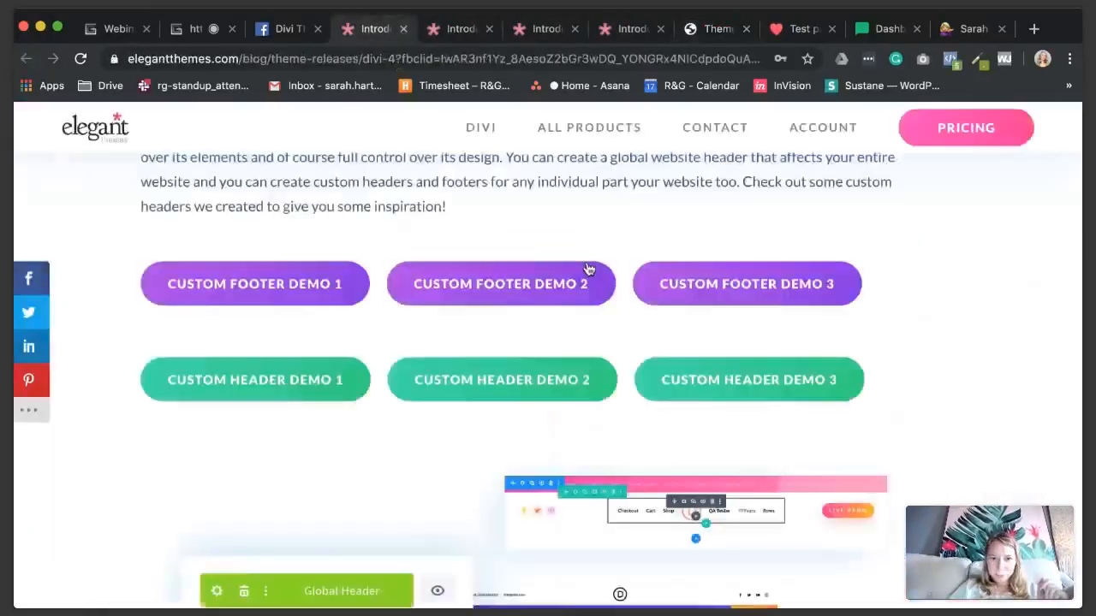
pyautogui.scroll(-5, 587, 268)
pyautogui.scroll(5, 587, 268)
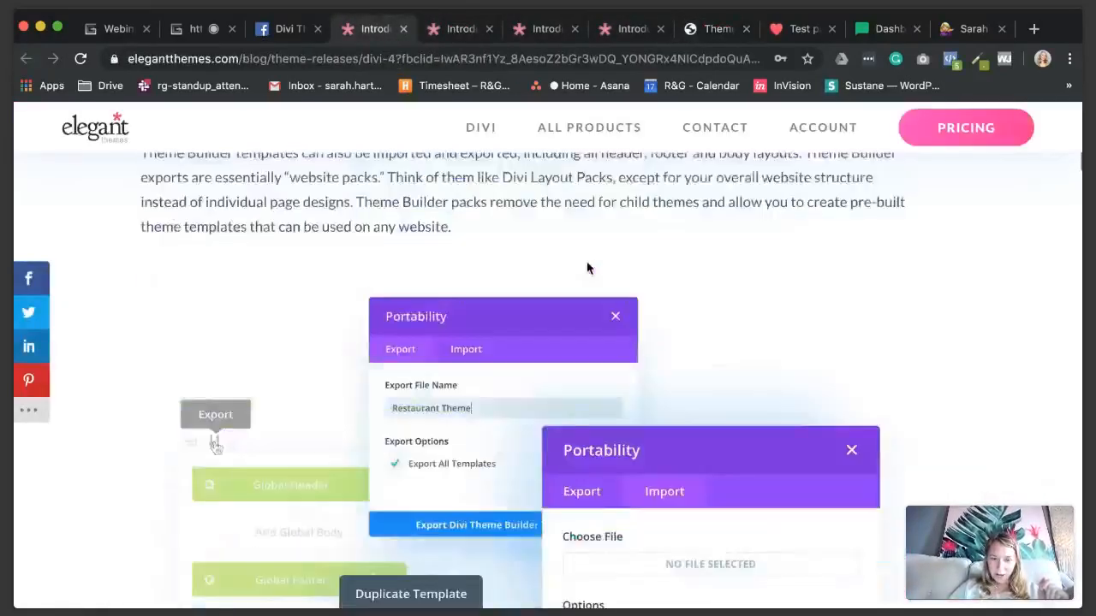
pyautogui.scroll(-6, 587, 268)
pyautogui.scroll(3, 586, 261)
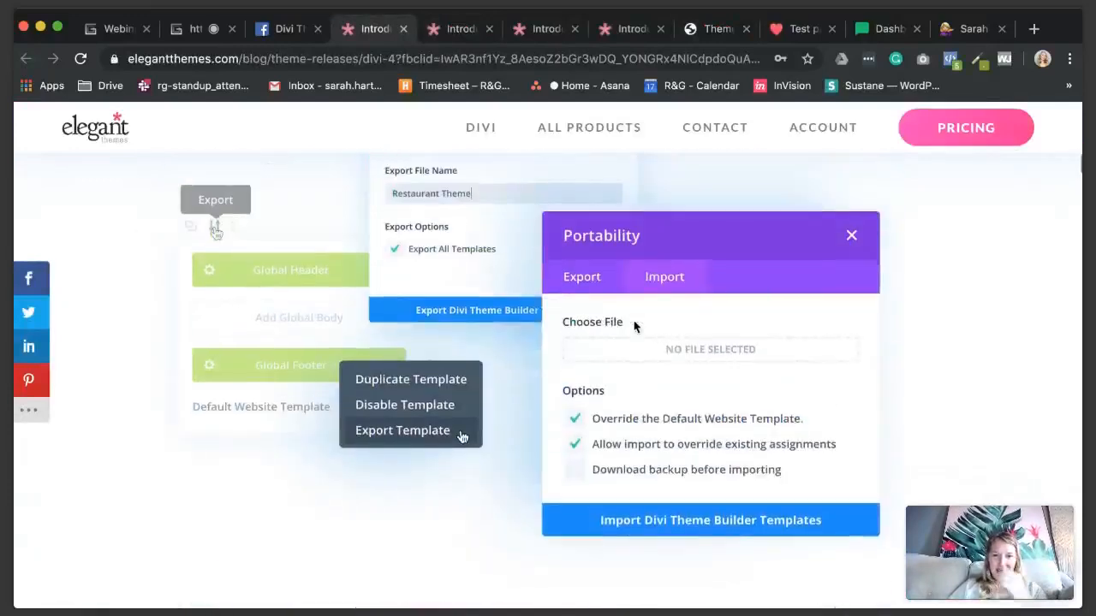
pyautogui.scroll(-5, 633, 325)
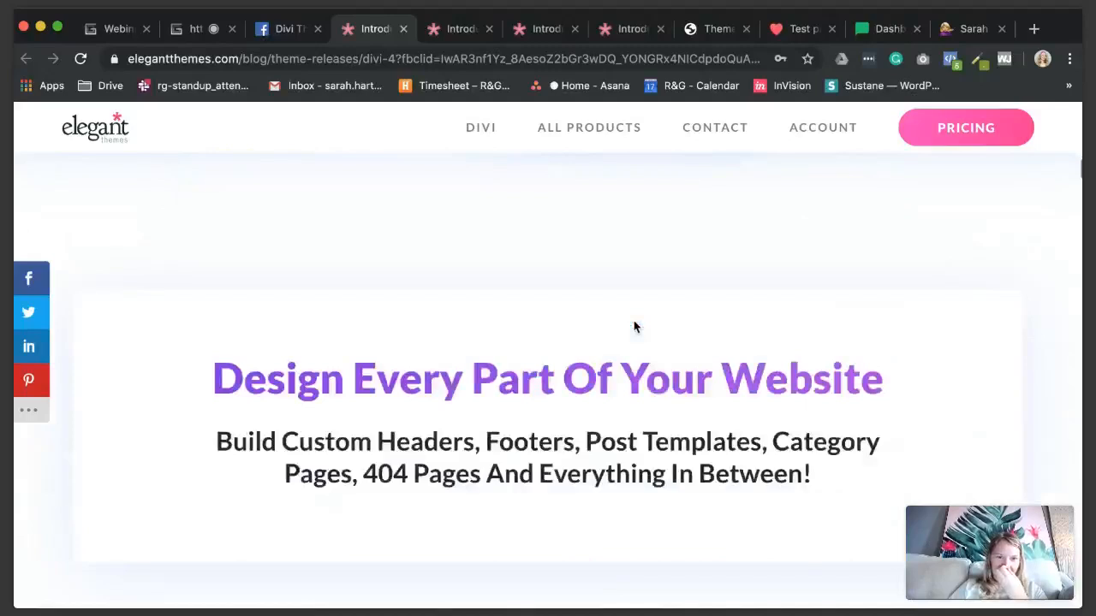
pyautogui.scroll(-3, 634, 326)
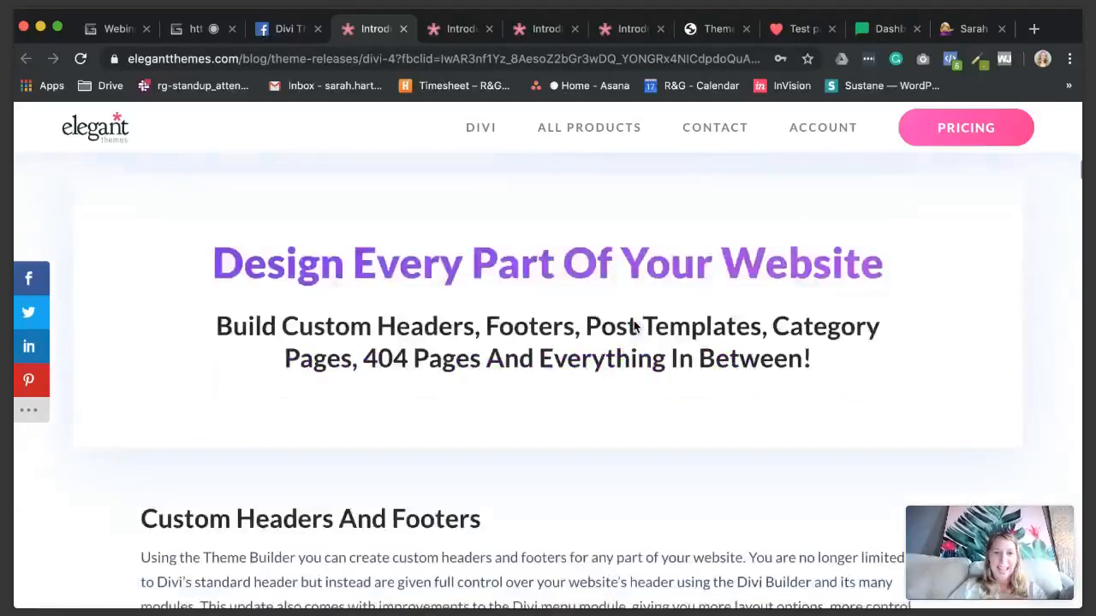
pyautogui.scroll(-10, 633, 326)
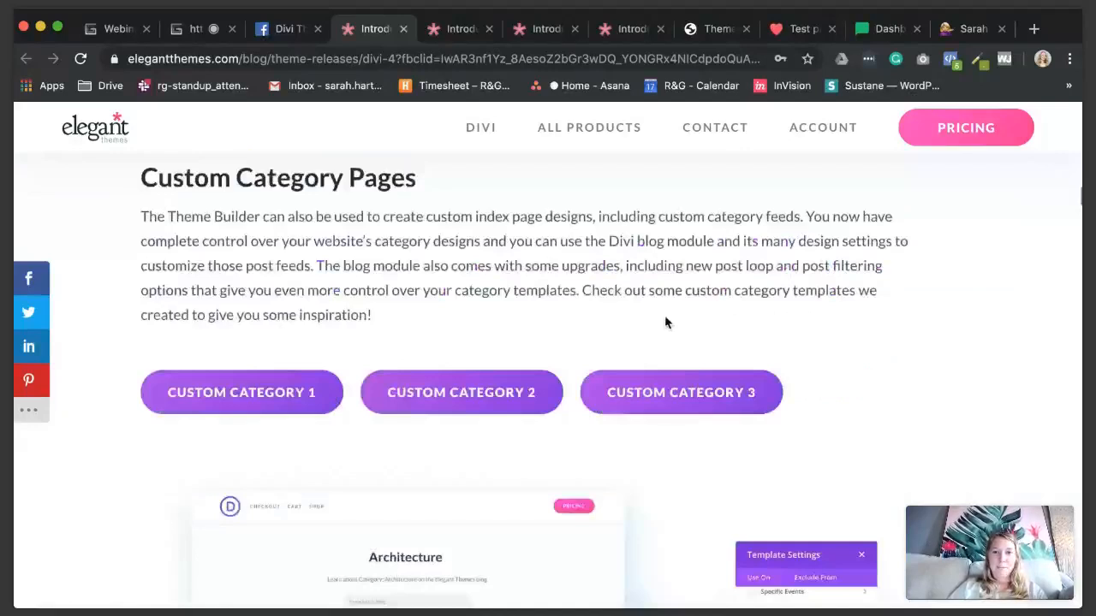
pyautogui.scroll(-5, 666, 322)
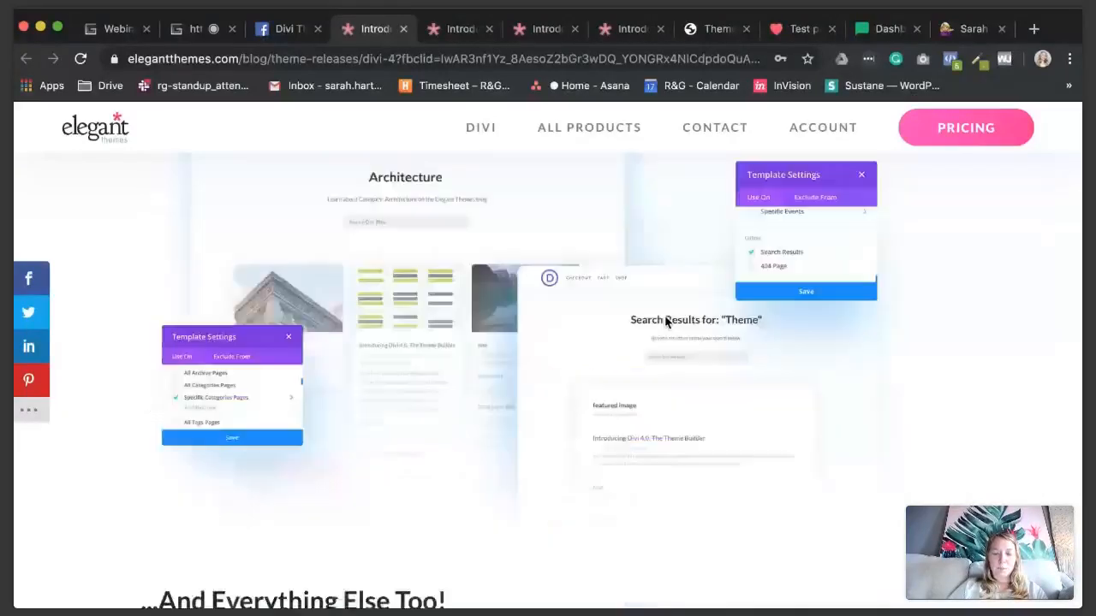
pyautogui.scroll(-1, 666, 322)
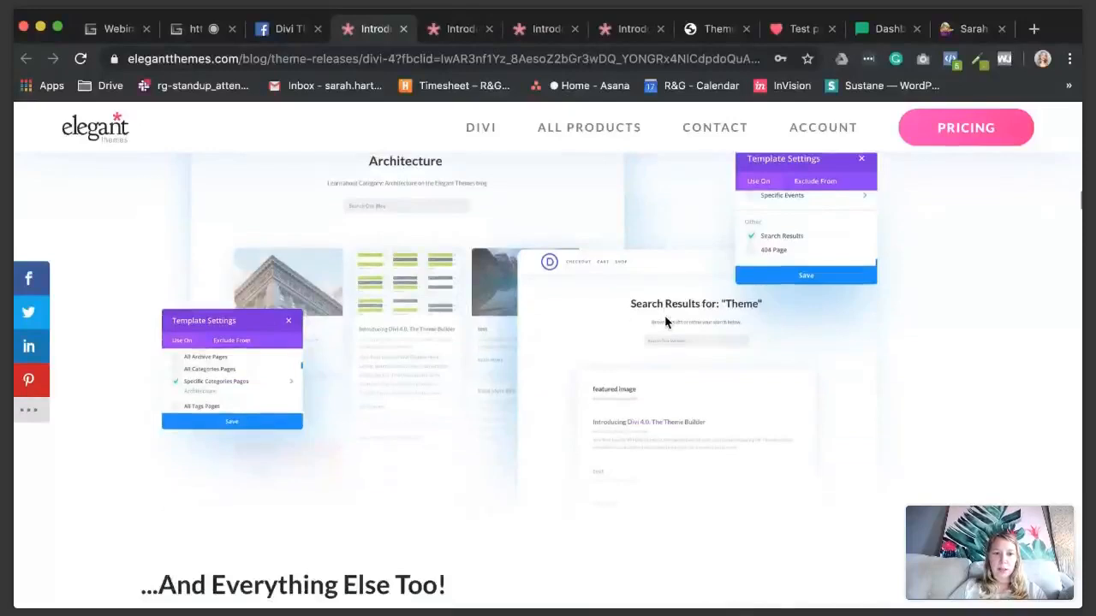
pyautogui.scroll(-10, 666, 322)
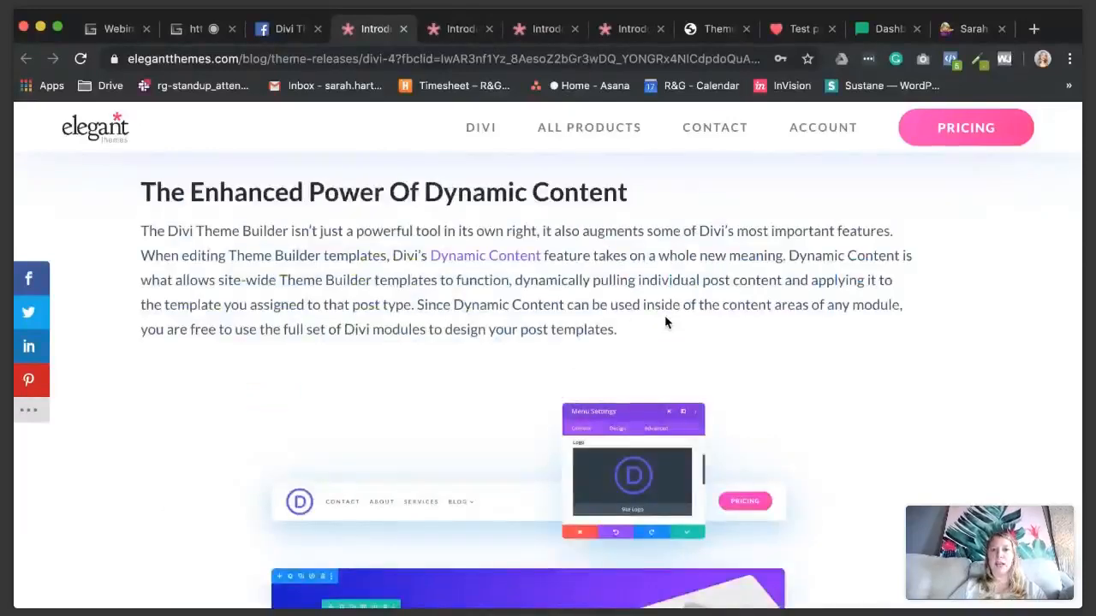
# Step: Return to the Theme Builder, build the global body from scratch and add a one-column row containing a Text module
pyautogui.click(715, 31)
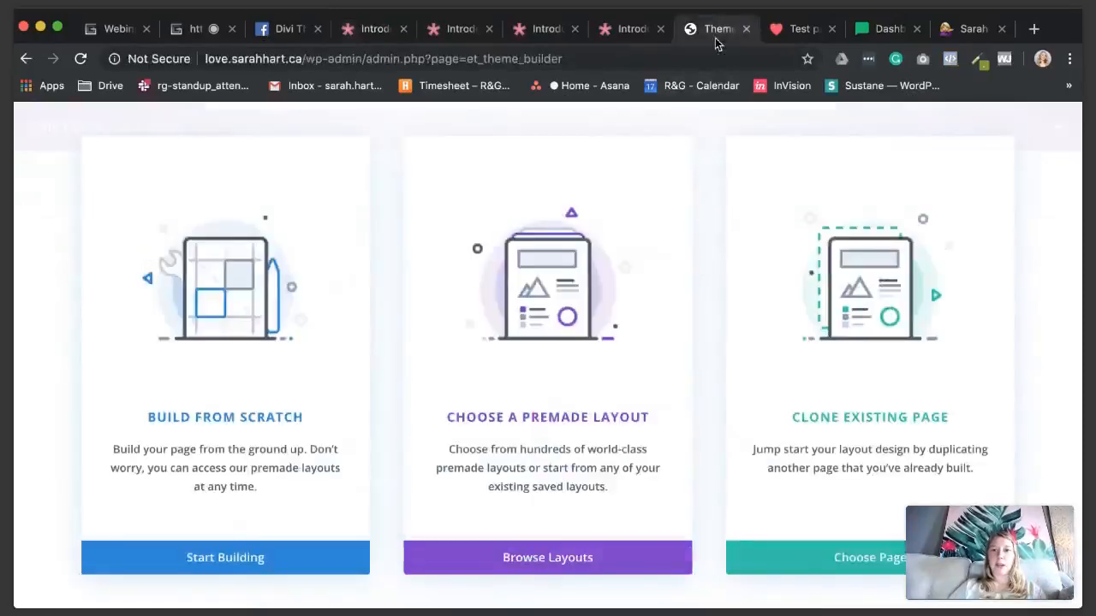
pyautogui.click(313, 247)
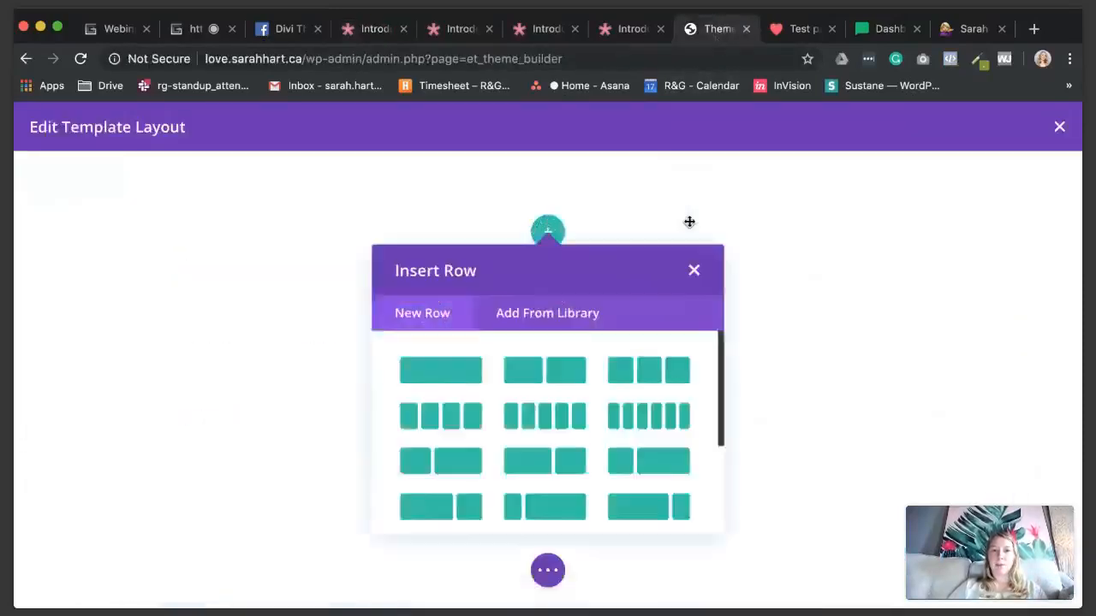
pyautogui.click(690, 268)
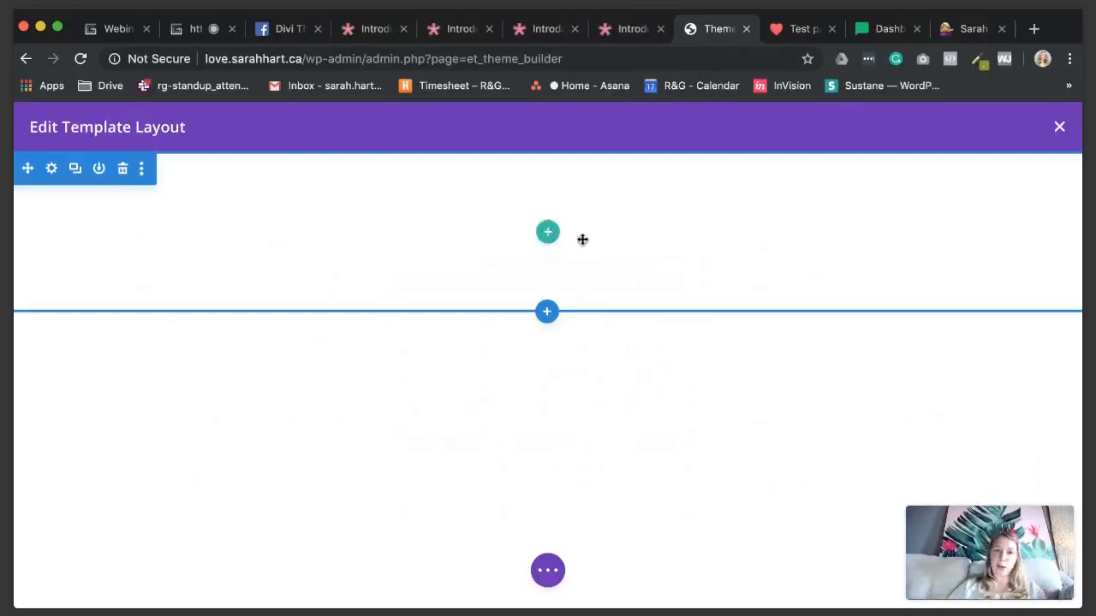
pyautogui.click(556, 244)
pyautogui.click(433, 366)
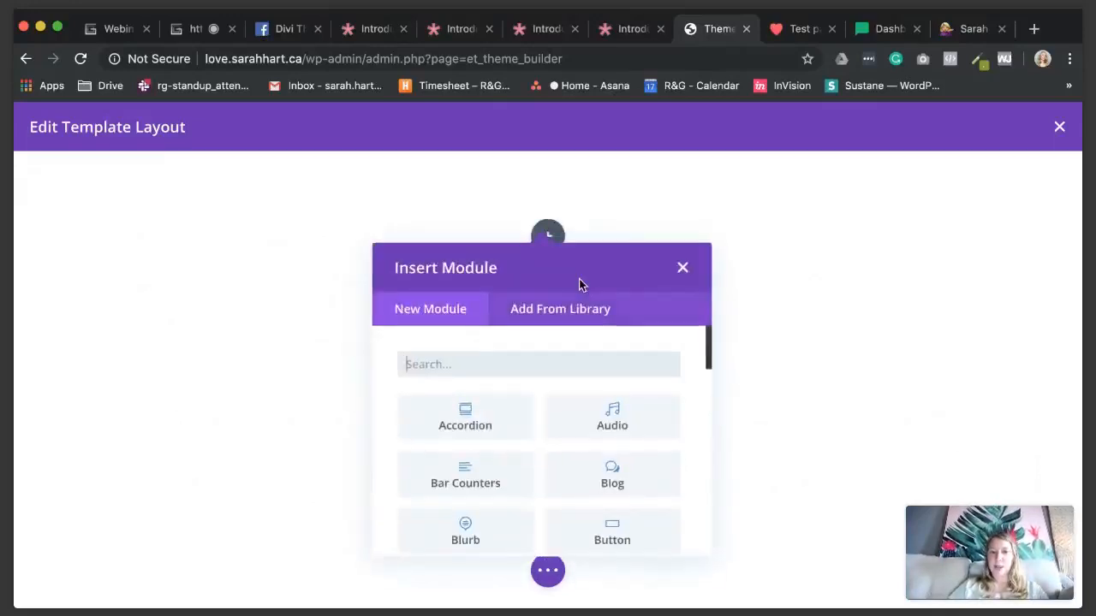
pyautogui.write('text')
pyautogui.click(502, 411)
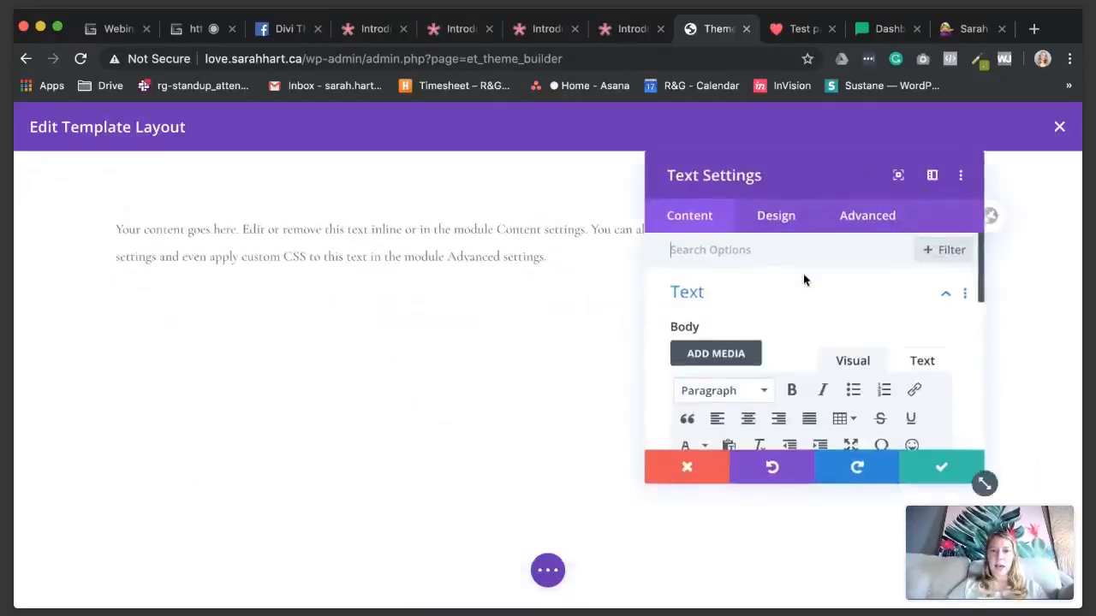
# Step: Set the Text module's body to the dynamic Site Title
pyautogui.scroll(-5, 804, 280)
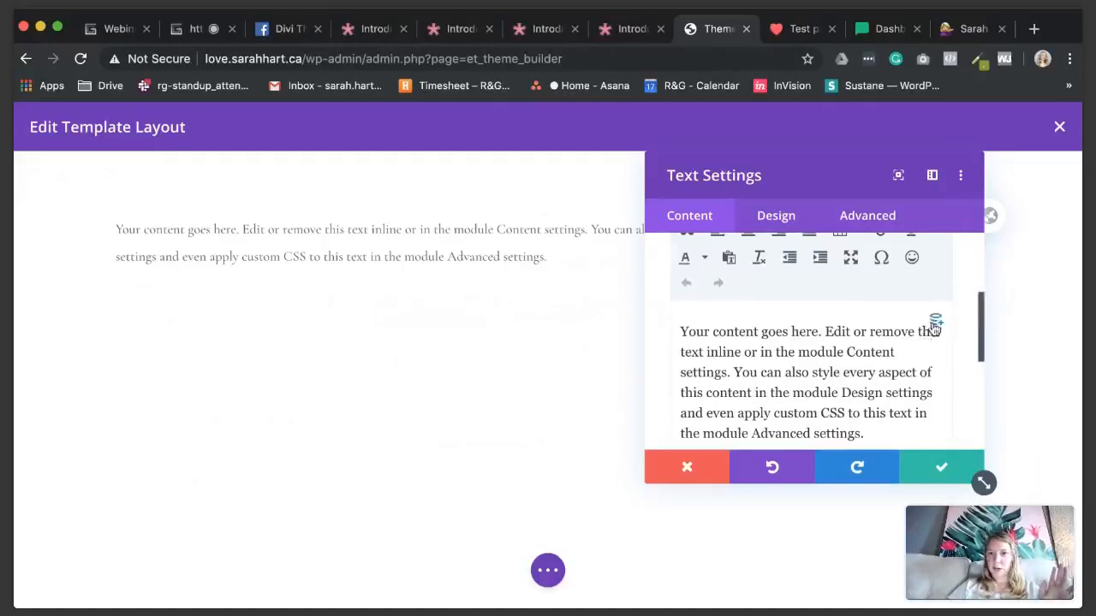
pyautogui.click(936, 329)
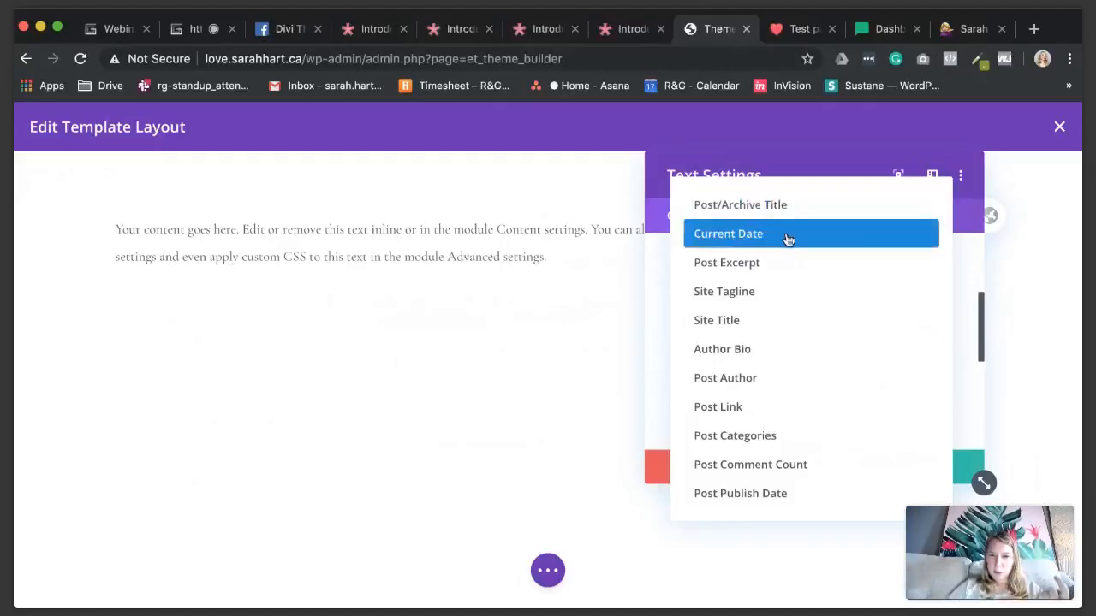
pyautogui.click(767, 323)
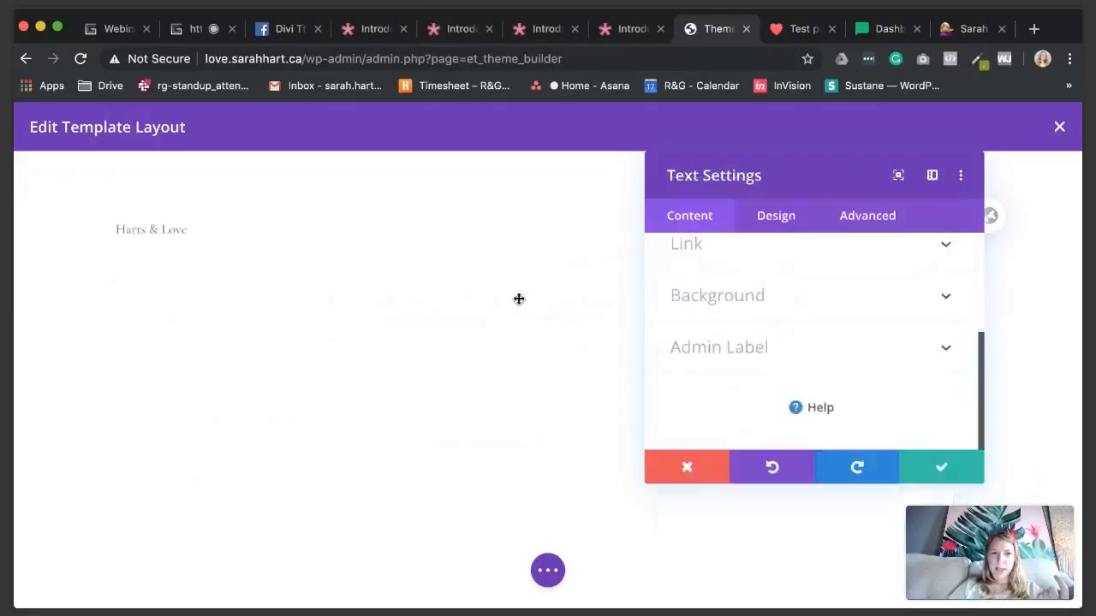
# Step: Replace the Site Title in the Text module's body with the dynamic Post/Archive Title
pyautogui.scroll(5, 896, 313)
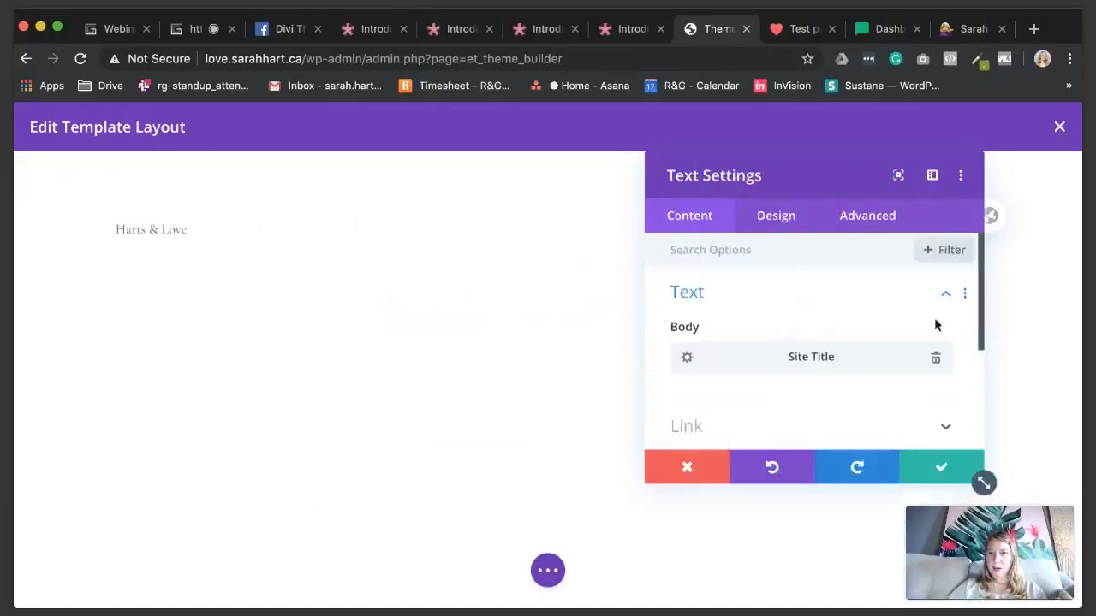
pyautogui.click(937, 360)
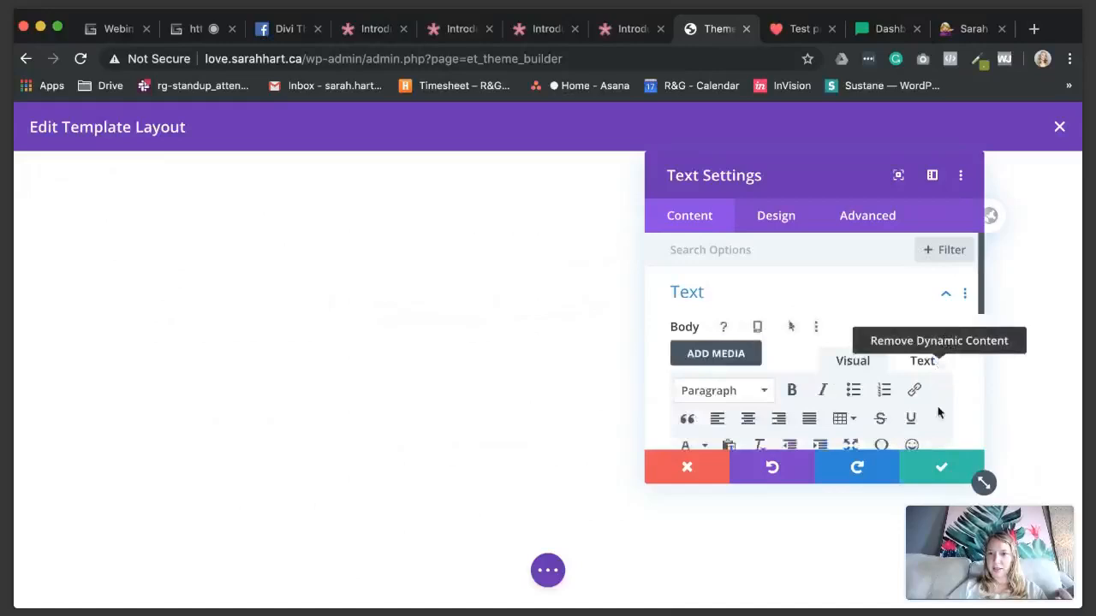
pyautogui.scroll(-3, 939, 407)
pyautogui.click(939, 395)
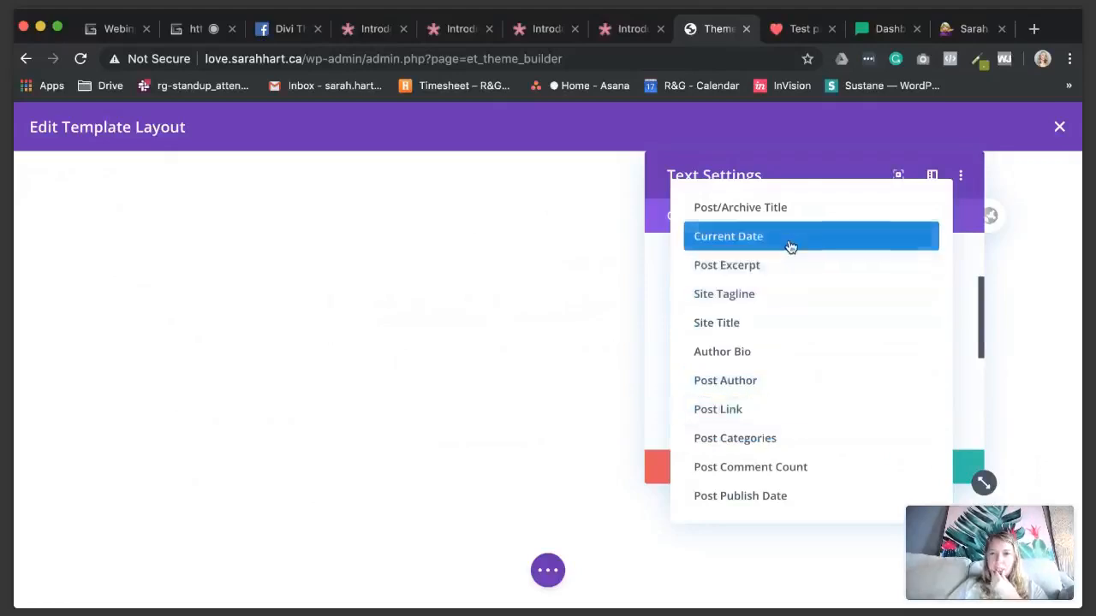
pyautogui.click(797, 210)
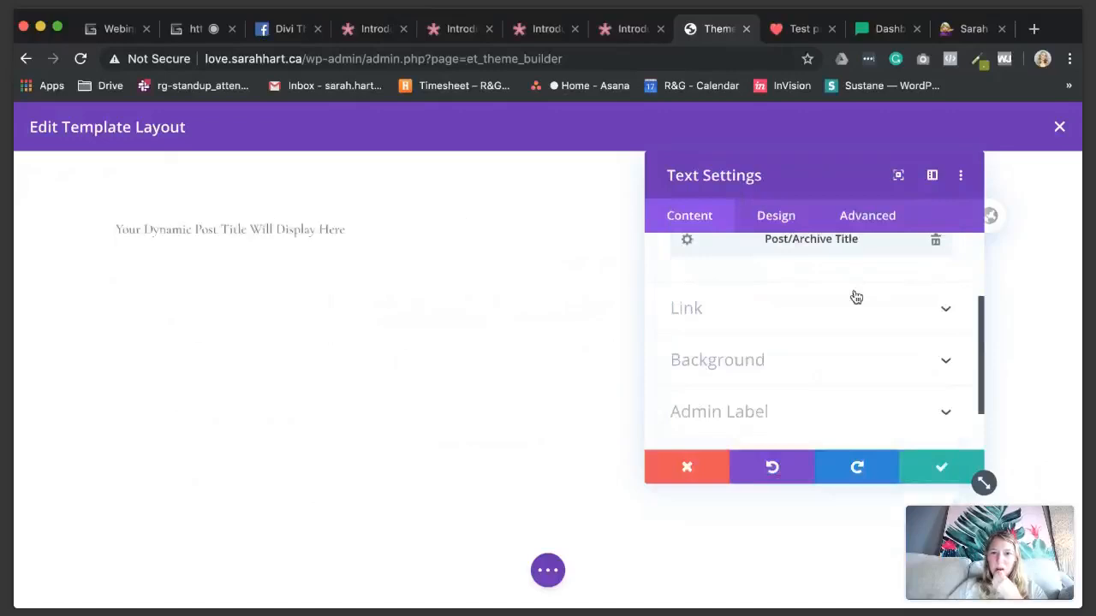
# Step: Remove the dynamic Post/Archive Title from the Text module and discard the module's setting changes
pyautogui.scroll(1, 941, 308)
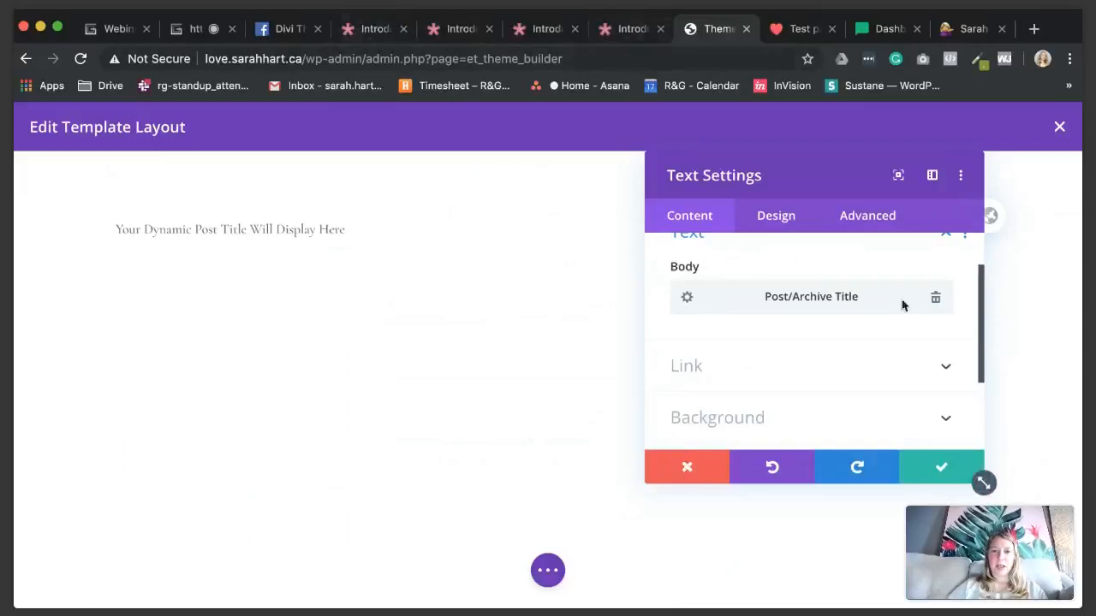
pyautogui.click(934, 297)
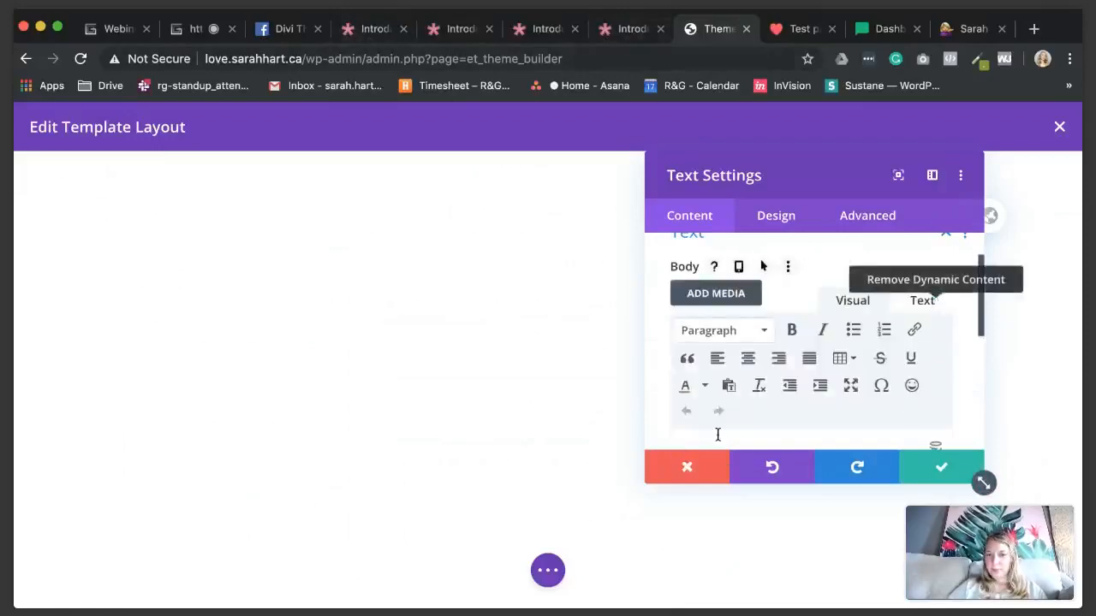
pyautogui.click(691, 465)
# Step: Save and exit the template layout and delete the global body from the Default Website Template
pyautogui.click(1060, 127)
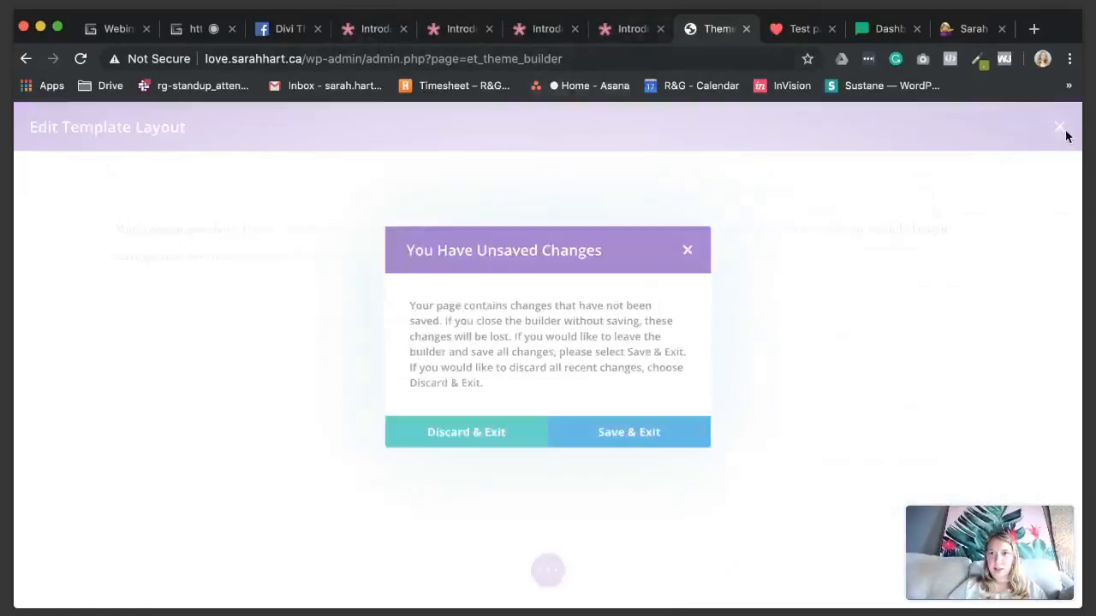
pyautogui.click(586, 423)
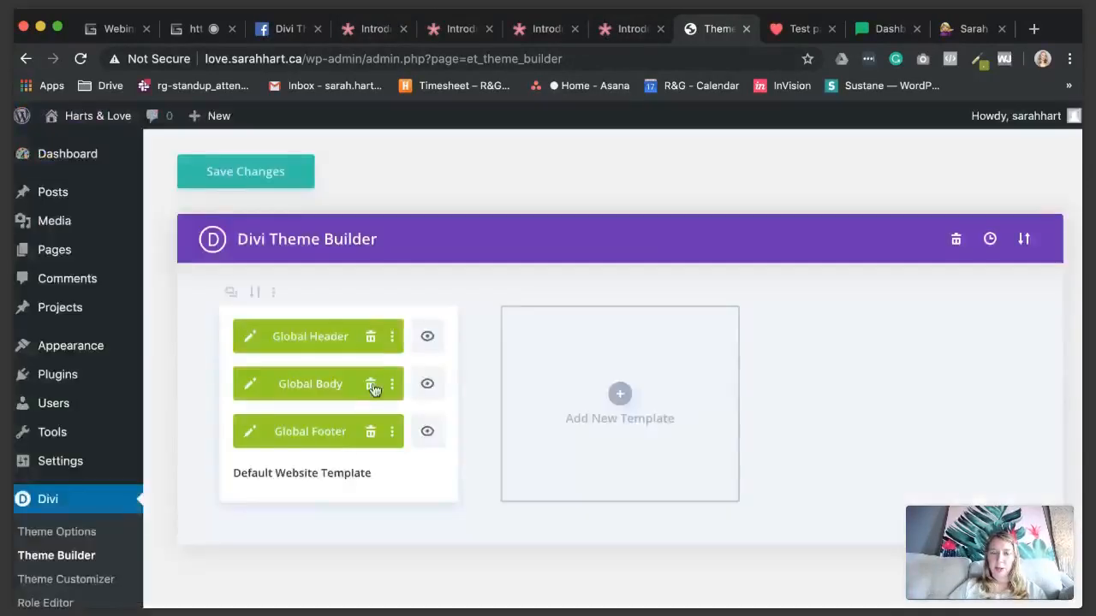
pyautogui.click(370, 384)
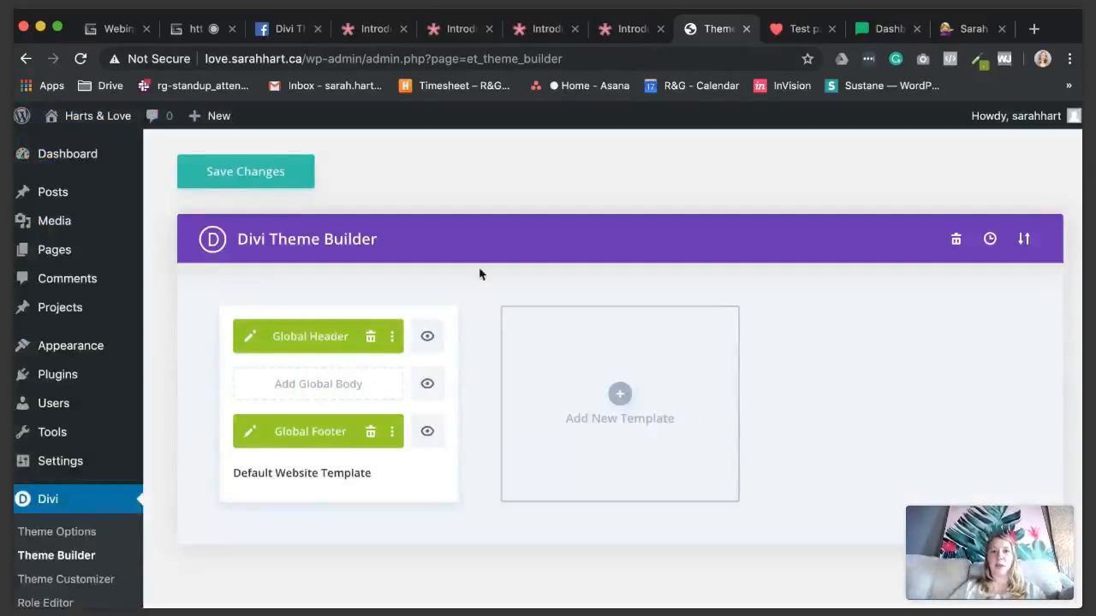
# Step: Check the attendee messages in the WebinarJam chat and return to the Theme Builder
pyautogui.click(191, 29)
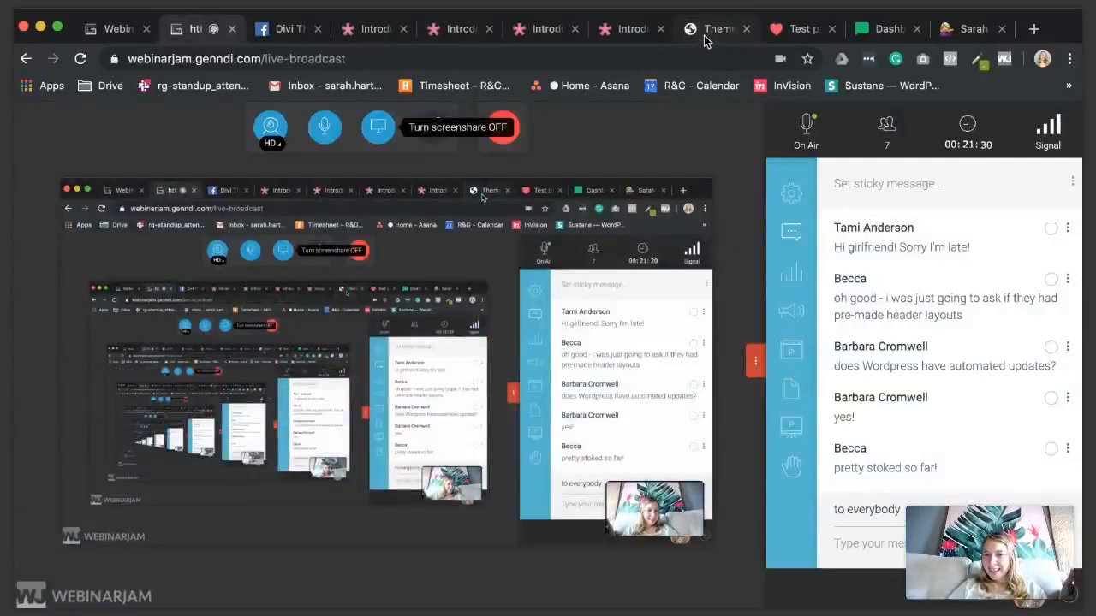
pyautogui.click(704, 32)
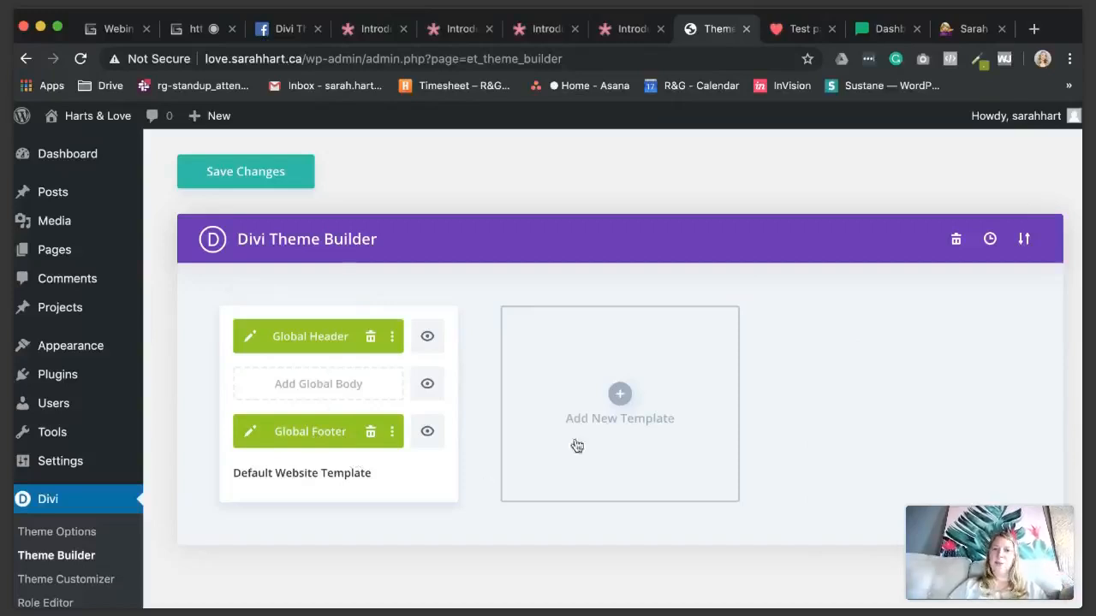
# Step: Create a new template used on the 404 Page and delete its global footer
pyautogui.click(630, 396)
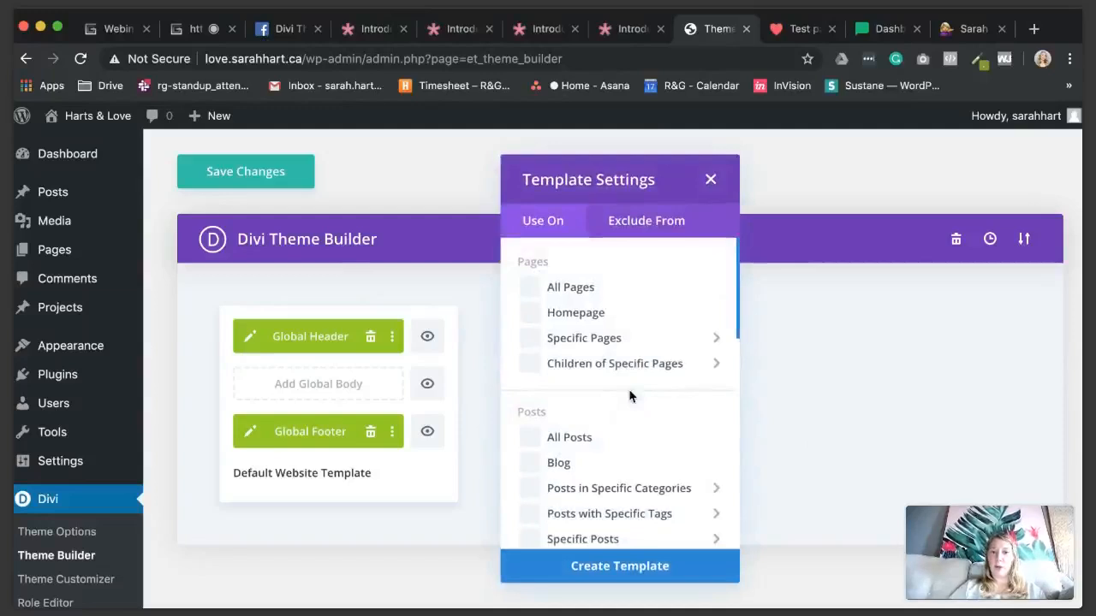
pyautogui.scroll(-1, 630, 395)
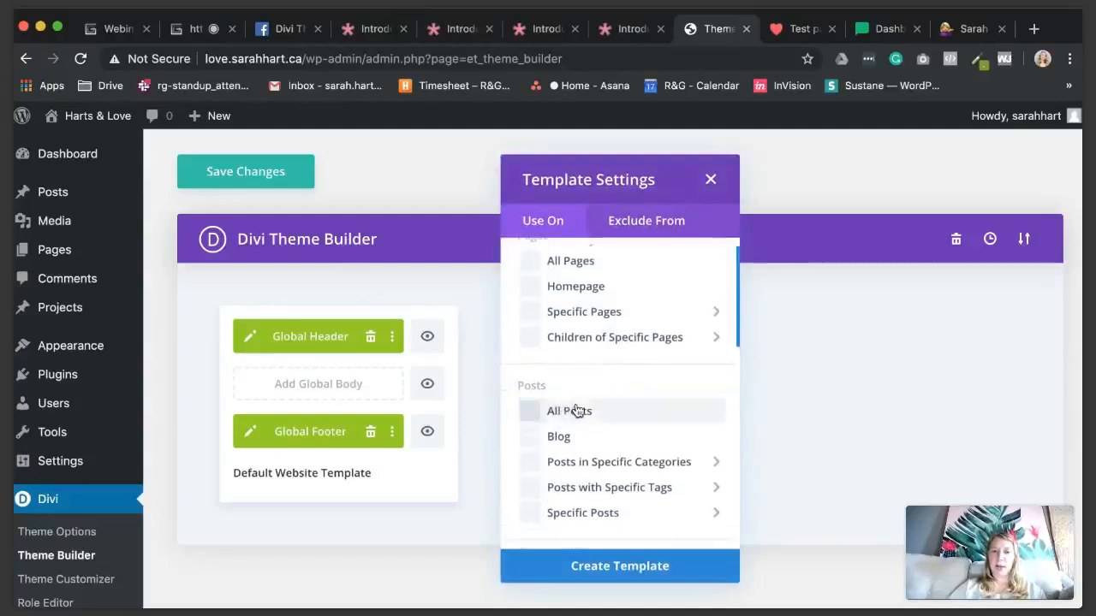
pyautogui.scroll(-1, 599, 402)
pyautogui.scroll(-1, 631, 398)
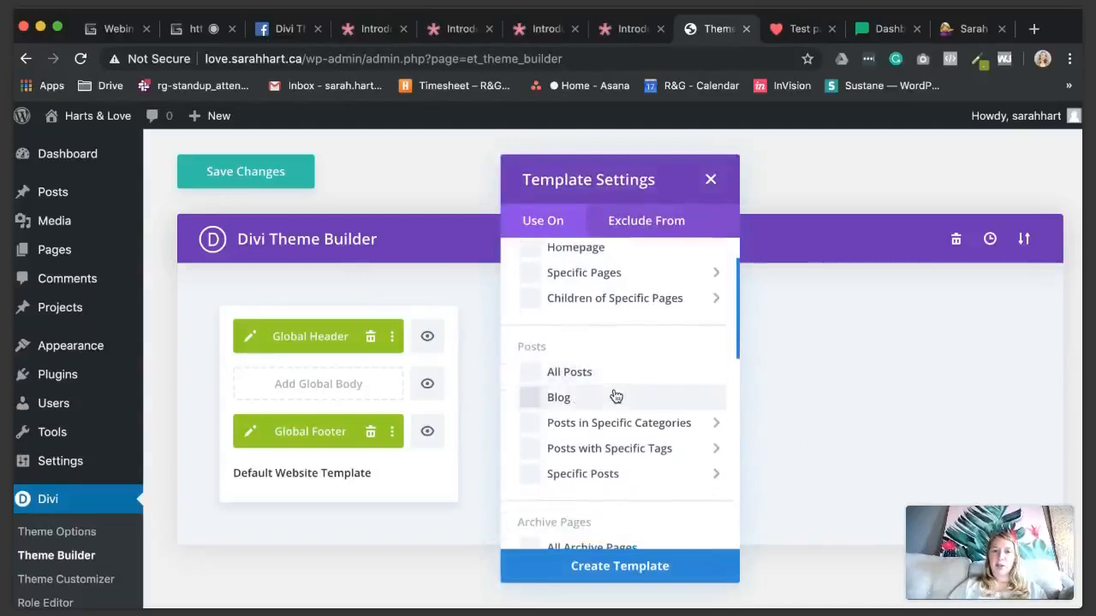
pyautogui.scroll(-3, 616, 396)
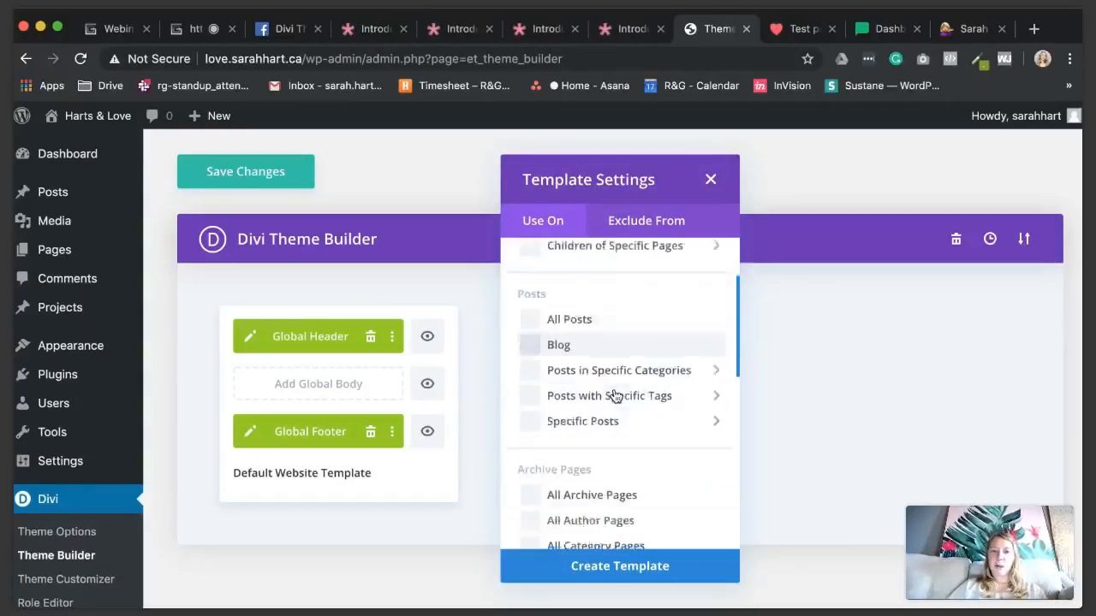
pyautogui.scroll(-15, 665, 423)
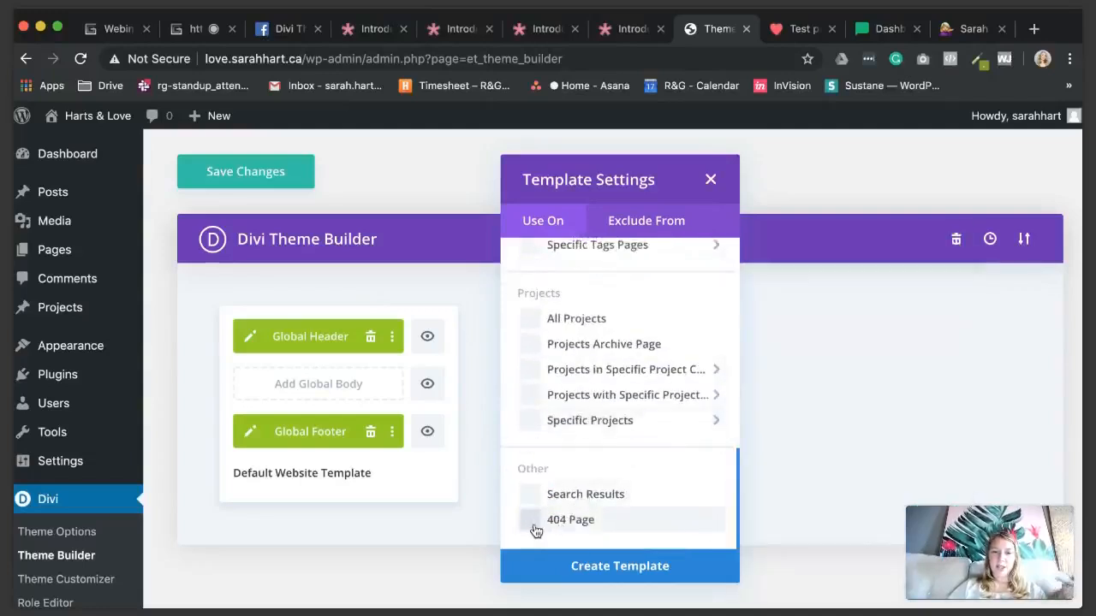
pyautogui.click(638, 565)
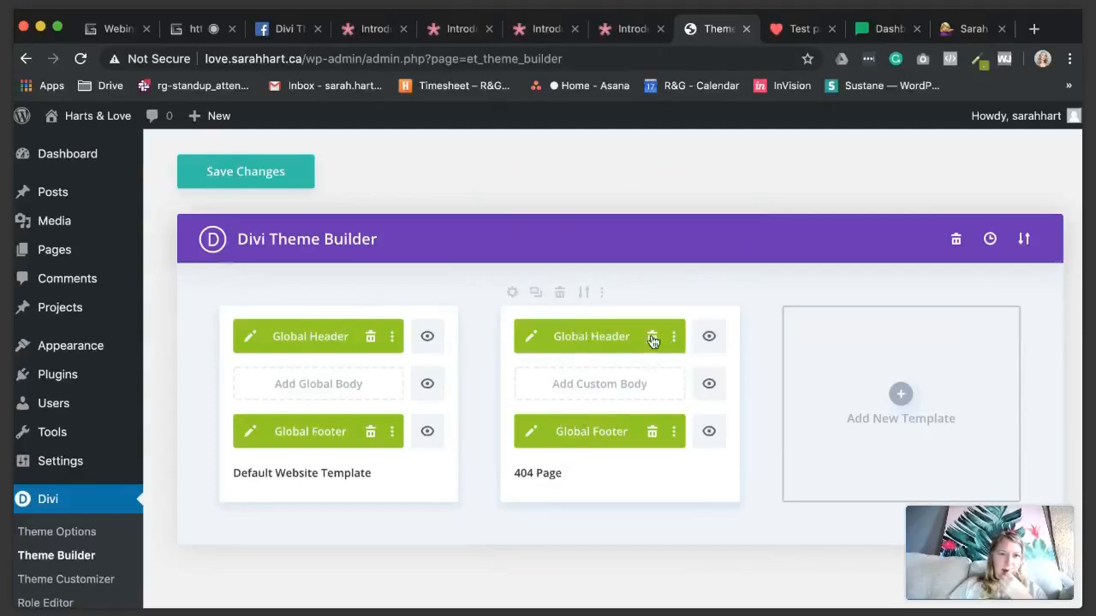
pyautogui.click(653, 431)
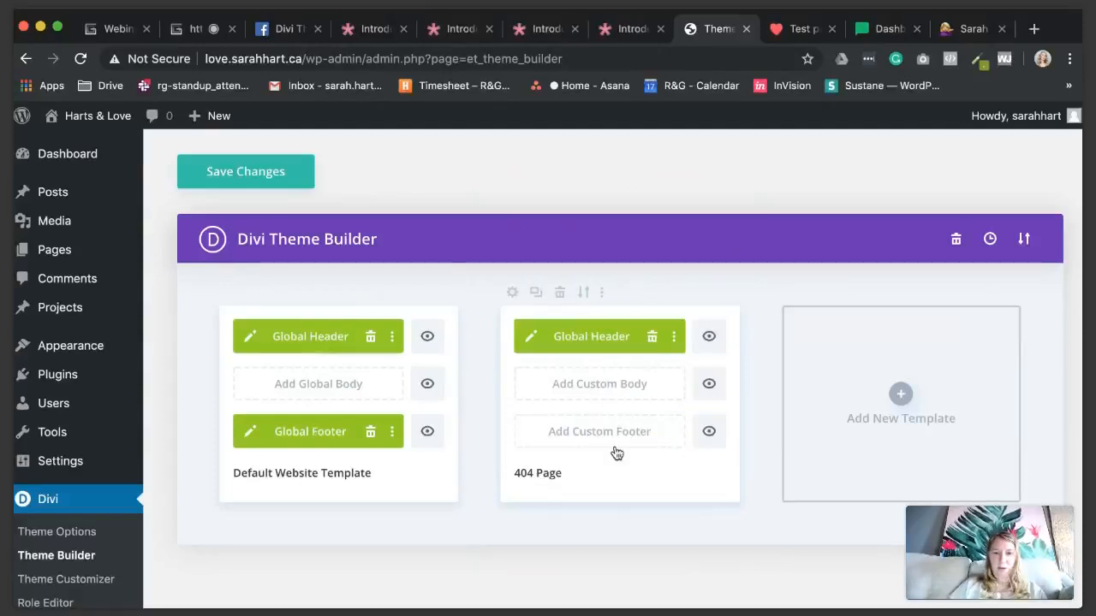
# Step: Undo the deletion of the 404 Page template's global footer
pyautogui.hotkey('ctrl', 'z')
pyautogui.click(609, 390)
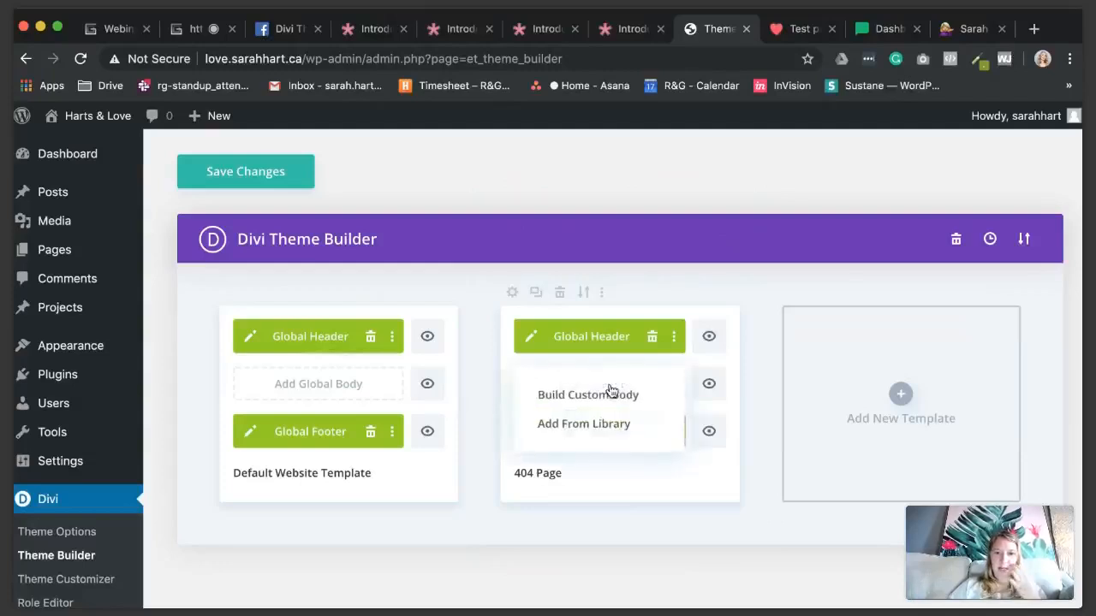
pyautogui.click(743, 333)
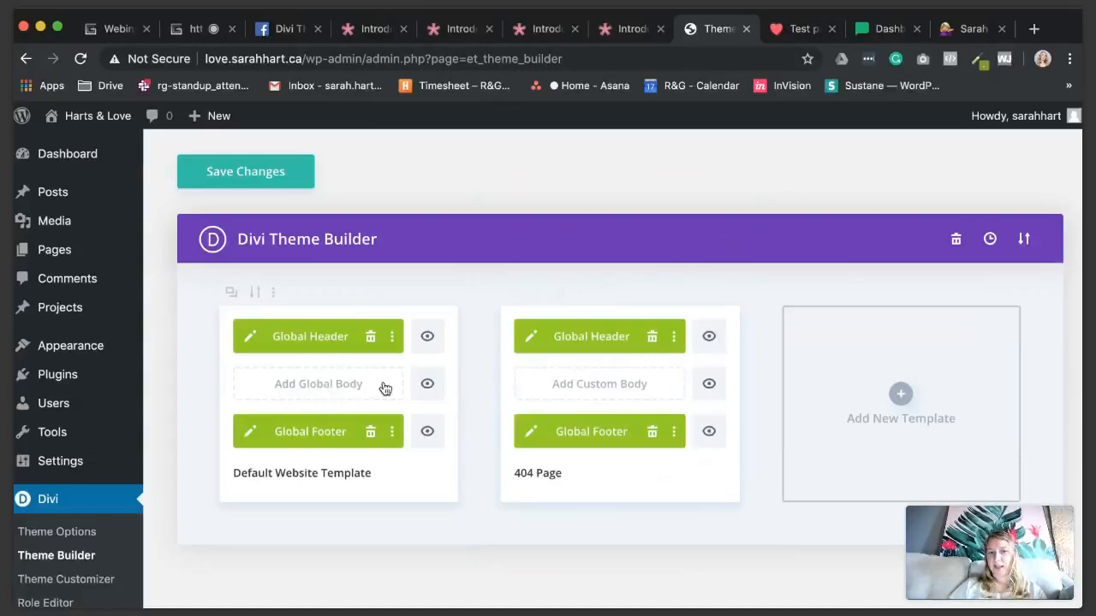
# Step: Build a custom body from scratch for the 404 Page template with a one-column row containing a Text module
pyautogui.click(626, 387)
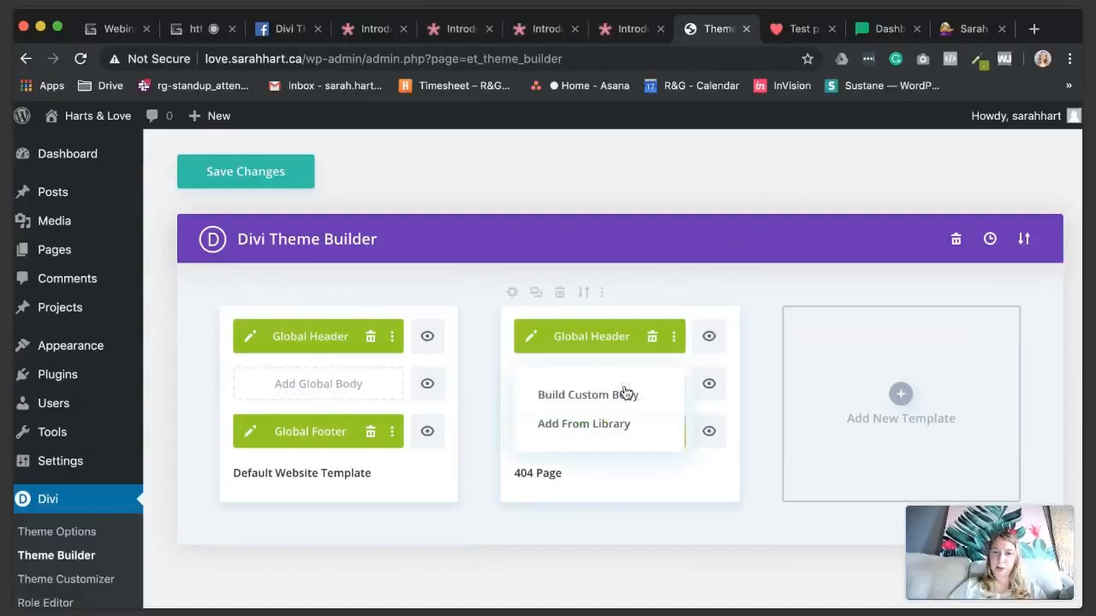
pyautogui.click(624, 401)
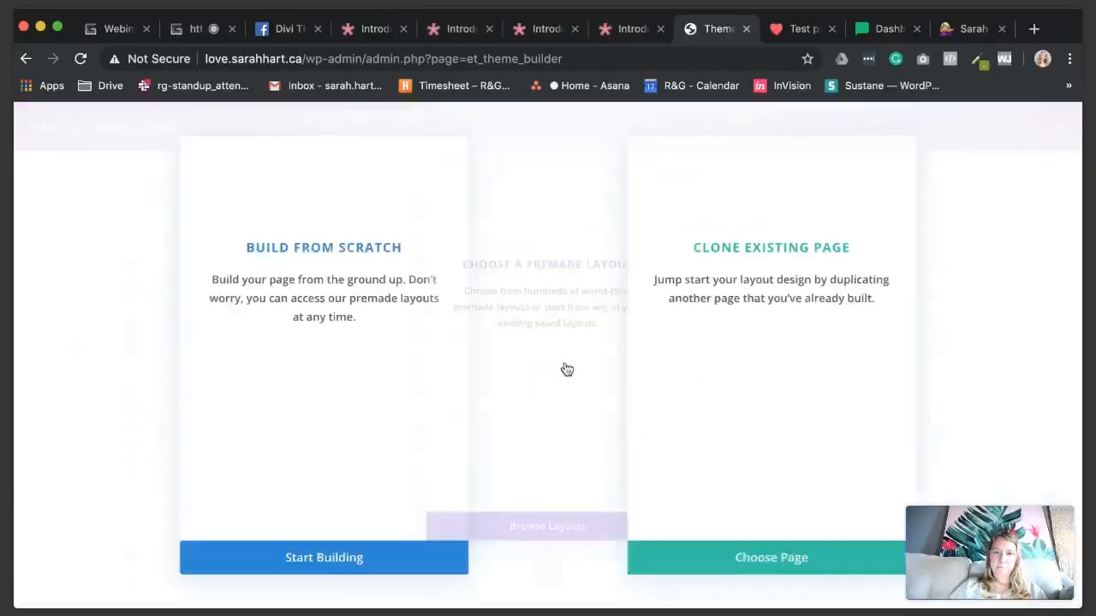
pyautogui.click(306, 347)
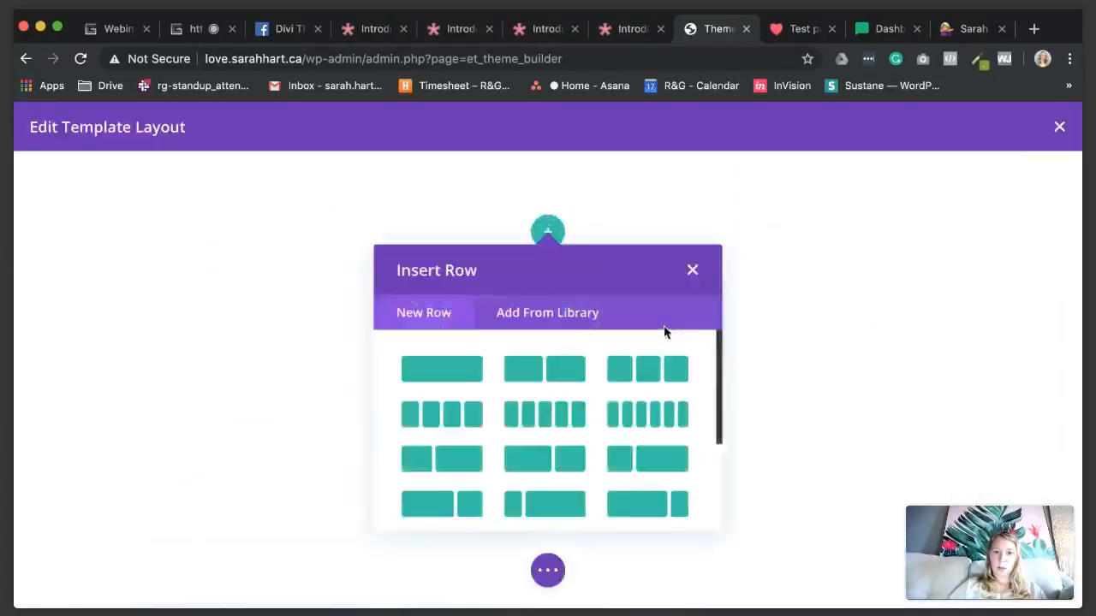
pyautogui.click(427, 361)
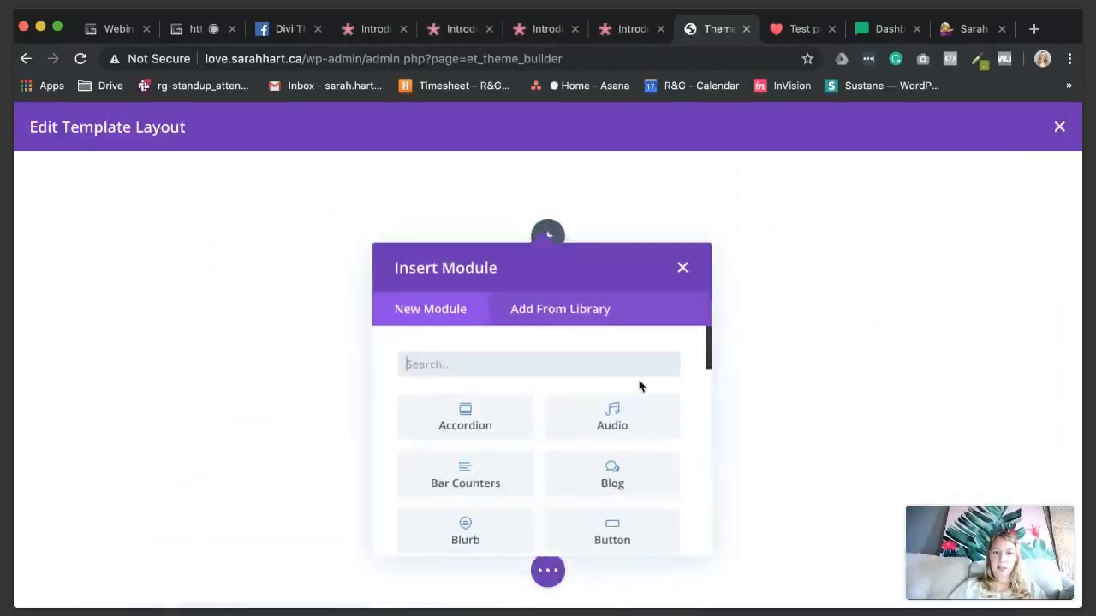
pyautogui.write('text')
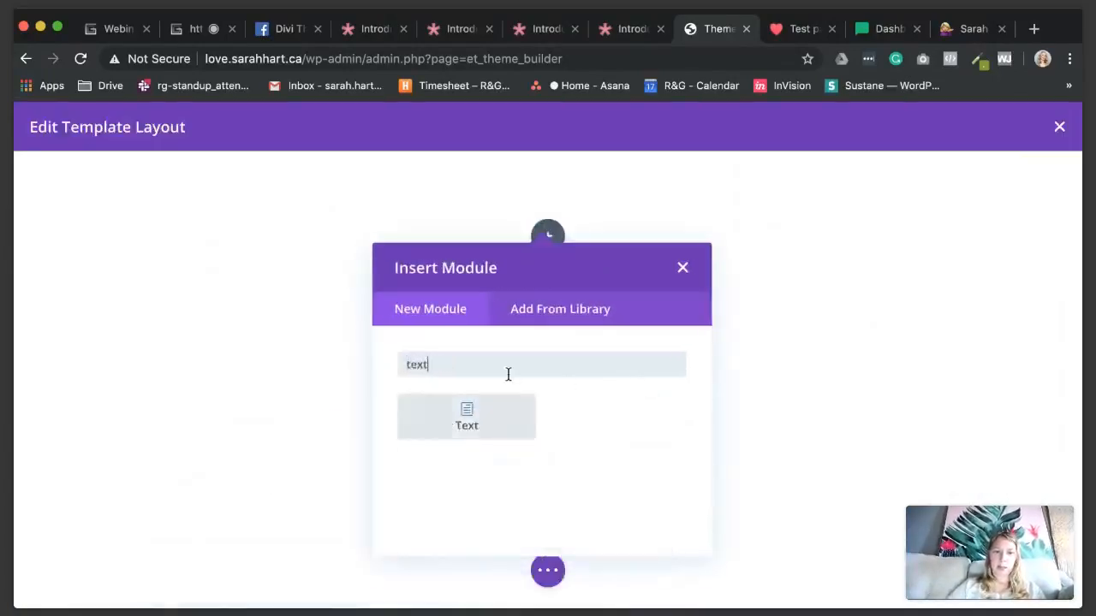
pyautogui.press('Return')
# Step: Enter "Opps! This page is missing" as the Text module's body content
pyautogui.scroll(-3, 837, 265)
pyautogui.scroll(-5, 837, 266)
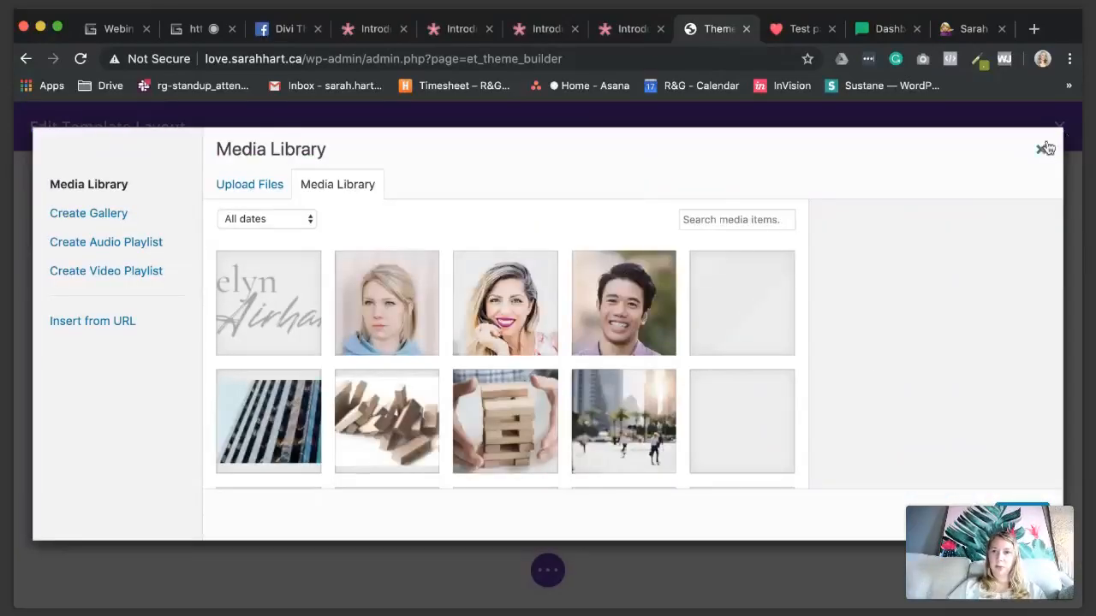
pyautogui.click(1043, 149)
pyautogui.scroll(1, 866, 308)
pyautogui.moveTo(867, 353); pyautogui.dragTo(661, 247)
pyautogui.write('Opps! This page is ')
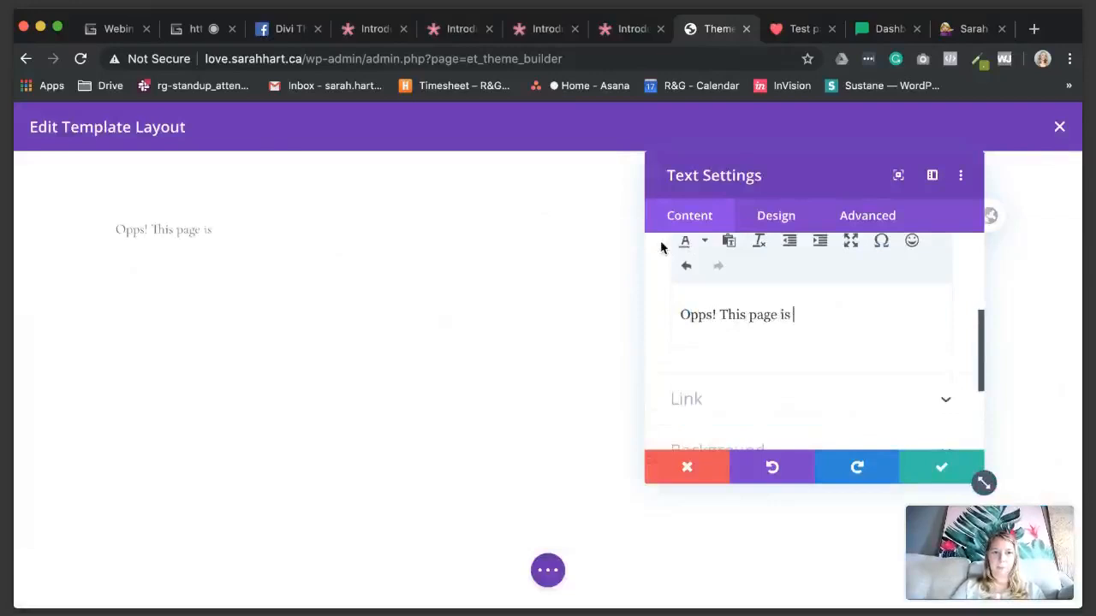
pyautogui.write('missing')
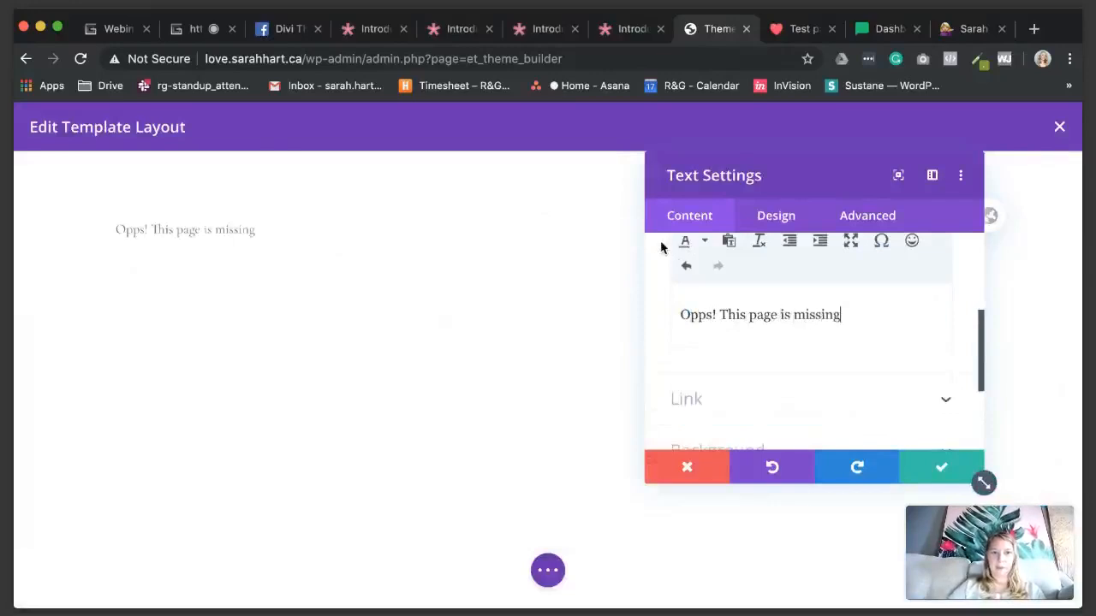
# Step: Format the missing-page text as Heading 1, save the module and close the template layout
pyautogui.tripleClick(776, 319)
pyautogui.scroll(2, 777, 322)
pyautogui.click(723, 274)
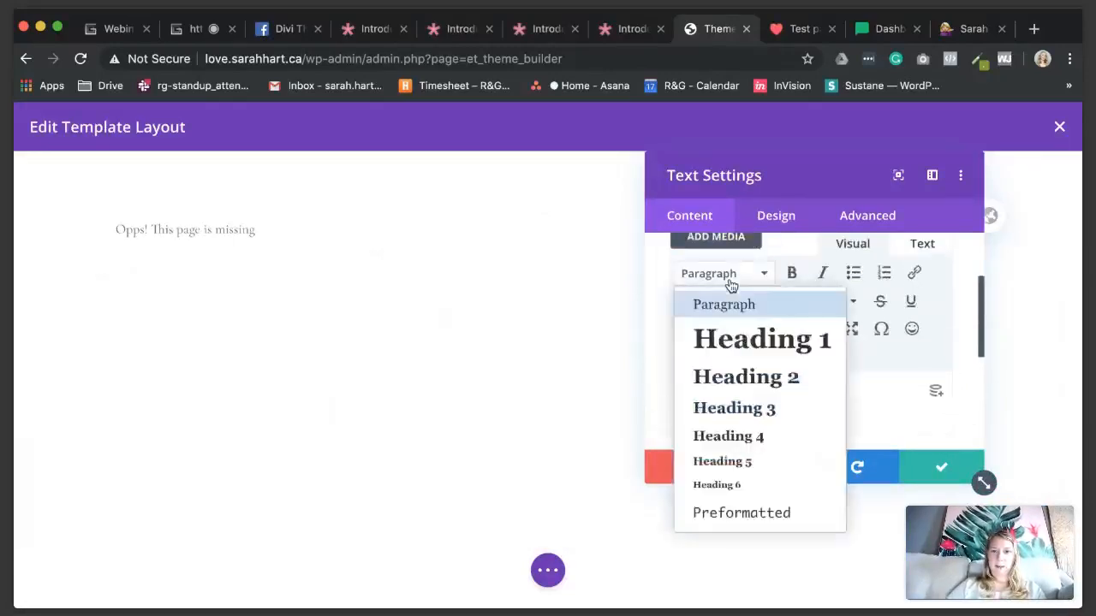
pyautogui.click(735, 349)
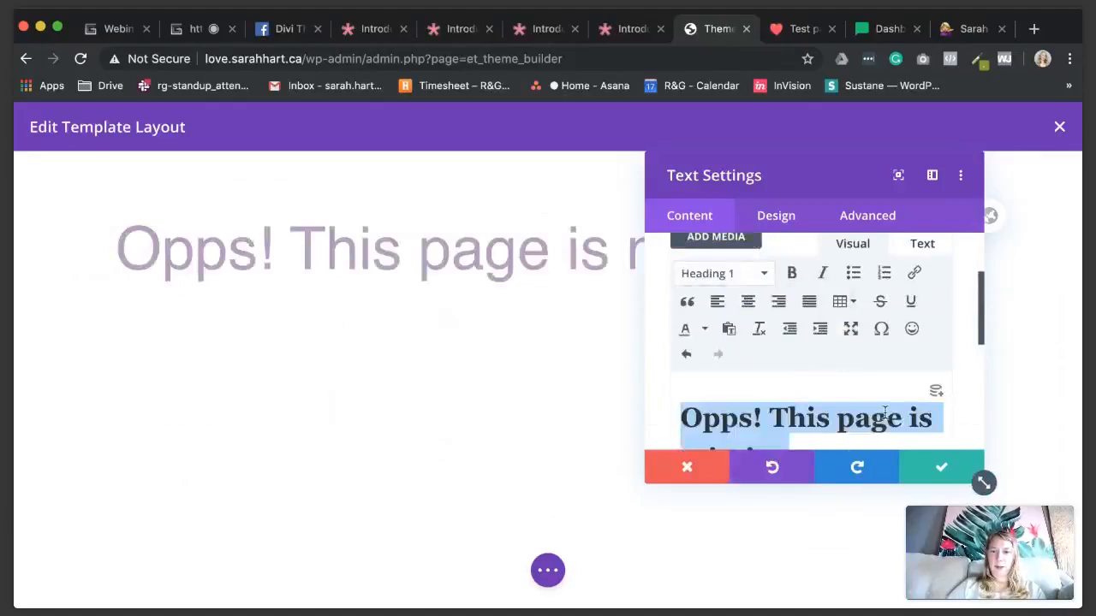
pyautogui.click(939, 469)
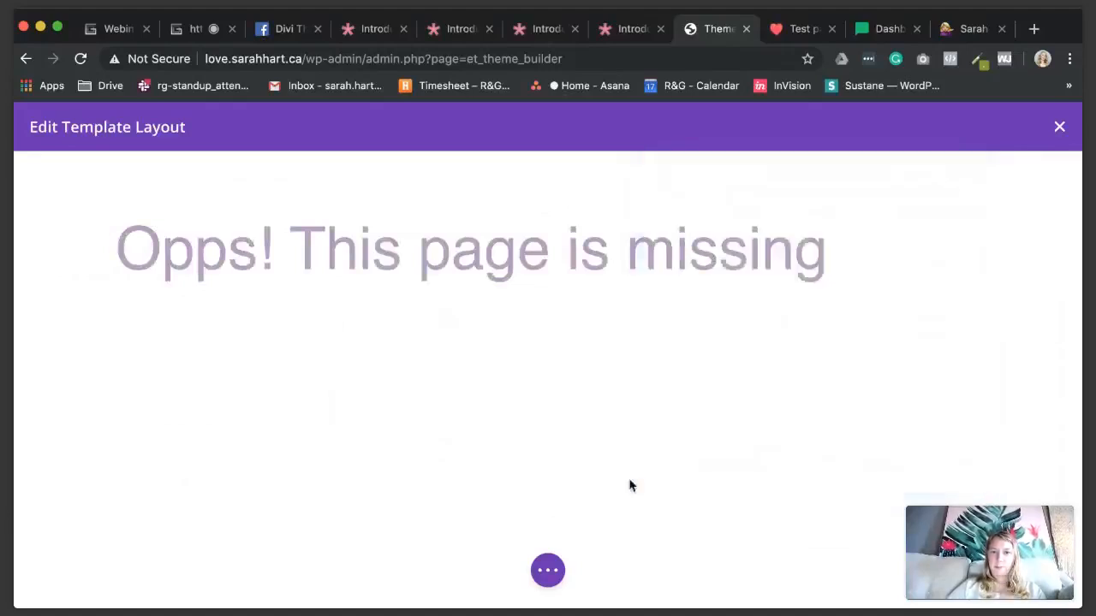
pyautogui.click(1062, 128)
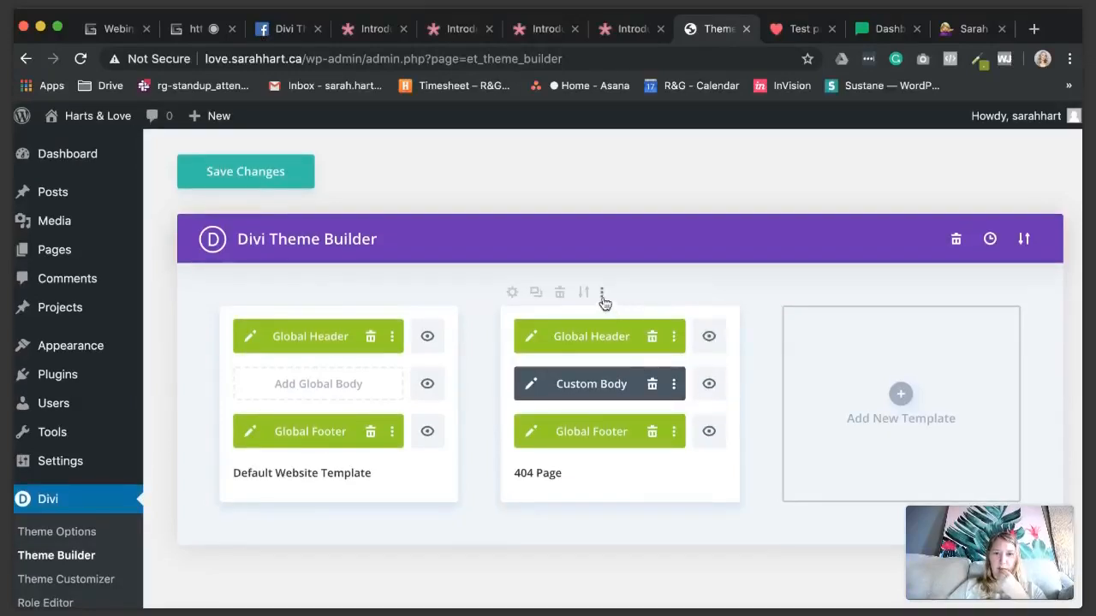
# Step: Review the 404 Page template's available actions and its Use On assignments without changing them
pyautogui.click(602, 293)
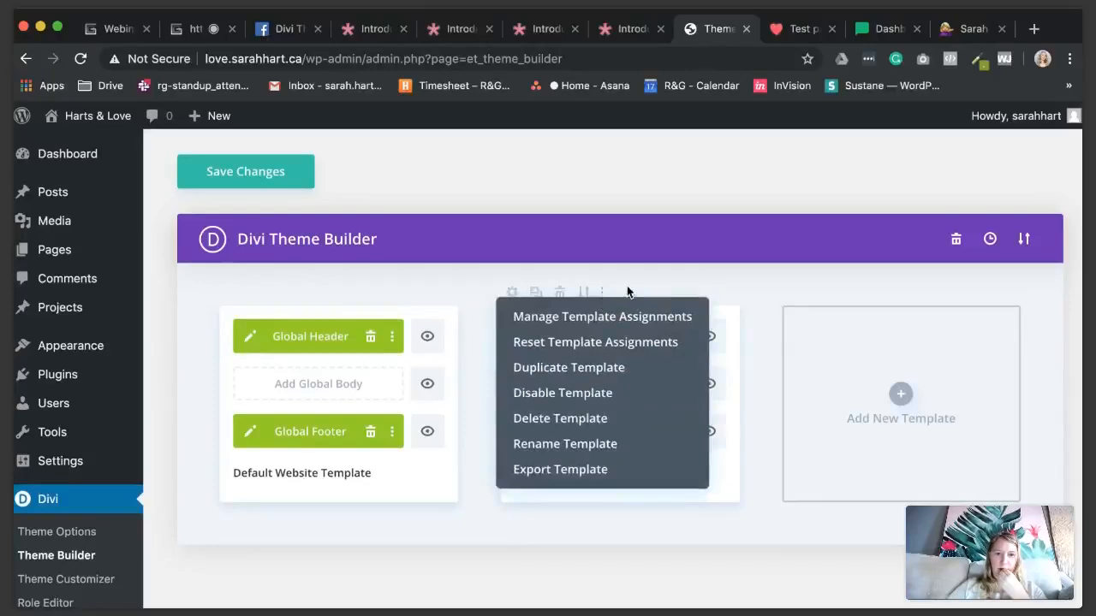
pyautogui.click(643, 287)
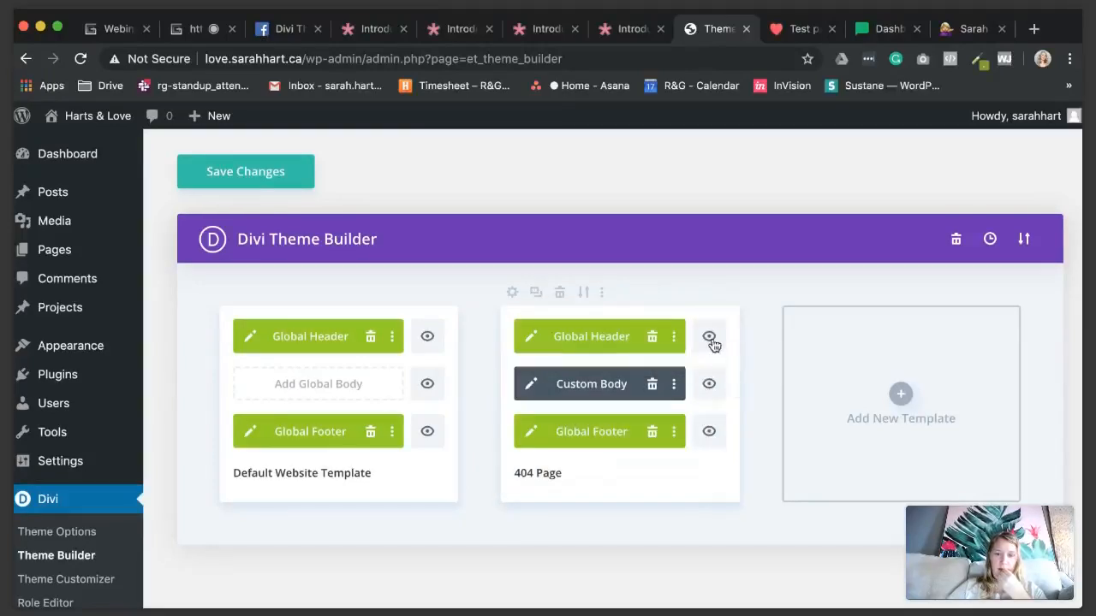
pyautogui.scroll(-1, 724, 297)
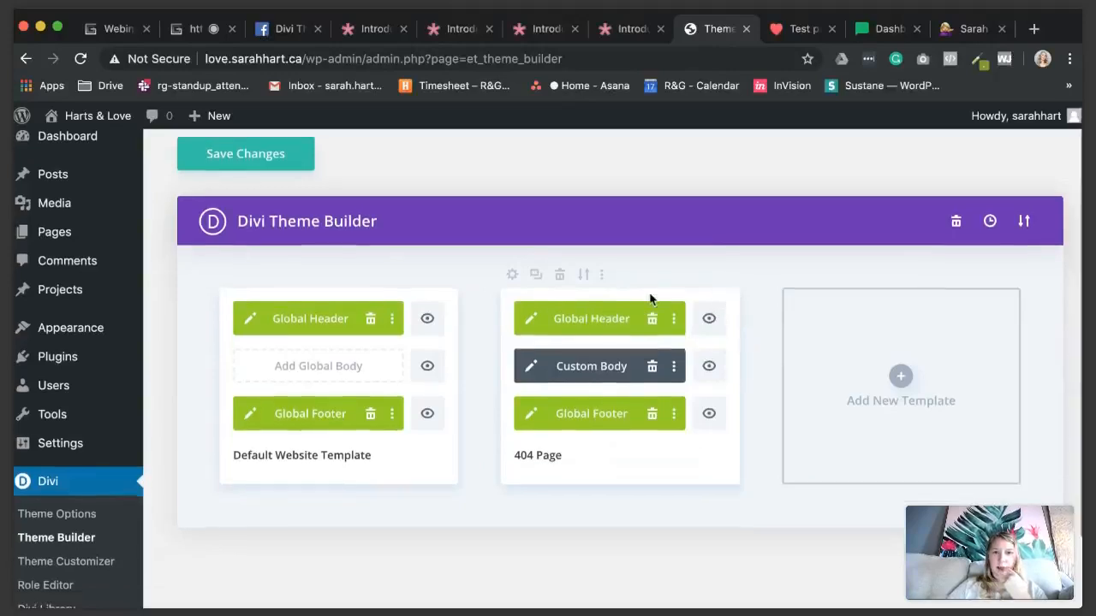
pyautogui.click(512, 275)
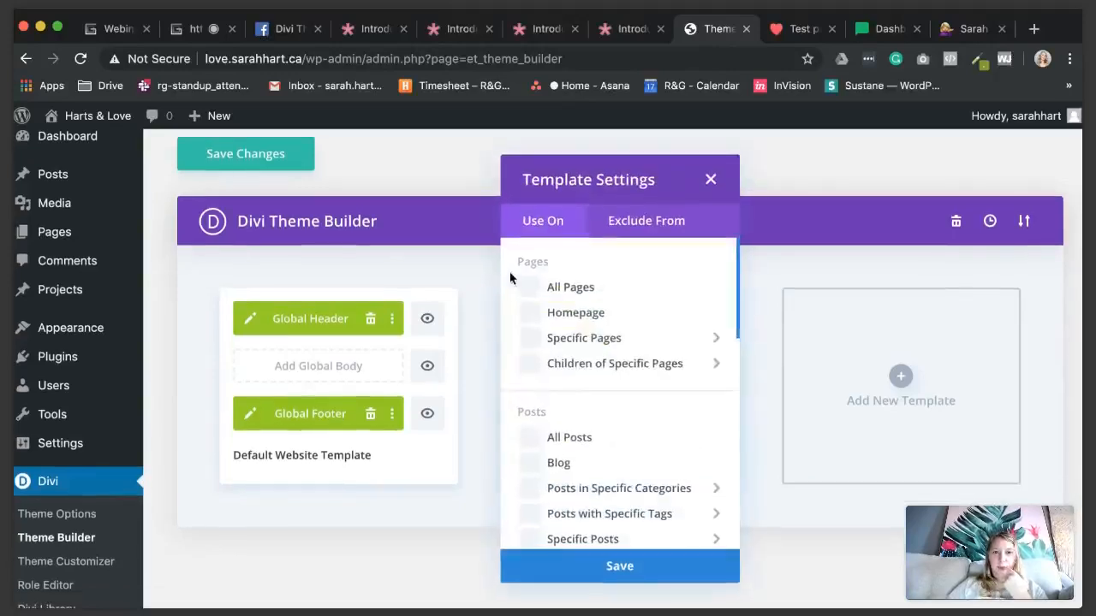
pyautogui.scroll(-10, 585, 318)
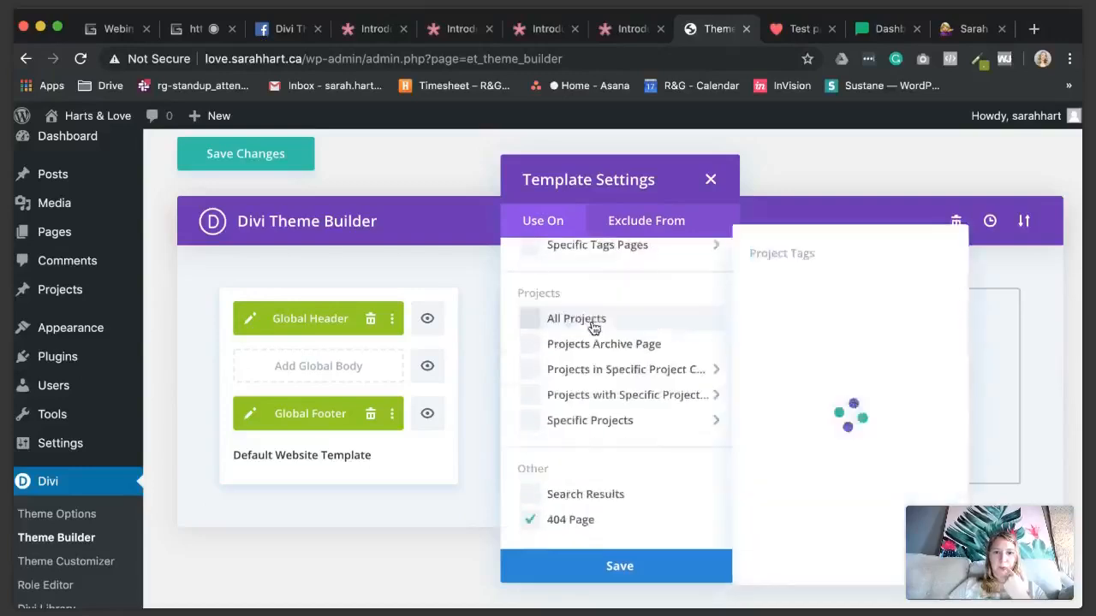
pyautogui.scroll(-3, 594, 328)
pyautogui.click(710, 179)
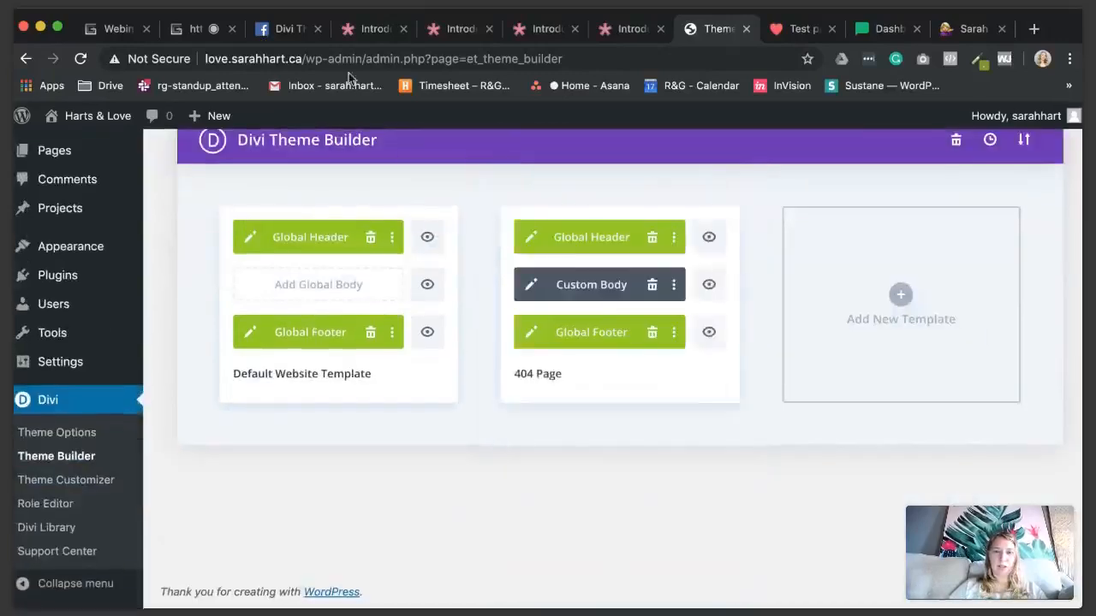
# Step: Save the Theme Builder changes and load the site's /404 address in the test page's browser tab
pyautogui.scroll(3, 294, 265)
pyautogui.click(274, 180)
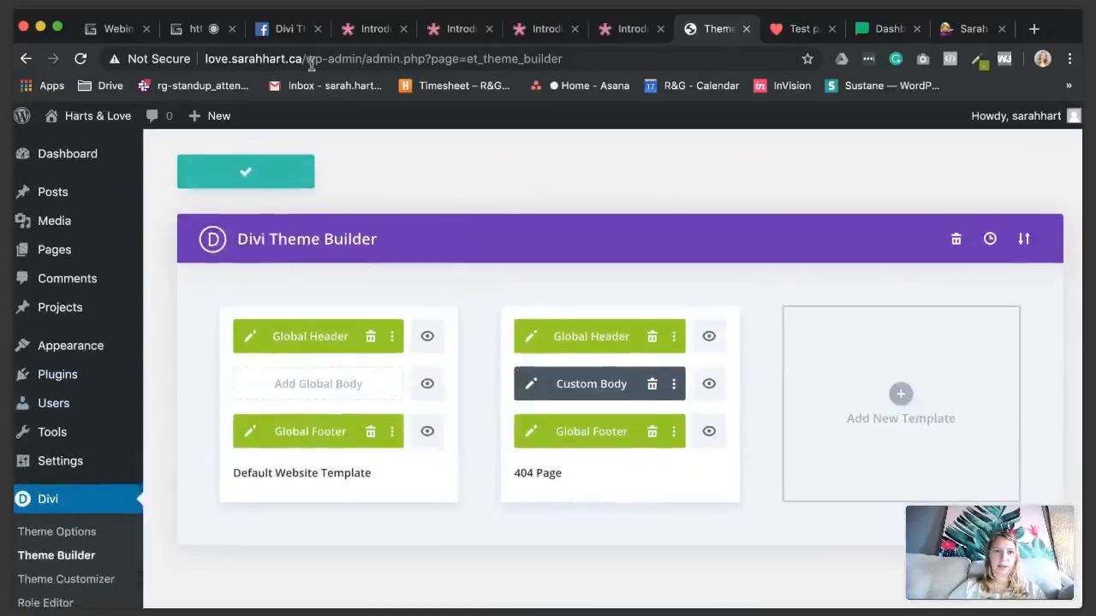
pyautogui.moveTo(311, 63); pyautogui.dragTo(159, 55)
pyautogui.press('super+c')
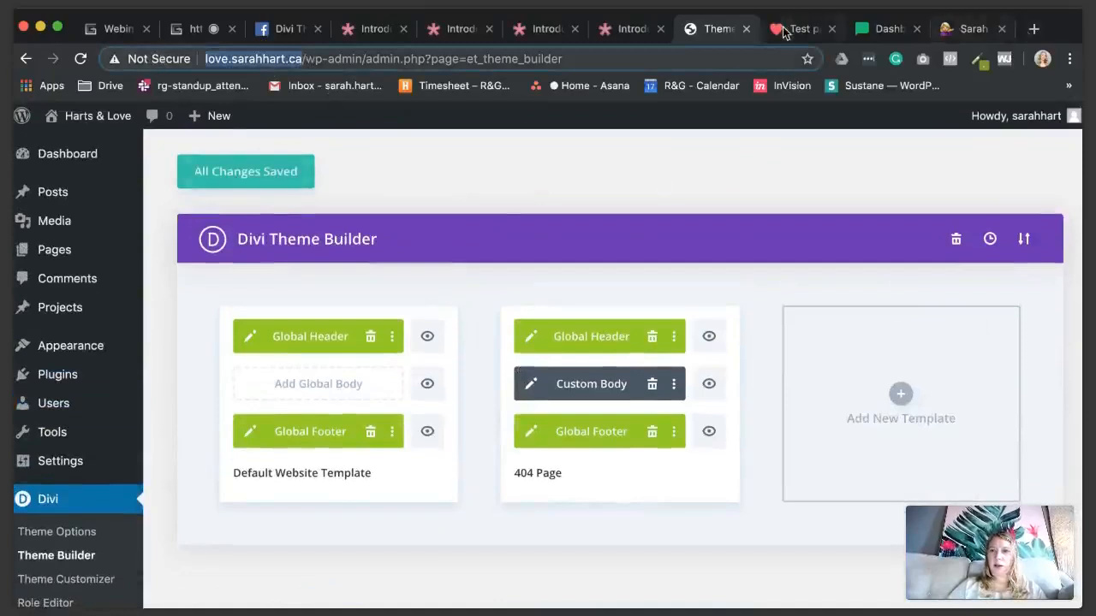
pyautogui.click(785, 32)
pyautogui.click(606, 60)
pyautogui.press('super+v')
pyautogui.write('/404')
pyautogui.press('Return')
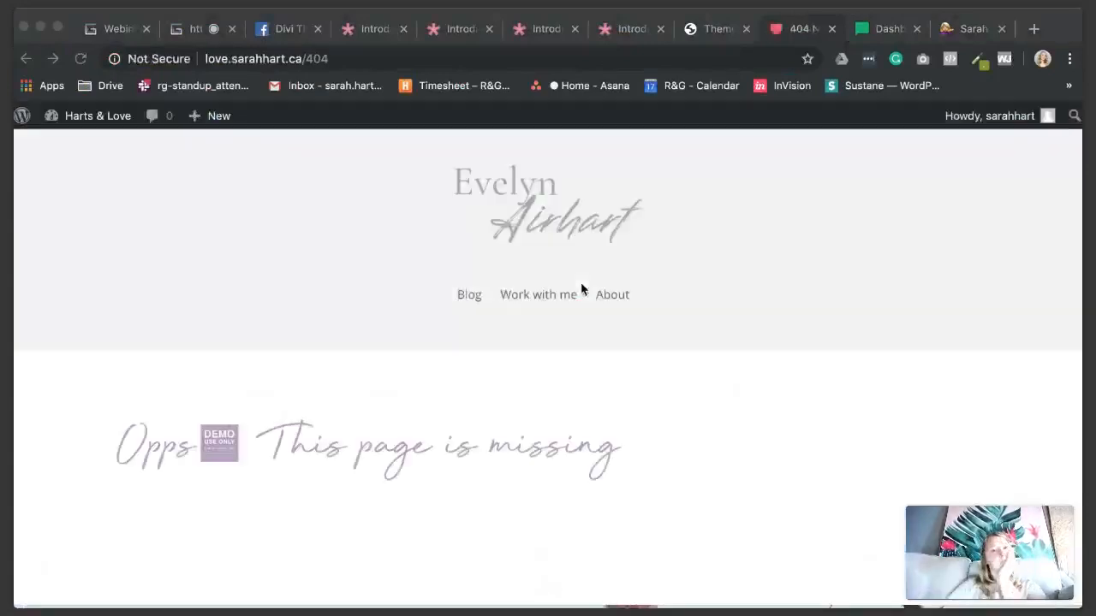
# Step: Examine the live 404 page from its header down to the footer
pyautogui.scroll(-1, 581, 290)
pyautogui.scroll(-10, 435, 334)
pyautogui.scroll(10, 434, 330)
pyautogui.scroll(-7, 434, 330)
pyautogui.scroll(-3, 434, 336)
pyautogui.scroll(10, 435, 334)
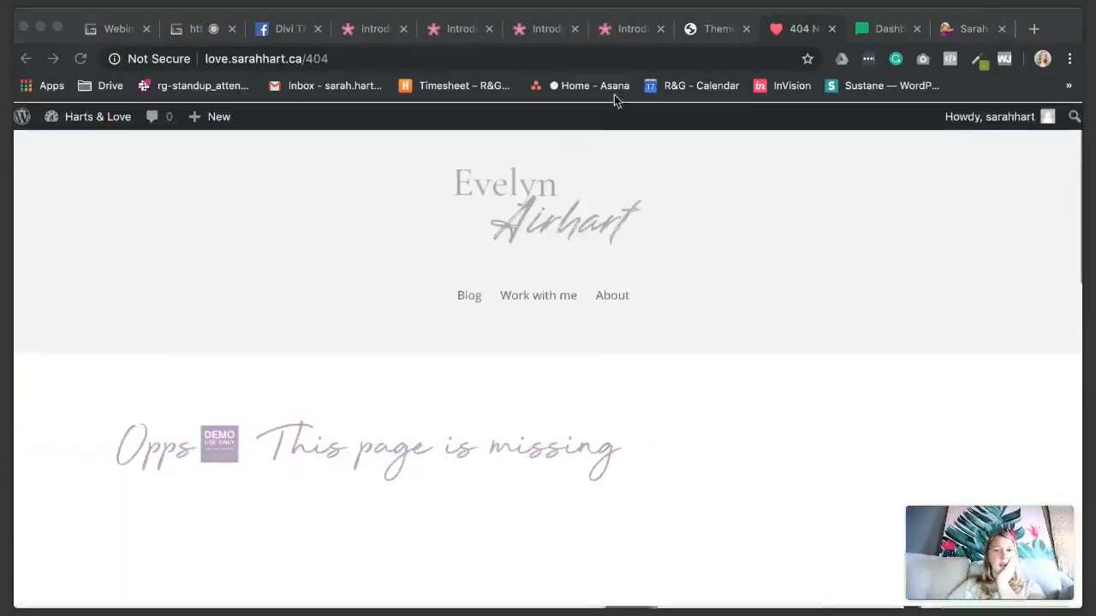
# Step: Delete the global footer from the 404 Page template and save the Theme Builder changes
pyautogui.click(704, 29)
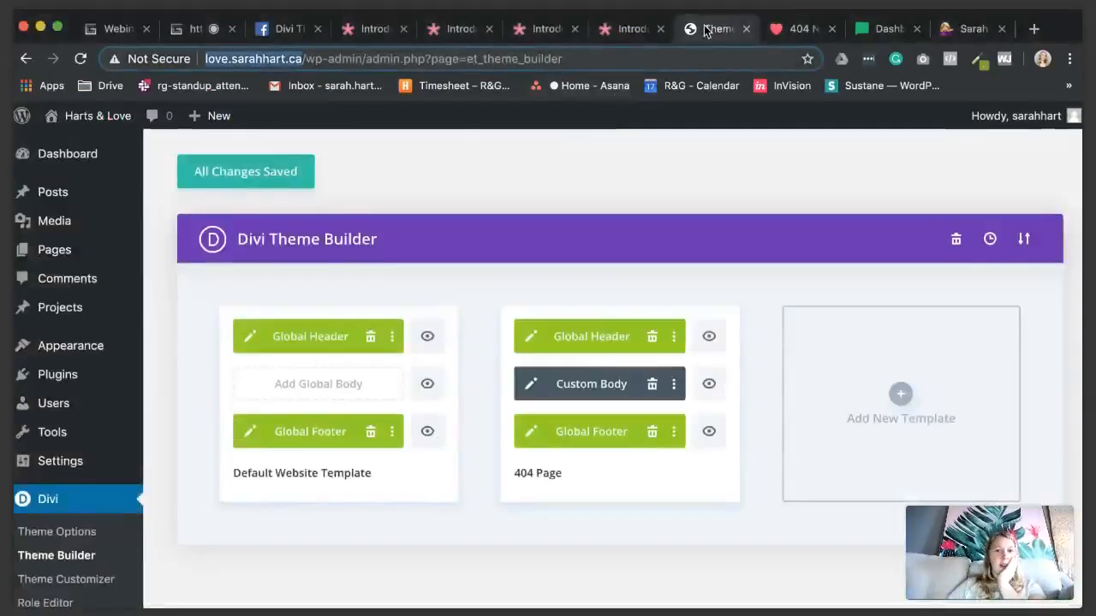
pyautogui.click(651, 437)
pyautogui.click(279, 178)
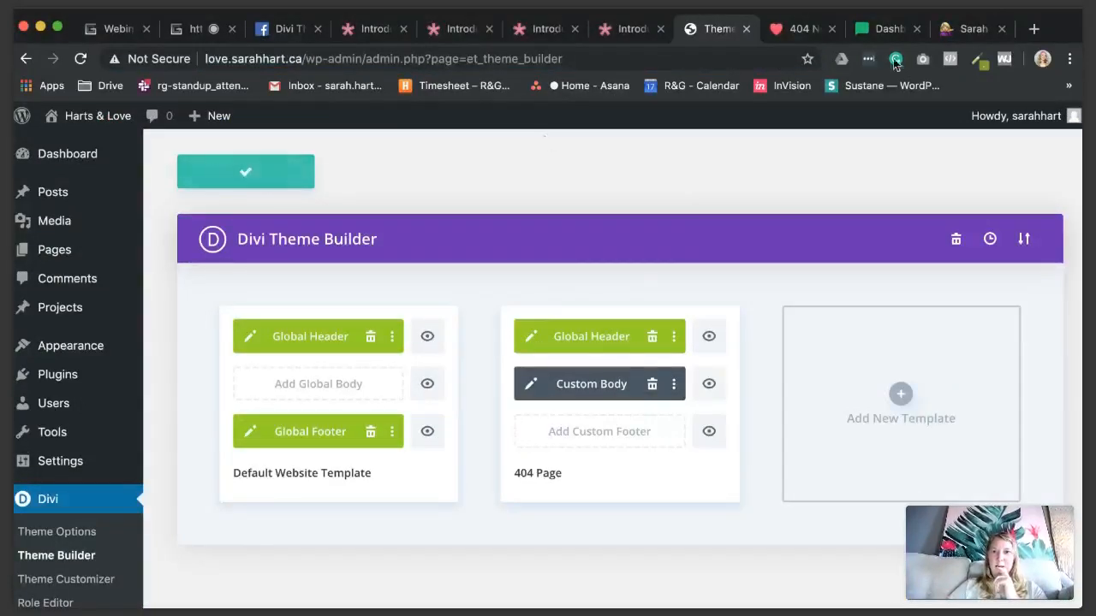
# Step: Reload the live 404 page to check its footer, and view the footer options of the 404 Page template
pyautogui.click(801, 28)
pyautogui.press('super+r')
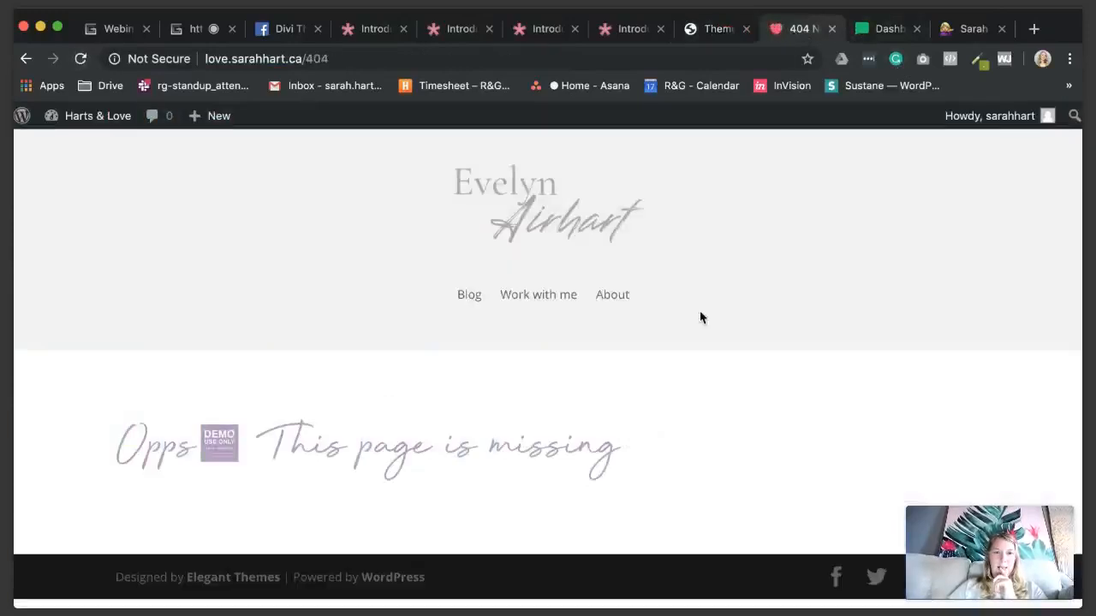
pyautogui.click(721, 30)
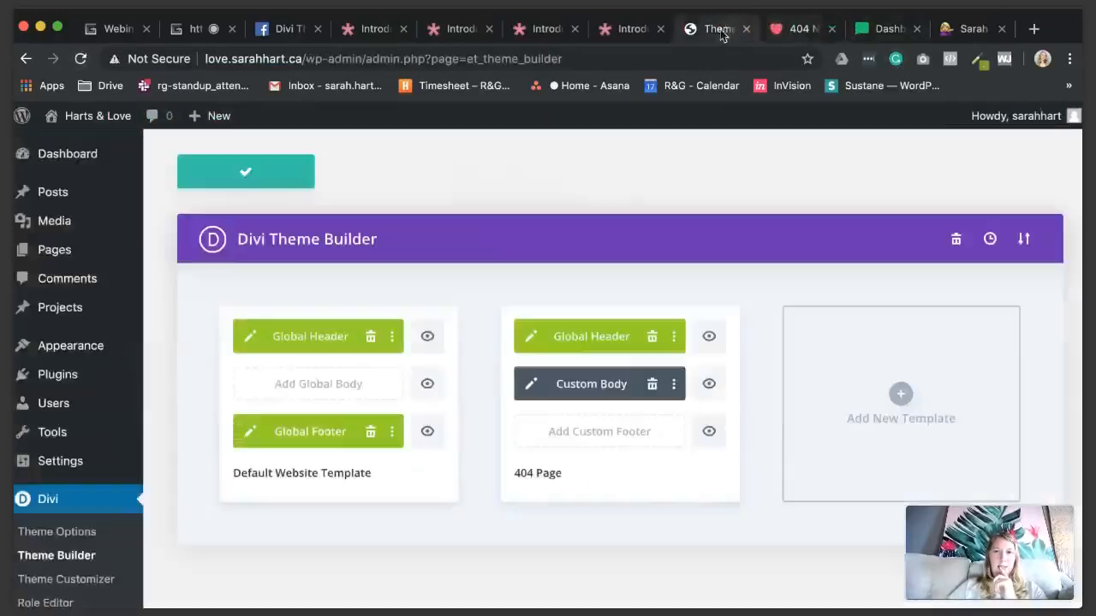
pyautogui.click(636, 432)
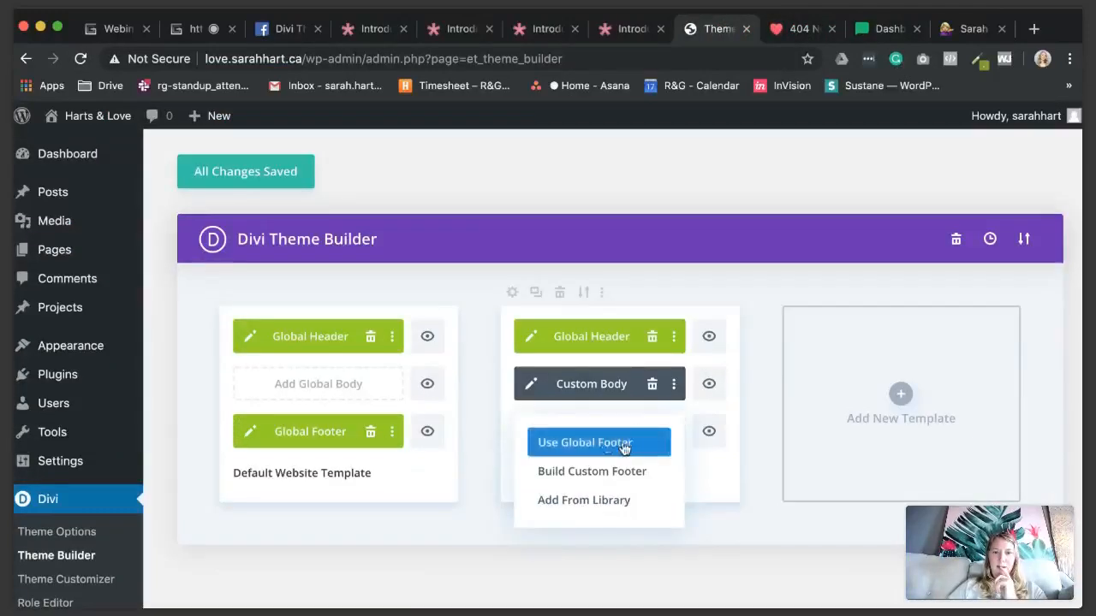
pyautogui.click(734, 492)
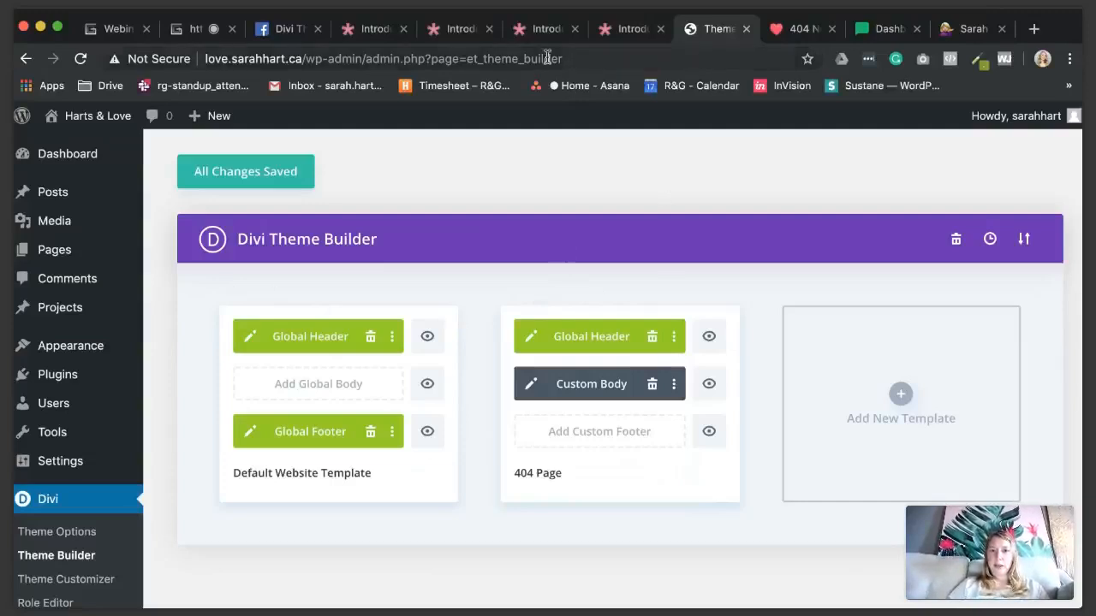
# Step: Review the template export and import section of the Divi 4.0 announcement and the example post pages built with Theme Builder
pyautogui.click(460, 29)
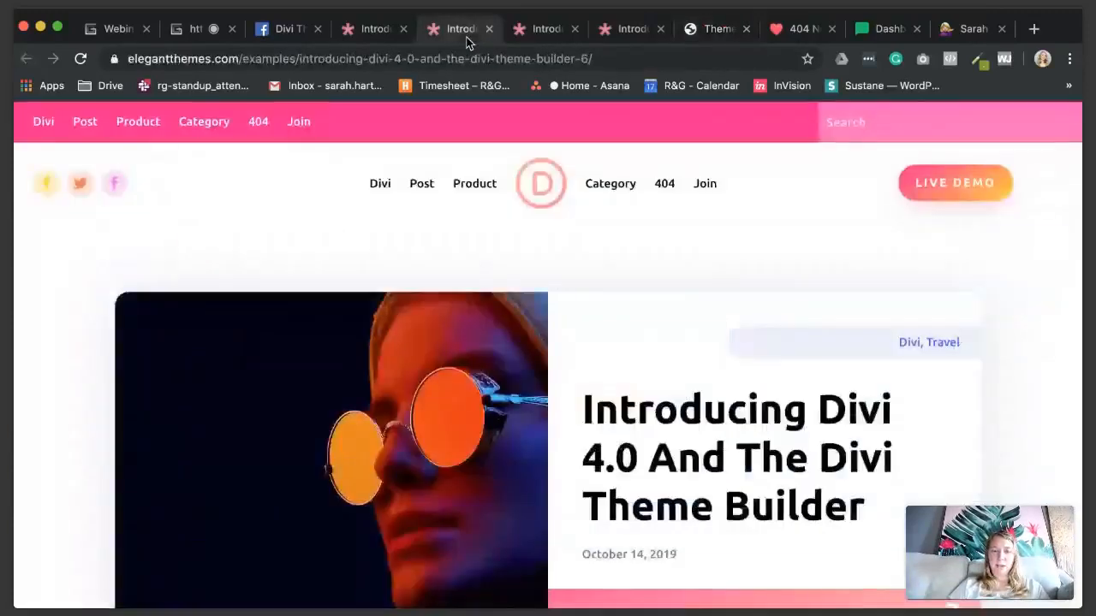
pyautogui.click(364, 31)
pyautogui.scroll(-10, 527, 394)
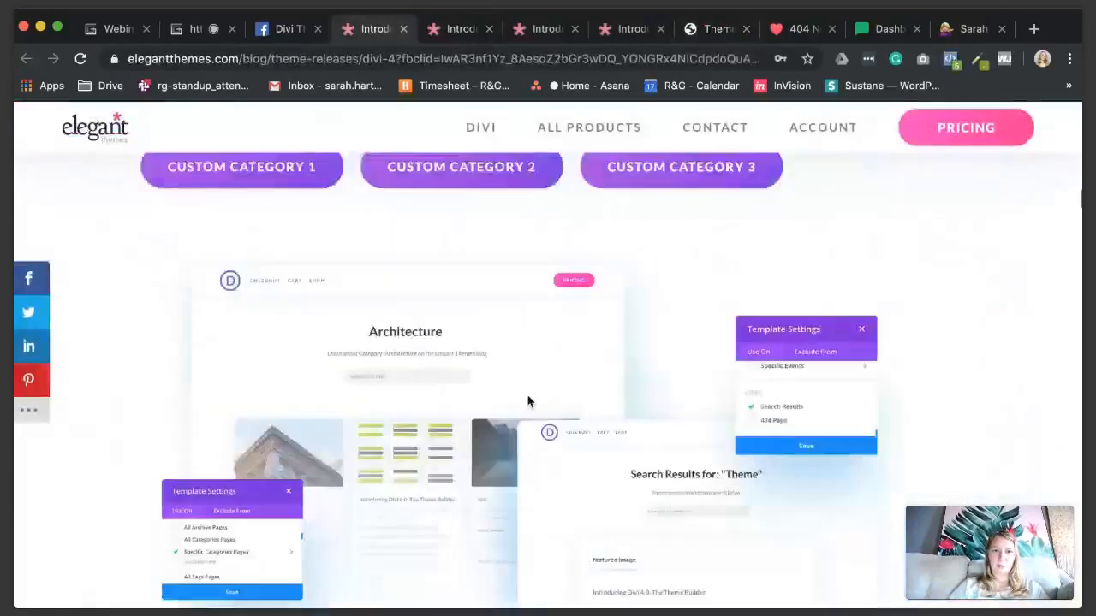
pyautogui.scroll(-4, 527, 401)
pyautogui.scroll(2, 527, 401)
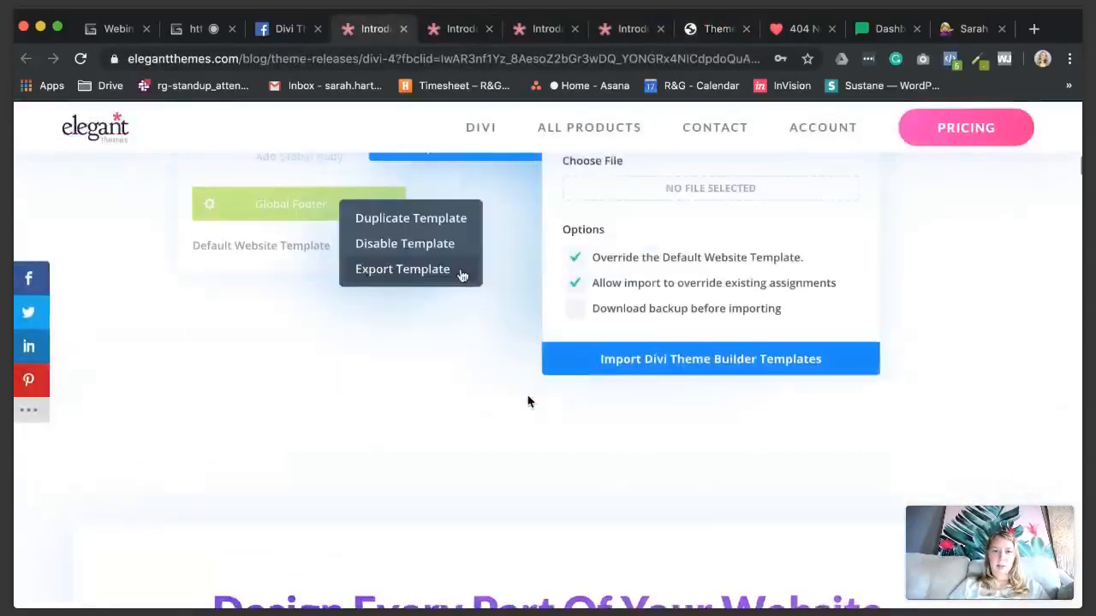
pyautogui.scroll(4, 528, 400)
pyautogui.scroll(-2, 528, 400)
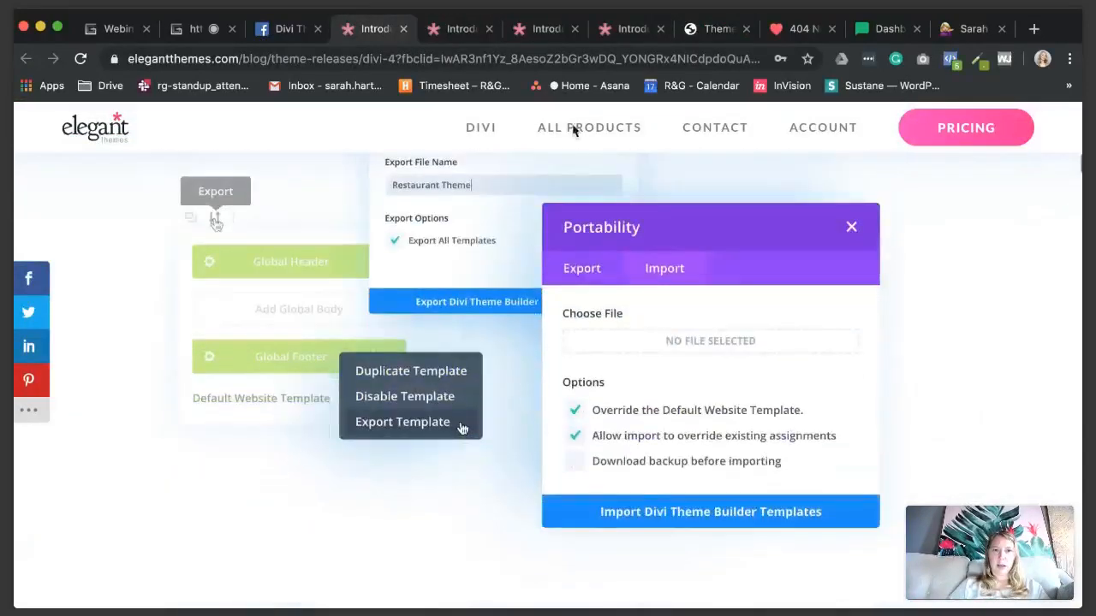
pyautogui.click(629, 29)
pyautogui.click(548, 31)
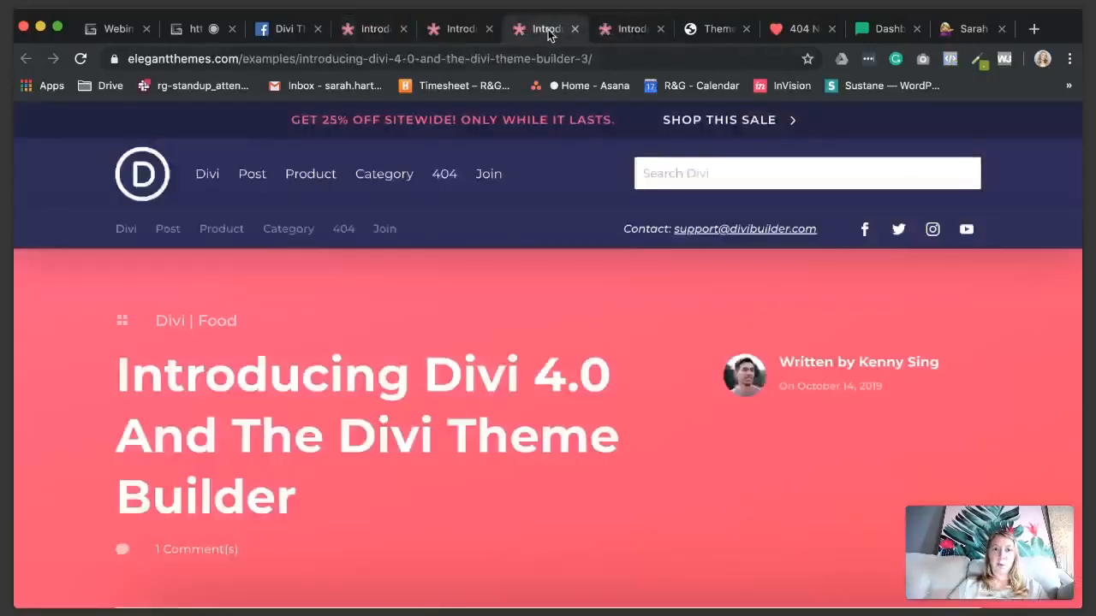
# Step: Return to the Theme Builder and view the export options for all its templates, then close the Portability dialog
pyautogui.click(460, 31)
pyautogui.click(709, 31)
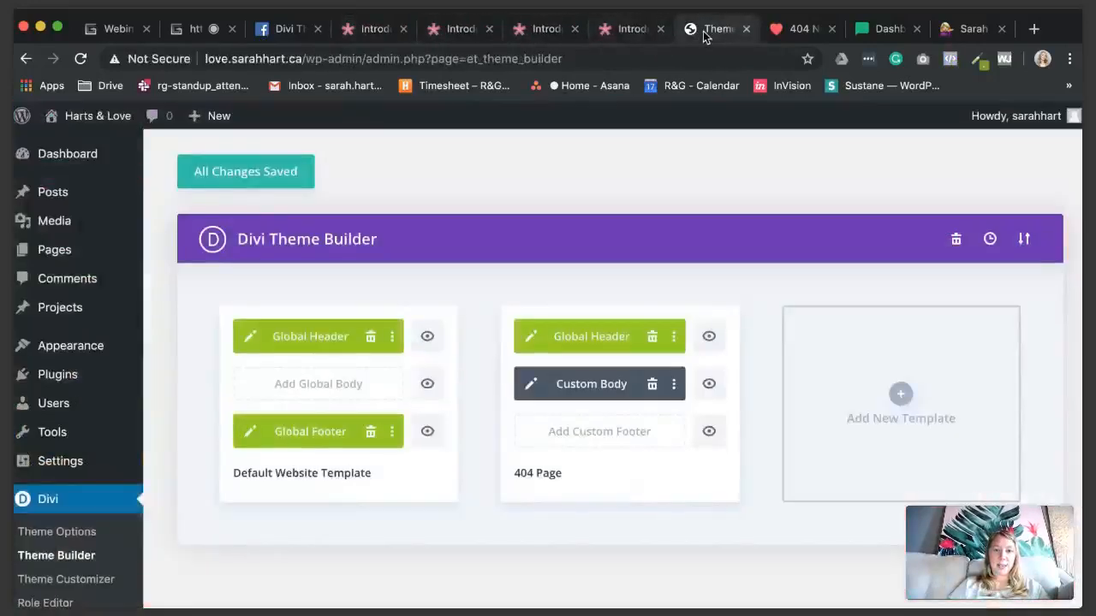
pyautogui.scroll(-1, 512, 225)
pyautogui.scroll(1, 512, 220)
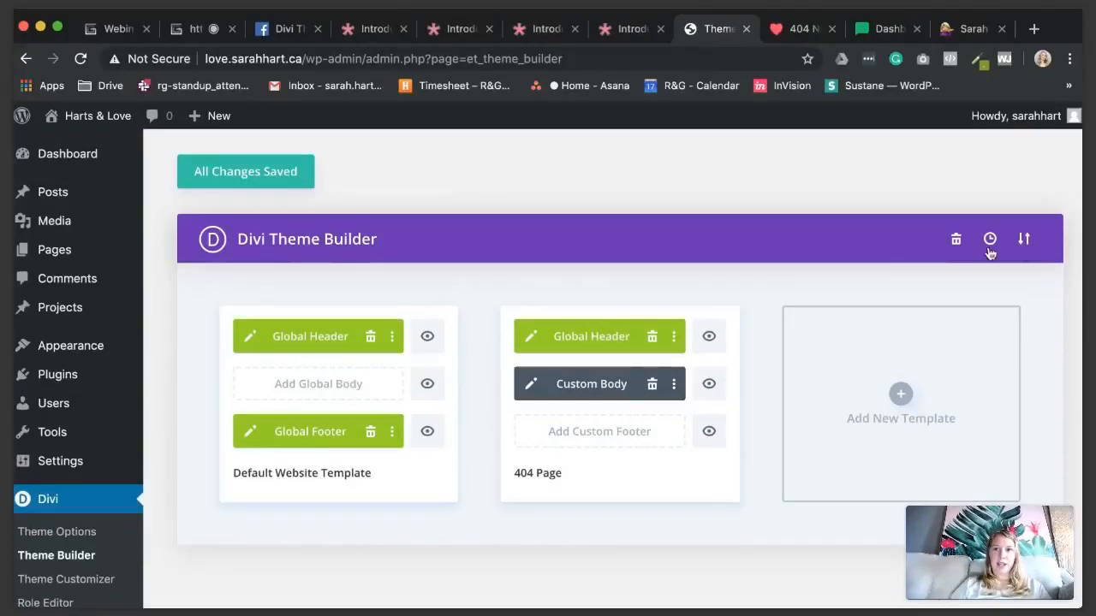
pyautogui.click(1025, 241)
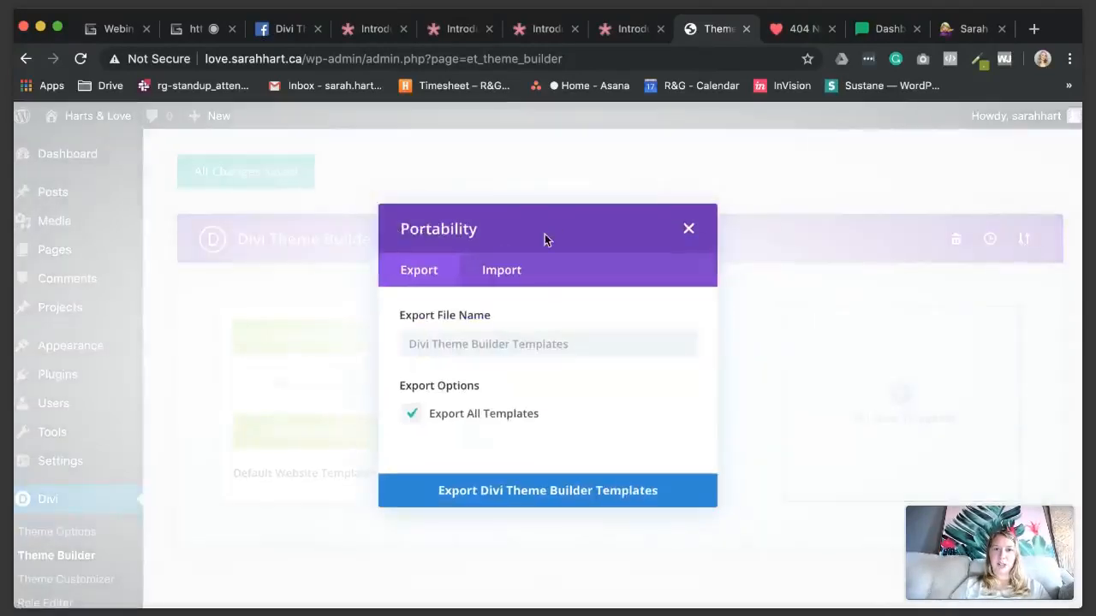
pyautogui.click(690, 230)
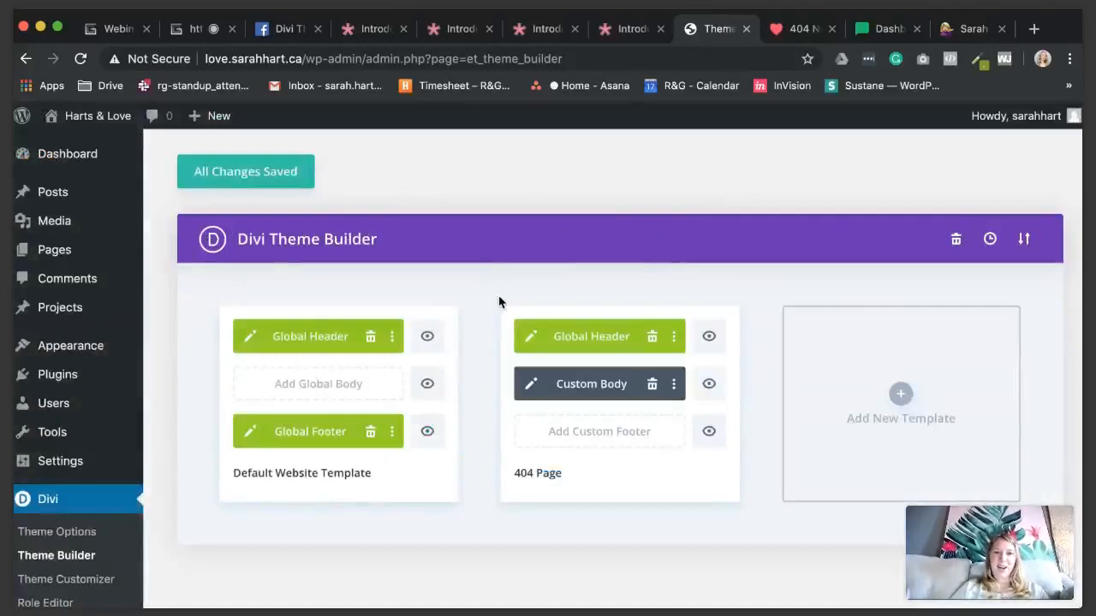
pyautogui.scroll(-2, 540, 295)
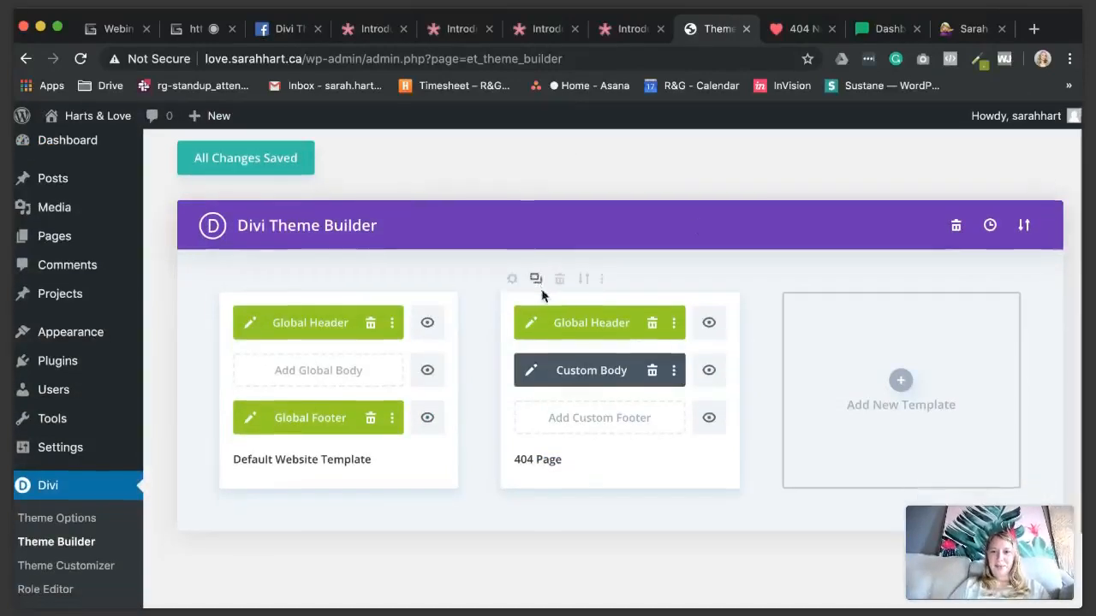
pyautogui.scroll(2, 695, 224)
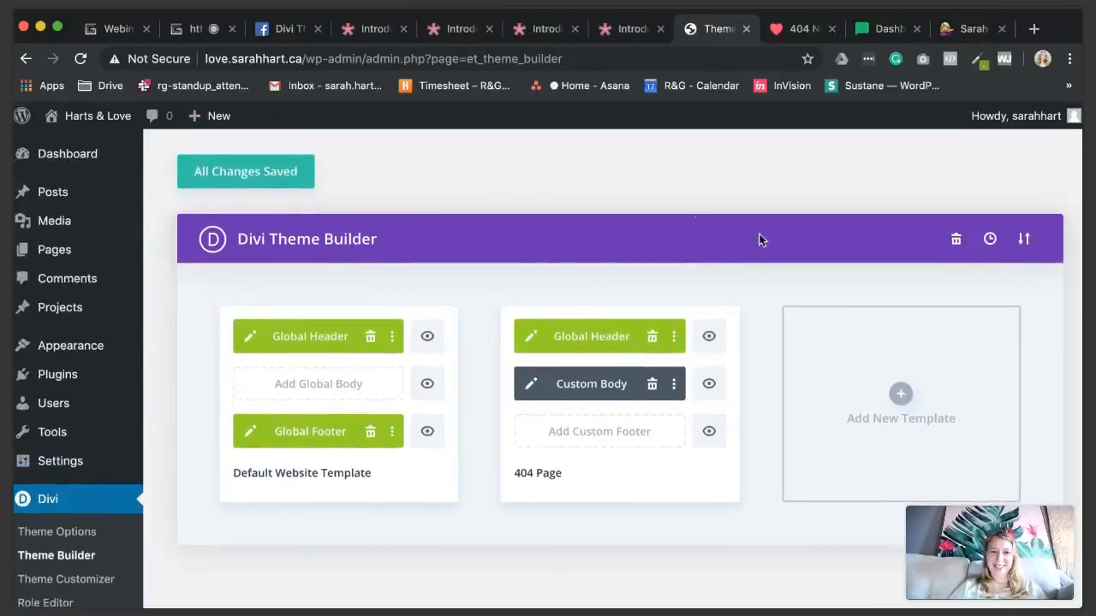
pyautogui.scroll(-1, 525, 222)
pyautogui.scroll(1, 525, 222)
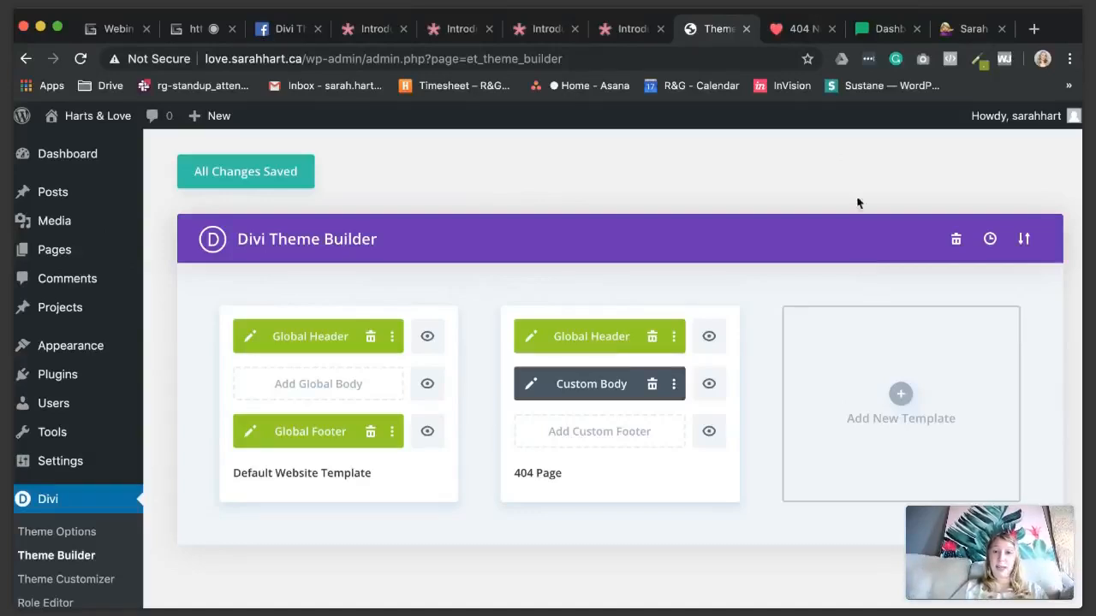
pyautogui.click(962, 31)
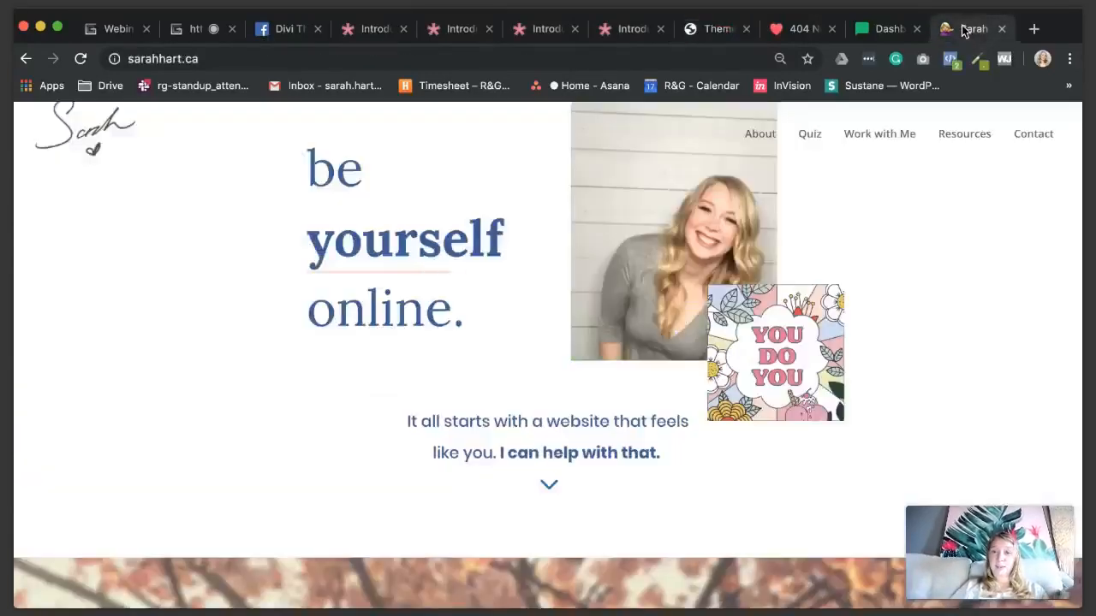
pyautogui.click(890, 34)
pyautogui.click(948, 32)
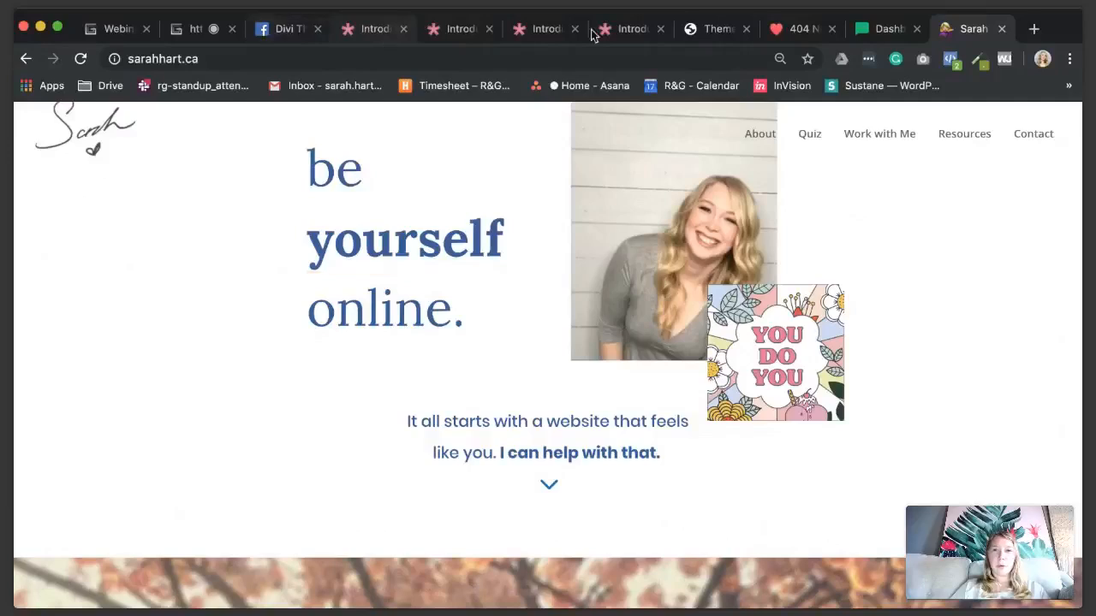
# Step: Open the Harts & Love site's list of all pages in a separate browser tab from the Theme Builder
pyautogui.click(703, 31)
pyautogui.moveTo(69, 254)
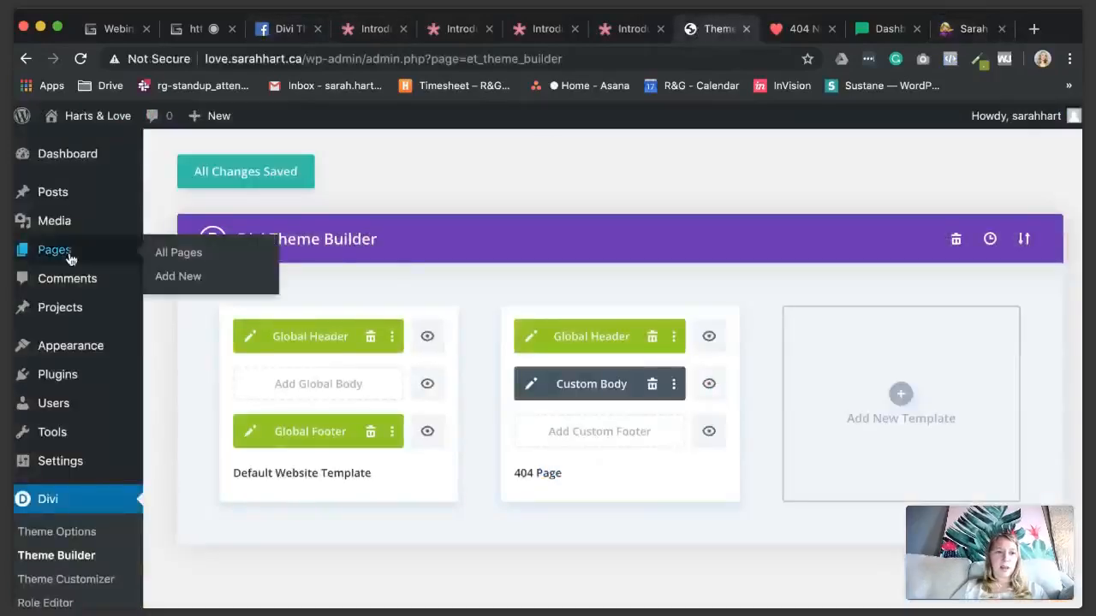
pyautogui.keyDown('super'); pyautogui.click(178, 253); pyautogui.keyUp('super')
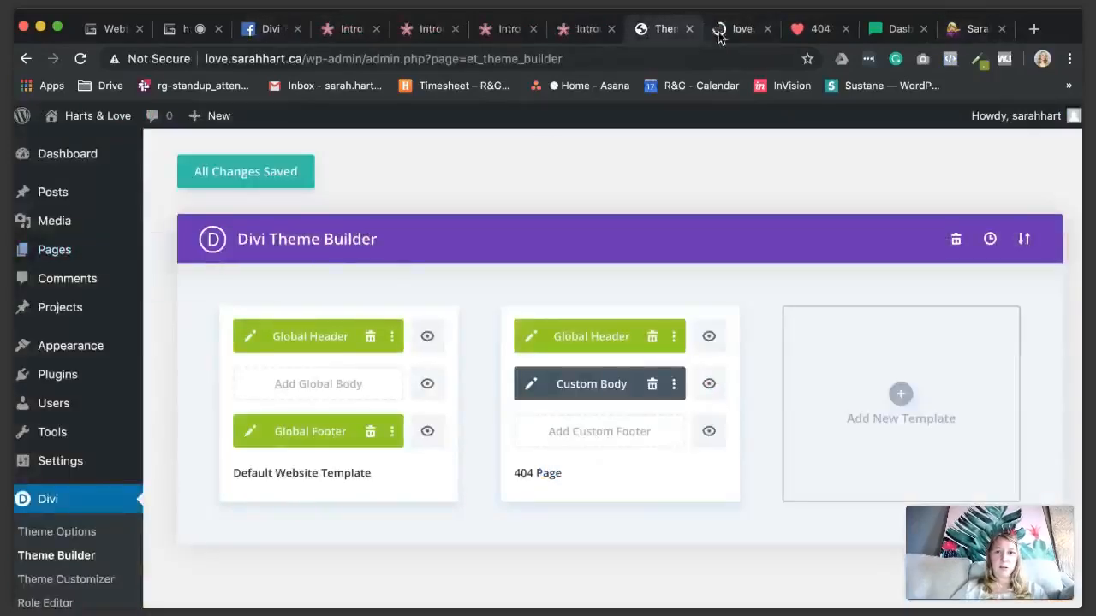
pyautogui.click(719, 30)
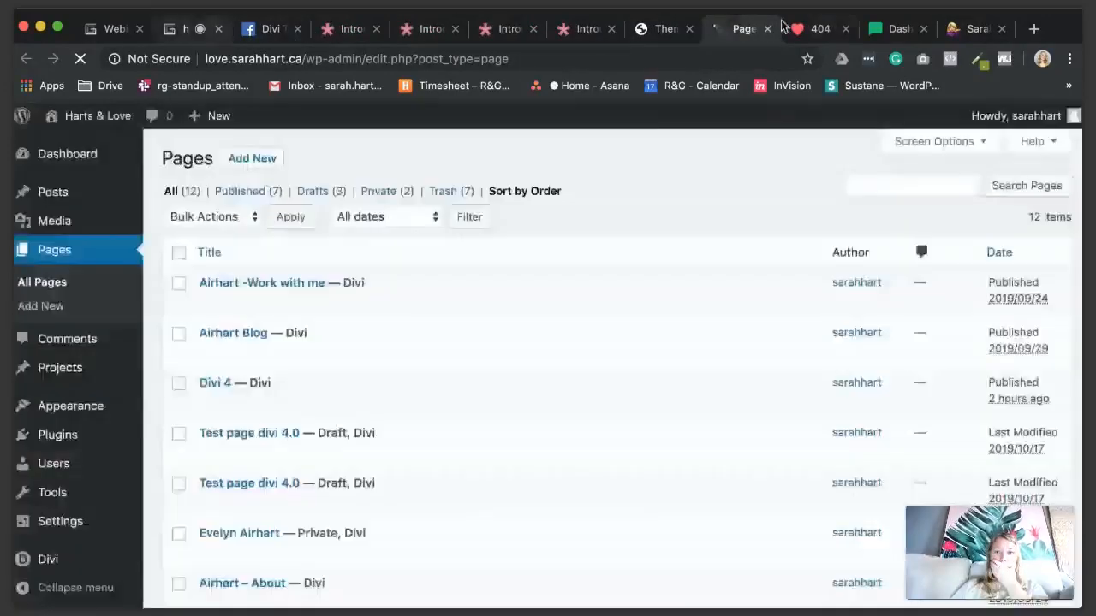
# Step: Switch to the WebinarJam live broadcast and read the attendees' chat messages
pyautogui.click(192, 36)
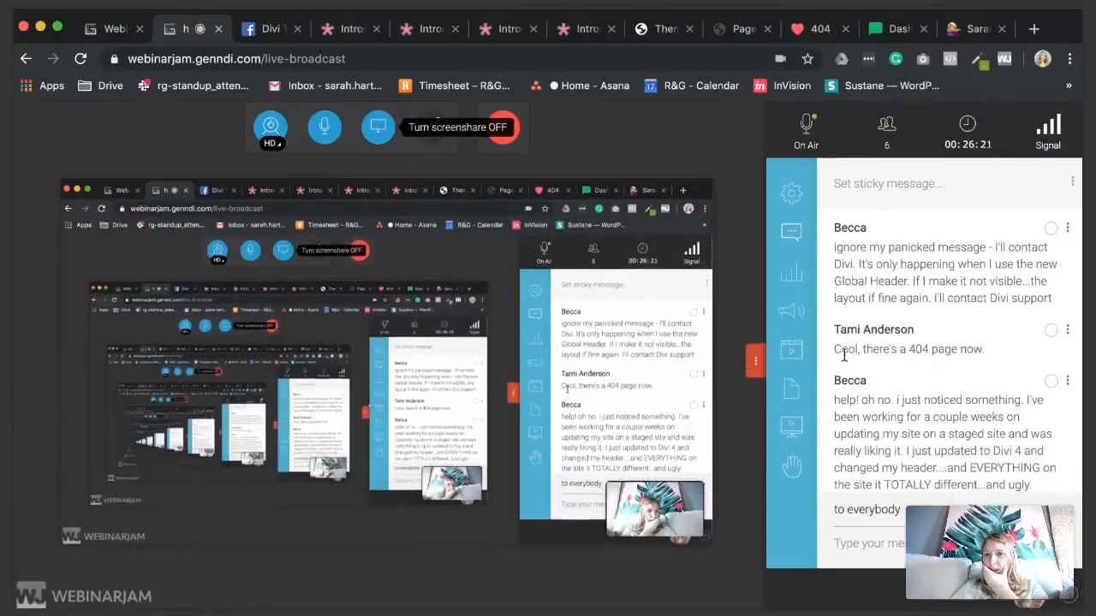
pyautogui.scroll(-2, 910, 351)
pyautogui.scroll(2, 910, 351)
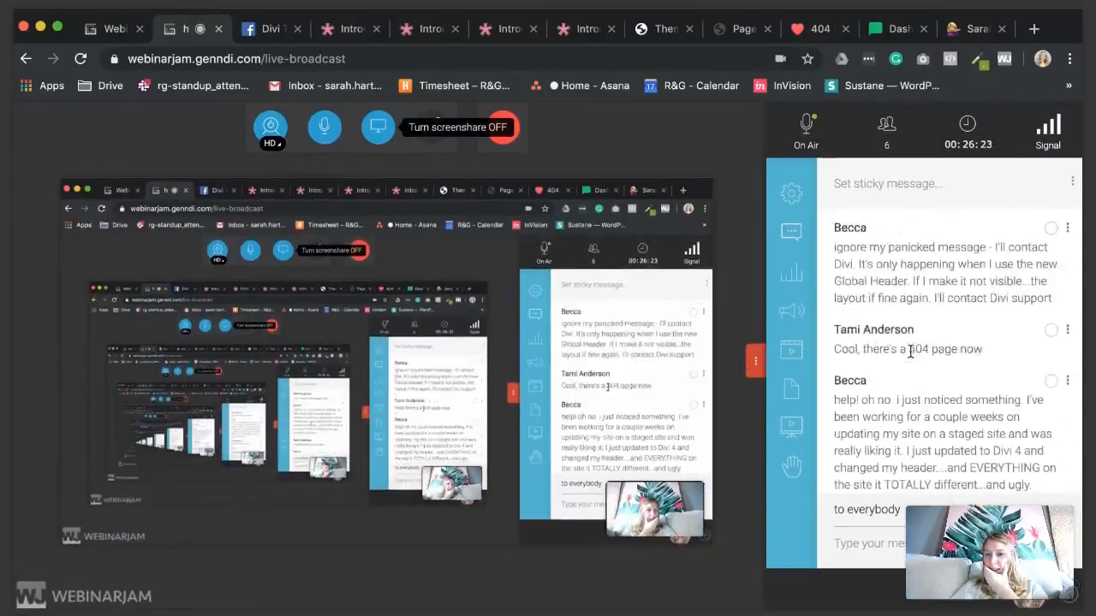
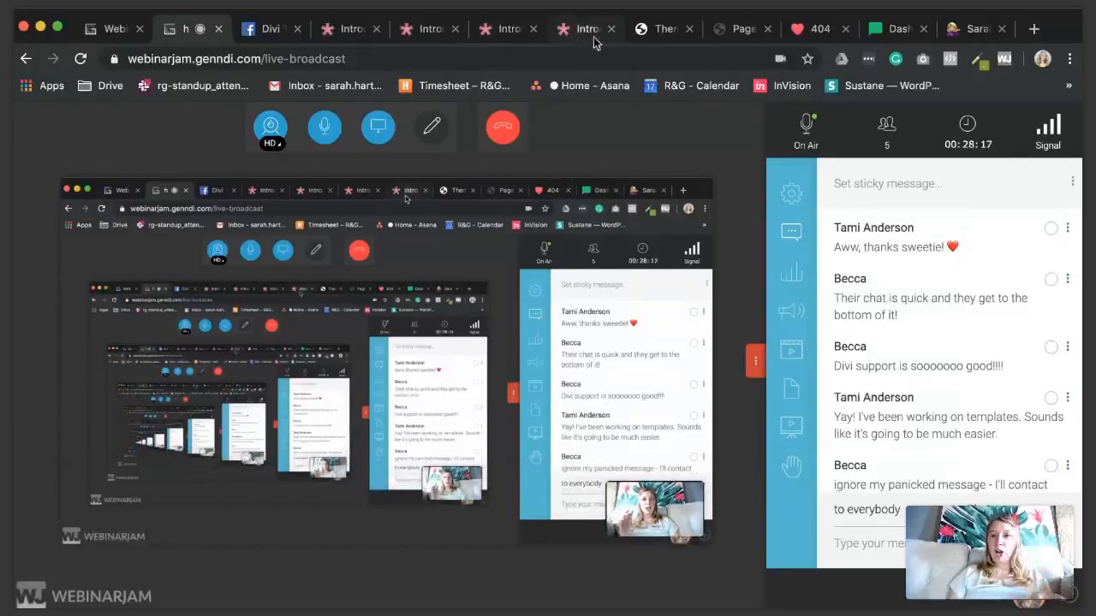
# Step: Review the Divi 4.0 announcement from the template portability section through custom headers and footers to site-wide post and product templates
pyautogui.click(351, 29)
pyautogui.moveTo(516, 151)
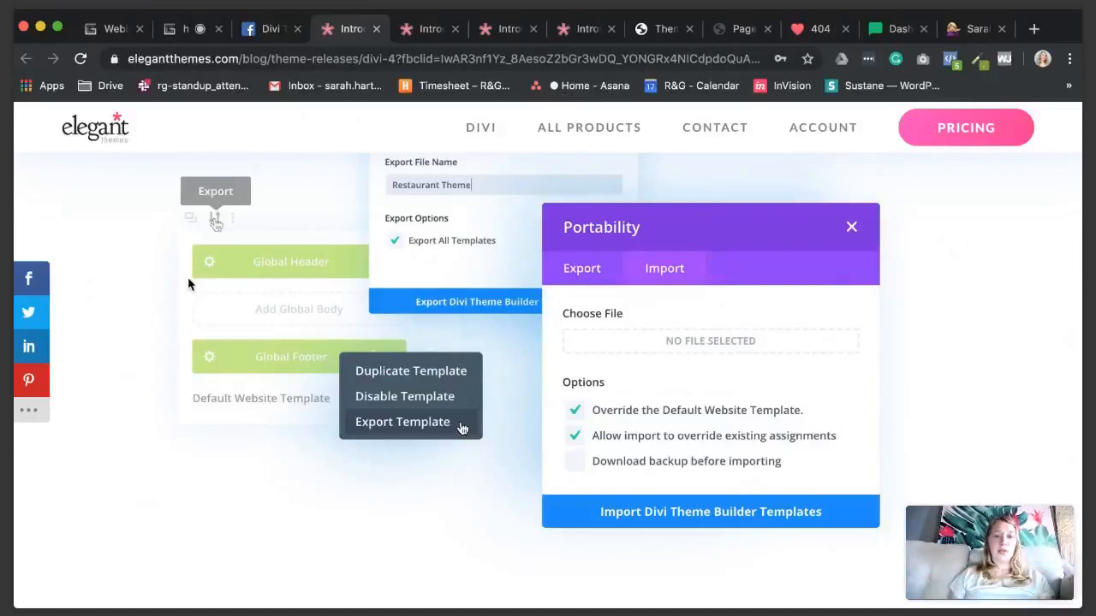
pyautogui.scroll(-1, 189, 284)
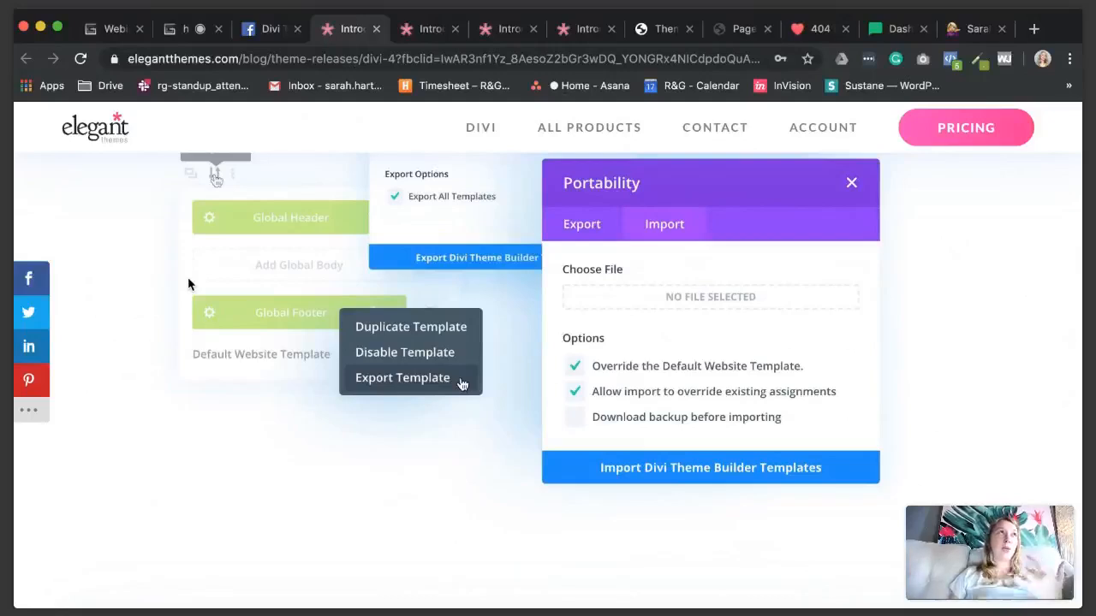
pyautogui.scroll(-5, 189, 285)
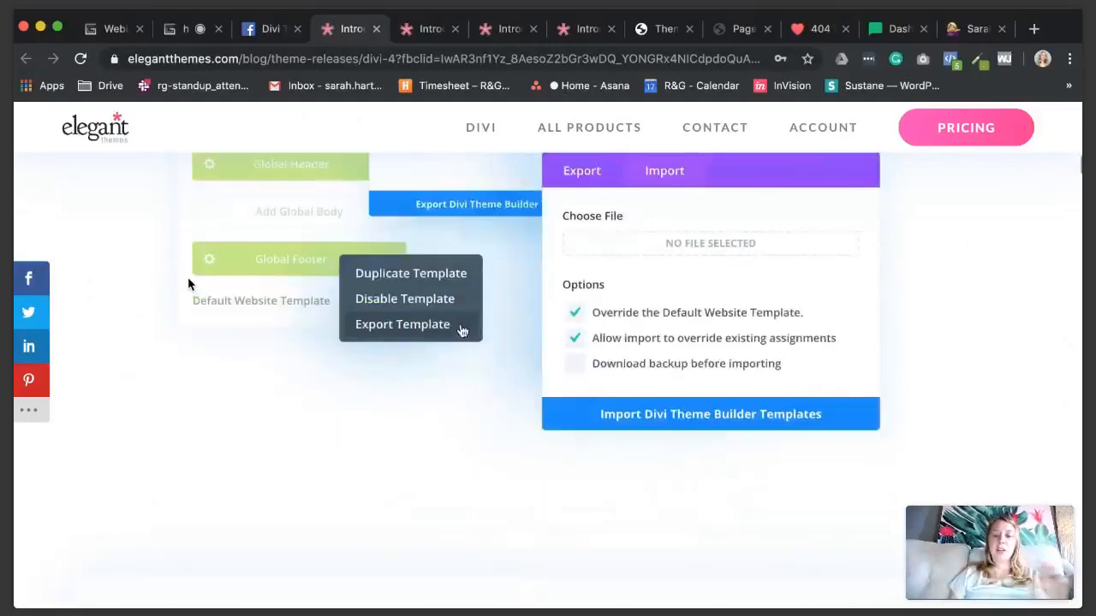
pyautogui.scroll(-10, 189, 284)
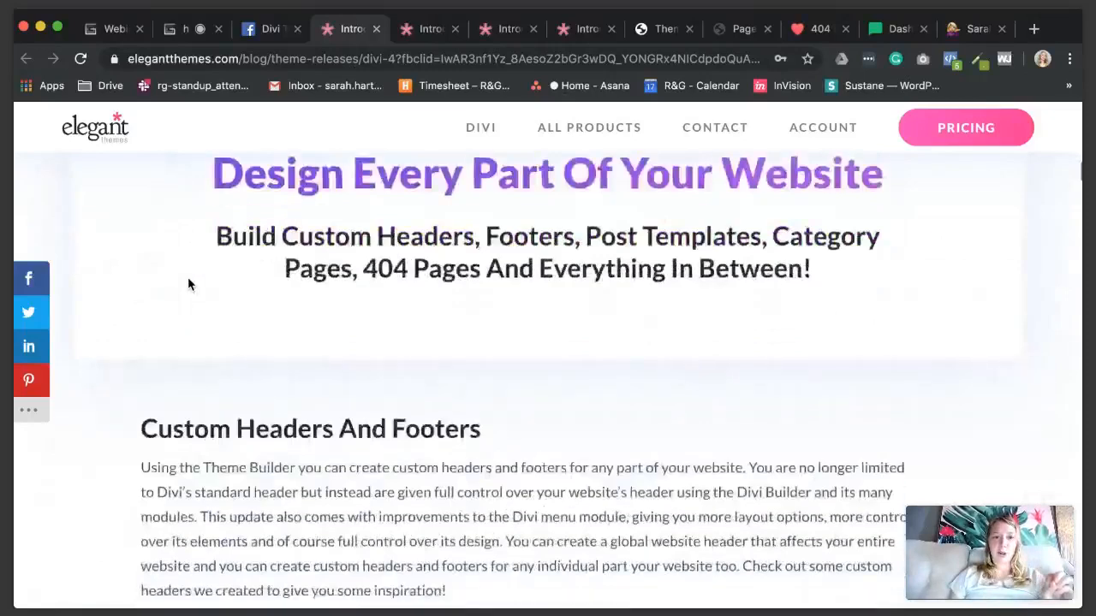
pyautogui.scroll(-6, 190, 282)
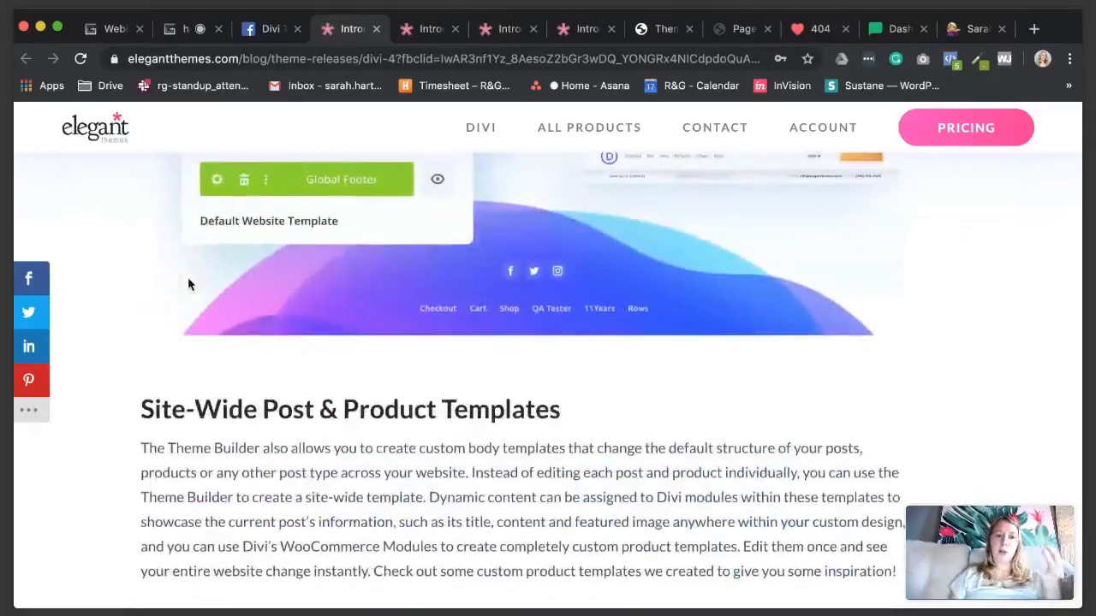
pyautogui.scroll(-3, 190, 284)
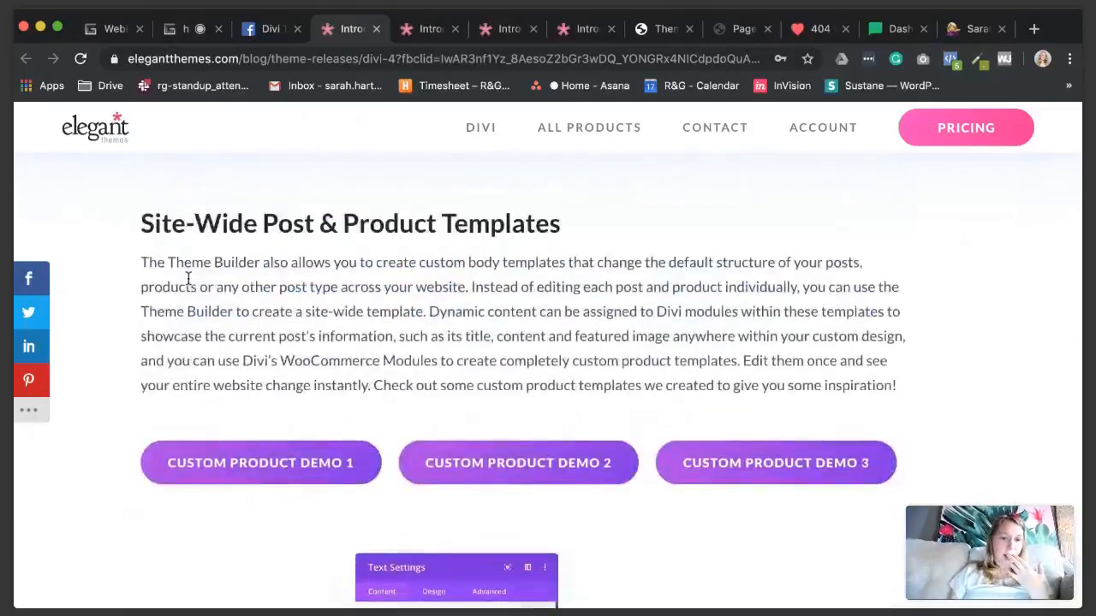
pyautogui.scroll(-5, 189, 282)
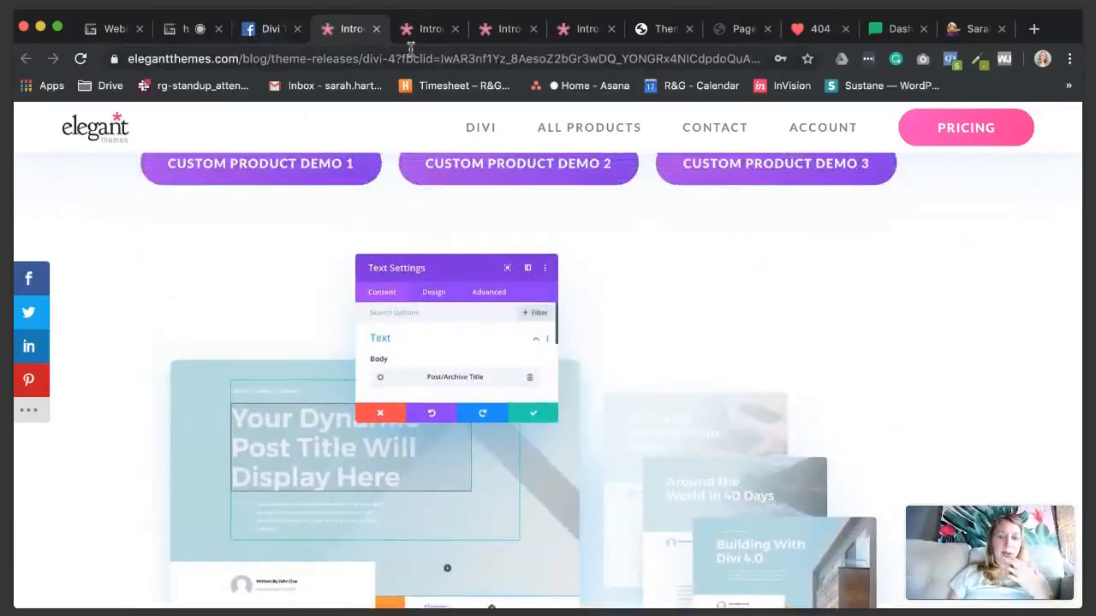
# Step: Start a new template in the Theme Builder and examine its page and post assignment options and its exclusion options
pyautogui.click(664, 30)
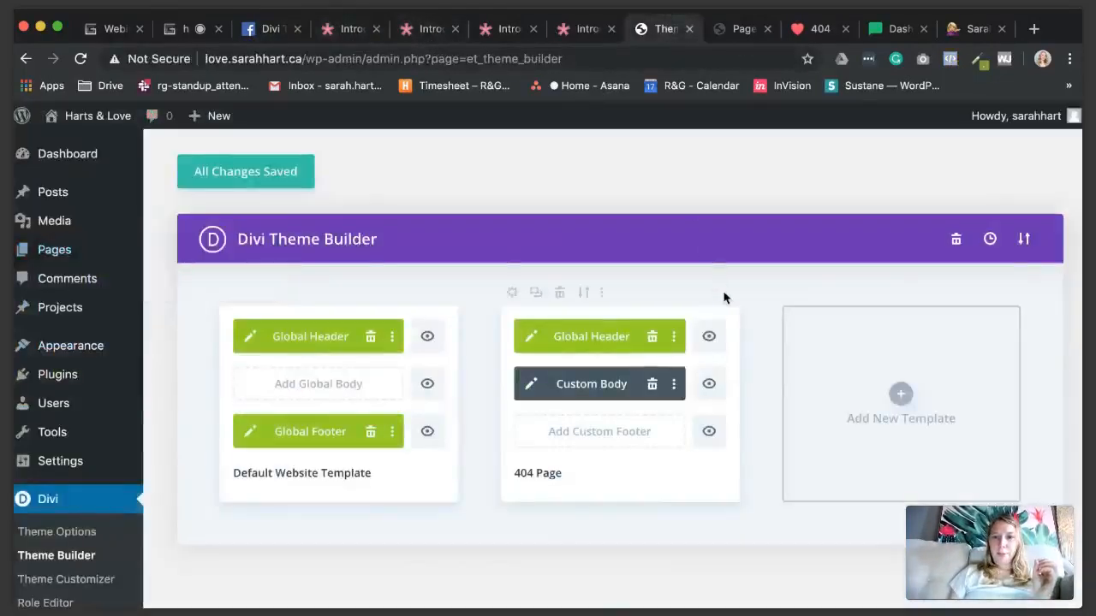
pyautogui.scroll(-1, 780, 293)
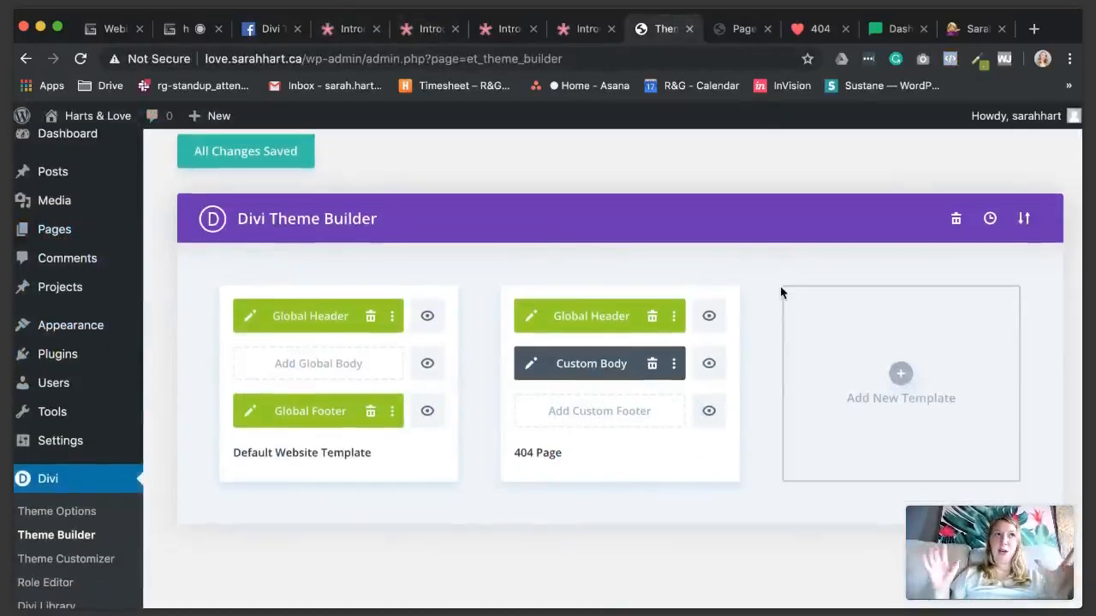
pyautogui.click(899, 381)
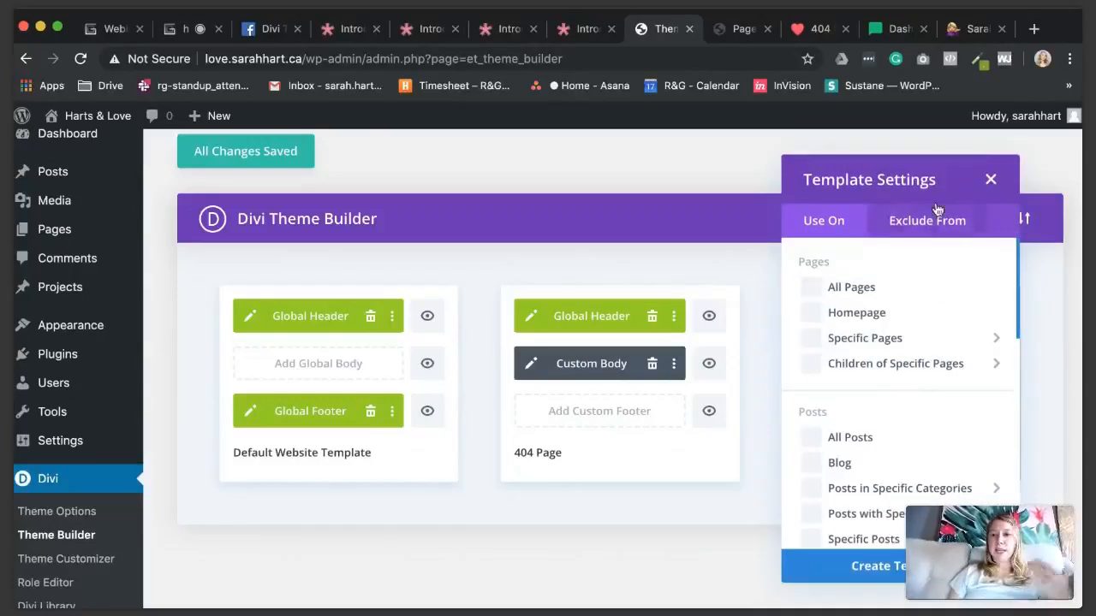
pyautogui.scroll(-2, 910, 250)
pyautogui.scroll(-2, 910, 250)
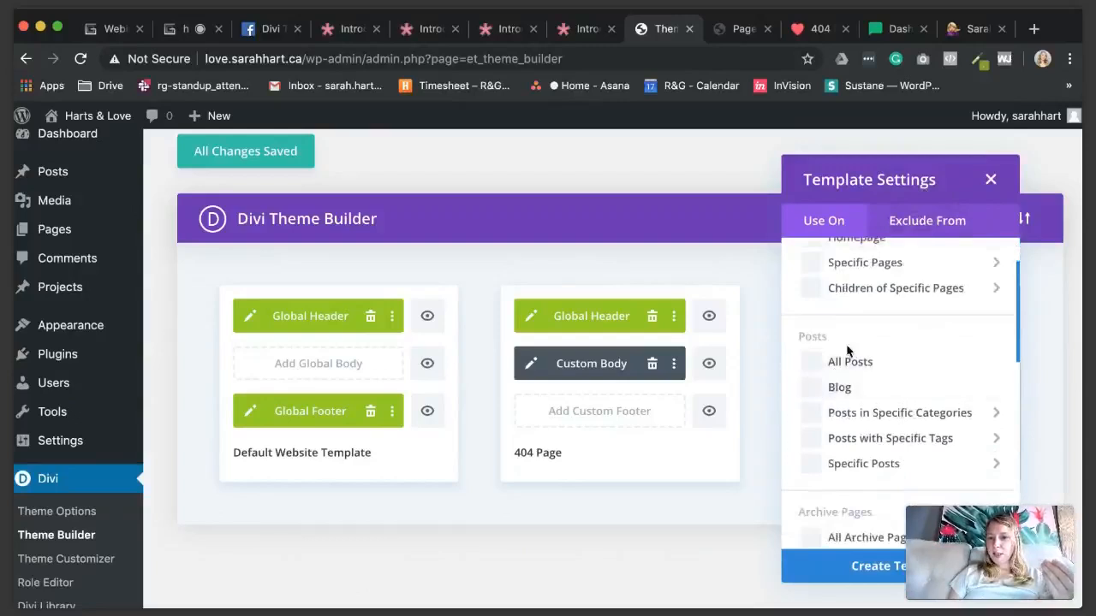
pyautogui.moveTo(841, 418)
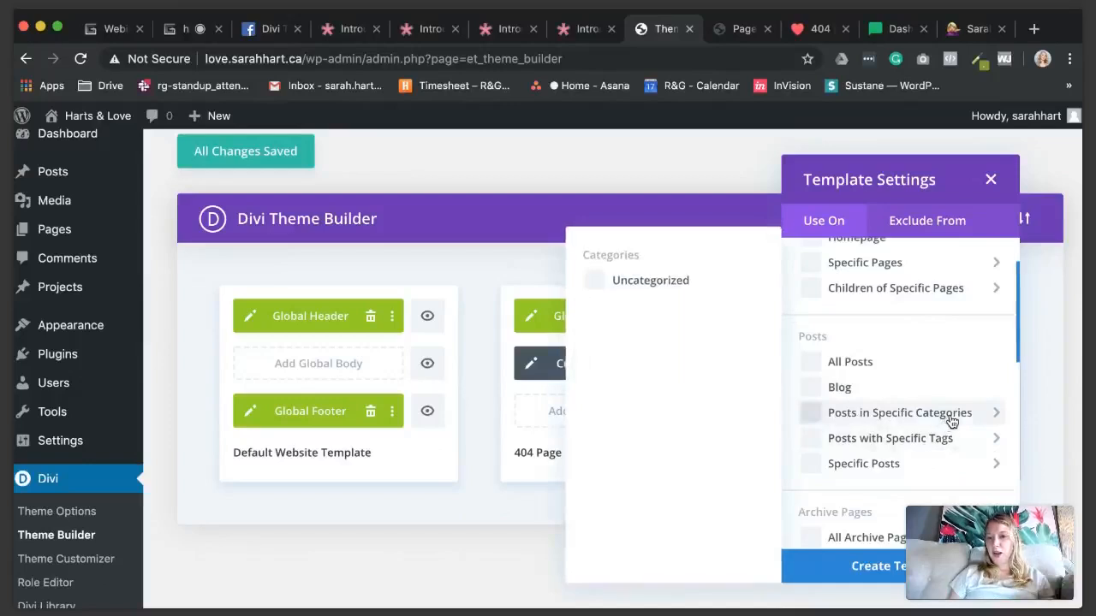
pyautogui.scroll(-1, 942, 411)
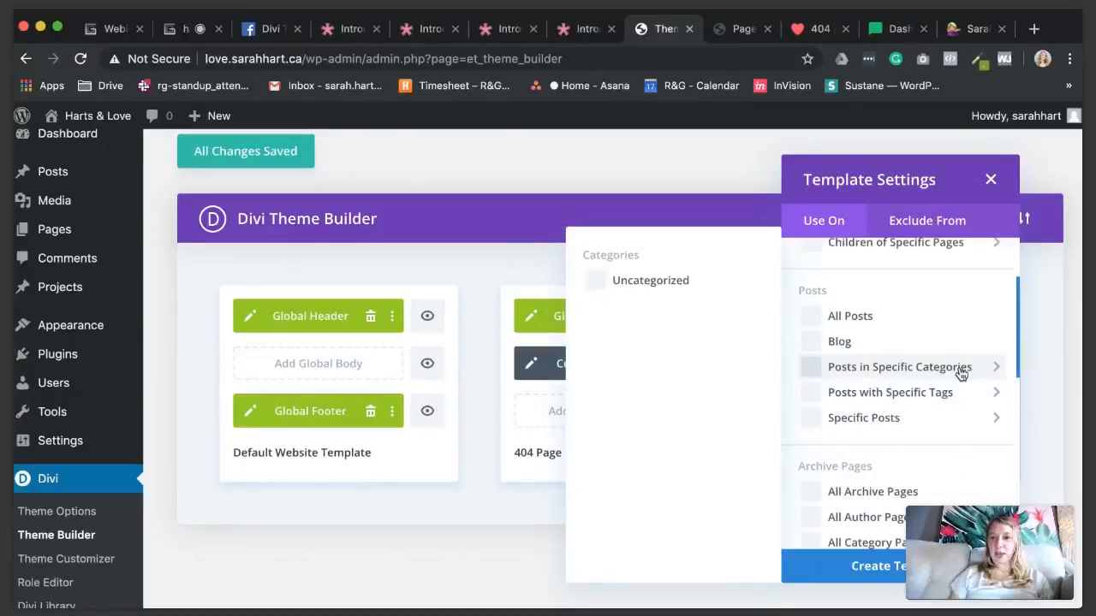
pyautogui.scroll(3, 961, 373)
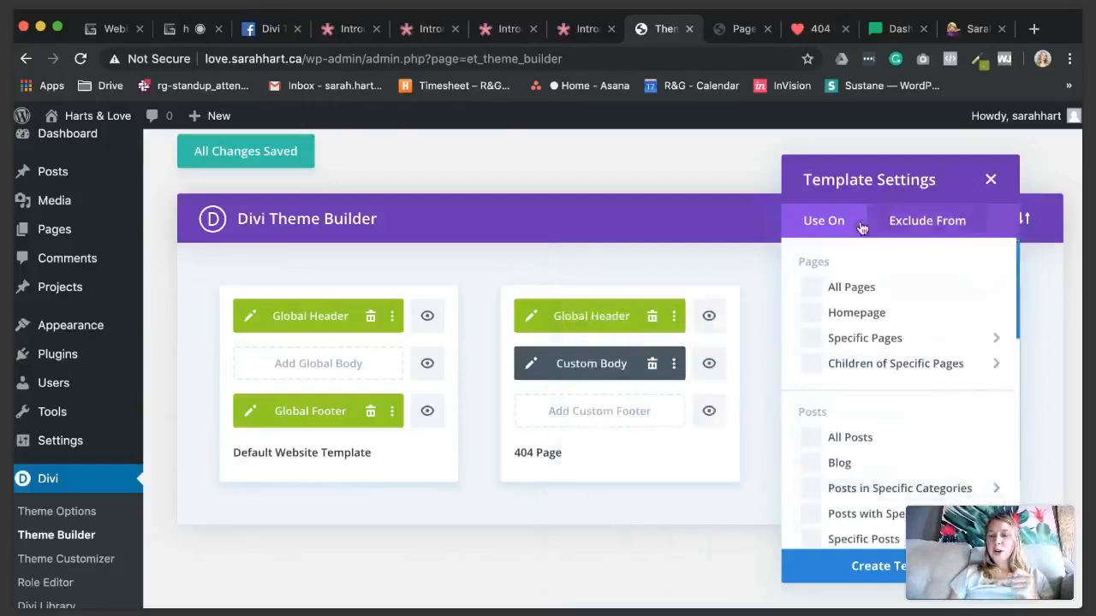
pyautogui.click(920, 232)
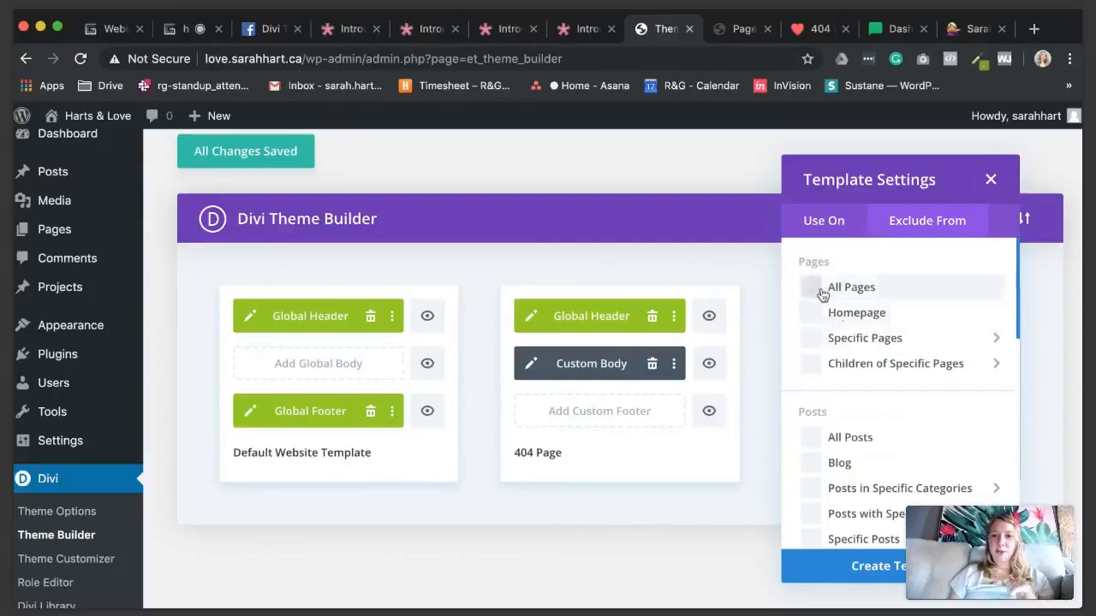
# Step: Return to the new template's Use On options and examine the archive page, project and other assignments
pyautogui.click(832, 231)
pyautogui.scroll(-5, 865, 283)
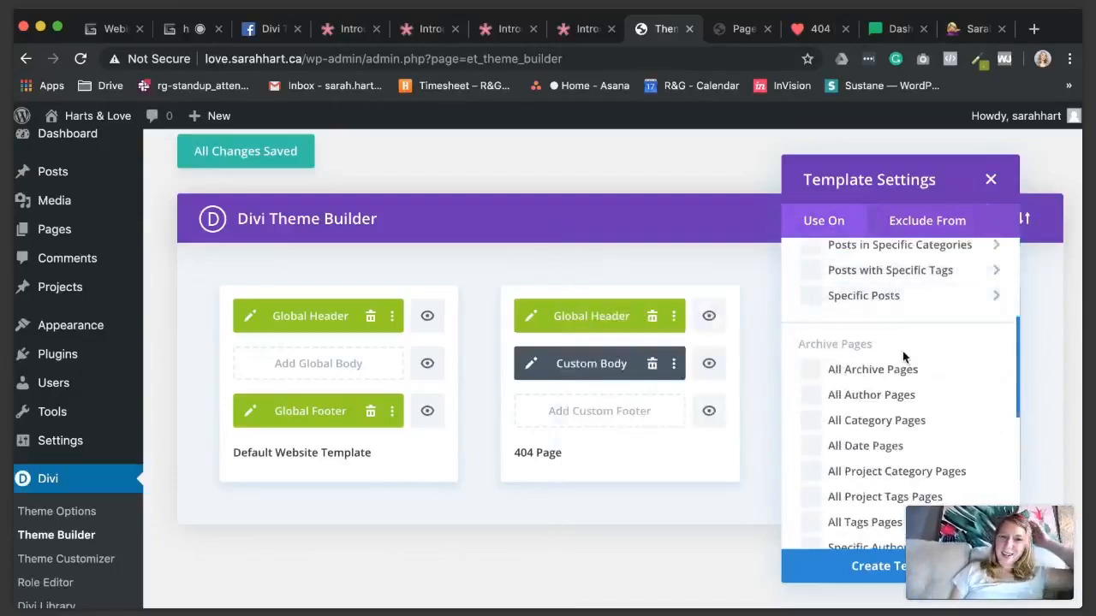
pyautogui.scroll(-2, 856, 356)
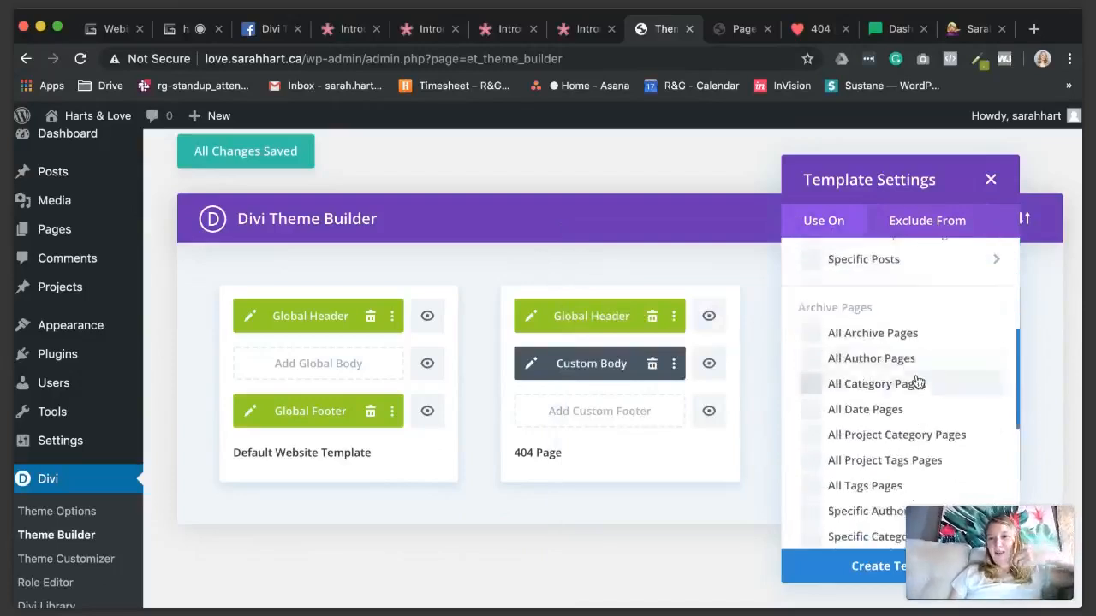
pyautogui.scroll(-2, 942, 377)
pyautogui.scroll(-3, 937, 296)
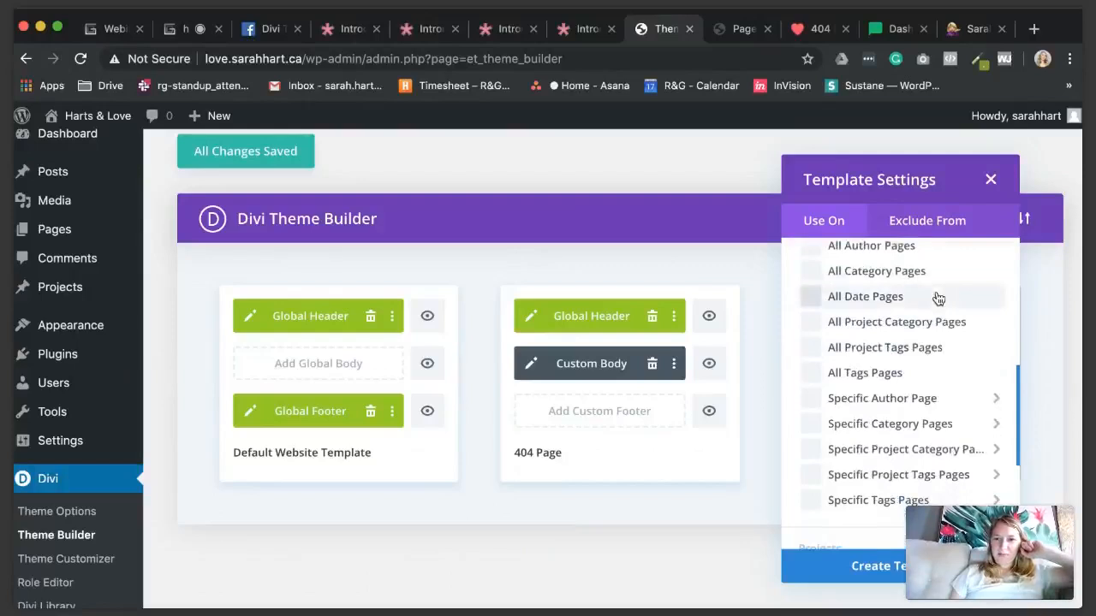
pyautogui.scroll(-10, 937, 297)
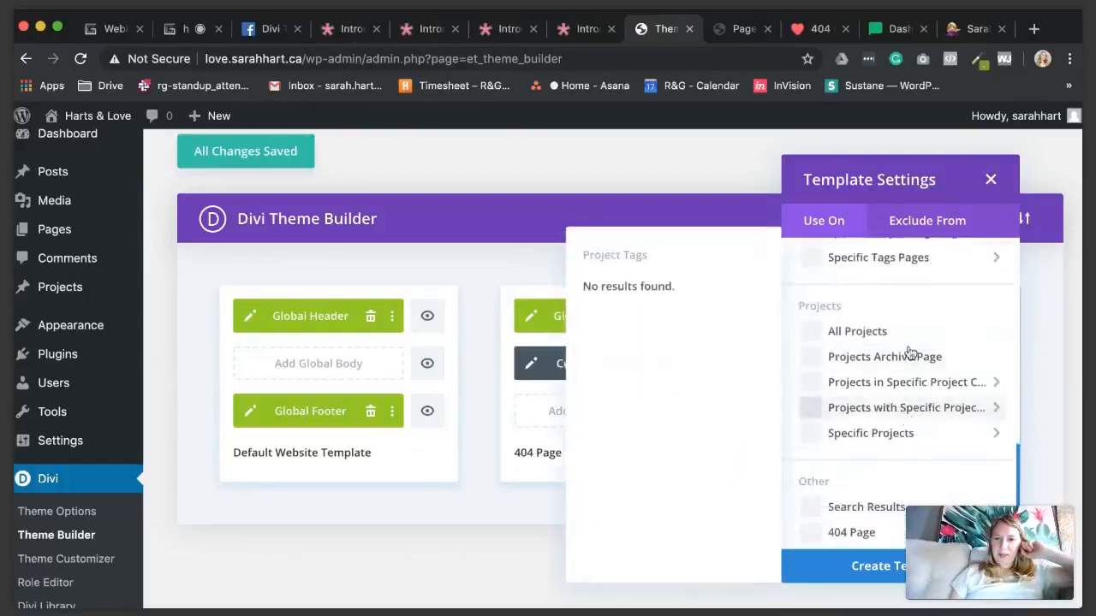
pyautogui.scroll(-1, 910, 330)
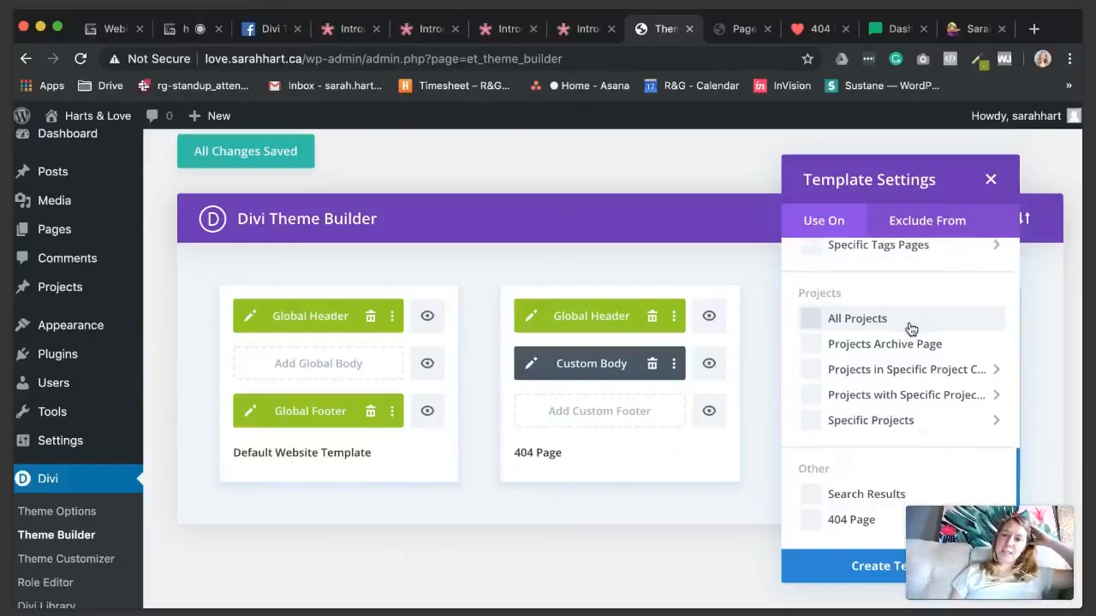
# Step: Create a new template assigned to the Blog under the Posts assignments
pyautogui.scroll(-1, 911, 330)
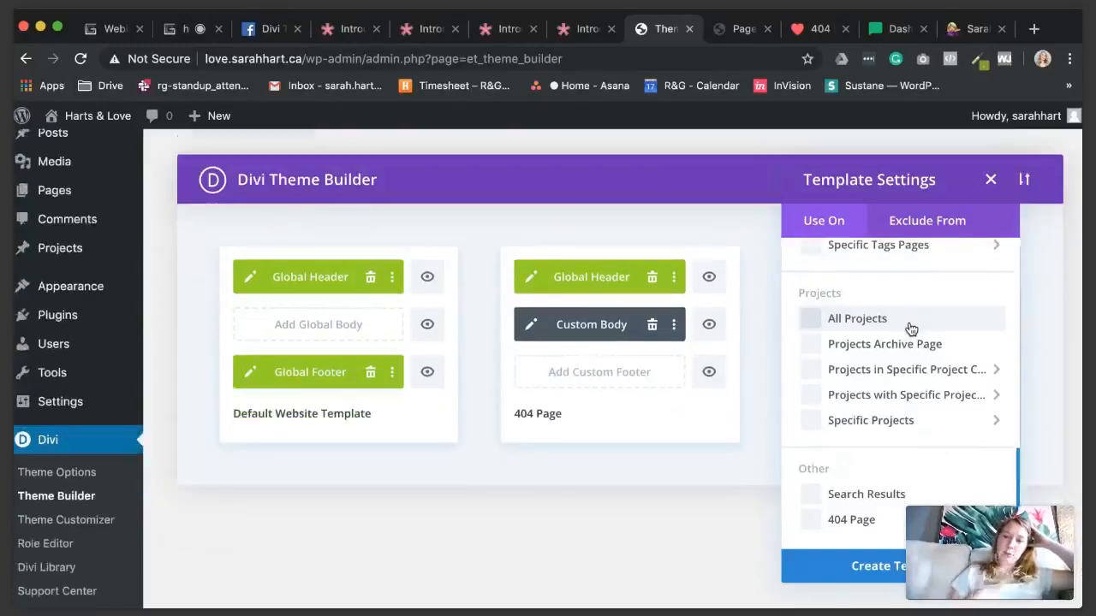
pyautogui.scroll(3, 911, 329)
pyautogui.scroll(-3, 911, 330)
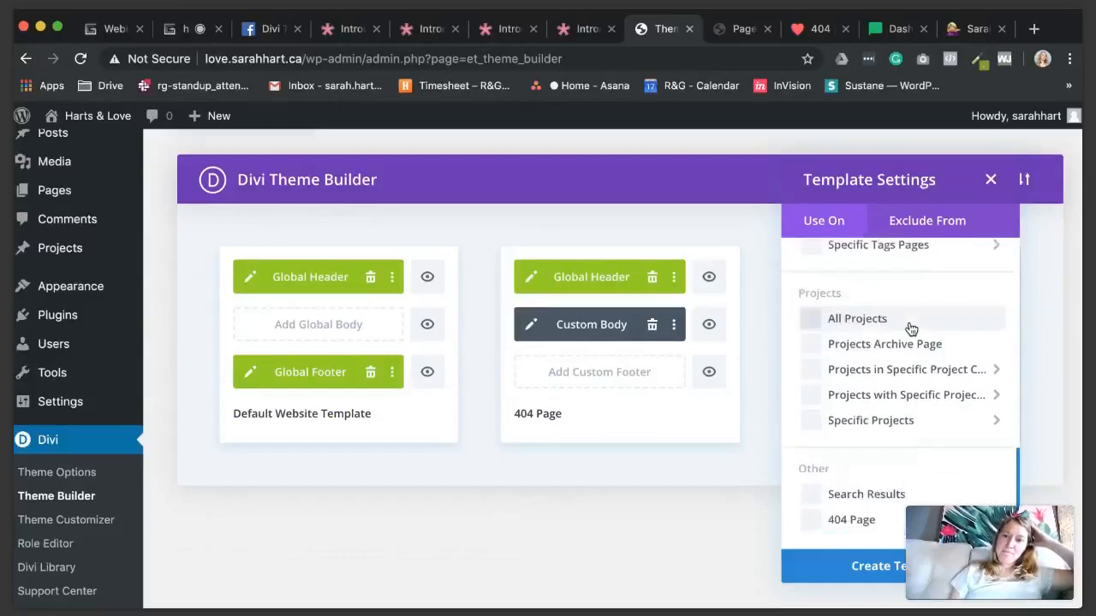
pyautogui.scroll(5, 866, 420)
pyautogui.scroll(7, 867, 421)
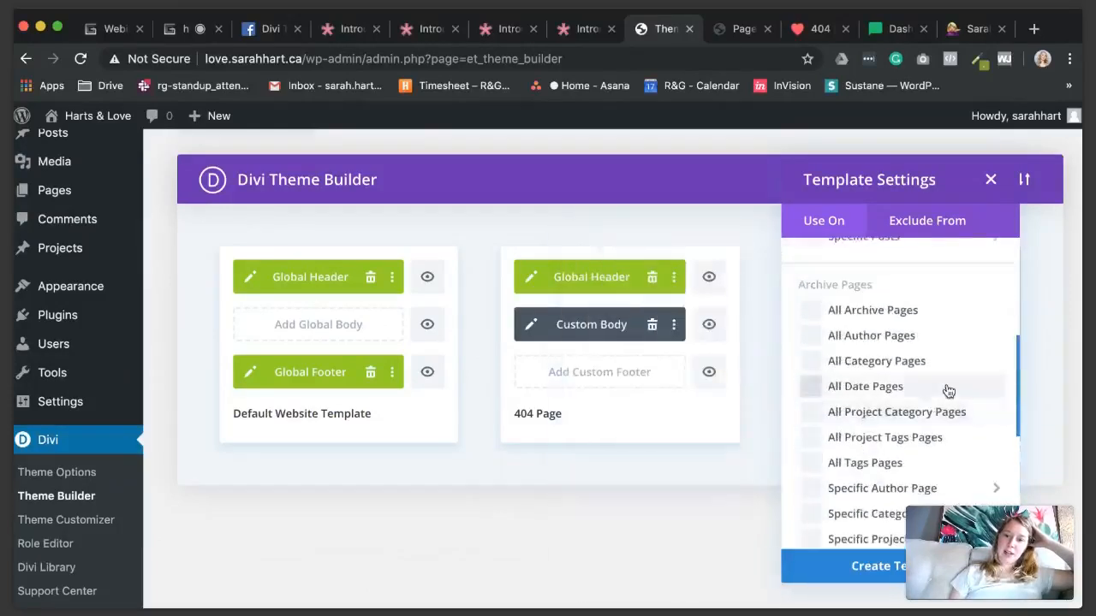
pyautogui.moveTo(922, 364)
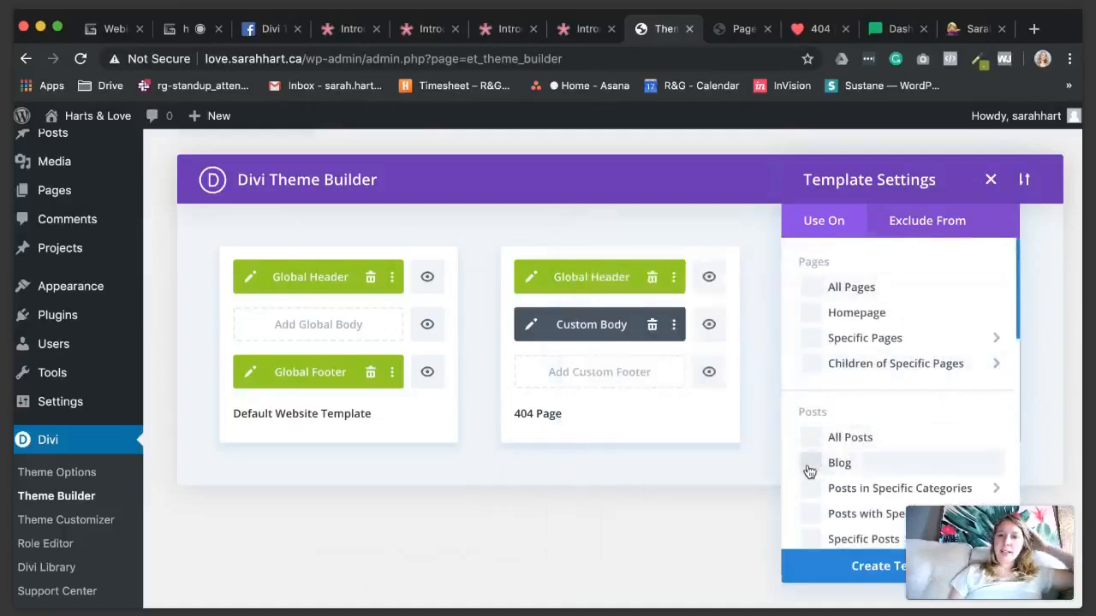
pyautogui.click(809, 464)
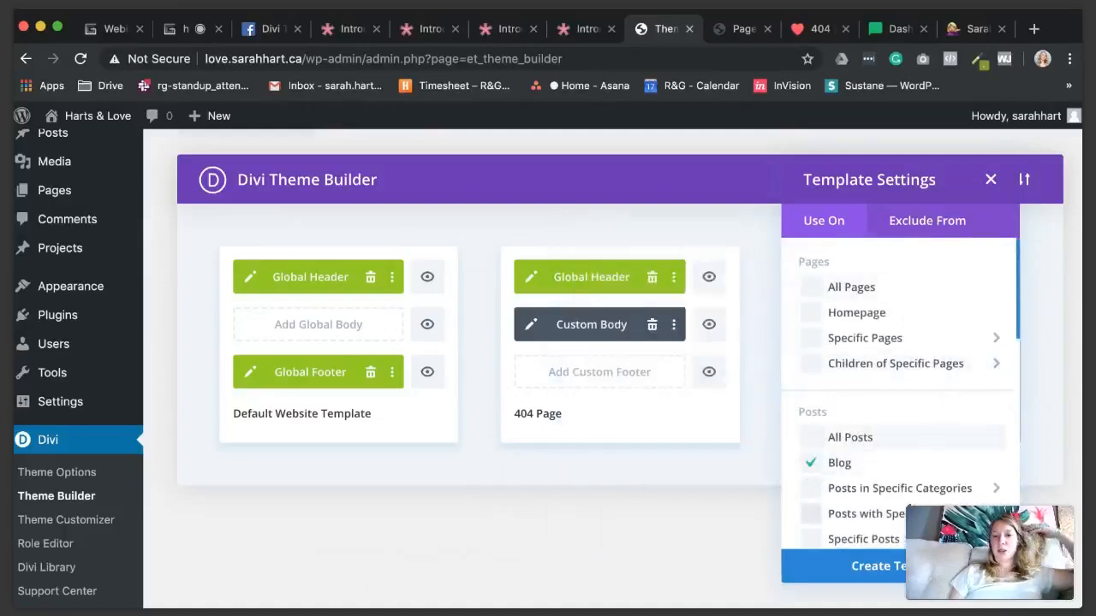
pyautogui.click(890, 566)
pyautogui.scroll(-1, 826, 435)
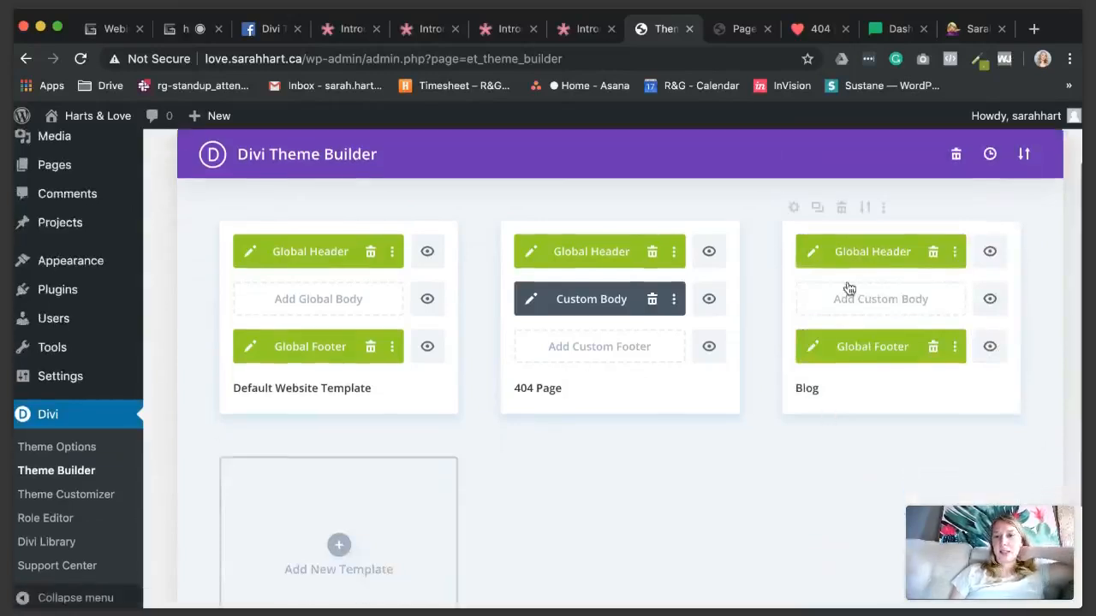
# Step: Start a custom body for the Blog template, building it from scratch without inserting a row
pyautogui.click(875, 301)
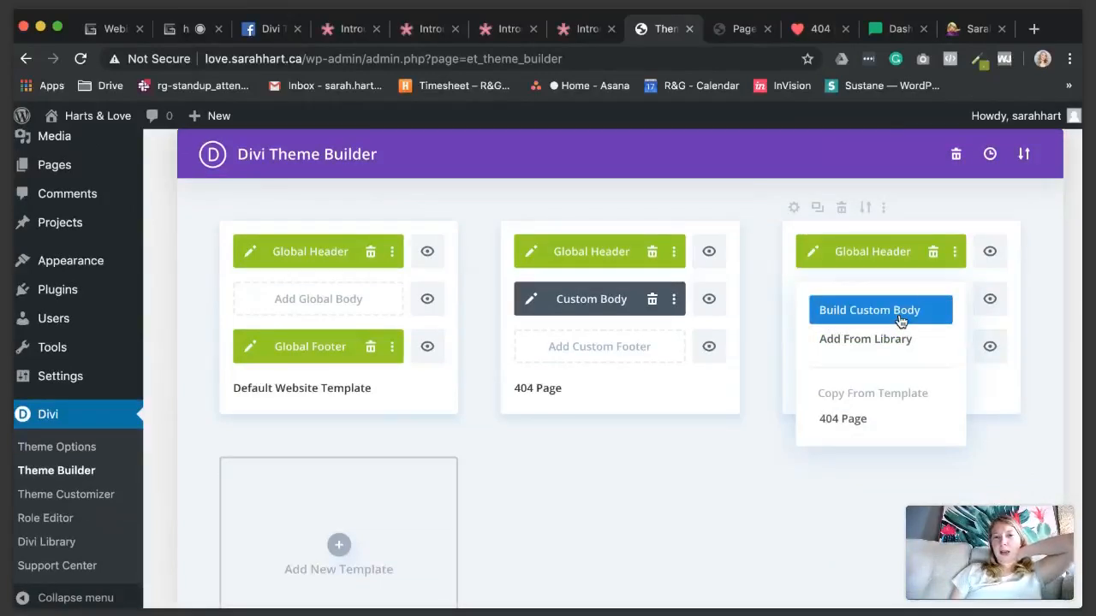
pyautogui.click(900, 320)
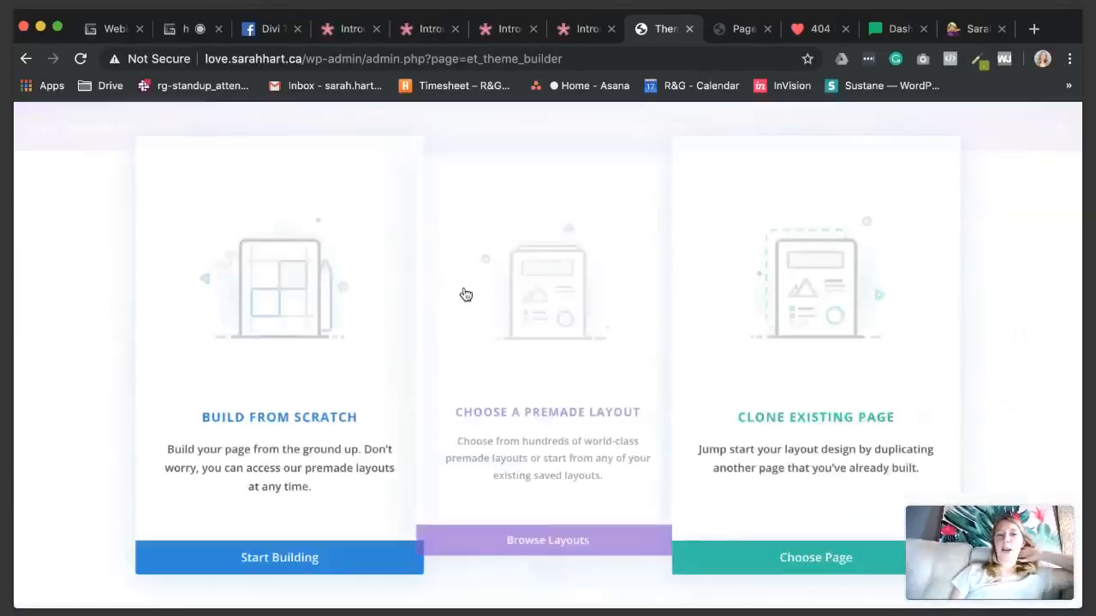
pyautogui.click(245, 299)
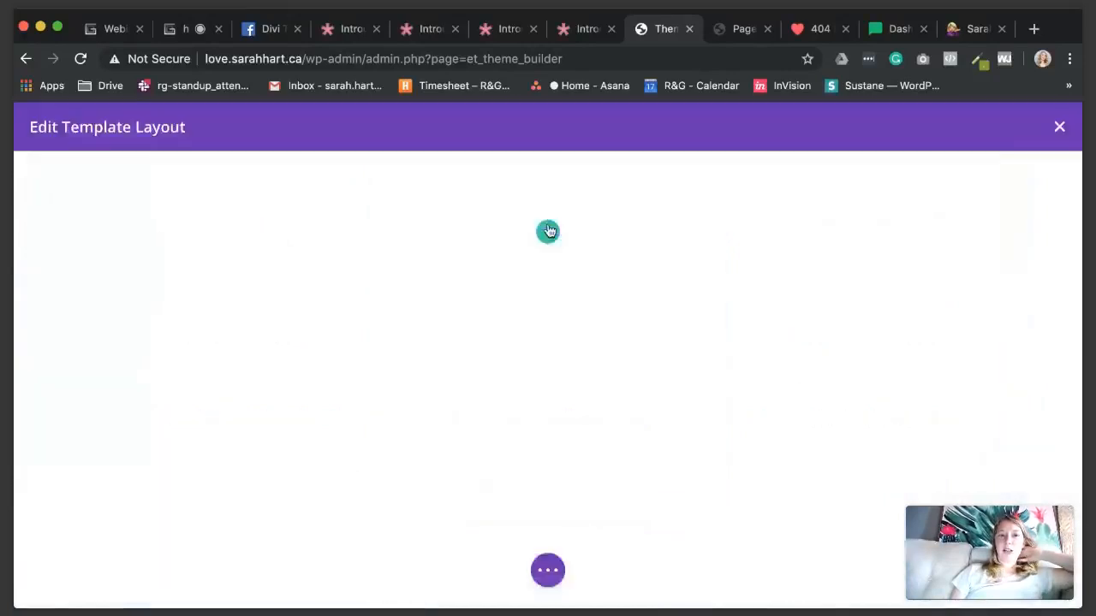
pyautogui.click(549, 231)
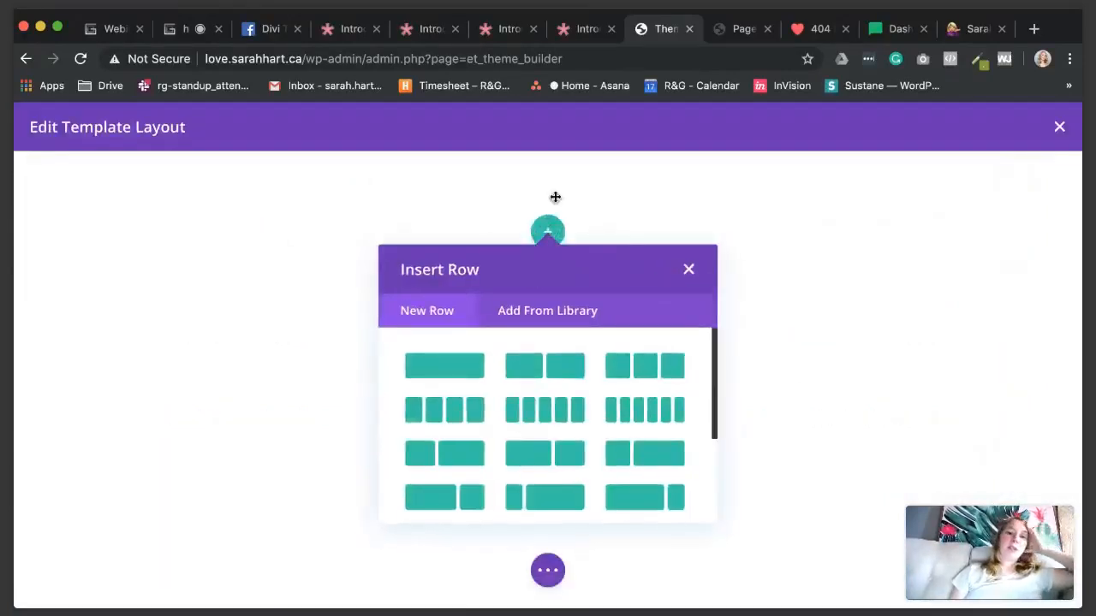
pyautogui.click(689, 272)
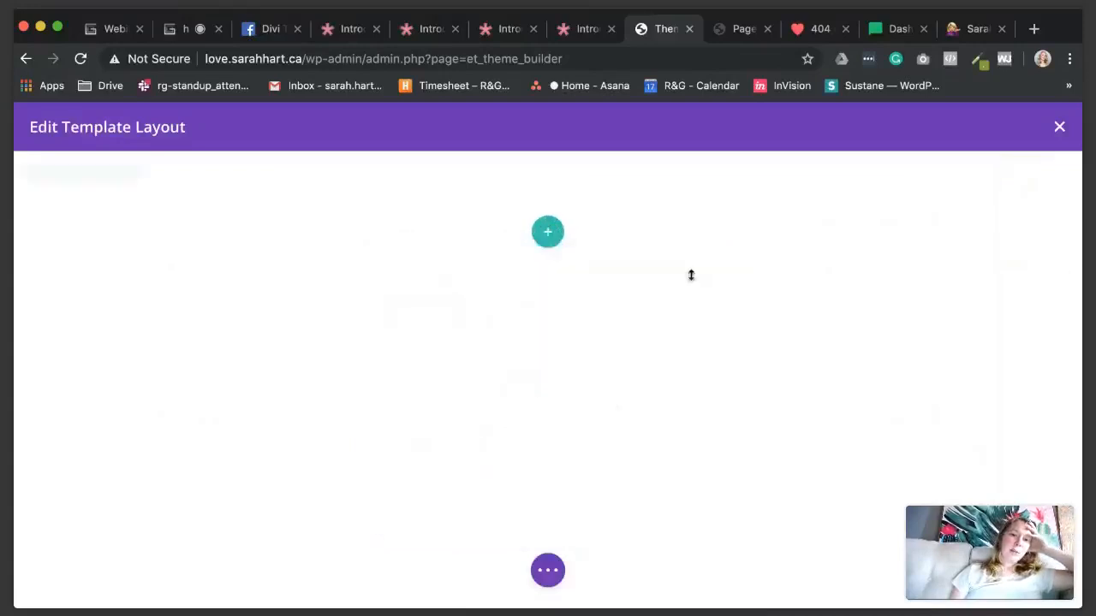
# Step: Search the premade layouts in the library for "blog page" and look through the matching designs
pyautogui.click(548, 570)
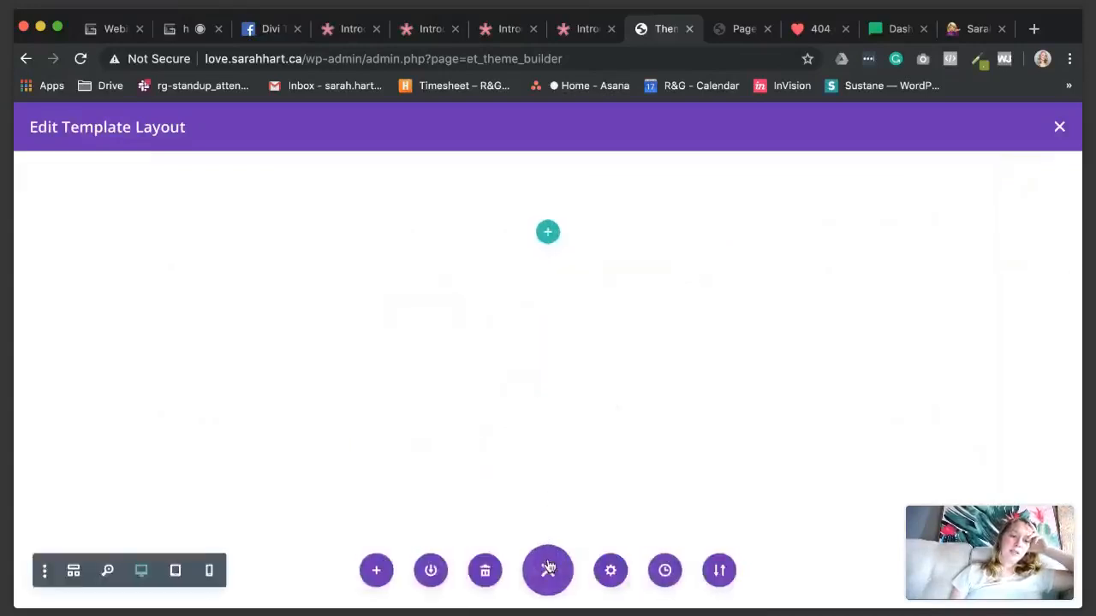
pyautogui.click(376, 570)
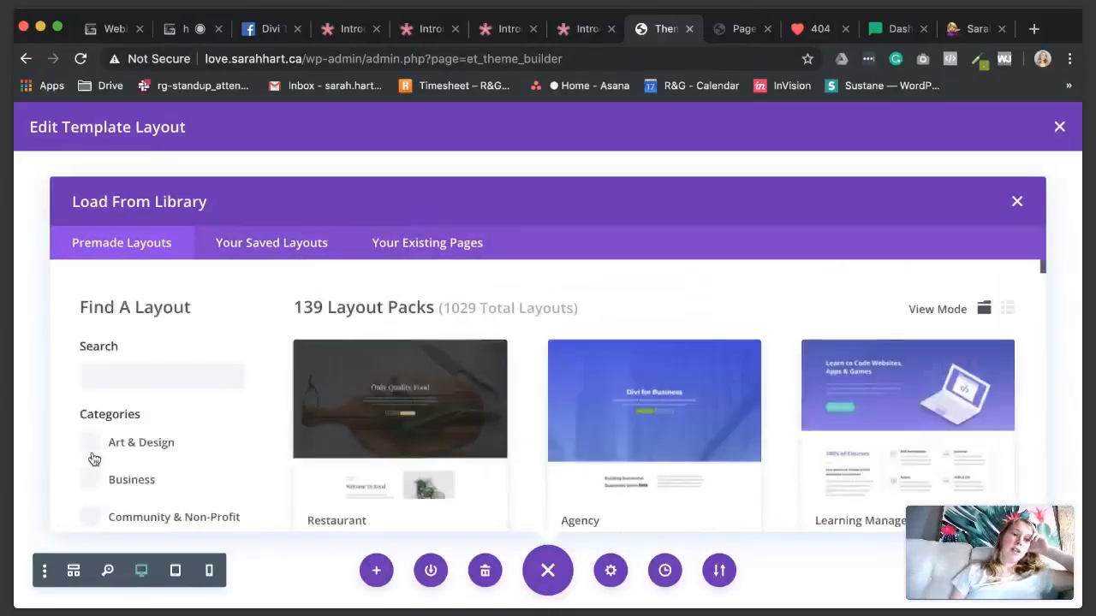
pyautogui.click(130, 381)
pyautogui.write('blog p')
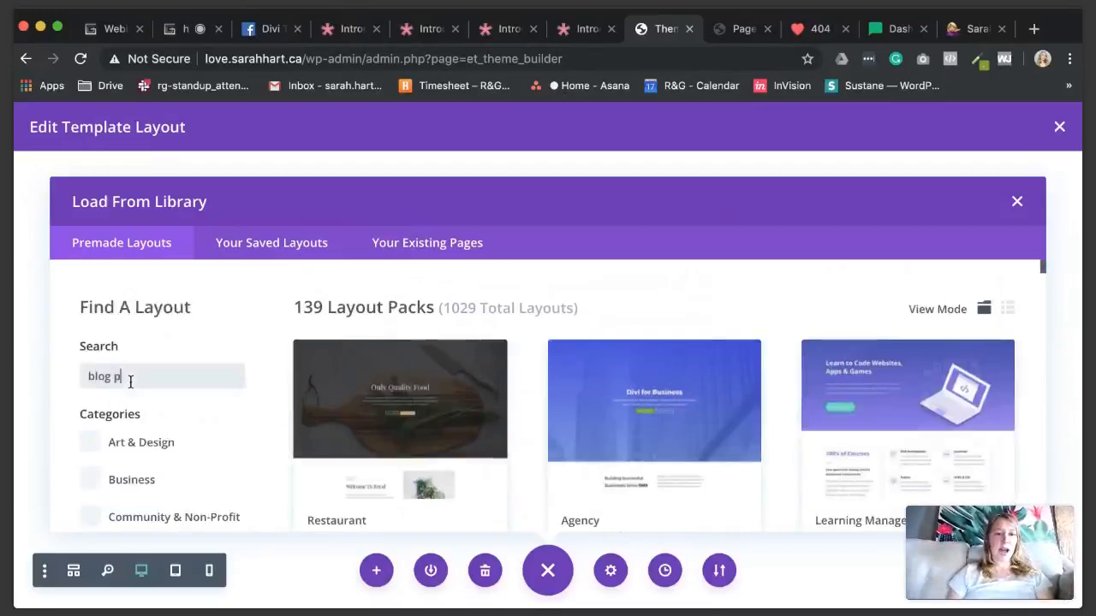
pyautogui.write('age')
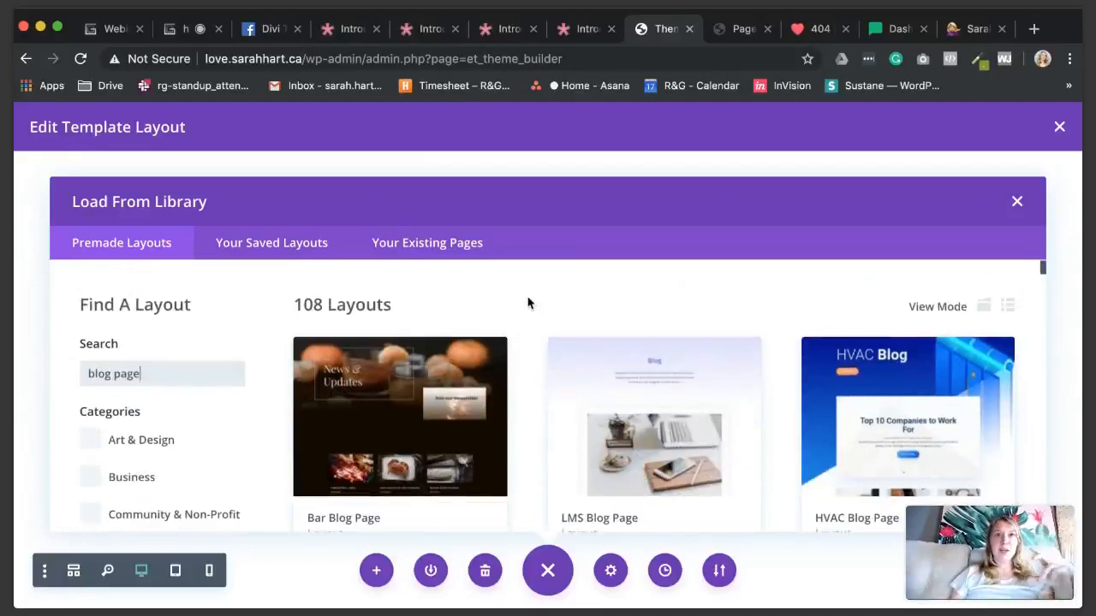
pyautogui.scroll(-2, 528, 302)
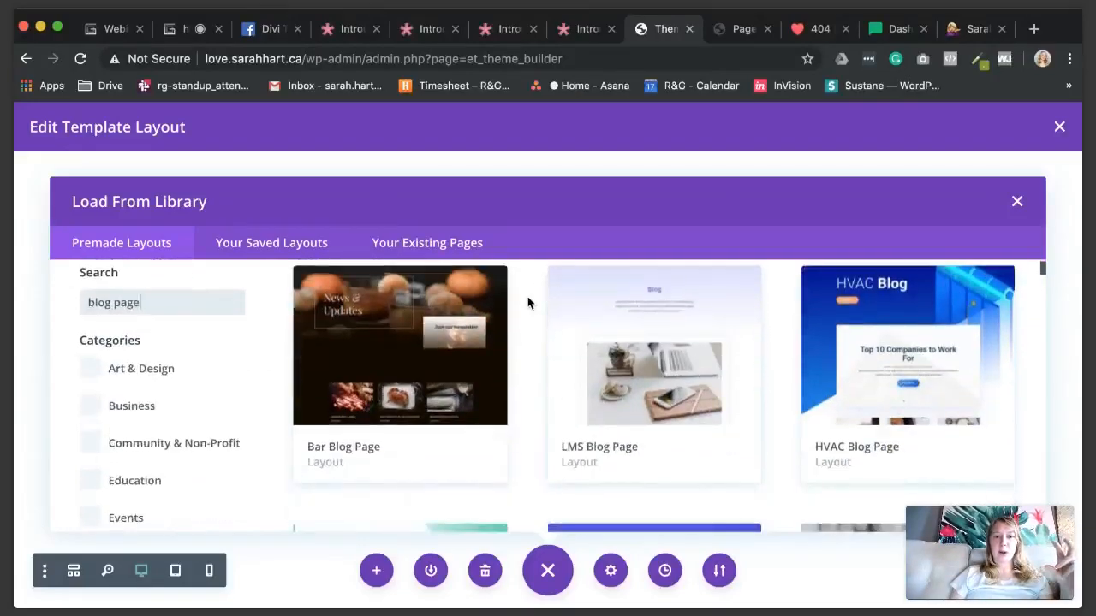
pyautogui.scroll(-1, 528, 303)
pyautogui.scroll(1, 528, 303)
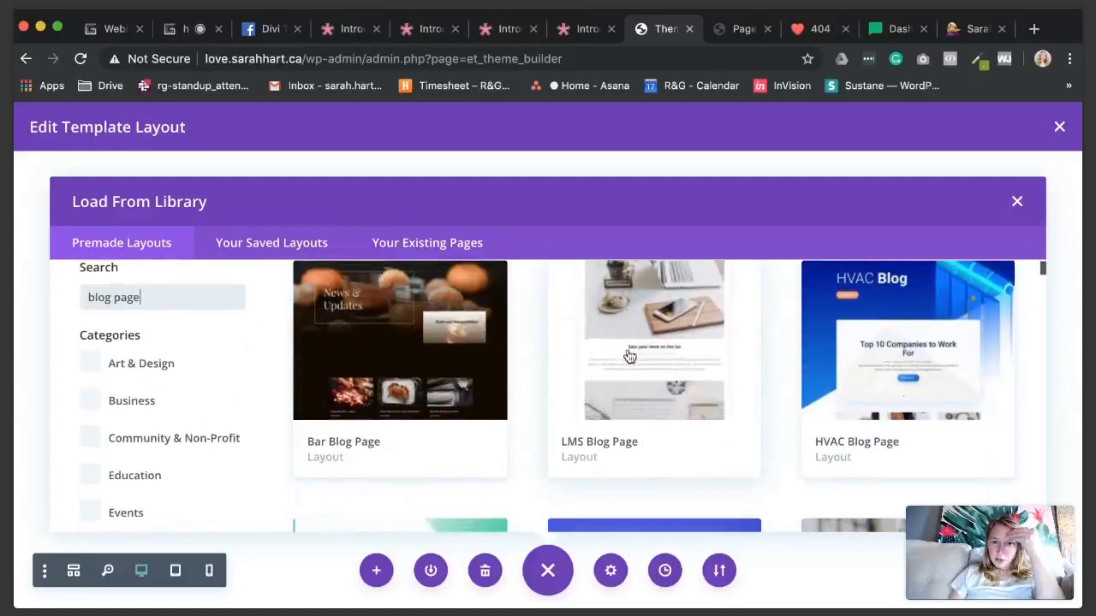
pyautogui.scroll(-5, 531, 366)
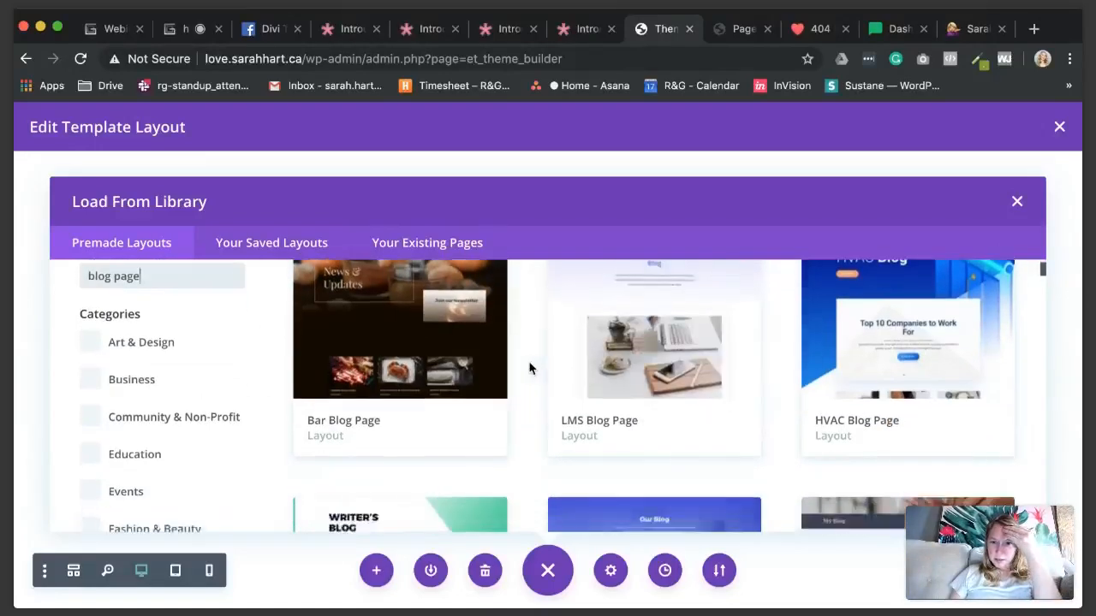
pyautogui.scroll(-1, 529, 368)
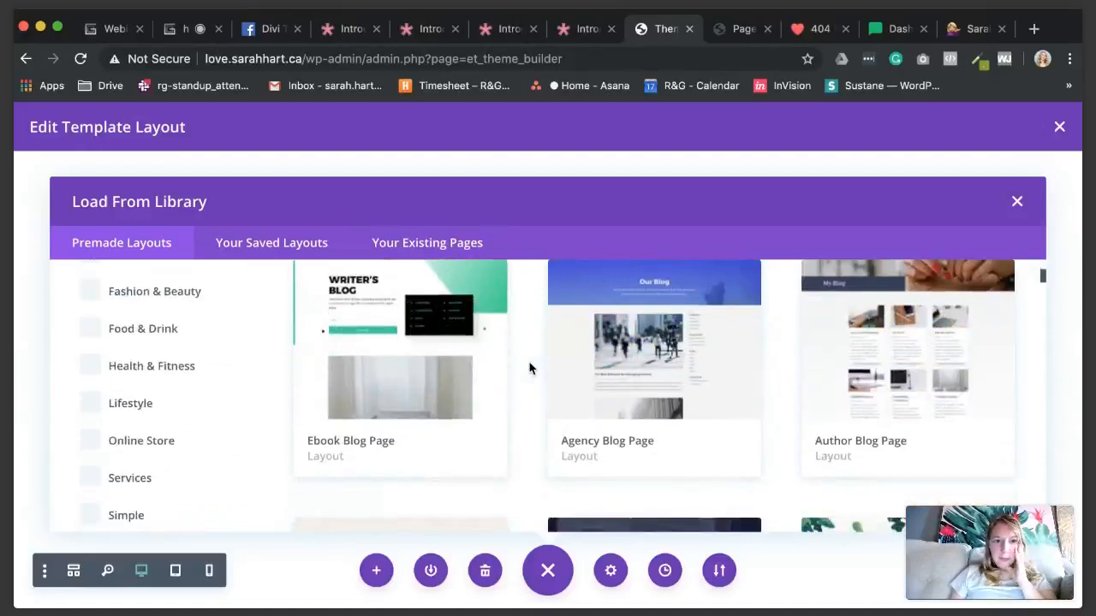
pyautogui.scroll(-1, 529, 368)
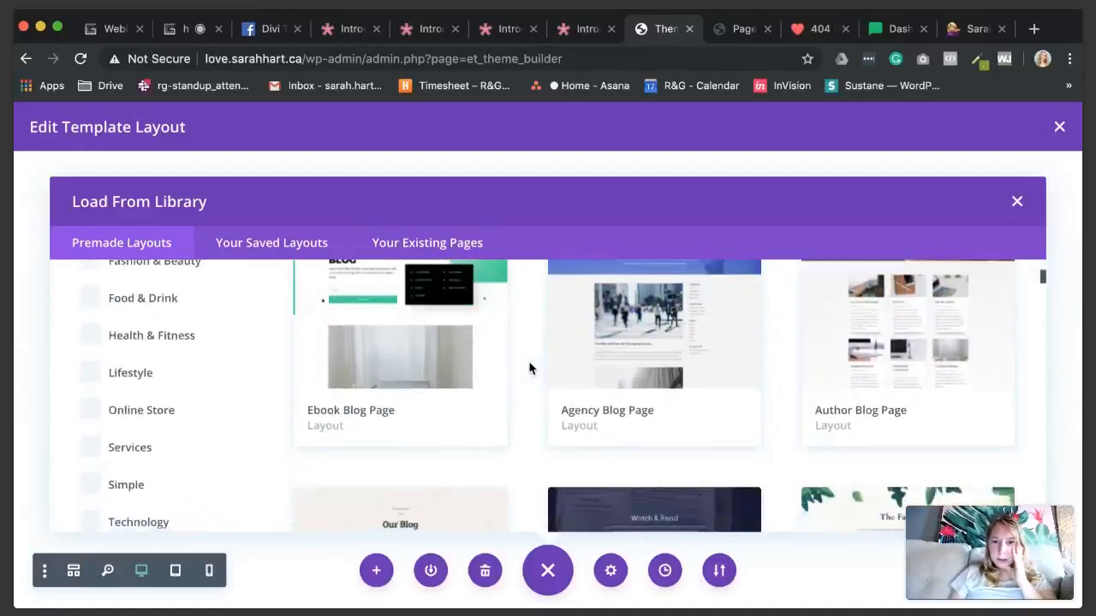
pyautogui.scroll(7, 529, 368)
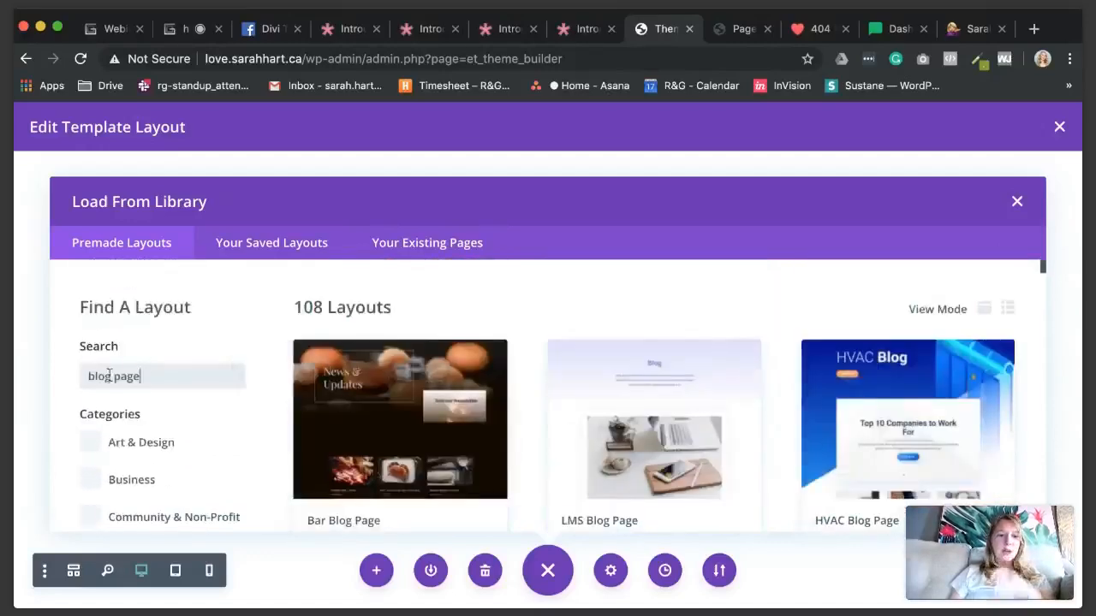
# Step: Search the premade layouts for "post page" and load the Technology News Post Page layout into the template body
pyautogui.moveTo(111, 377); pyautogui.dragTo(71, 384)
pyautogui.write('post')
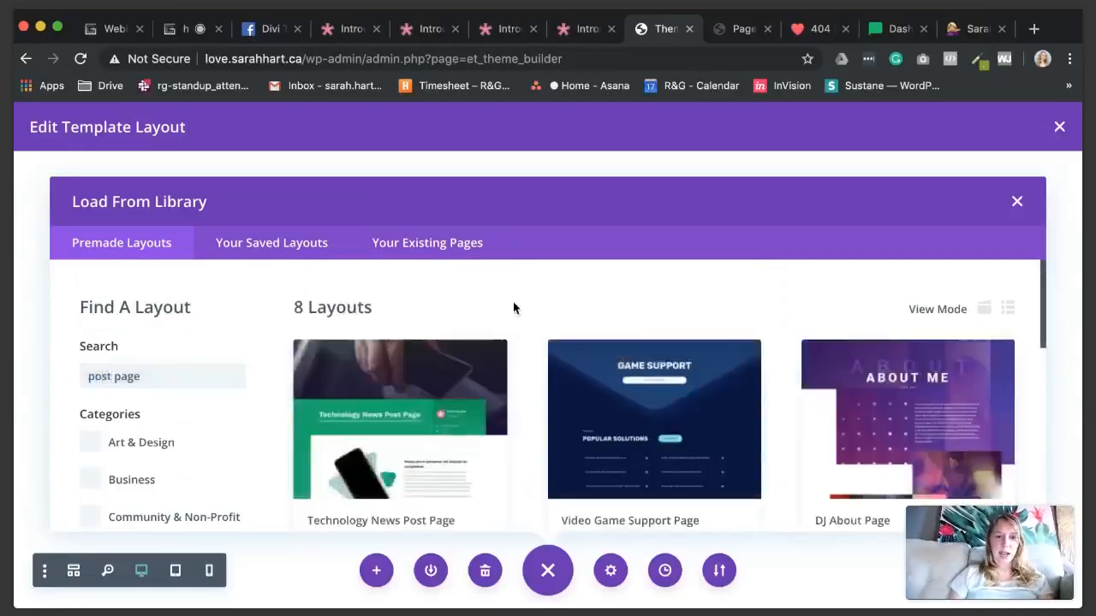
pyautogui.scroll(-2, 516, 373)
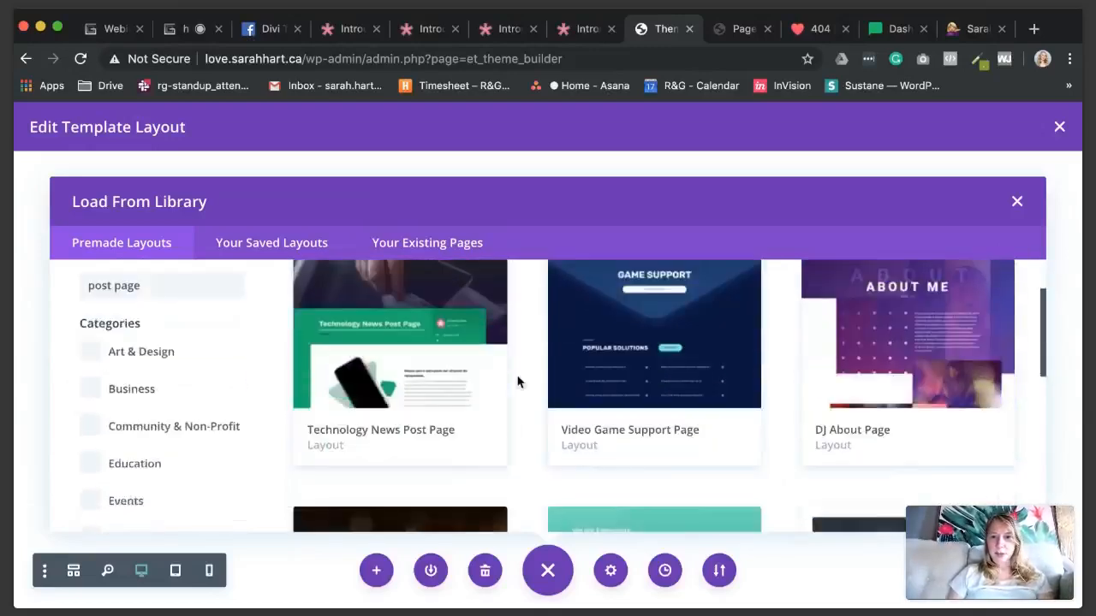
pyautogui.click(447, 391)
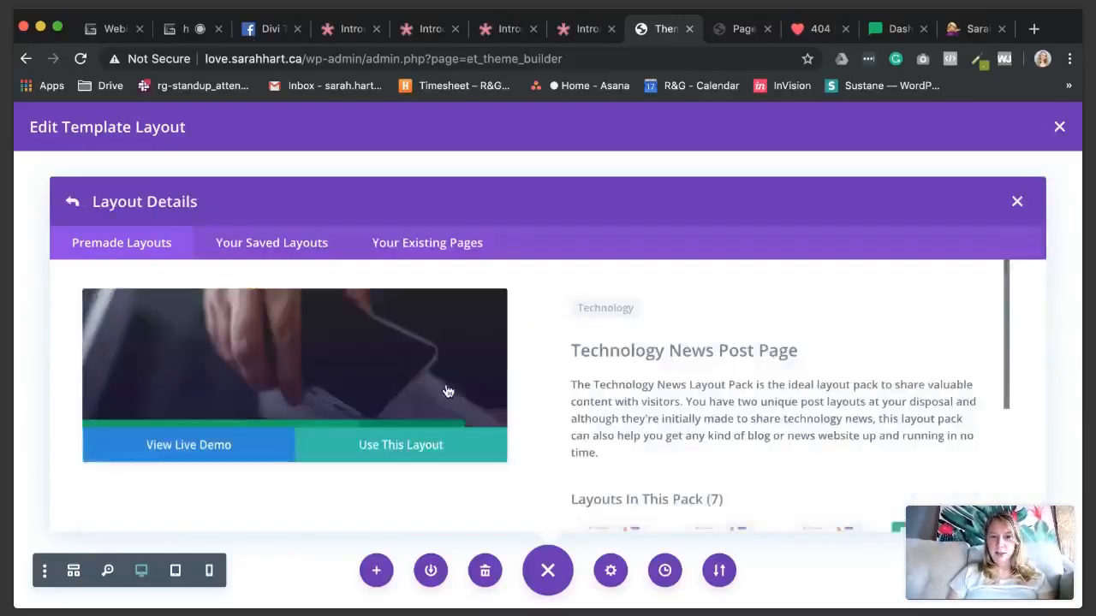
pyautogui.click(387, 451)
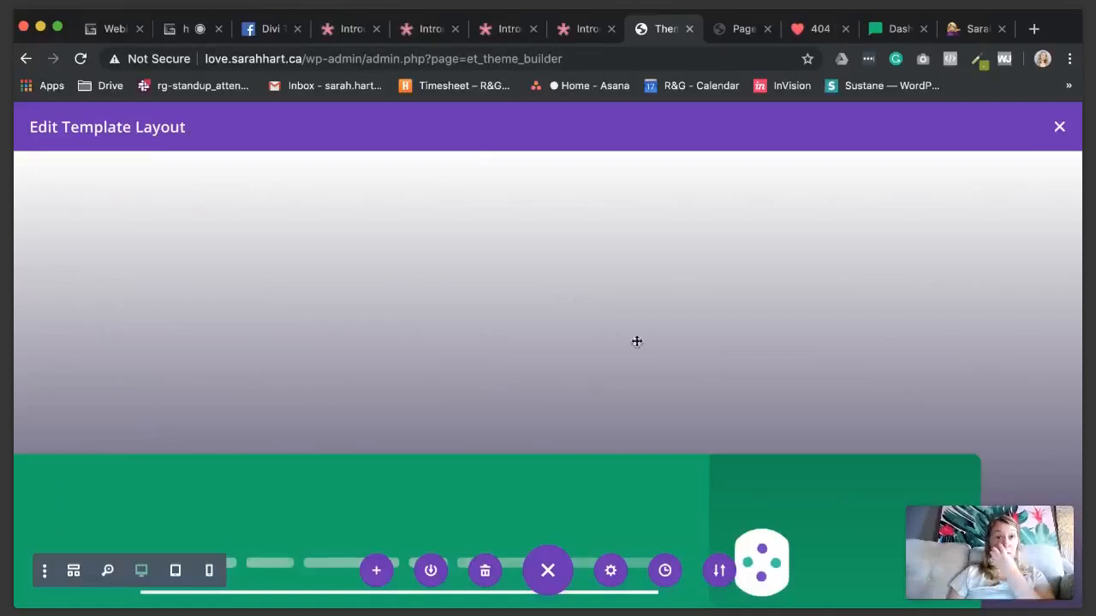
# Step: Look over the top of the loaded post layout and inspect the design options of its hero section
pyautogui.scroll(-2, 636, 340)
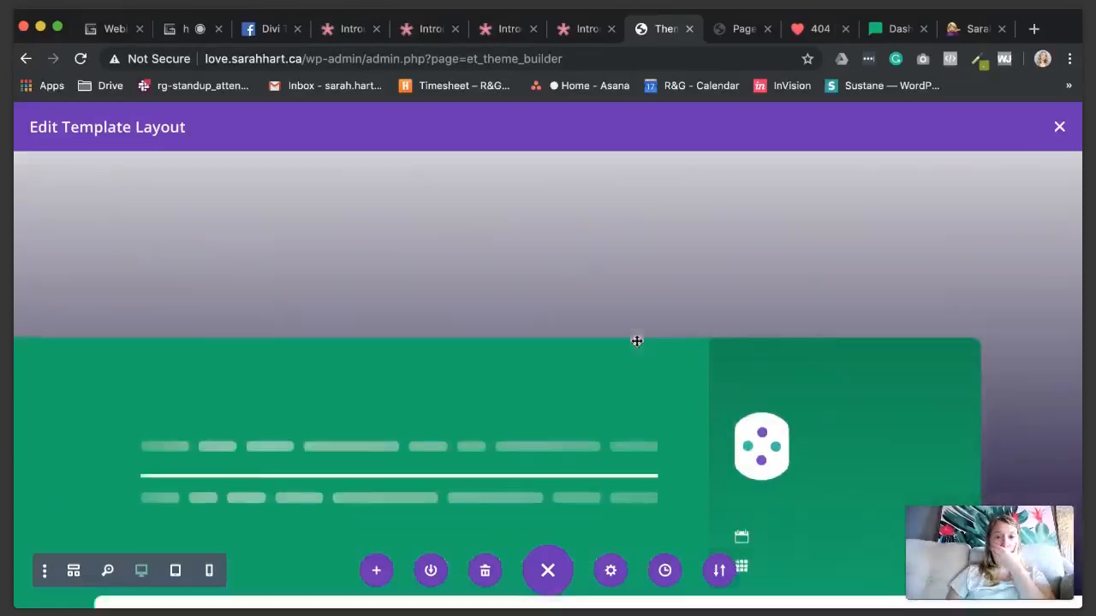
pyautogui.scroll(-2, 551, 364)
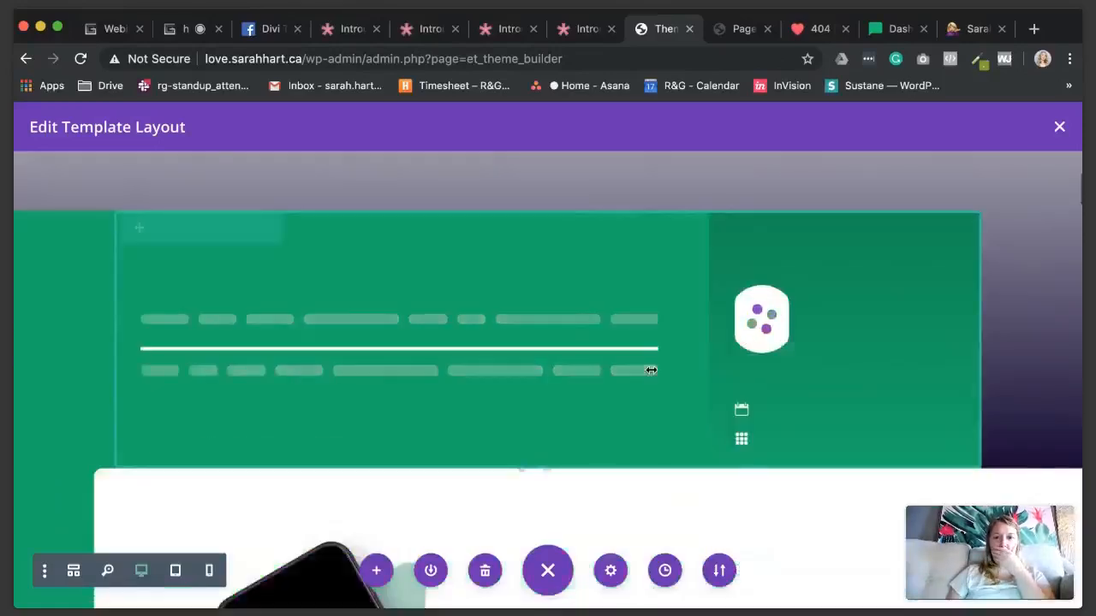
pyautogui.scroll(4, 650, 370)
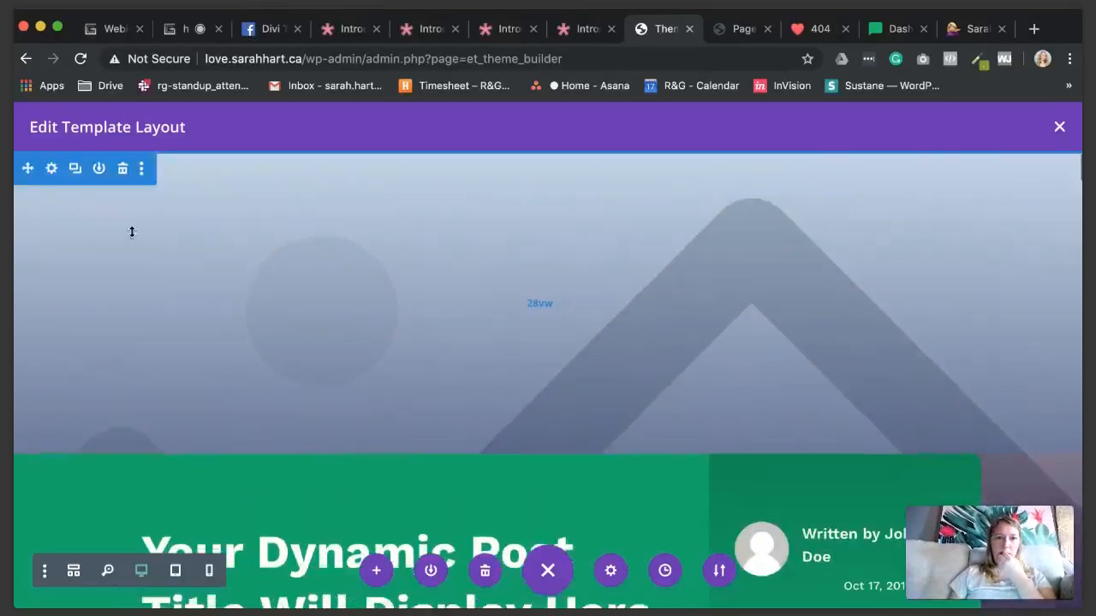
pyautogui.click(51, 168)
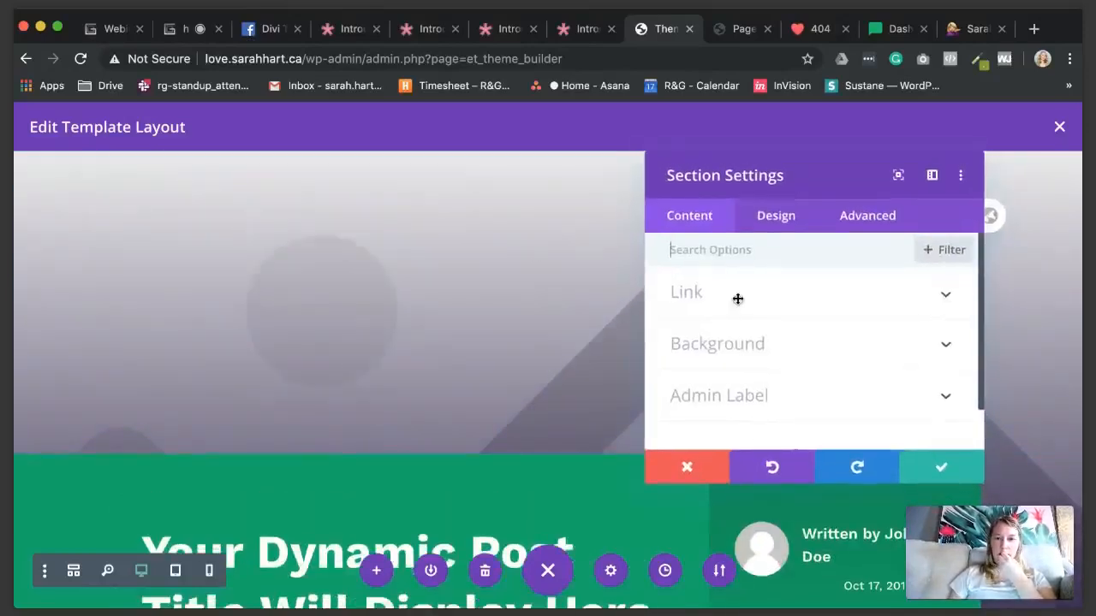
pyautogui.scroll(-1, 735, 306)
pyautogui.scroll(1, 751, 319)
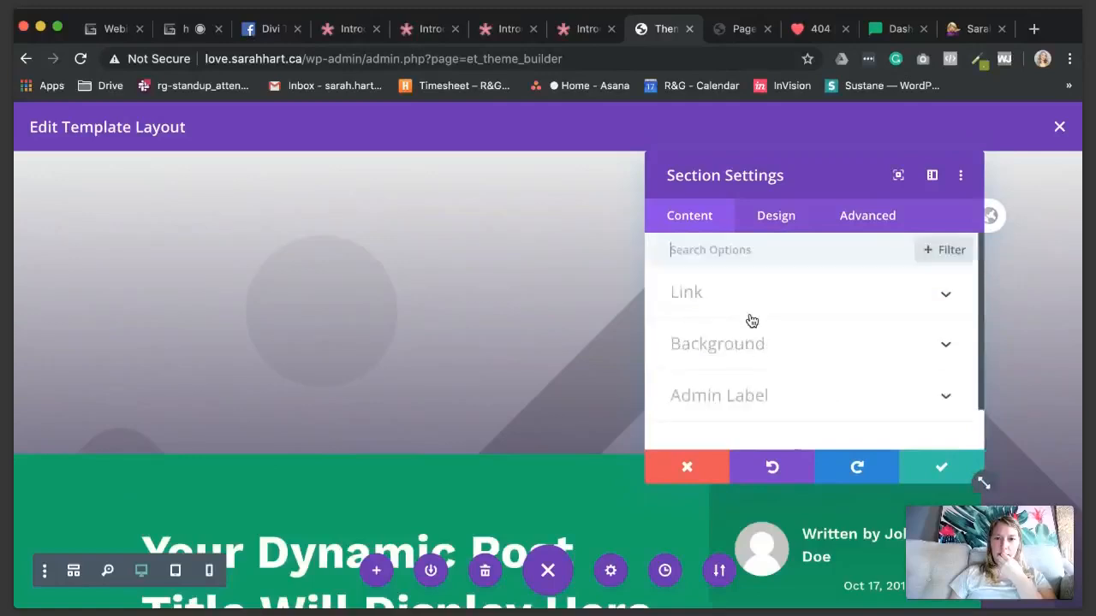
pyautogui.click(773, 223)
pyautogui.scroll(-3, 737, 304)
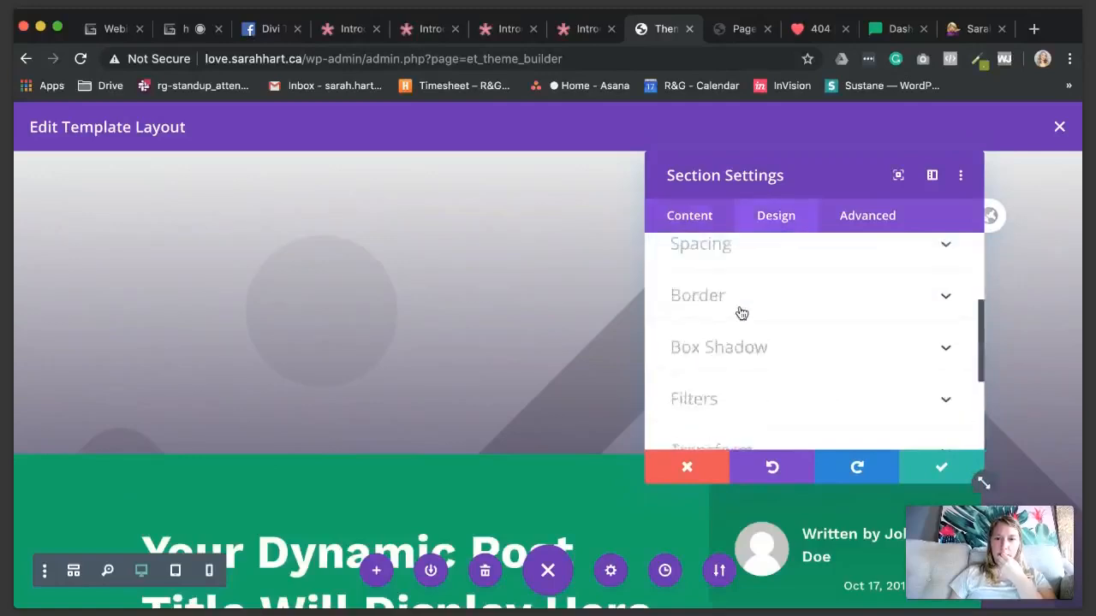
# Step: Examine the hero section's background image, including its dynamic source and its parallax, position, repeat and blend options
pyautogui.click(710, 216)
pyautogui.click(730, 347)
pyautogui.scroll(-3, 822, 325)
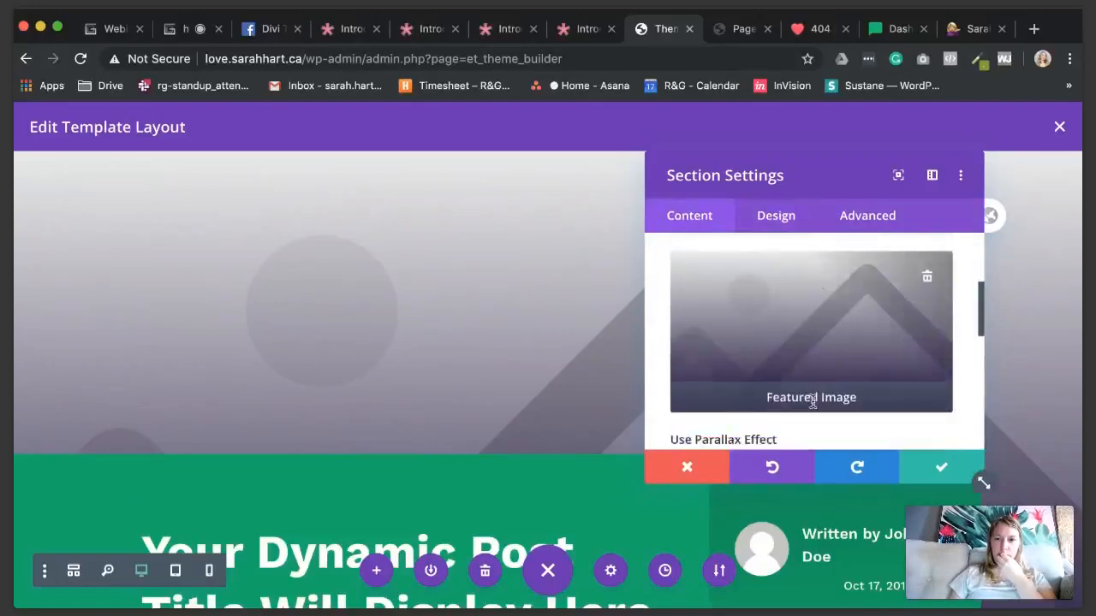
pyautogui.scroll(-1, 832, 373)
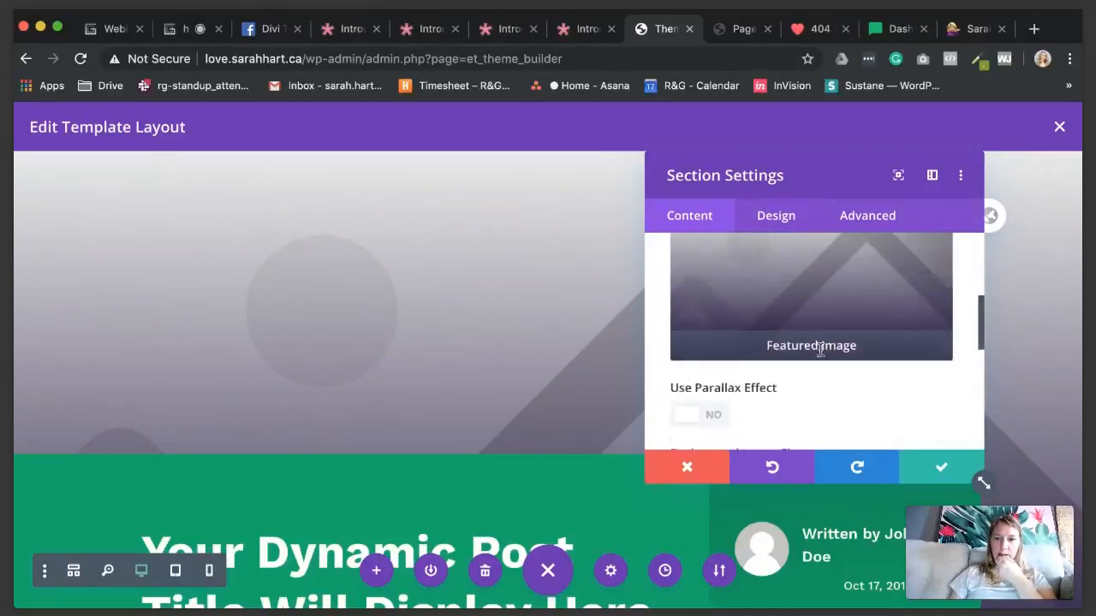
pyautogui.scroll(2, 825, 353)
pyautogui.scroll(-4, 846, 365)
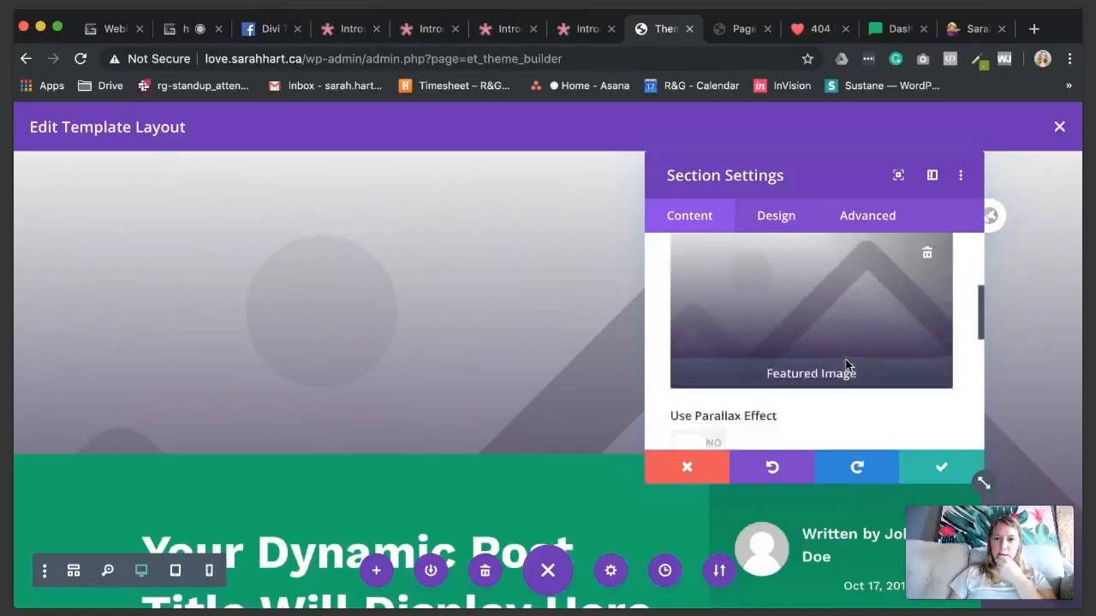
pyautogui.scroll(-3, 845, 366)
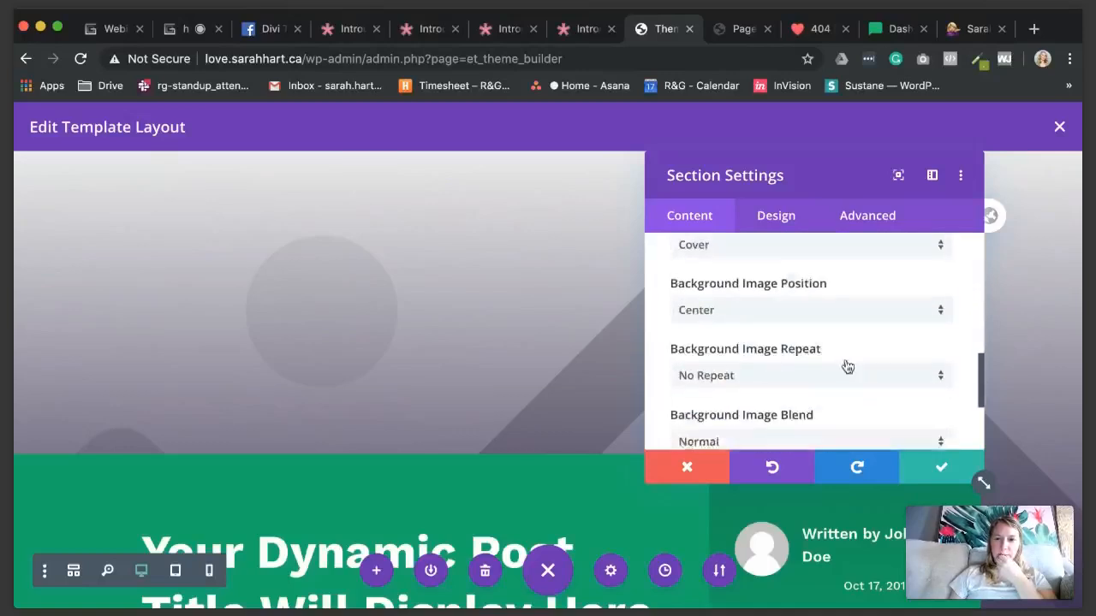
pyautogui.scroll(10, 846, 365)
pyautogui.scroll(-3, 846, 366)
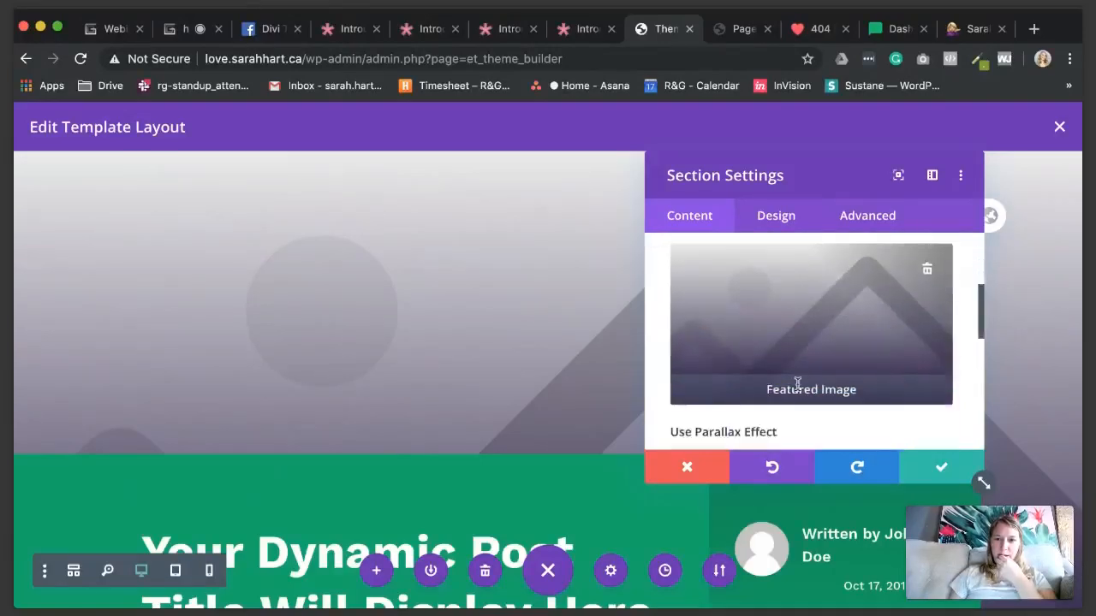
pyautogui.scroll(1, 797, 384)
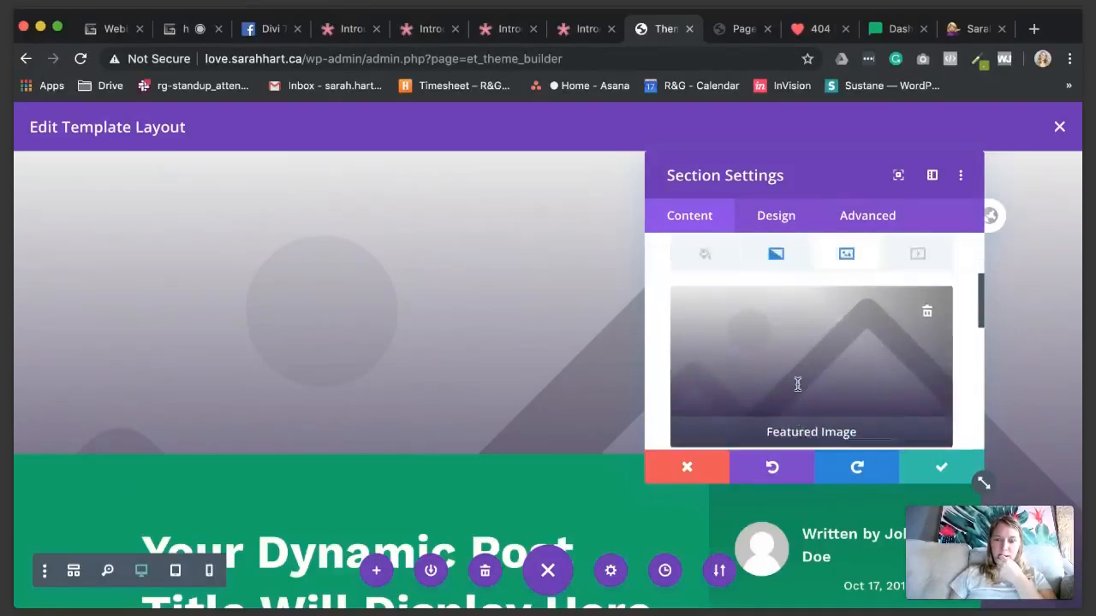
# Step: Check the hero section's design option groups again, review its background settings once more and save the section settings
pyautogui.click(786, 224)
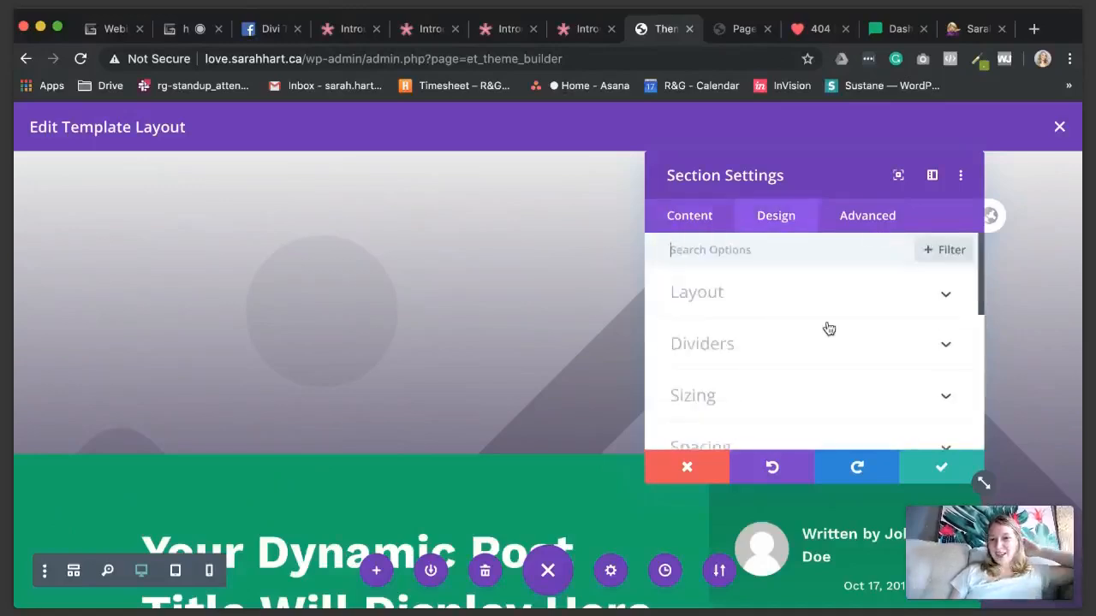
pyautogui.scroll(-6, 827, 328)
pyautogui.scroll(6, 827, 329)
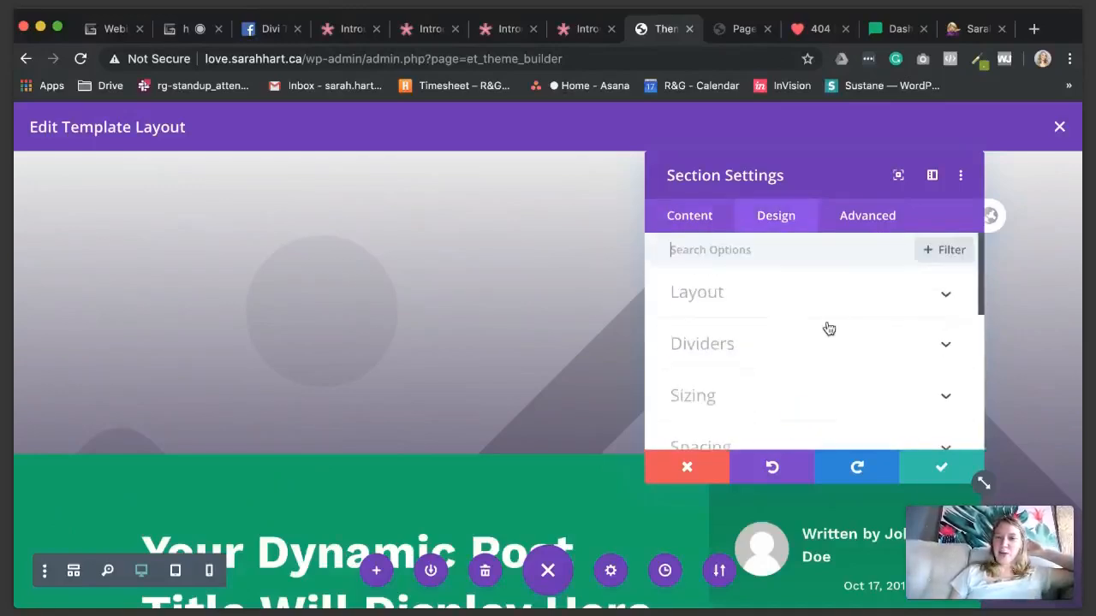
pyautogui.click(707, 220)
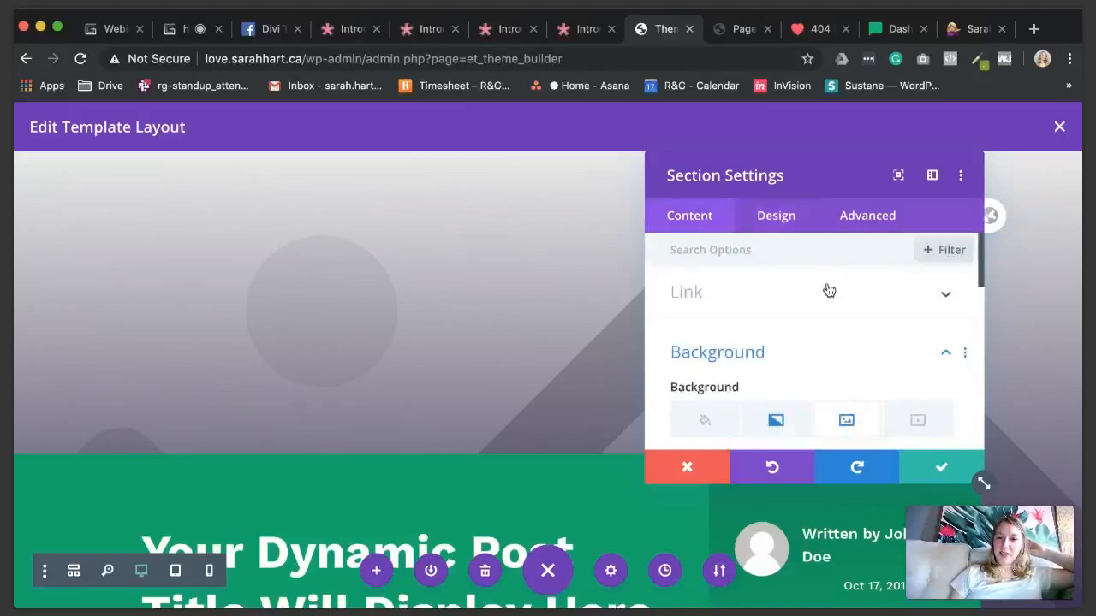
pyautogui.scroll(-7, 829, 291)
pyautogui.scroll(-4, 845, 335)
pyautogui.scroll(-1, 844, 335)
pyautogui.scroll(5, 844, 335)
pyautogui.scroll(-2, 834, 374)
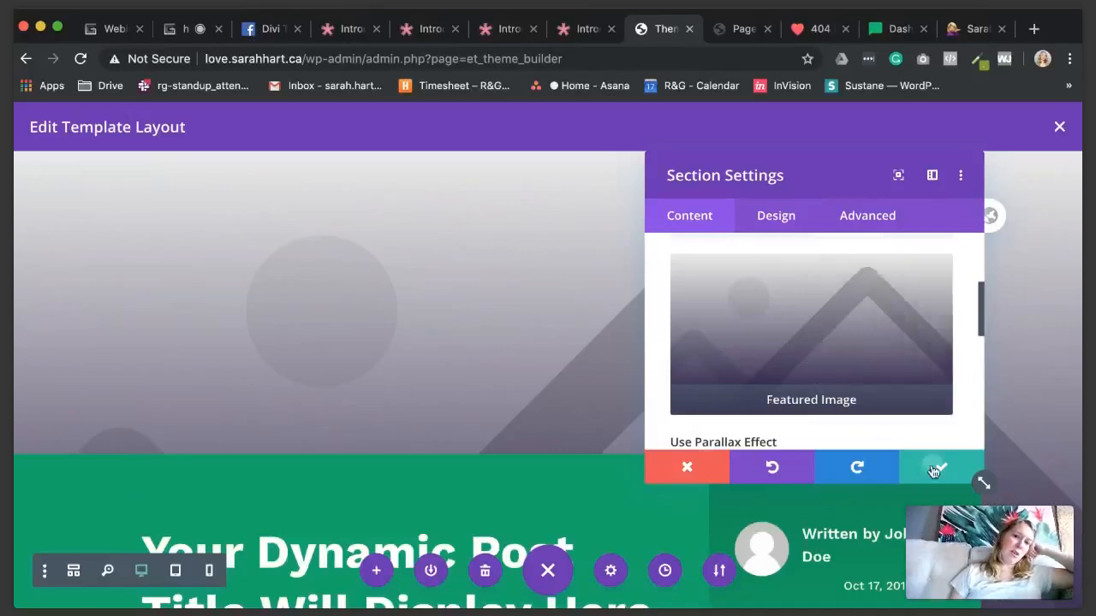
pyautogui.click(939, 467)
# Step: Open the settings of the post title text module and examine the dynamic content used for its body
pyautogui.scroll(-1, 674, 382)
pyautogui.scroll(-1, 675, 382)
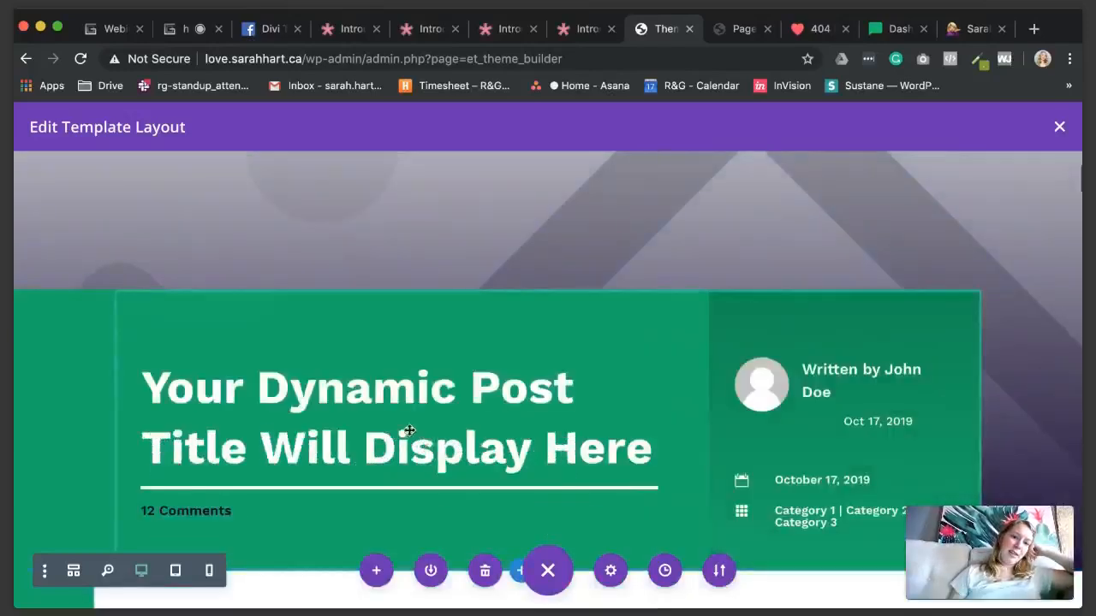
pyautogui.moveTo(390, 393)
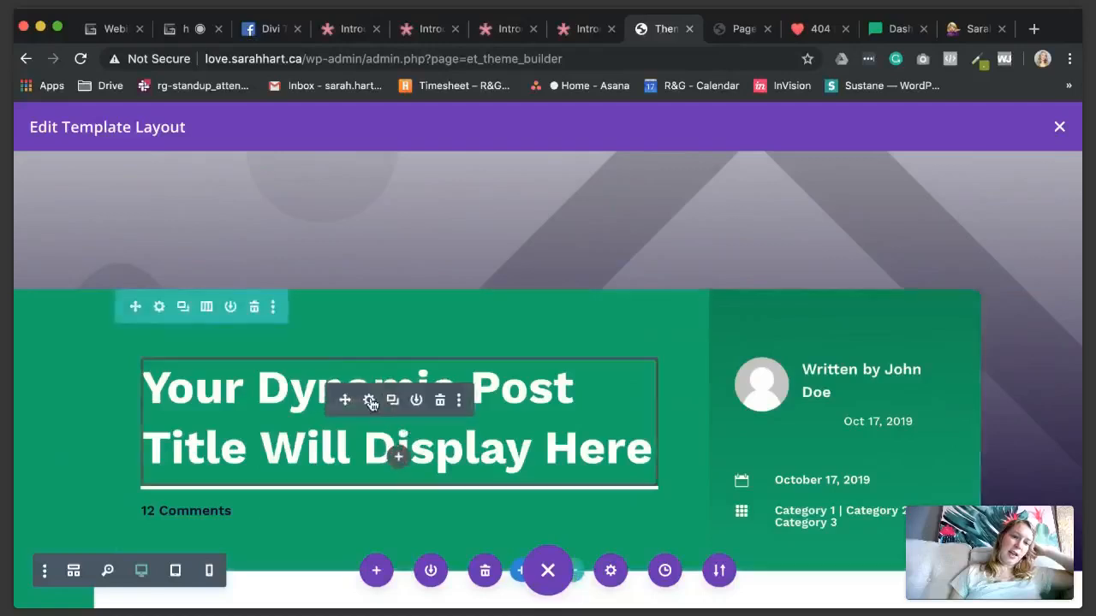
pyautogui.click(620, 377)
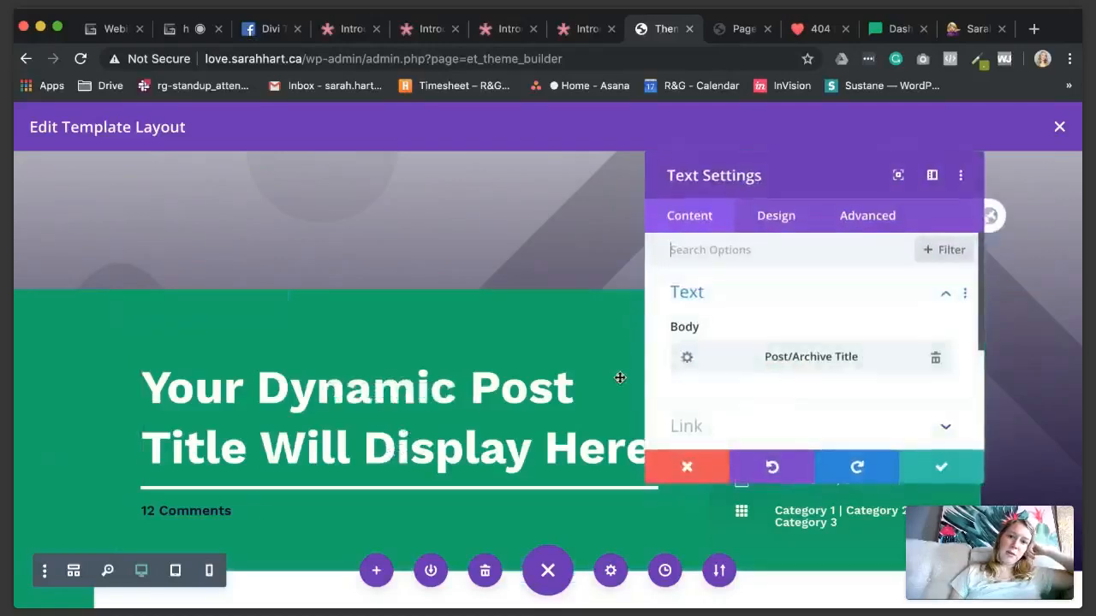
pyautogui.moveTo(747, 349)
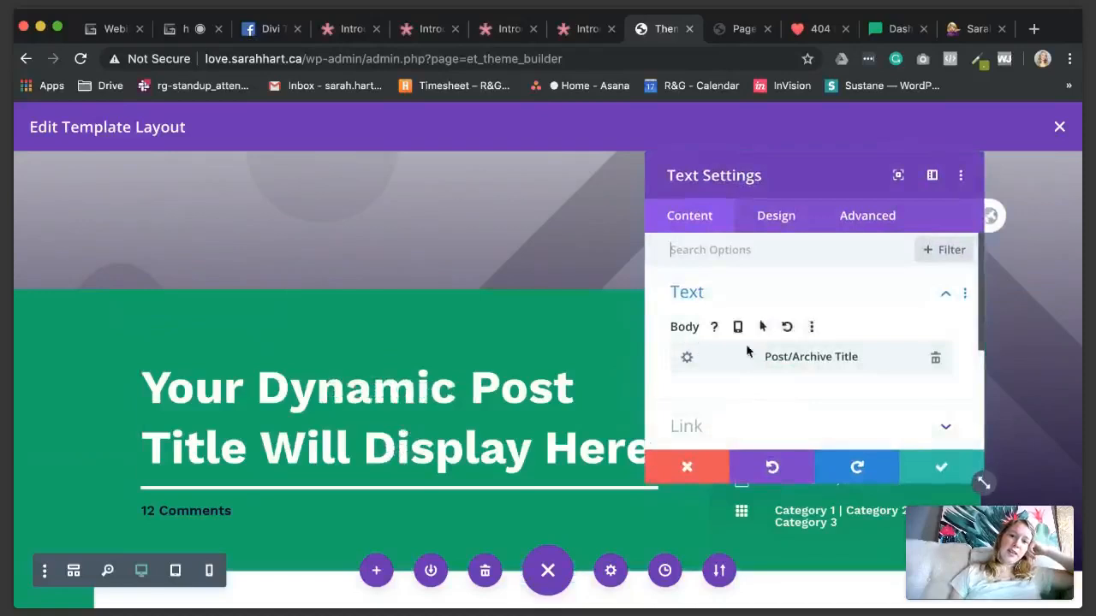
pyautogui.click(688, 360)
pyautogui.click(826, 295)
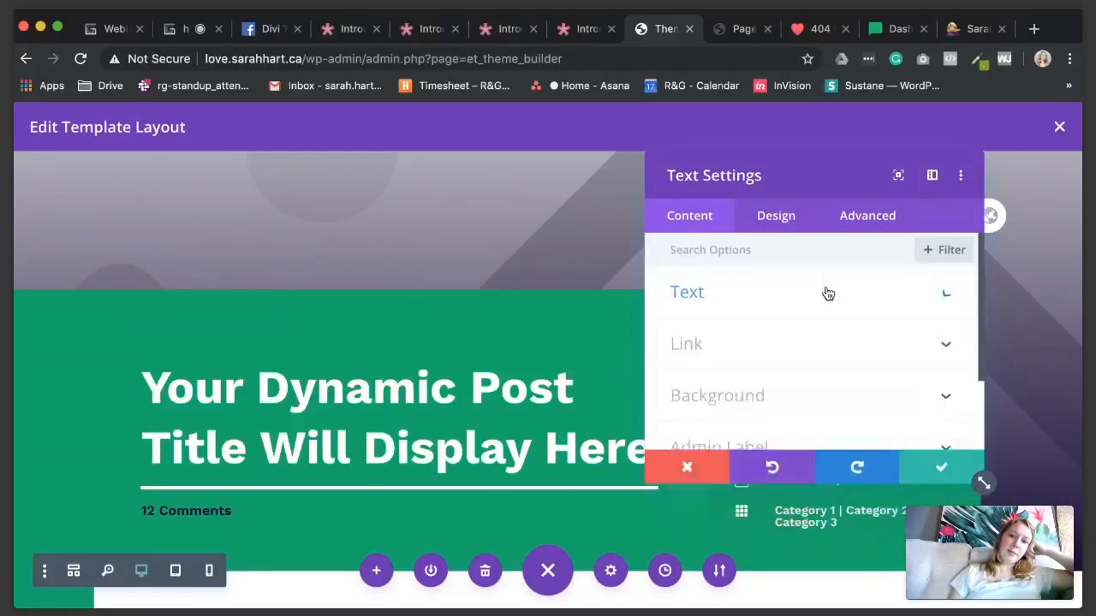
pyautogui.click(733, 303)
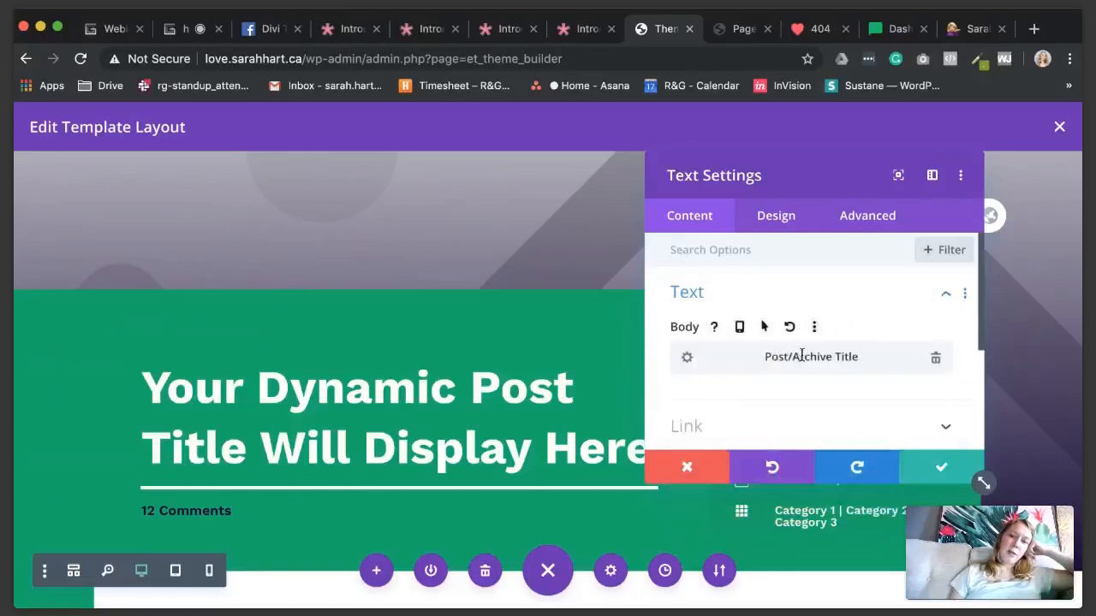
# Step: Clear the title module's dynamic body content, reassign Post/Archive Title as its source and save the module
pyautogui.click(935, 360)
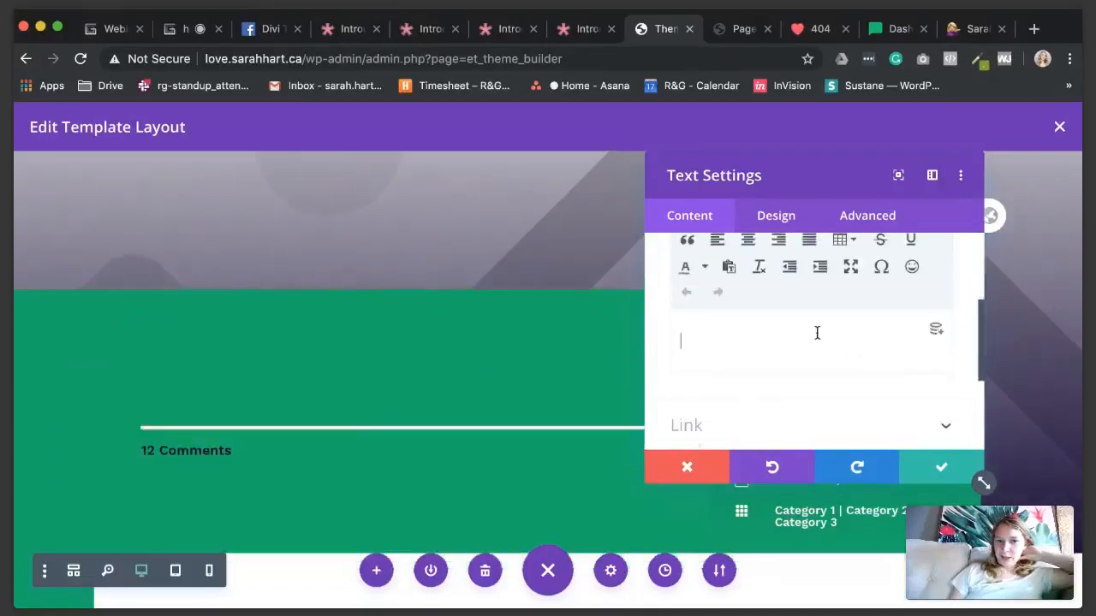
pyautogui.scroll(1, 817, 335)
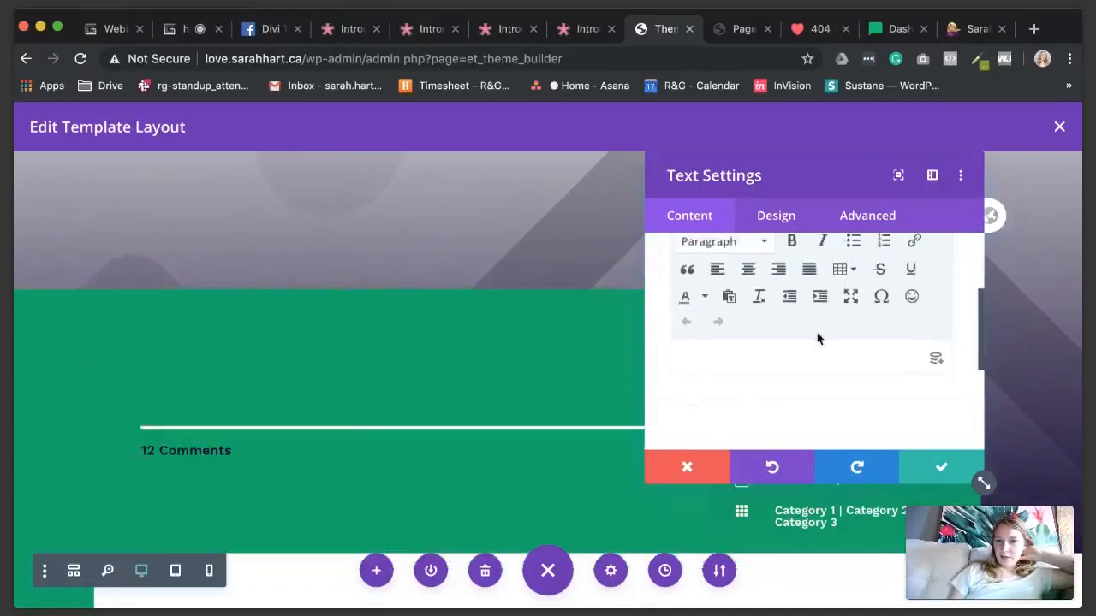
pyautogui.click(936, 362)
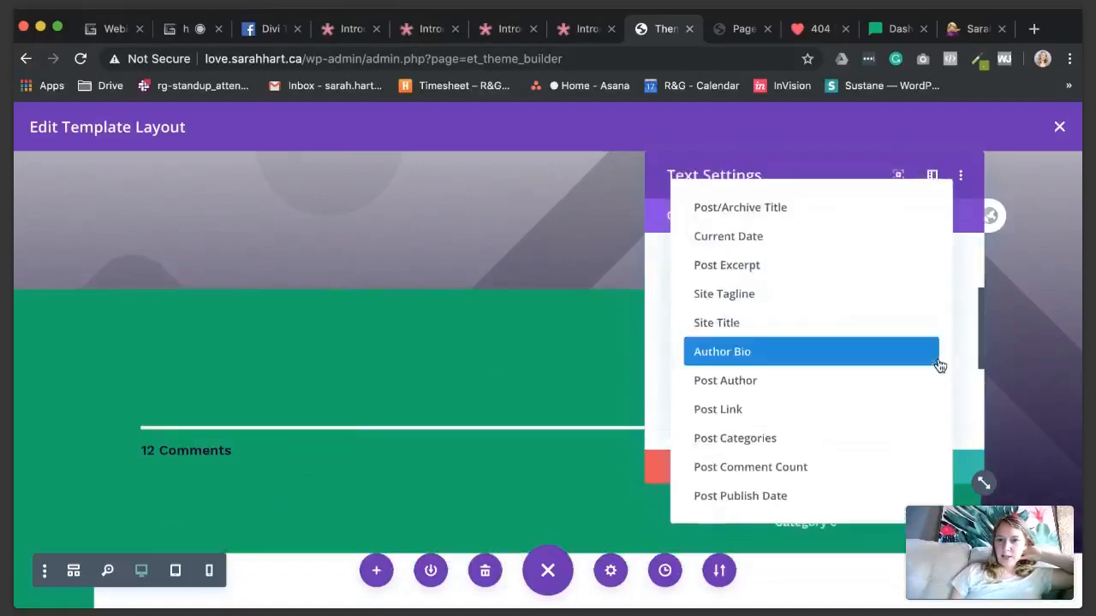
pyautogui.click(853, 216)
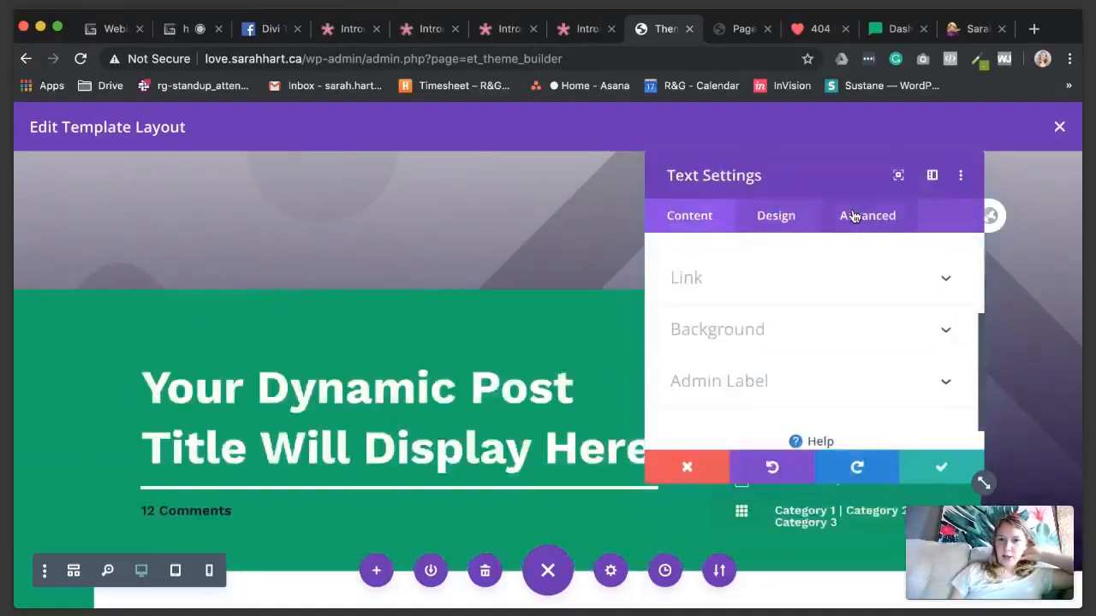
pyautogui.scroll(3, 738, 363)
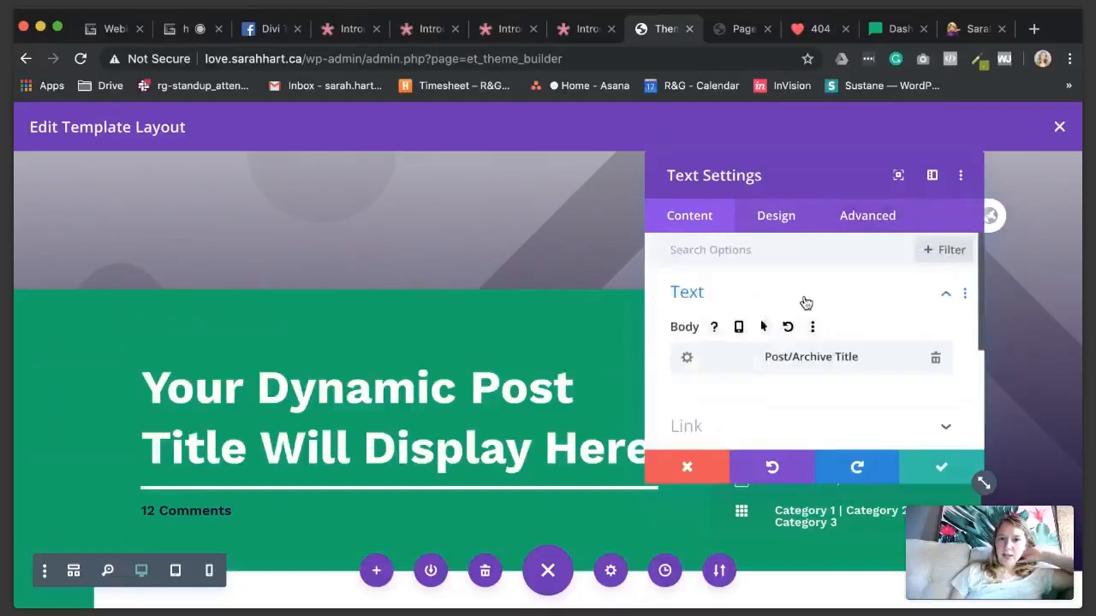
pyautogui.click(946, 471)
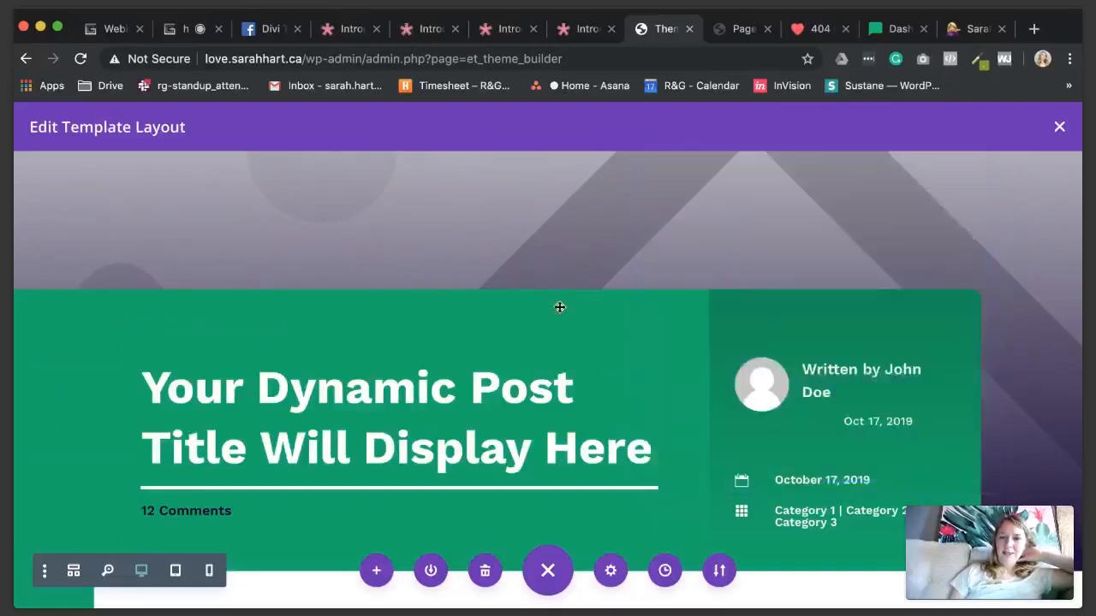
# Step: Remove the hero section's background image, set the dynamic Featured Image as its background and save the section
pyautogui.scroll(3, 557, 305)
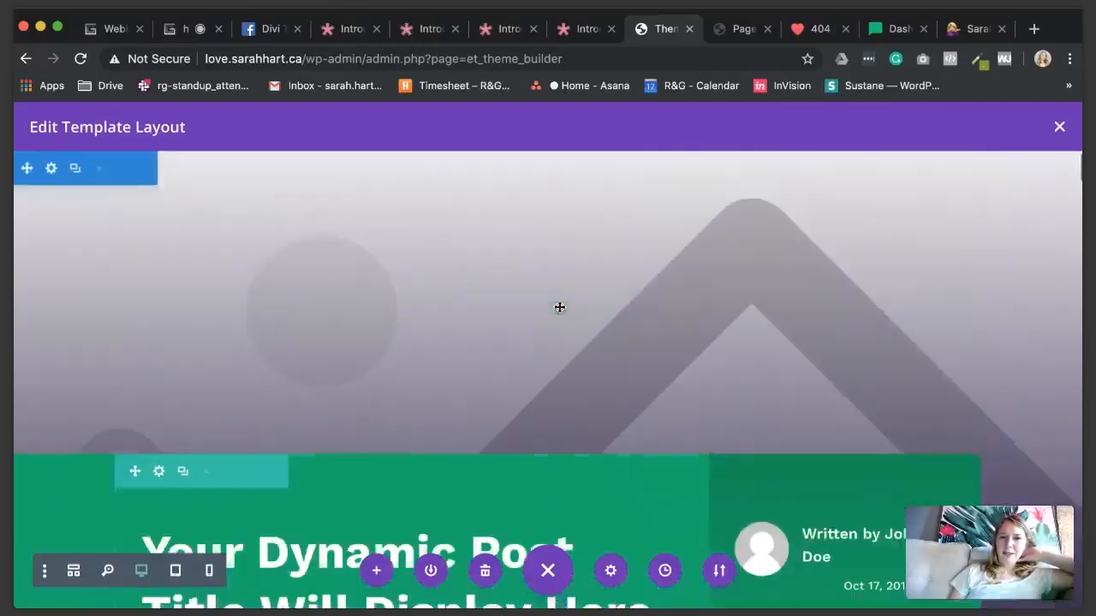
pyautogui.click(597, 243)
pyautogui.click(780, 340)
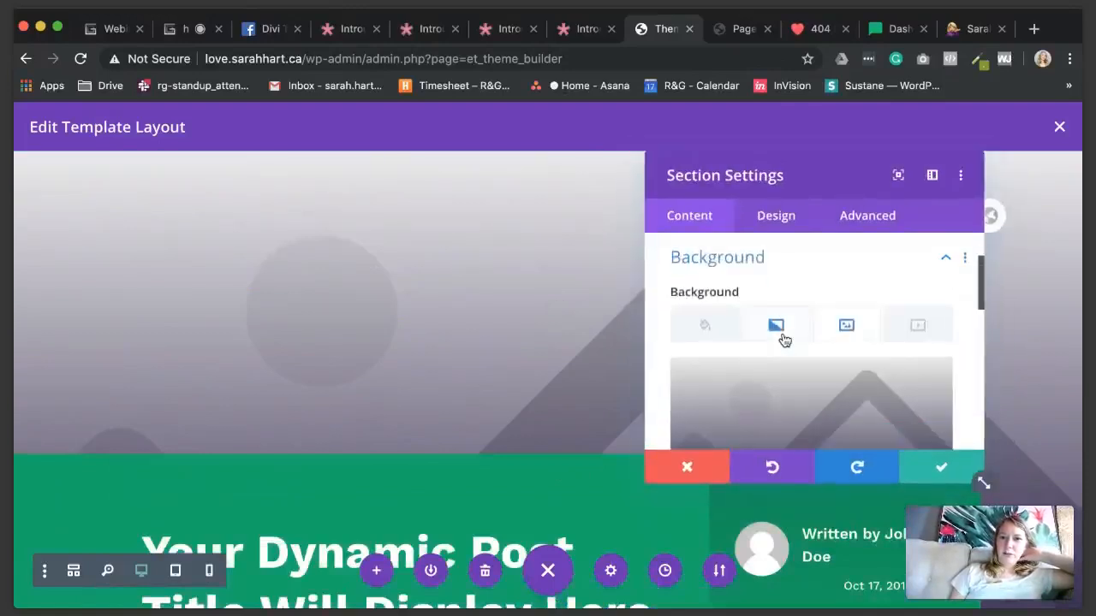
pyautogui.scroll(-2, 923, 351)
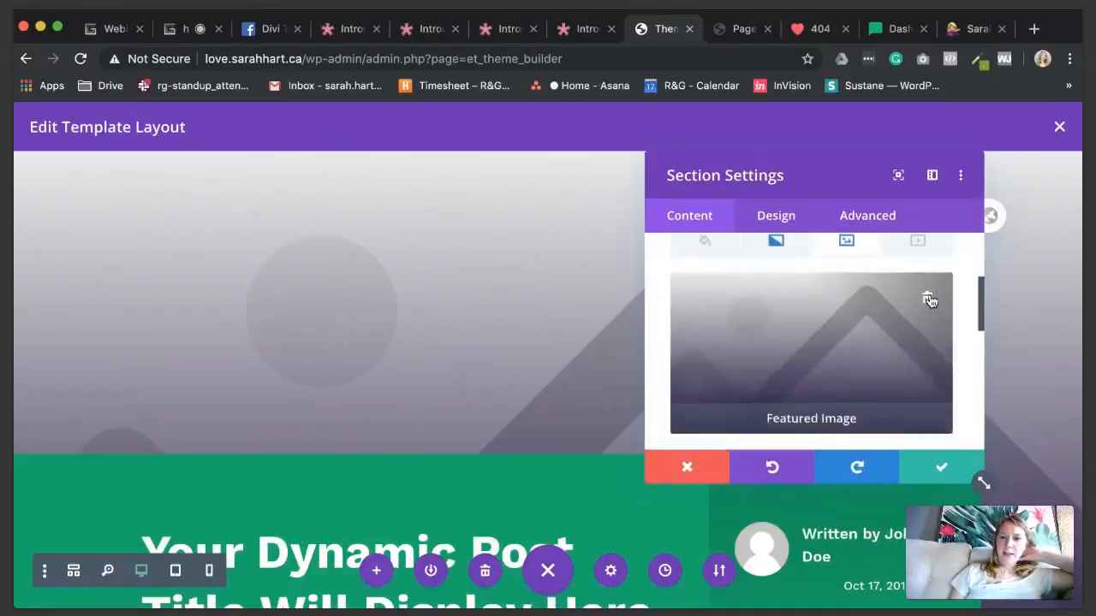
pyautogui.click(929, 300)
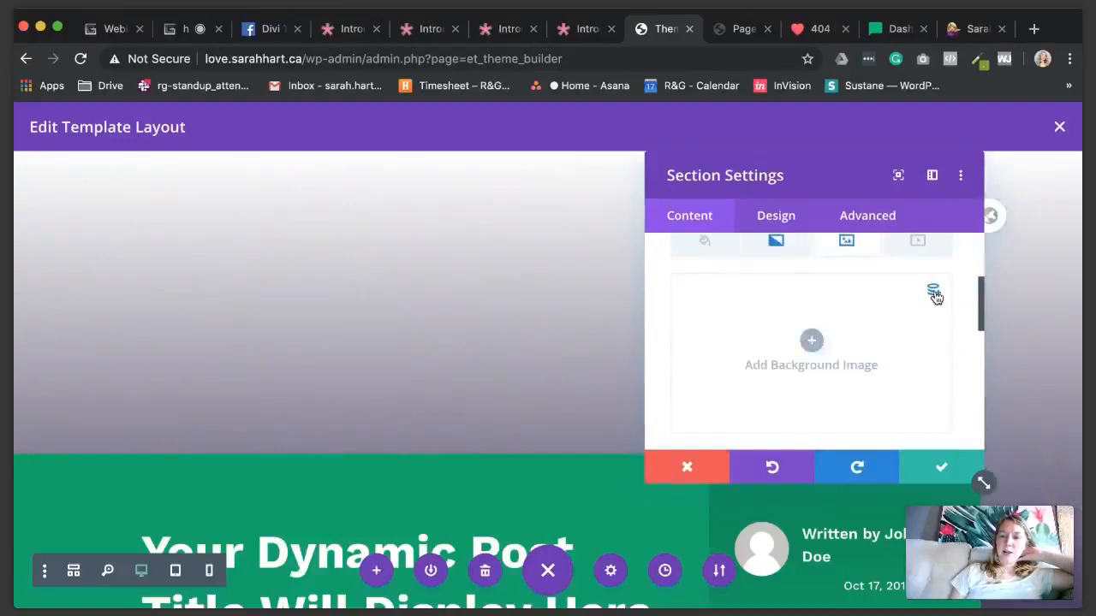
pyautogui.click(933, 291)
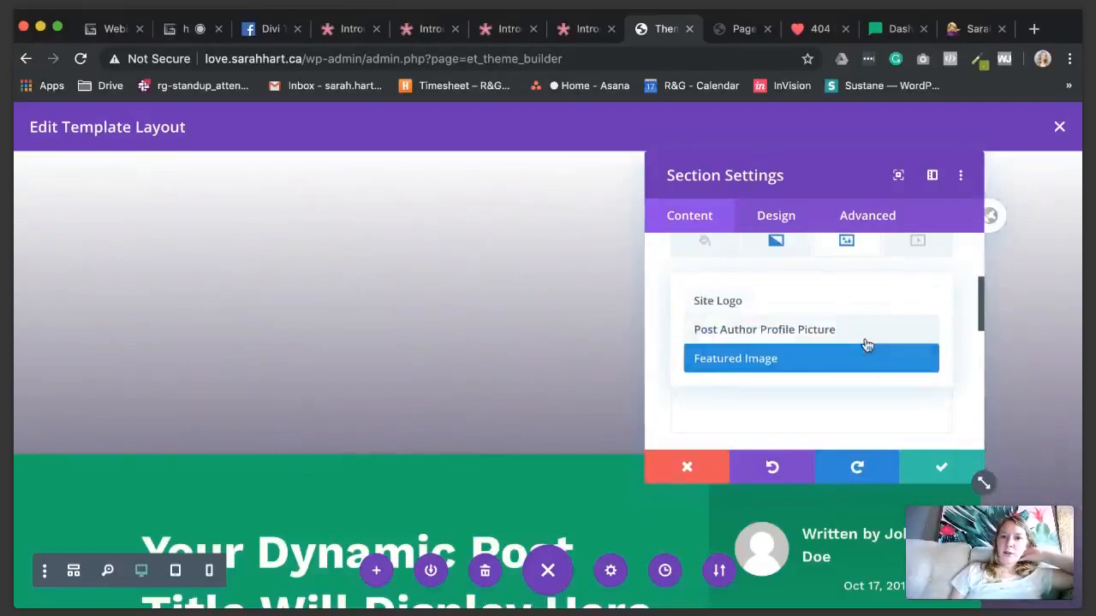
pyautogui.click(843, 366)
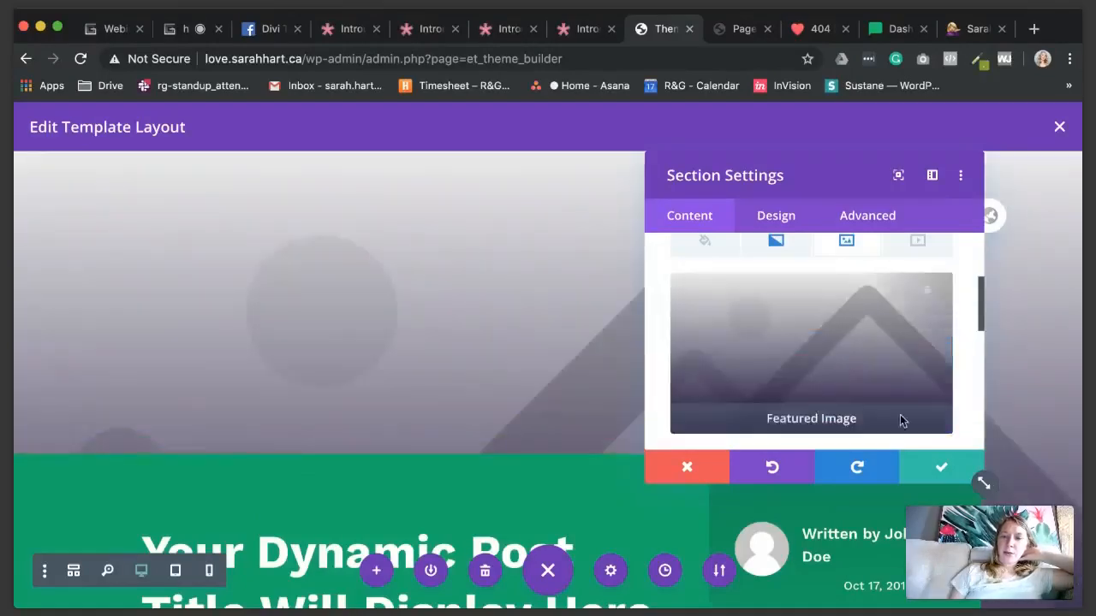
pyautogui.click(939, 467)
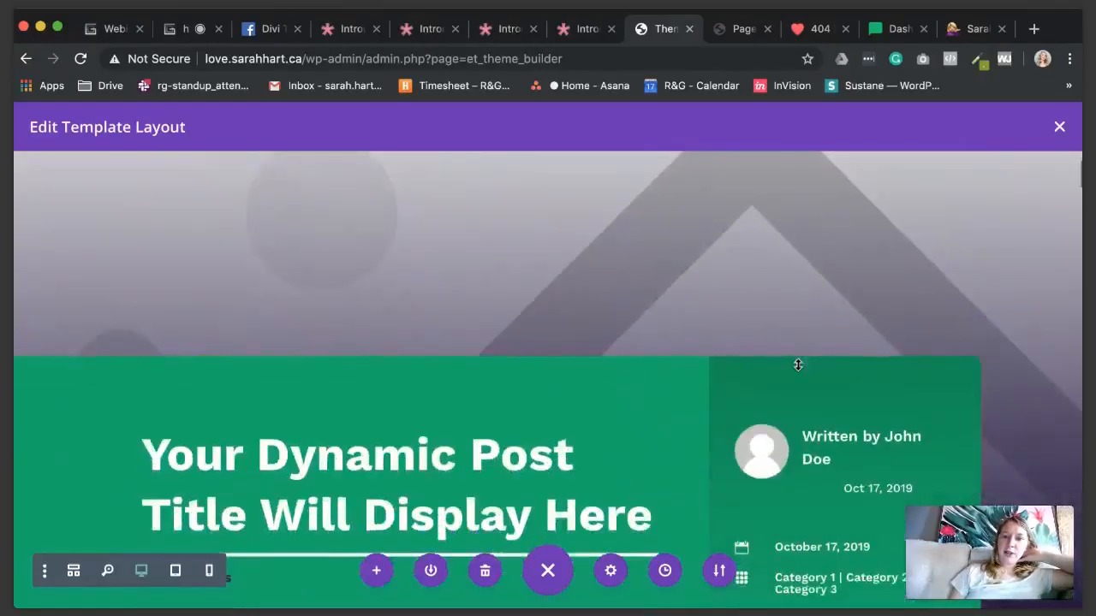
# Step: Look over the blog post template's hero section with its dynamic title, author, date and category details, and the content sections below it
pyautogui.scroll(-2, 626, 262)
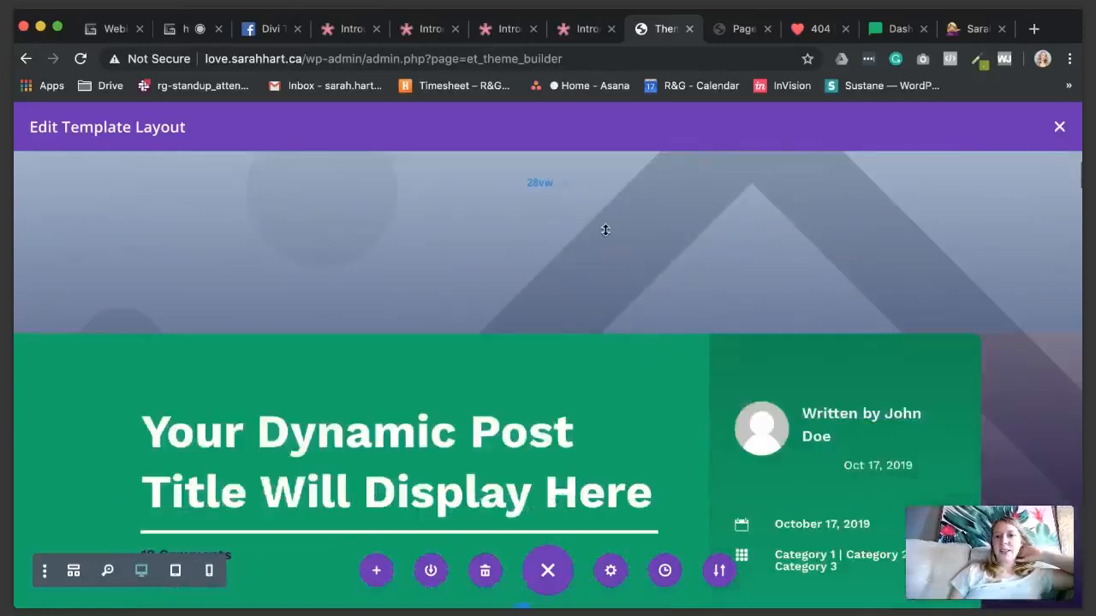
pyautogui.scroll(-3, 605, 229)
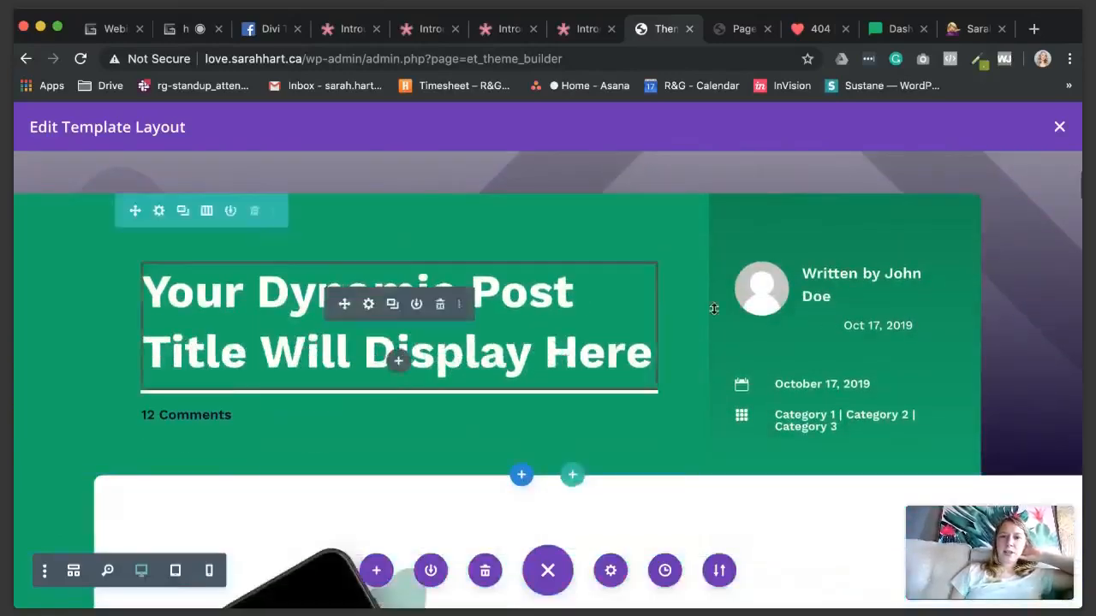
pyautogui.scroll(-3, 772, 349)
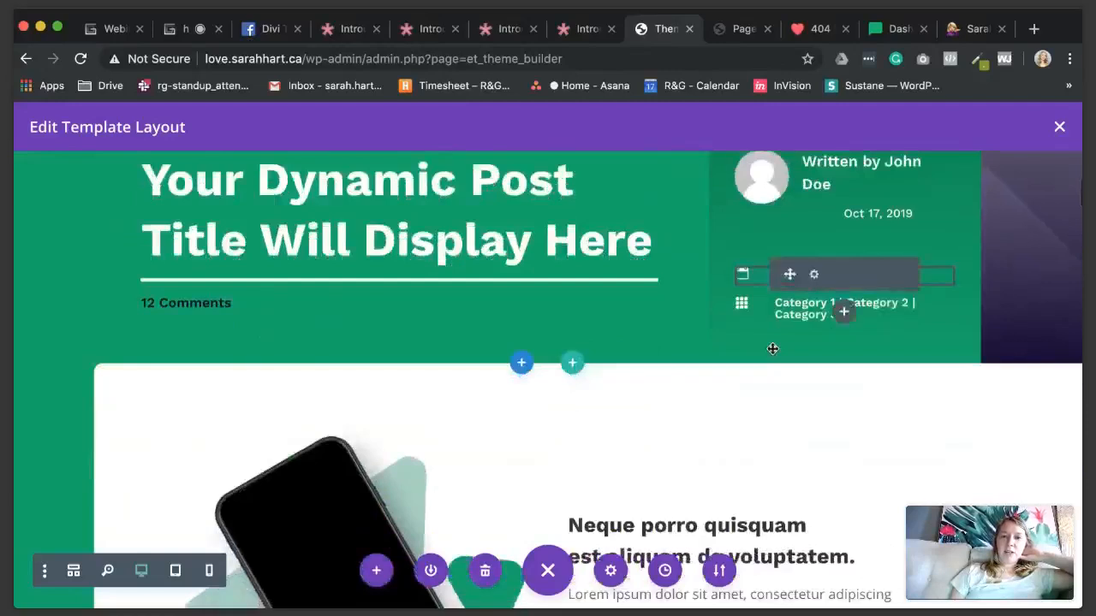
pyautogui.scroll(-5, 772, 349)
pyautogui.scroll(-5, 635, 311)
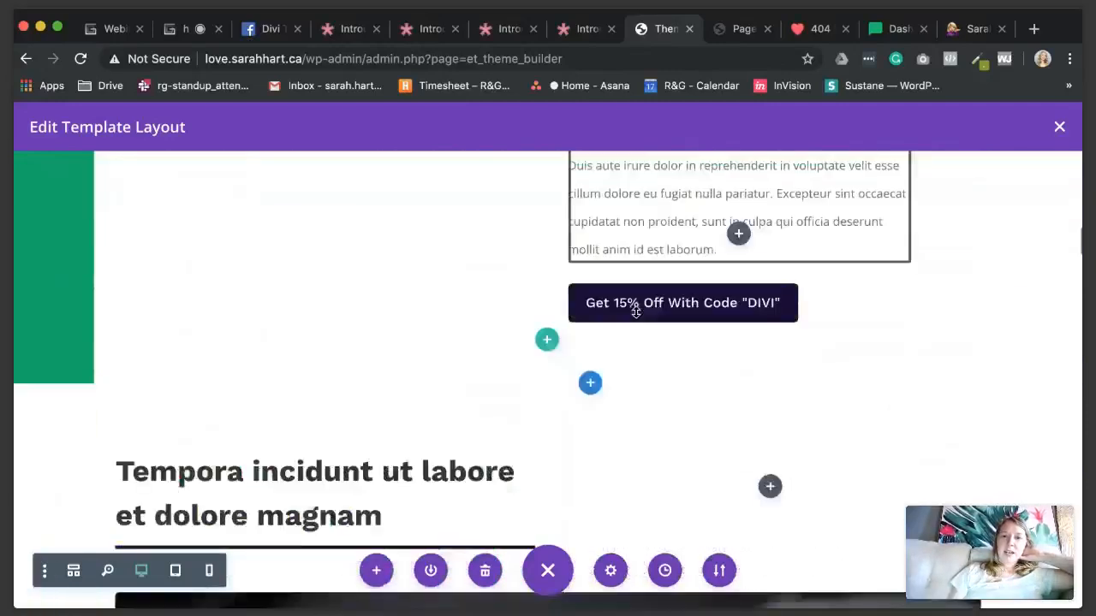
pyautogui.scroll(-5, 635, 312)
pyautogui.scroll(15, 635, 312)
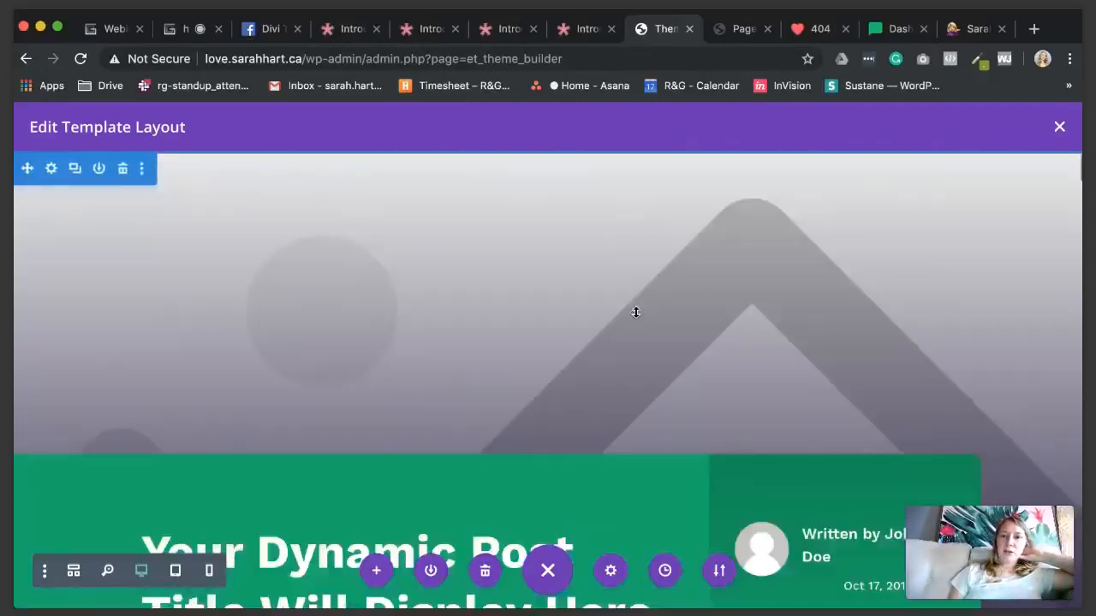
pyautogui.scroll(-5, 636, 311)
pyautogui.scroll(3, 801, 295)
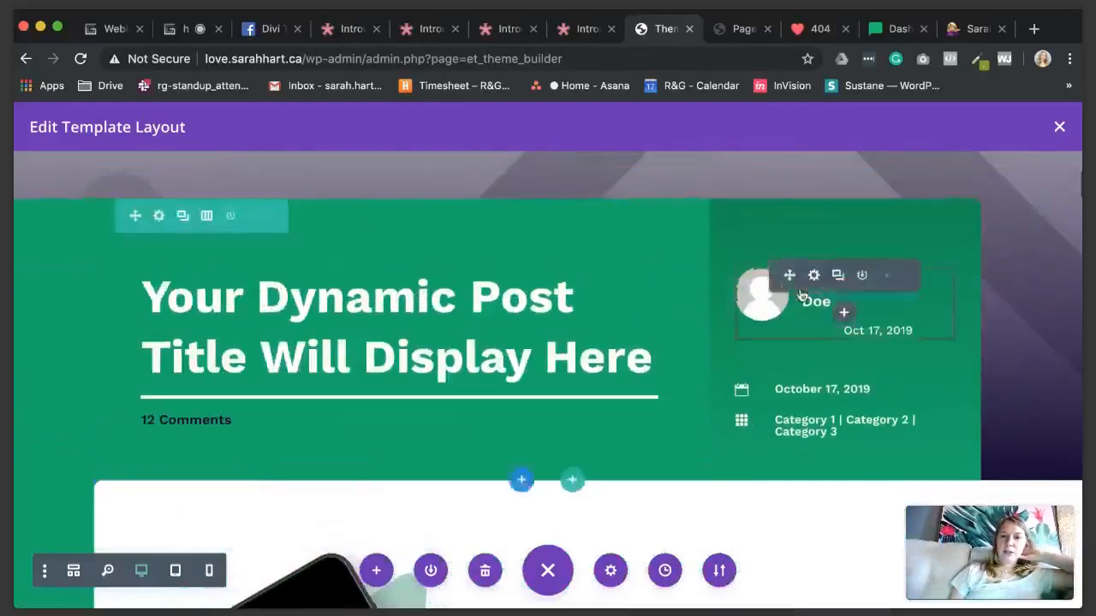
pyautogui.scroll(-1, 766, 308)
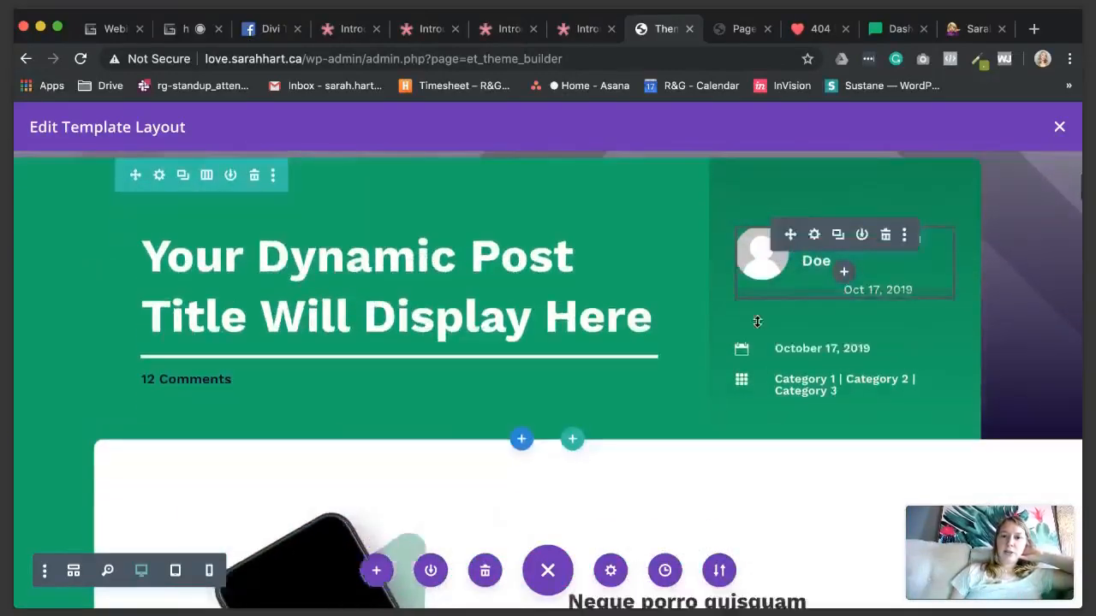
pyautogui.scroll(4, 777, 305)
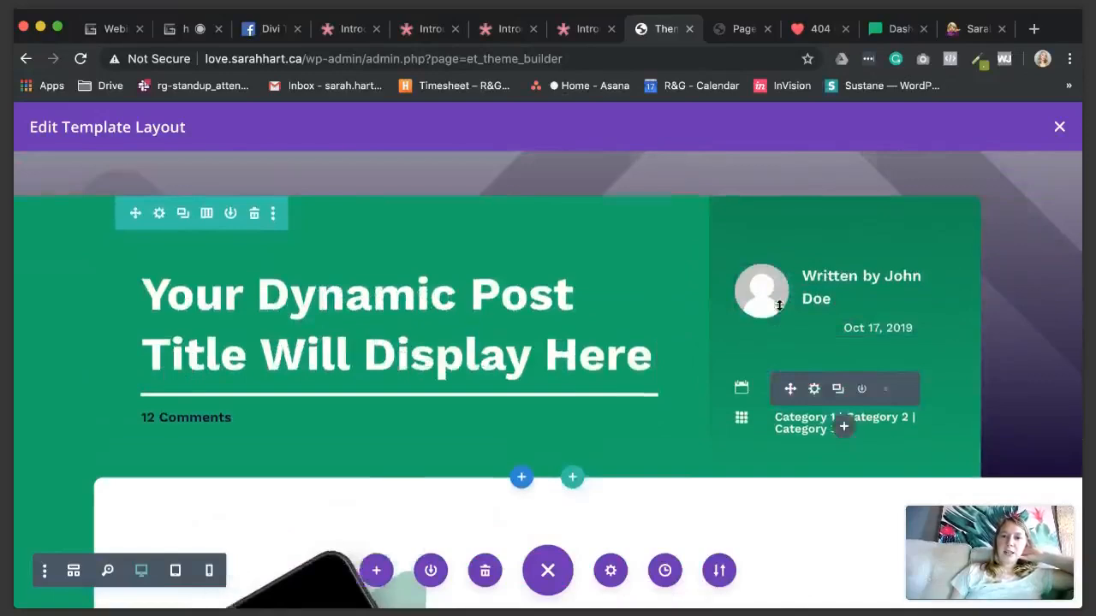
pyautogui.scroll(-5, 779, 305)
pyautogui.scroll(-10, 779, 306)
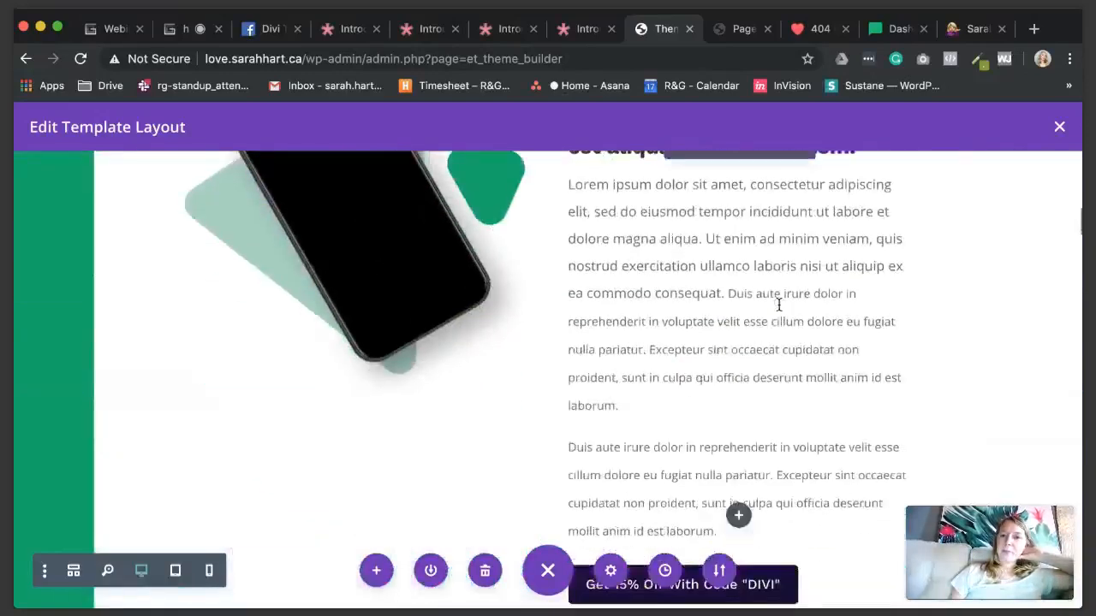
# Step: Review the blog post template layout from the header through related articles, comments and newsletter sections
pyautogui.scroll(-6, 779, 308)
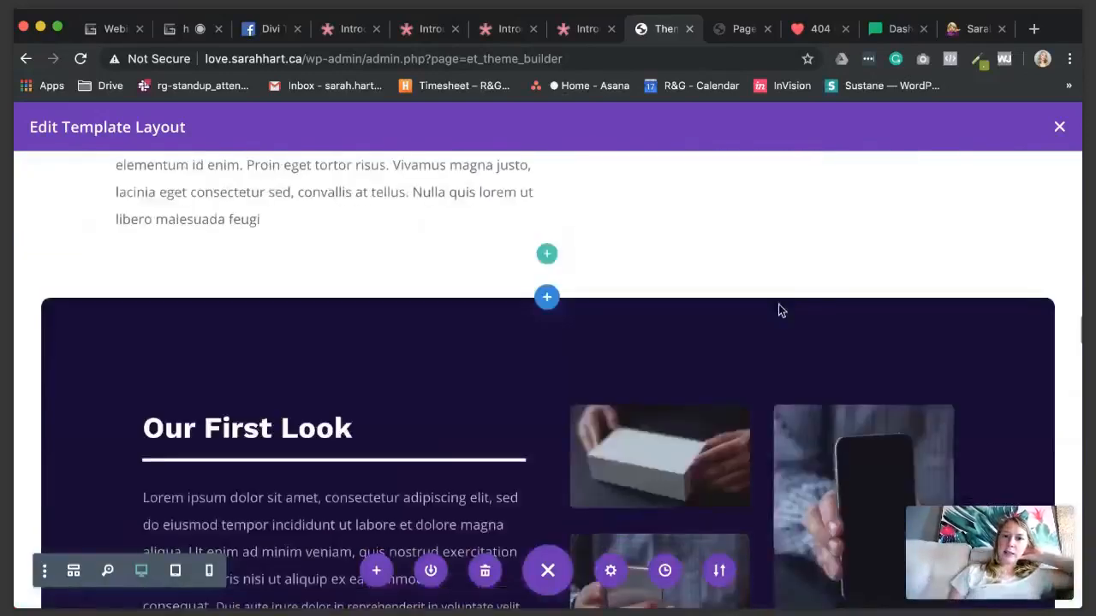
pyautogui.scroll(-6, 778, 304)
pyautogui.scroll(-8, 779, 306)
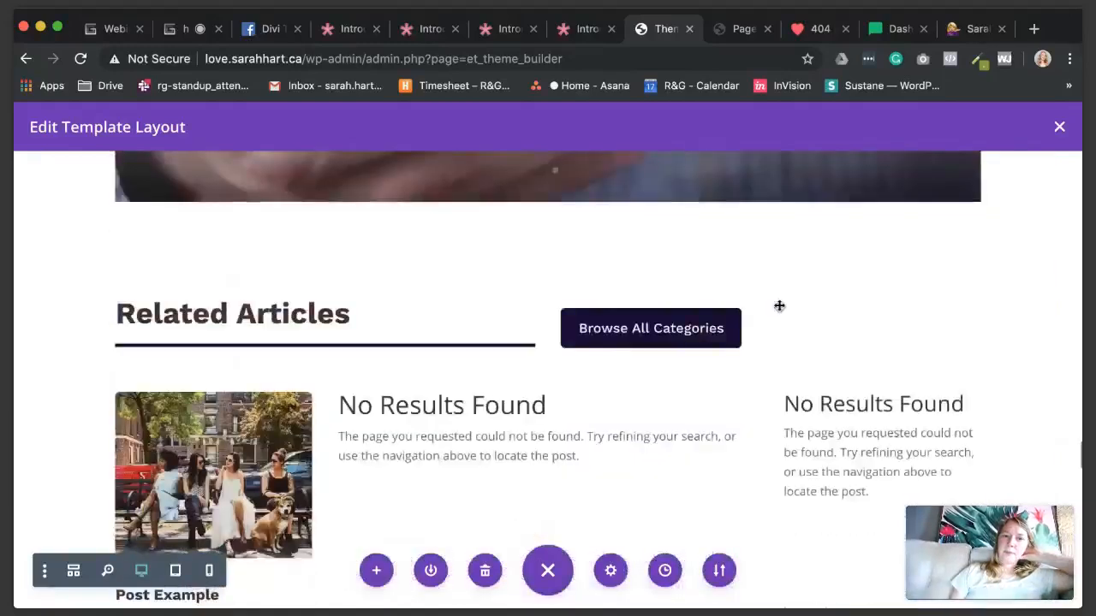
pyautogui.scroll(-5, 779, 306)
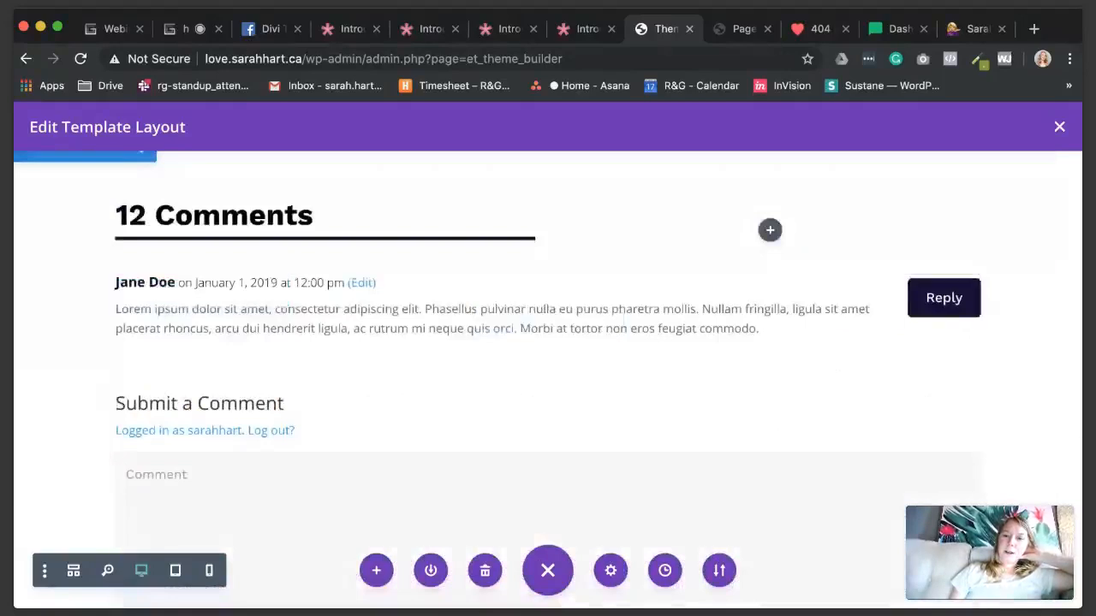
pyautogui.scroll(-10, 602, 248)
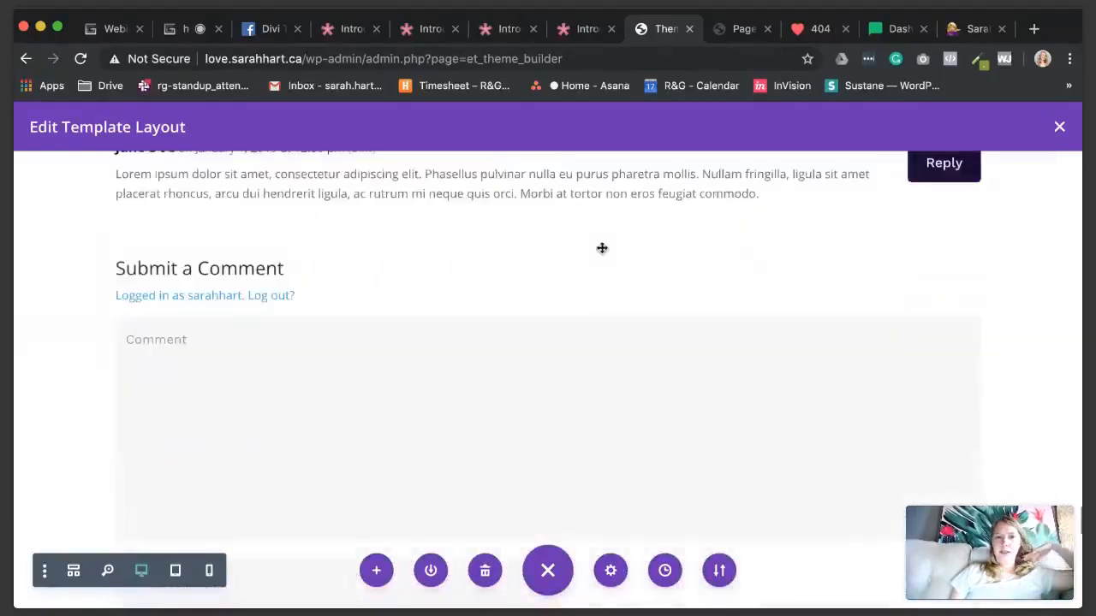
pyautogui.scroll(-5, 601, 249)
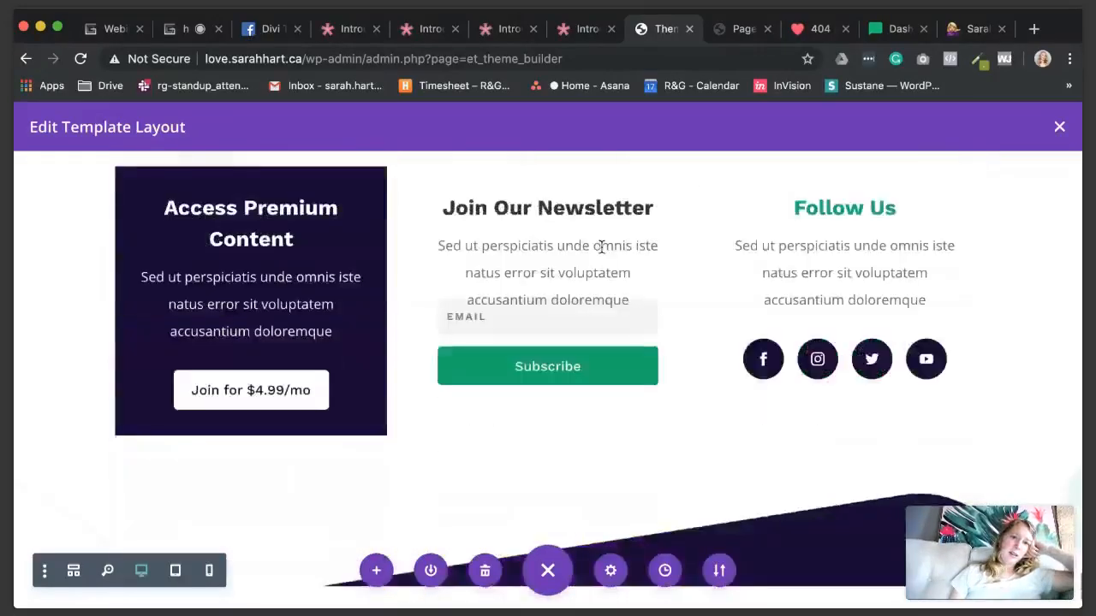
pyautogui.scroll(5, 601, 249)
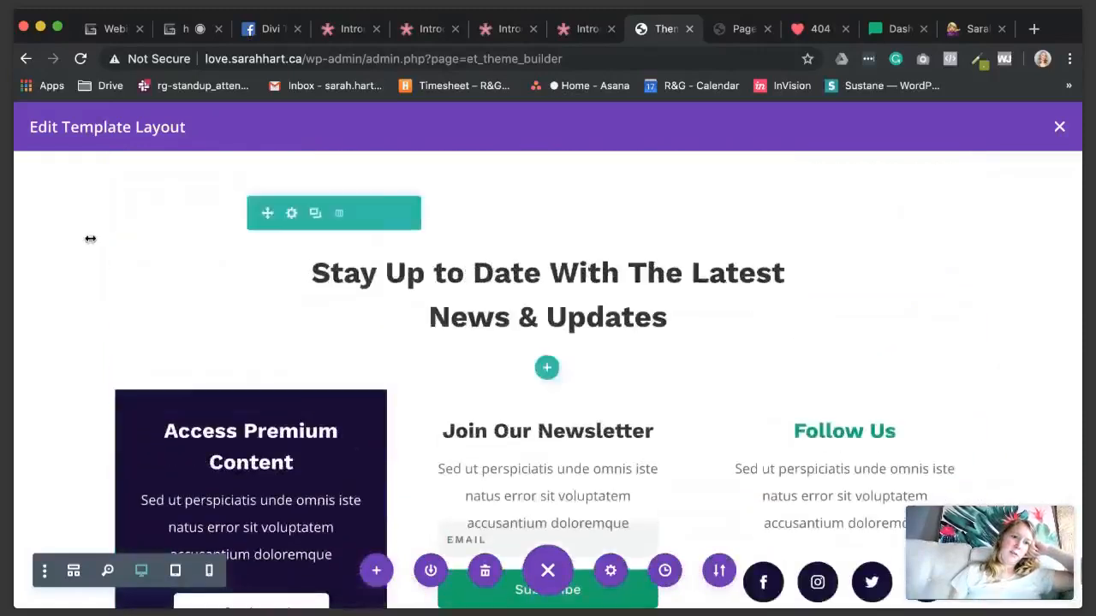
pyautogui.scroll(-4, 89, 238)
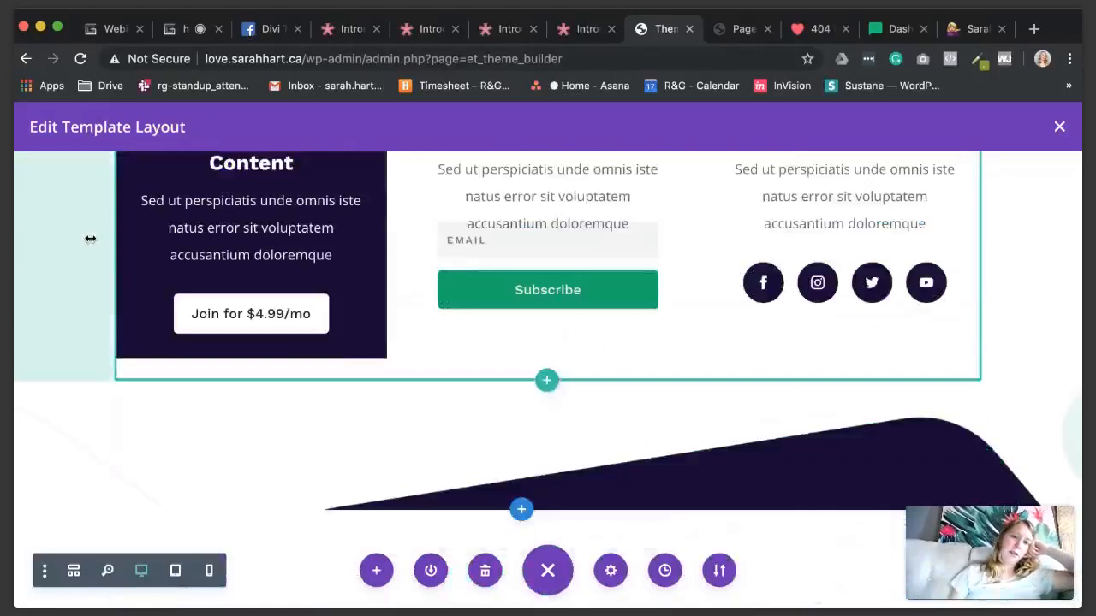
pyautogui.scroll(4, 446, 343)
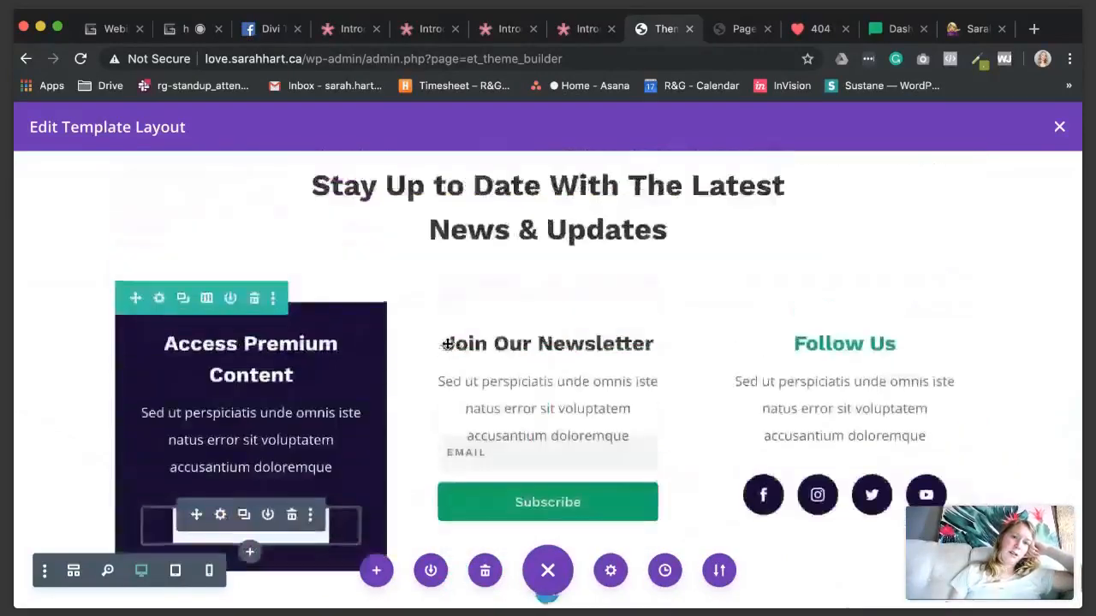
pyautogui.click(123, 195)
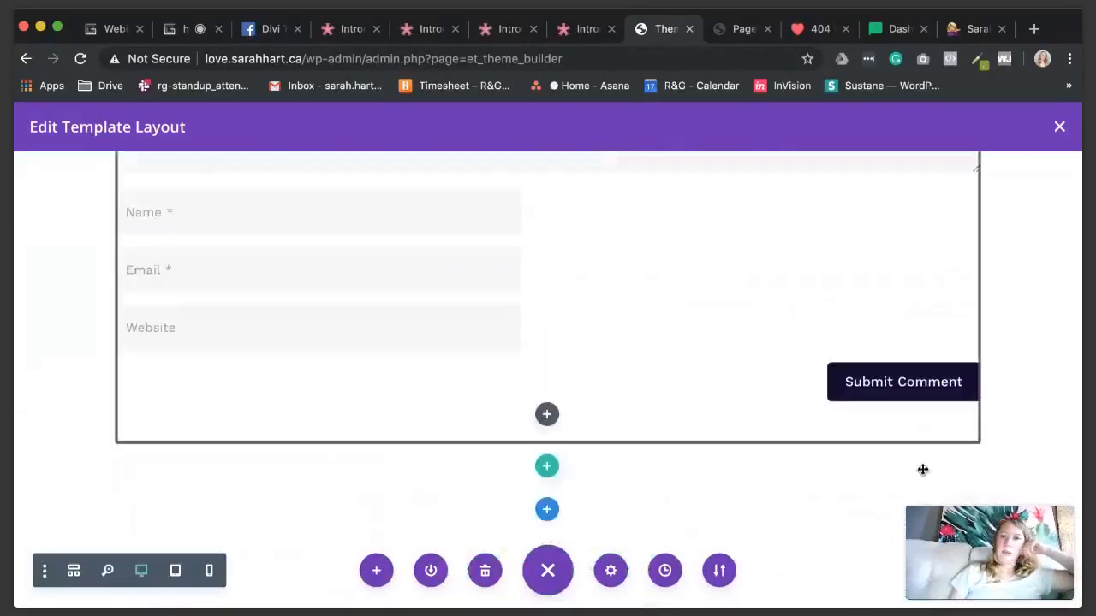
pyautogui.scroll(10, 737, 289)
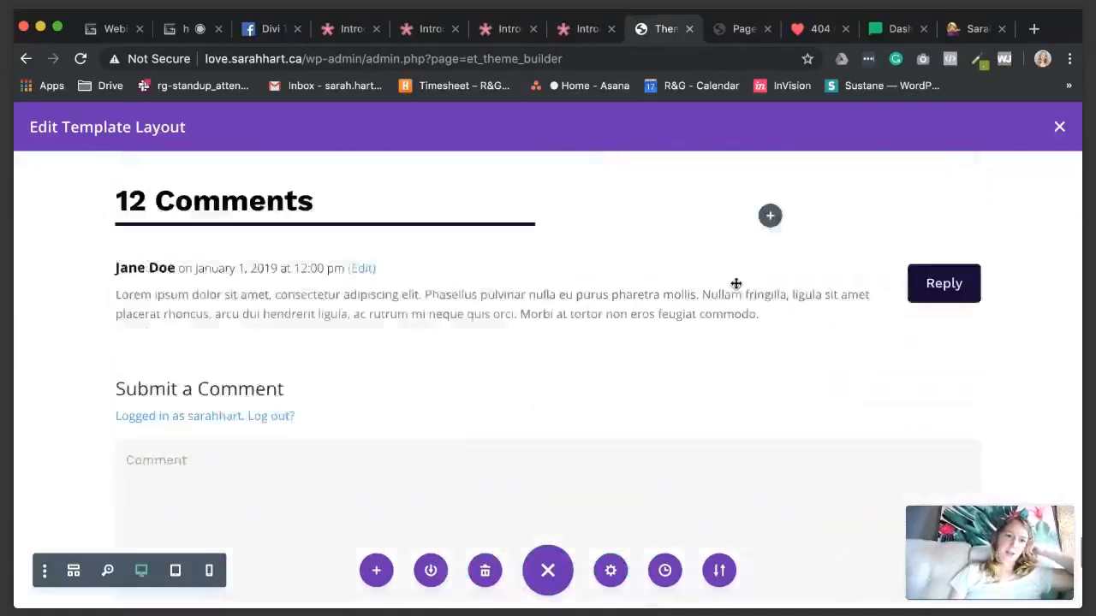
pyautogui.scroll(10, 737, 290)
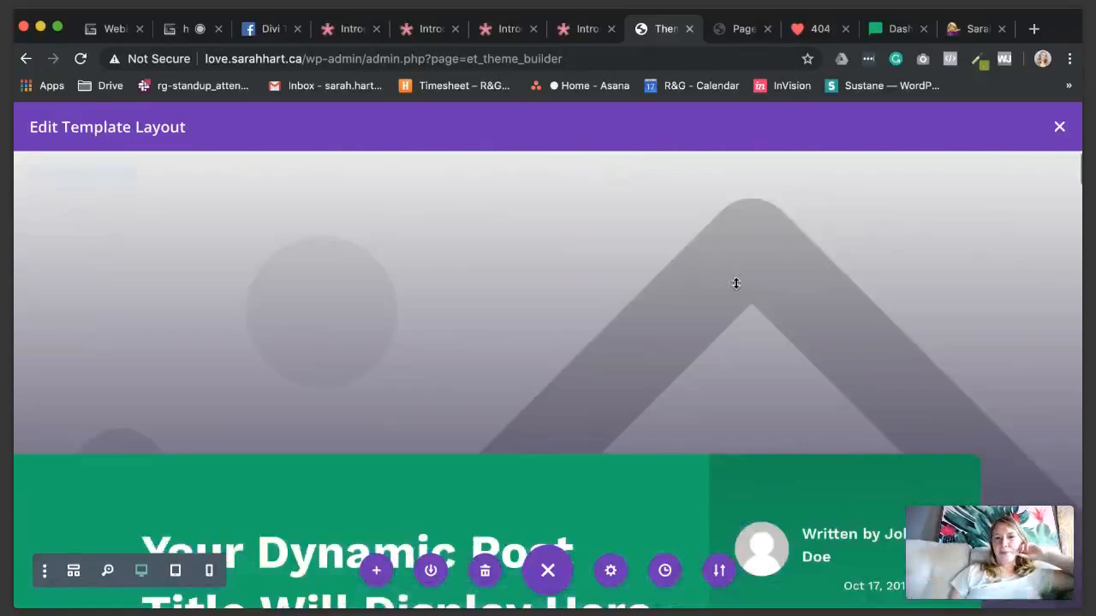
pyautogui.scroll(-5, 736, 283)
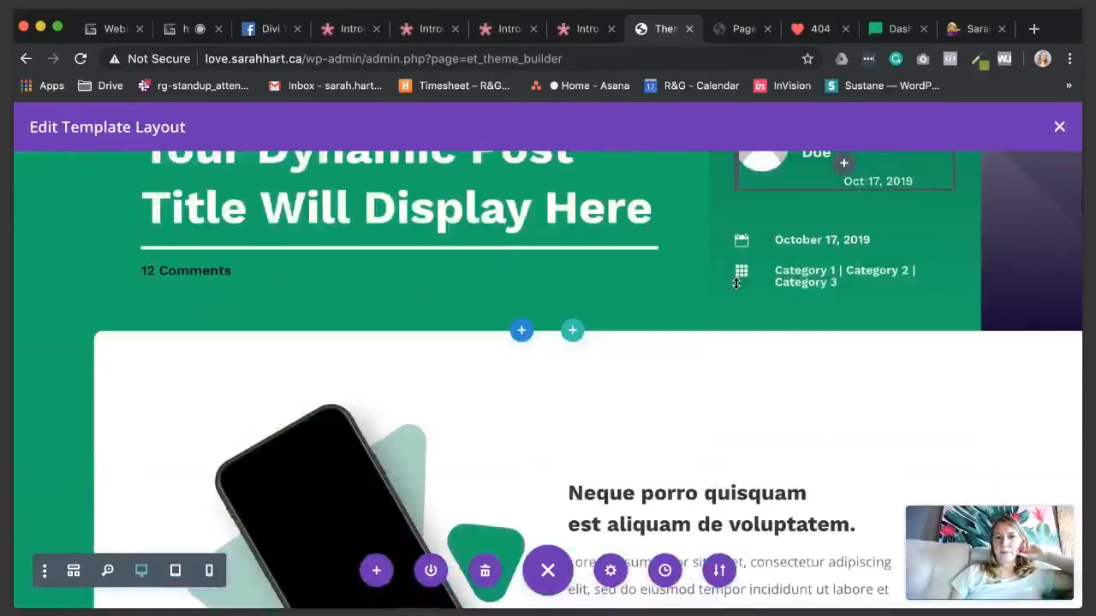
pyautogui.scroll(1, 734, 283)
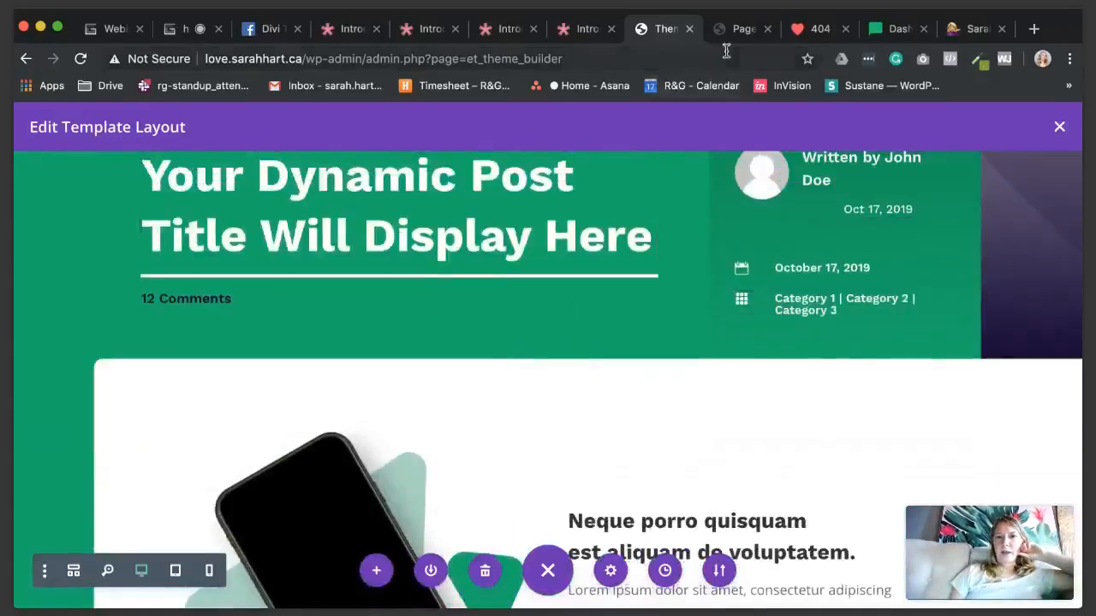
# Step: Close the template layout editor and save the Theme Builder changes
pyautogui.click(1059, 127)
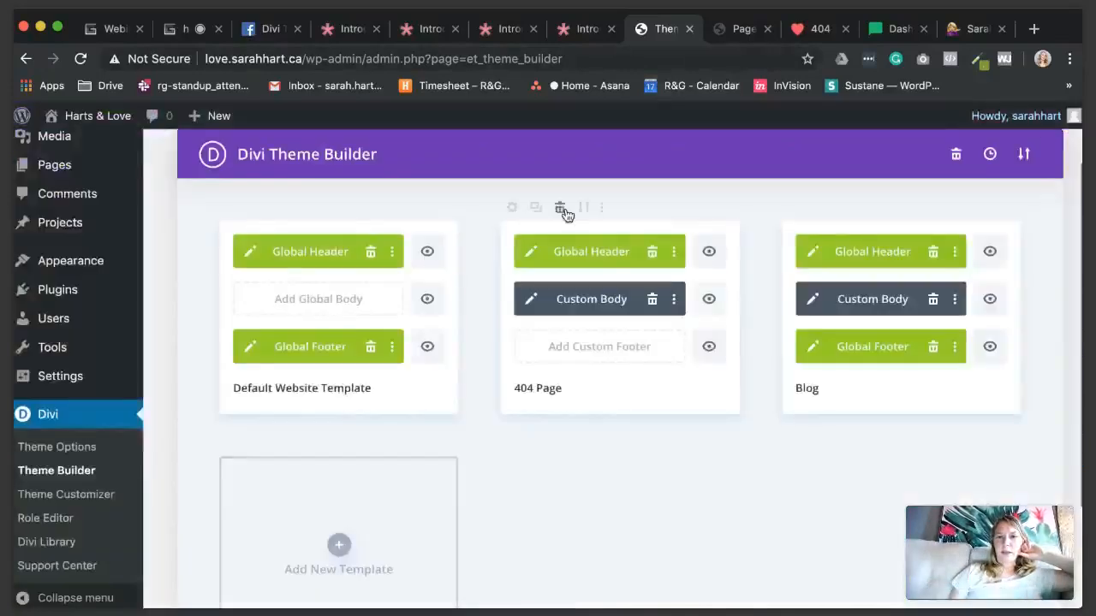
pyautogui.scroll(2, 563, 213)
pyautogui.click(284, 171)
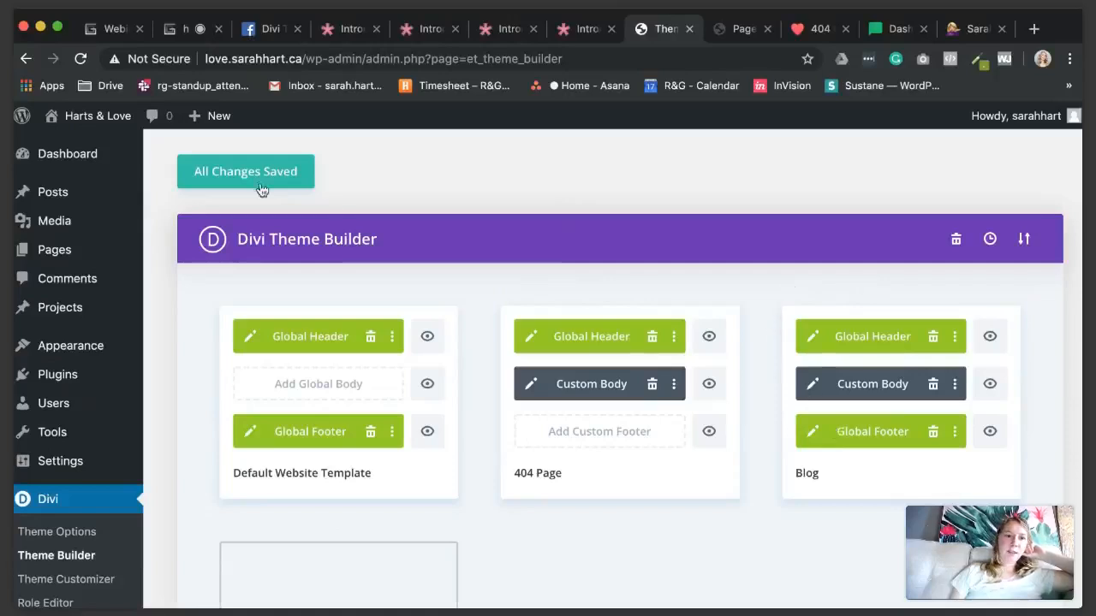
# Step: Create a new blog post titled "Sample Blog Post"
pyautogui.moveTo(83, 257)
pyautogui.moveTo(80, 196)
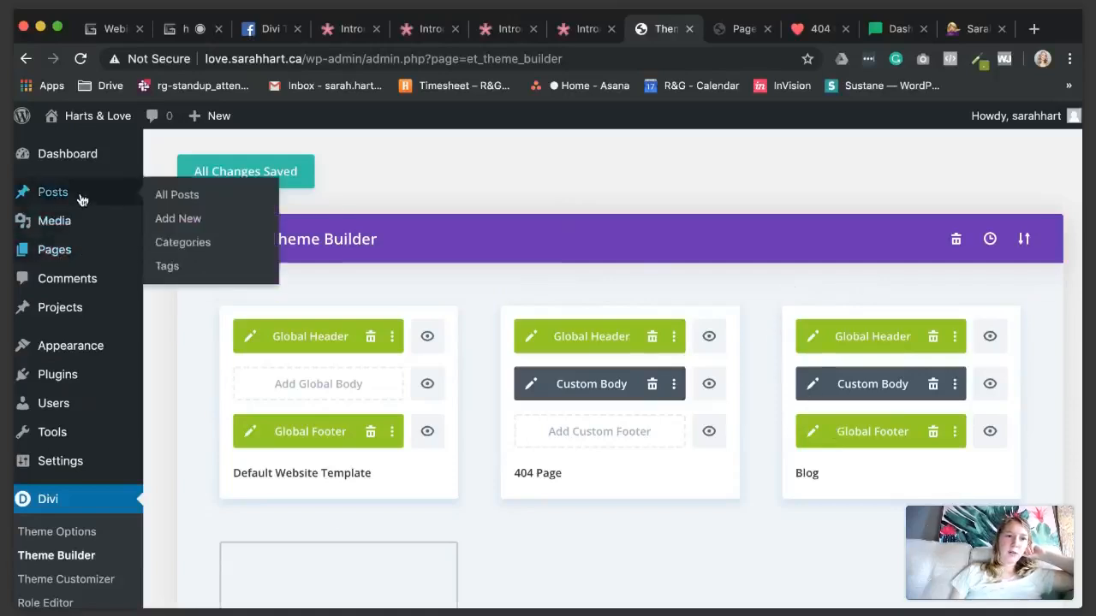
pyautogui.click(210, 221)
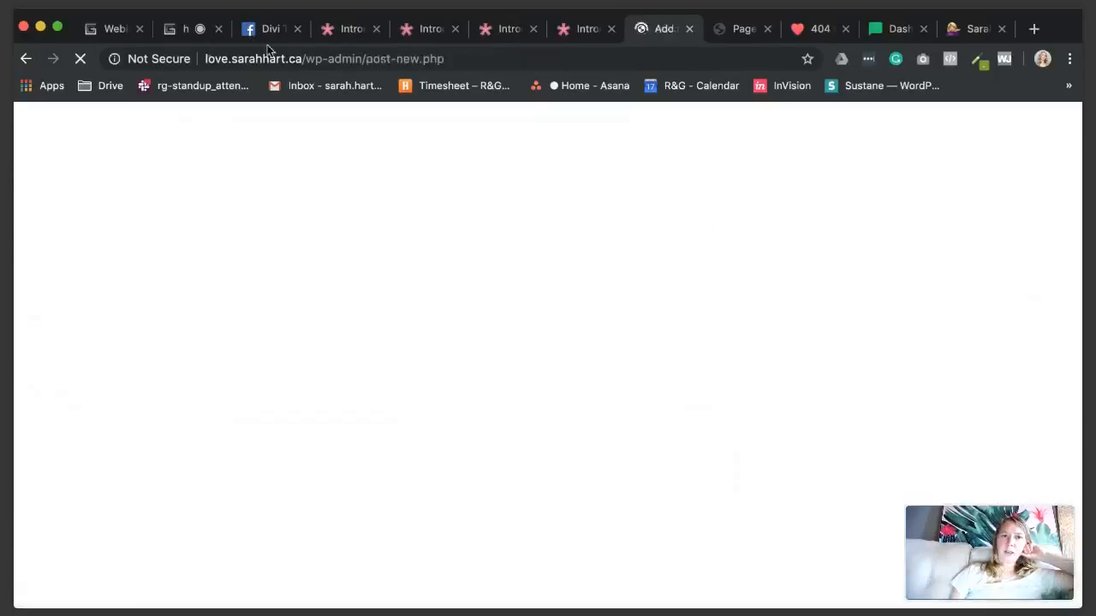
pyautogui.click(194, 31)
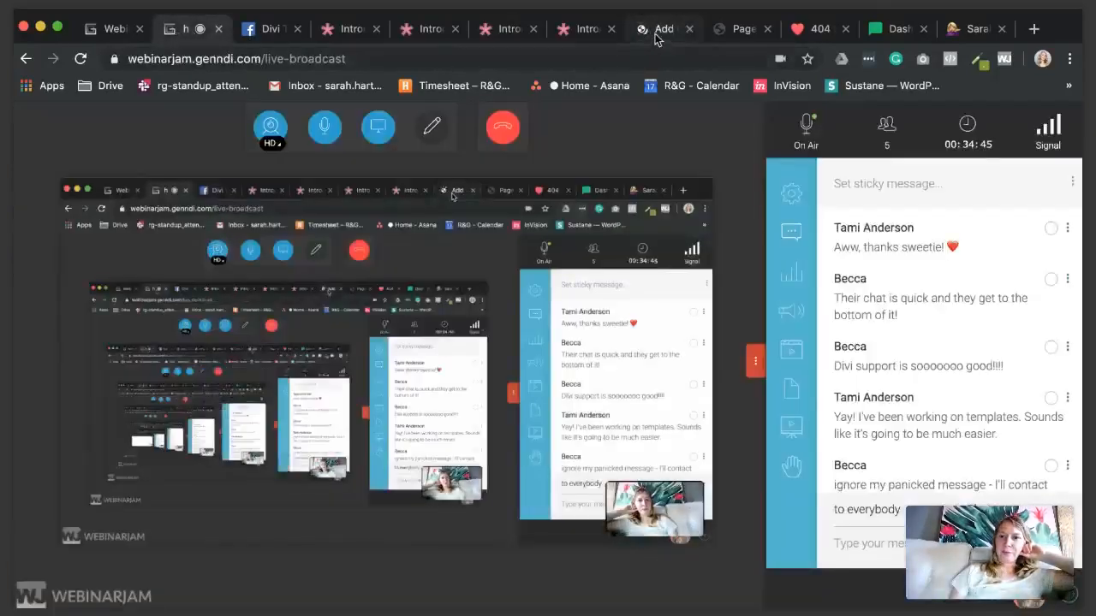
pyautogui.click(659, 29)
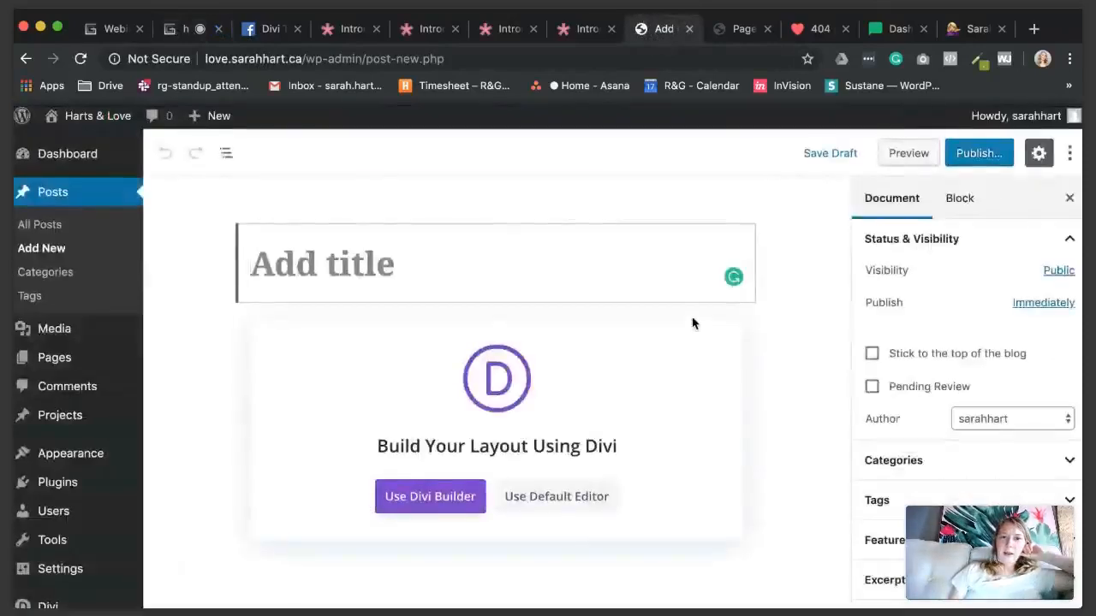
pyautogui.press('BackSpace')
pyautogui.write('Sa')
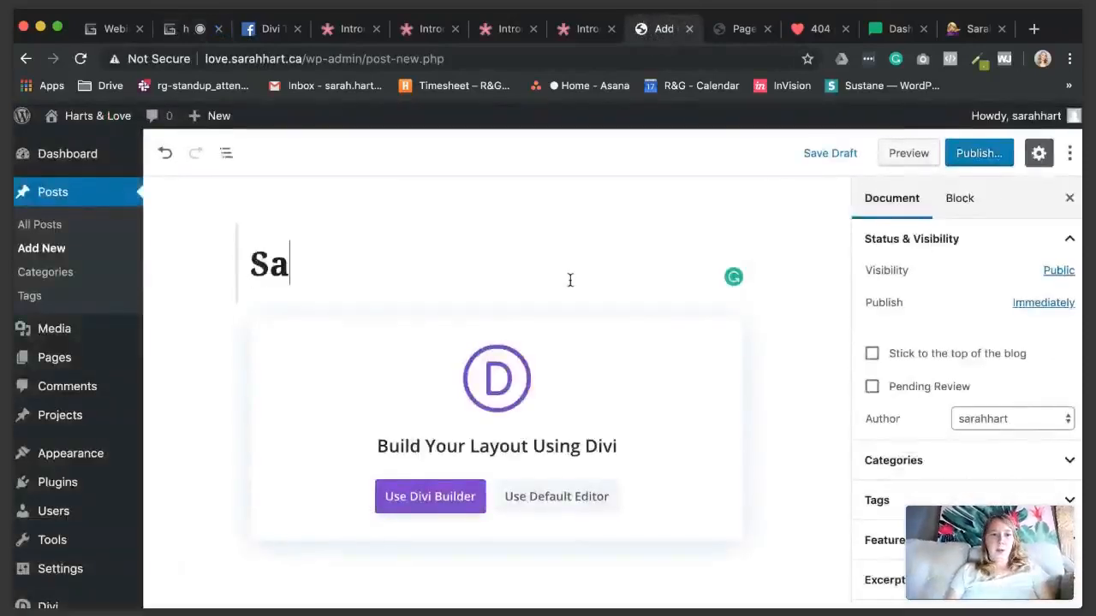
pyautogui.write('mple Blog')
pyautogui.press('BackSpace')
pyautogui.write('og Post')
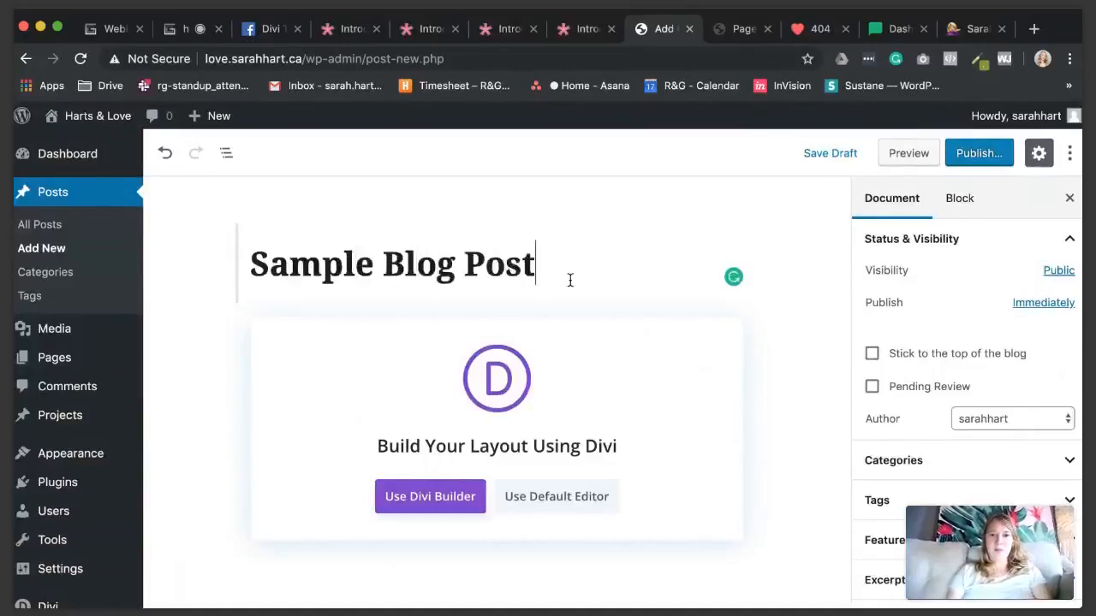
# Step: Examine the post's document settings, including the Page Layout choices in the Divi Page Settings
pyautogui.scroll(-5, 872, 315)
pyautogui.scroll(-2, 914, 357)
pyautogui.scroll(2, 916, 357)
pyautogui.scroll(-2, 919, 358)
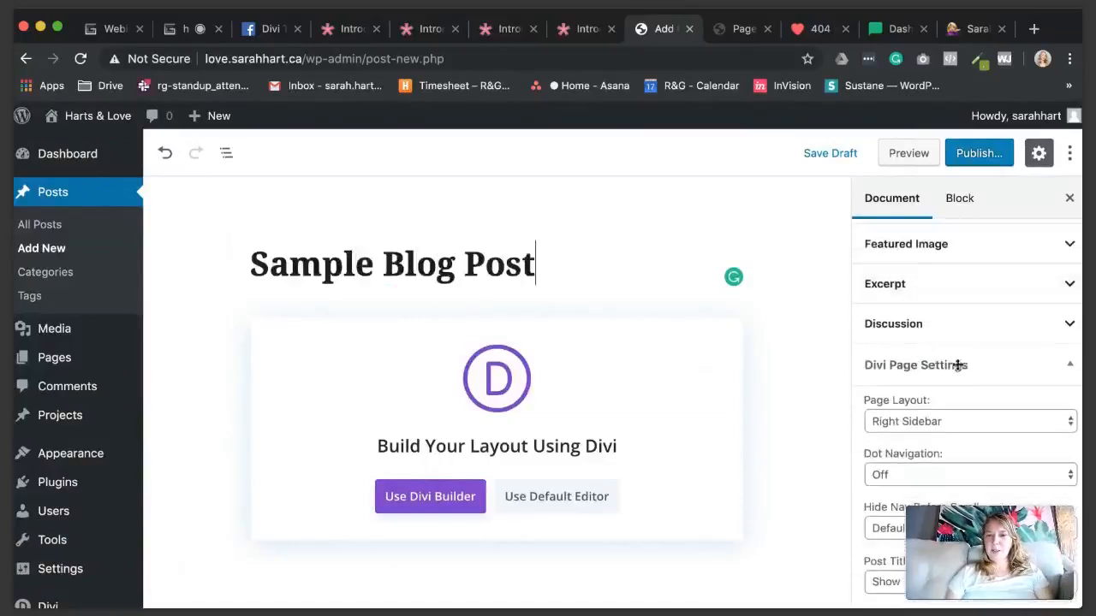
pyautogui.scroll(5, 942, 420)
pyautogui.scroll(-2, 937, 462)
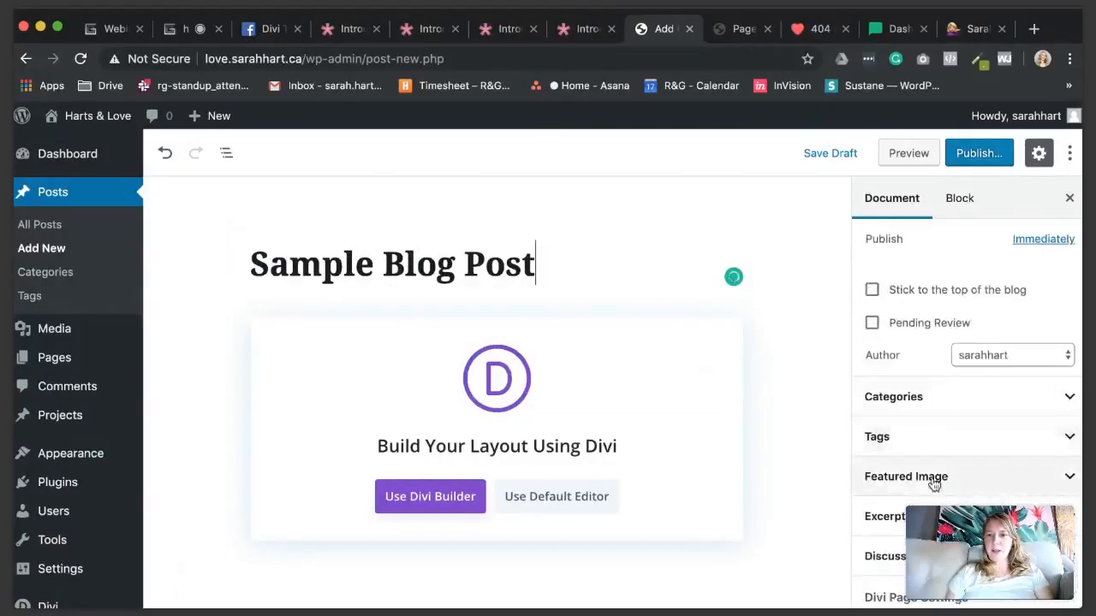
pyautogui.scroll(1, 891, 539)
pyautogui.scroll(-5, 942, 411)
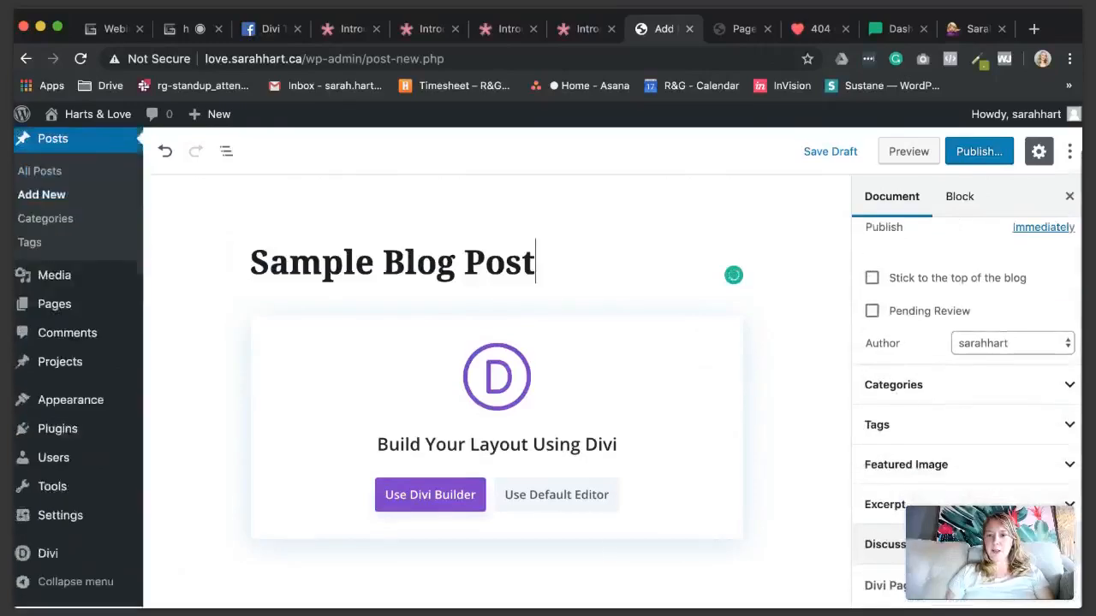
pyautogui.click(962, 419)
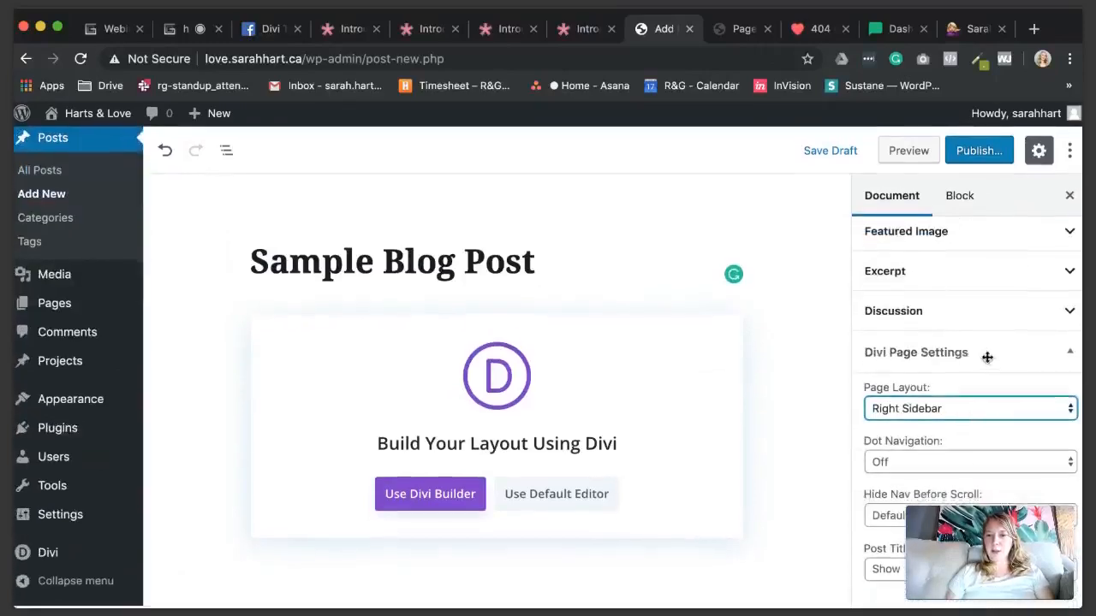
pyautogui.scroll(5, 918, 493)
pyautogui.scroll(2, 915, 489)
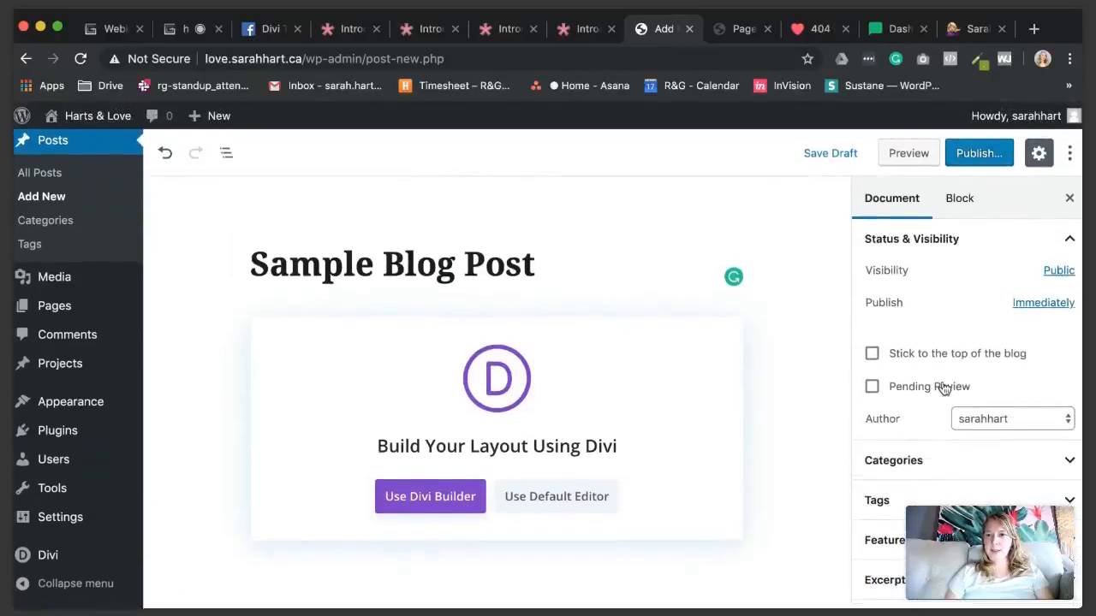
# Step: Publish the sample post publicly and open it in the Divi Builder
pyautogui.click(980, 153)
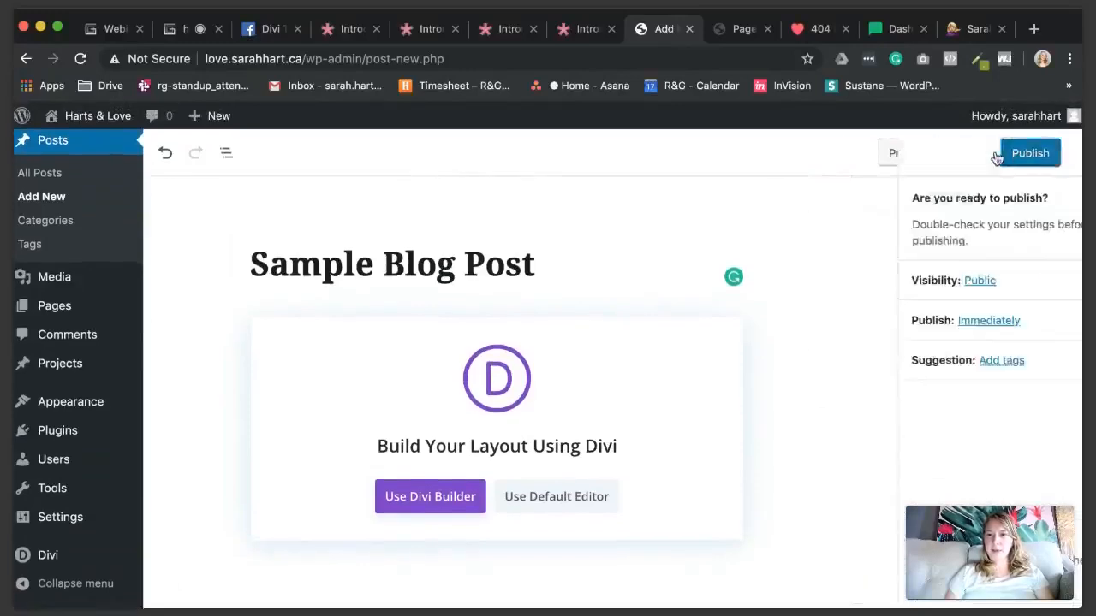
pyautogui.click(985, 152)
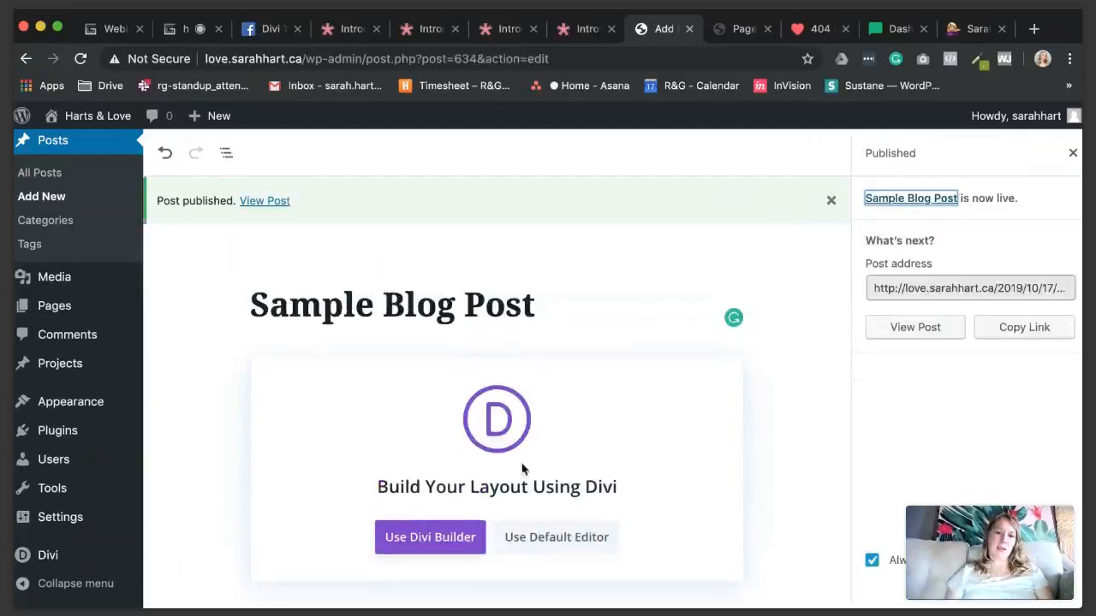
pyautogui.click(431, 537)
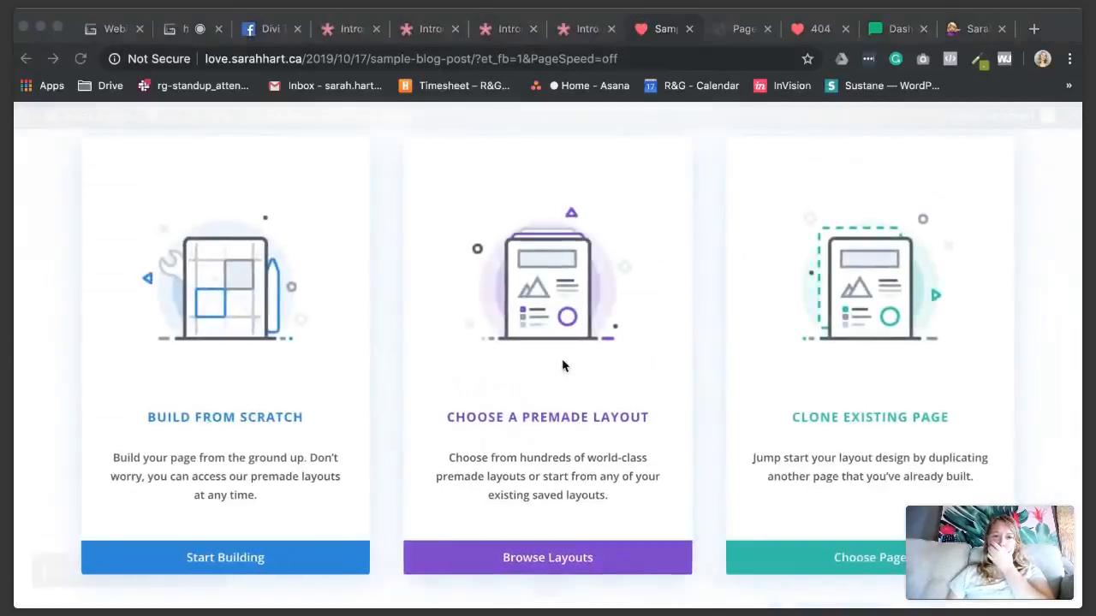
# Step: Browse the existing pages in the Divi layout library for a layout to load into the sample post
pyautogui.click(548, 557)
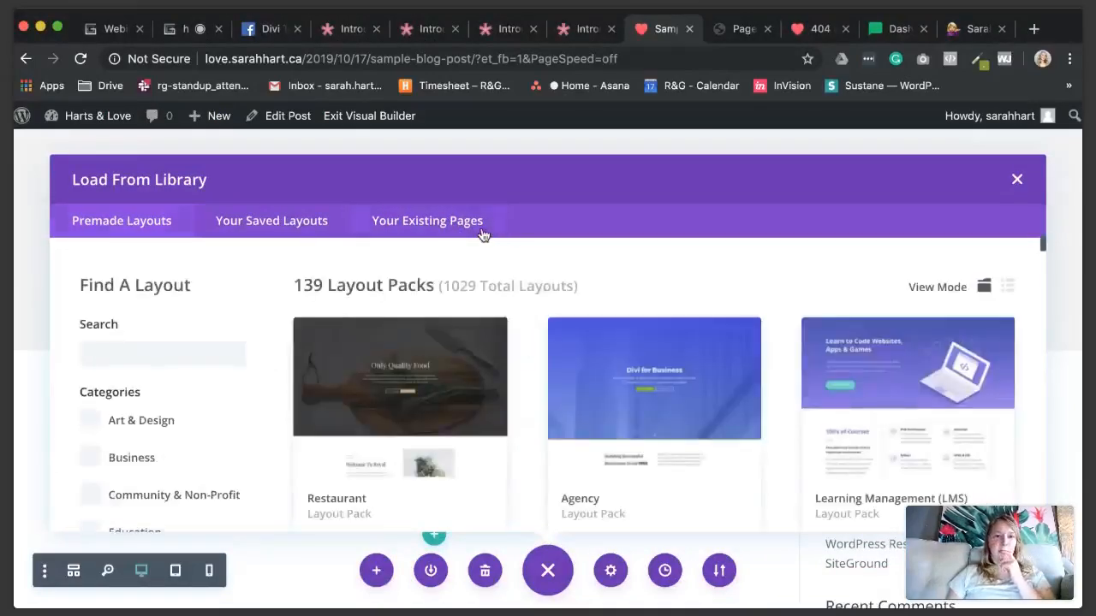
pyautogui.click(484, 233)
pyautogui.scroll(-2, 538, 301)
pyautogui.scroll(-8, 538, 301)
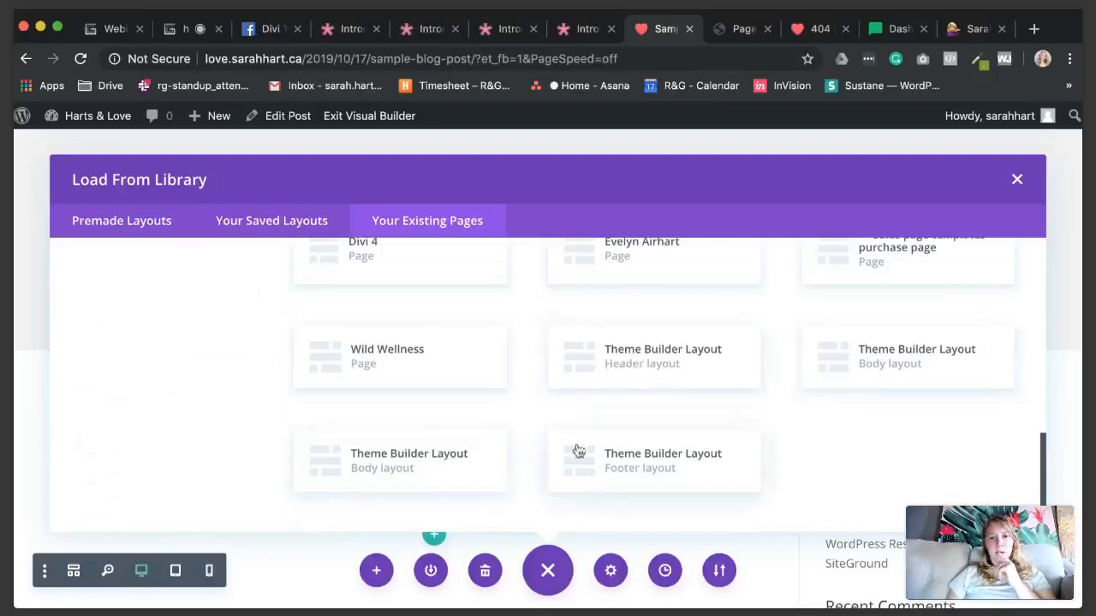
pyautogui.scroll(2, 578, 451)
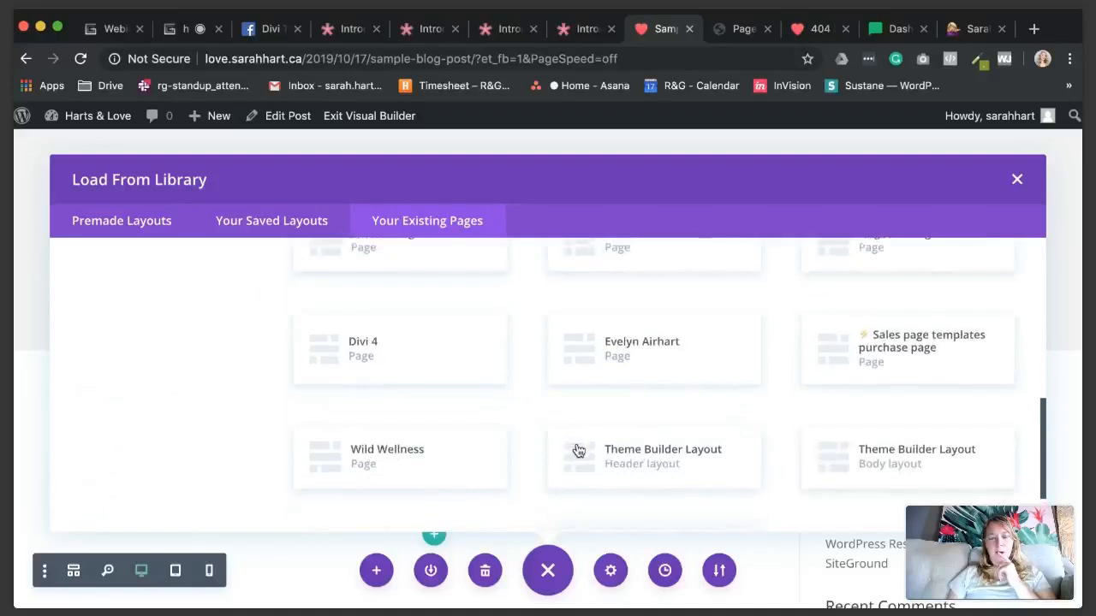
pyautogui.scroll(-2, 562, 433)
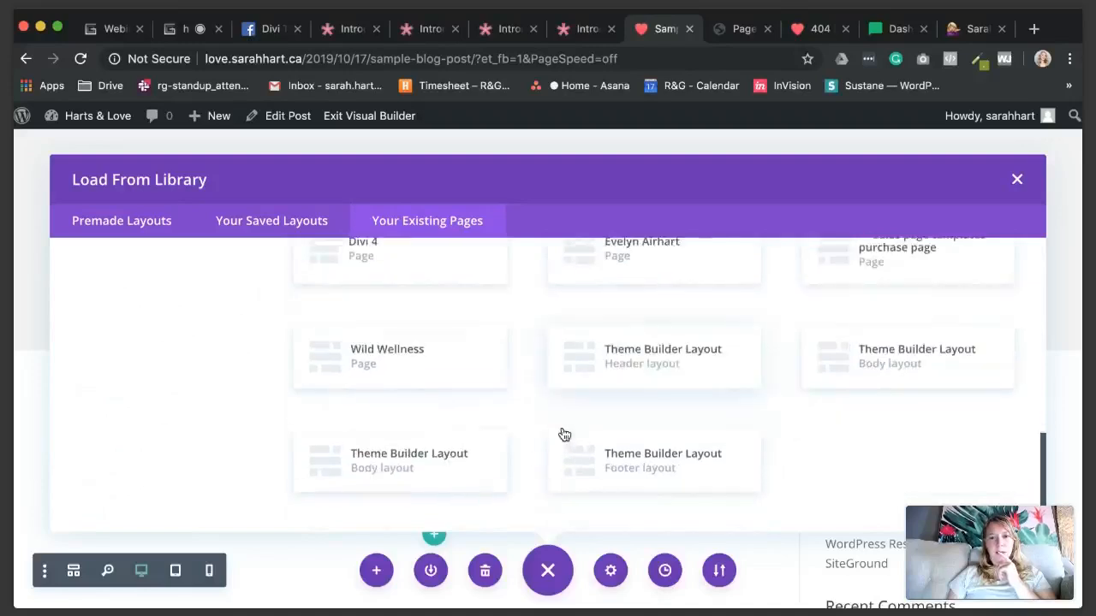
pyautogui.scroll(7, 564, 434)
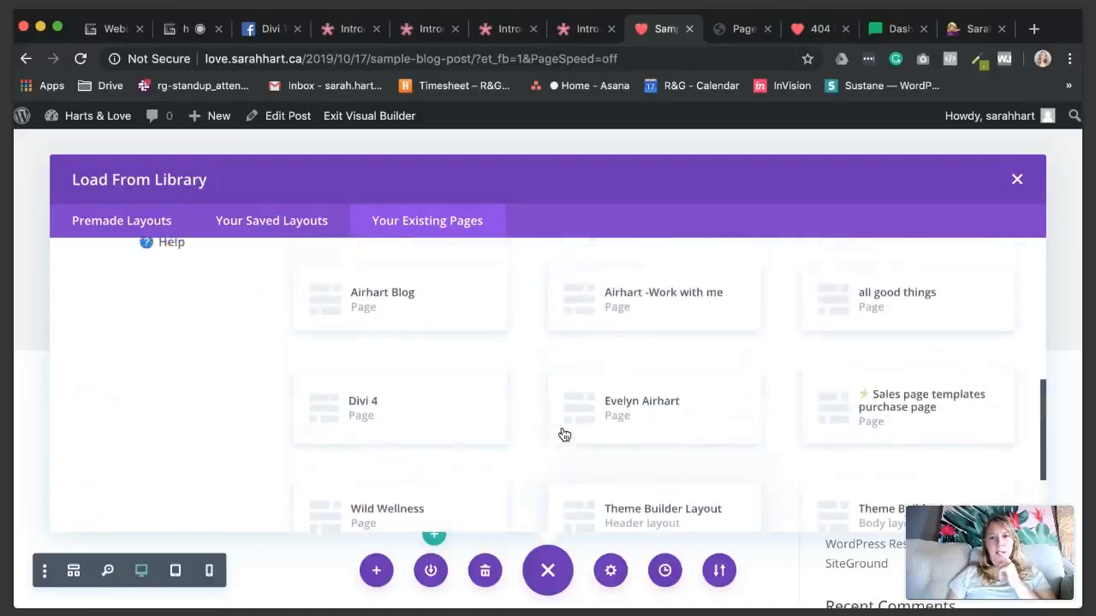
pyautogui.scroll(1, 564, 434)
pyautogui.scroll(3, 564, 434)
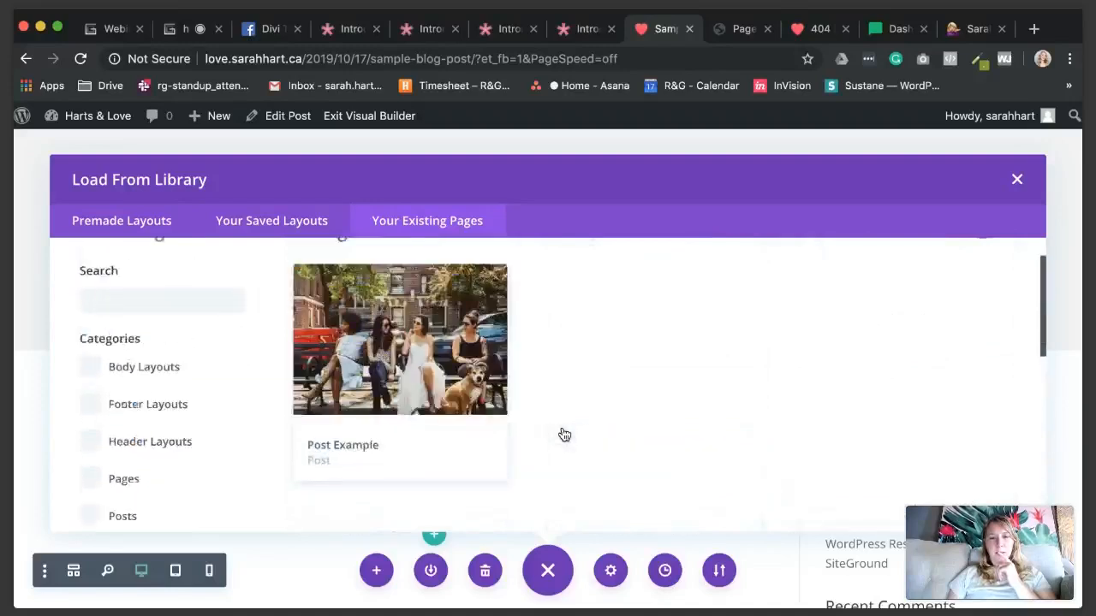
pyautogui.scroll(-1, 565, 435)
pyautogui.scroll(-3, 564, 434)
pyautogui.scroll(3, 565, 435)
pyautogui.scroll(1, 196, 385)
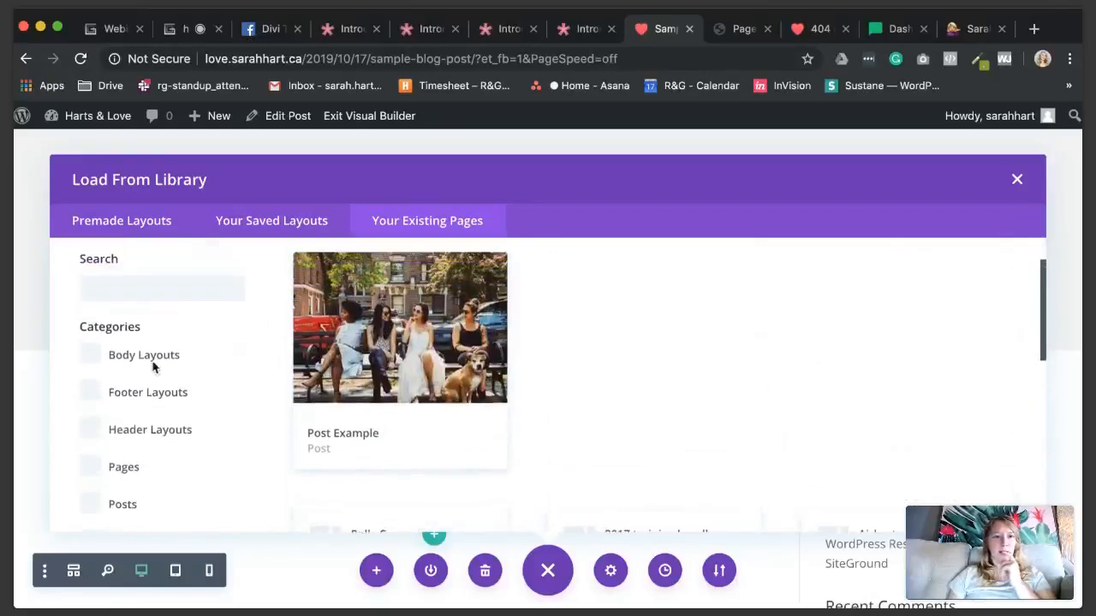
pyautogui.scroll(-2, 203, 374)
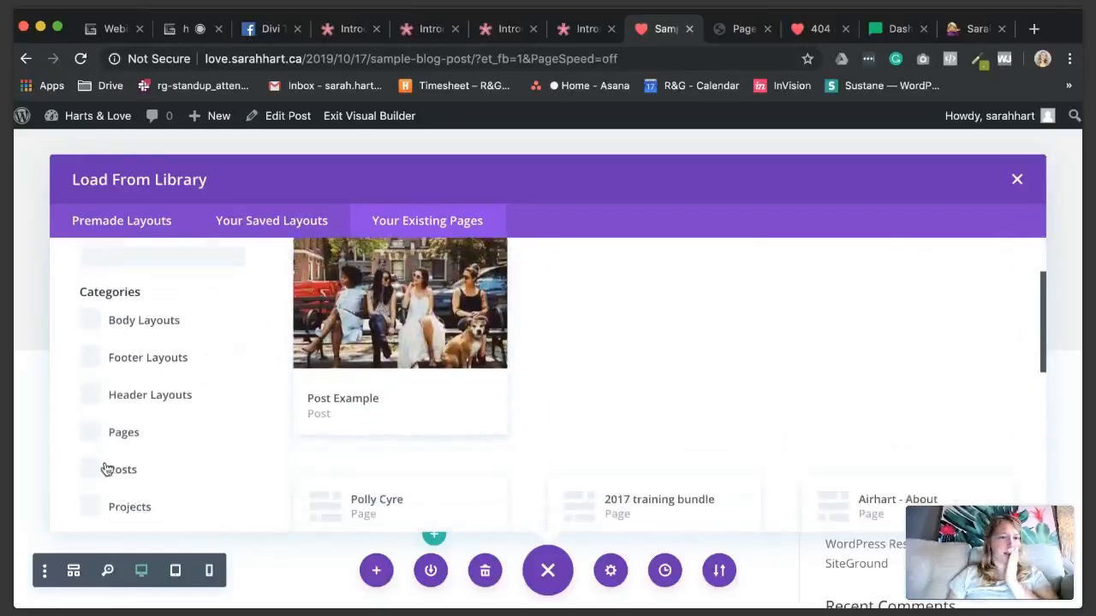
# Step: Try the Posts category filter on the existing pages, clear it, and close the layout library
pyautogui.click(94, 469)
pyautogui.scroll(-2, 354, 411)
pyautogui.scroll(4, 358, 394)
pyautogui.scroll(-3, 360, 380)
pyautogui.click(101, 447)
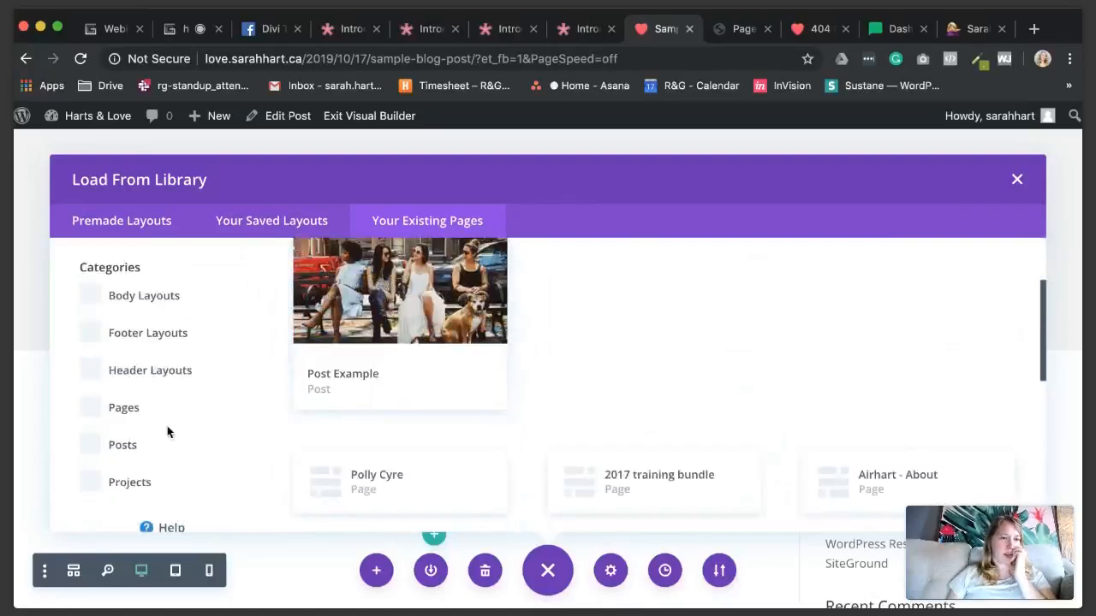
pyautogui.scroll(1, 168, 414)
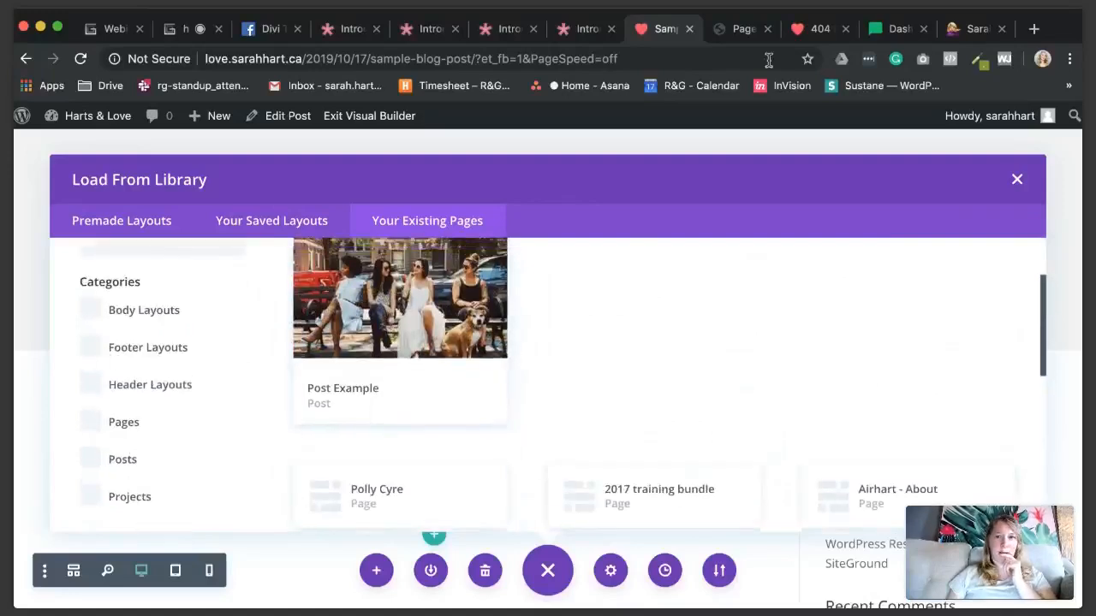
pyautogui.click(1016, 179)
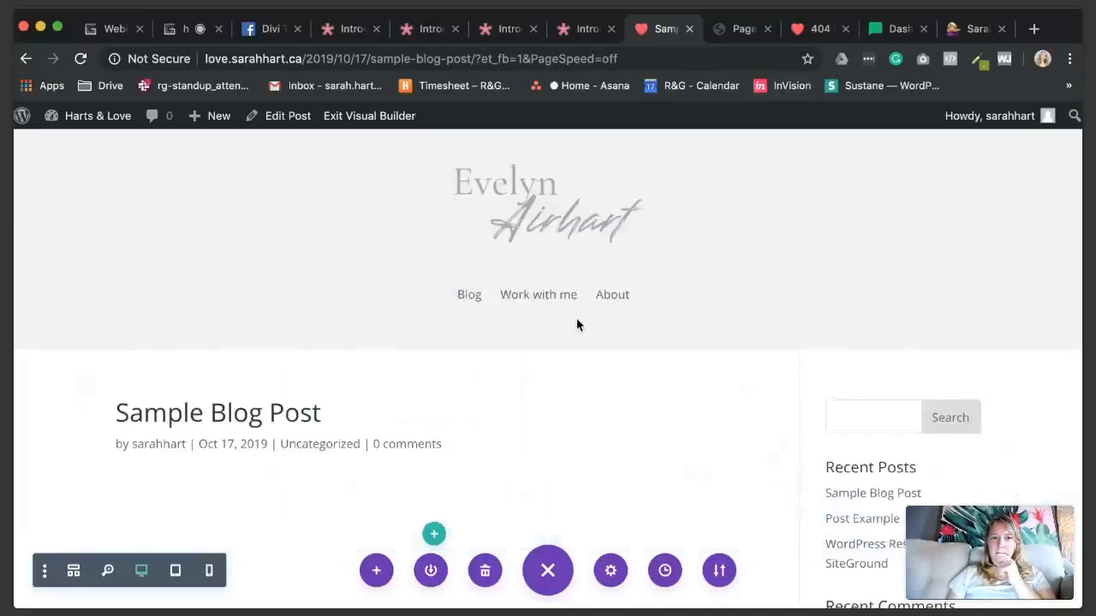
# Step: Look over the sample post down to its footer and open the Divi Theme Builder to check the Blog template
pyautogui.scroll(-10, 576, 317)
pyautogui.scroll(-3, 579, 325)
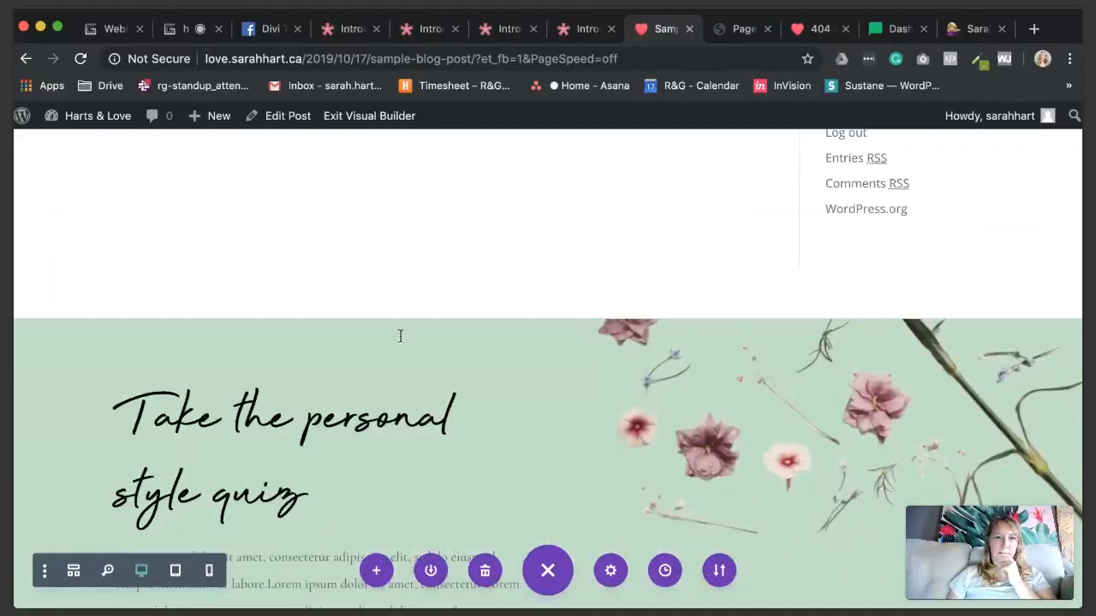
pyautogui.click(735, 29)
pyautogui.moveTo(91, 491)
pyautogui.moveTo(61, 560)
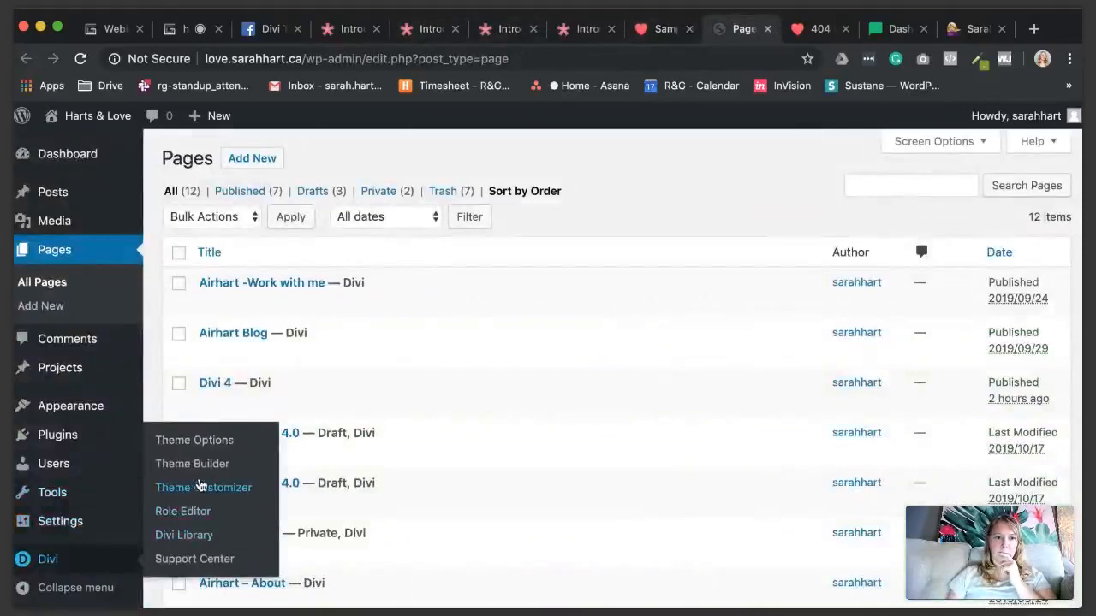
pyautogui.click(202, 465)
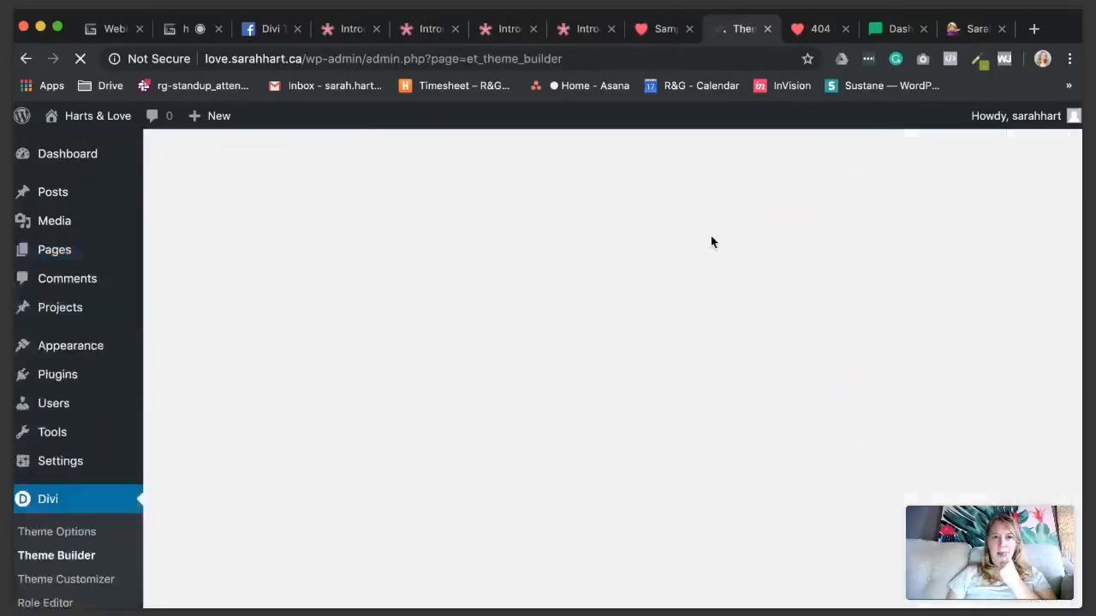
pyautogui.scroll(-2, 685, 342)
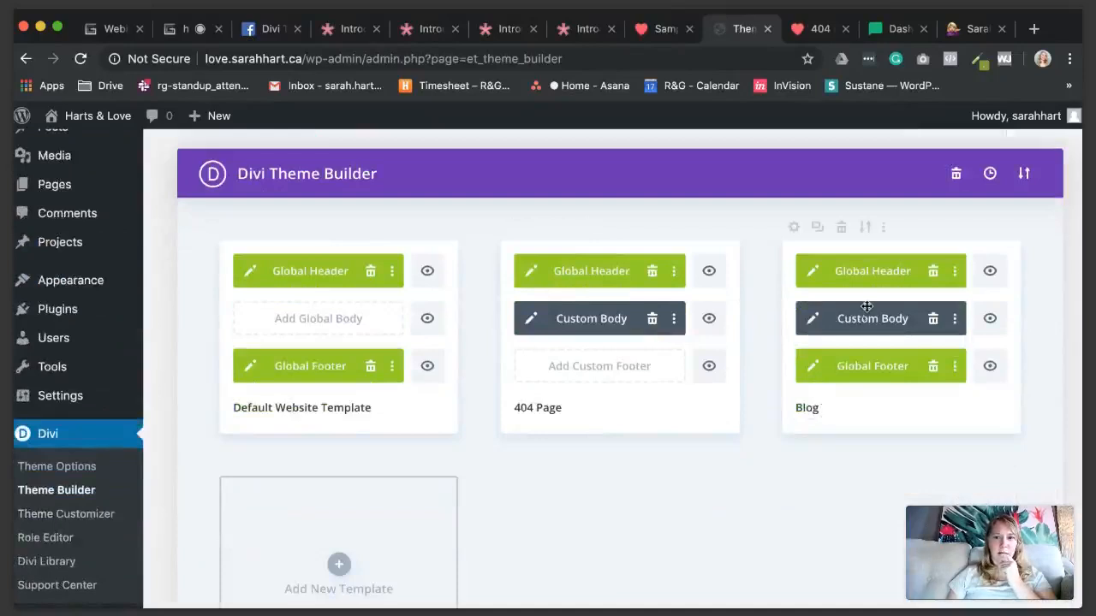
# Step: Return to the sample post in the Divi Builder, view its Post Settings, and close them without changes
pyautogui.click(661, 31)
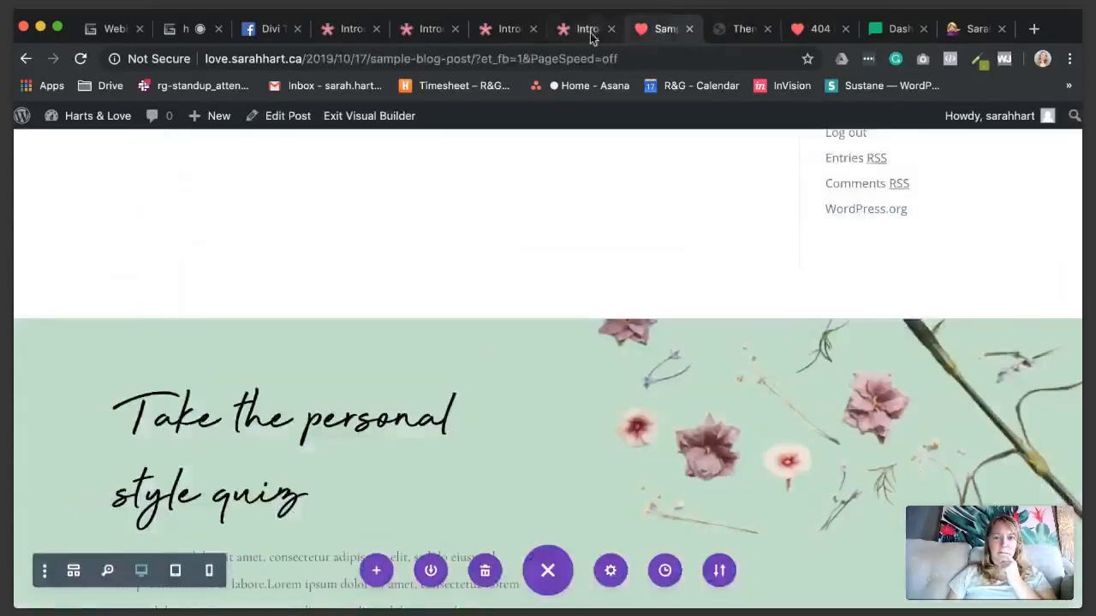
pyautogui.scroll(10, 548, 237)
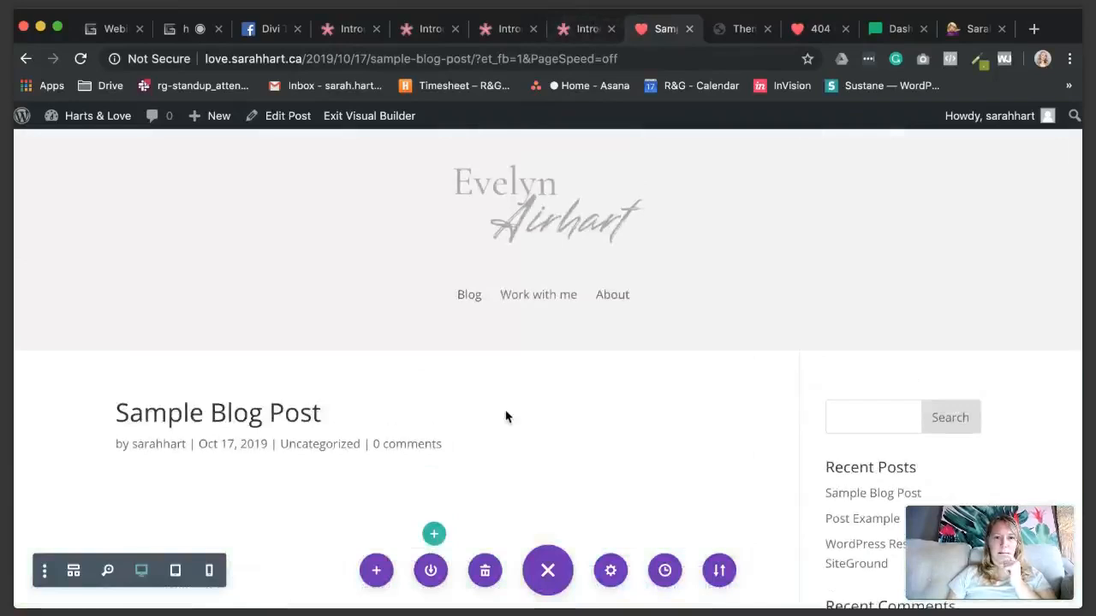
pyautogui.scroll(-2, 505, 416)
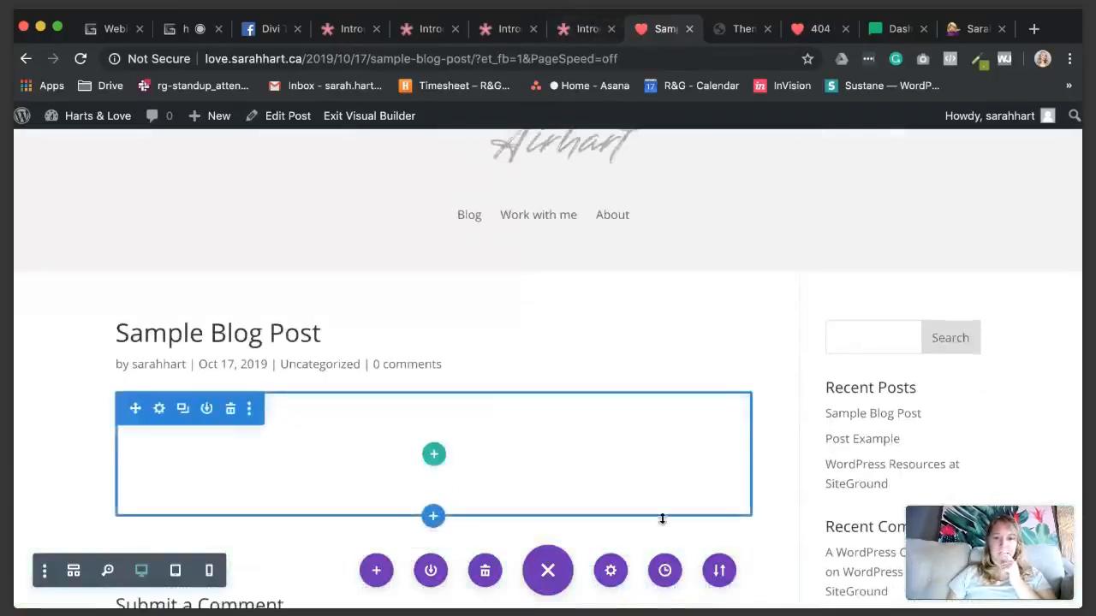
pyautogui.click(611, 570)
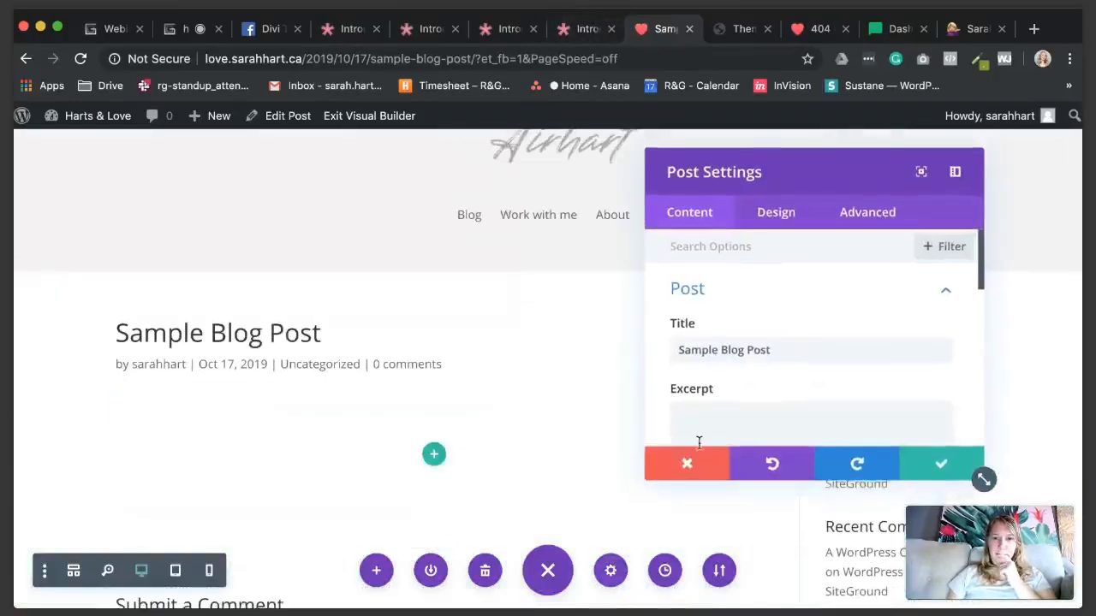
pyautogui.click(690, 459)
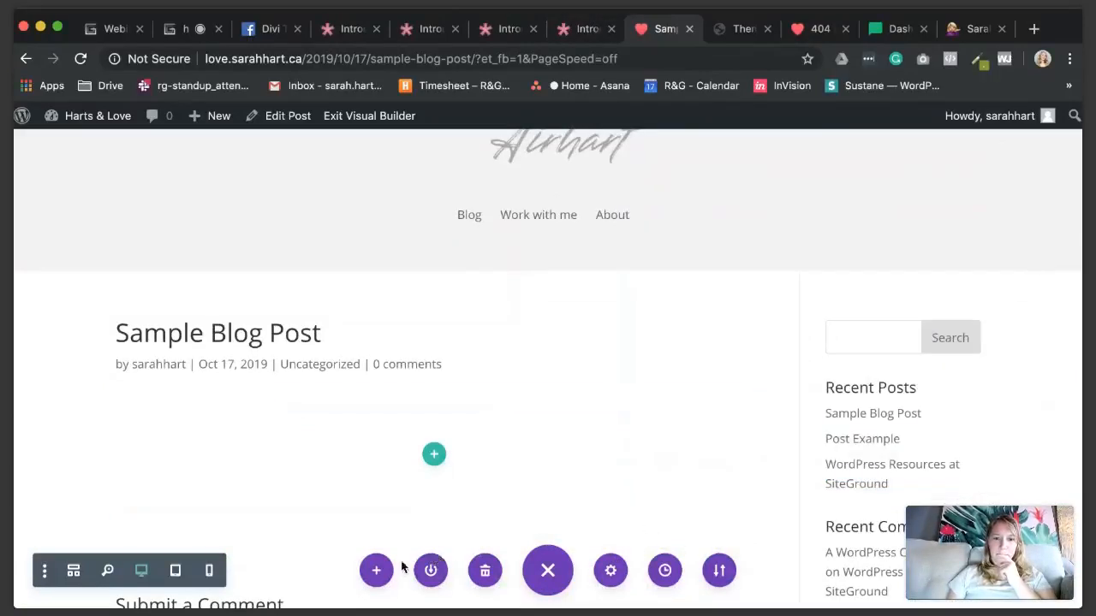
# Step: Reopen the layout library and look through the premade and saved layouts
pyautogui.click(374, 568)
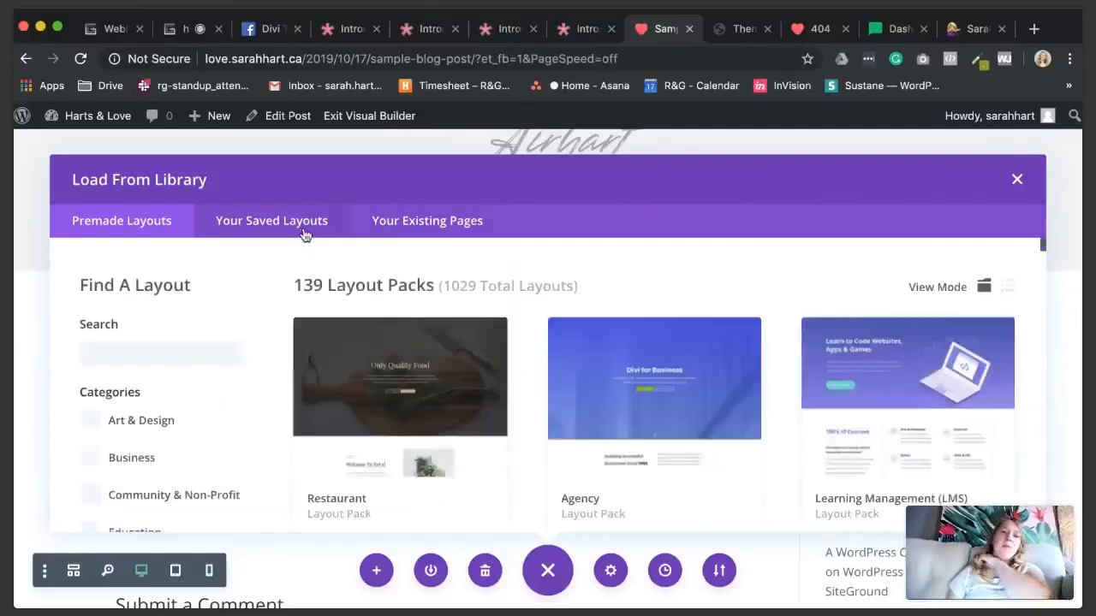
pyautogui.click(304, 233)
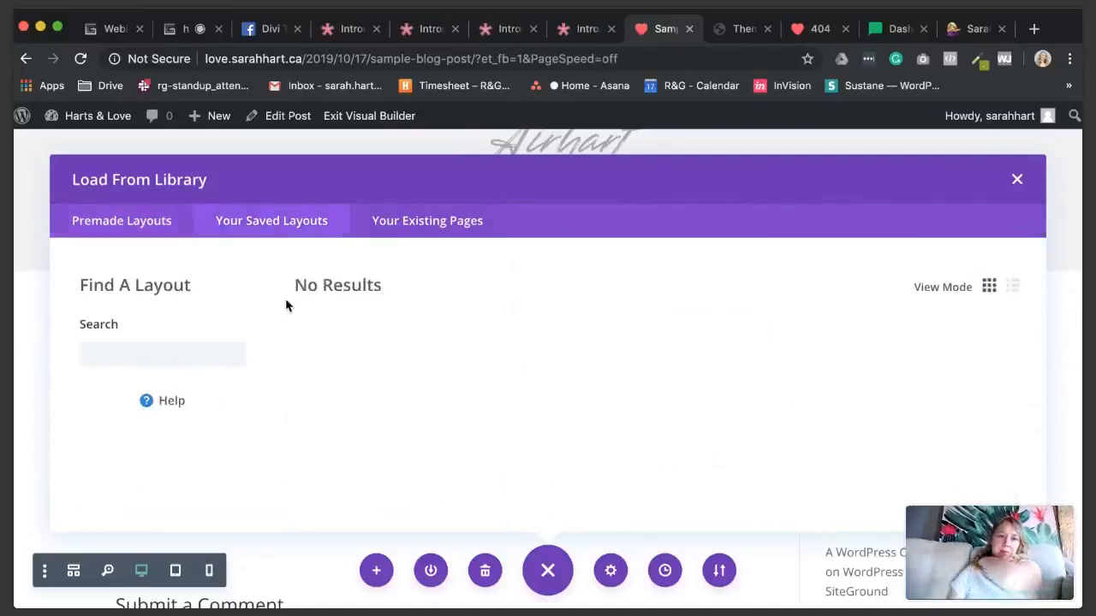
pyautogui.click(156, 226)
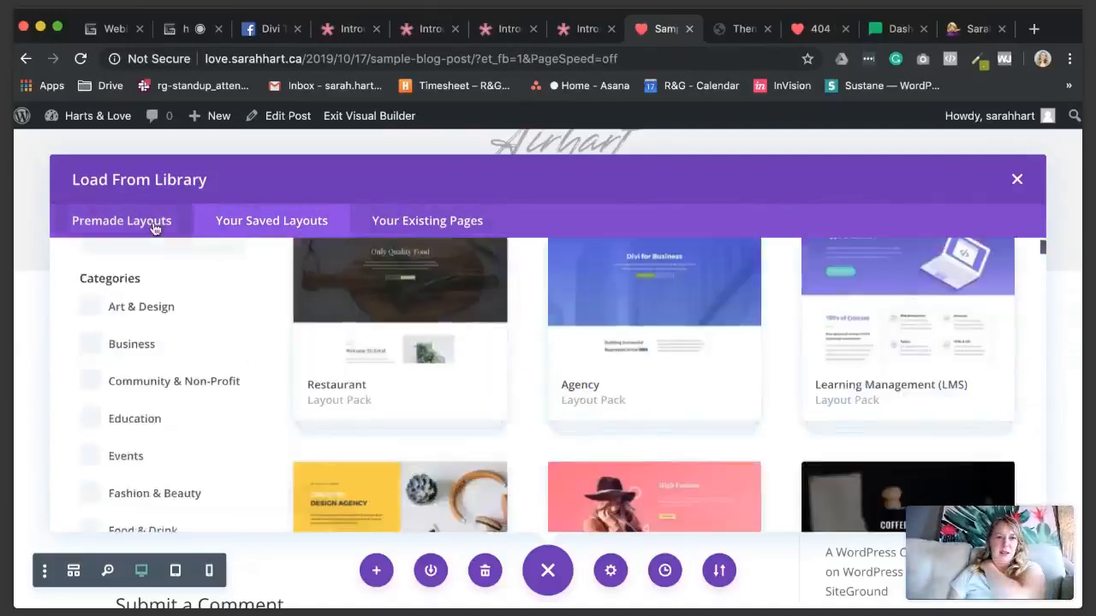
pyautogui.click(257, 224)
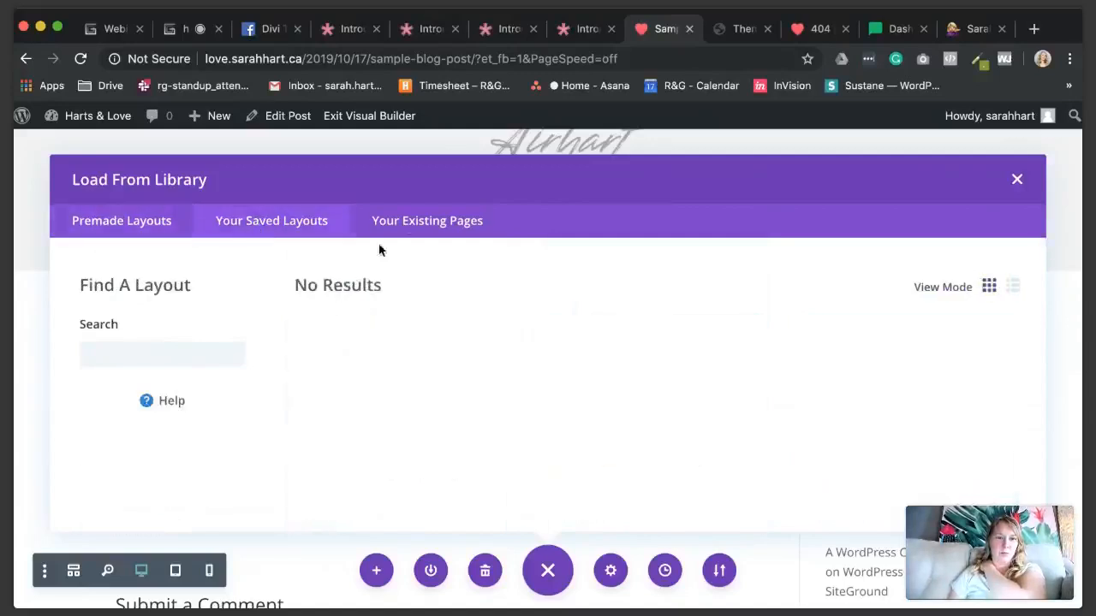
# Step: Review the existing pages and Theme Builder layouts available to load, and close the layout library
pyautogui.click(407, 222)
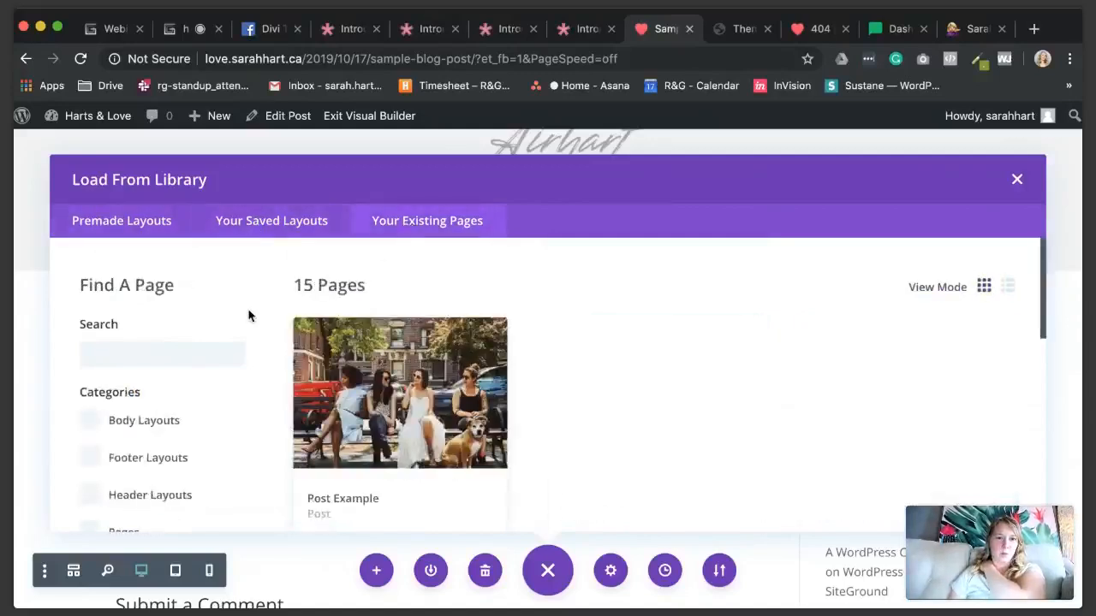
pyautogui.scroll(-3, 248, 317)
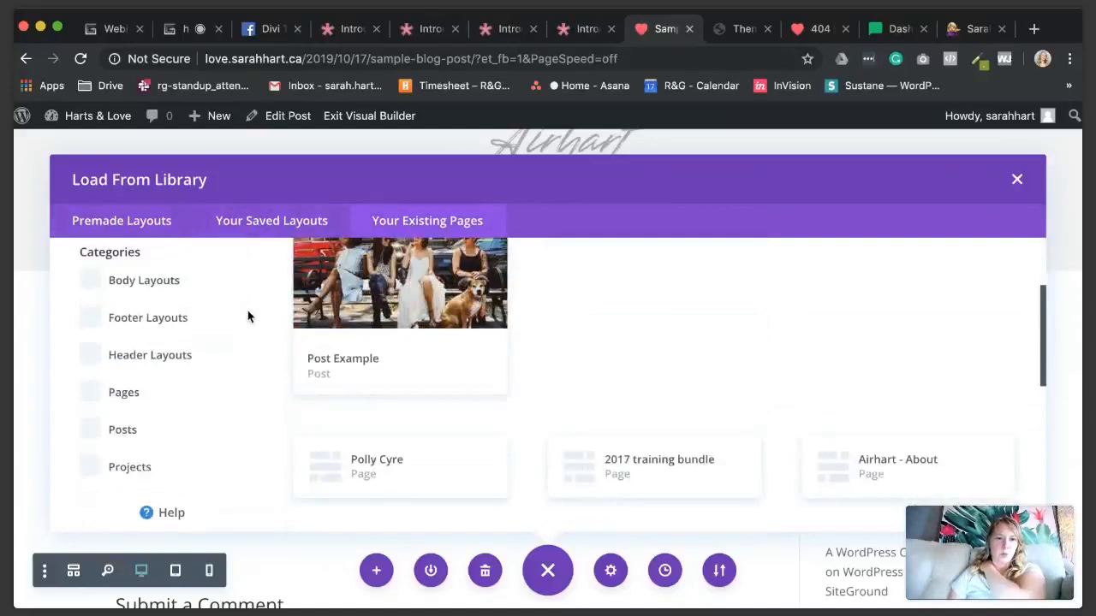
pyautogui.scroll(-6, 270, 363)
pyautogui.scroll(-3, 270, 363)
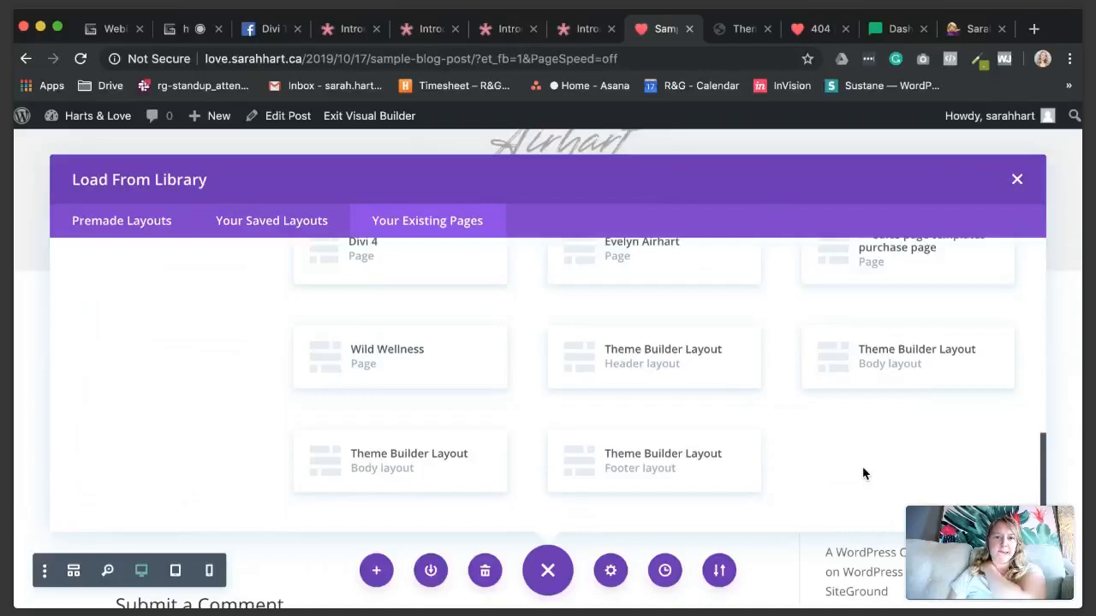
pyautogui.scroll(3, 863, 473)
pyautogui.scroll(5, 819, 424)
pyautogui.scroll(5, 820, 424)
pyautogui.scroll(-3, 569, 359)
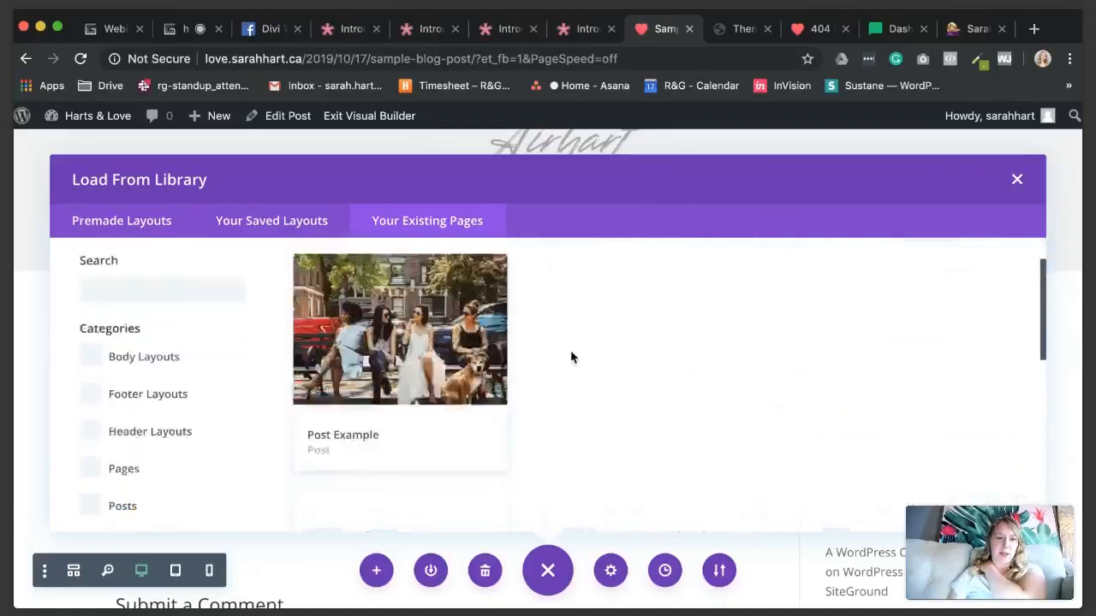
pyautogui.scroll(3, 151, 434)
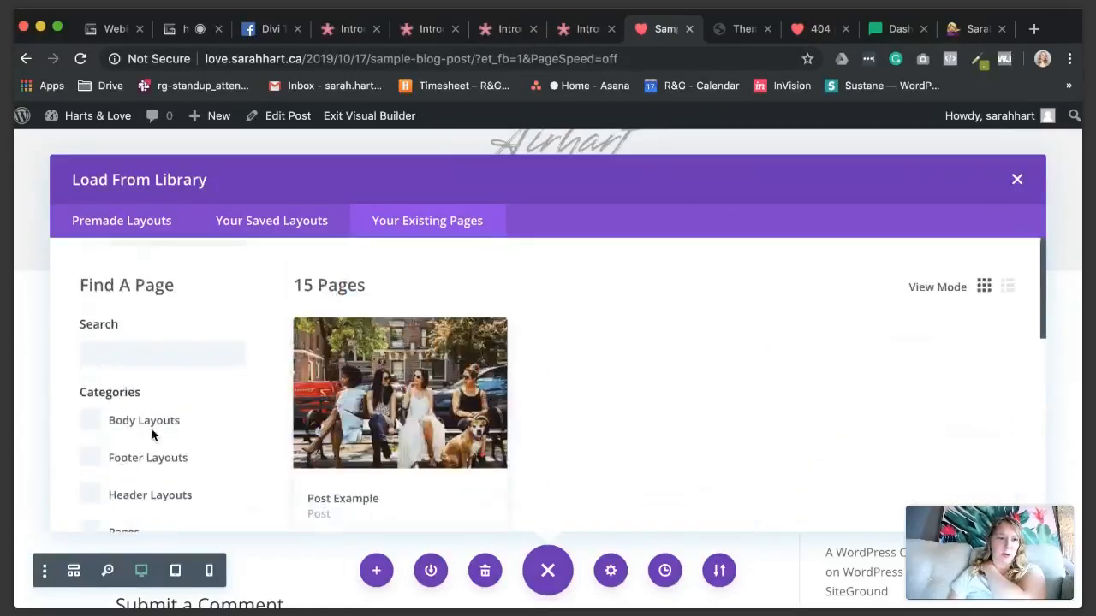
pyautogui.click(1016, 179)
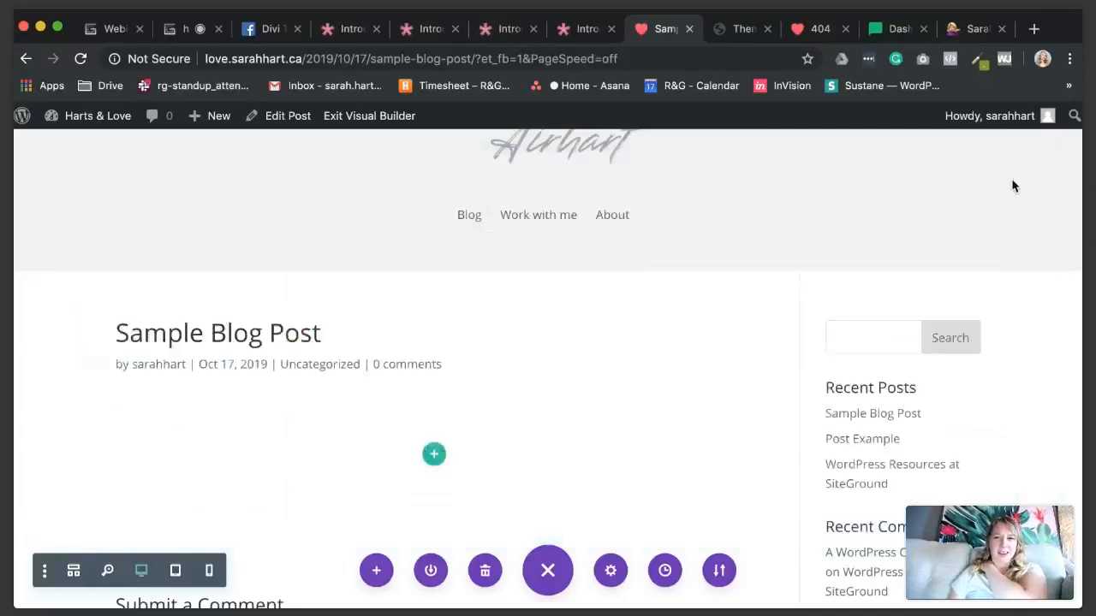
# Step: Open the sample post in the WordPress editor and examine its document settings, including the Divi Page Settings
pyautogui.scroll(1, 739, 309)
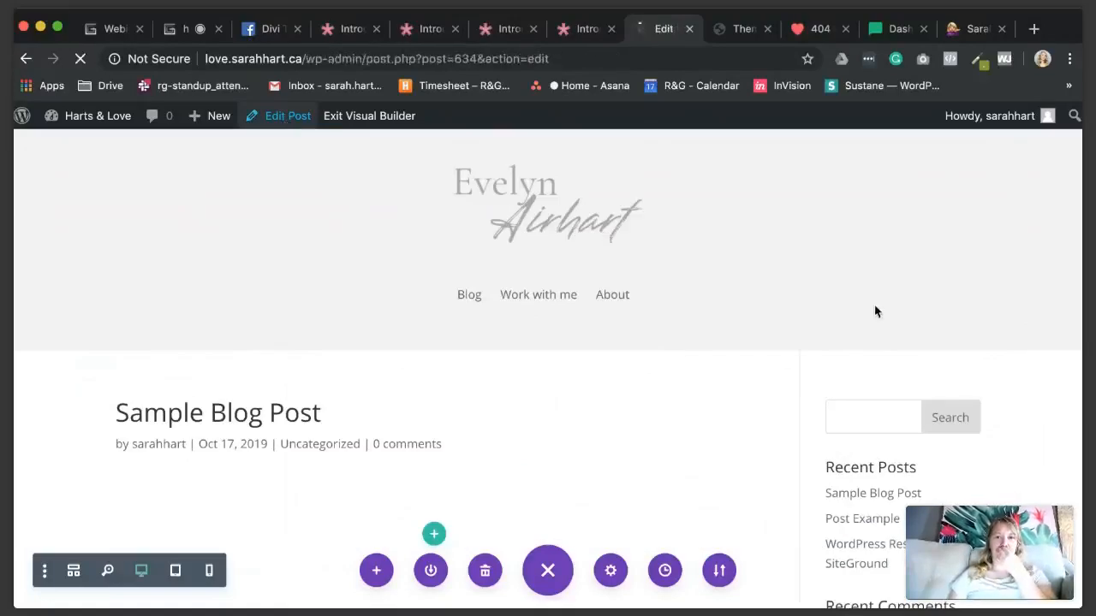
pyautogui.scroll(-5, 951, 359)
pyautogui.scroll(-6, 954, 377)
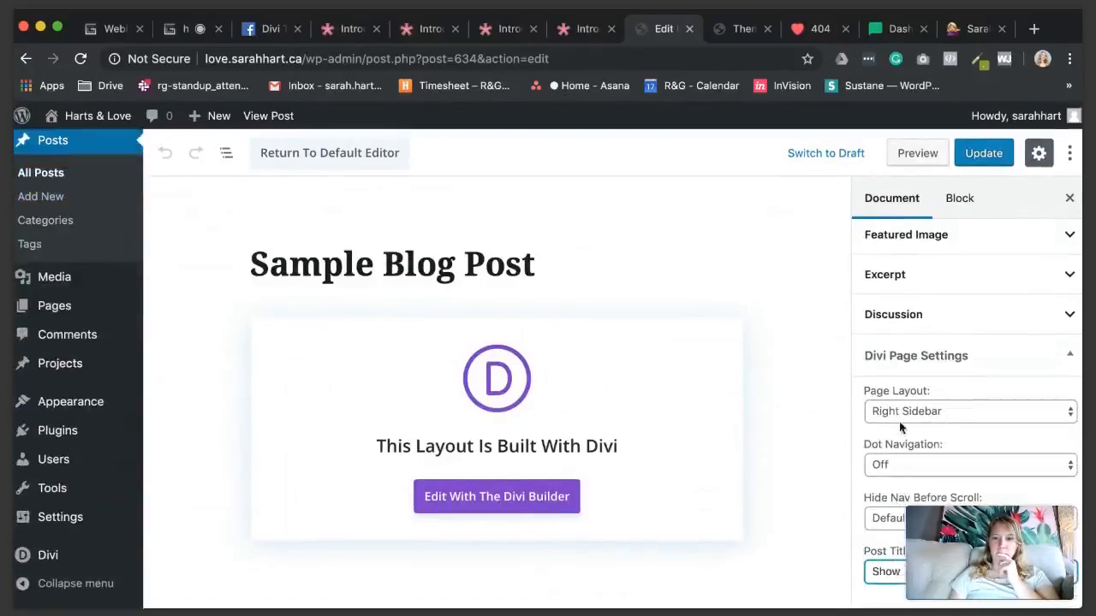
pyautogui.scroll(3, 909, 368)
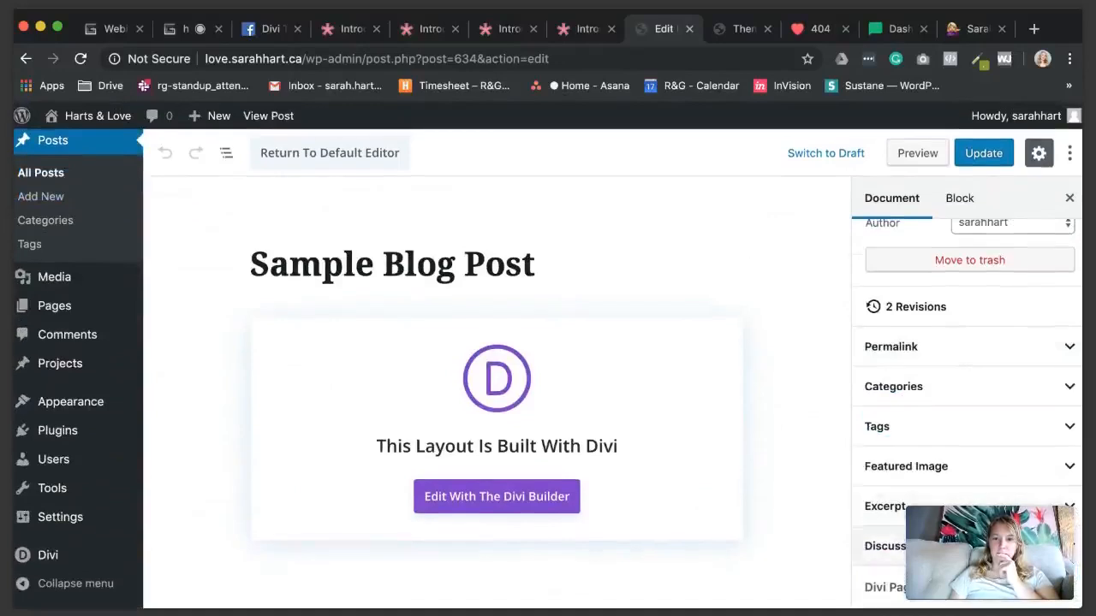
pyautogui.scroll(4, 938, 380)
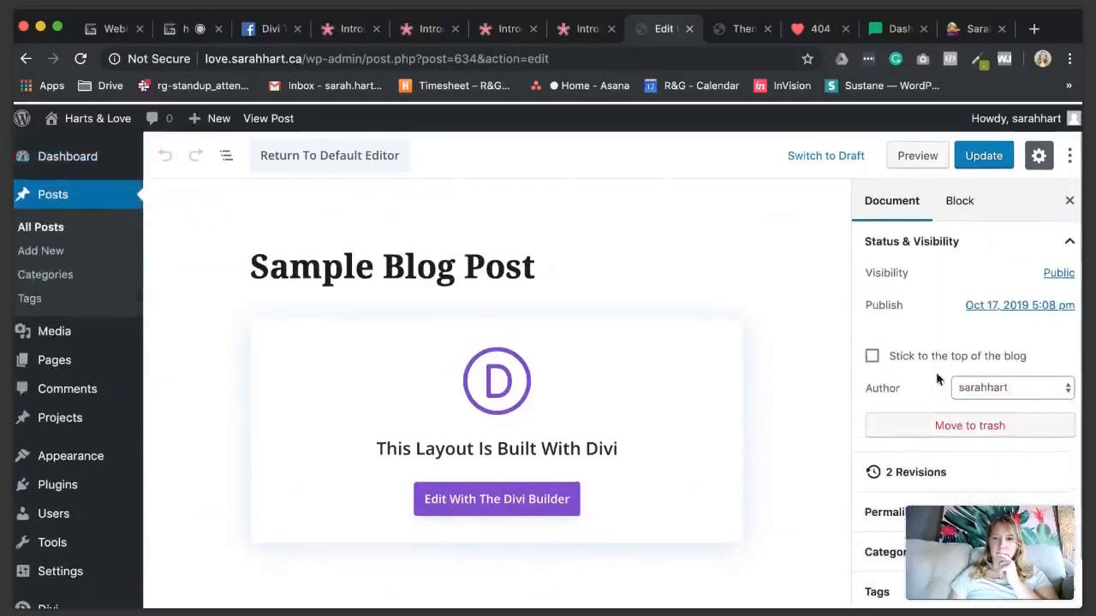
pyautogui.scroll(-4, 934, 331)
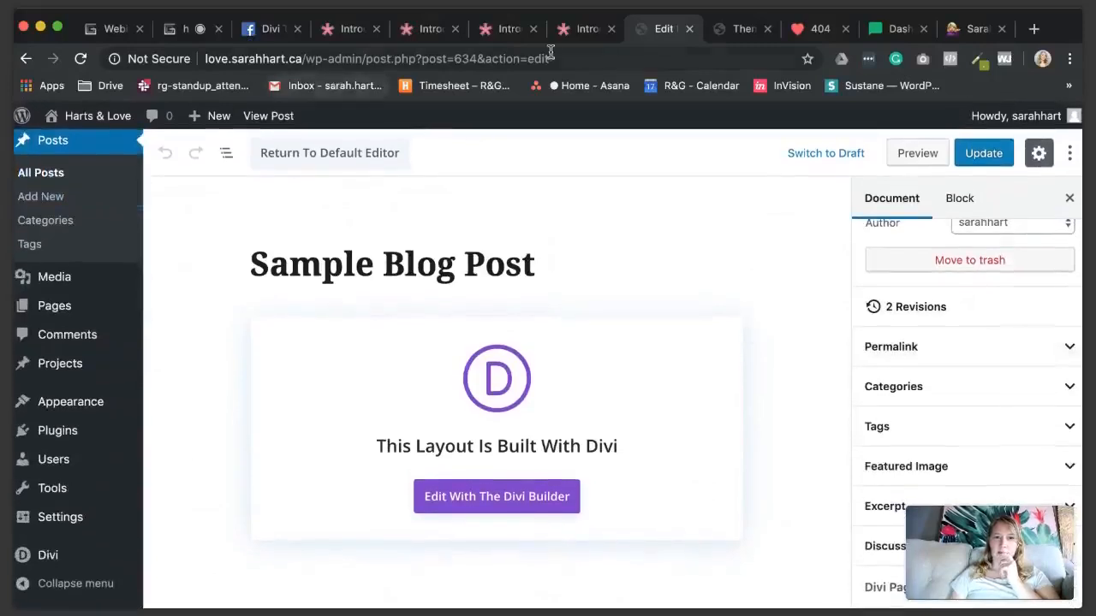
# Step: Return to the Theme Builder, view the Blog template's additional options, and dismiss them without changes
pyautogui.click(709, 32)
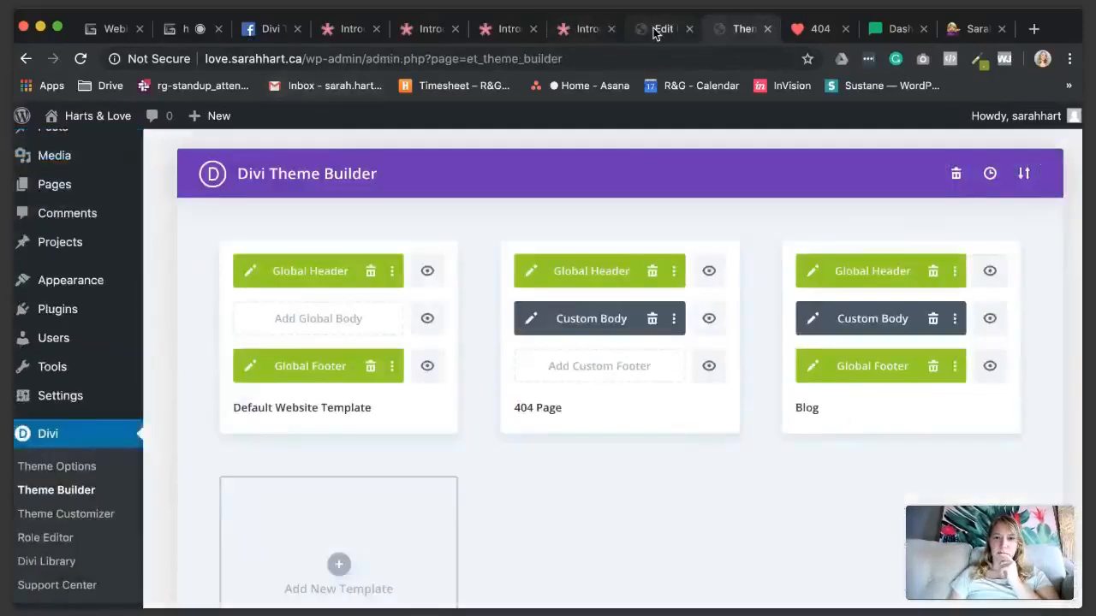
pyautogui.scroll(-5, 702, 288)
pyautogui.scroll(4, 778, 353)
pyautogui.scroll(2, 778, 353)
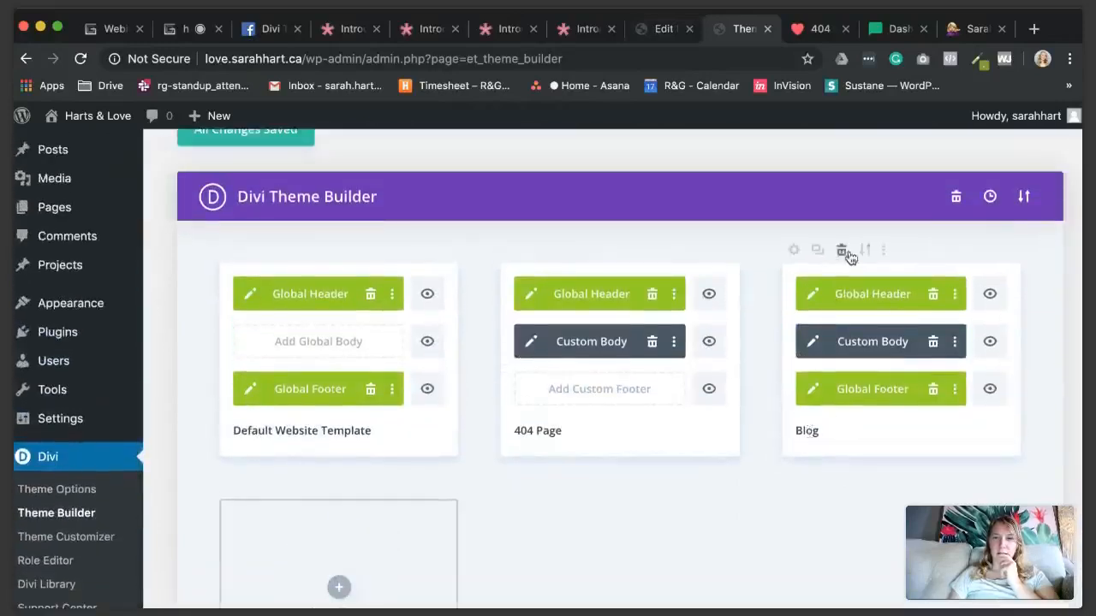
pyautogui.click(882, 250)
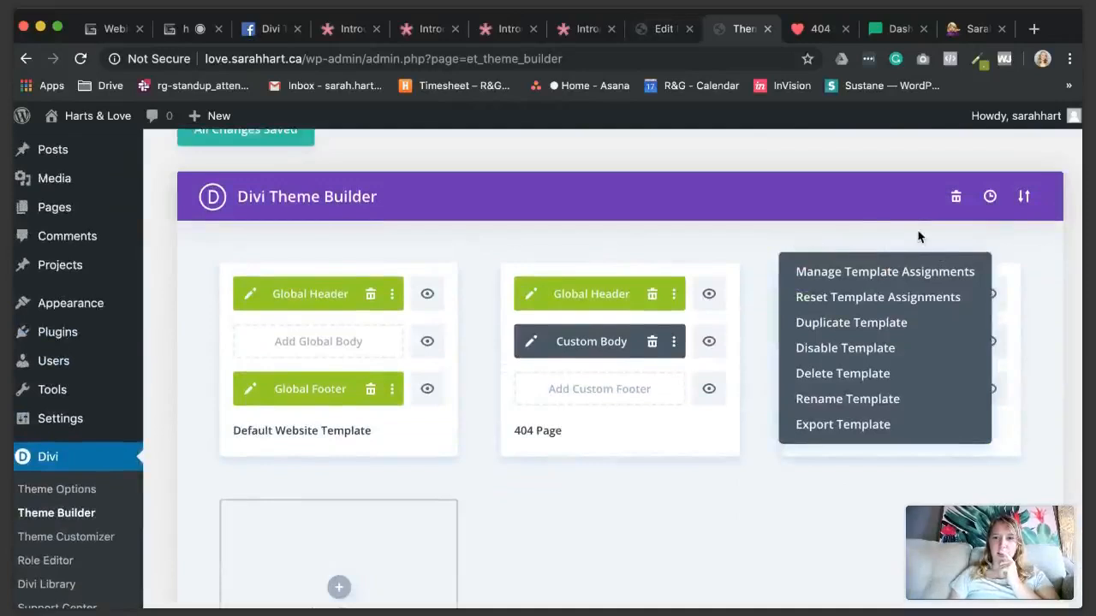
pyautogui.click(918, 237)
pyautogui.scroll(-2, 918, 233)
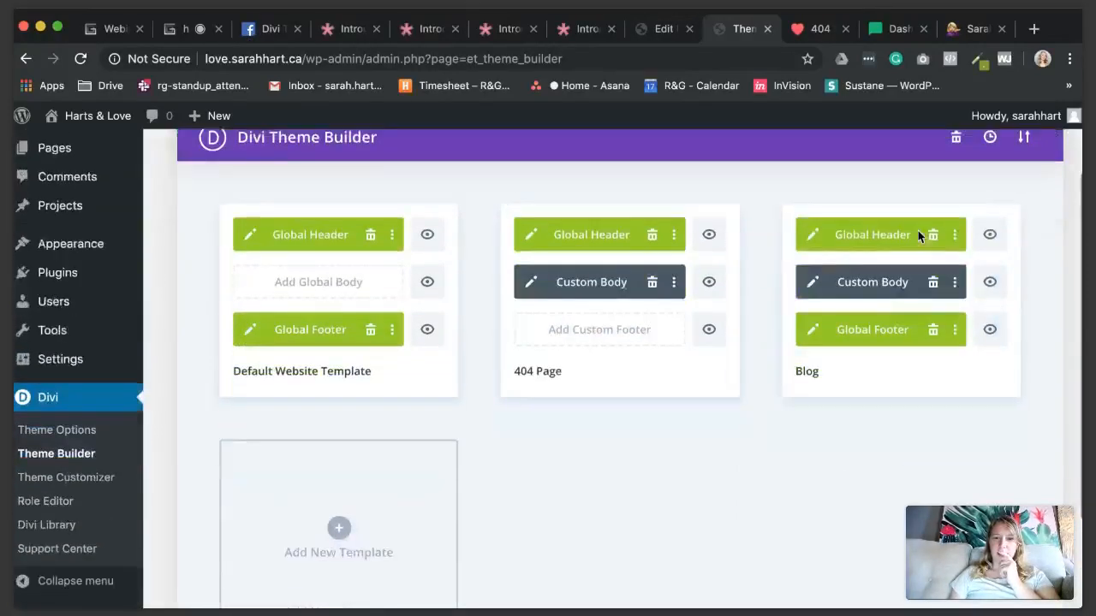
# Step: Look at the page and post assignment options for a new template, and close them without creating one
pyautogui.click(342, 503)
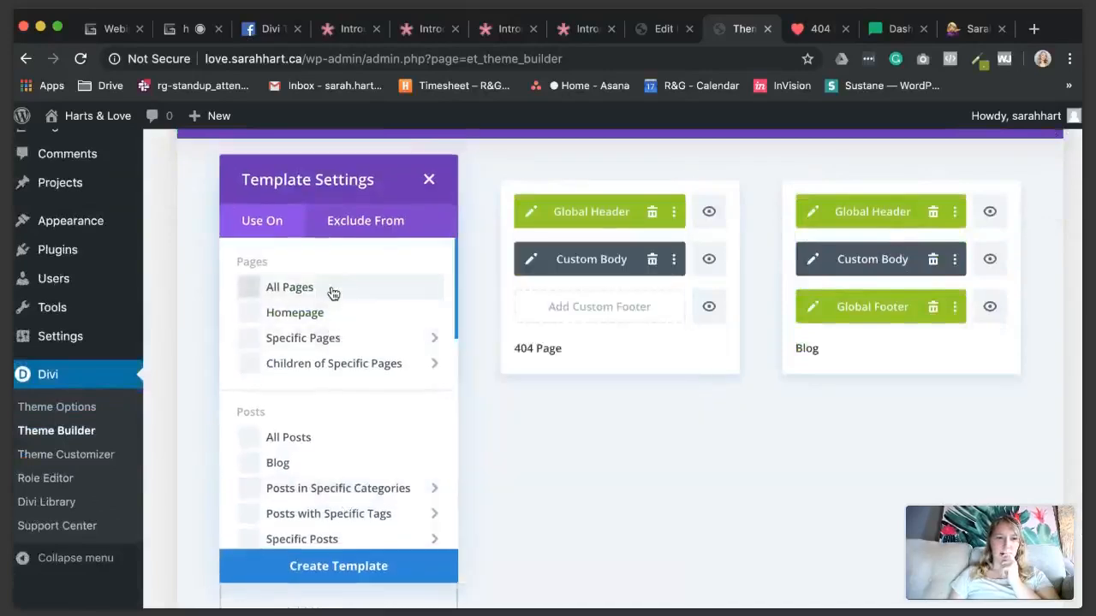
pyautogui.click(889, 490)
pyautogui.scroll(3, 853, 358)
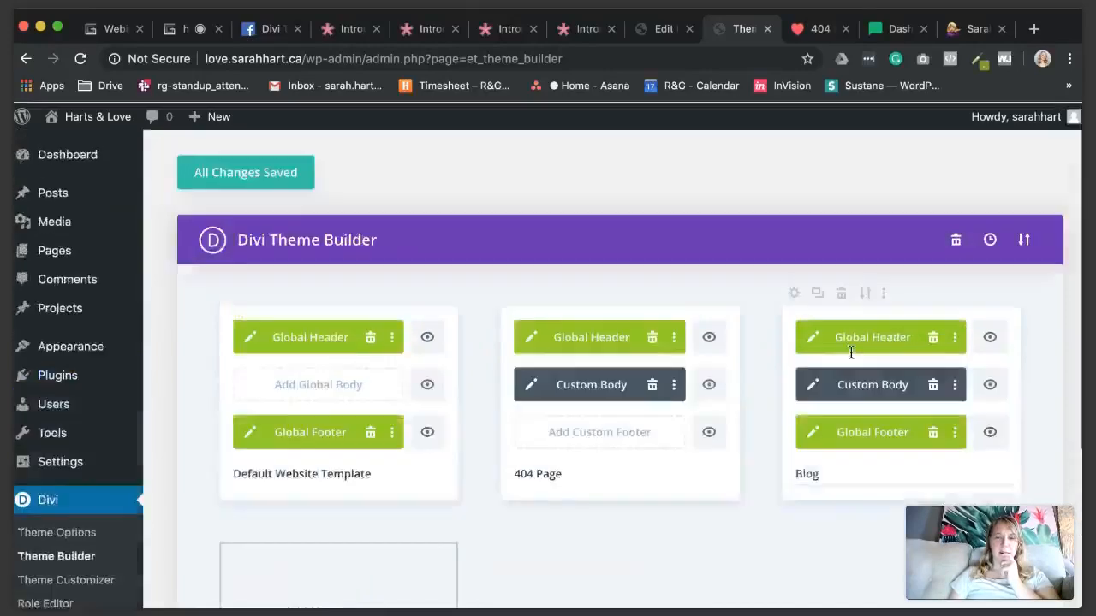
# Step: Open the published Sample Blog Post in a separate browser tab and look through the whole page
pyautogui.click(668, 34)
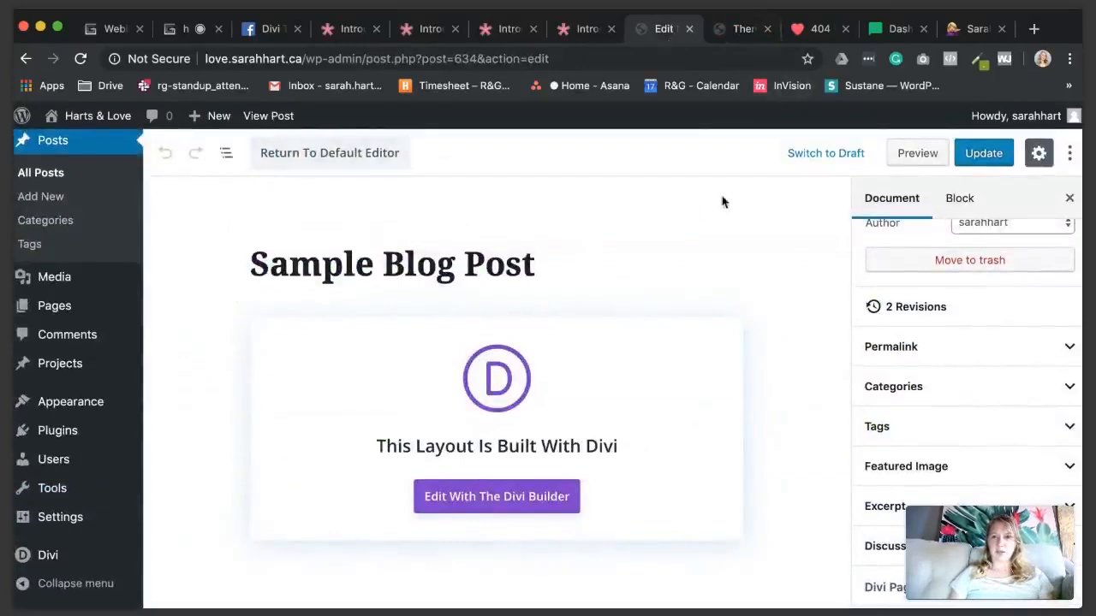
pyautogui.click(419, 245)
pyautogui.click(591, 210)
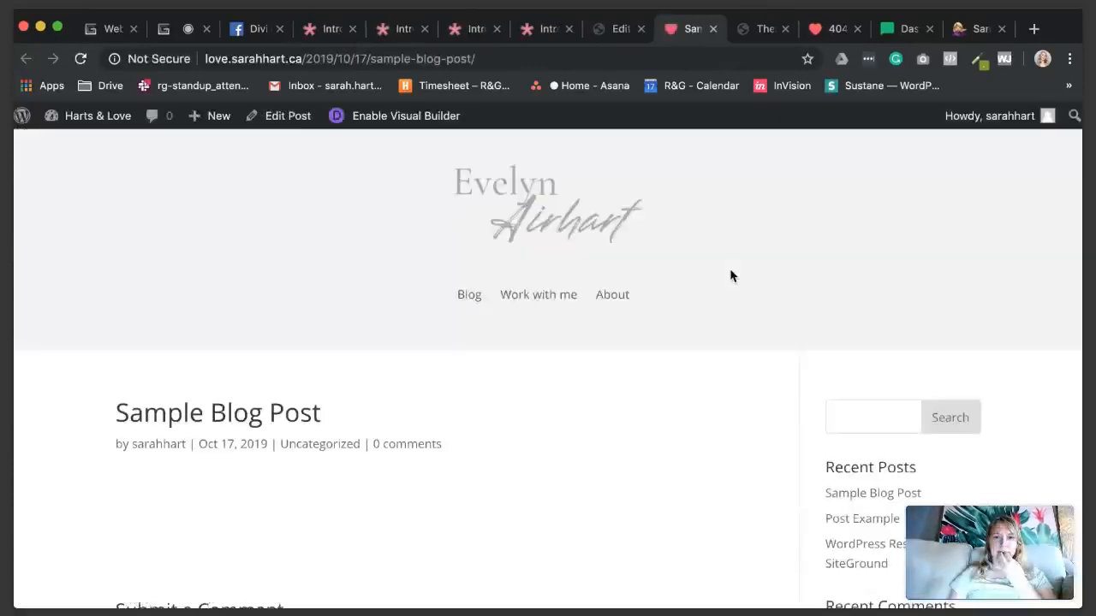
pyautogui.scroll(-10, 729, 276)
pyautogui.scroll(10, 729, 275)
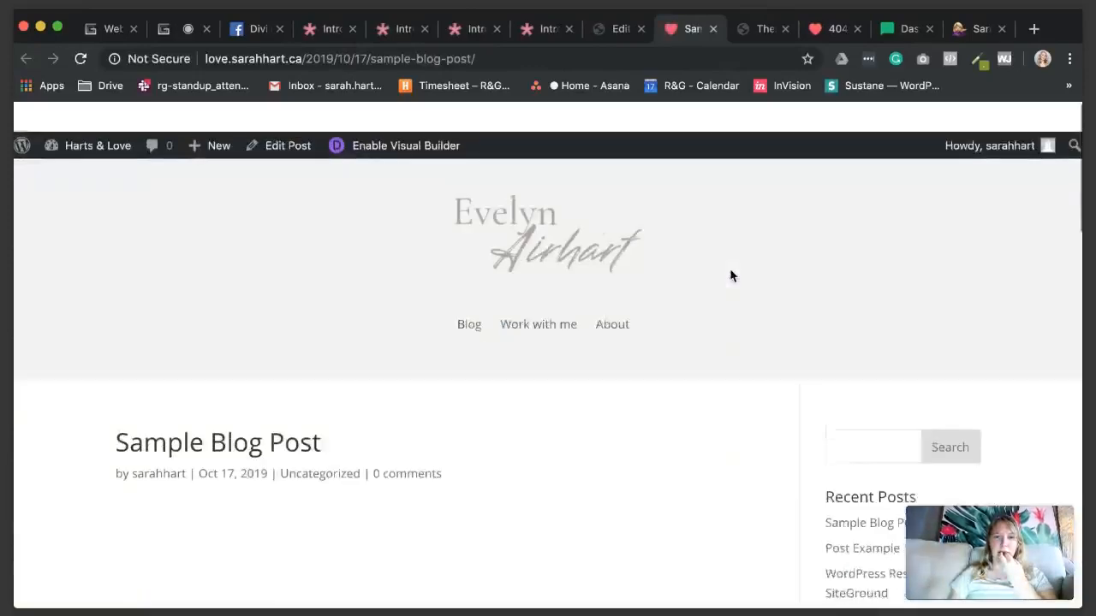
# Step: Check the webinar chat and go back to the sample post in the WordPress editor
pyautogui.click(630, 33)
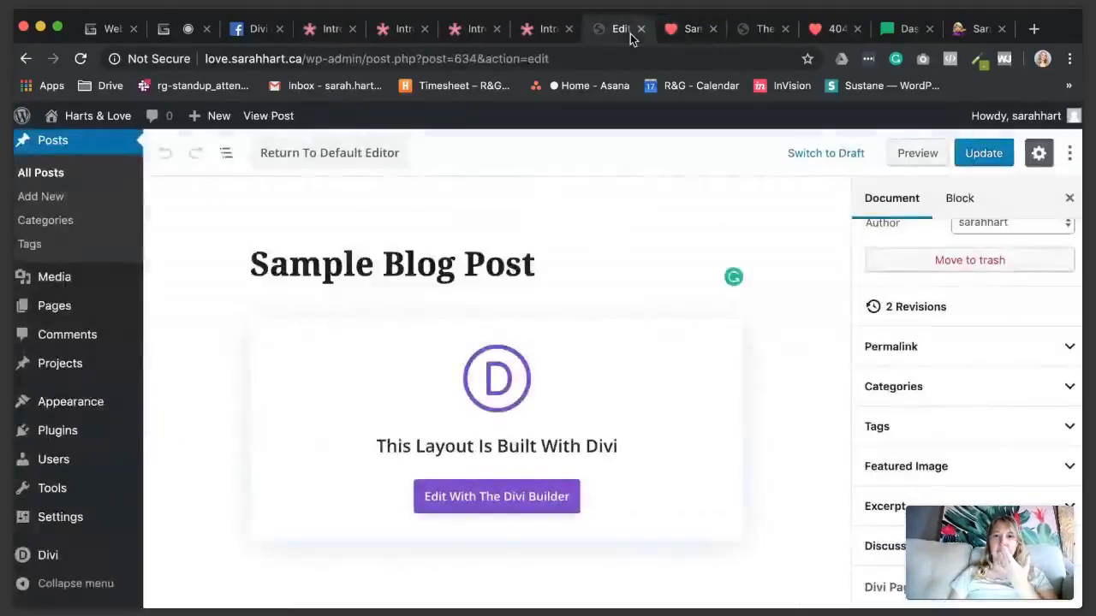
pyautogui.click(173, 32)
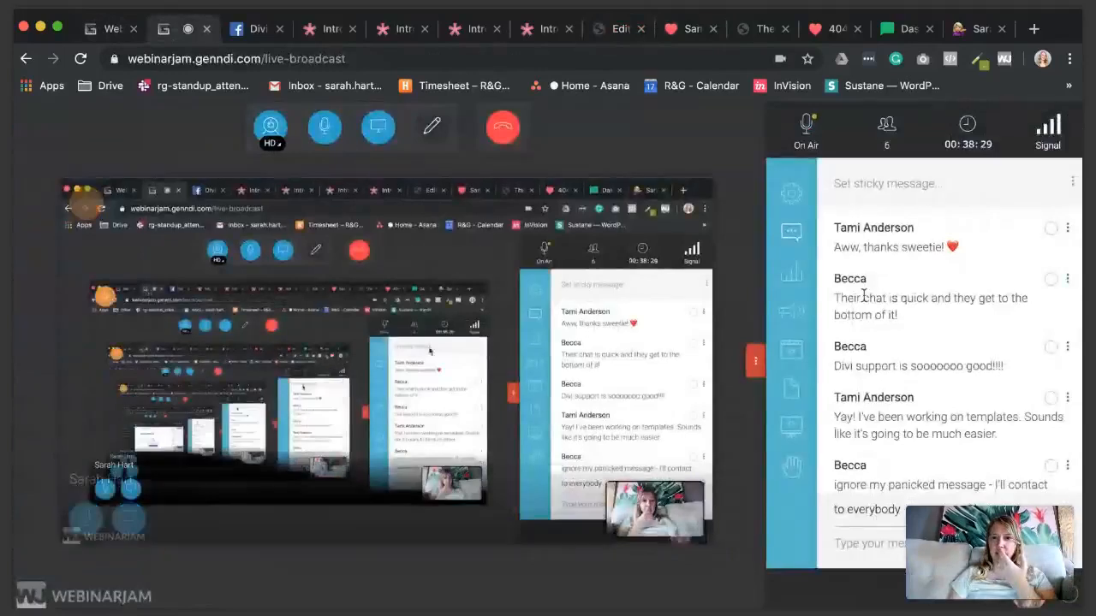
pyautogui.click(678, 33)
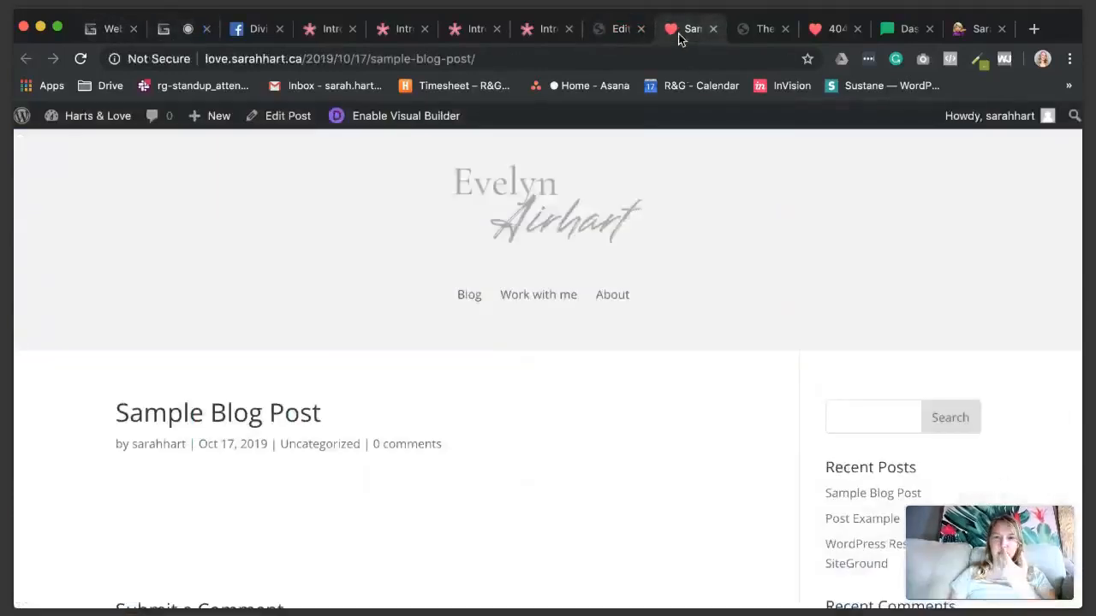
pyautogui.click(608, 33)
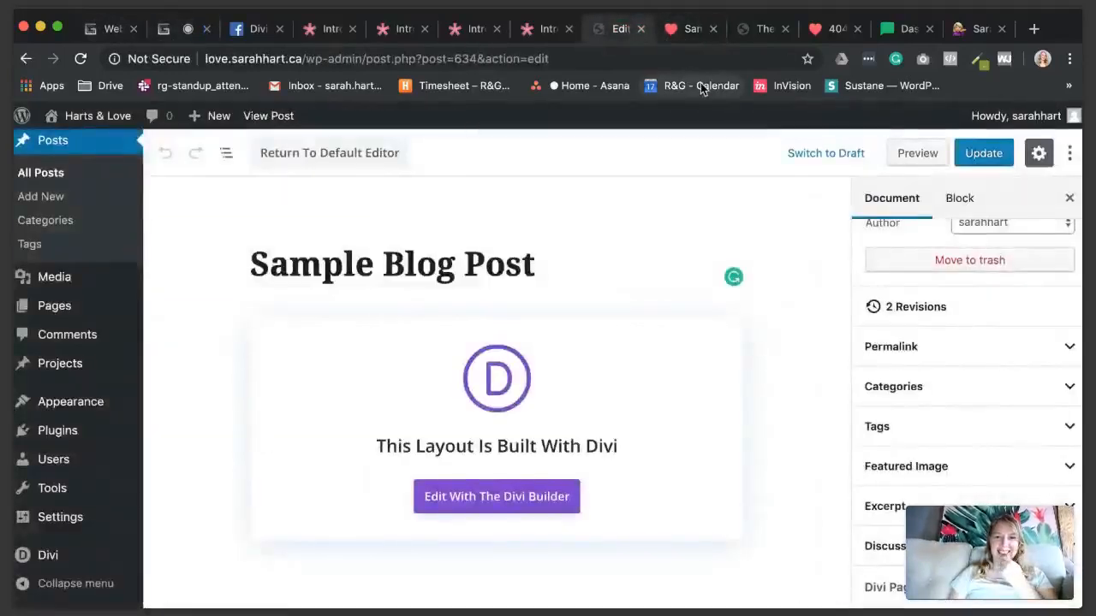
# Step: Review the Posts assignment options for a new template in the Theme Builder, and close the settings without creating one
pyautogui.click(762, 29)
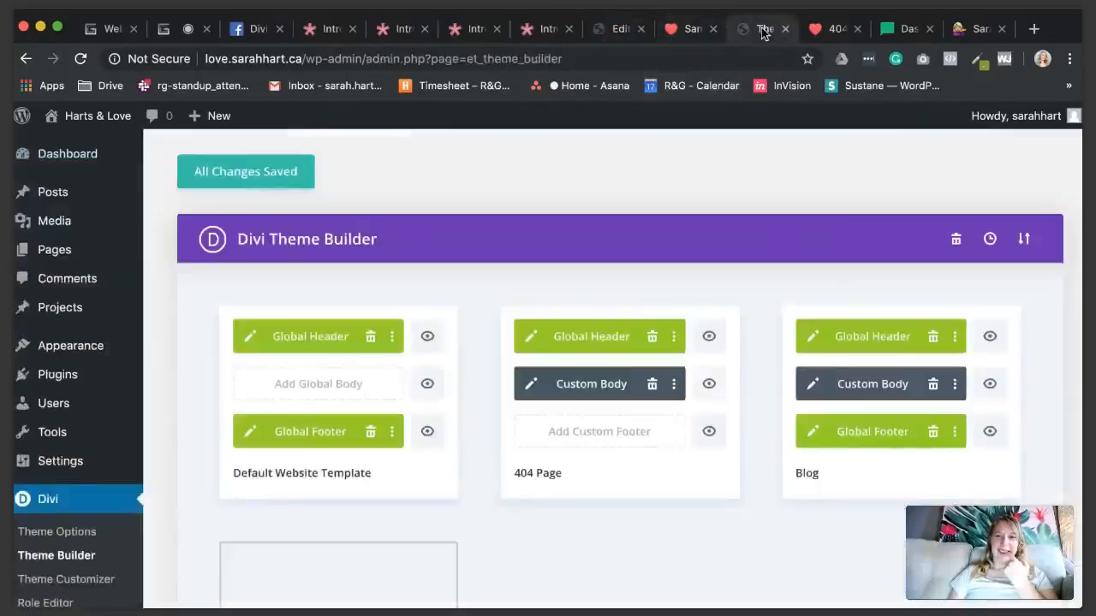
pyautogui.scroll(-5, 814, 411)
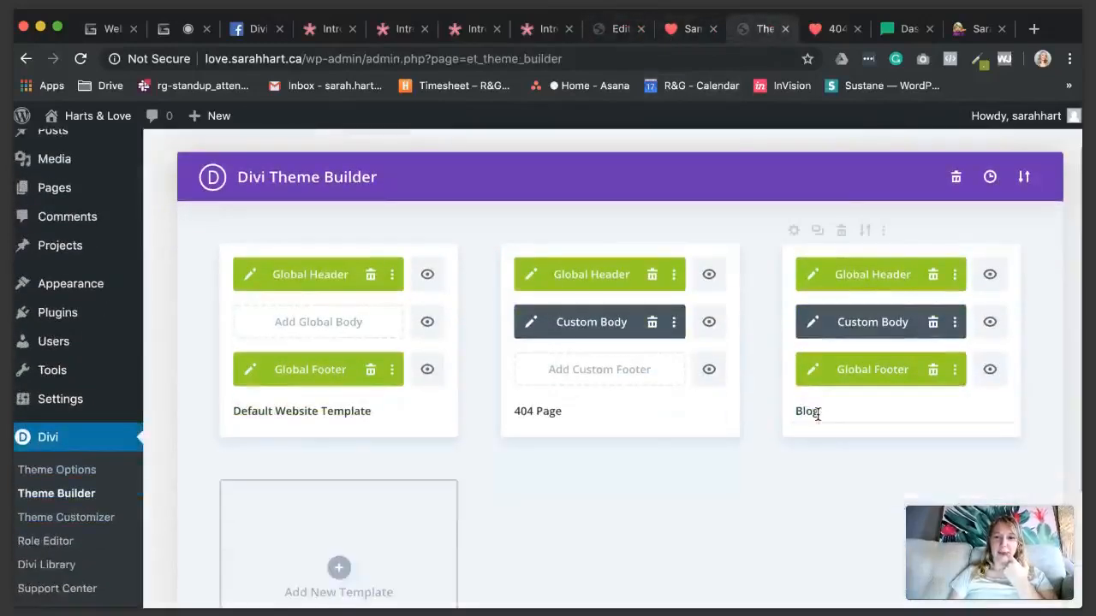
pyautogui.click(354, 464)
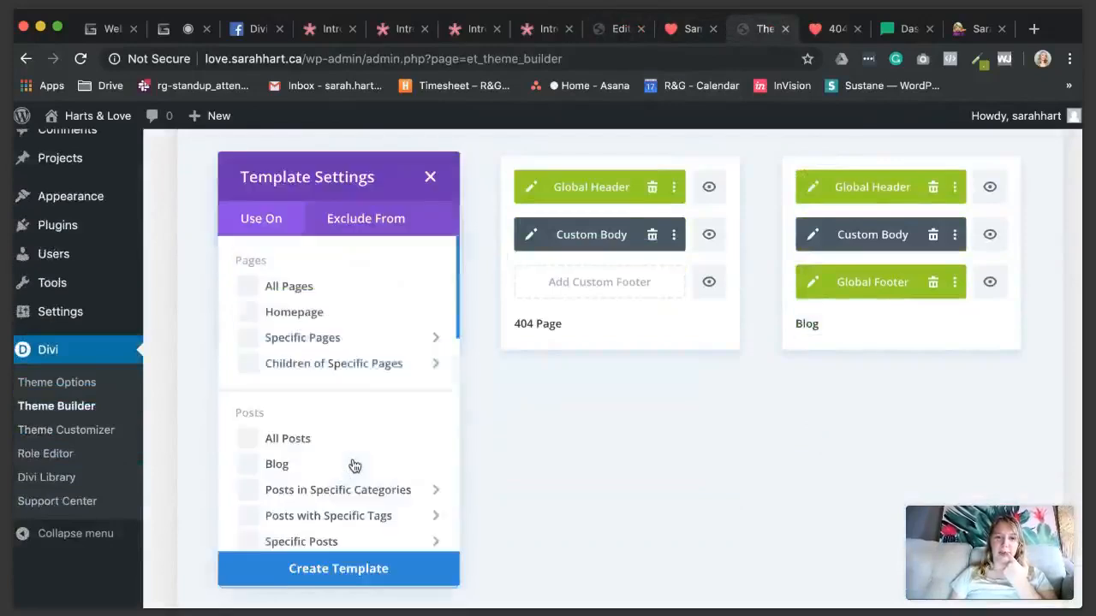
pyautogui.moveTo(350, 349)
pyautogui.scroll(-2, 350, 350)
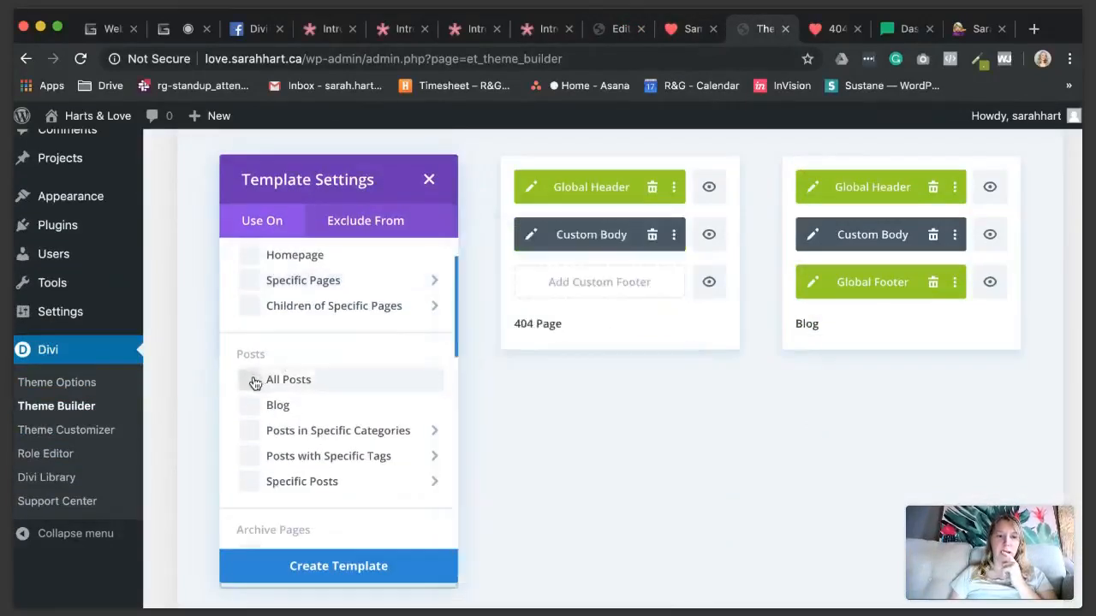
pyautogui.click(429, 180)
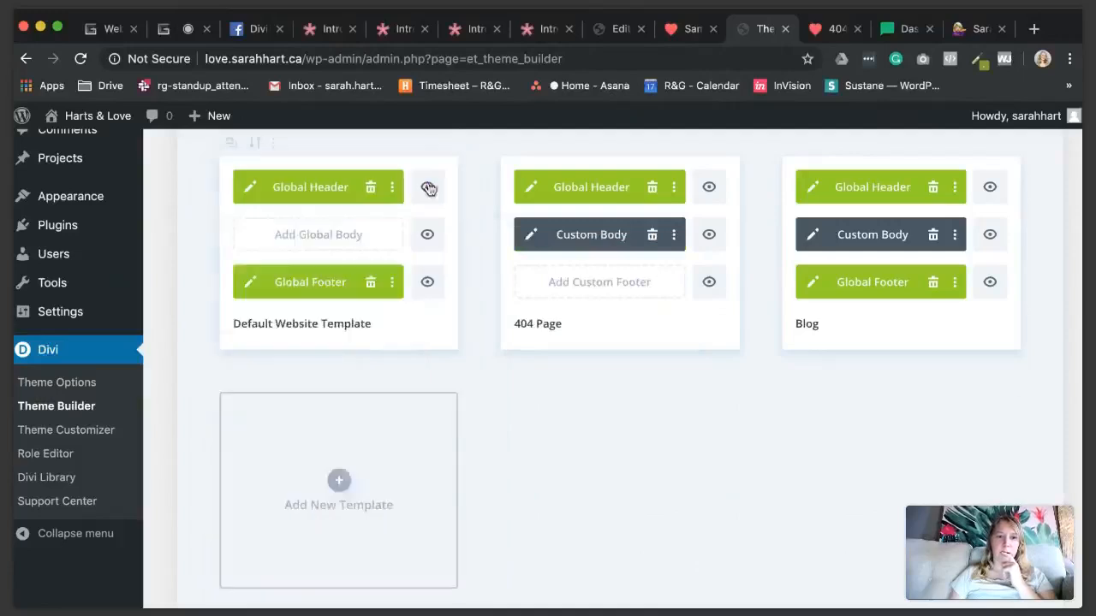
# Step: Reassign the Blog template to All Posts instead of Blog, and save the Theme Builder changes
pyautogui.scroll(2, 820, 325)
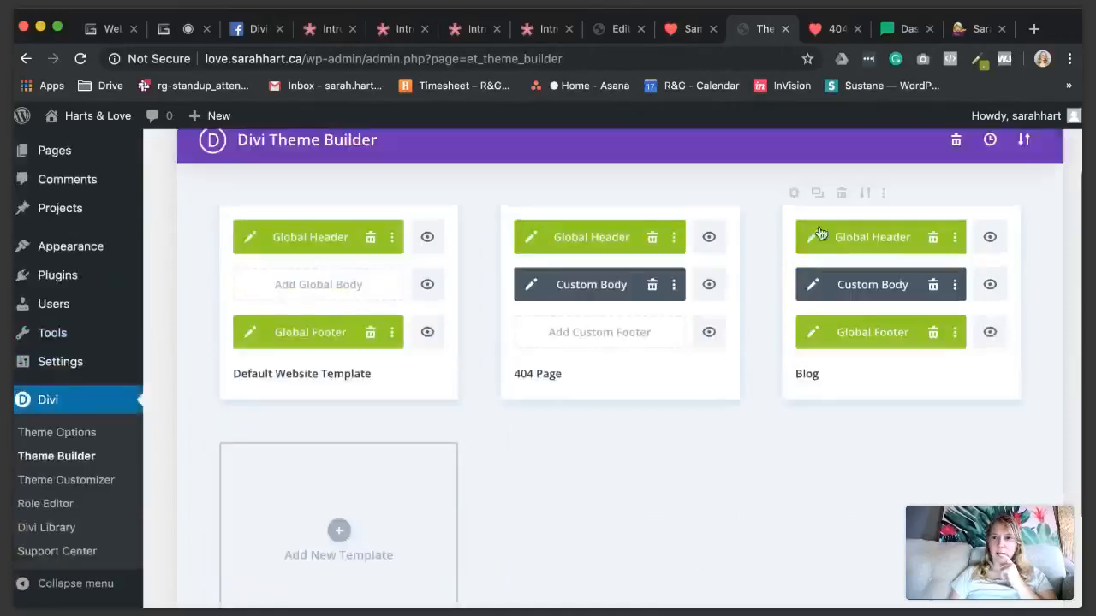
pyautogui.click(795, 192)
pyautogui.click(811, 438)
pyautogui.click(812, 463)
pyautogui.click(890, 566)
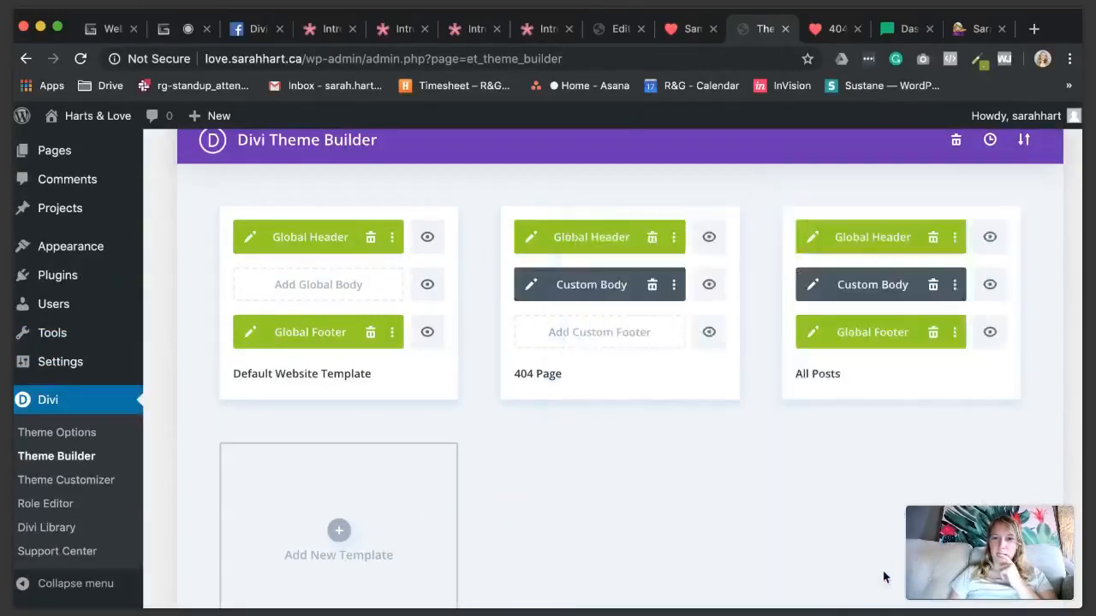
pyautogui.scroll(-3, 901, 469)
pyautogui.scroll(5, 453, 433)
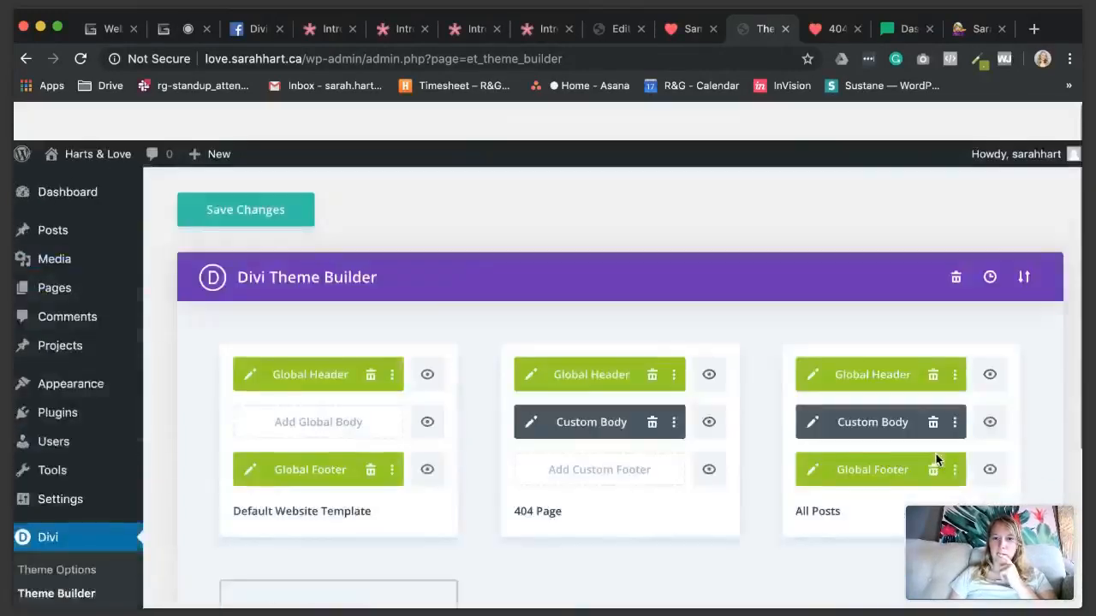
pyautogui.click(282, 171)
# Step: Reload the live Sample Blog Post and examine how the reassigned template displays down to the end of the page
pyautogui.click(672, 31)
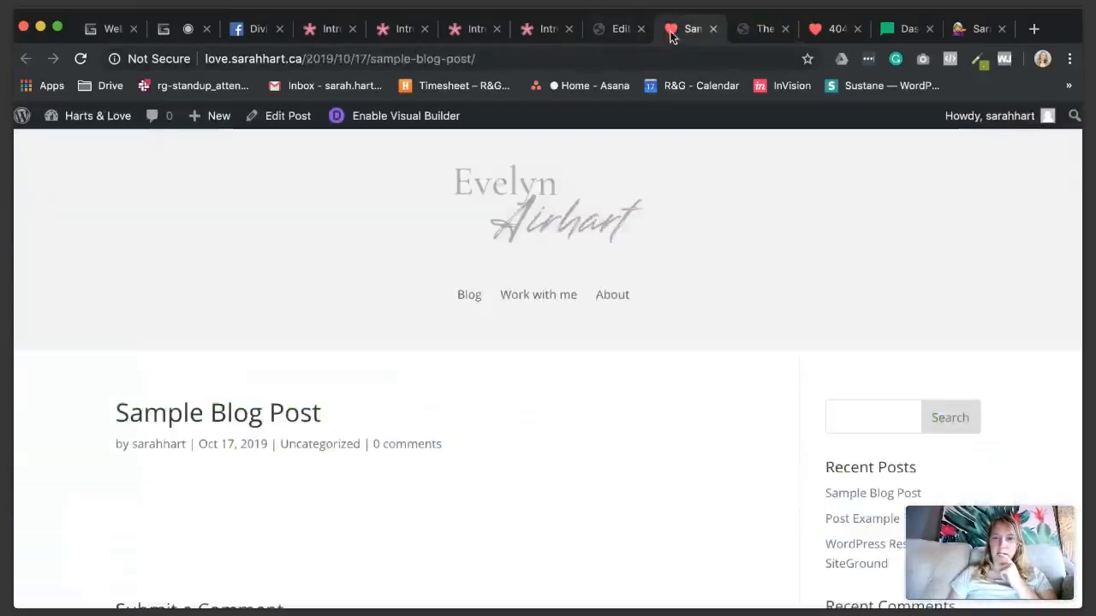
pyautogui.click(86, 62)
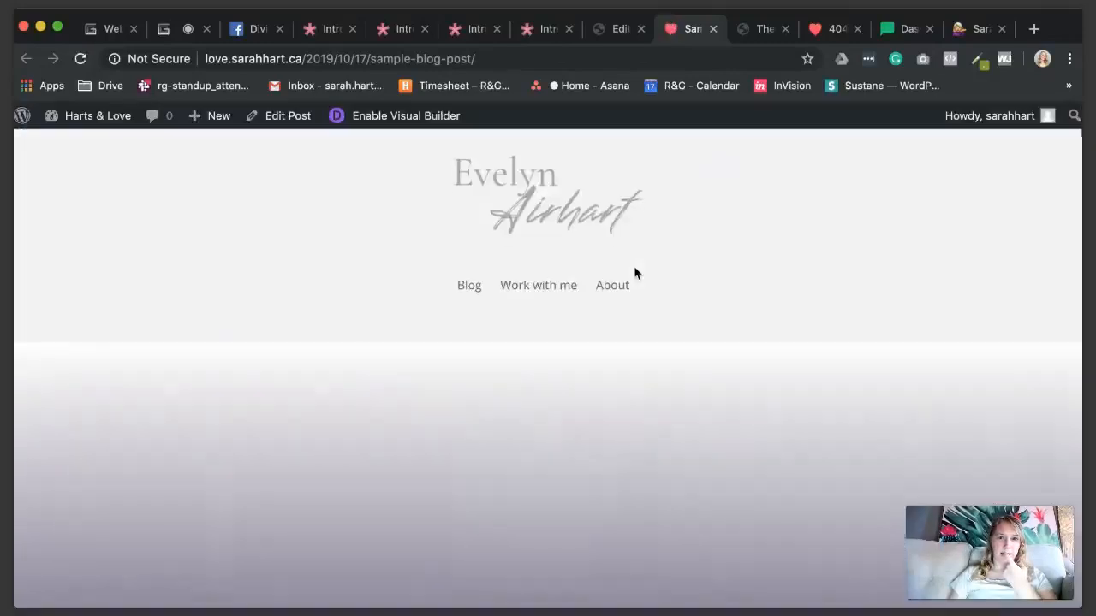
pyautogui.scroll(-10, 634, 272)
pyautogui.scroll(-6, 634, 269)
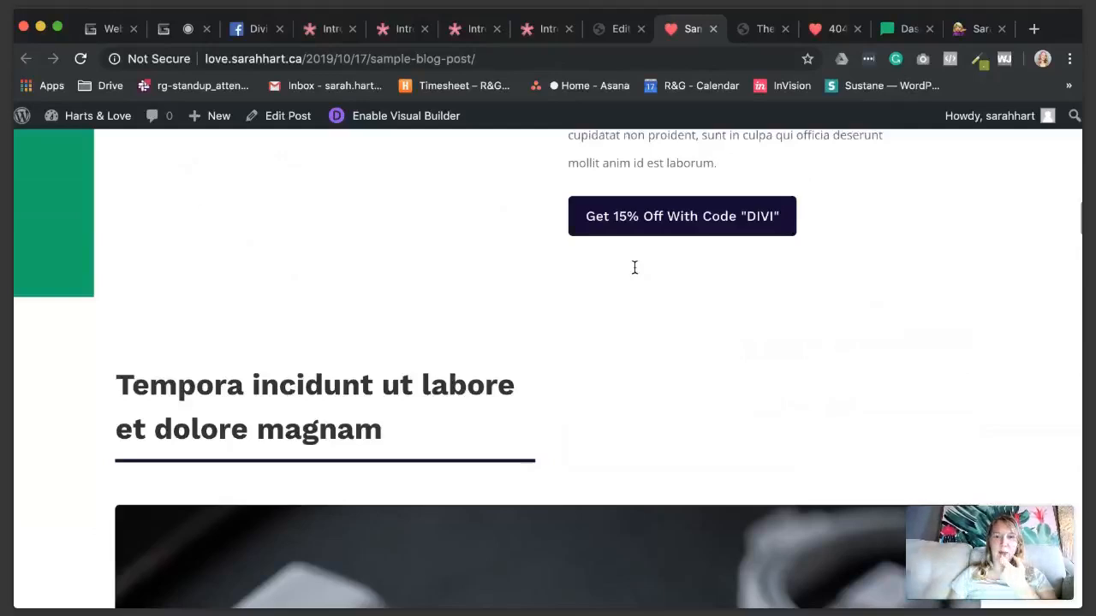
pyautogui.scroll(-20, 635, 268)
# Step: Review the page and post assignments of the All Posts template in the Theme Builder, and close its settings unchanged
pyautogui.click(620, 33)
pyautogui.click(762, 28)
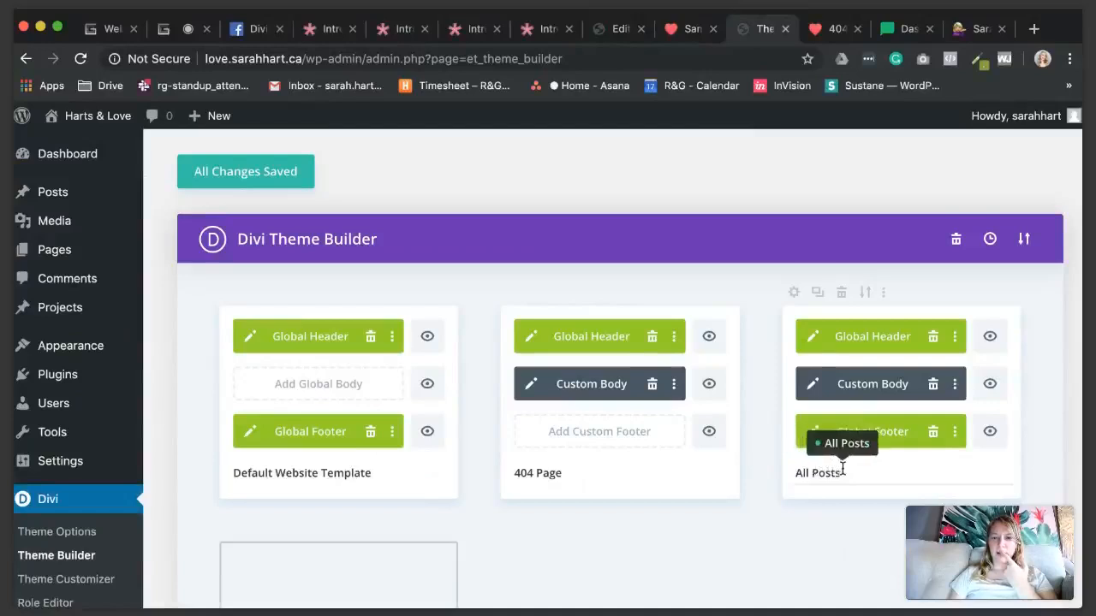
pyautogui.click(795, 293)
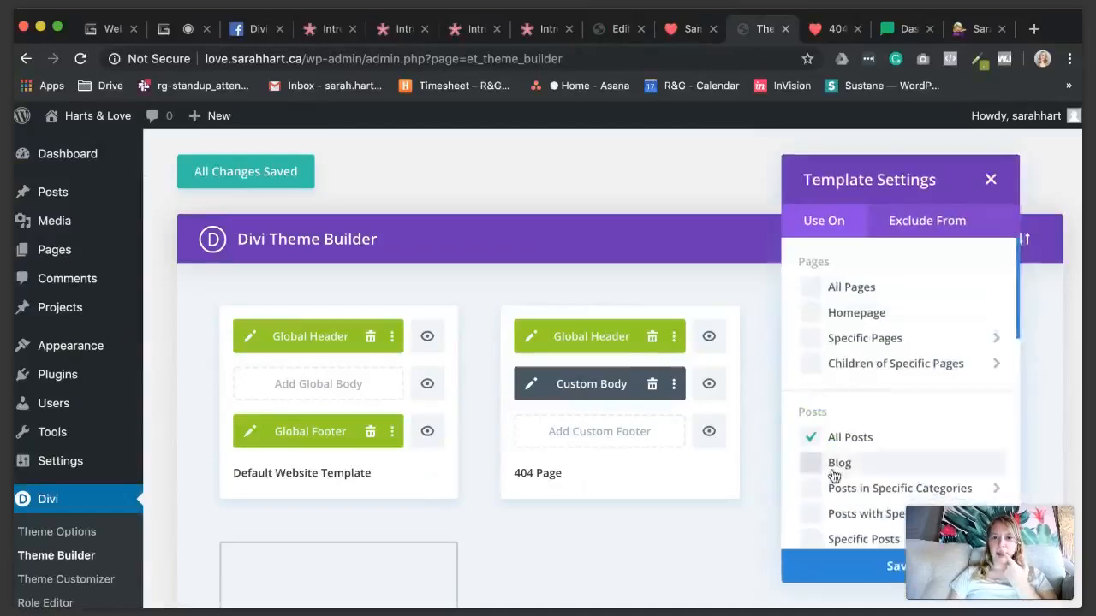
pyautogui.scroll(-1, 905, 460)
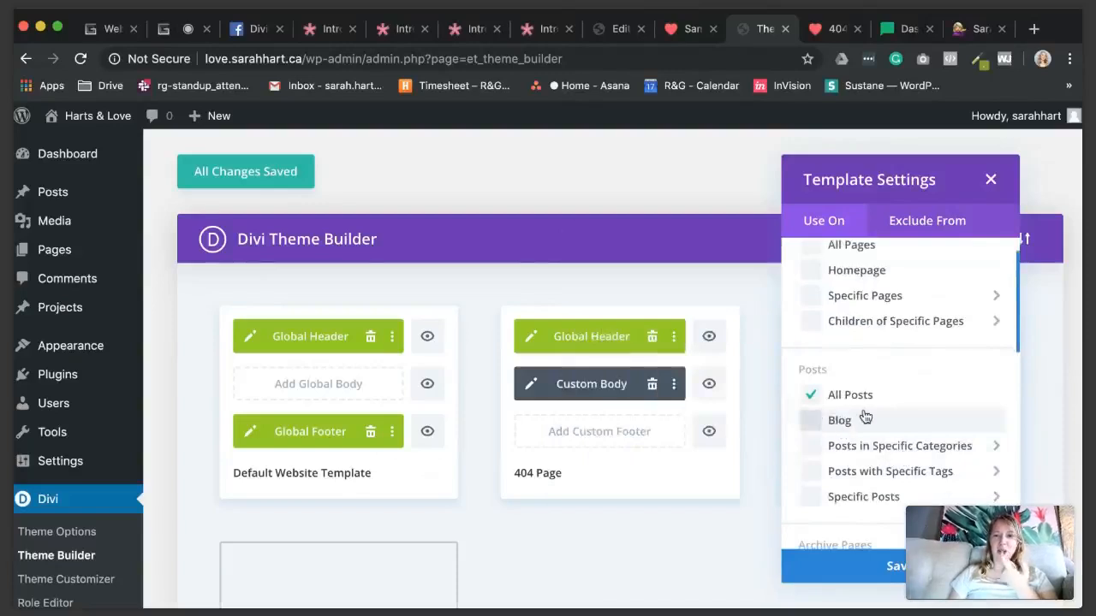
pyautogui.scroll(-1, 862, 416)
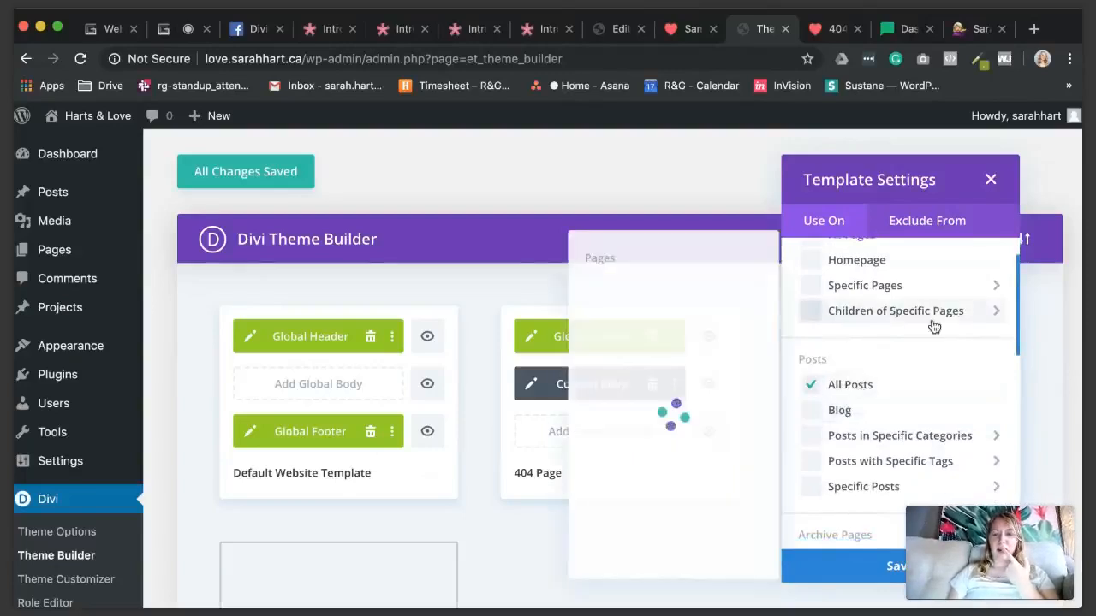
pyautogui.click(991, 181)
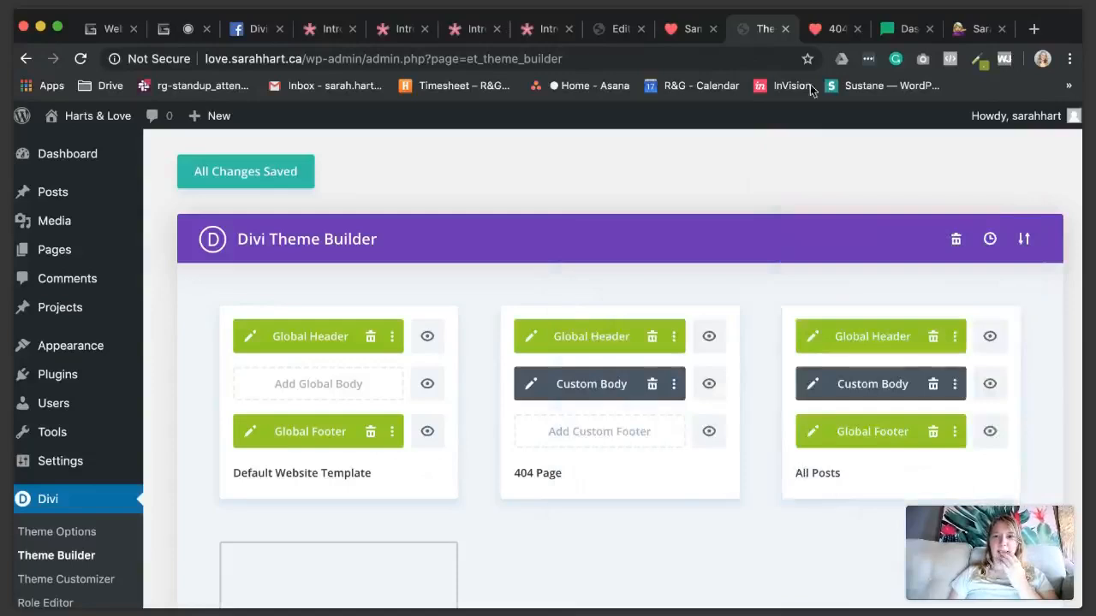
# Step: View the live 404 page, then examine the live Sample Blog Post from the comment form up to its title
pyautogui.click(684, 29)
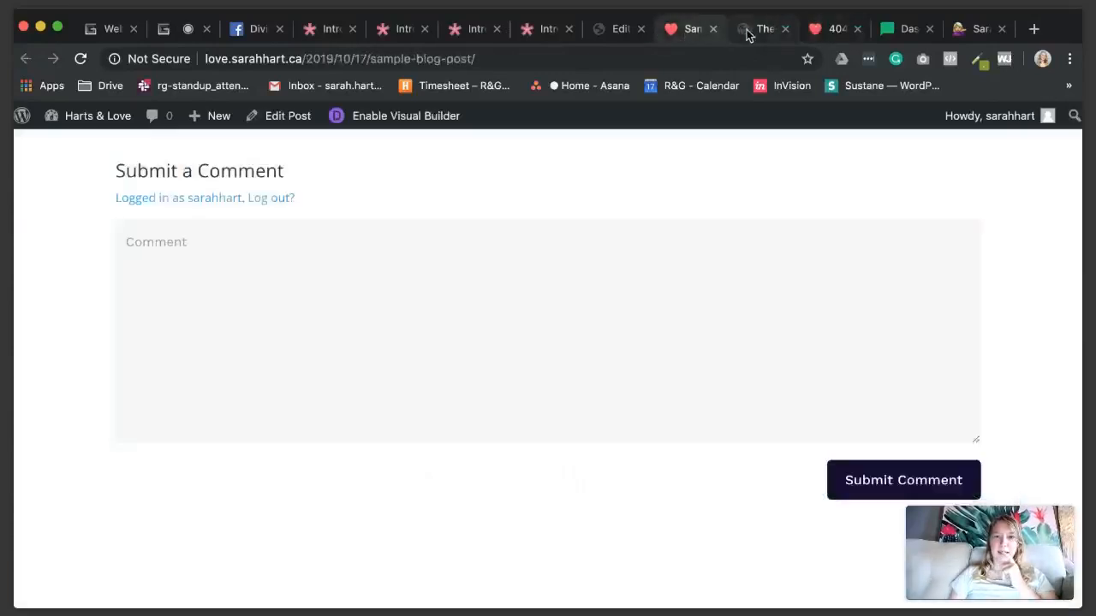
pyautogui.click(826, 29)
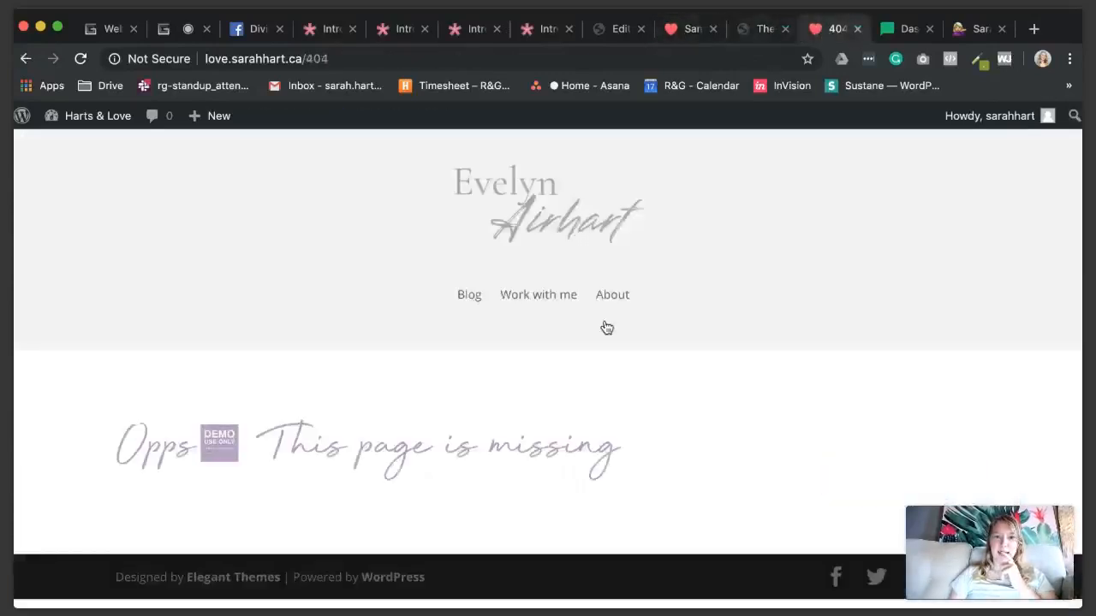
pyautogui.click(690, 31)
pyautogui.scroll(15, 692, 230)
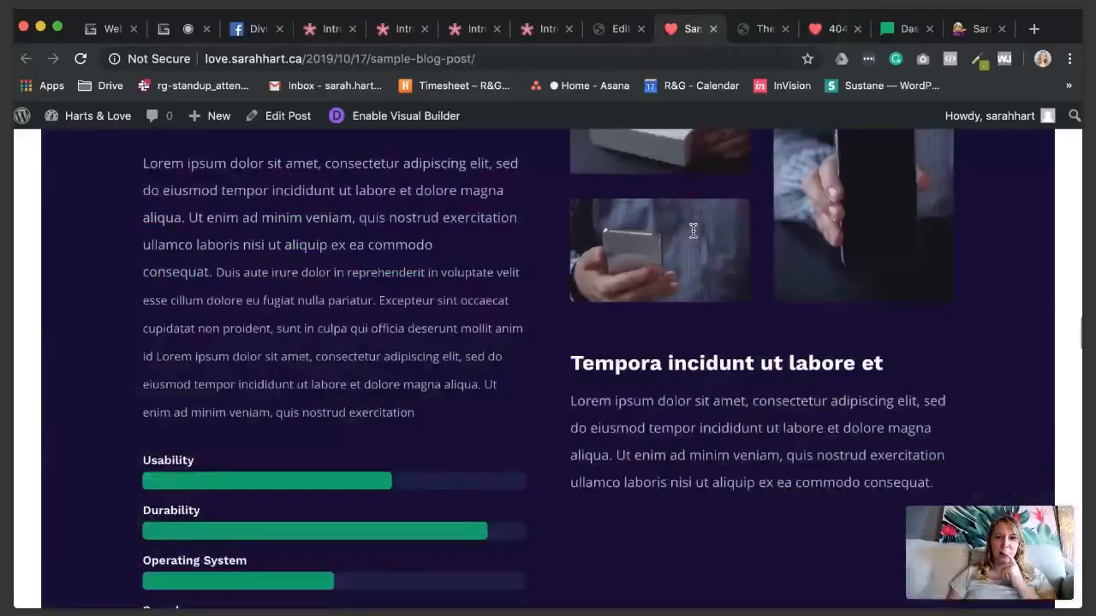
pyautogui.scroll(20, 692, 231)
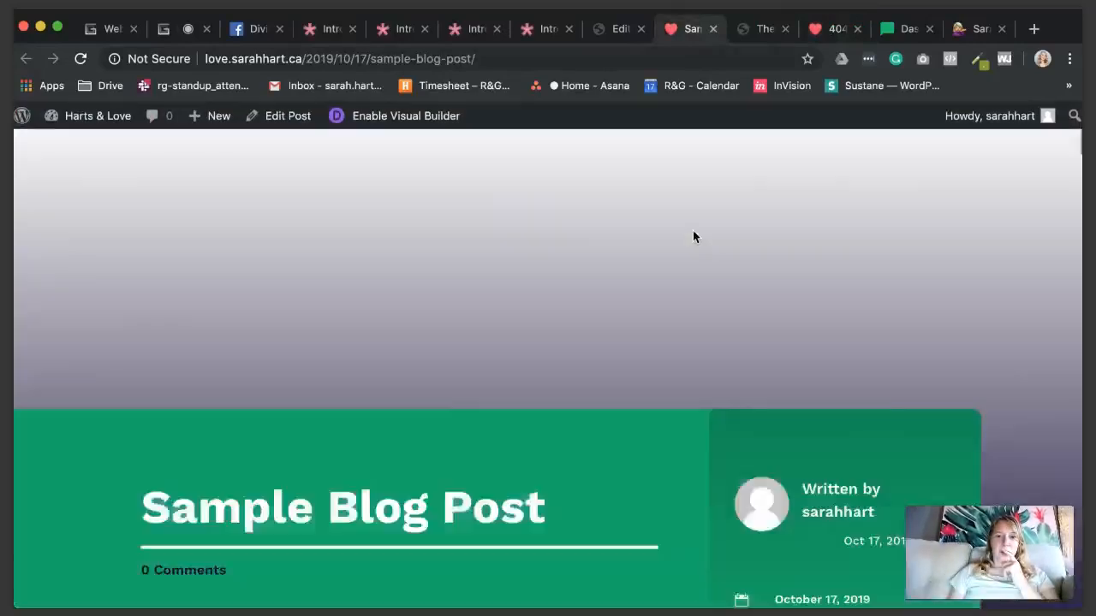
# Step: Open the Sample Blog Post for editing in WordPress from its live page
pyautogui.click(622, 33)
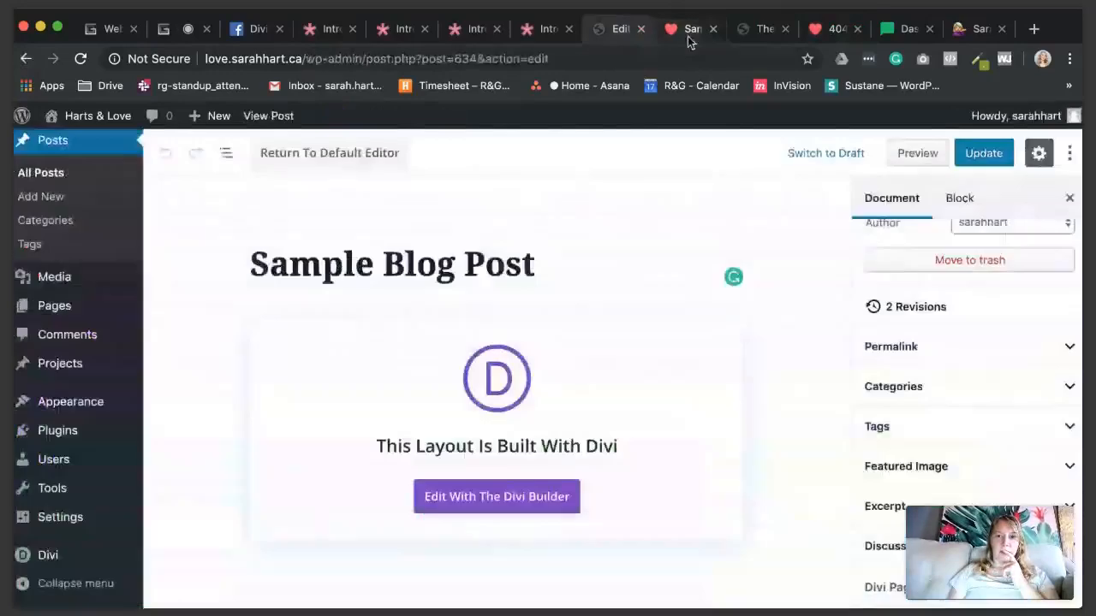
pyautogui.click(690, 36)
pyautogui.click(278, 118)
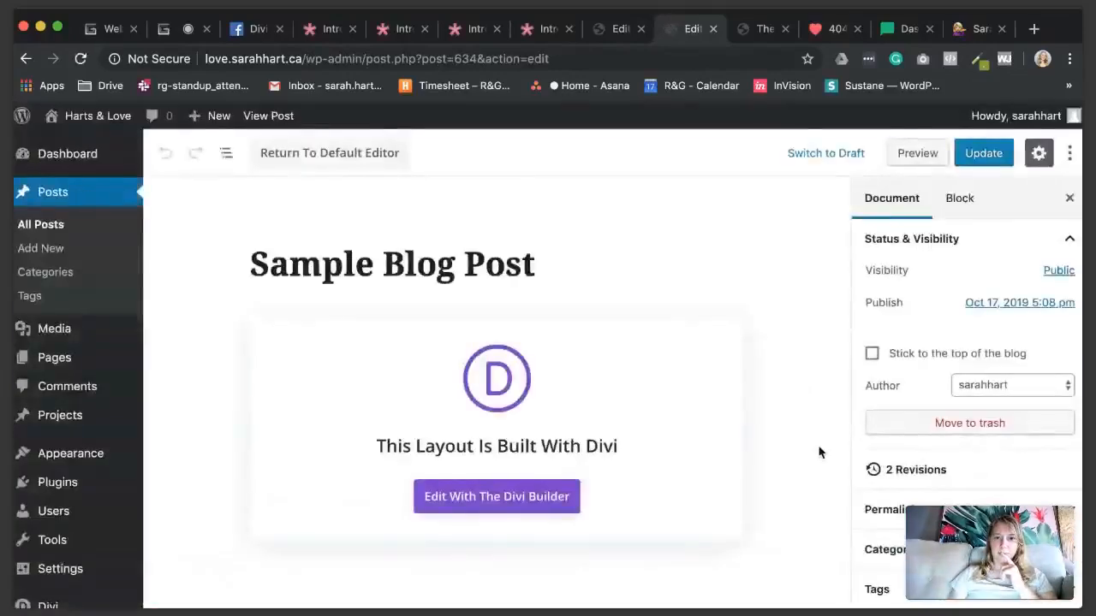
# Step: Set business-04.jpg from the media library as the Sample Blog Post's featured image and update the post
pyautogui.scroll(-5, 859, 417)
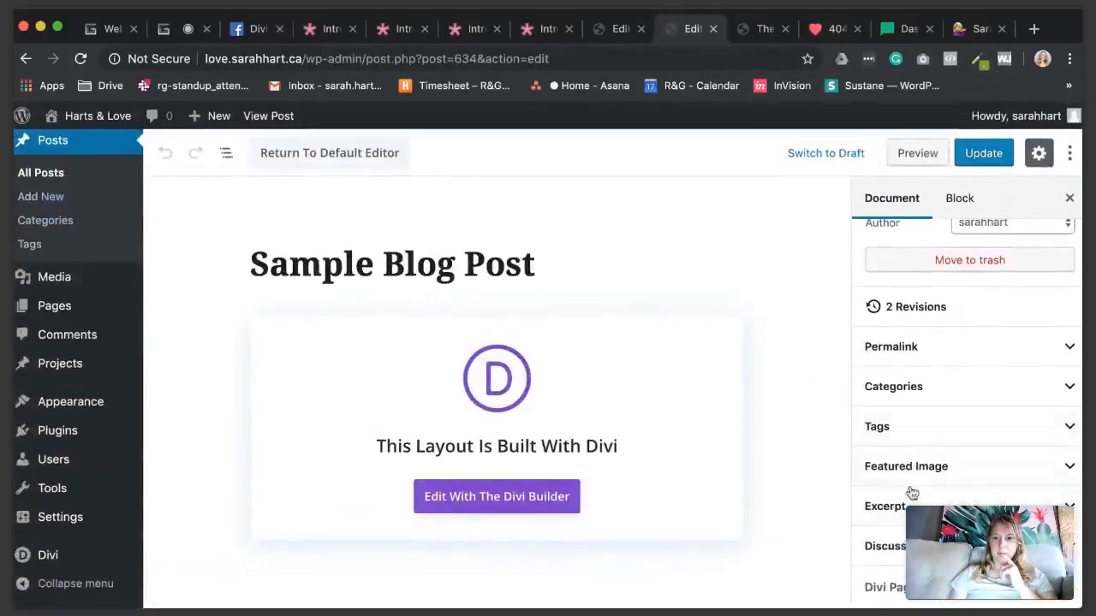
pyautogui.click(933, 467)
pyautogui.click(937, 507)
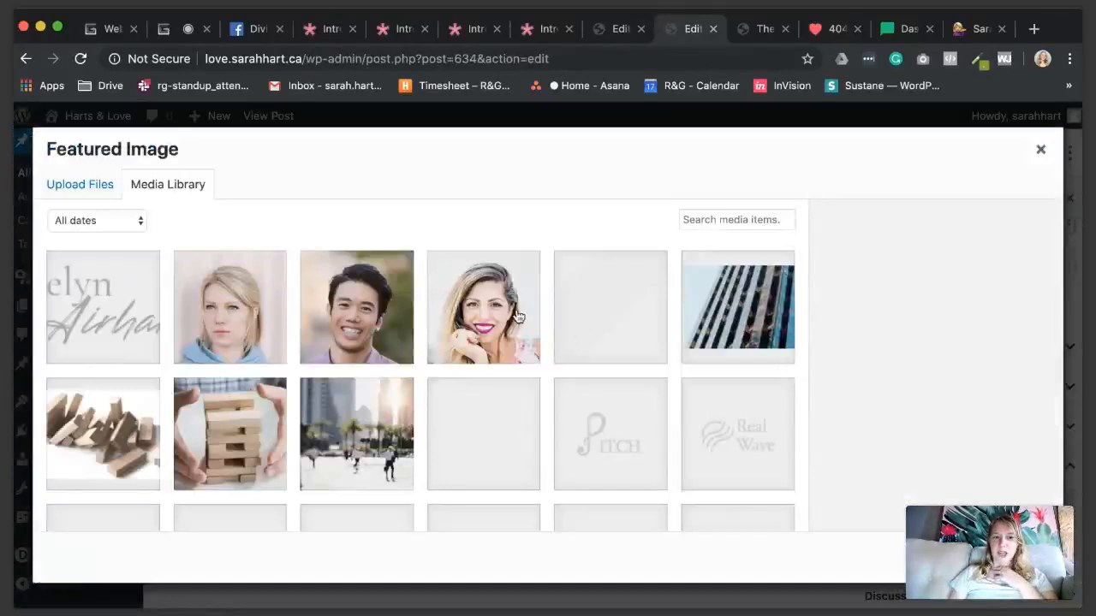
pyautogui.click(239, 336)
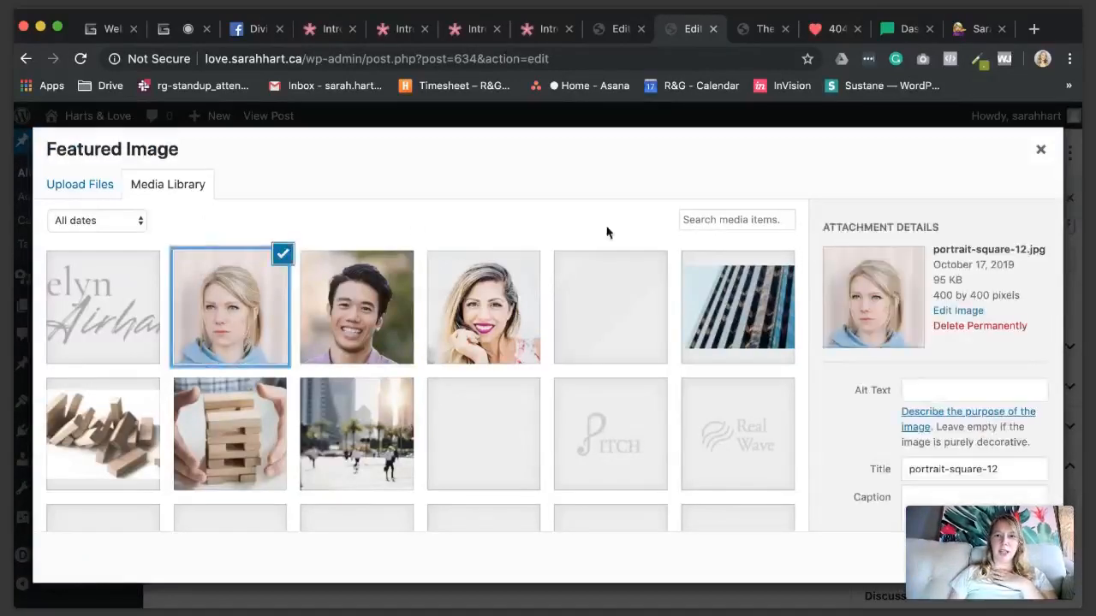
pyautogui.scroll(-5, 501, 315)
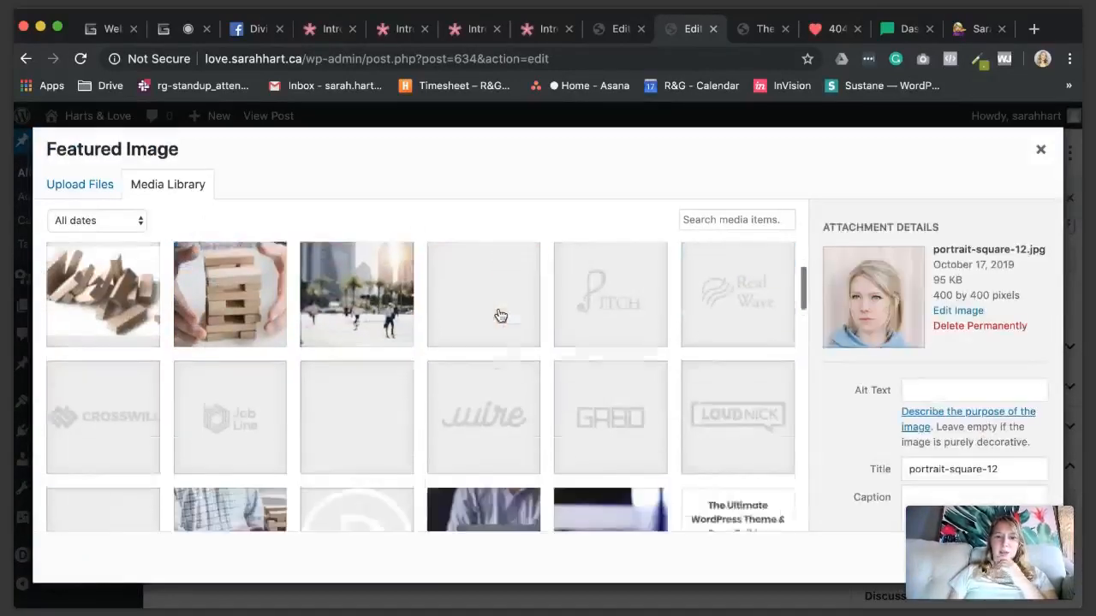
pyautogui.scroll(1, 500, 315)
pyautogui.click(349, 293)
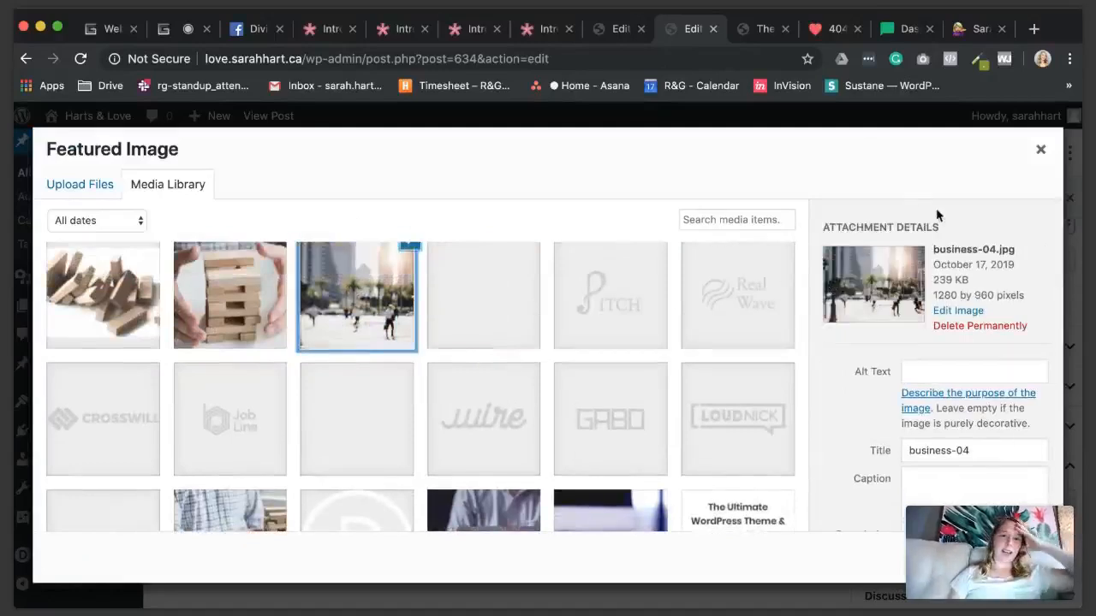
pyautogui.scroll(-1, 752, 330)
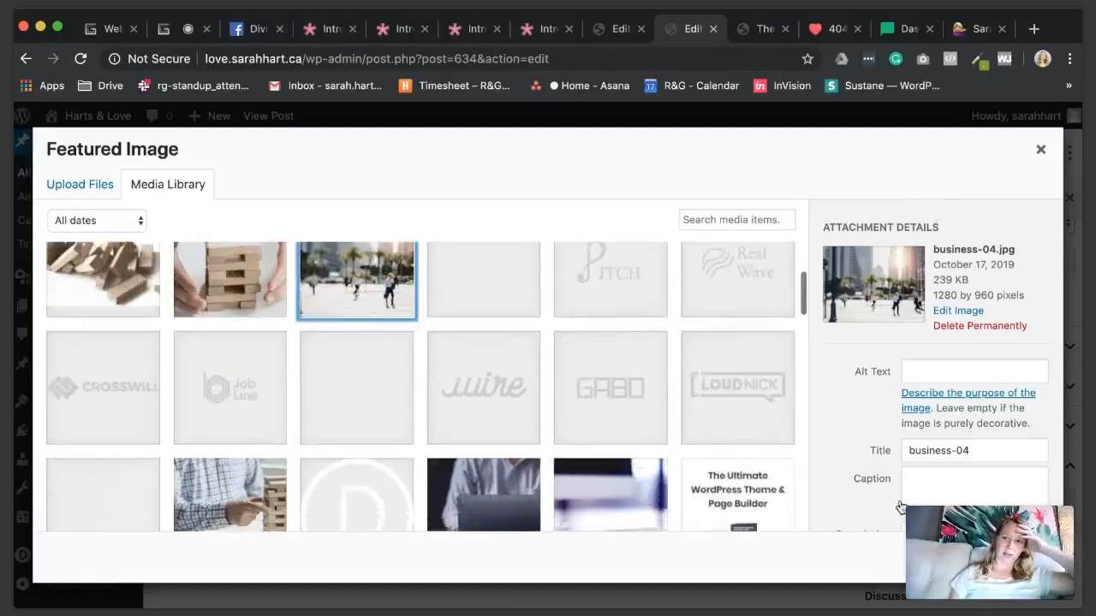
pyautogui.click(1017, 557)
pyautogui.click(983, 153)
# Step: View the updated Sample Blog Post live and examine how its featured image, title and first content section display
pyautogui.click(758, 29)
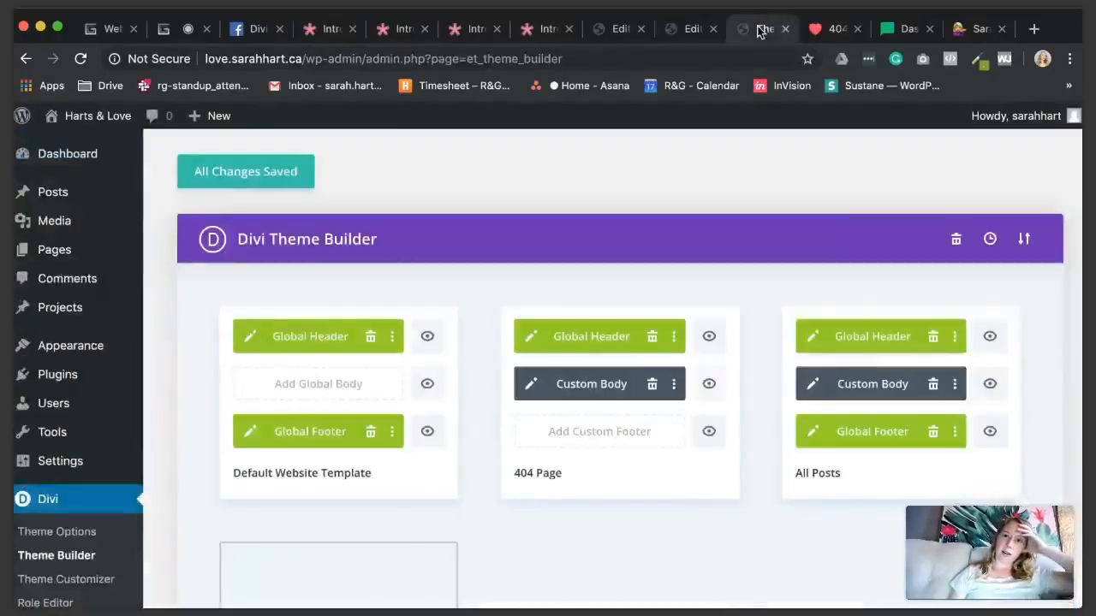
pyautogui.click(691, 29)
pyautogui.click(261, 201)
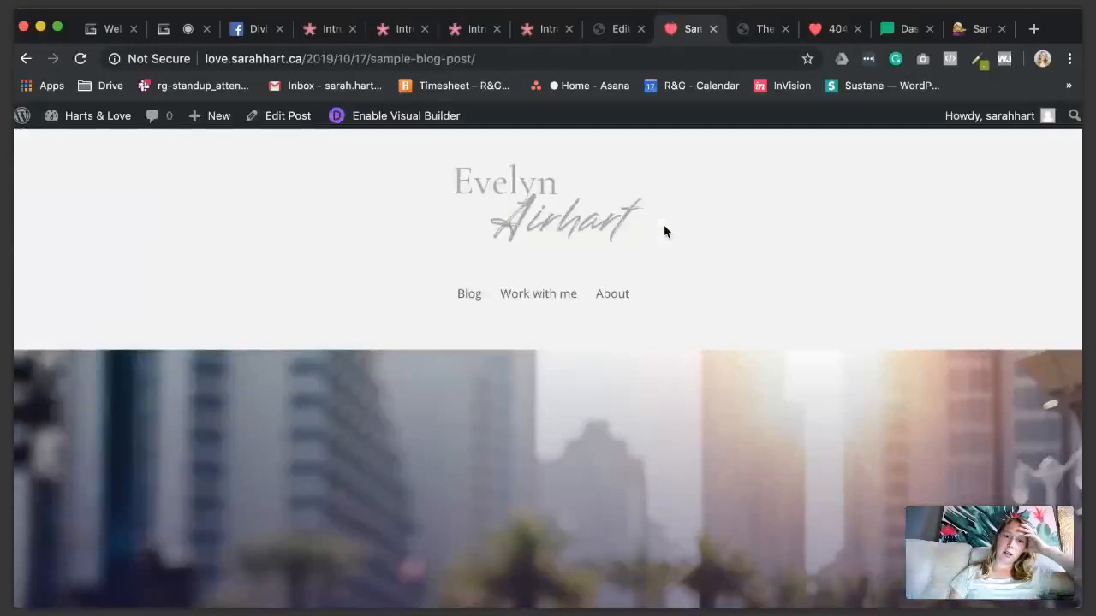
pyautogui.scroll(-3, 664, 231)
pyautogui.scroll(-5, 664, 225)
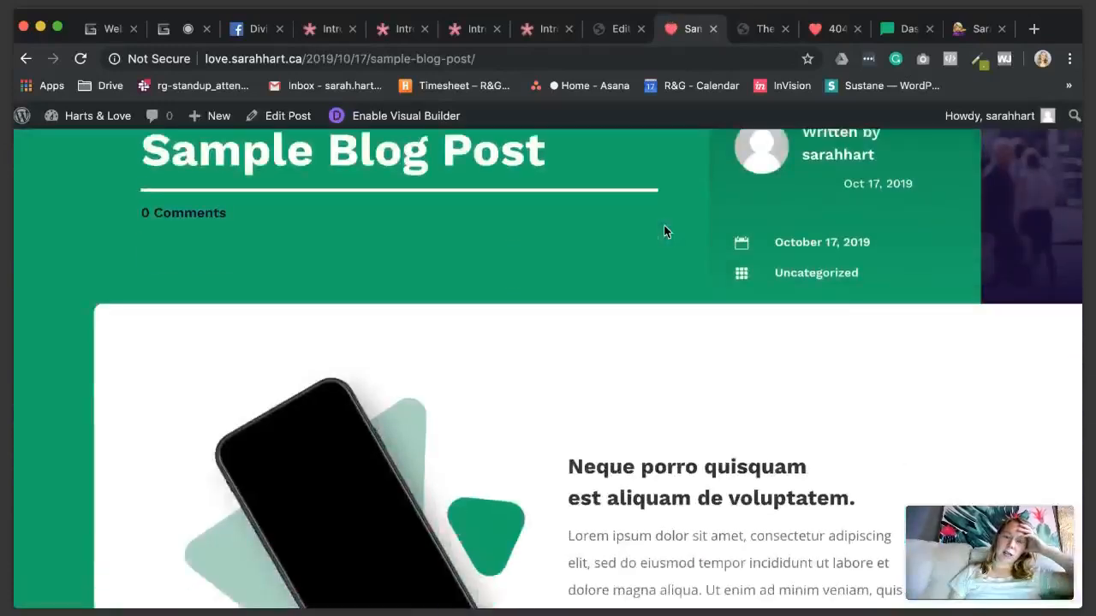
pyautogui.scroll(4, 662, 222)
# Step: Launch the Visual Builder on the live post, and from there open the All Posts template's custom body in the Theme Builder
pyautogui.click(414, 115)
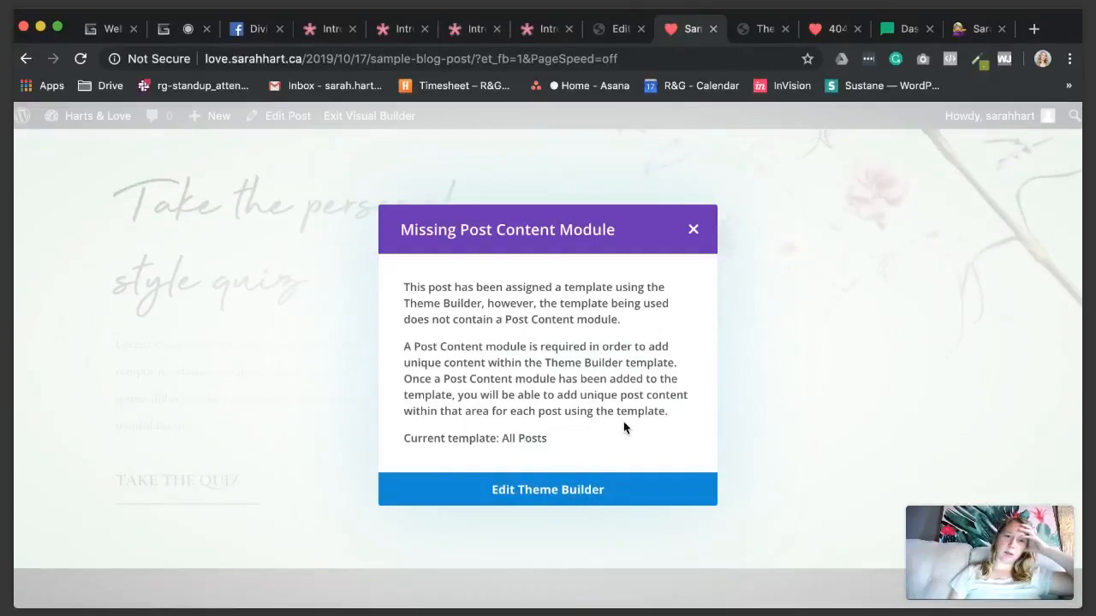
pyautogui.click(592, 488)
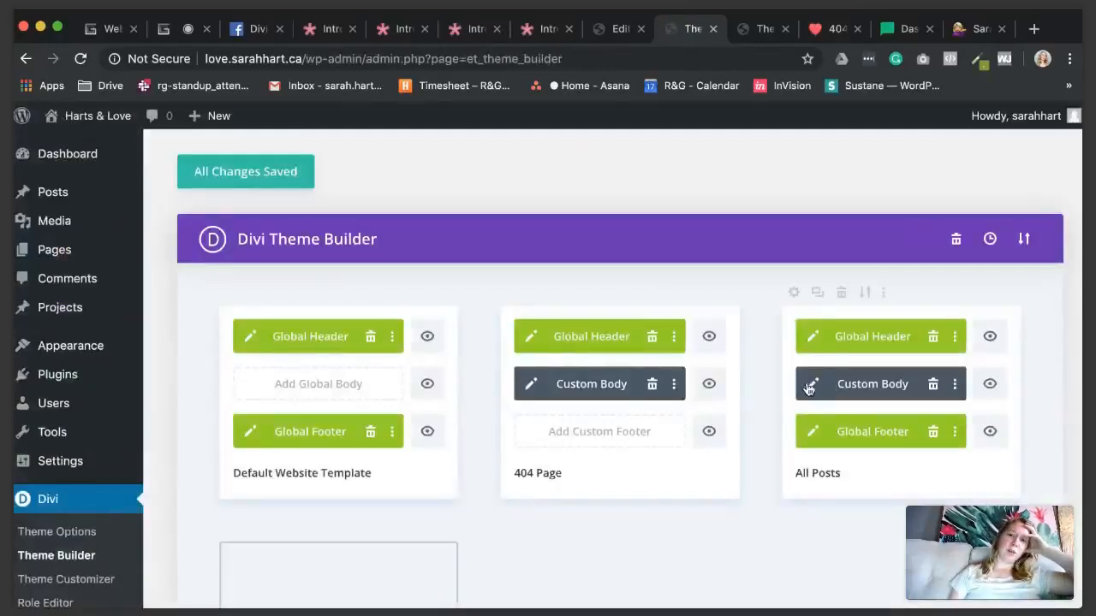
pyautogui.click(810, 385)
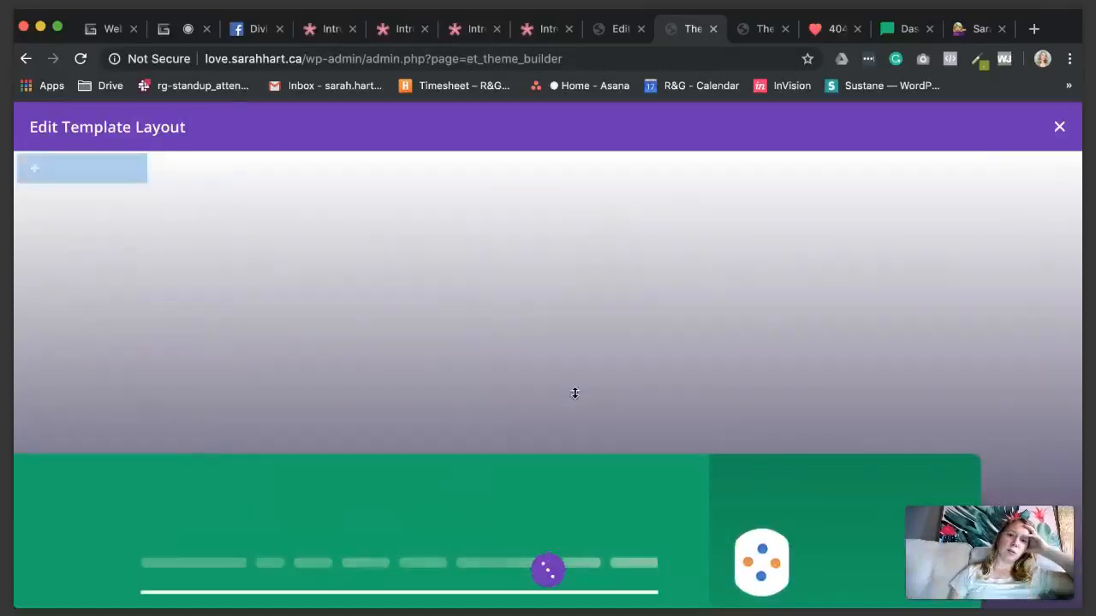
# Step: Examine the template's body layout from the title header down through the section with the phone image and placeholder text
pyautogui.scroll(-5, 574, 393)
pyautogui.scroll(-2, 574, 393)
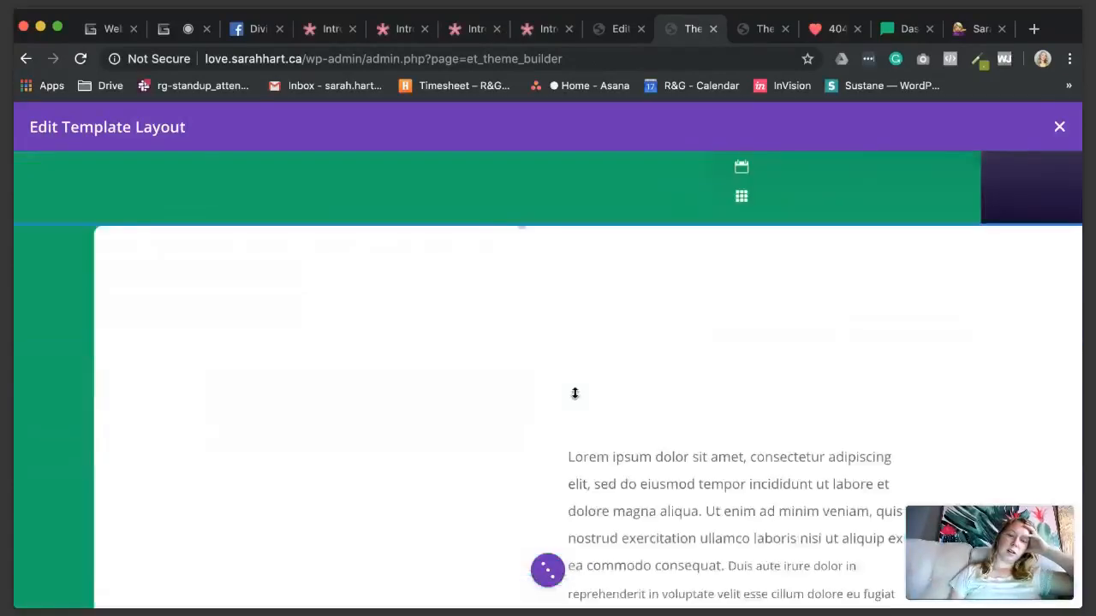
pyautogui.scroll(8, 572, 391)
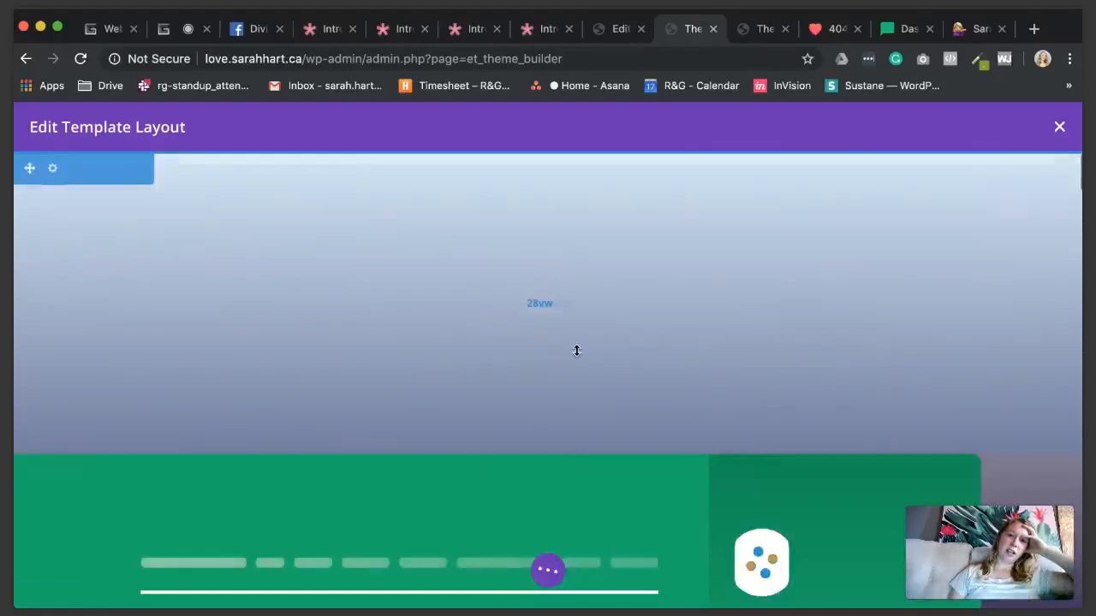
pyautogui.scroll(-7, 570, 412)
pyautogui.scroll(3, 570, 413)
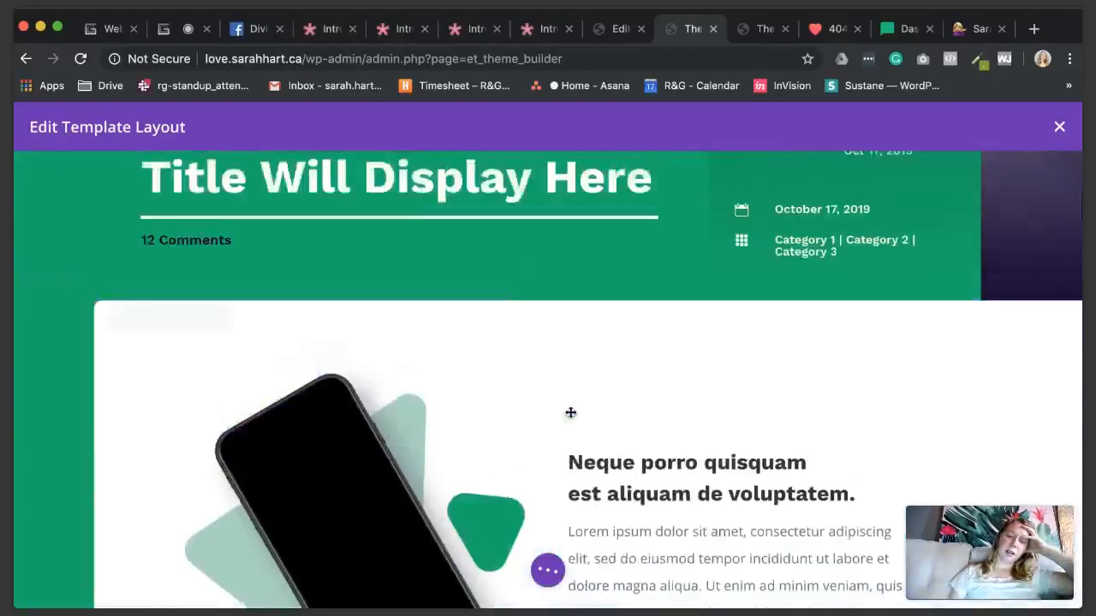
pyautogui.scroll(-4, 570, 412)
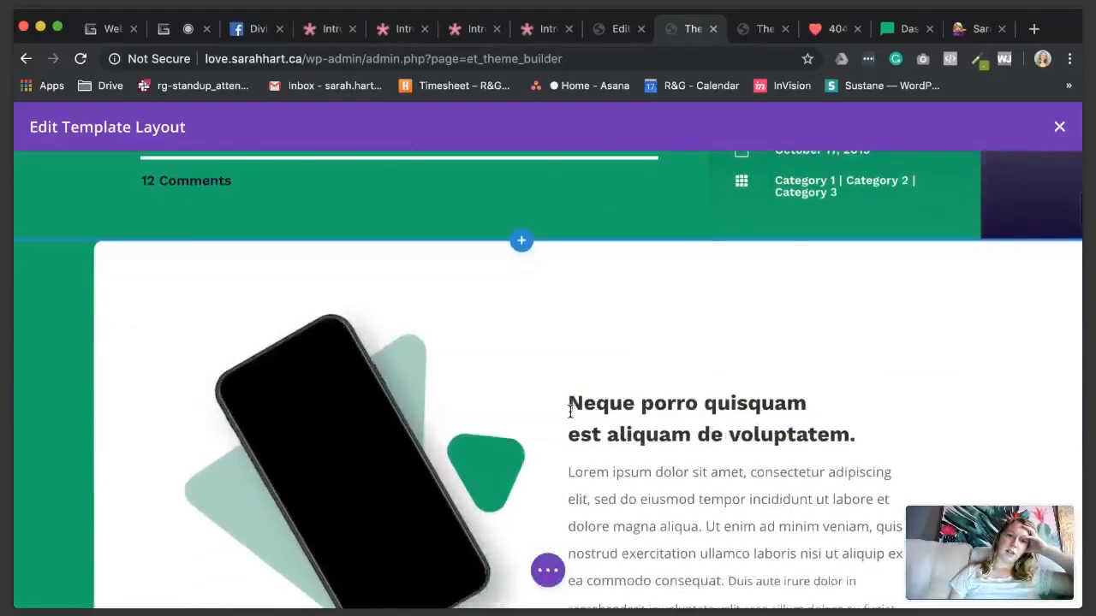
pyautogui.scroll(-3, 600, 359)
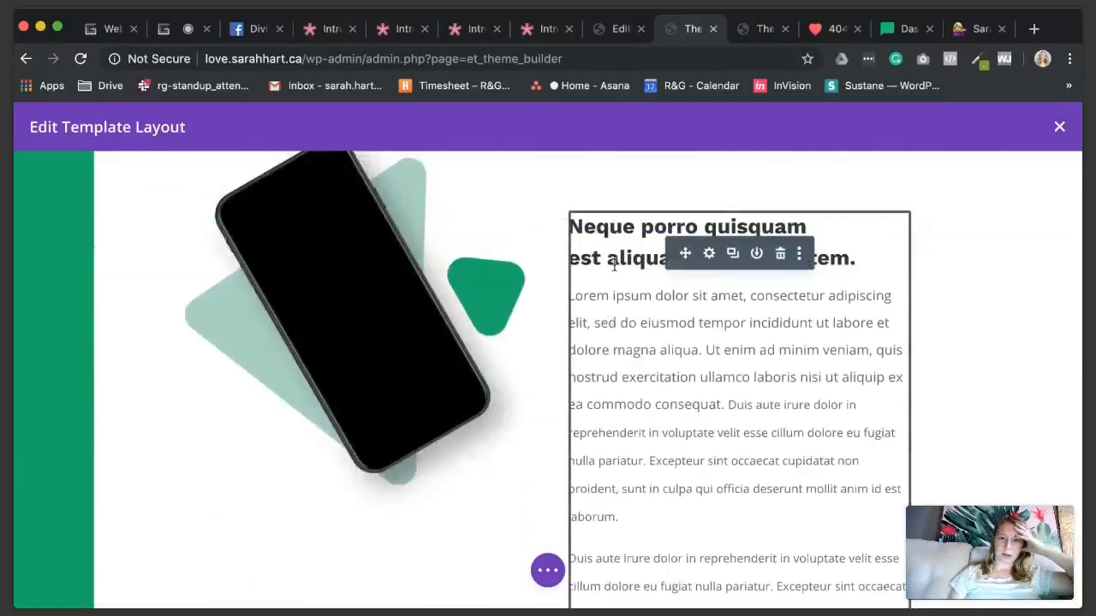
pyautogui.scroll(1, 613, 265)
pyautogui.scroll(-3, 730, 374)
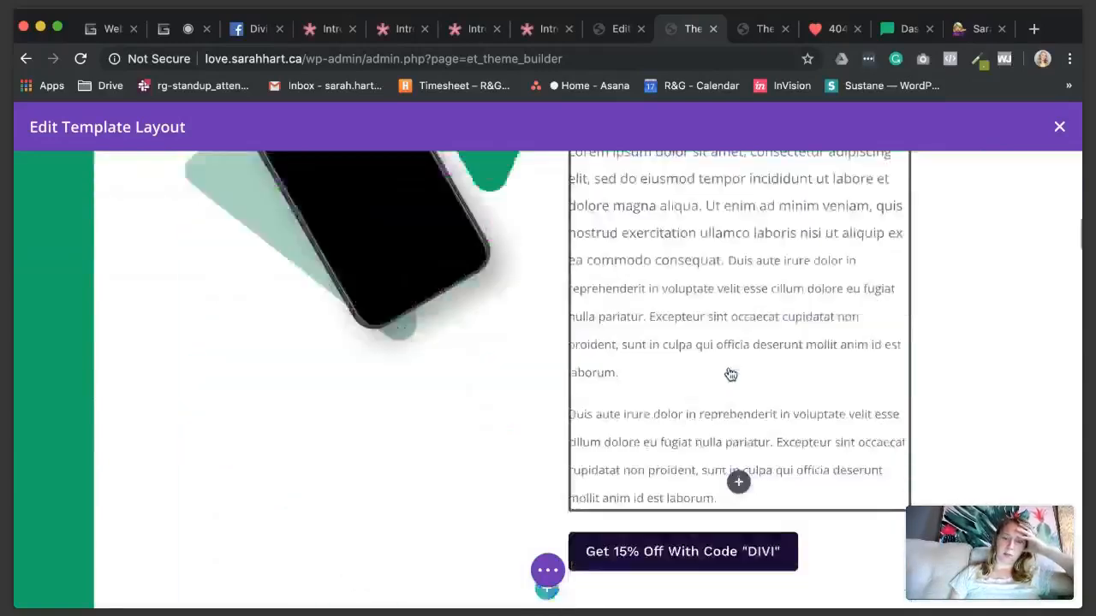
# Step: Delete the "Get 15% Off With Code "DIVI"" button and the placeholder text module beside the phone image
pyautogui.scroll(-5, 730, 374)
pyautogui.scroll(2, 728, 368)
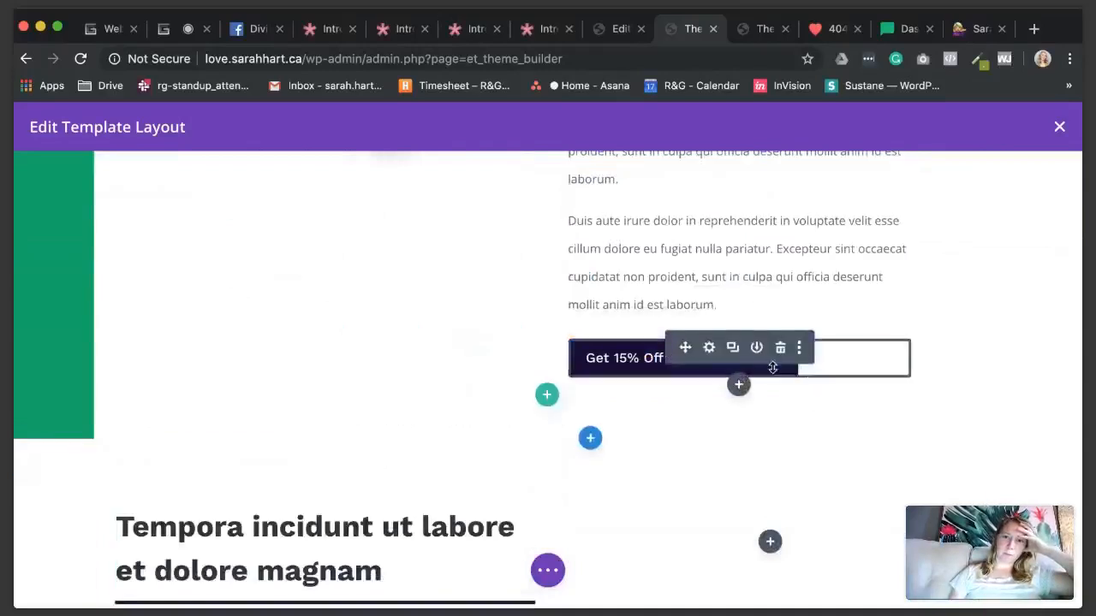
pyautogui.click(781, 348)
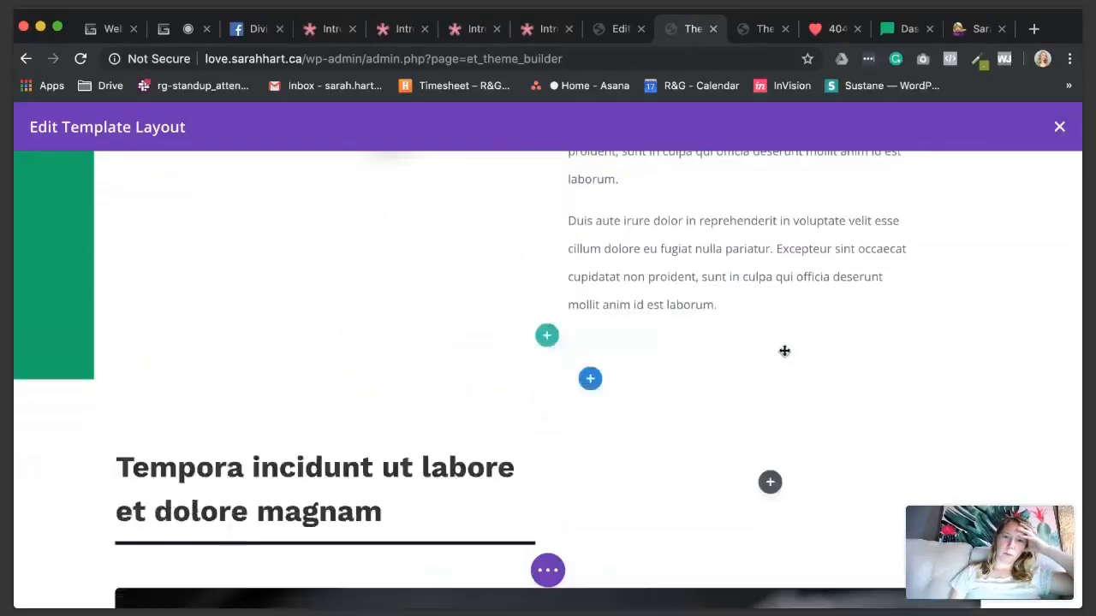
pyautogui.scroll(4, 784, 351)
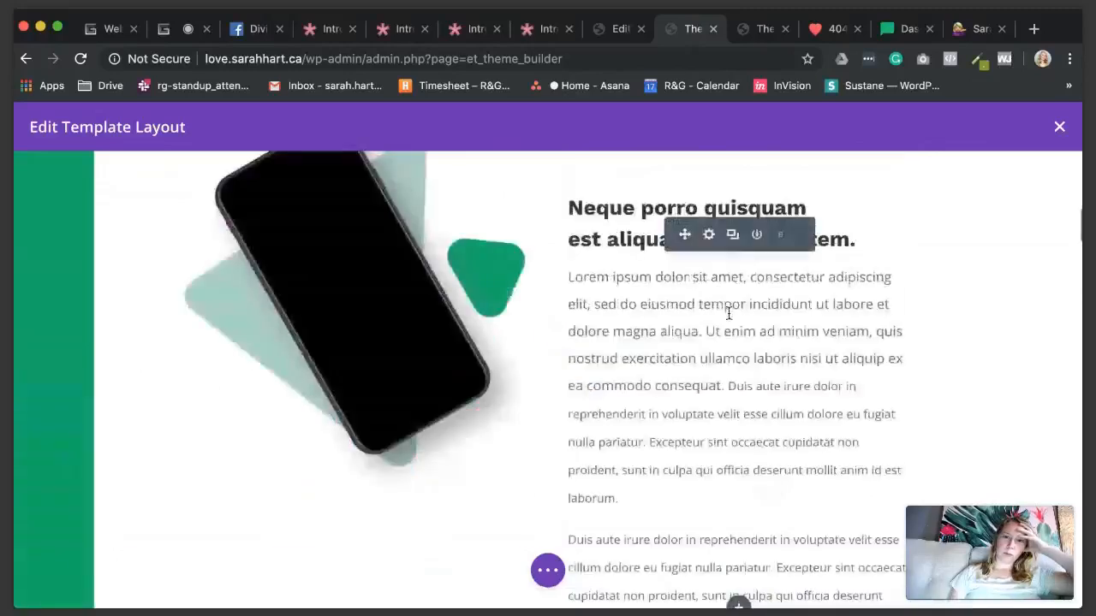
pyautogui.click(779, 234)
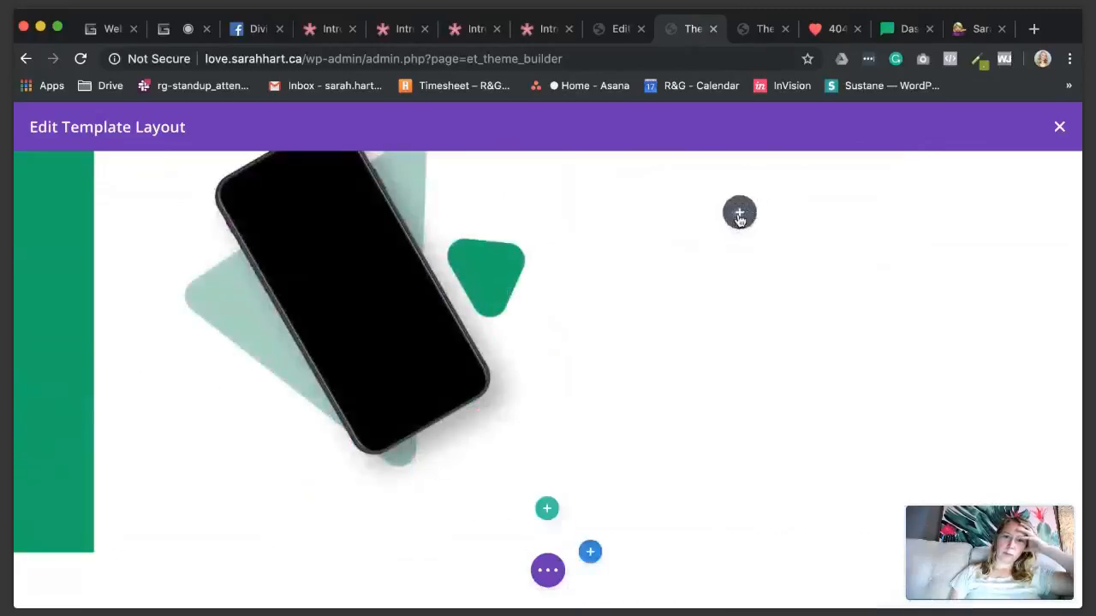
# Step: Insert a Post Content module into the empty column beside the phone image and look through its placeholder content
pyautogui.click(739, 214)
pyautogui.write('p')
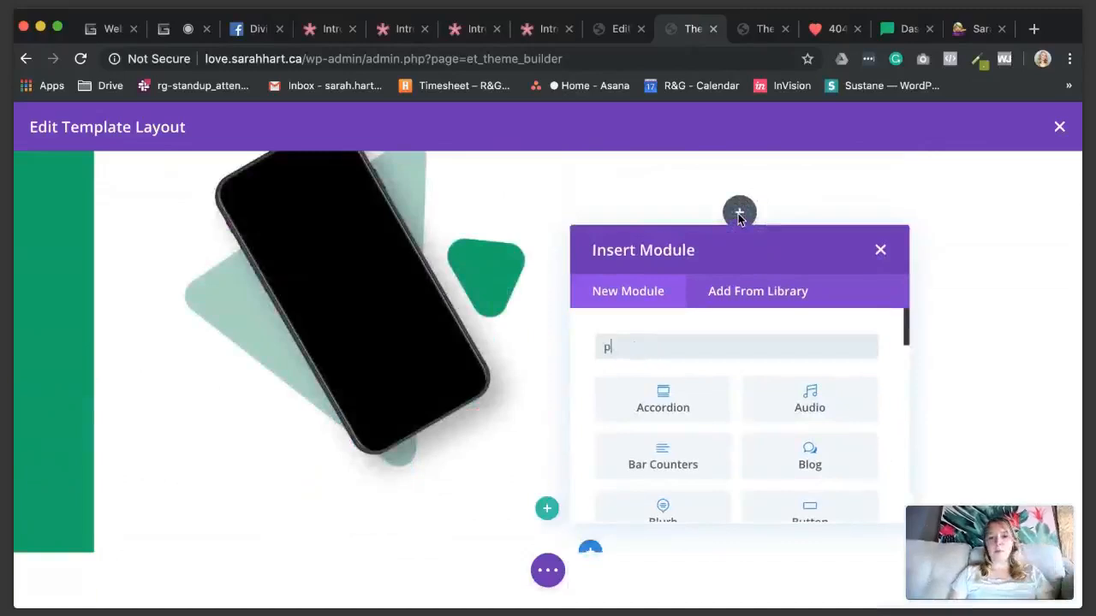
pyautogui.write('ost')
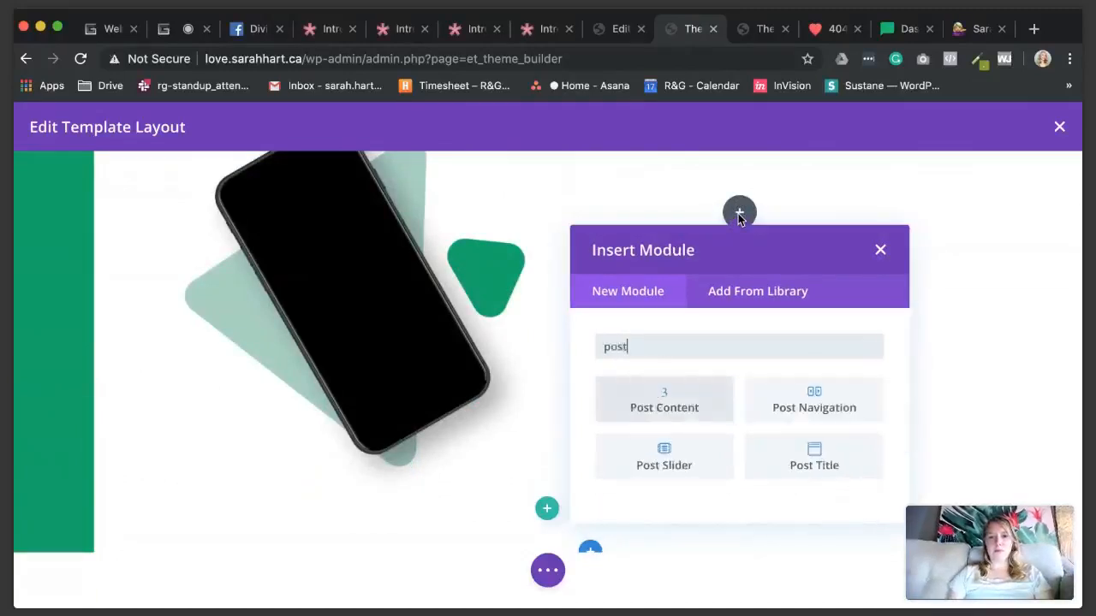
pyautogui.click(705, 404)
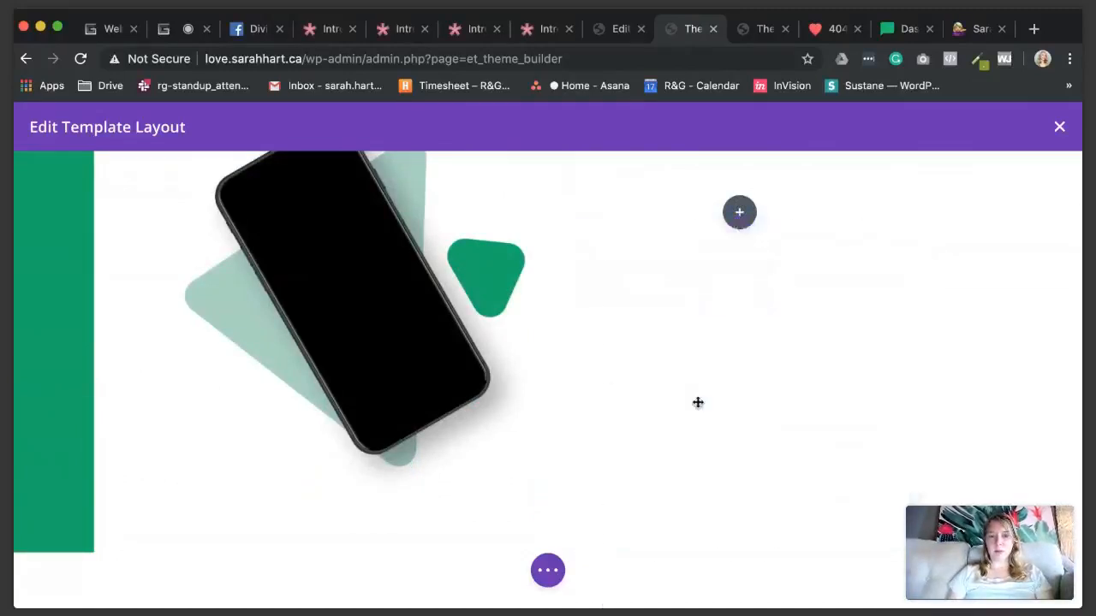
pyautogui.scroll(-1, 736, 395)
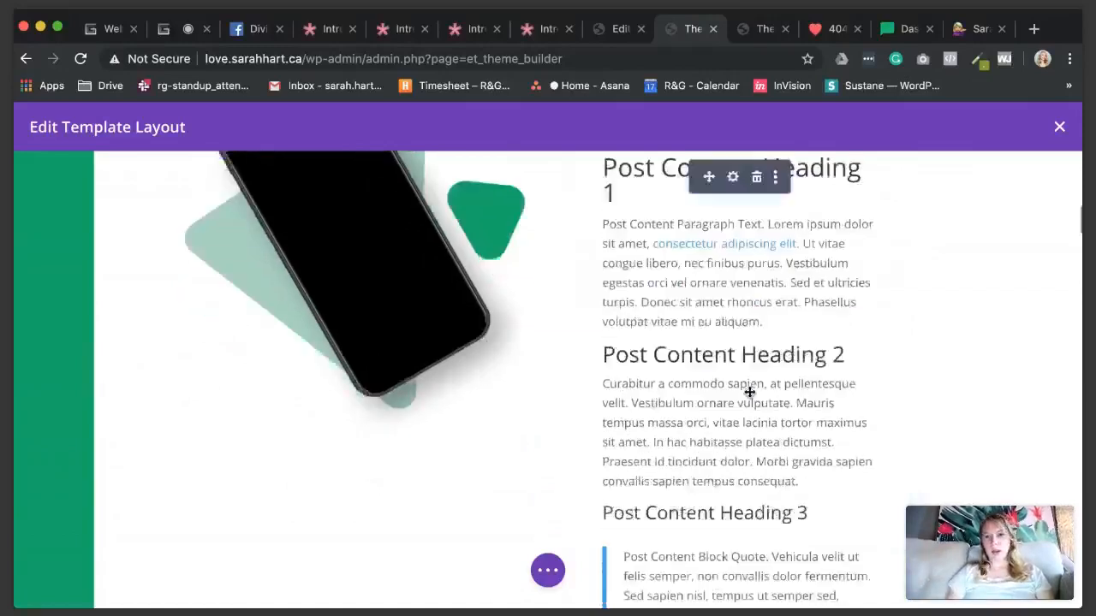
pyautogui.scroll(-1, 749, 392)
pyautogui.scroll(-2, 749, 392)
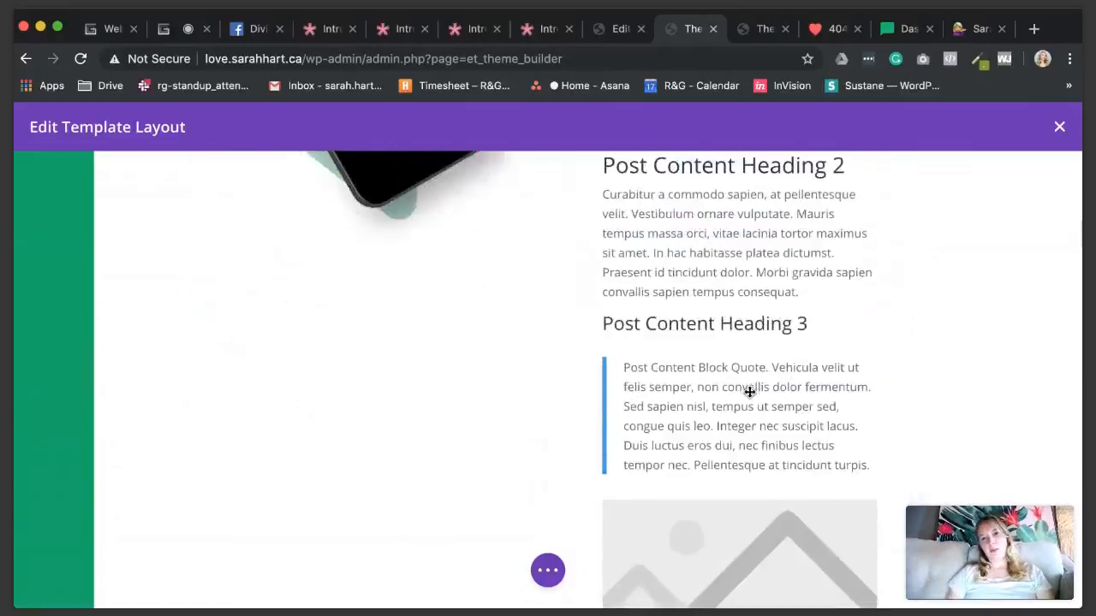
pyautogui.scroll(-5, 749, 392)
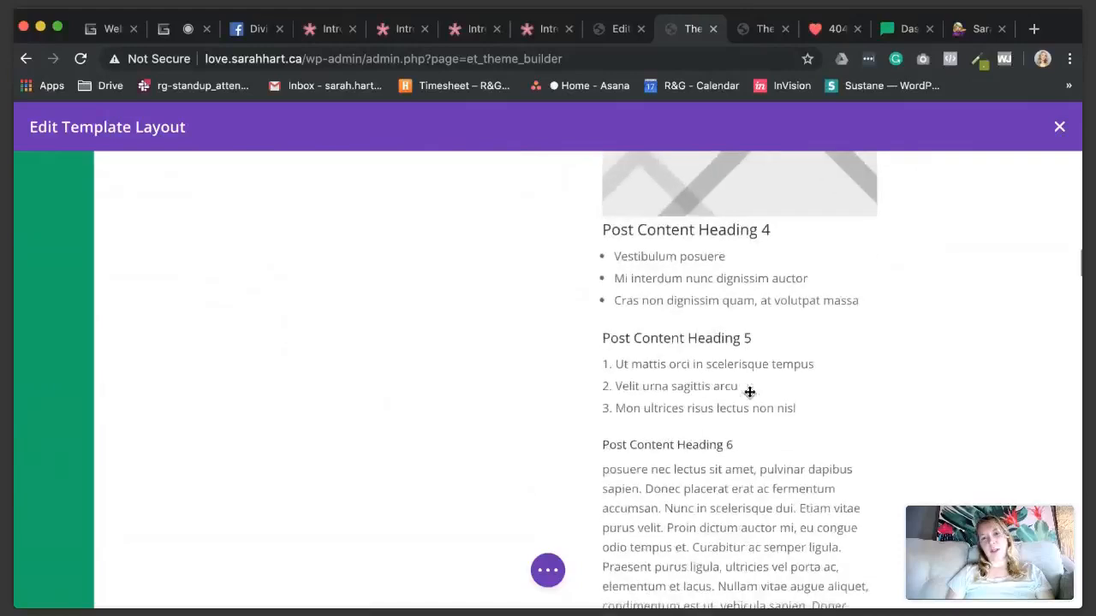
pyautogui.scroll(-4, 749, 393)
# Step: Delete the phone image module and change the Post Content row to a single-column layout
pyautogui.scroll(12, 749, 392)
pyautogui.scroll(1, 749, 392)
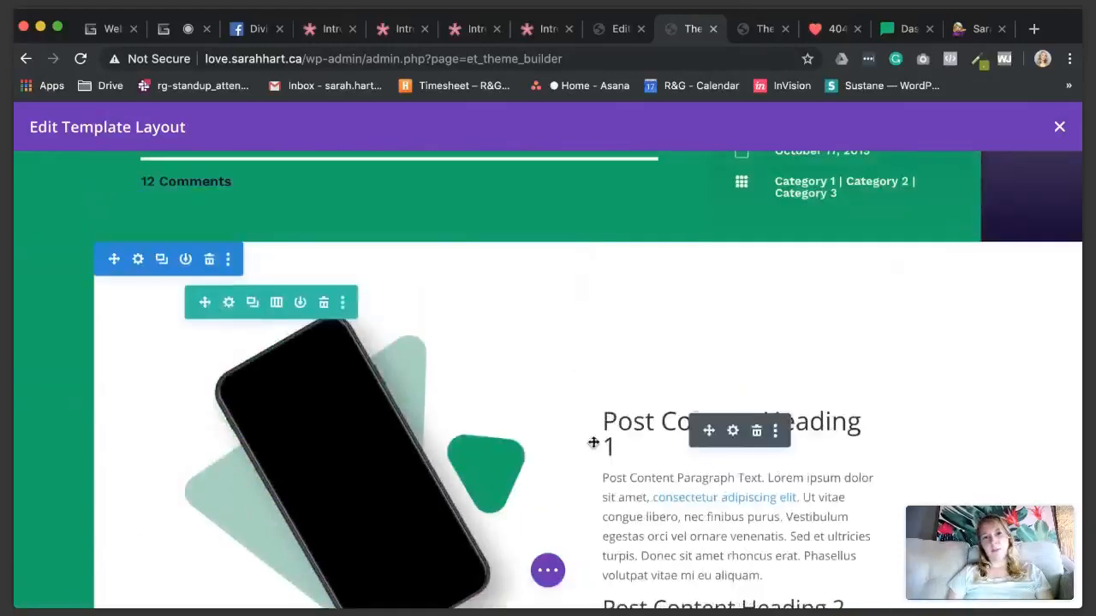
pyautogui.moveTo(374, 354)
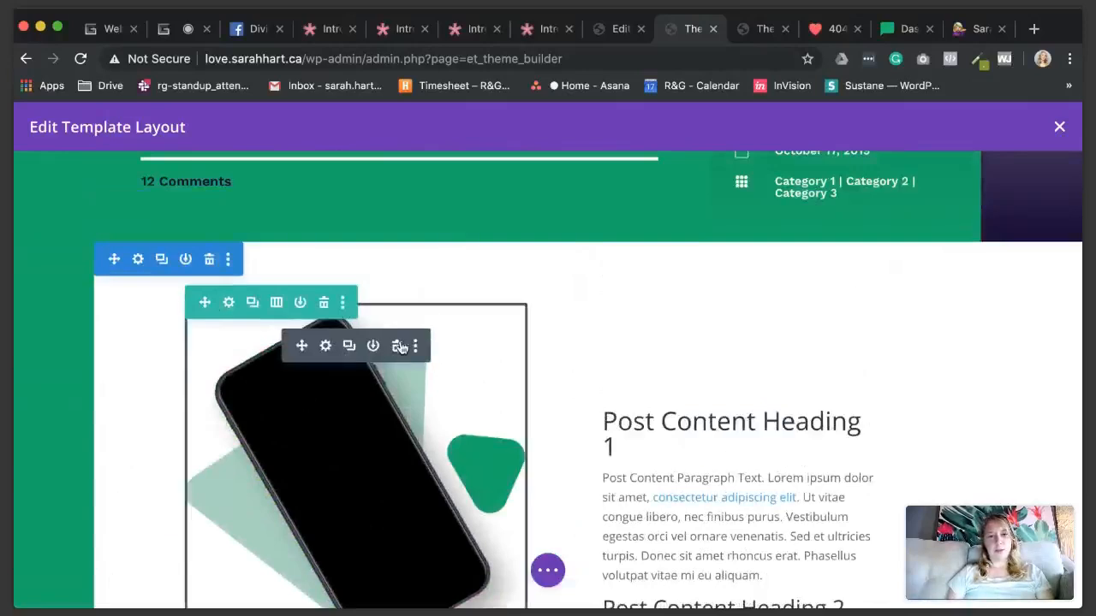
pyautogui.click(398, 346)
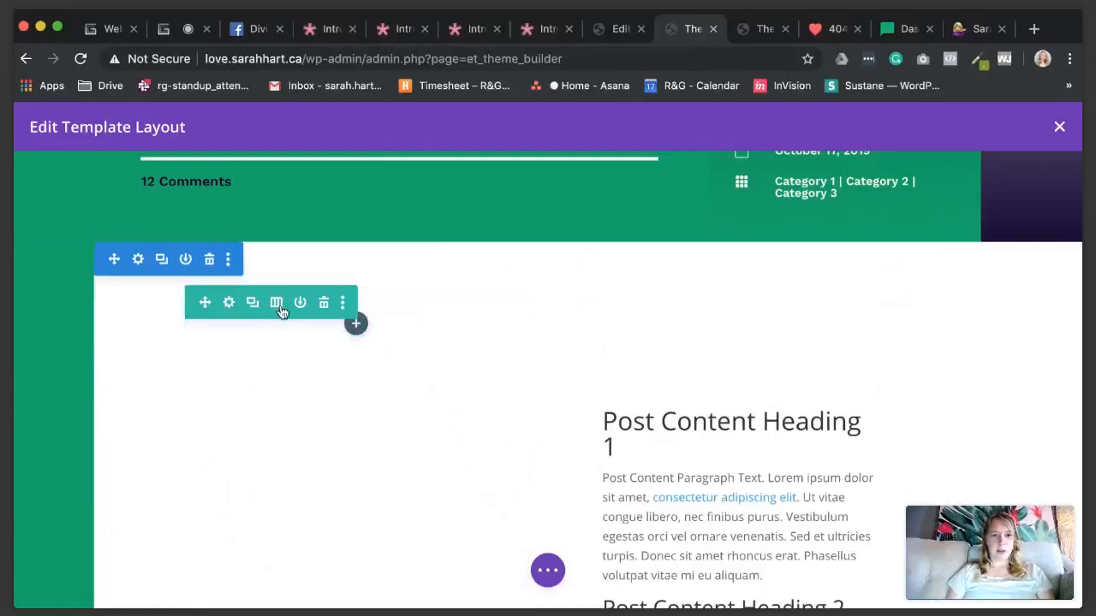
pyautogui.click(278, 305)
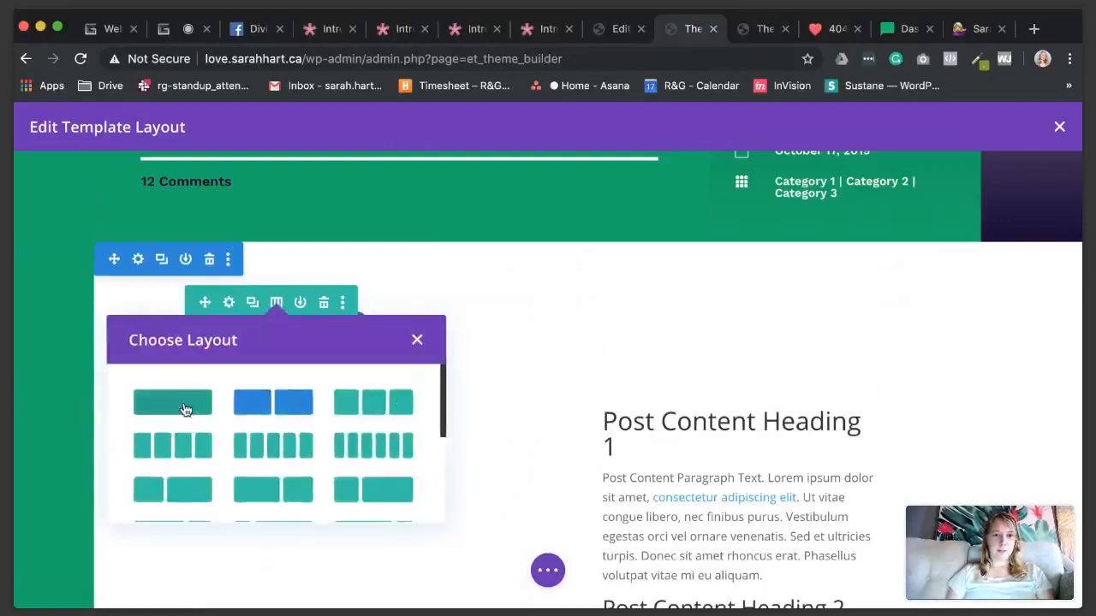
pyautogui.click(186, 409)
# Step: Set the Post Content module's H1 heading font to Cormorant Garamond in its design settings
pyautogui.scroll(-2, 448, 379)
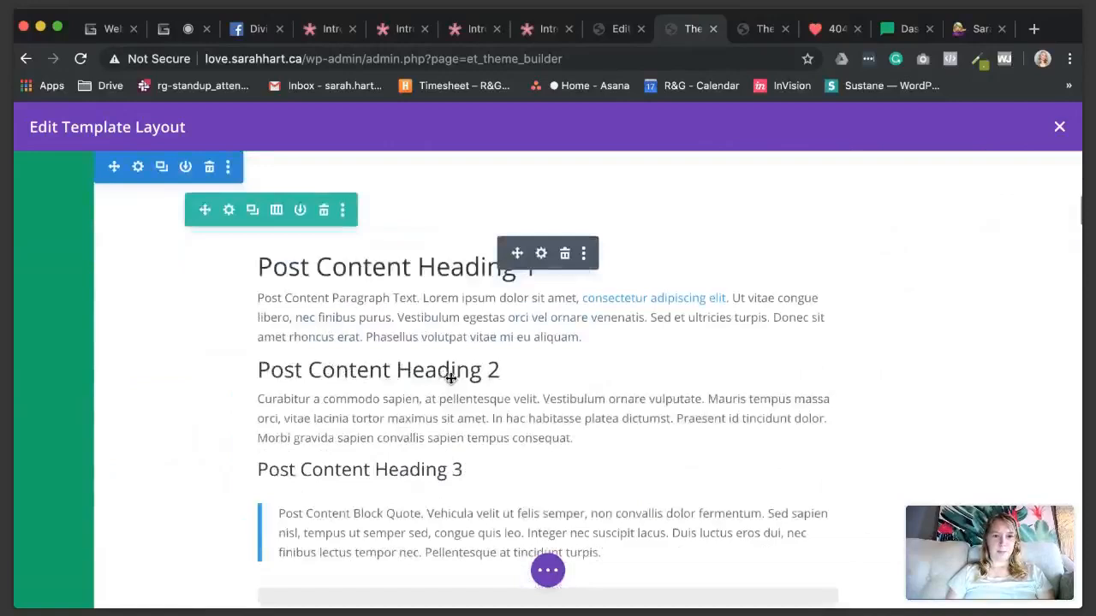
pyautogui.scroll(-20, 517, 379)
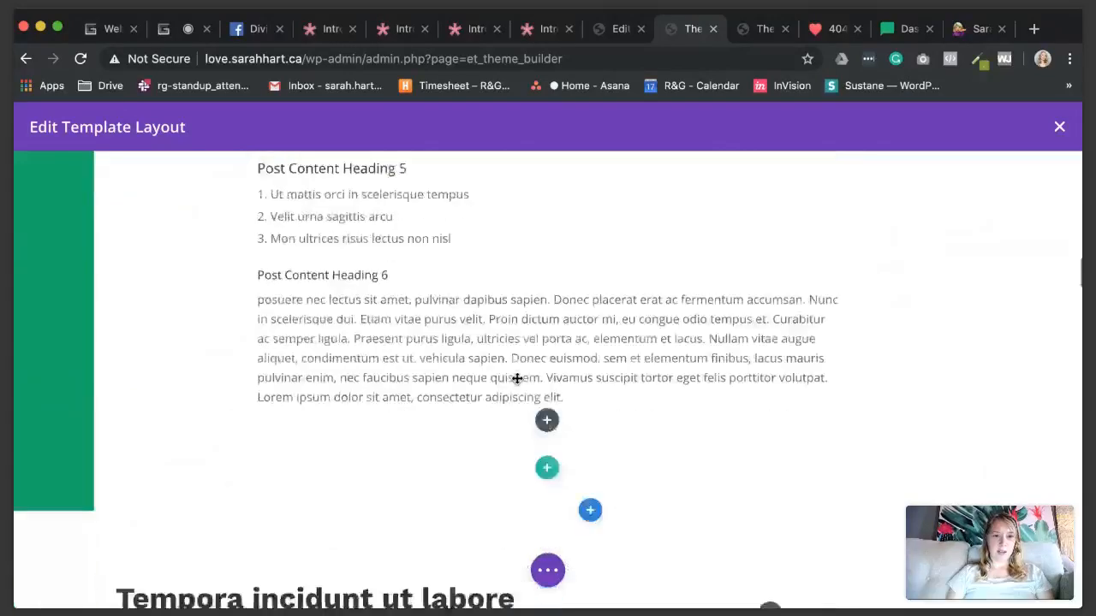
pyautogui.scroll(-5, 517, 378)
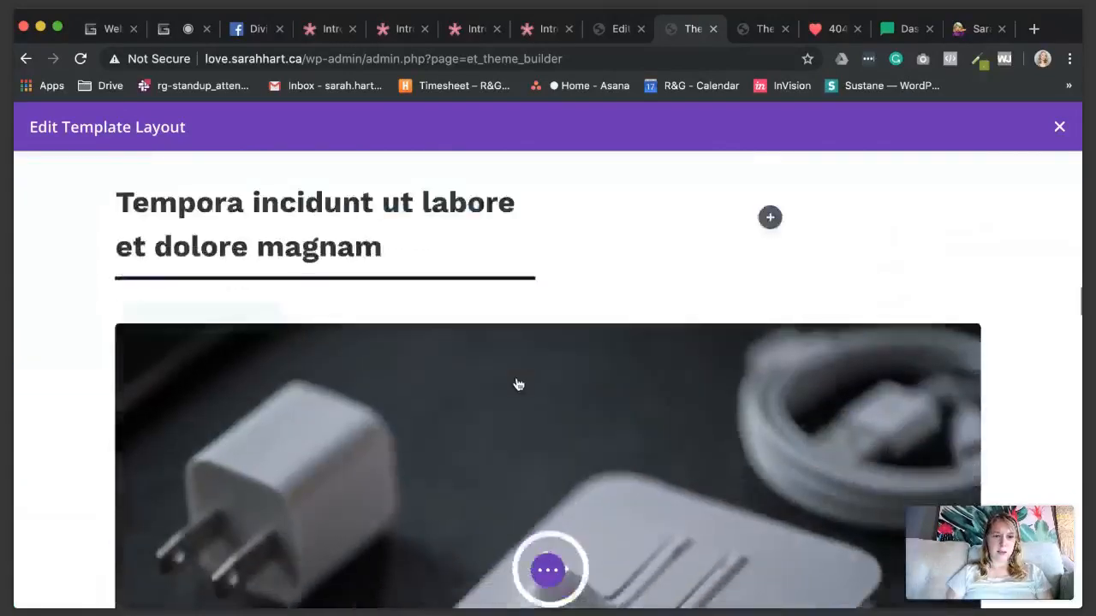
pyautogui.scroll(10, 517, 379)
pyautogui.scroll(8, 517, 378)
pyautogui.click(540, 284)
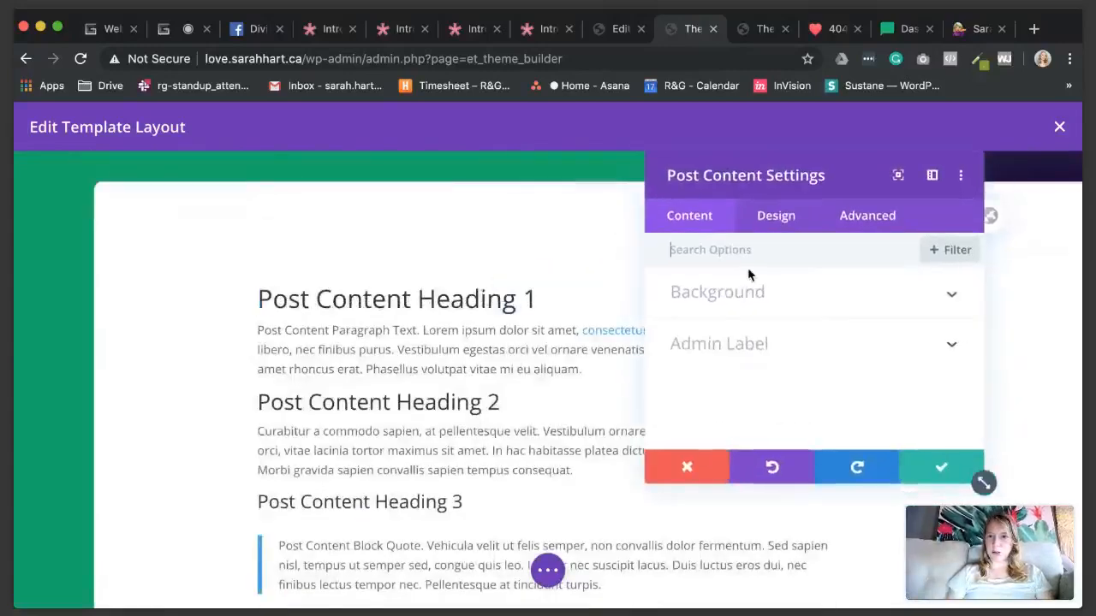
pyautogui.click(734, 294)
pyautogui.click(776, 215)
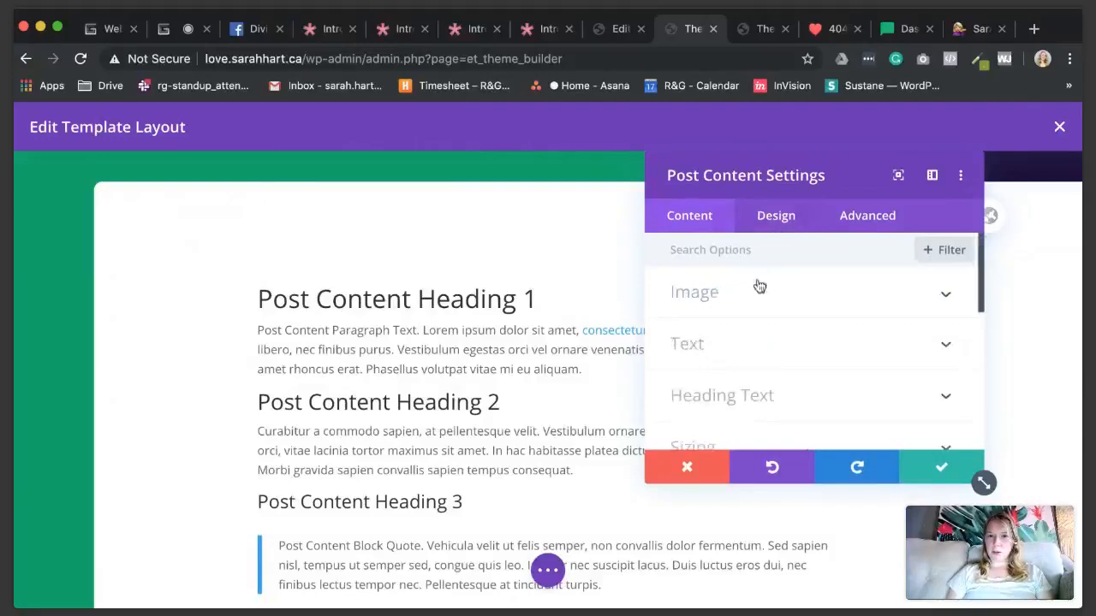
pyautogui.scroll(-2, 739, 325)
pyautogui.click(739, 324)
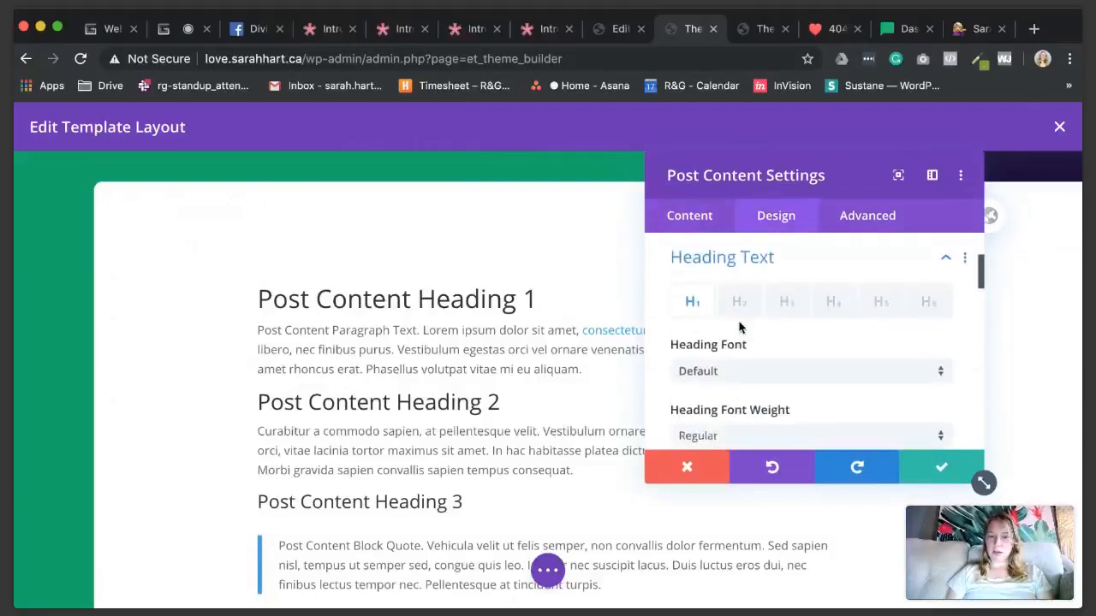
pyautogui.scroll(-1, 732, 338)
pyautogui.click(722, 351)
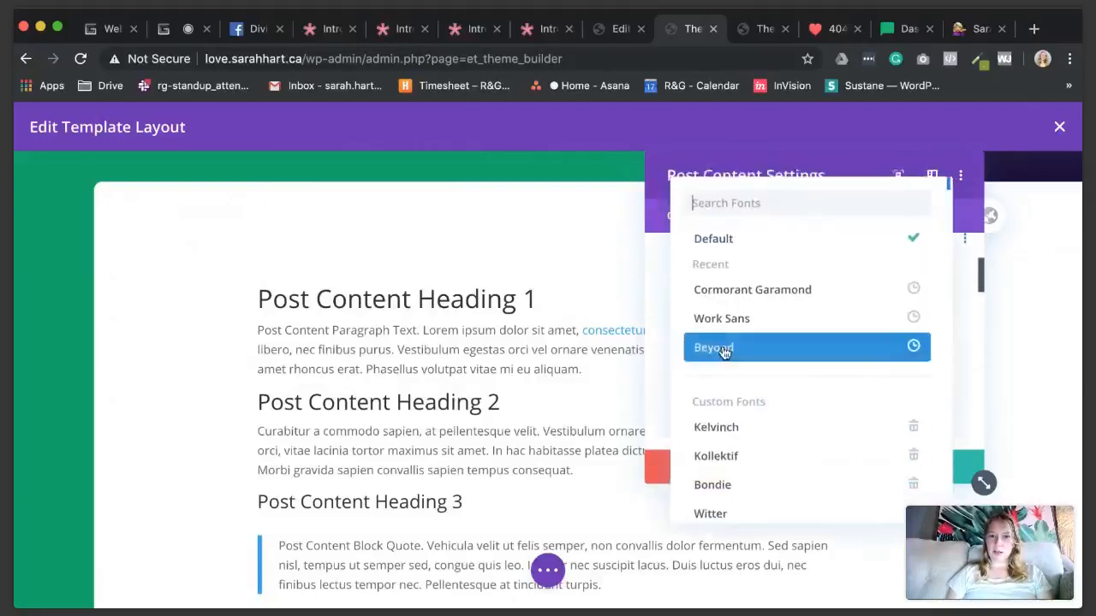
pyautogui.click(751, 291)
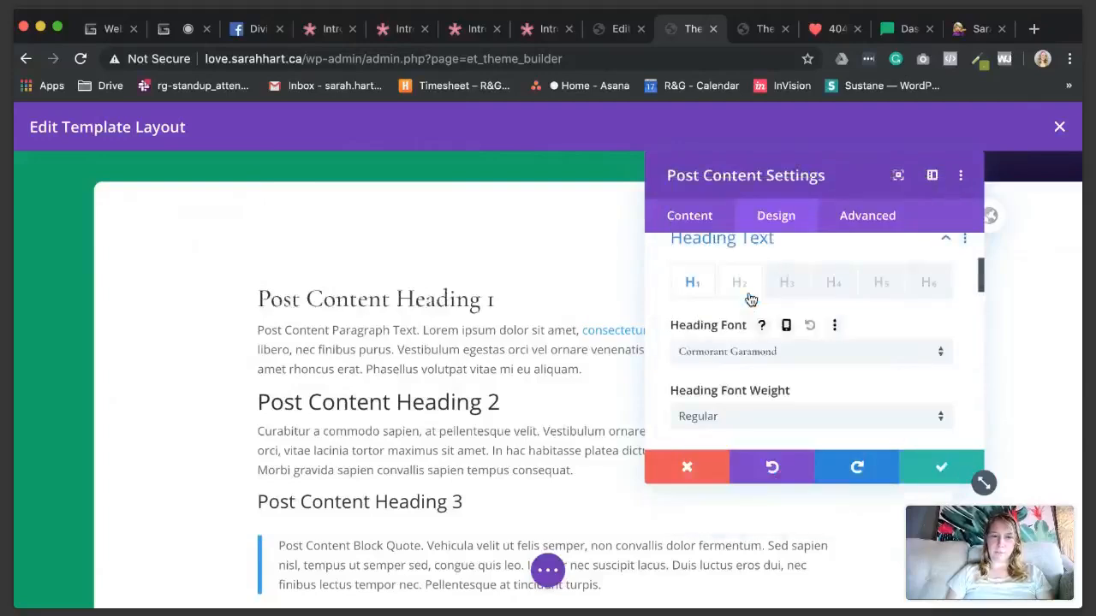
# Step: Look over the restyled placeholder content and save the Post Content module's settings
pyautogui.scroll(-10, 428, 362)
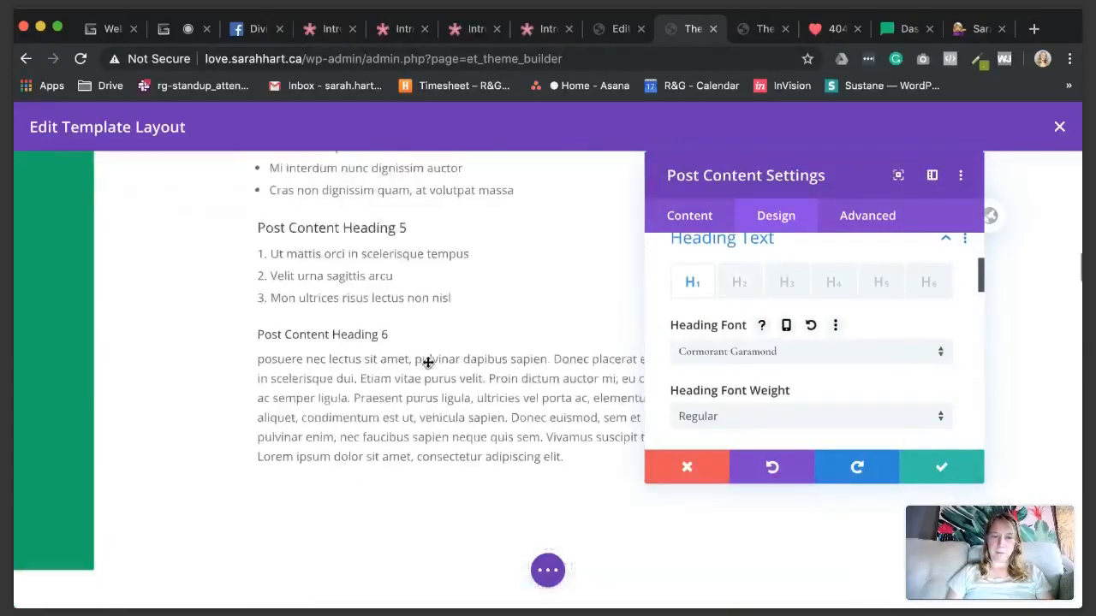
pyautogui.scroll(10, 428, 362)
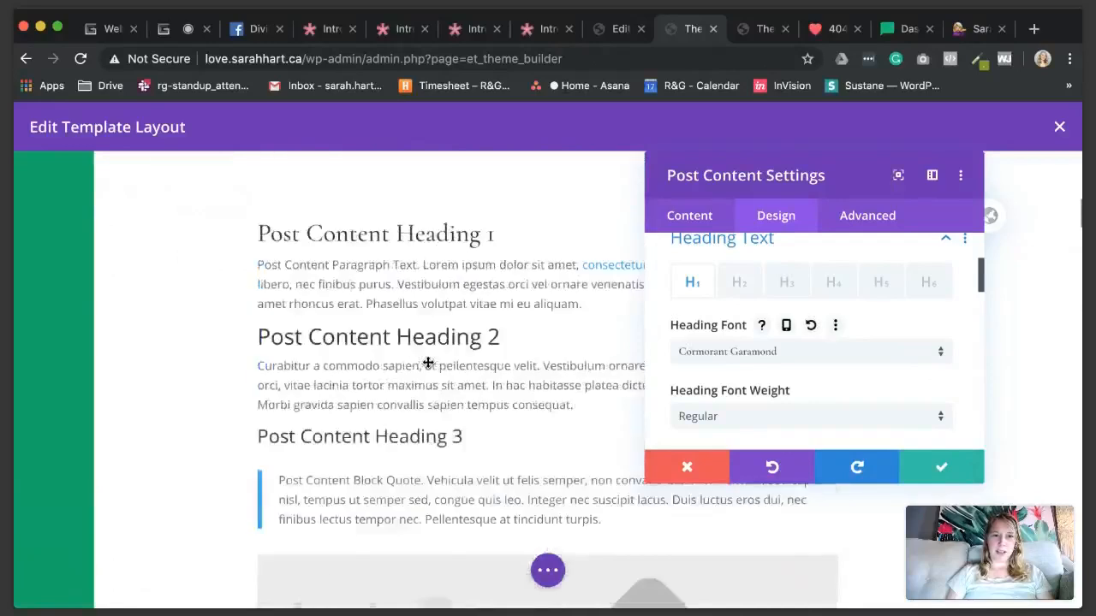
pyautogui.scroll(3, 428, 362)
pyautogui.scroll(-10, 428, 362)
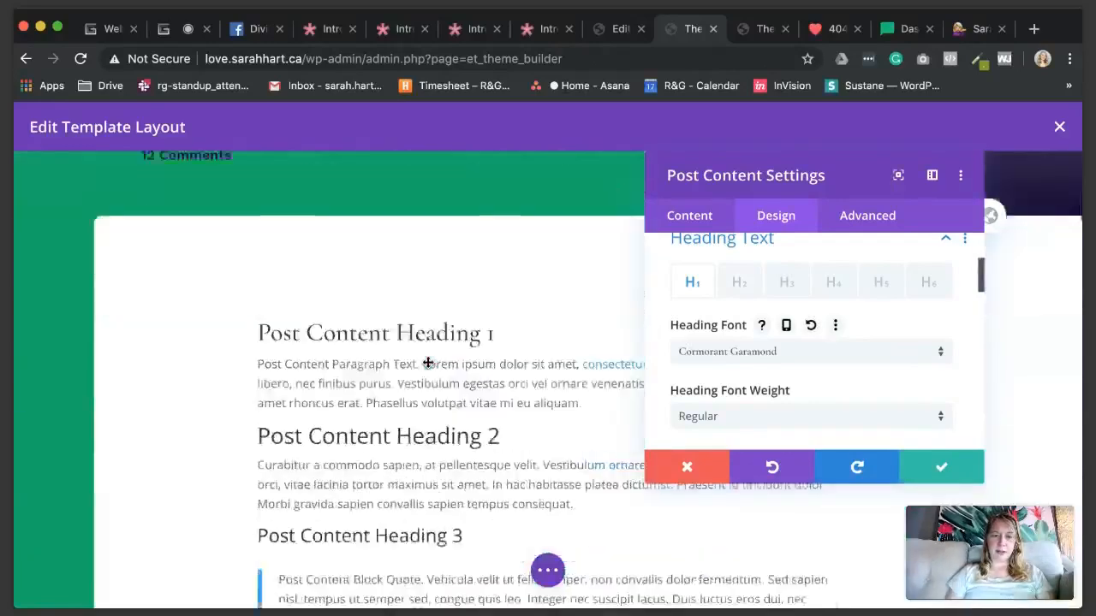
pyautogui.click(937, 466)
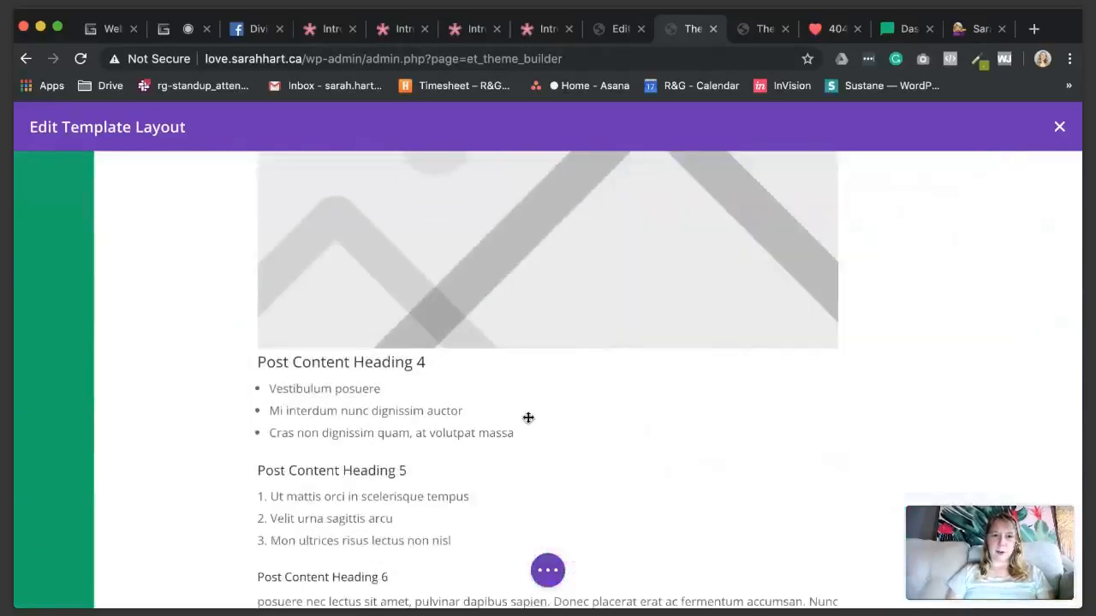
# Step: Look through the static sections below the Post Content module, from "Tempora incidunt ut labore et dolore magnam" to "Our First Look"
pyautogui.scroll(-10, 528, 418)
pyautogui.scroll(-4, 528, 417)
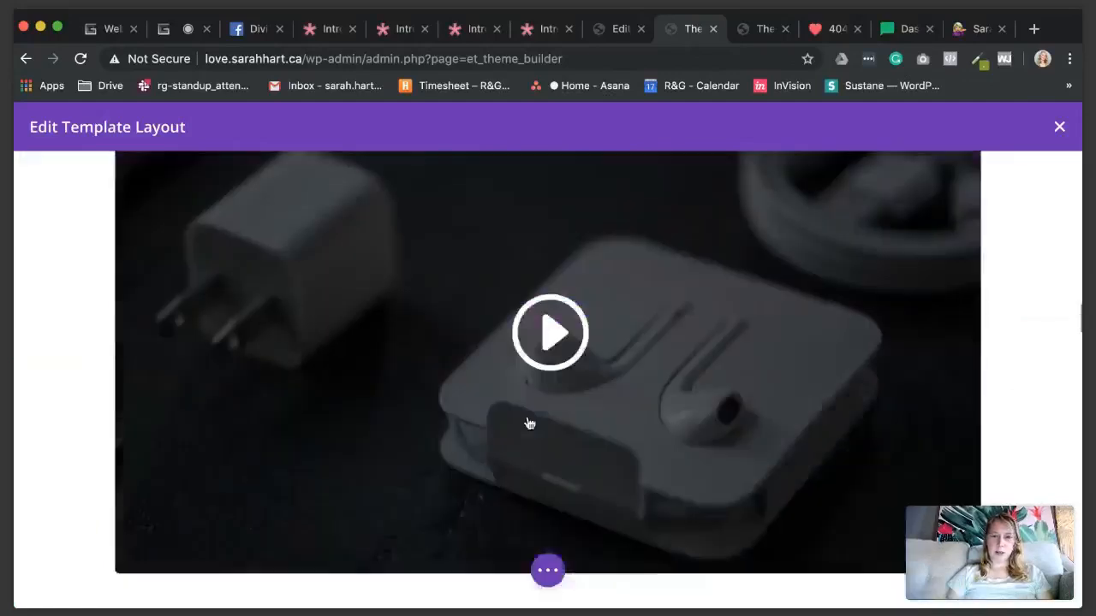
pyautogui.scroll(-4, 528, 424)
pyautogui.scroll(12, 529, 419)
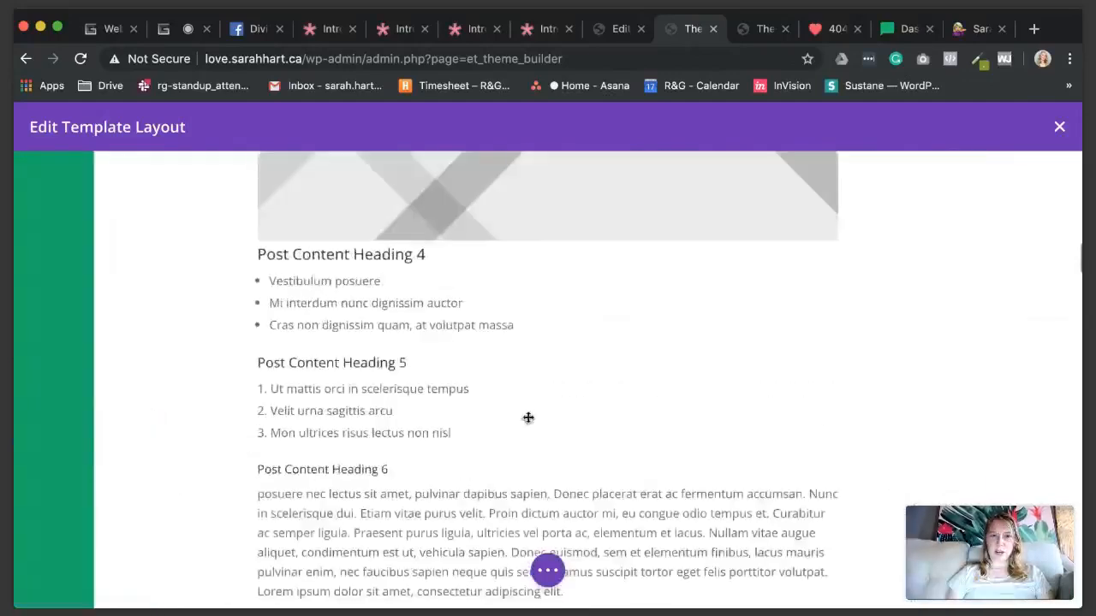
pyautogui.scroll(5, 528, 419)
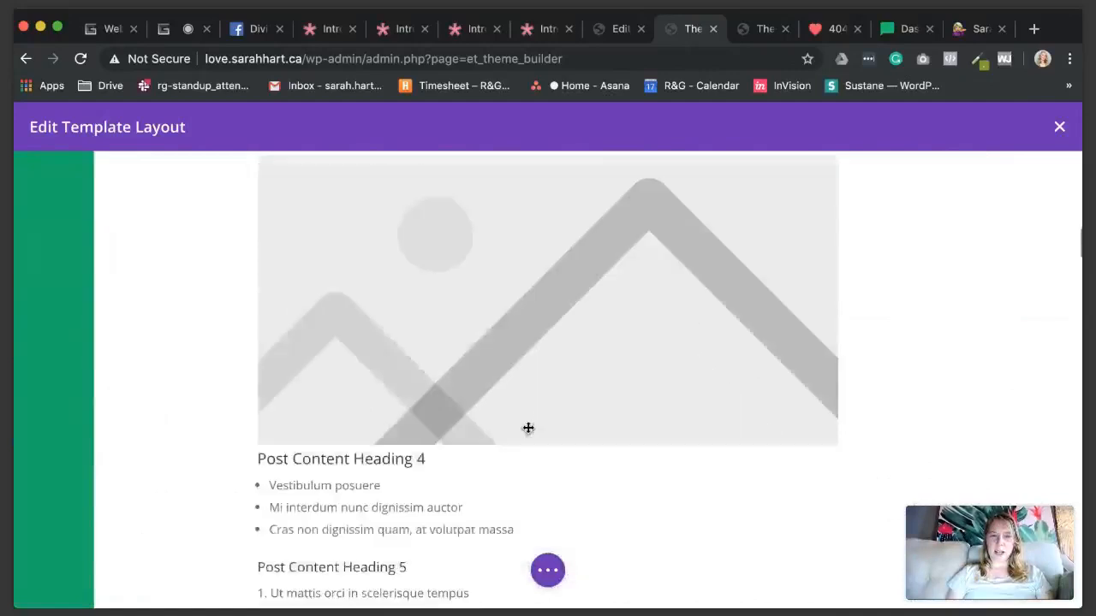
pyautogui.scroll(-15, 528, 428)
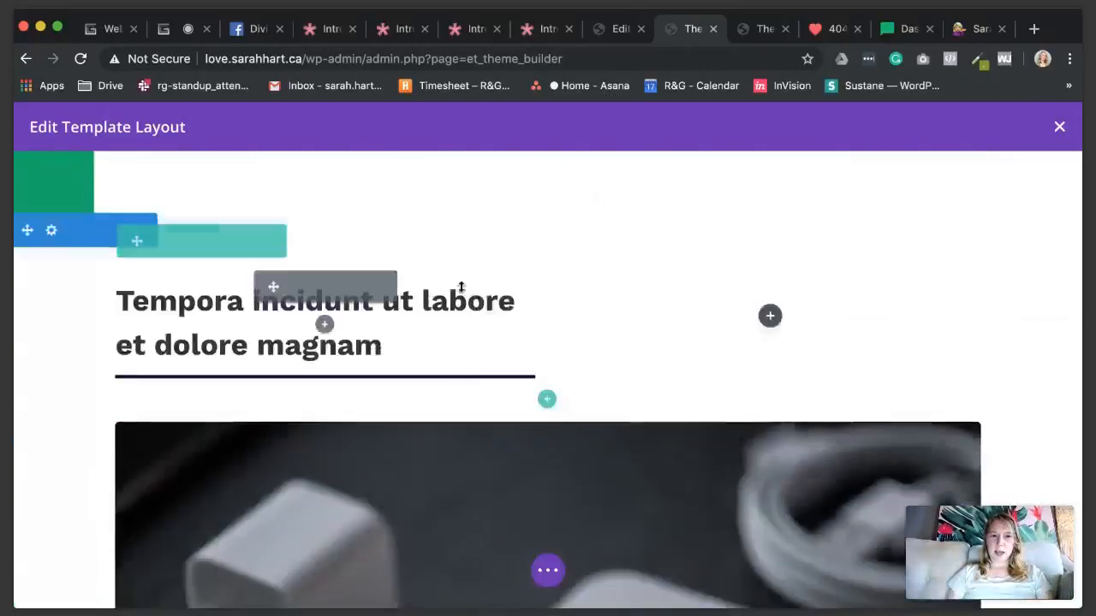
pyautogui.scroll(-1, 408, 490)
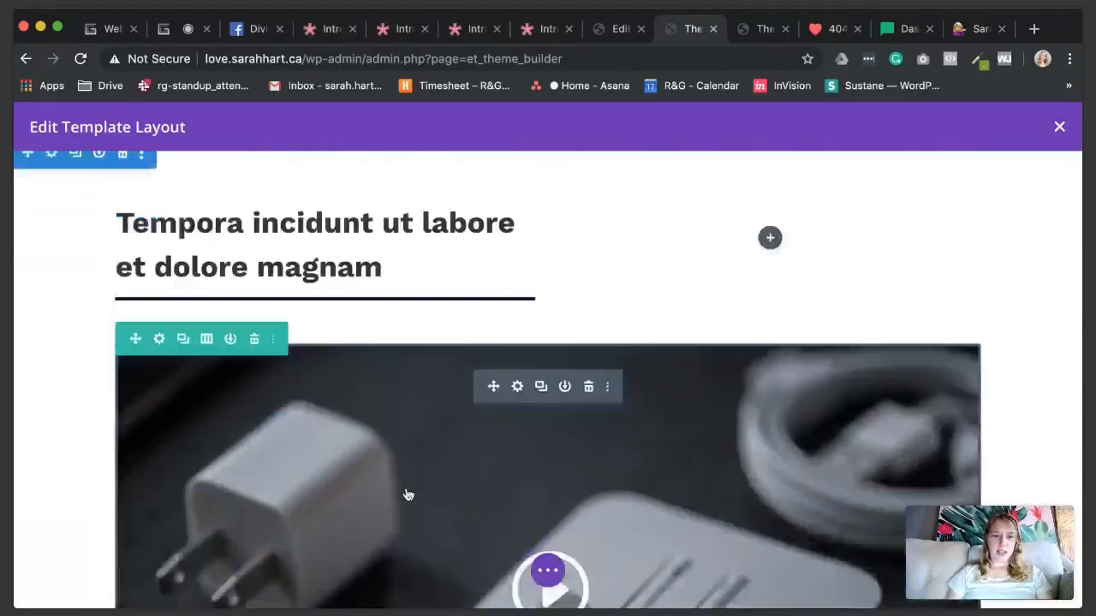
pyautogui.scroll(-12, 408, 492)
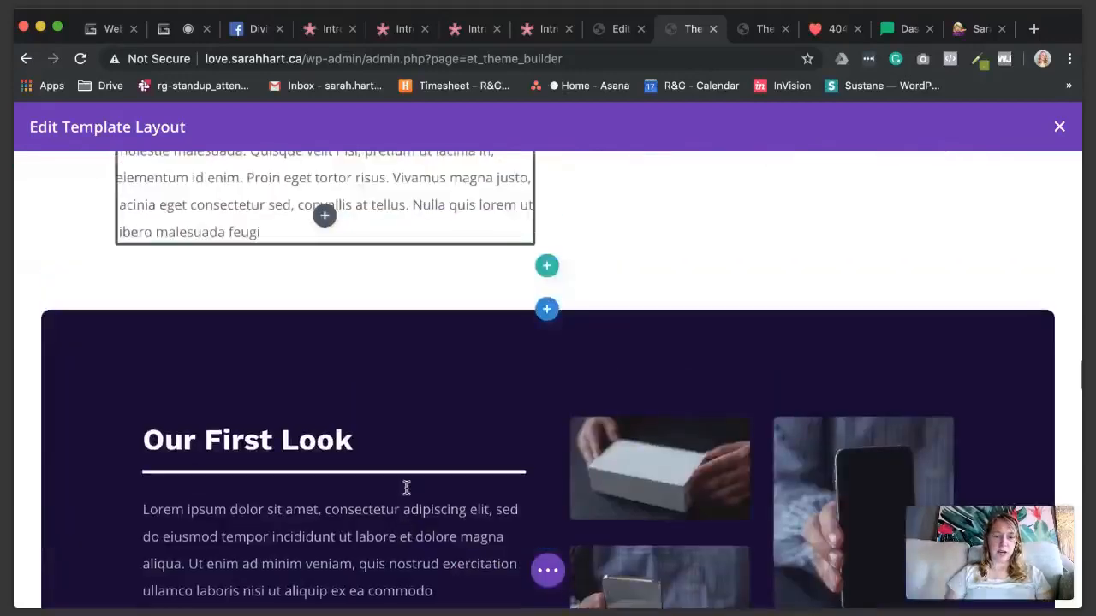
pyautogui.scroll(12, 407, 488)
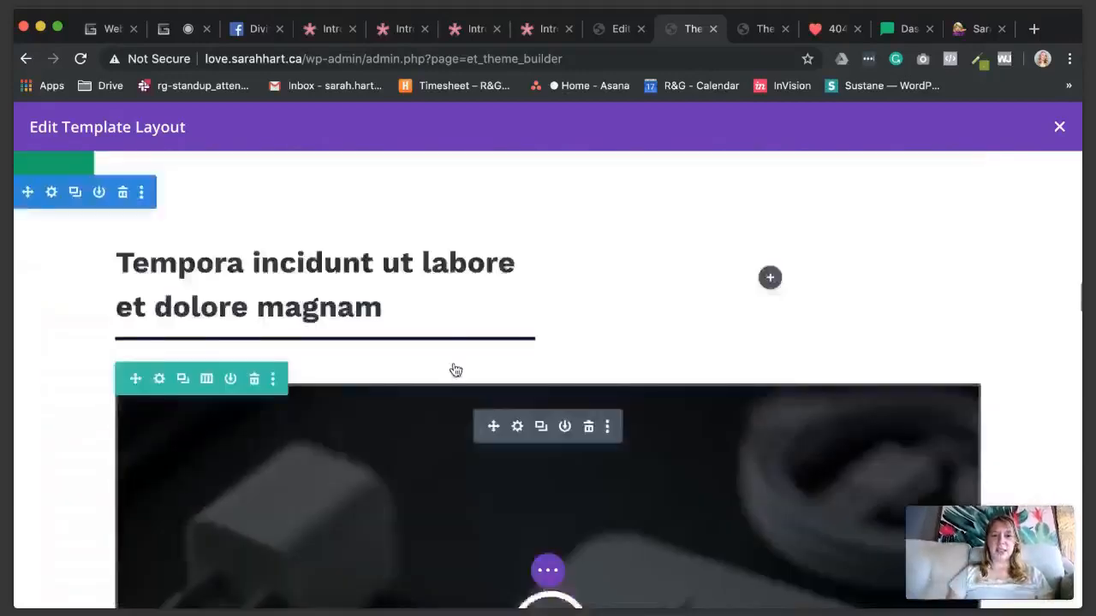
# Step: Delete the four static sections below the post content: "Tempora incidunt", "Our First Look", the 4/5 stars rating and the quote
pyautogui.scroll(1, 455, 369)
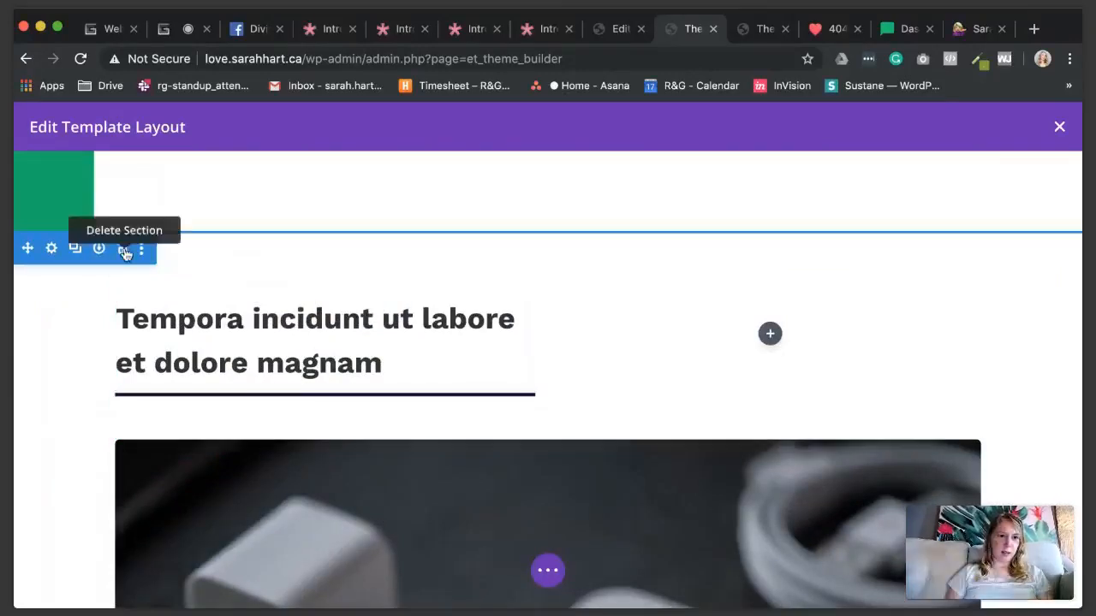
pyautogui.click(125, 250)
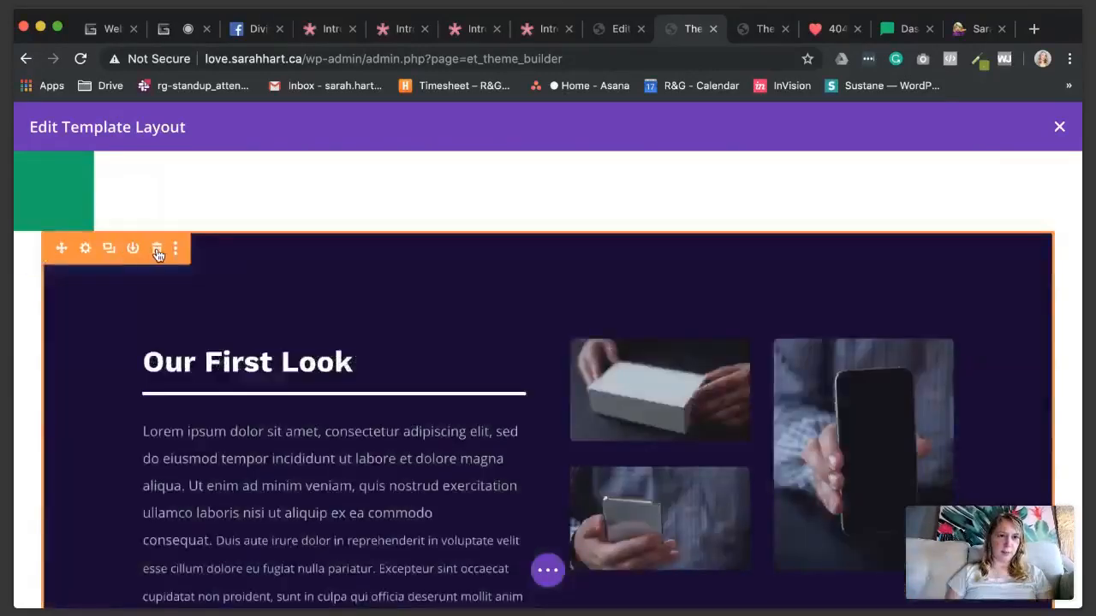
pyautogui.click(157, 250)
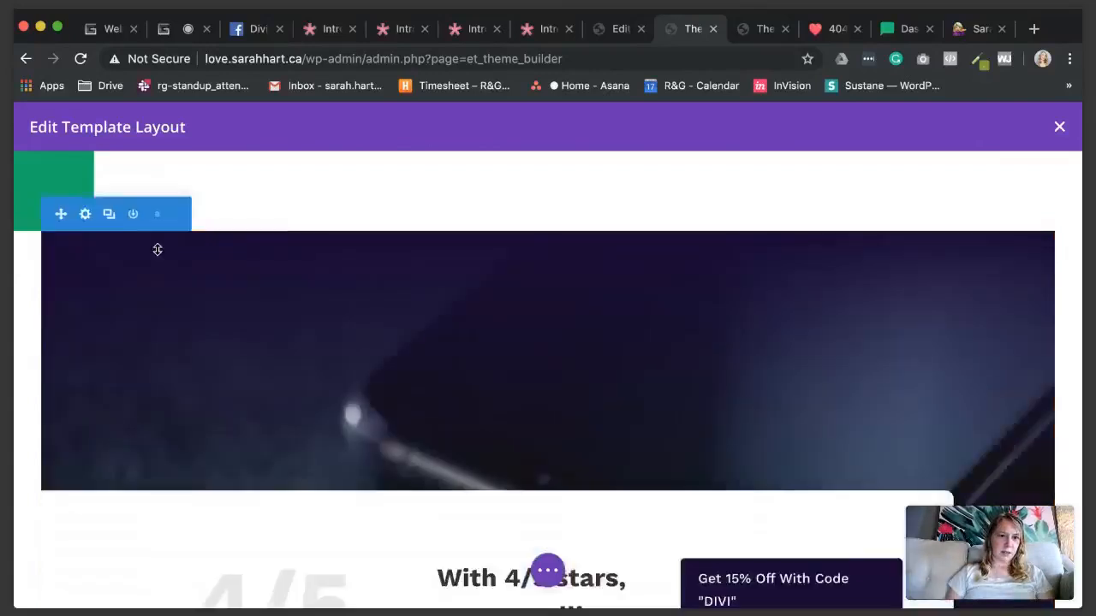
pyautogui.click(156, 220)
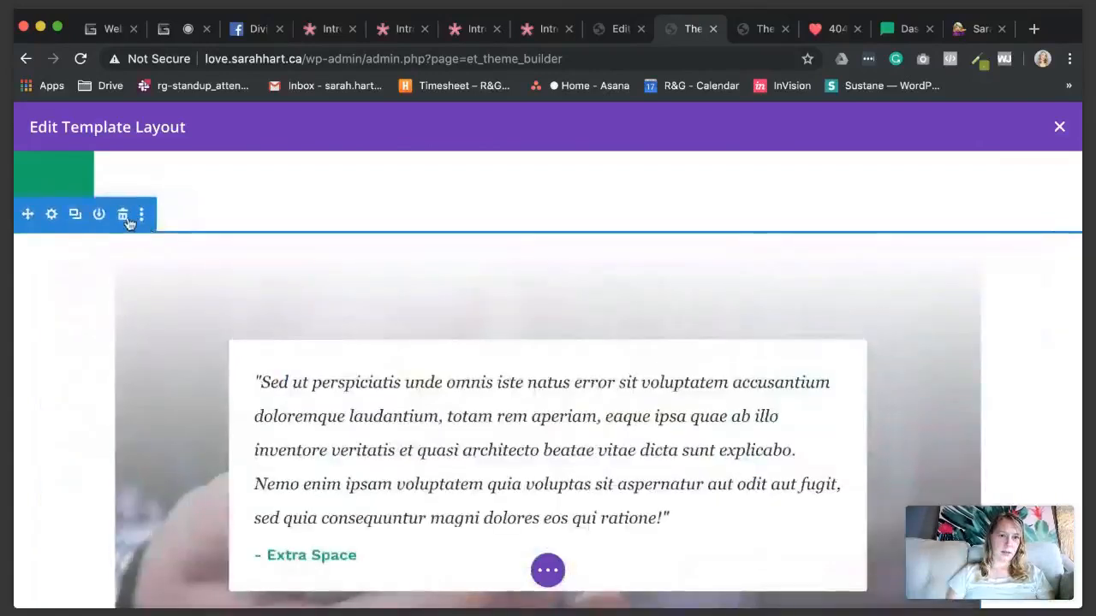
pyautogui.click(127, 220)
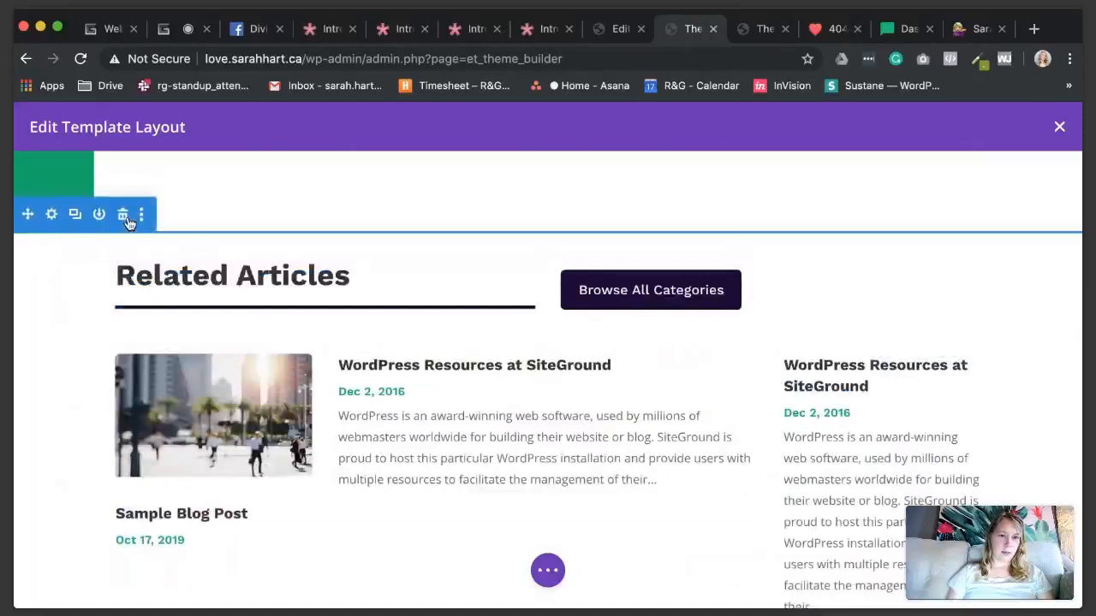
# Step: Examine the remaining Related Articles and Comments sections, return to the post title header and expand the builder's page options
pyautogui.scroll(-5, 208, 355)
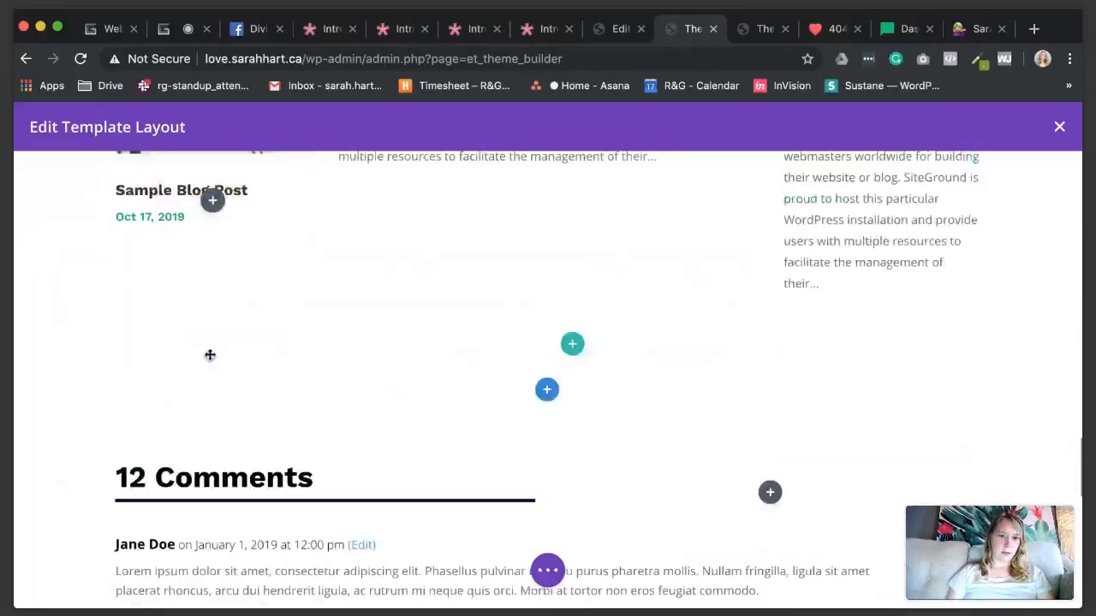
pyautogui.scroll(-2, 210, 354)
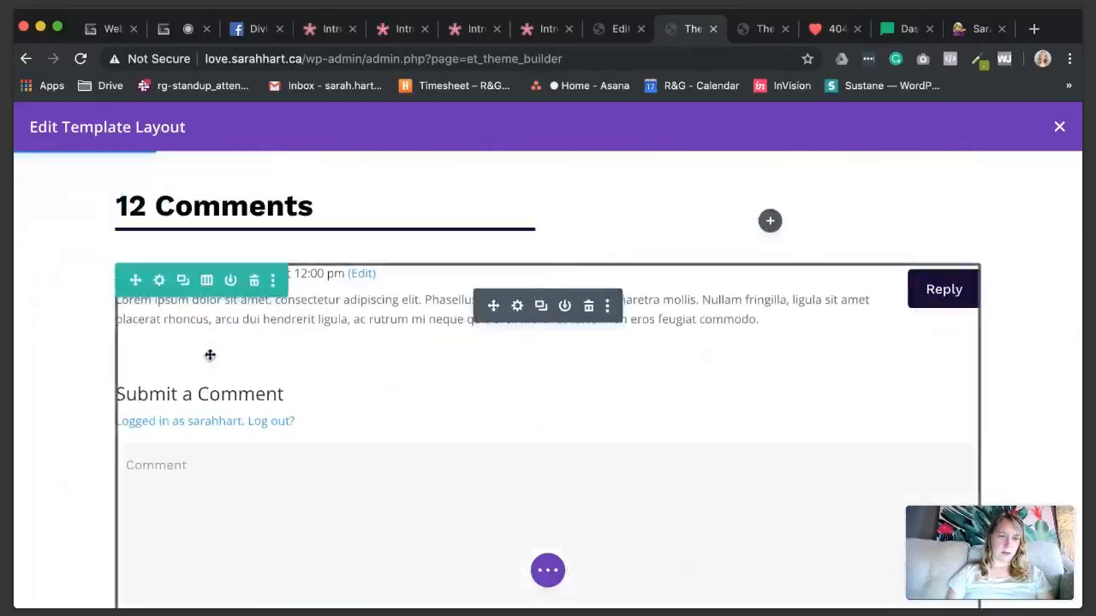
pyautogui.scroll(1, 209, 355)
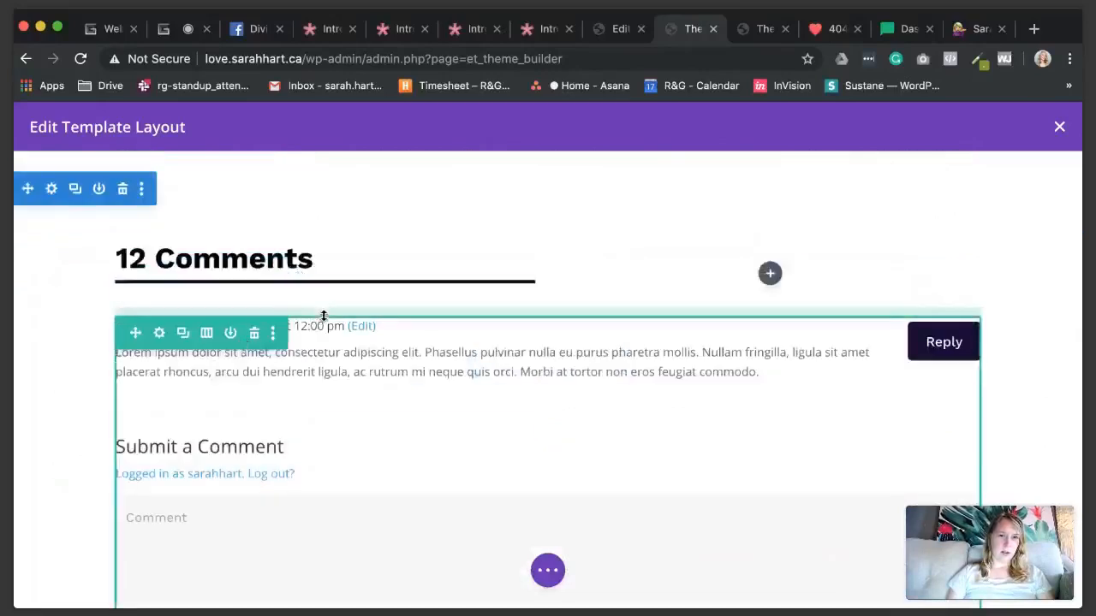
pyautogui.scroll(1, 323, 316)
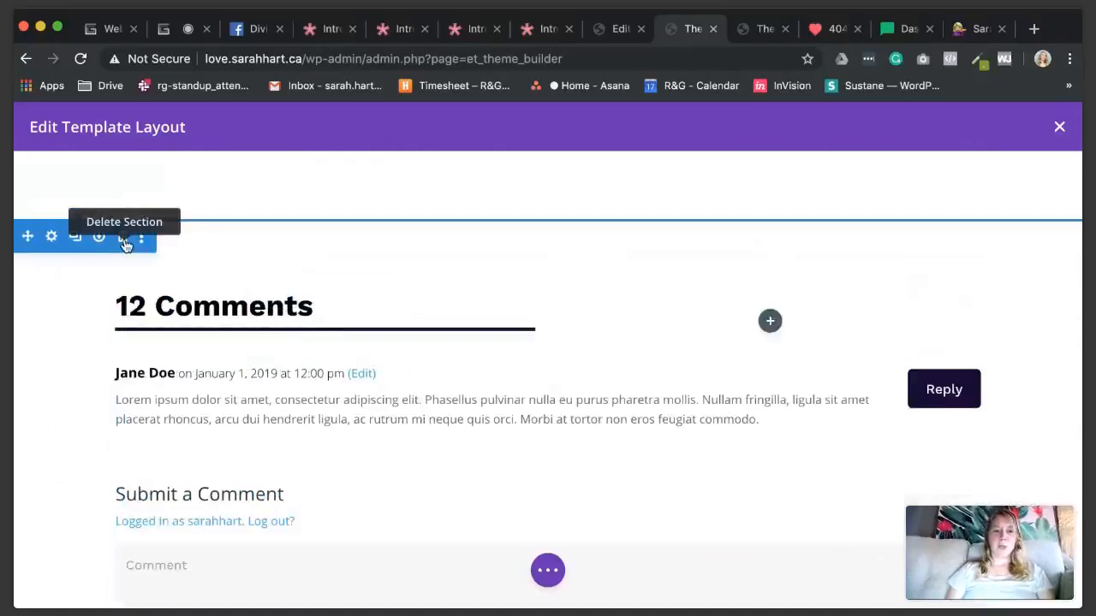
pyautogui.scroll(7, 365, 332)
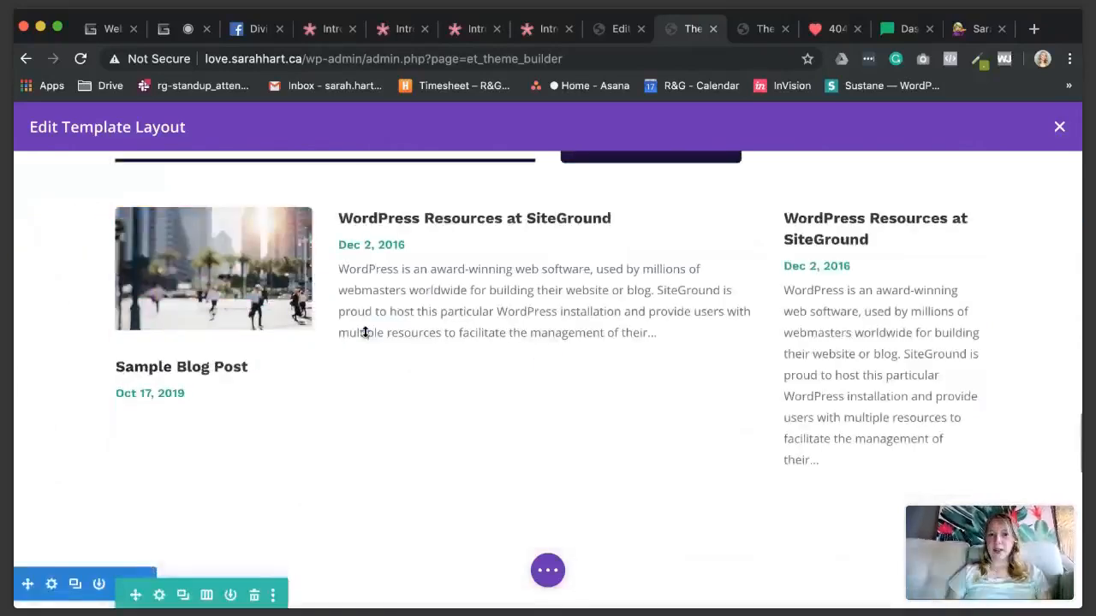
pyautogui.scroll(10, 364, 332)
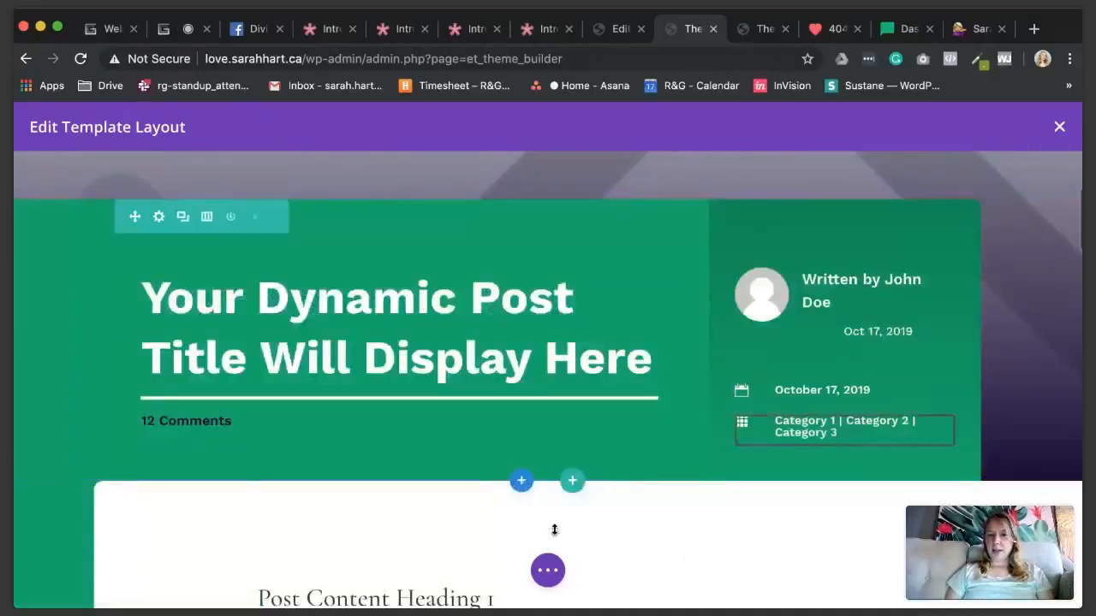
pyautogui.click(548, 570)
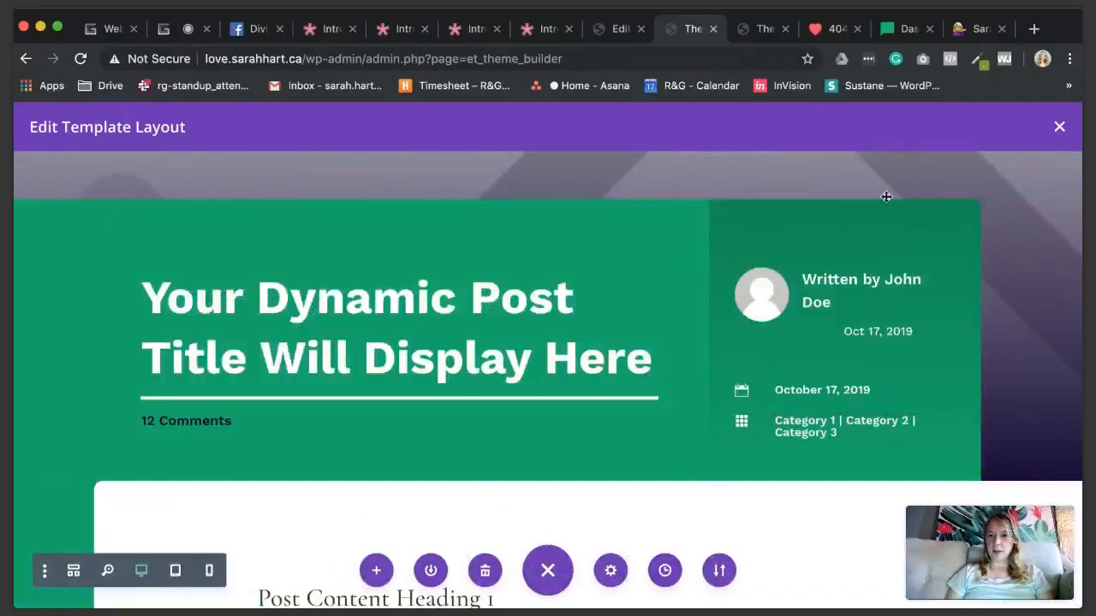
# Step: Switch to the Sample Blog Post's editor and open the live post through its permalink
pyautogui.click(766, 37)
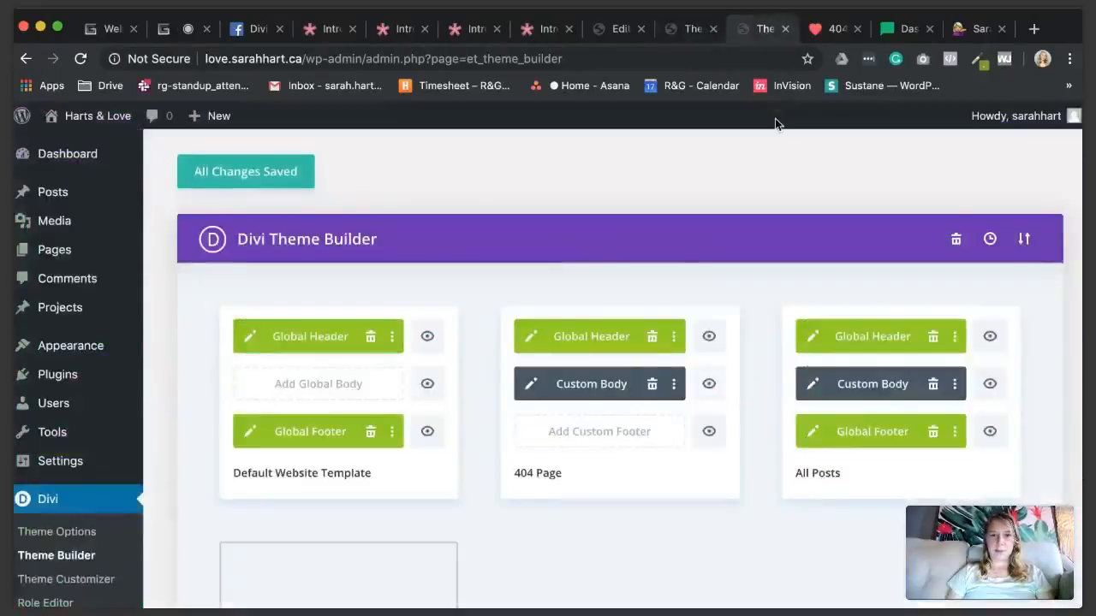
pyautogui.click(625, 37)
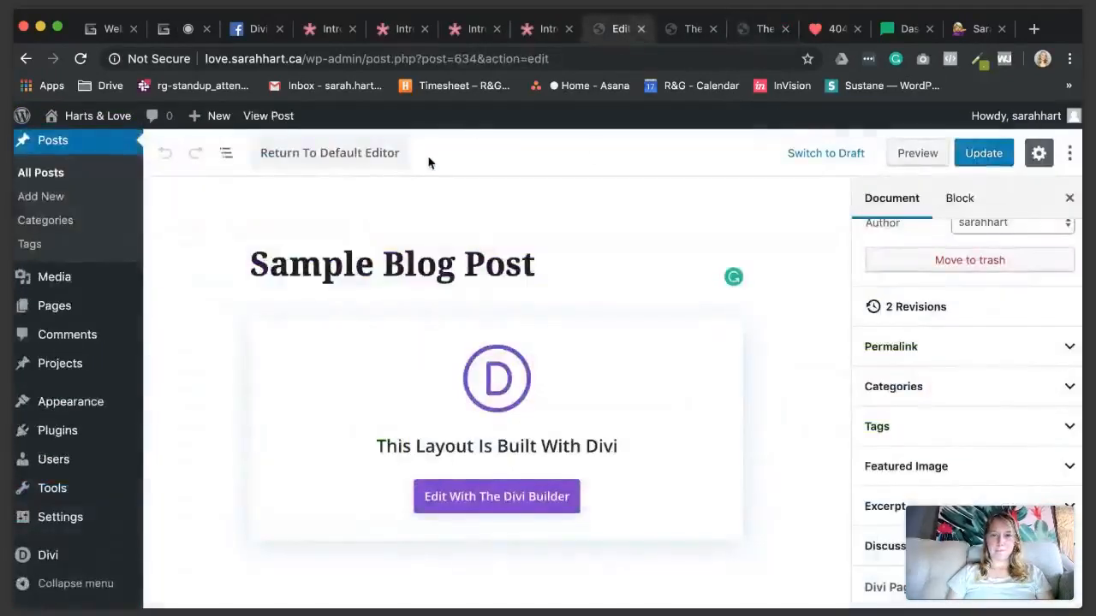
pyautogui.click(419, 250)
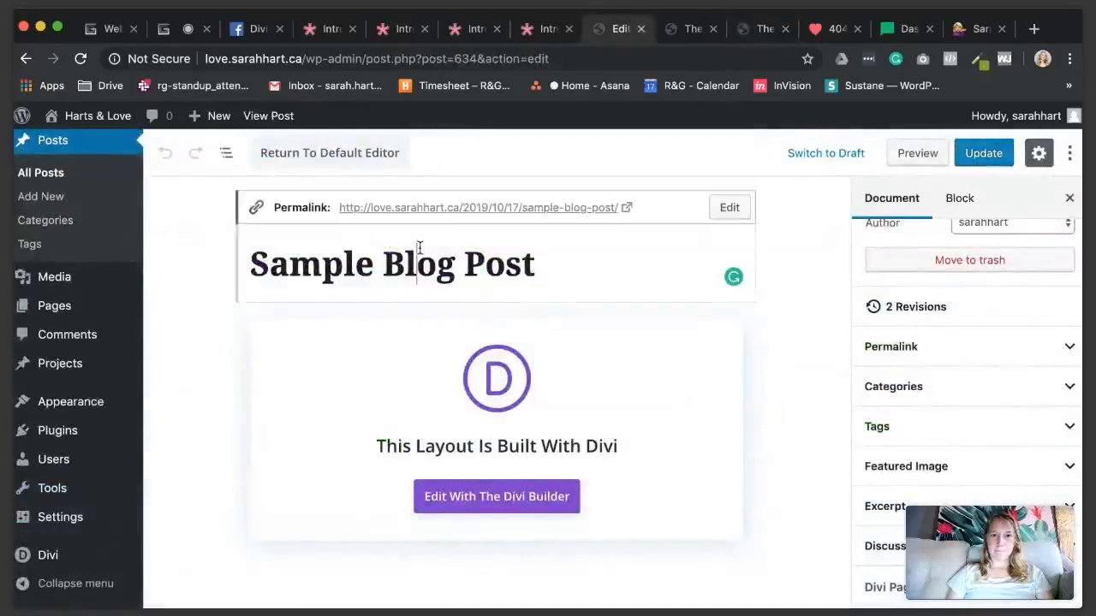
pyautogui.click(592, 209)
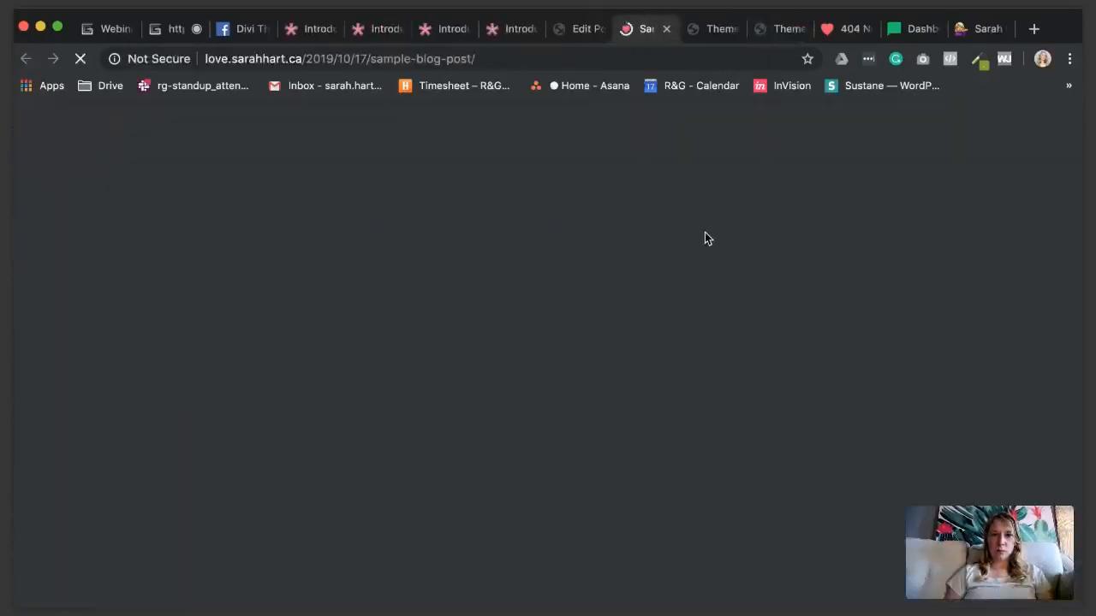
# Step: Look through the live Sample Blog Post from its title header to the comments and back to the site header
pyautogui.scroll(-10, 705, 238)
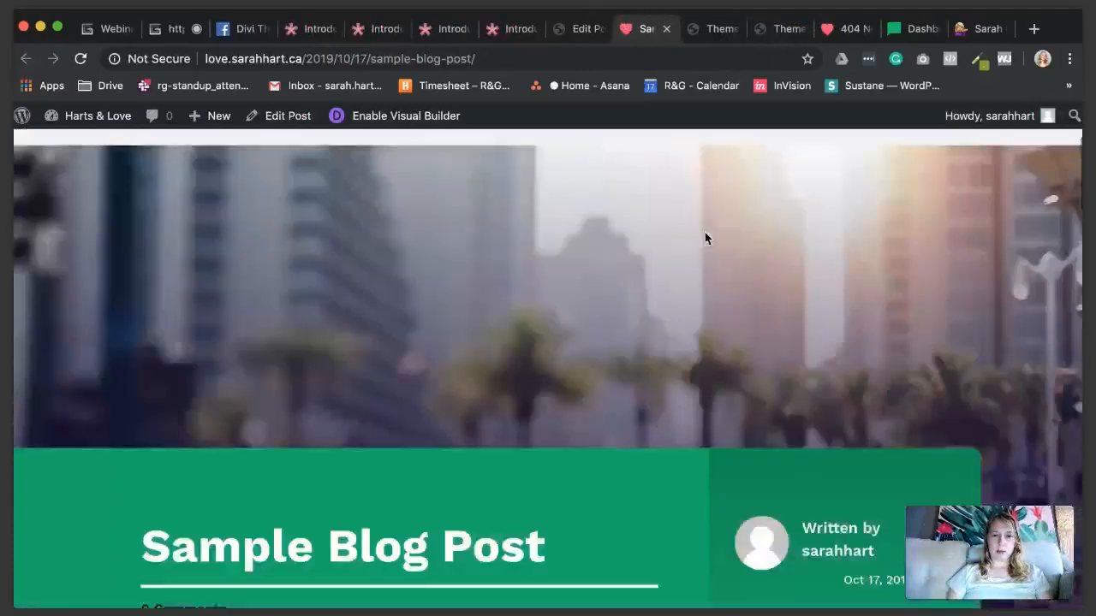
pyautogui.scroll(-5, 615, 218)
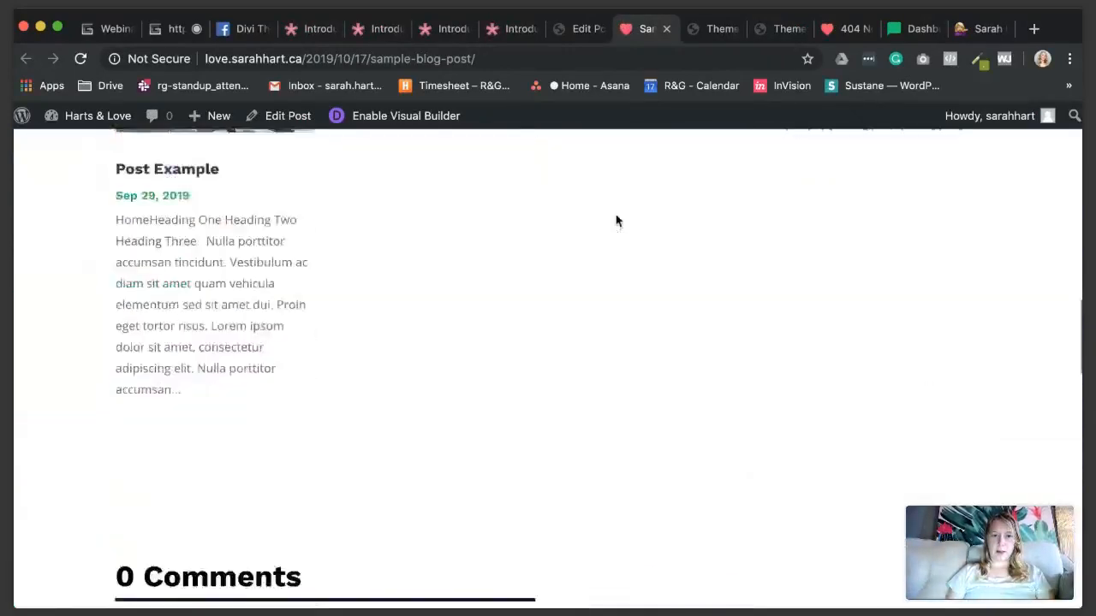
pyautogui.scroll(15, 609, 214)
pyautogui.scroll(3, 473, 237)
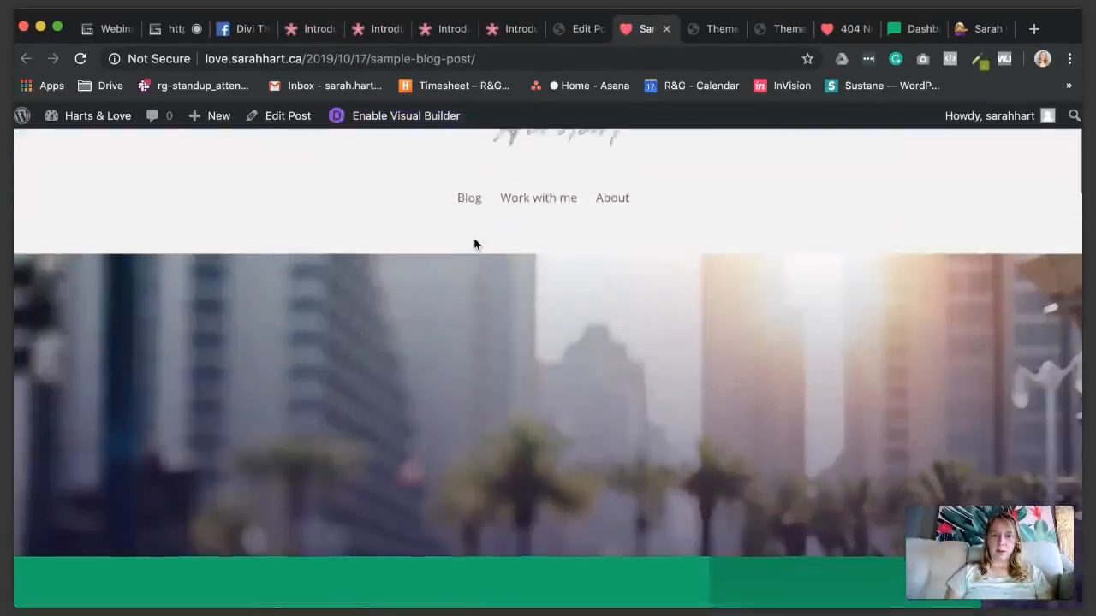
# Step: Enable the Visual Builder on the Sample Blog Post and start building its content area from scratch
pyautogui.click(420, 121)
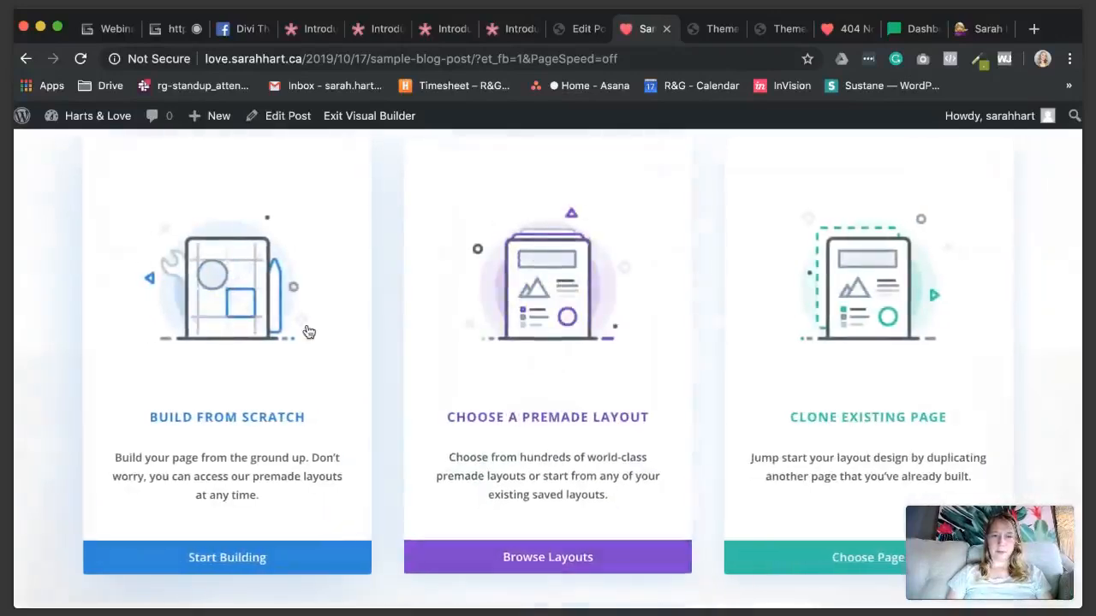
pyautogui.click(309, 333)
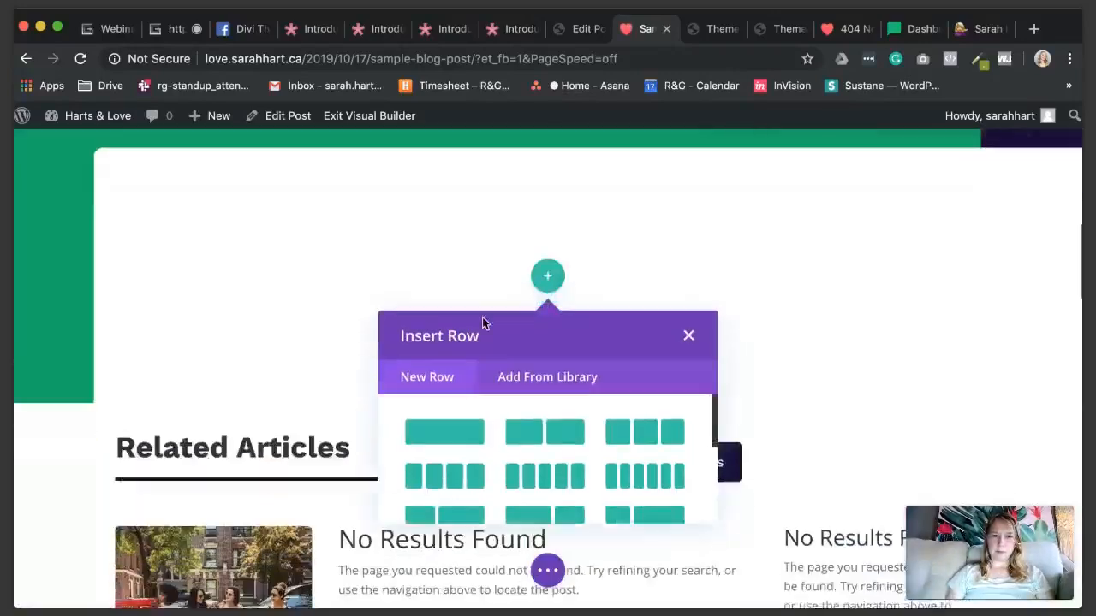
pyautogui.scroll(2, 362, 232)
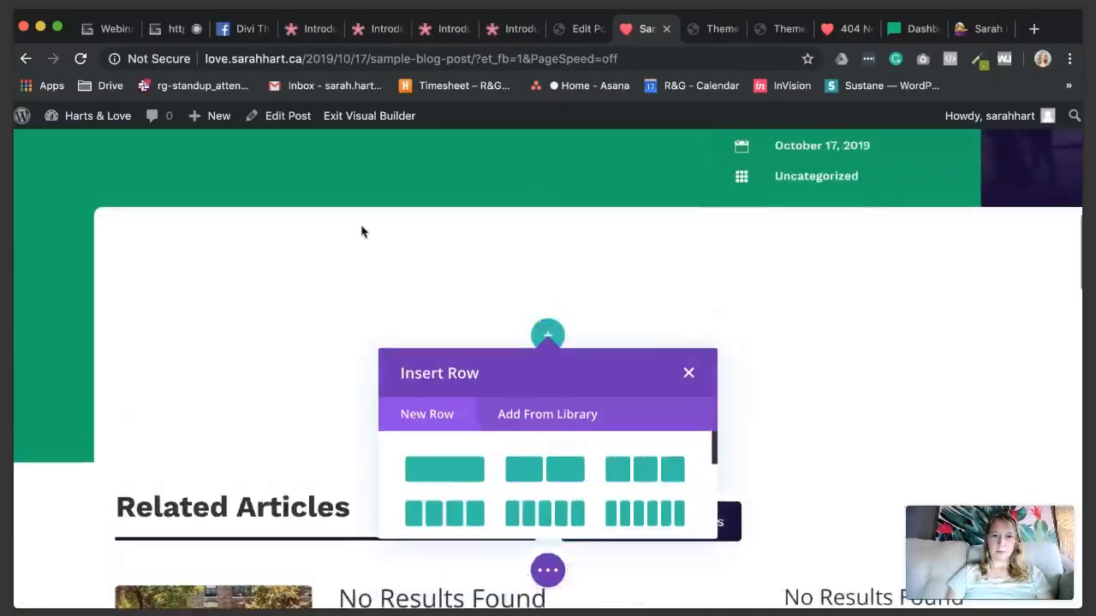
pyautogui.scroll(-1, 362, 231)
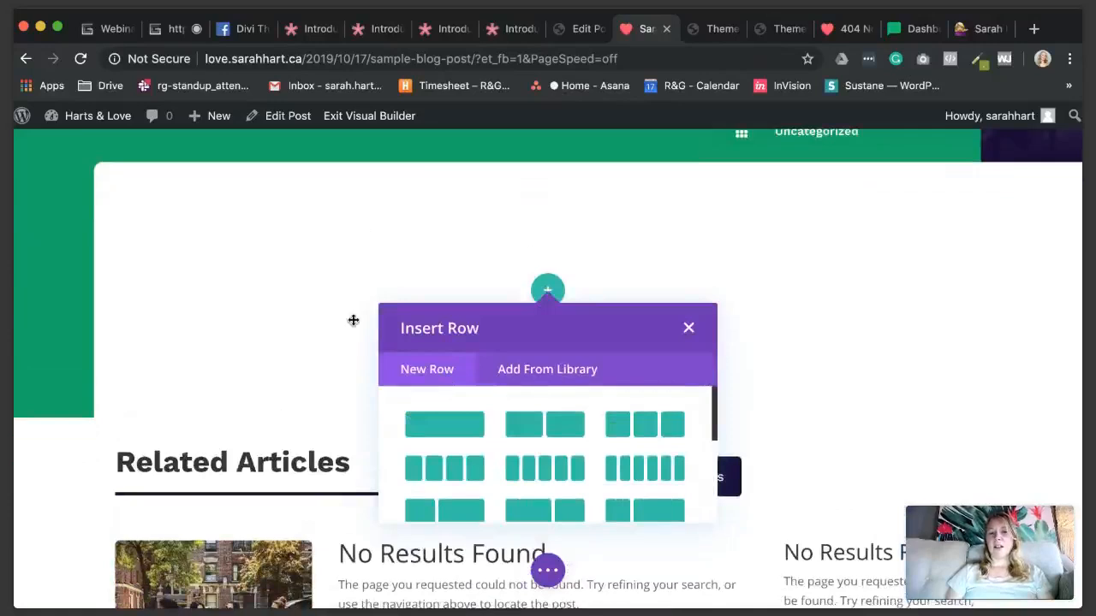
pyautogui.scroll(-1, 353, 320)
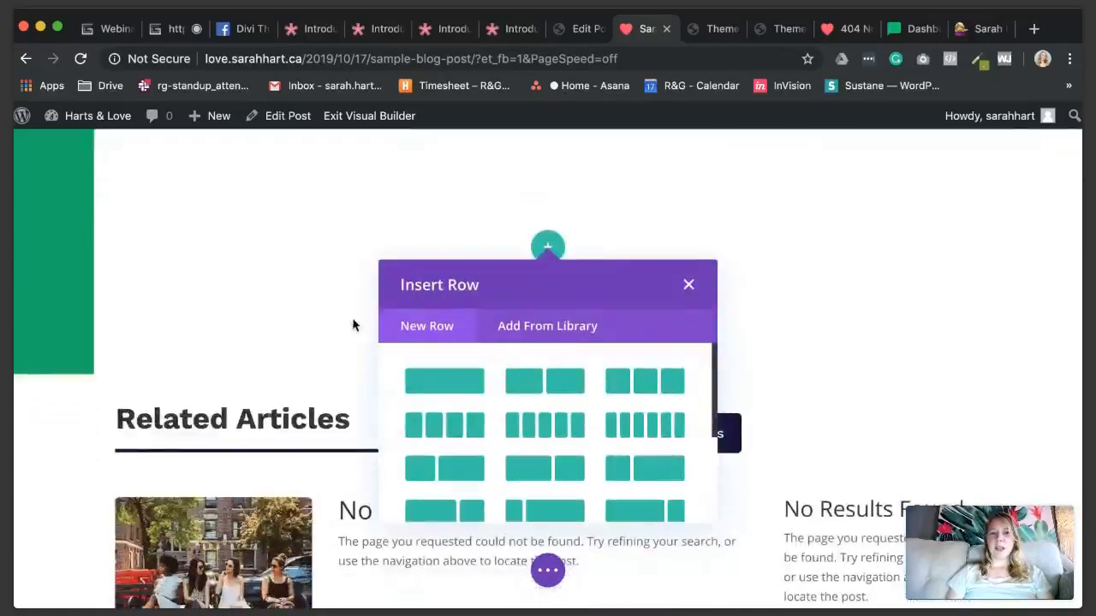
pyautogui.scroll(4, 360, 377)
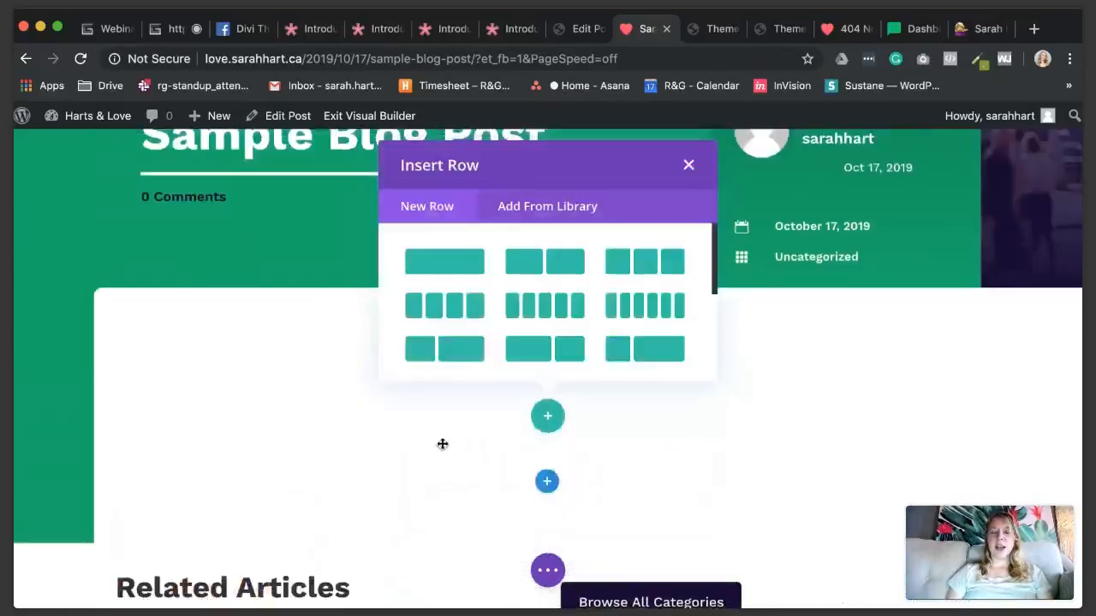
pyautogui.scroll(-1, 531, 325)
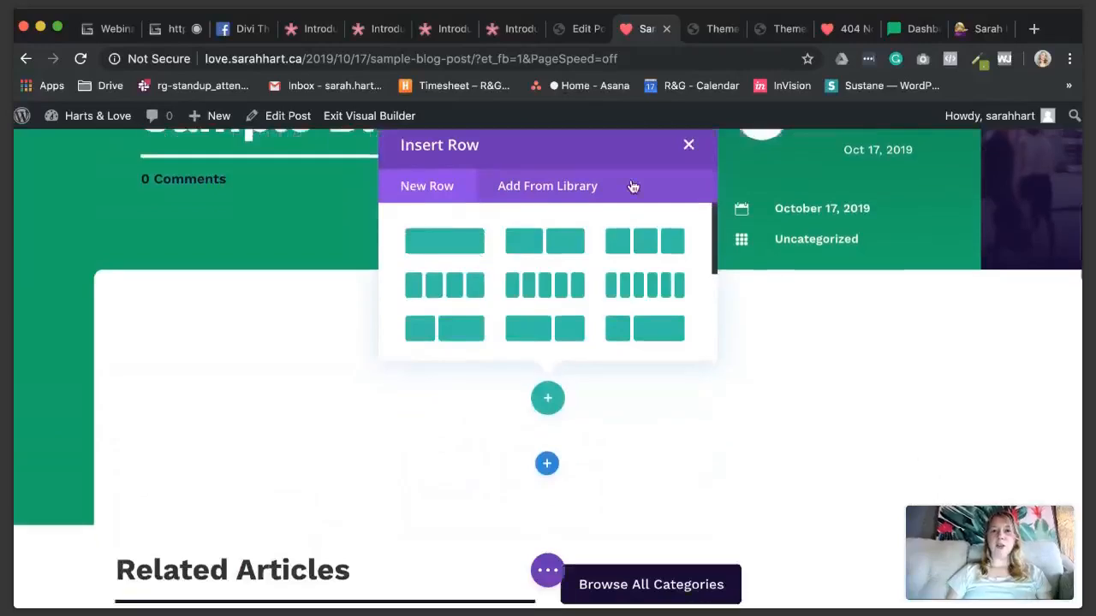
# Step: Open the All Posts template's custom body in the Theme Builder and examine its Post Content area
pyautogui.click(711, 31)
pyautogui.click(589, 31)
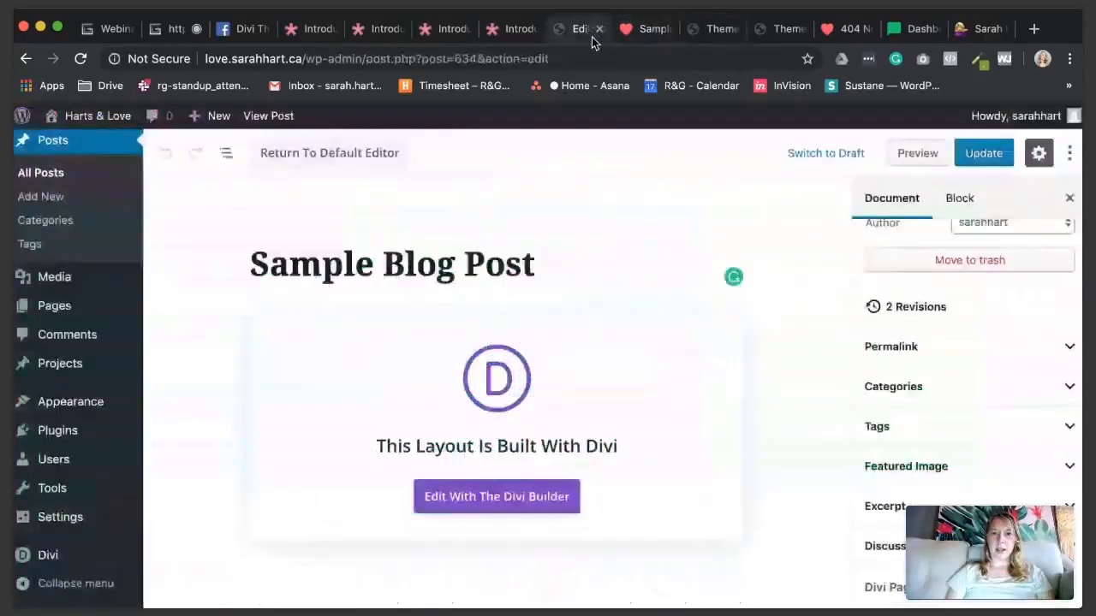
pyautogui.click(776, 31)
pyautogui.scroll(-2, 785, 272)
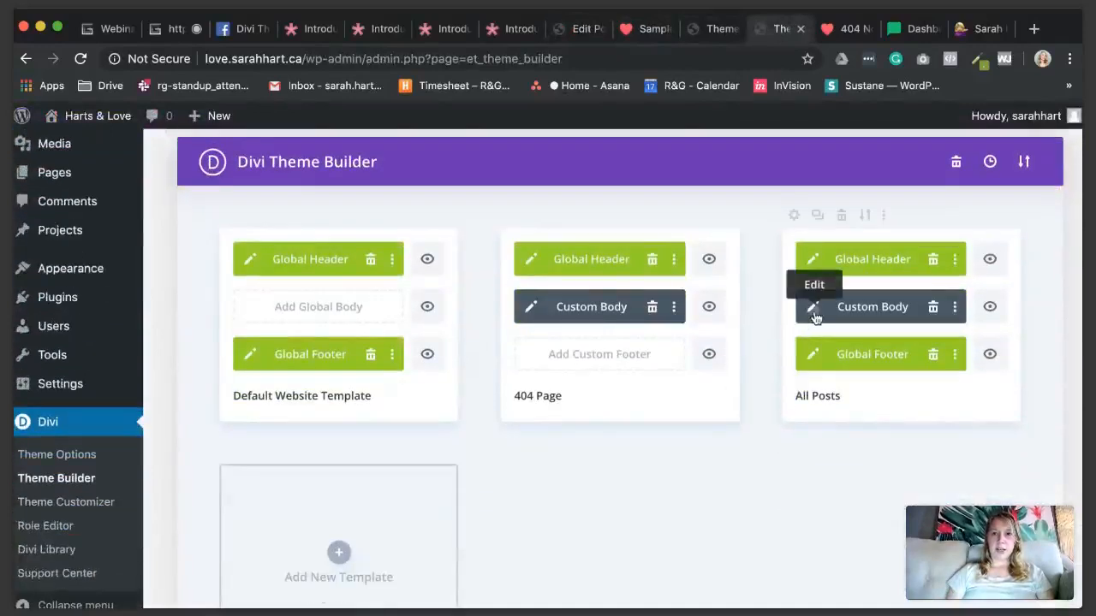
pyautogui.click(813, 308)
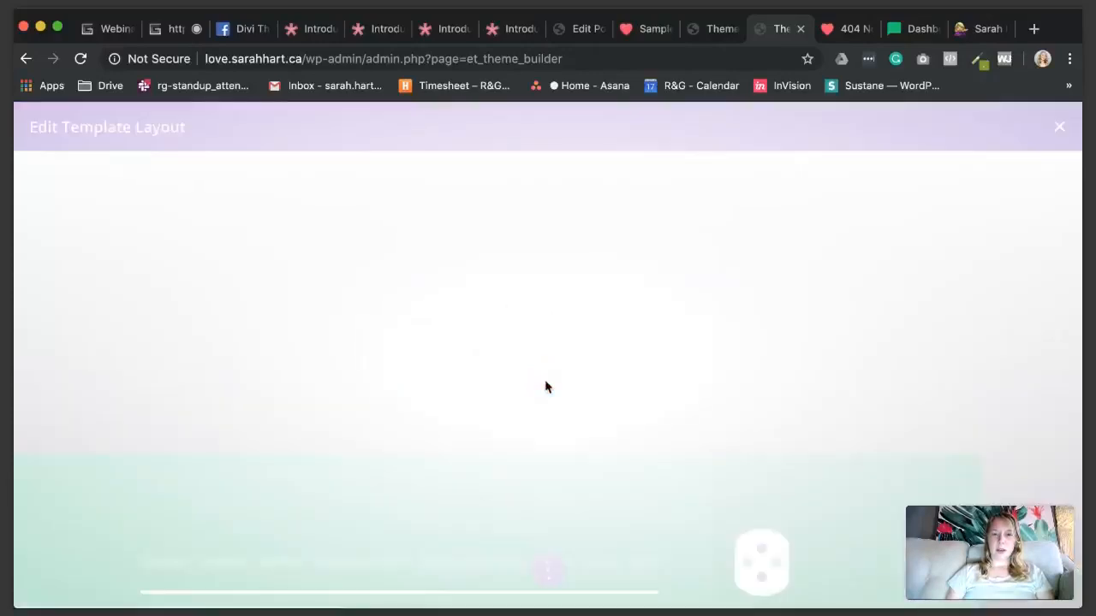
pyautogui.click(504, 441)
pyautogui.scroll(-6, 634, 261)
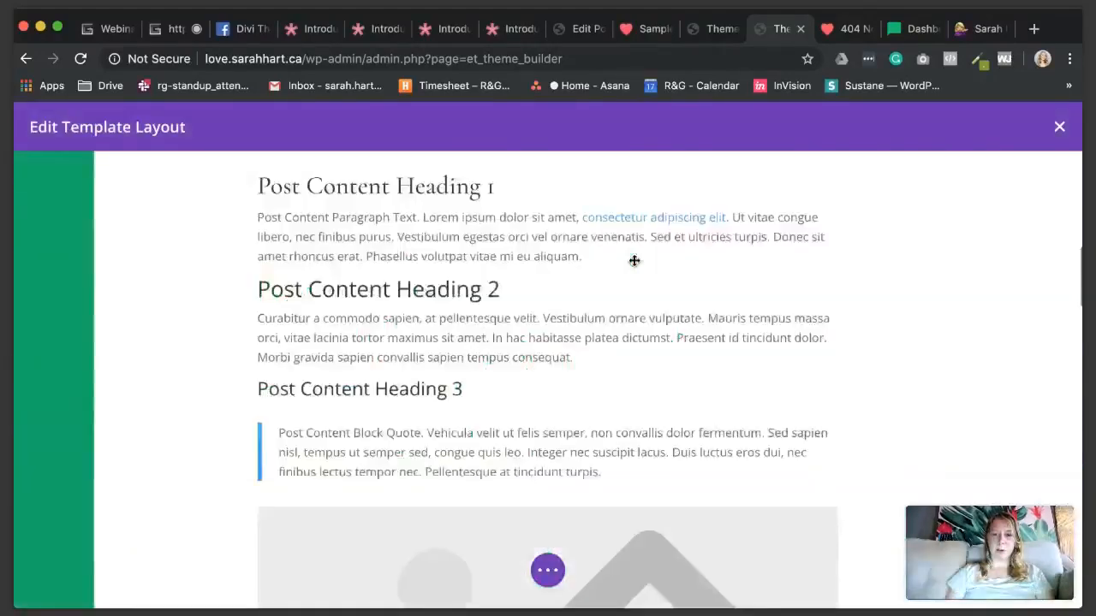
pyautogui.scroll(2, 619, 255)
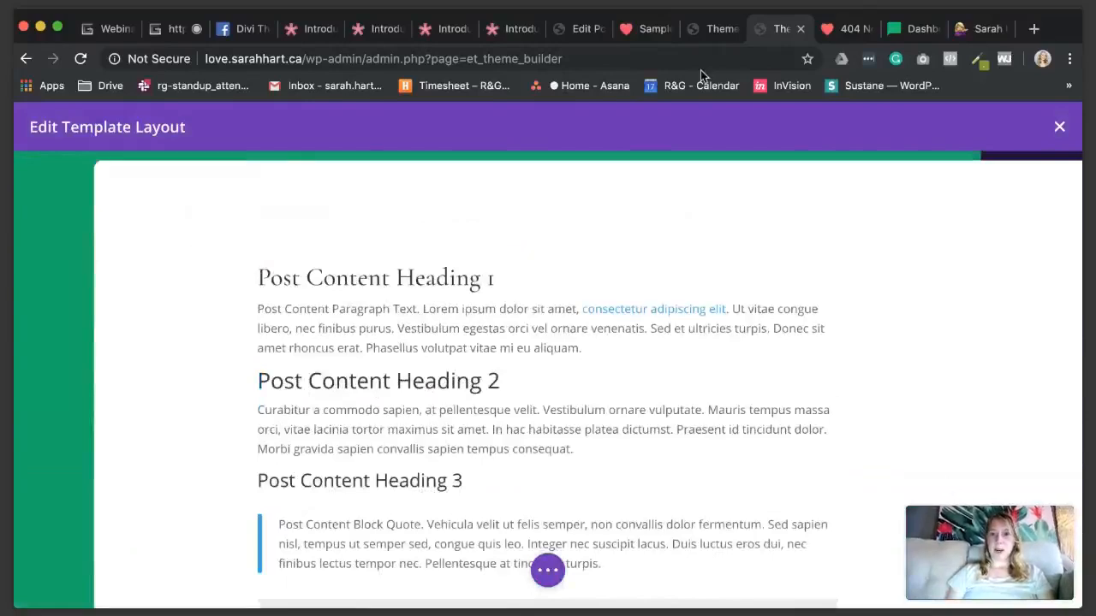
# Step: Check the template layout in the duplicate Theme Builder tab and close that tab
pyautogui.click(699, 33)
pyautogui.scroll(-5, 572, 368)
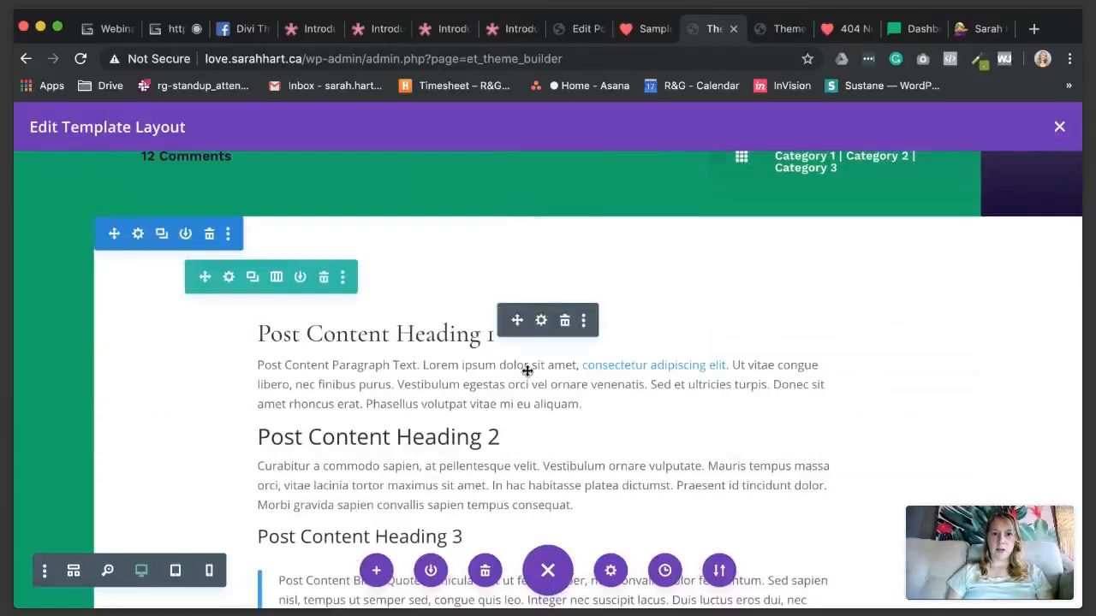
pyautogui.scroll(5, 527, 370)
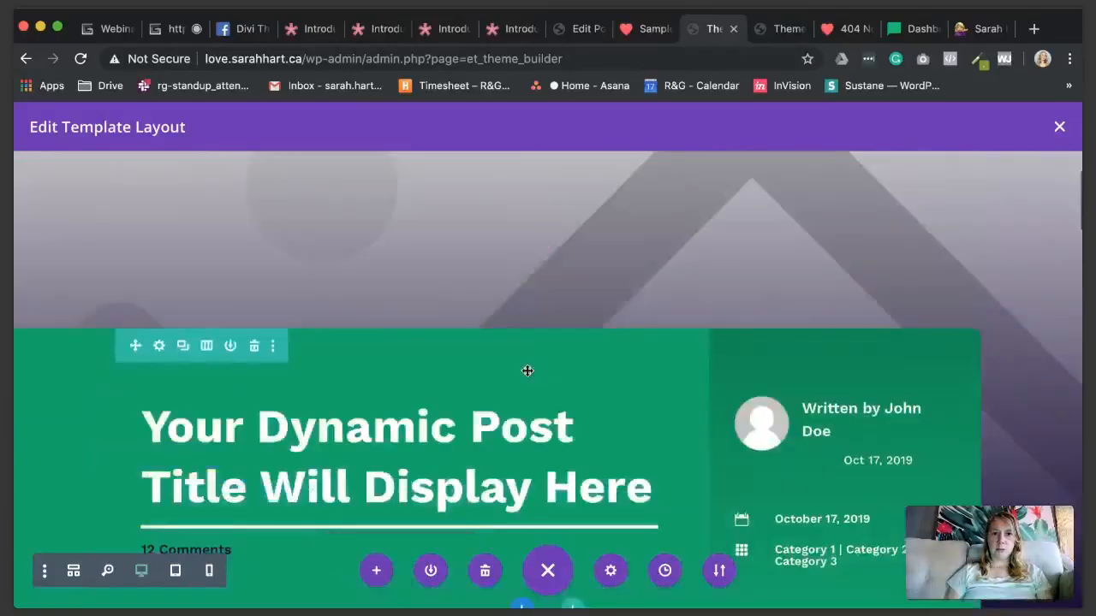
pyautogui.click(733, 28)
# Step: Return to the Sample Blog Post's Visual Builder and dismiss the Insert Row dialog
pyautogui.click(614, 29)
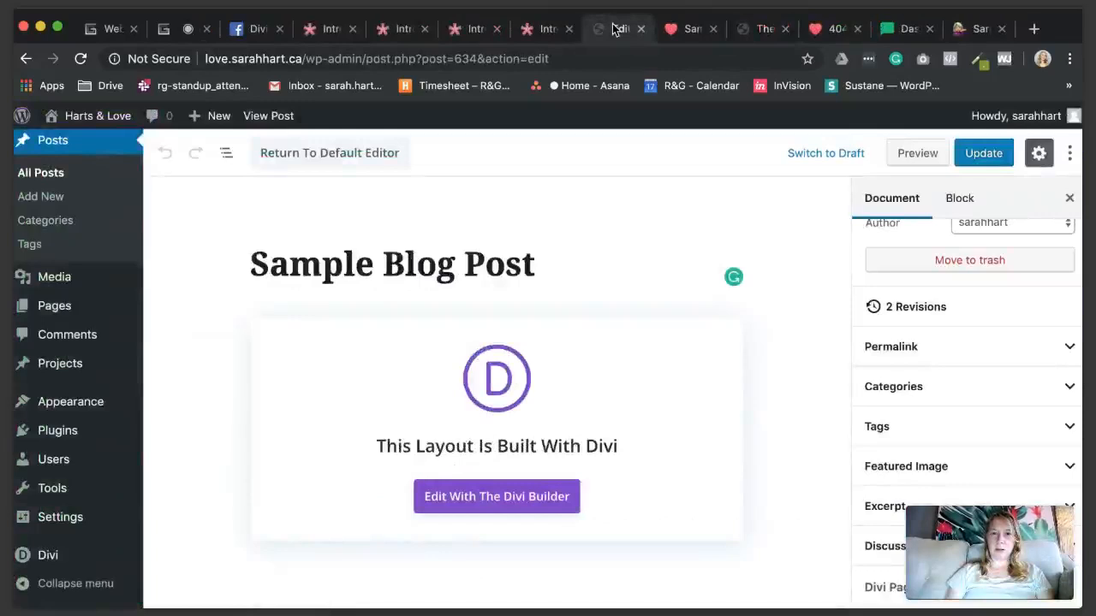
pyautogui.click(694, 31)
pyautogui.scroll(-2, 557, 411)
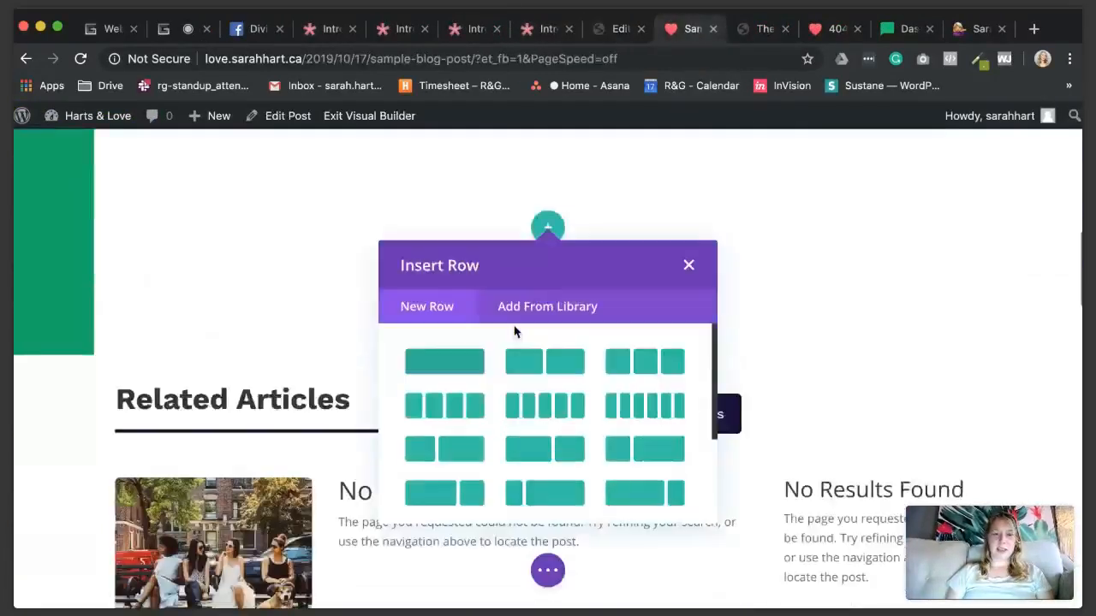
pyautogui.scroll(4, 670, 224)
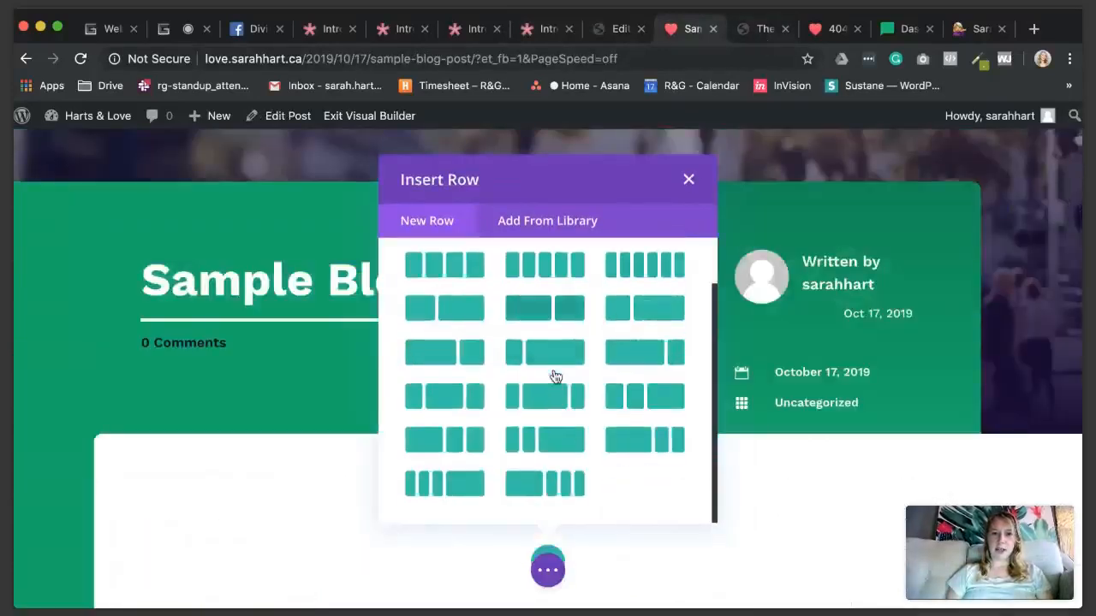
pyautogui.click(689, 179)
pyautogui.scroll(-2, 663, 280)
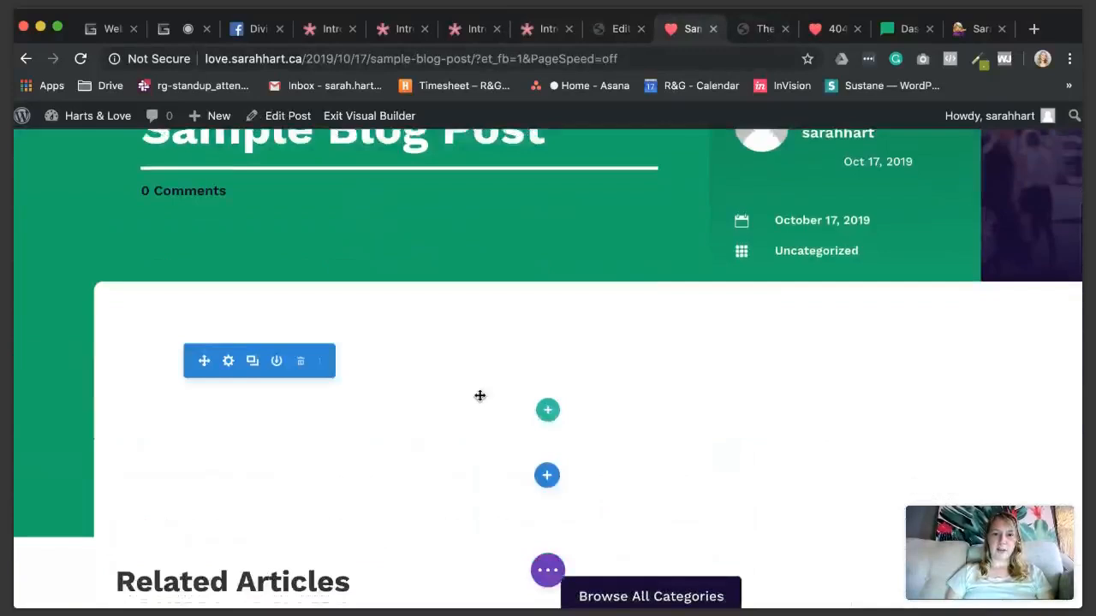
# Step: Examine the template sections below the post's editable area: Related Articles, Comments and the "Take the personal style quiz" footer
pyautogui.scroll(-4, 481, 395)
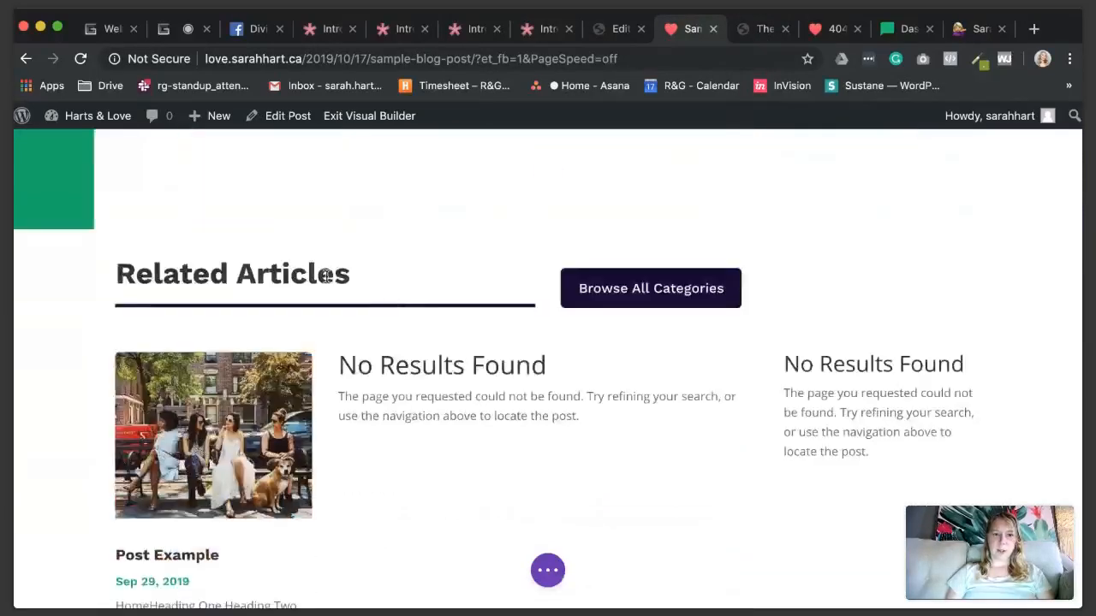
pyautogui.scroll(-5, 481, 309)
pyautogui.scroll(4, 383, 408)
pyautogui.scroll(-8, 383, 414)
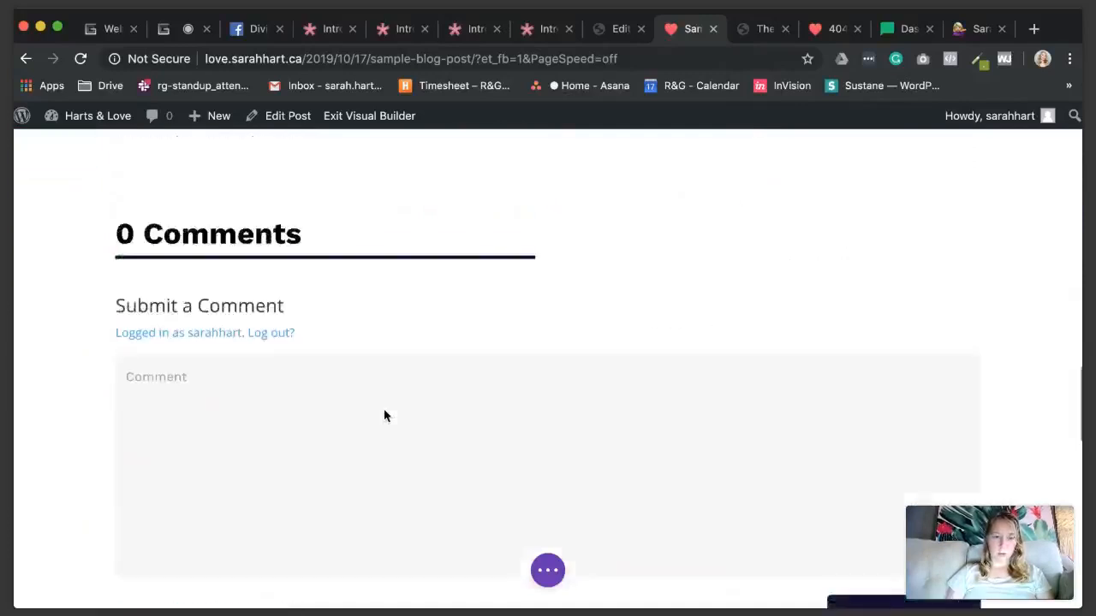
pyautogui.scroll(-6, 384, 409)
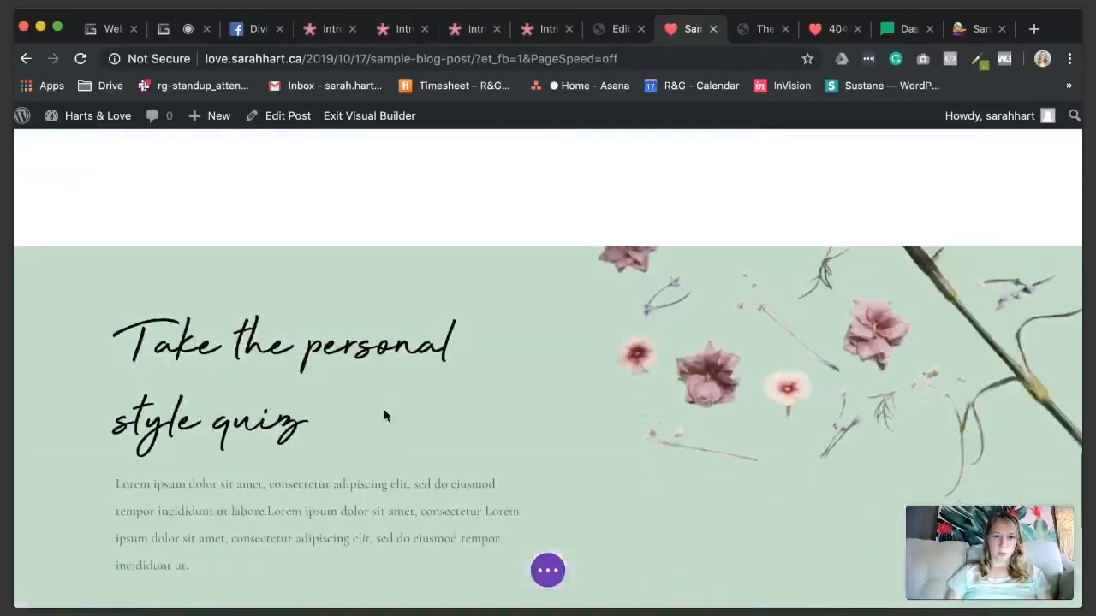
pyautogui.scroll(-6, 383, 409)
pyautogui.scroll(20, 384, 409)
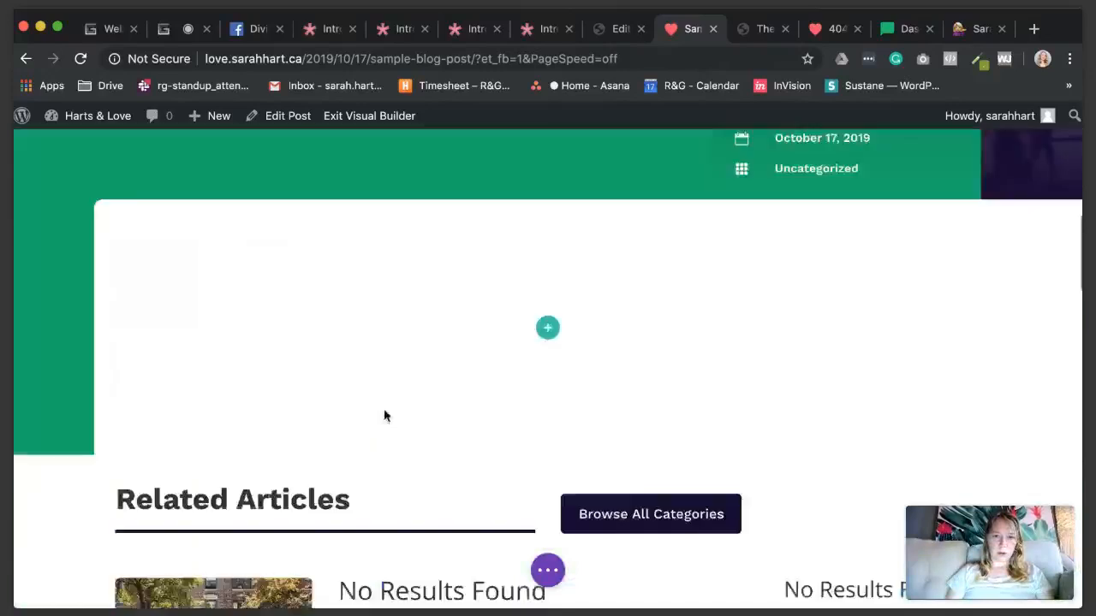
pyautogui.scroll(-10, 614, 384)
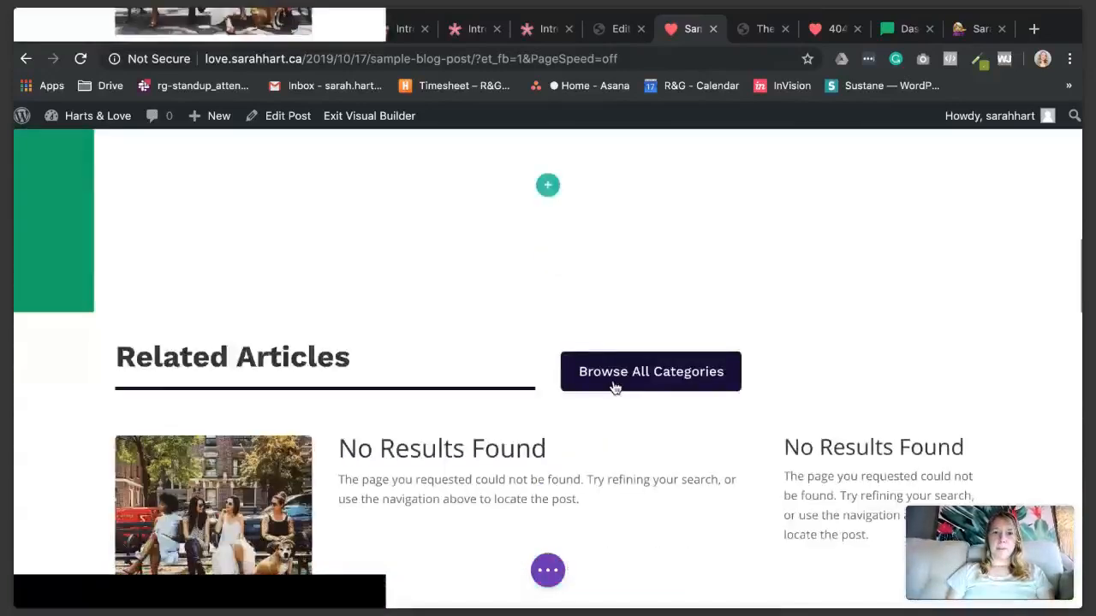
# Step: View the row layouts offered for the post's content area and dismiss them without inserting a row
pyautogui.scroll(5, 626, 279)
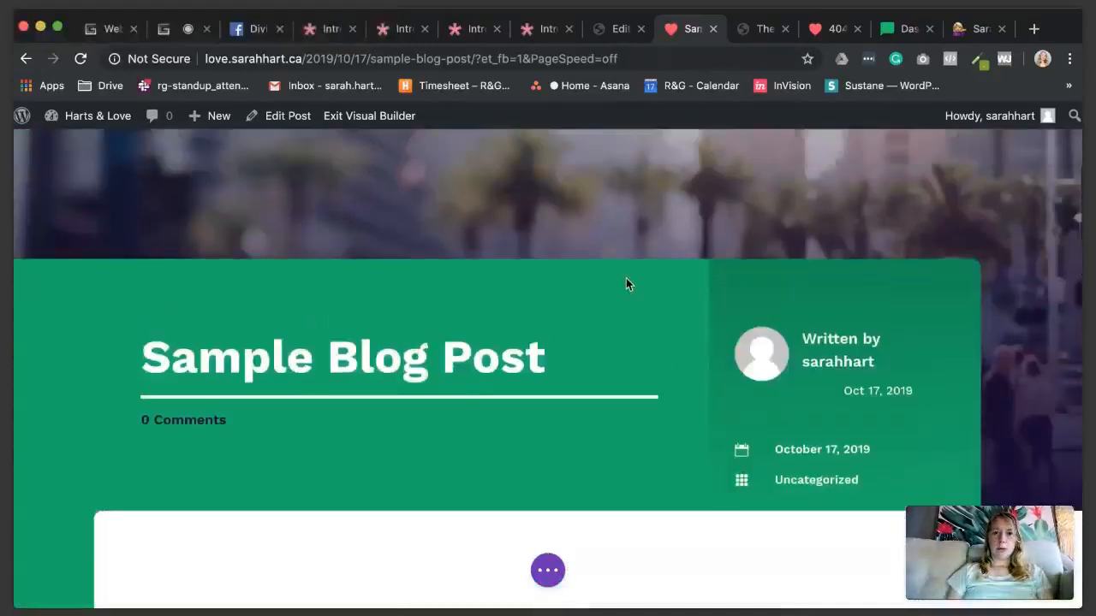
pyautogui.scroll(-4, 626, 279)
pyautogui.scroll(1, 626, 279)
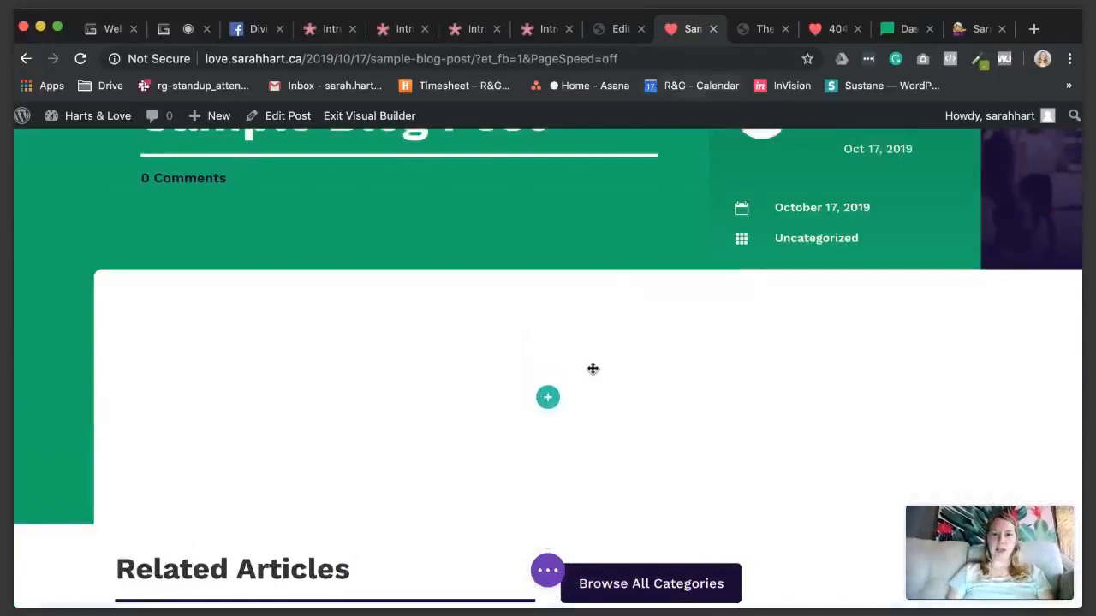
pyautogui.click(548, 396)
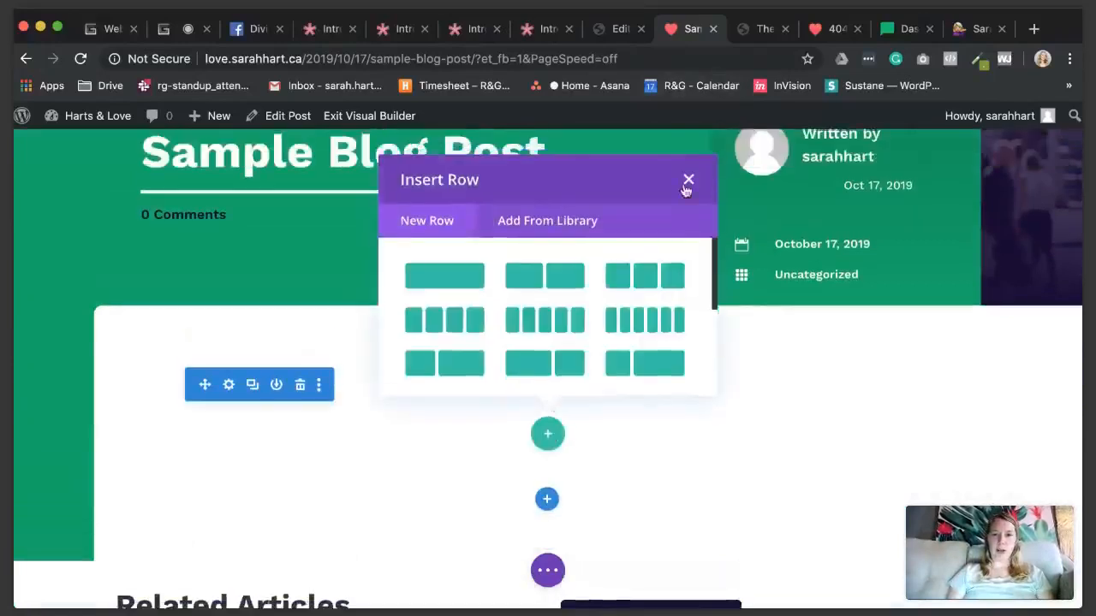
pyautogui.click(687, 182)
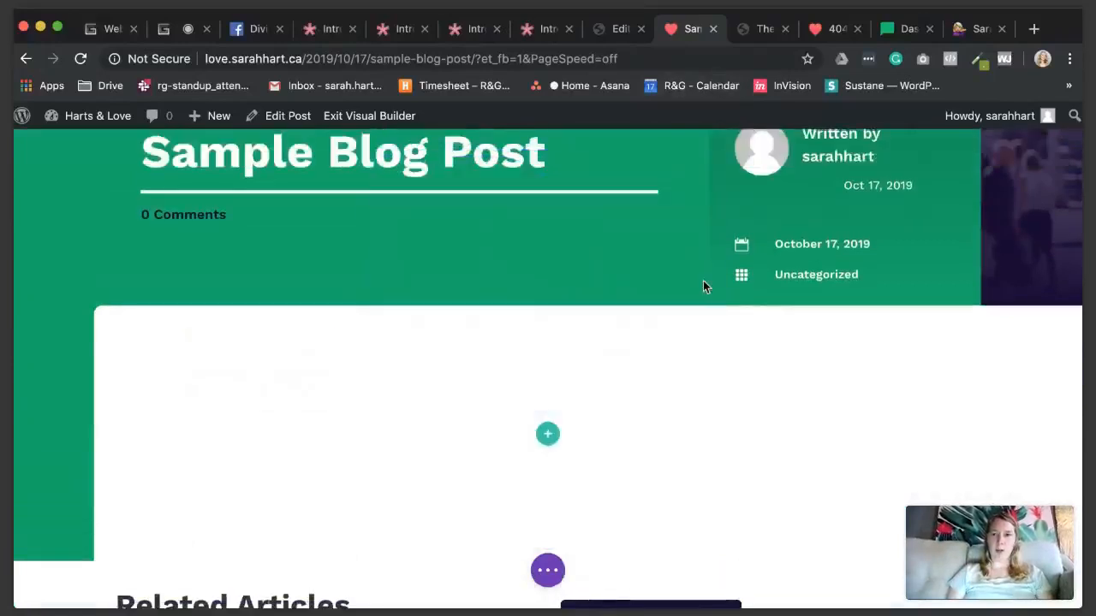
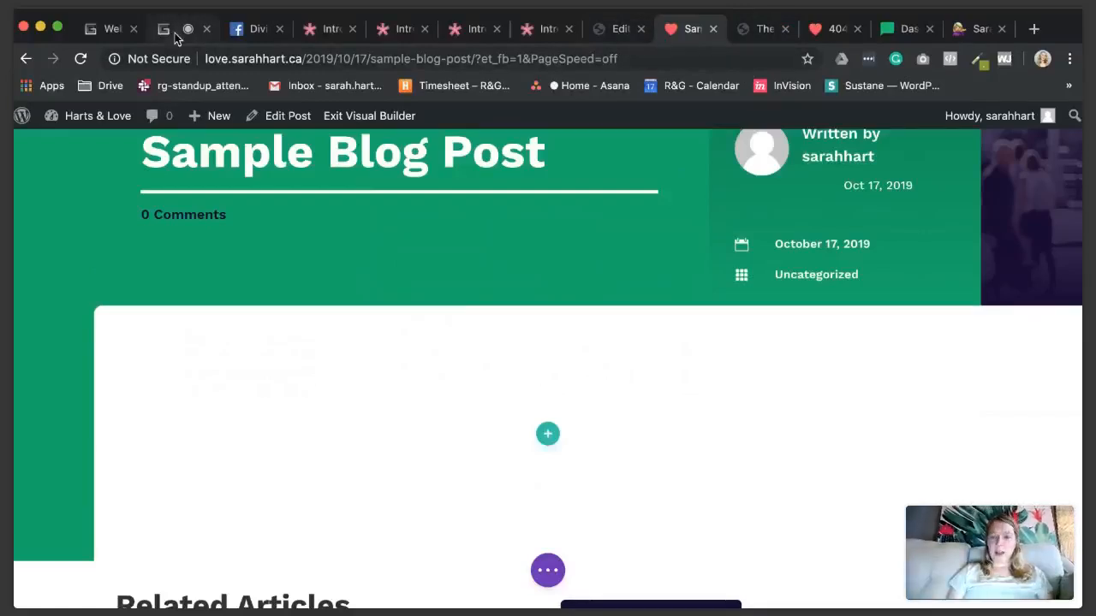
# Step: Check the header at the top of the Sample Blog Post in the Visual Builder
pyautogui.click(756, 31)
pyautogui.click(620, 31)
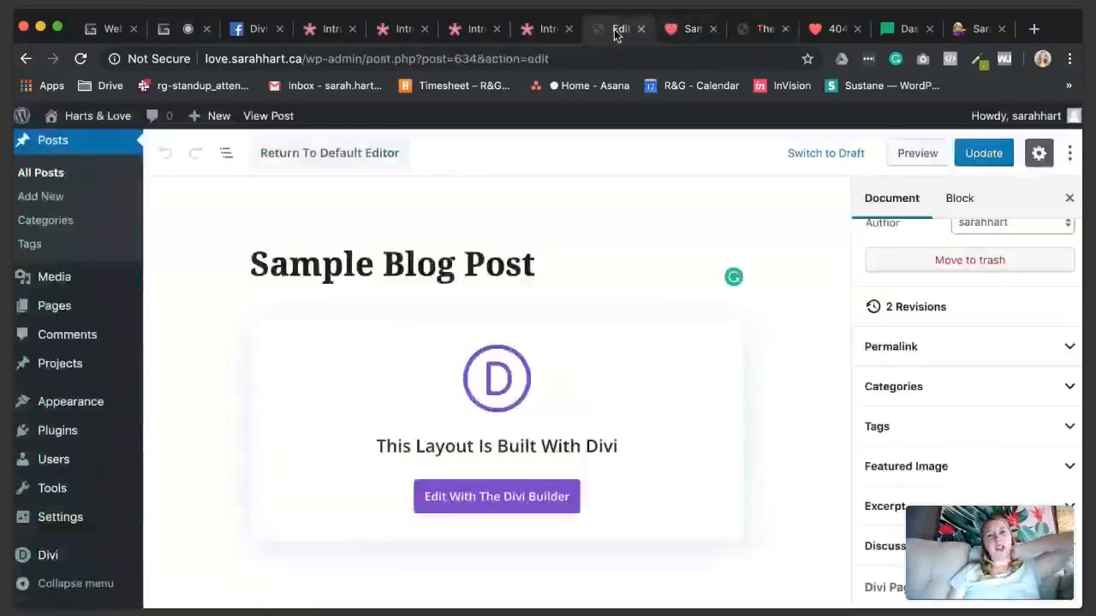
pyautogui.click(673, 35)
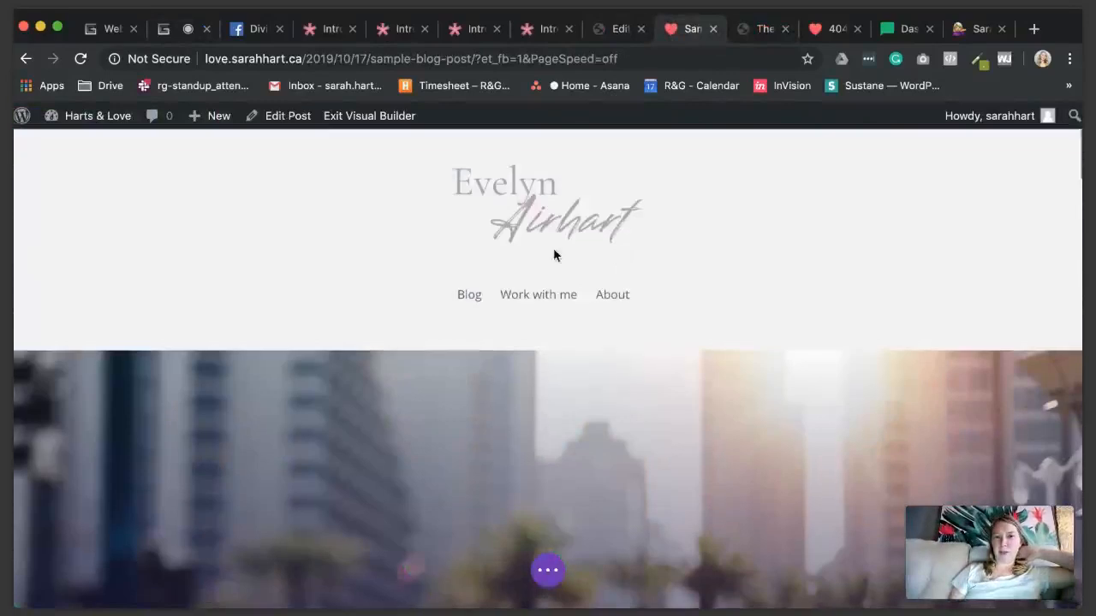
# Step: Enable the Fixed Navigation Bar in Divi's Theme Options and save the changes
pyautogui.click(620, 28)
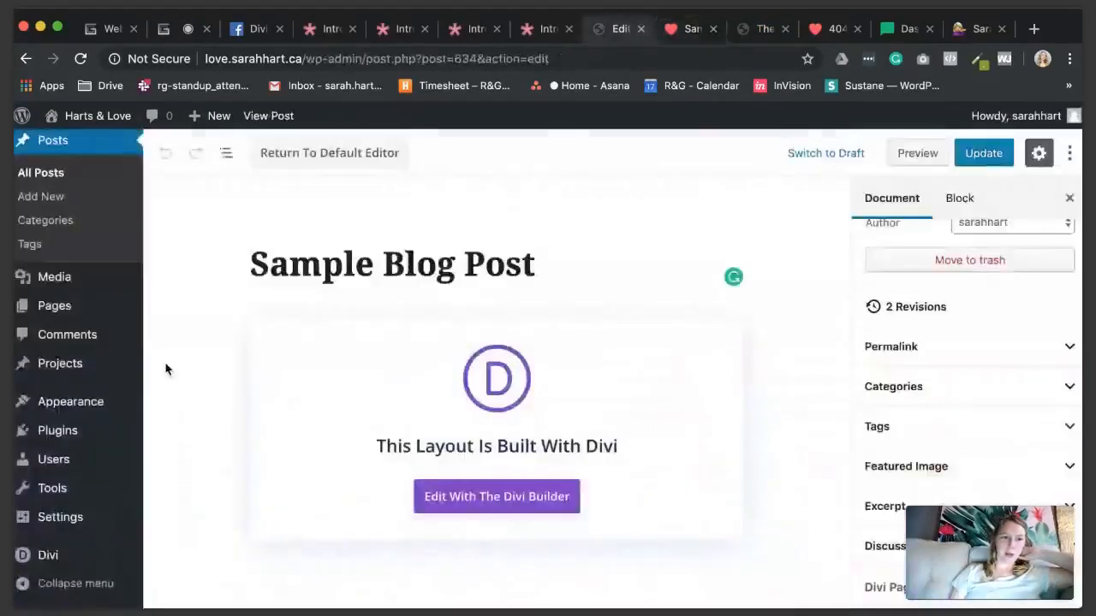
pyautogui.moveTo(63, 561)
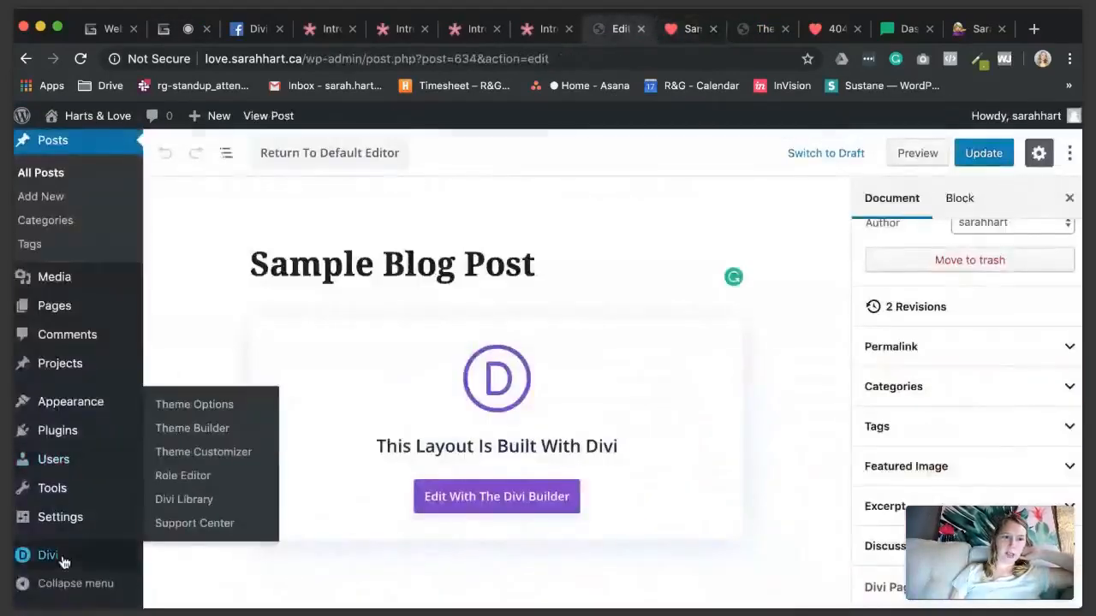
pyautogui.click(206, 412)
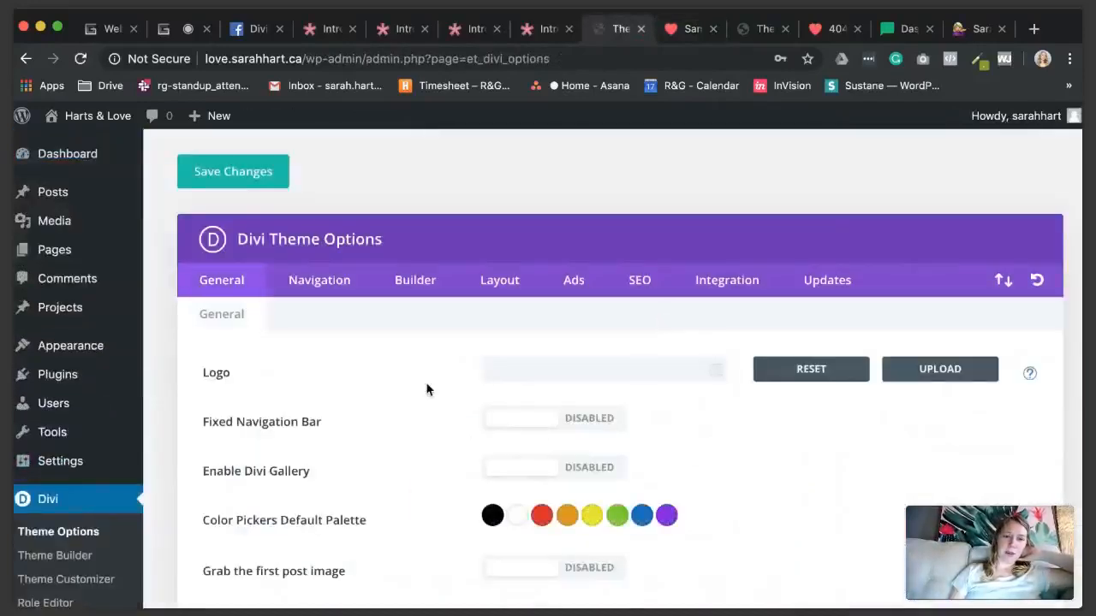
pyautogui.scroll(-1, 428, 387)
pyautogui.click(553, 399)
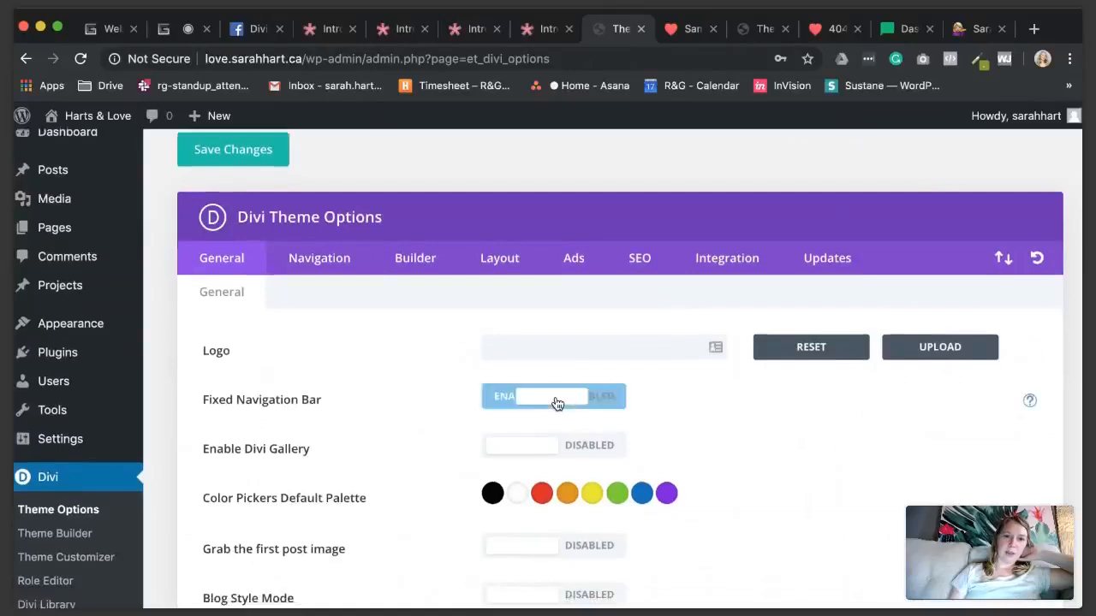
pyautogui.scroll(-20, 818, 447)
pyautogui.click(245, 532)
# Step: Reload the Sample Blog Post and exit its Visual Builder
pyautogui.click(689, 28)
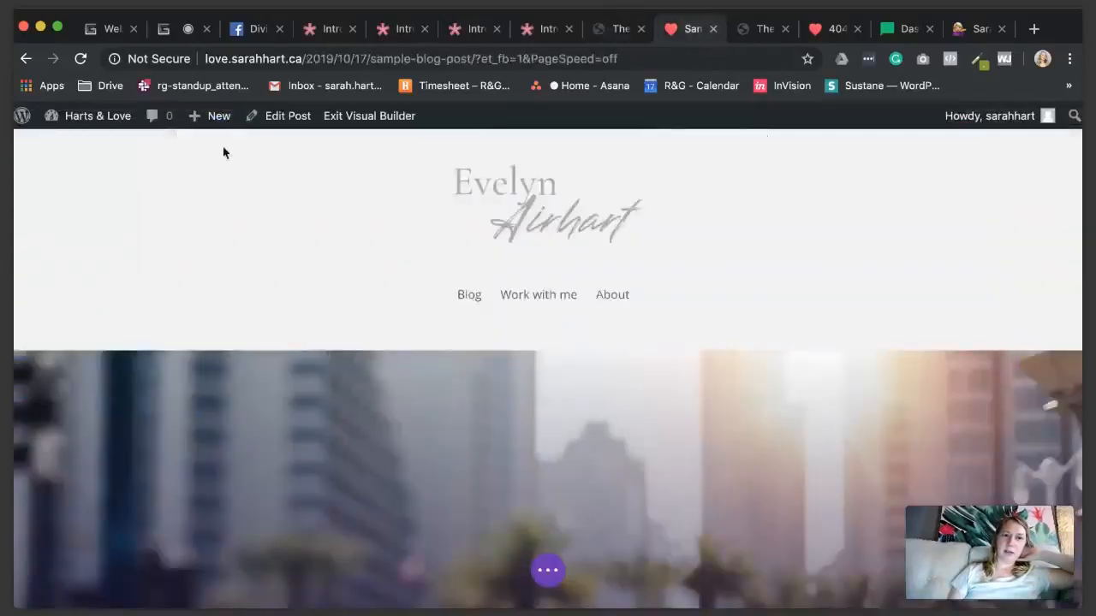
pyautogui.click(81, 62)
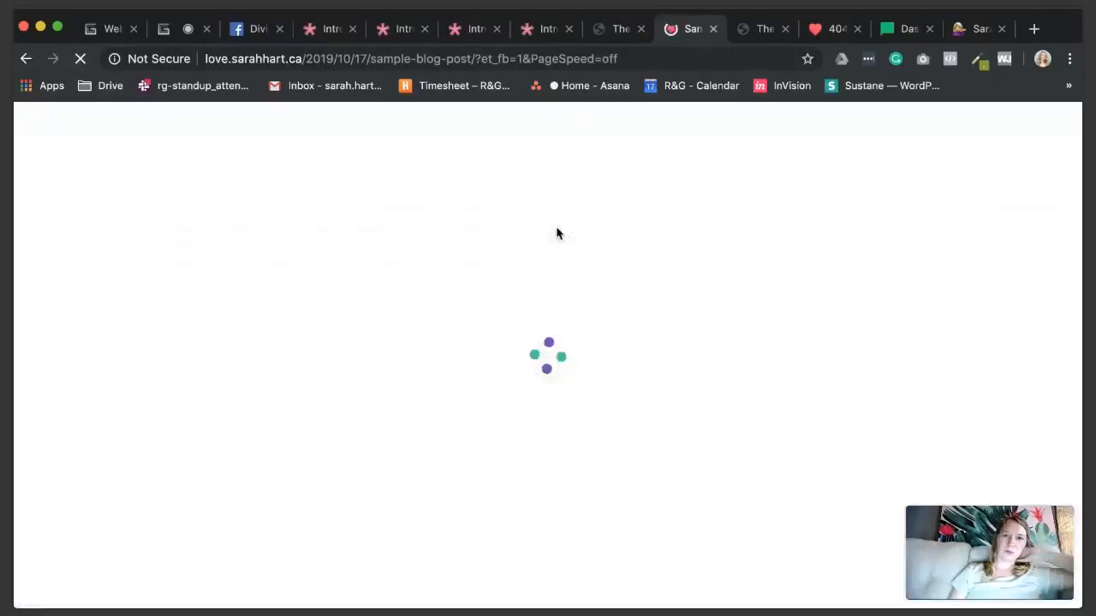
pyautogui.click(392, 119)
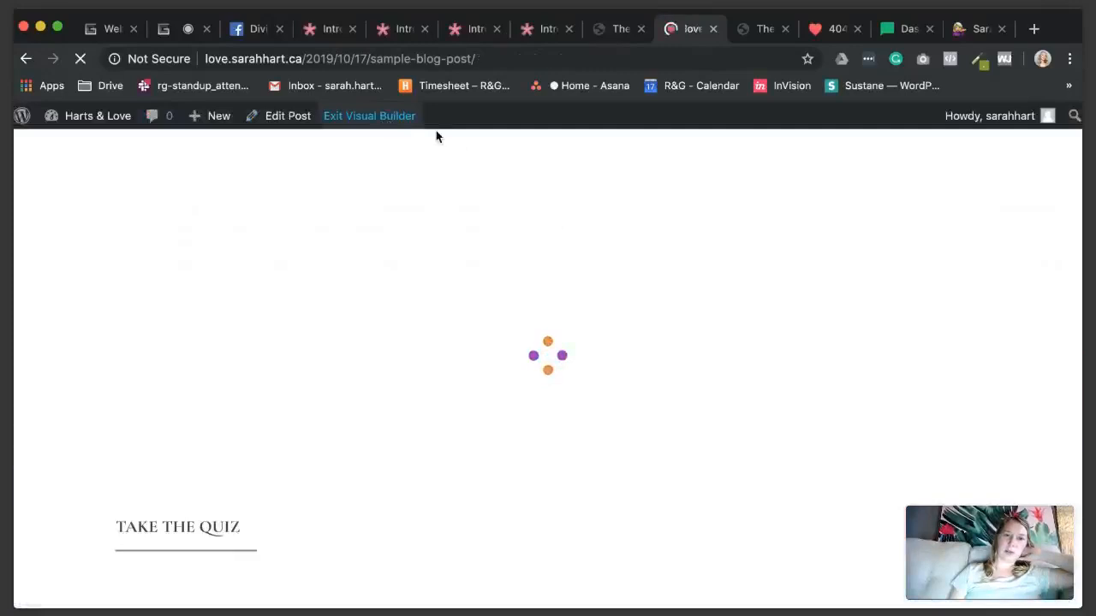
# Step: Check how the header behaves when scrolling the published Sample Blog Post
pyautogui.scroll(-3, 414, 222)
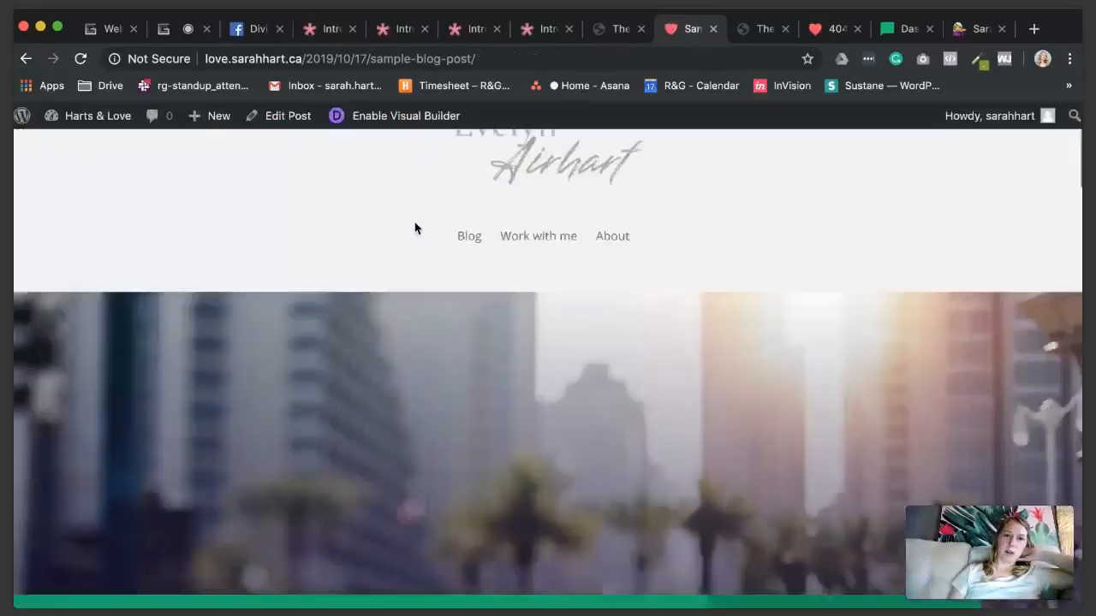
pyautogui.scroll(3, 414, 222)
pyautogui.scroll(-15, 444, 264)
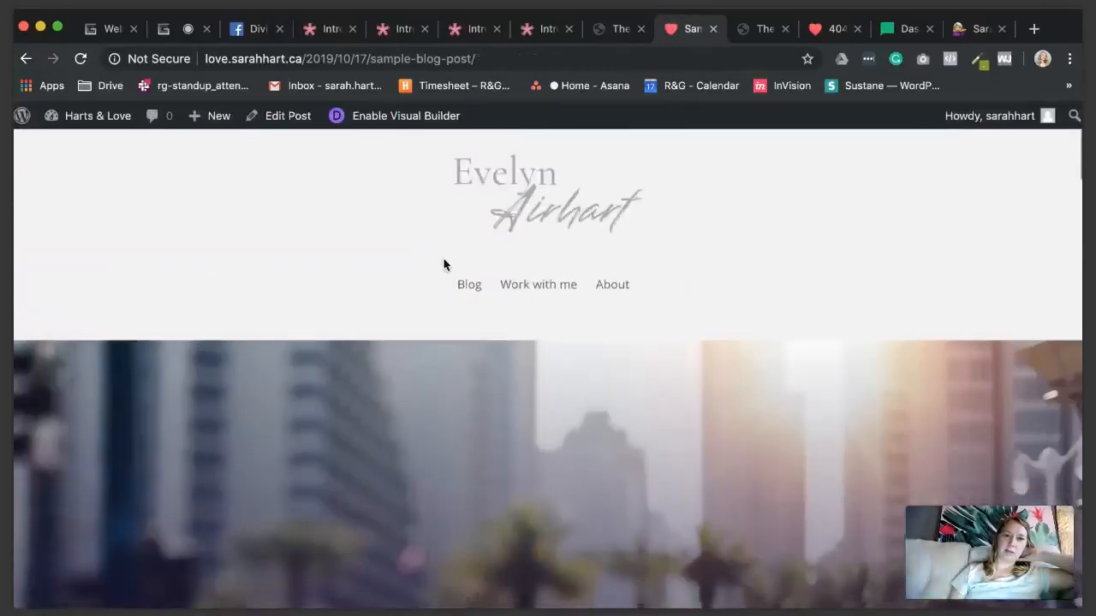
pyautogui.scroll(15, 443, 265)
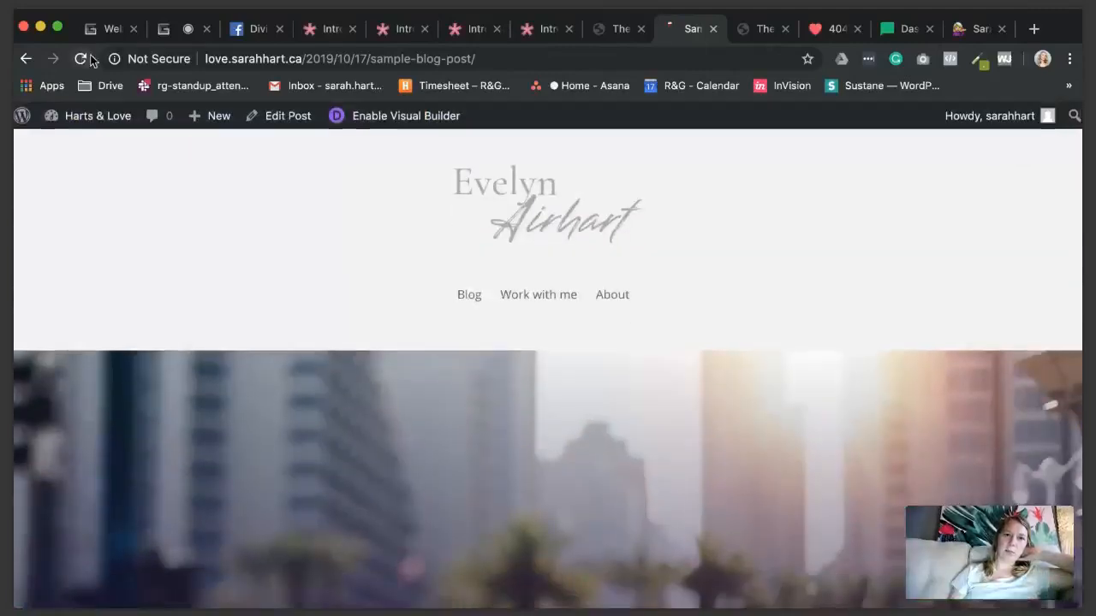
# Step: Reload the published post and examine whether its header stays fixed while the page scrolls
pyautogui.click(80, 58)
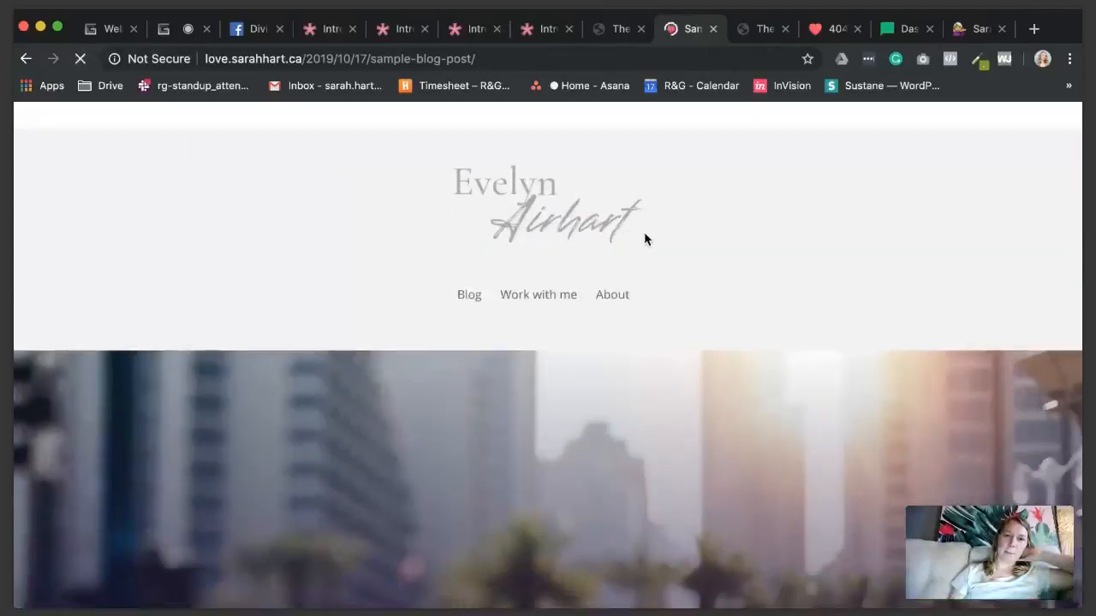
pyautogui.scroll(-3, 644, 239)
pyautogui.scroll(-8, 644, 235)
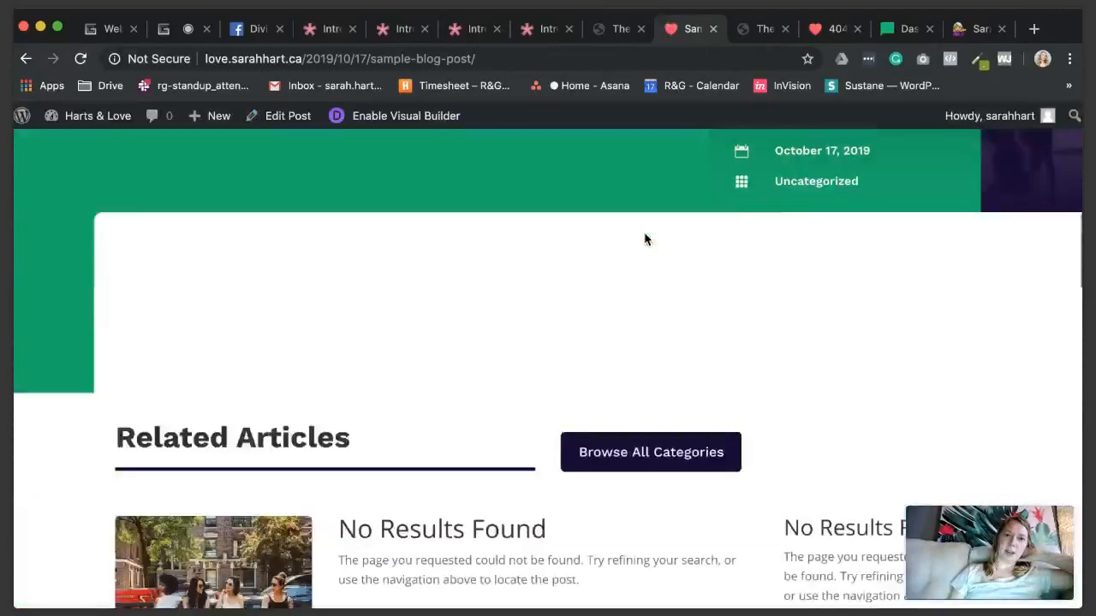
pyautogui.scroll(12, 645, 235)
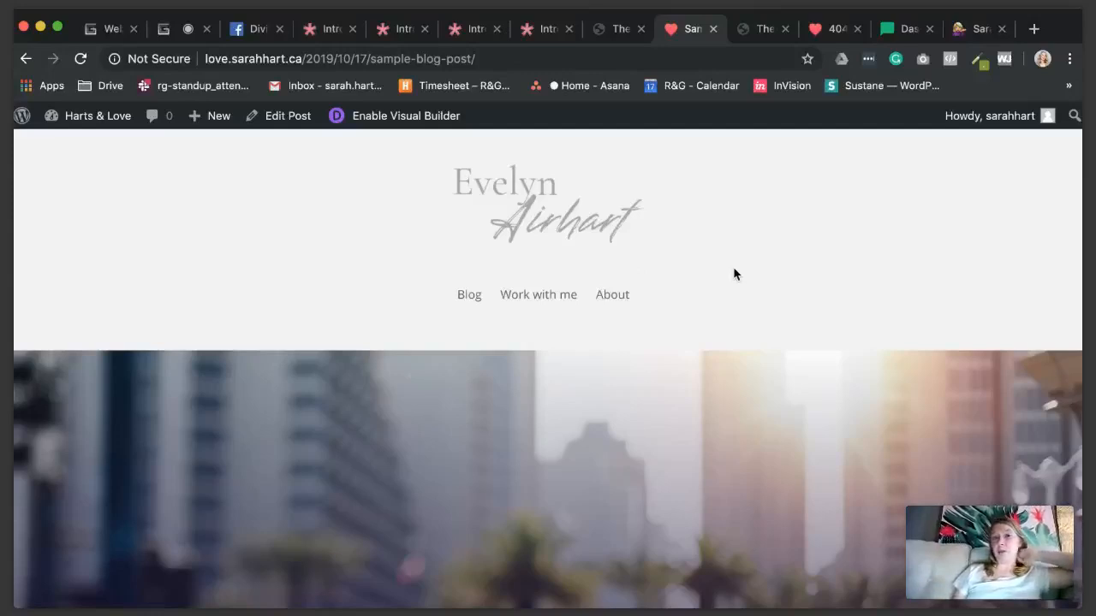
pyautogui.scroll(-5, 665, 240)
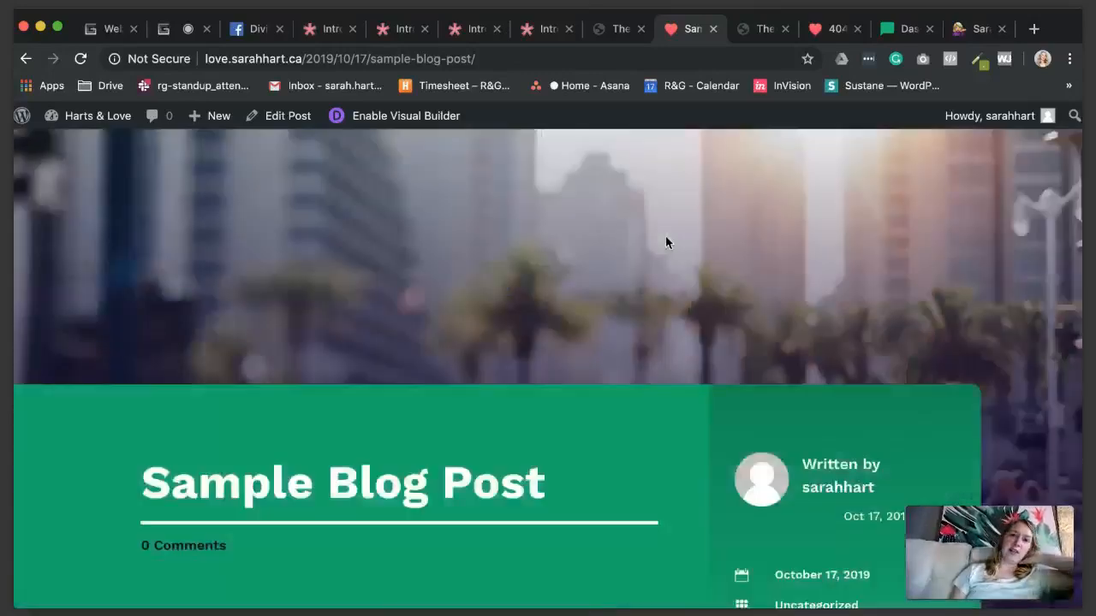
pyautogui.scroll(5, 696, 225)
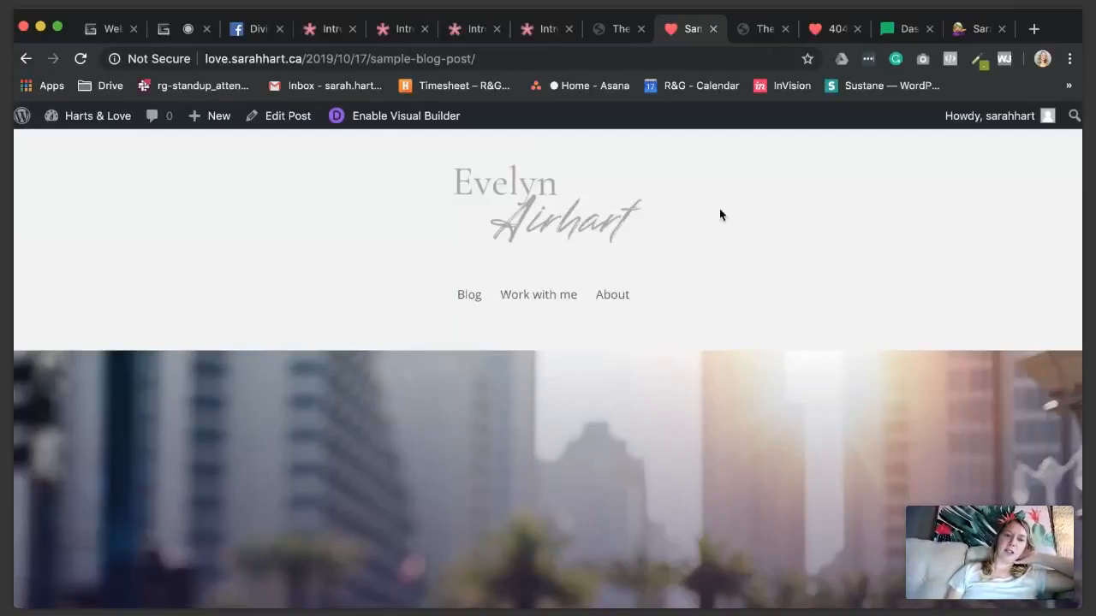
pyautogui.scroll(-2, 710, 251)
pyautogui.scroll(3, 617, 229)
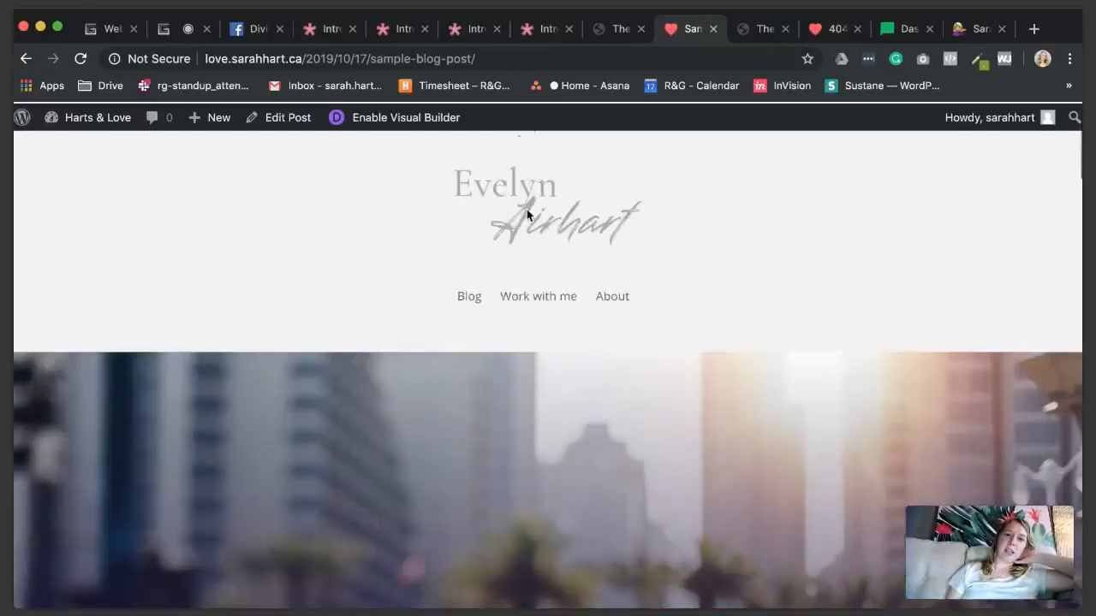
pyautogui.scroll(-1, 661, 328)
# Step: Check the Fixed Navigation Bar setting in Divi's Theme Options and save the options again
pyautogui.click(620, 31)
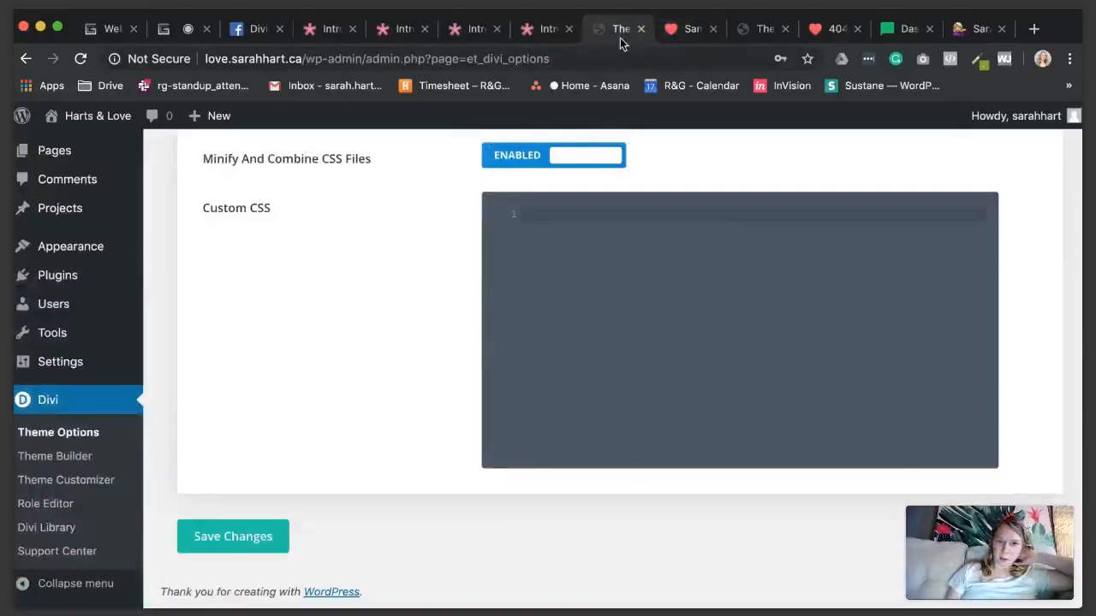
pyautogui.scroll(15, 446, 318)
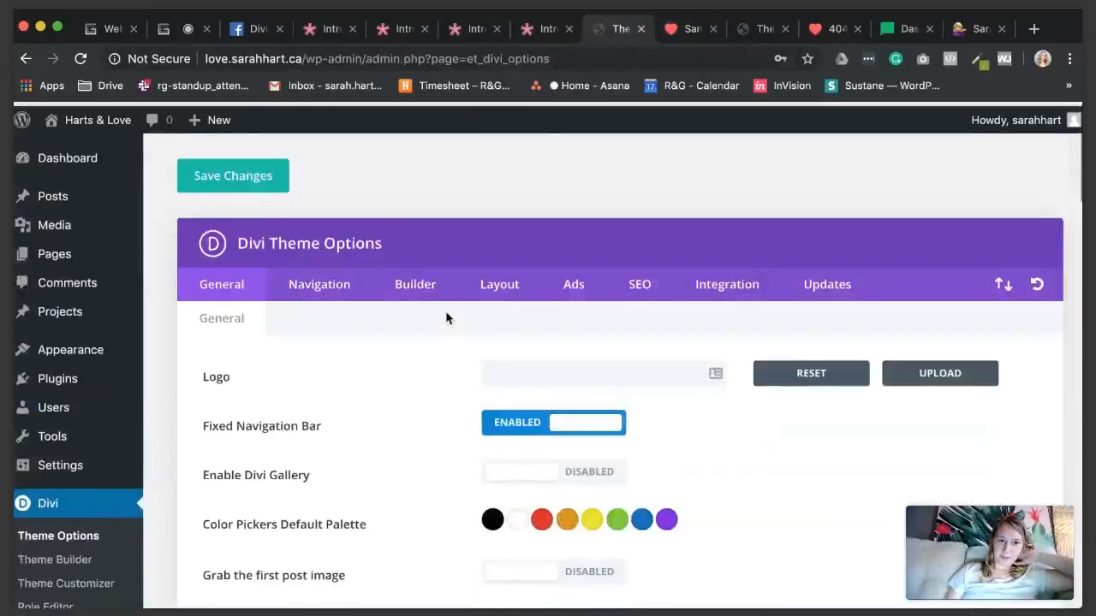
pyautogui.scroll(-15, 445, 417)
pyautogui.click(261, 533)
# Step: Reload the Sample Blog Post and test the header's scrolling behaviour with the re-saved theme options
pyautogui.click(679, 33)
pyautogui.click(82, 59)
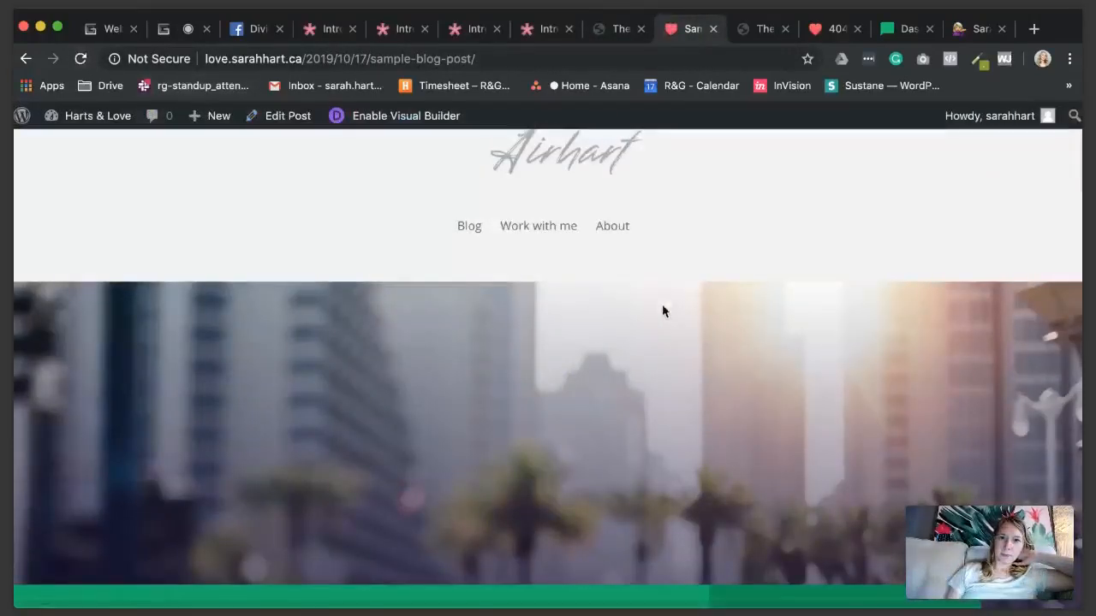
pyautogui.scroll(-2, 662, 306)
pyautogui.scroll(3, 663, 307)
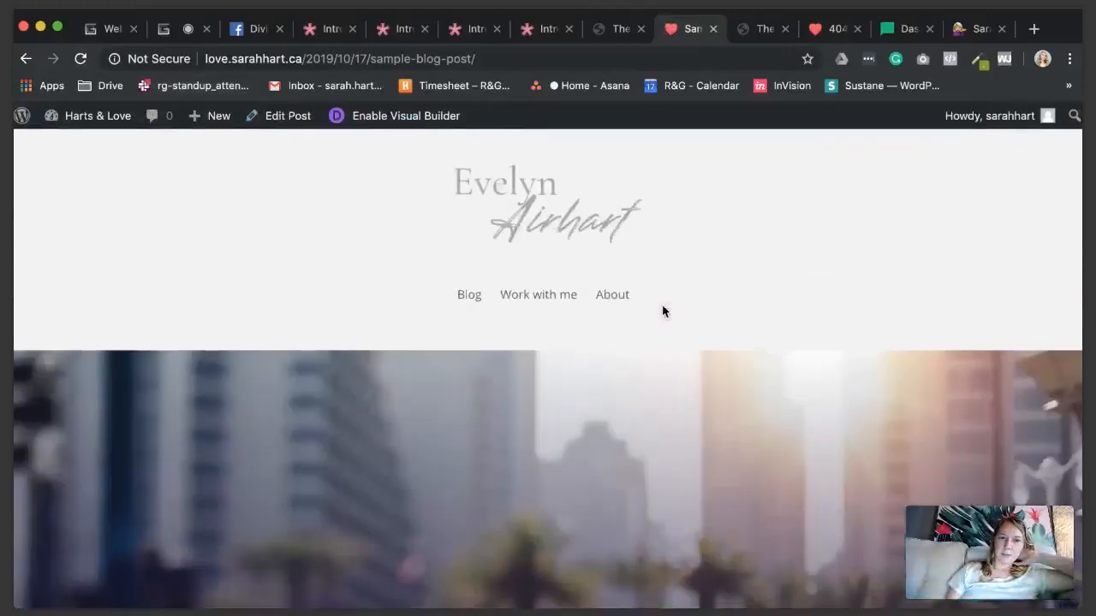
pyautogui.scroll(-5, 662, 304)
pyautogui.scroll(5, 662, 305)
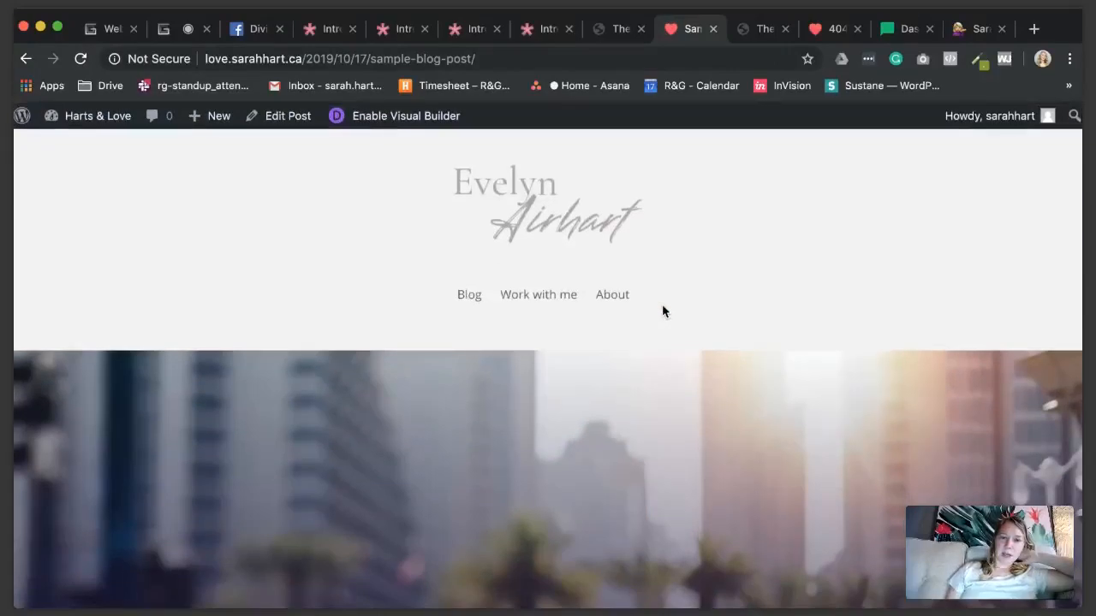
pyautogui.click(608, 36)
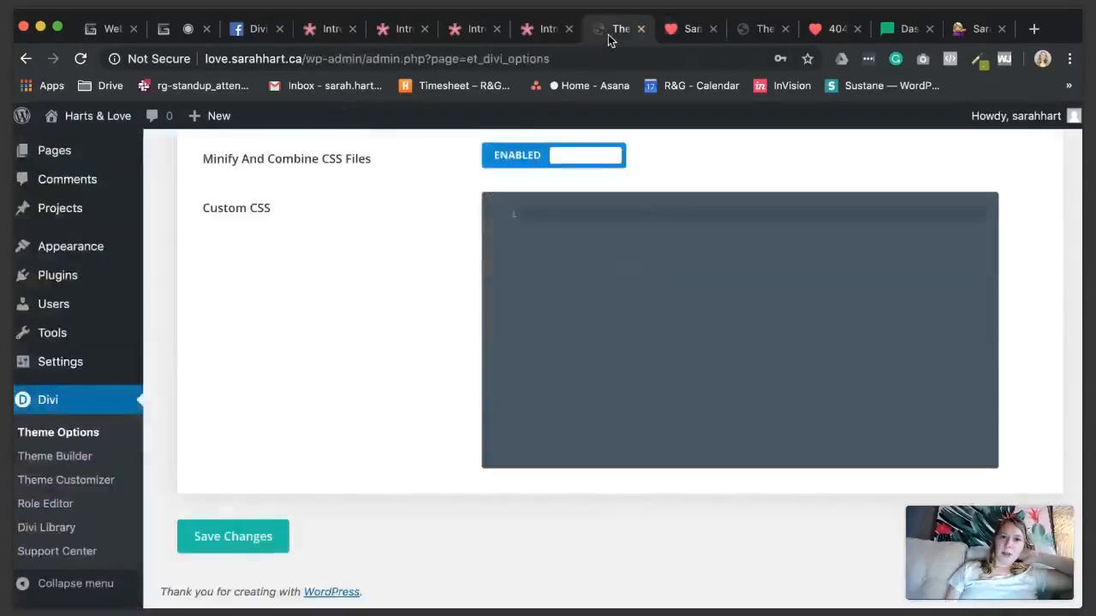
pyautogui.click(765, 32)
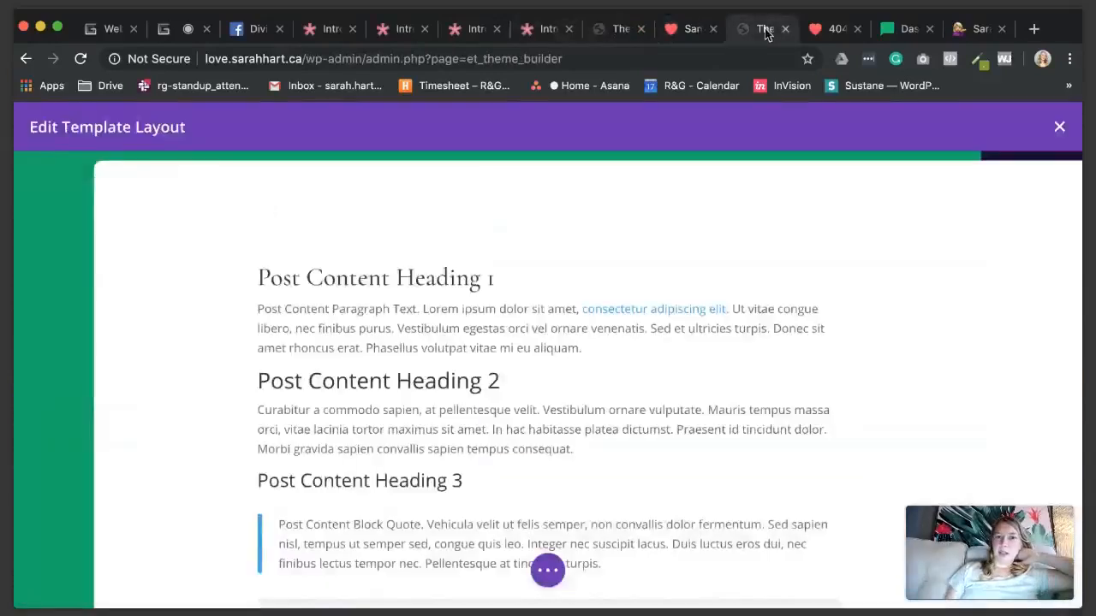
pyautogui.click(667, 34)
# Step: Hide the Global Header of the Default Website Template in the Theme Builder and save the changes
pyautogui.click(621, 31)
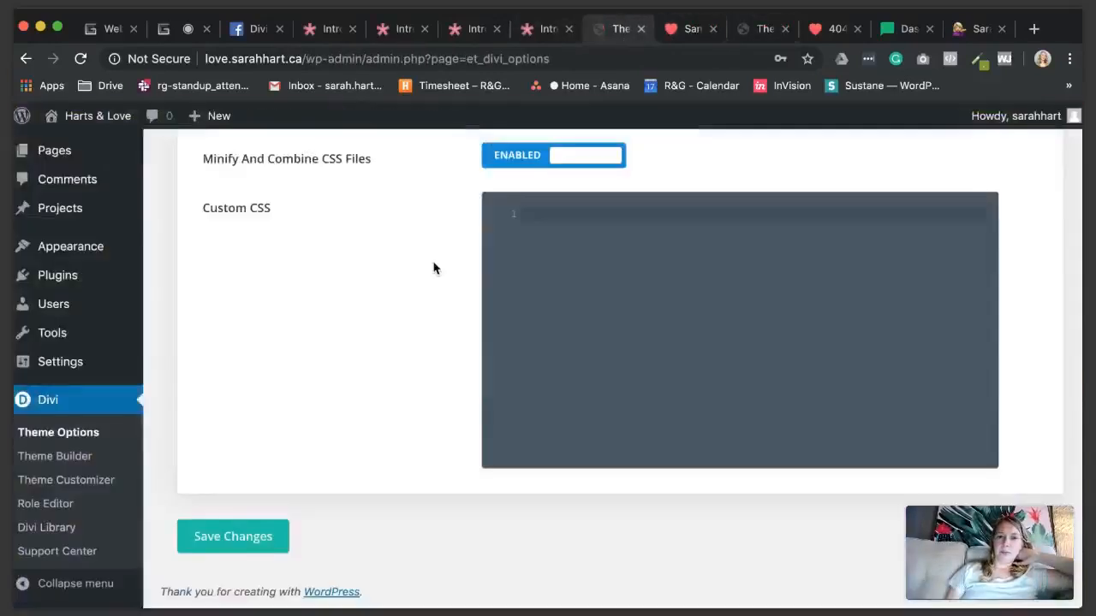
pyautogui.scroll(20, 433, 268)
pyautogui.click(108, 554)
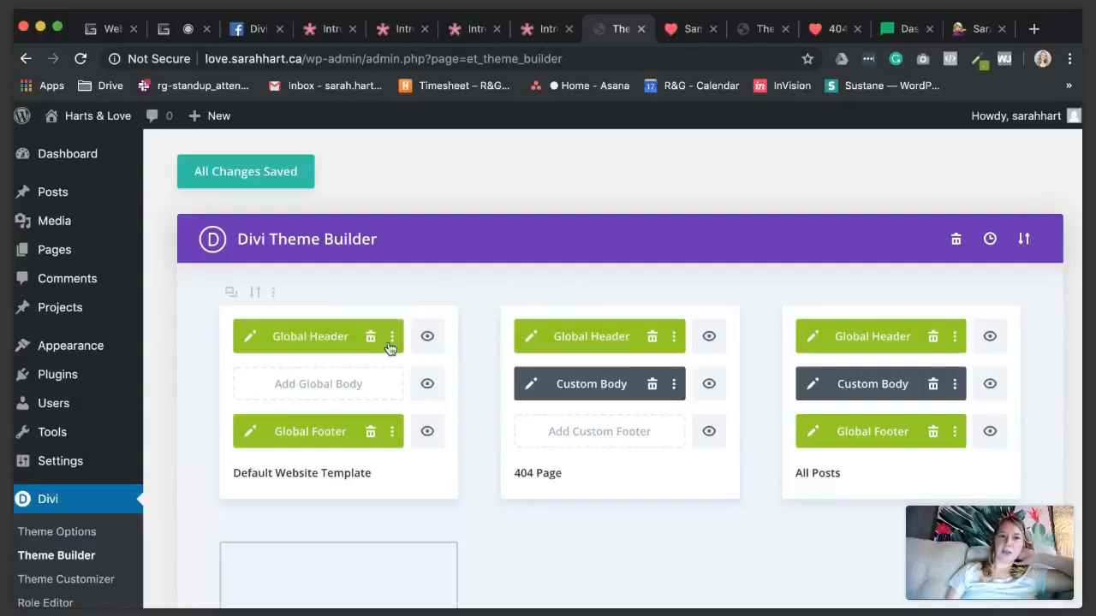
pyautogui.click(427, 338)
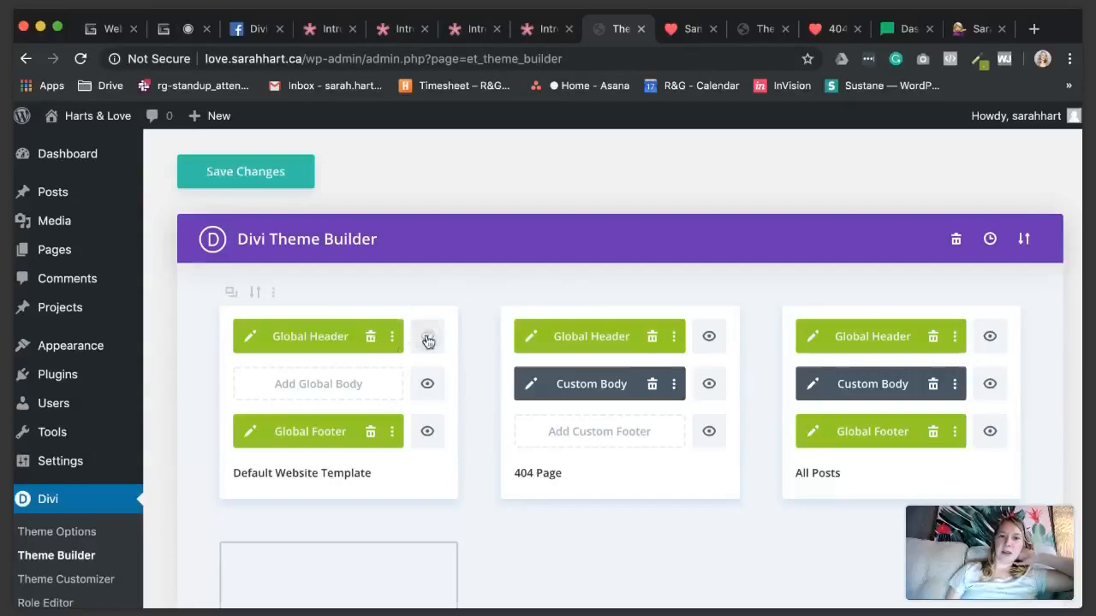
pyautogui.click(291, 172)
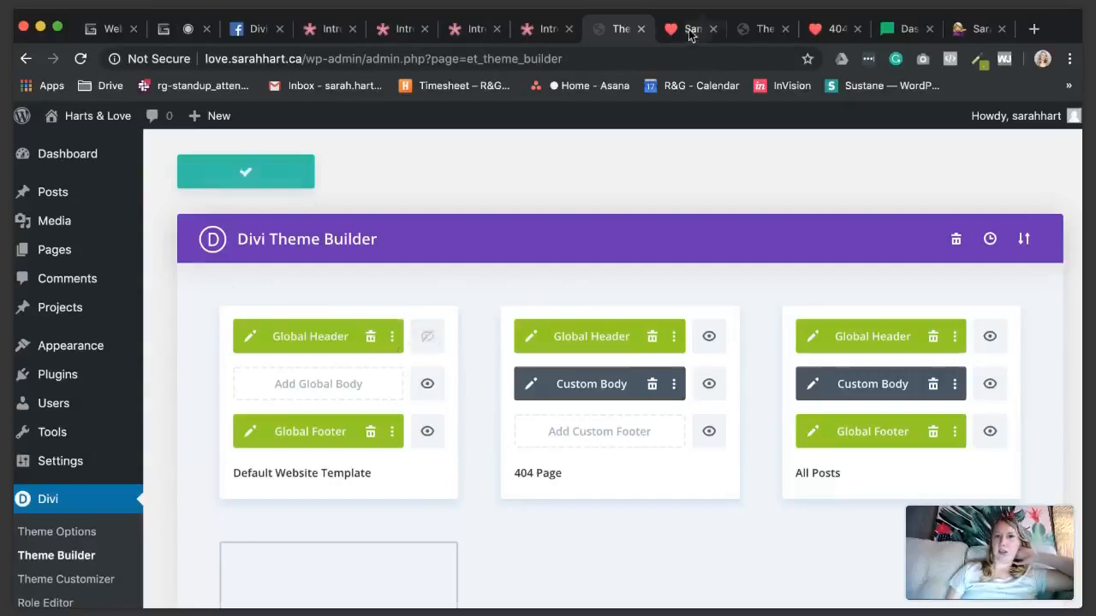
# Step: Reload the Sample Blog Post to check its header against the Theme Builder's header visibility setting
pyautogui.click(692, 31)
pyautogui.click(81, 59)
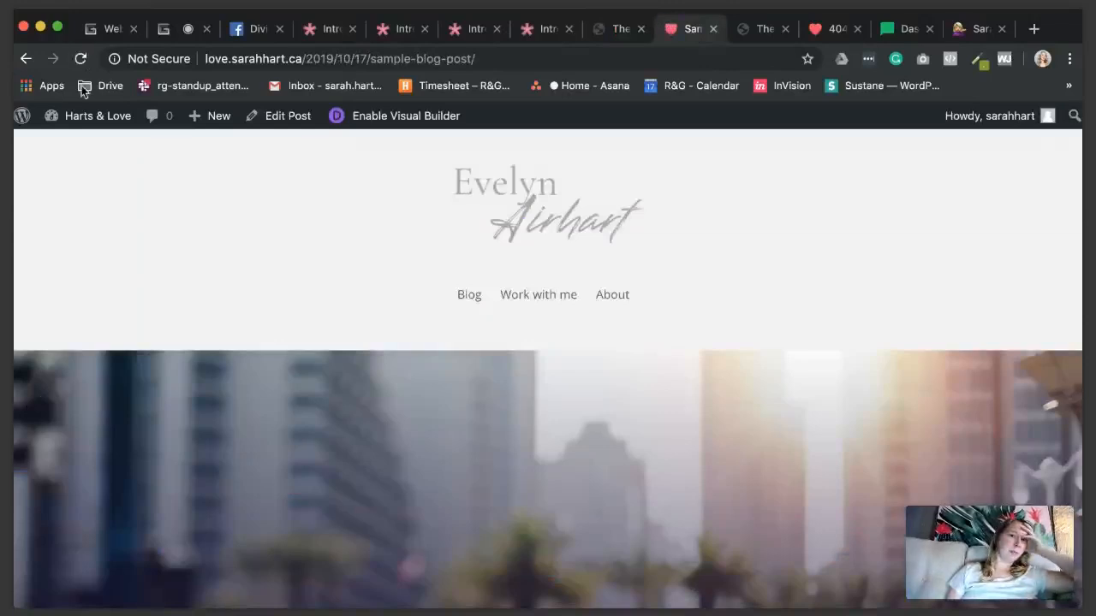
pyautogui.click(80, 58)
pyautogui.click(622, 31)
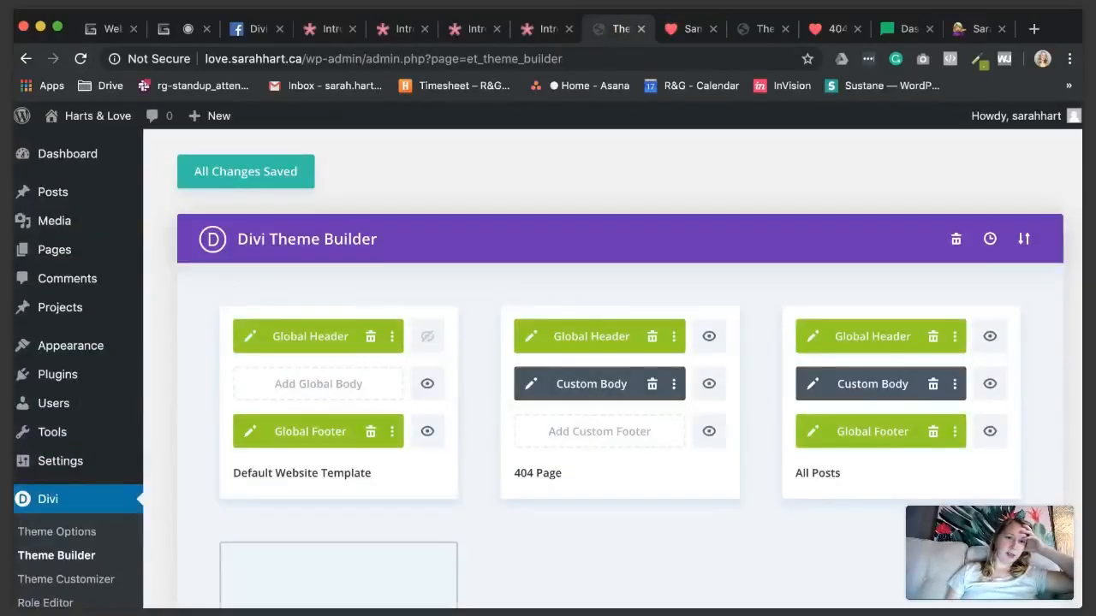
pyautogui.click(689, 31)
pyautogui.press('super+r')
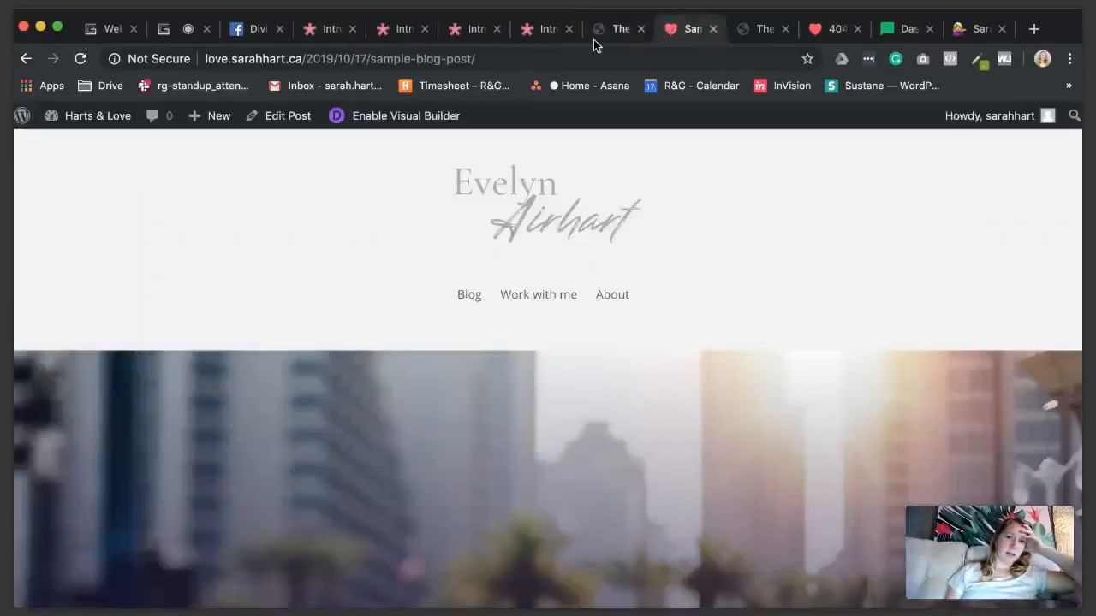
# Step: Set the Default Website Template's Global Header to Hide On Front End again in the Theme Builder
pyautogui.click(614, 29)
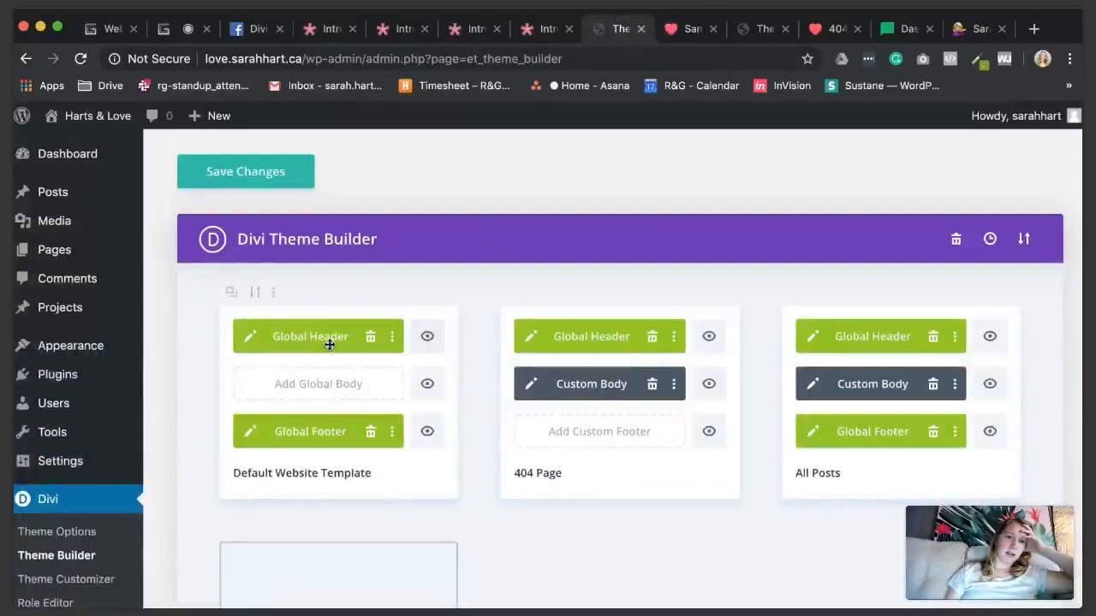
pyautogui.click(392, 338)
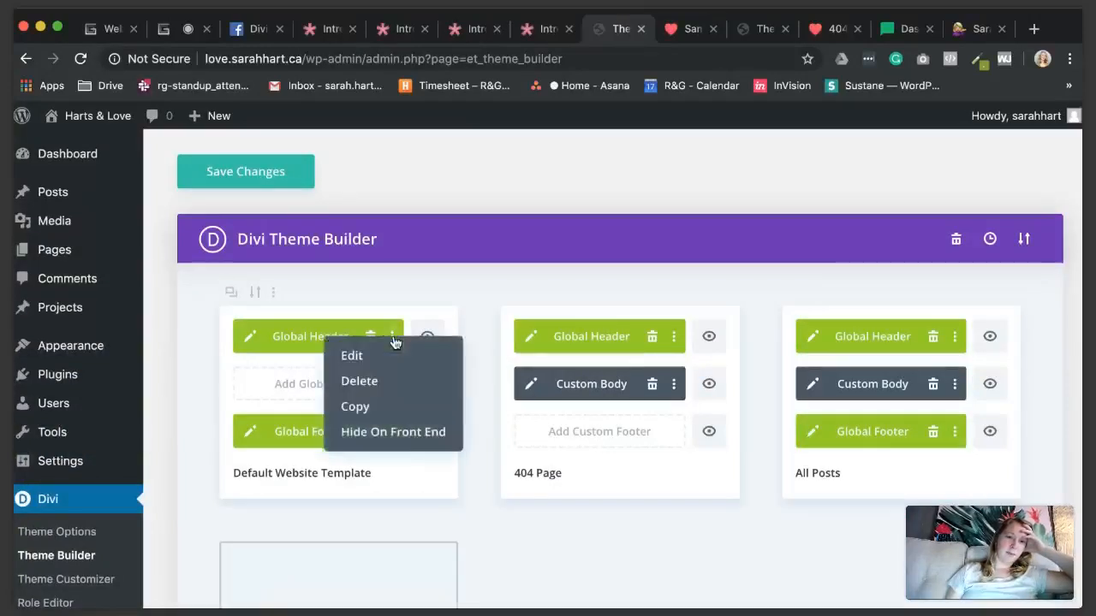
pyautogui.click(393, 432)
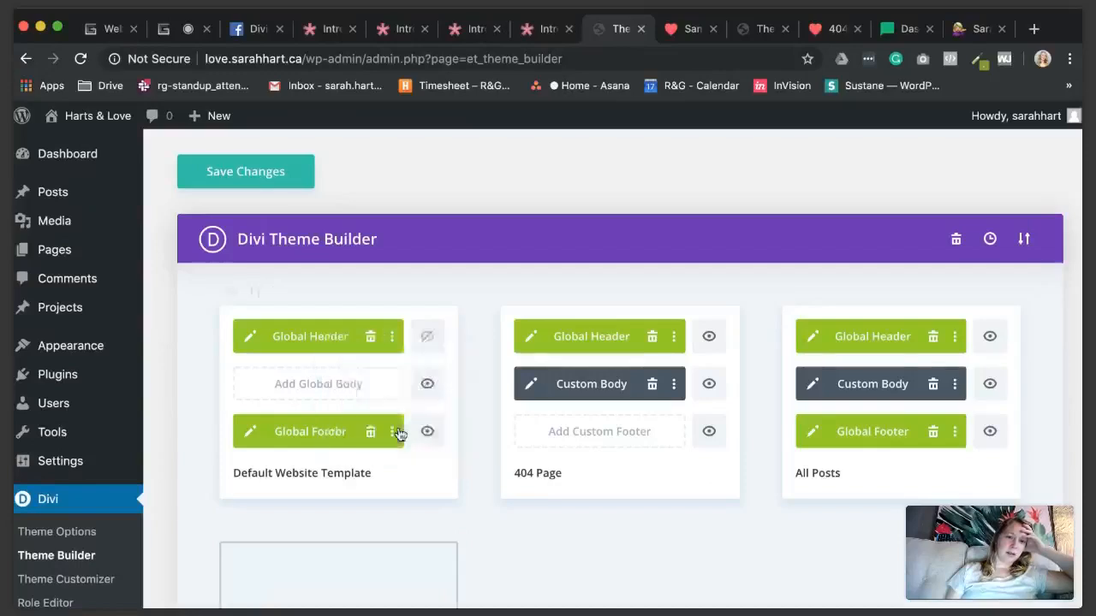
# Step: Save the hidden Global Header in the Theme Builder and reload the Sample Blog Post to check its header
pyautogui.click(245, 172)
pyautogui.click(680, 30)
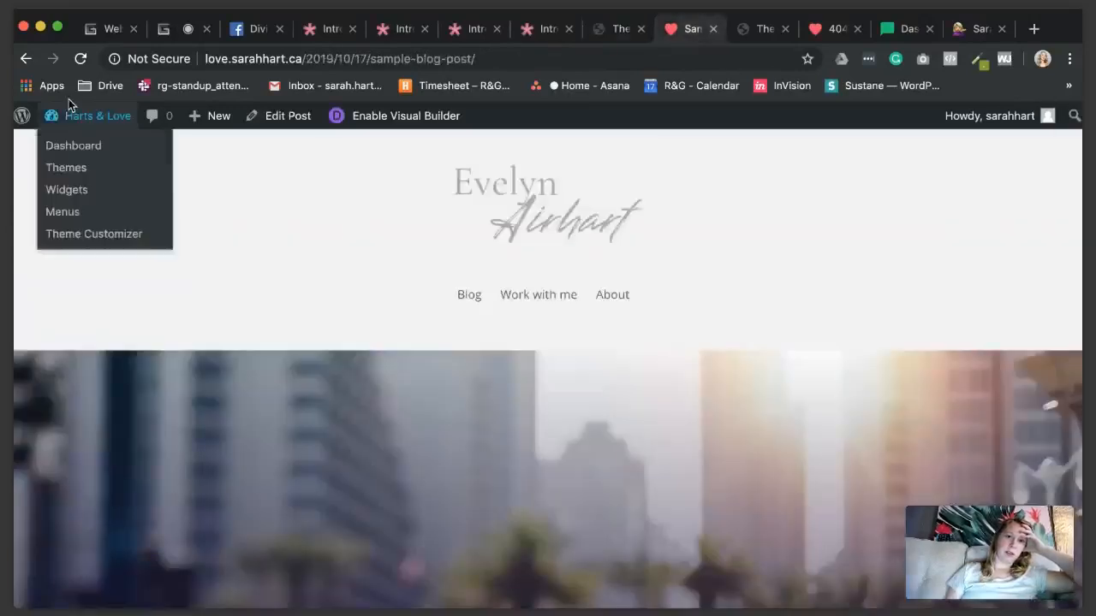
pyautogui.click(81, 58)
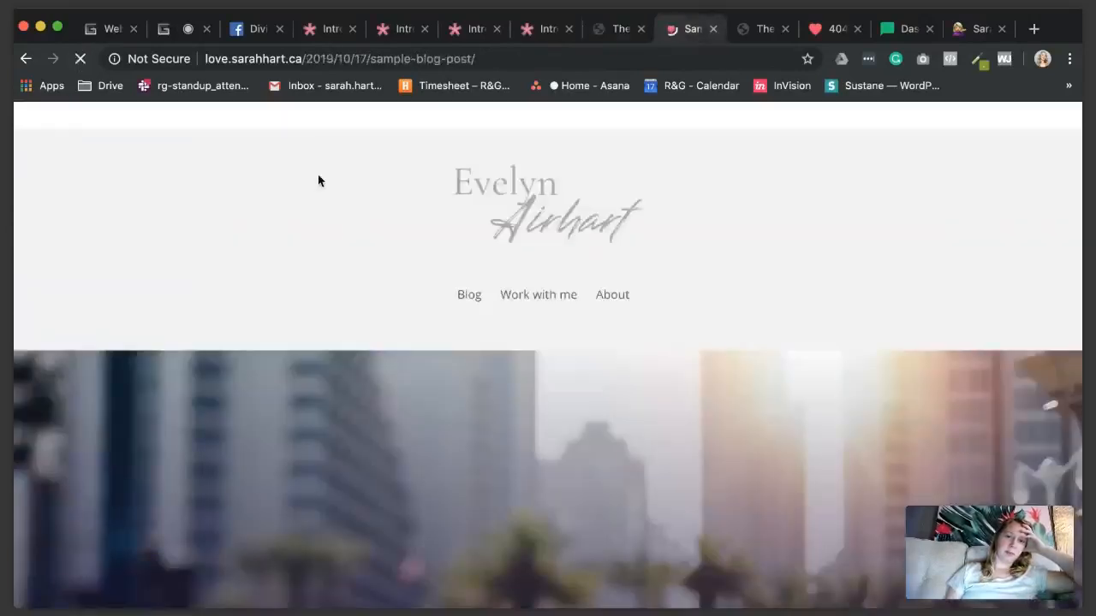
pyautogui.click(81, 58)
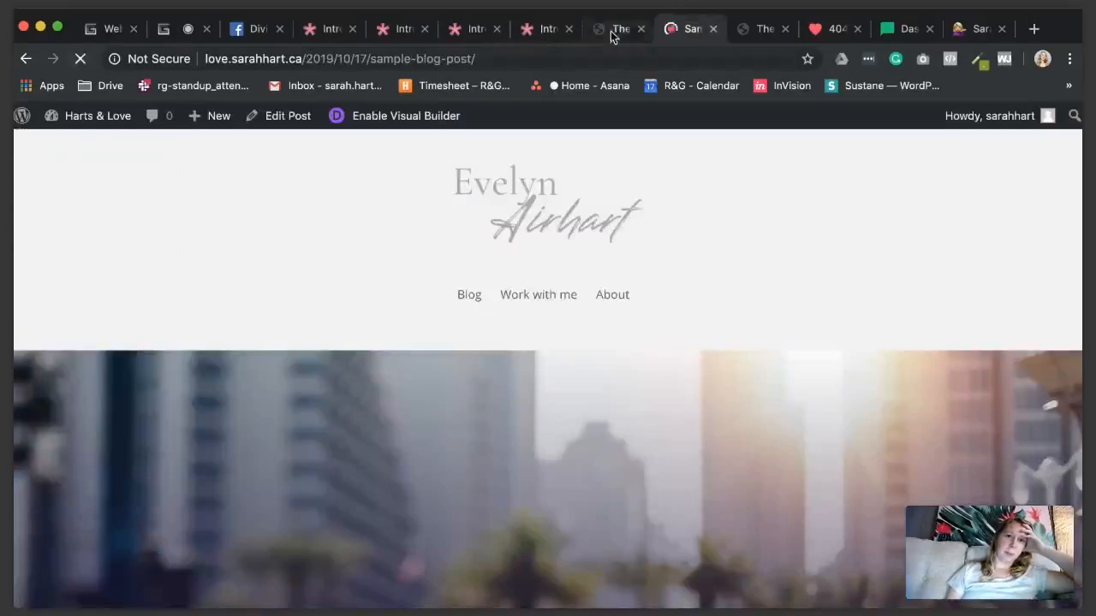
# Step: Review the Theme Builder's header visibility, reload the Sample Blog Post again and open it in the Visual Builder
pyautogui.click(613, 31)
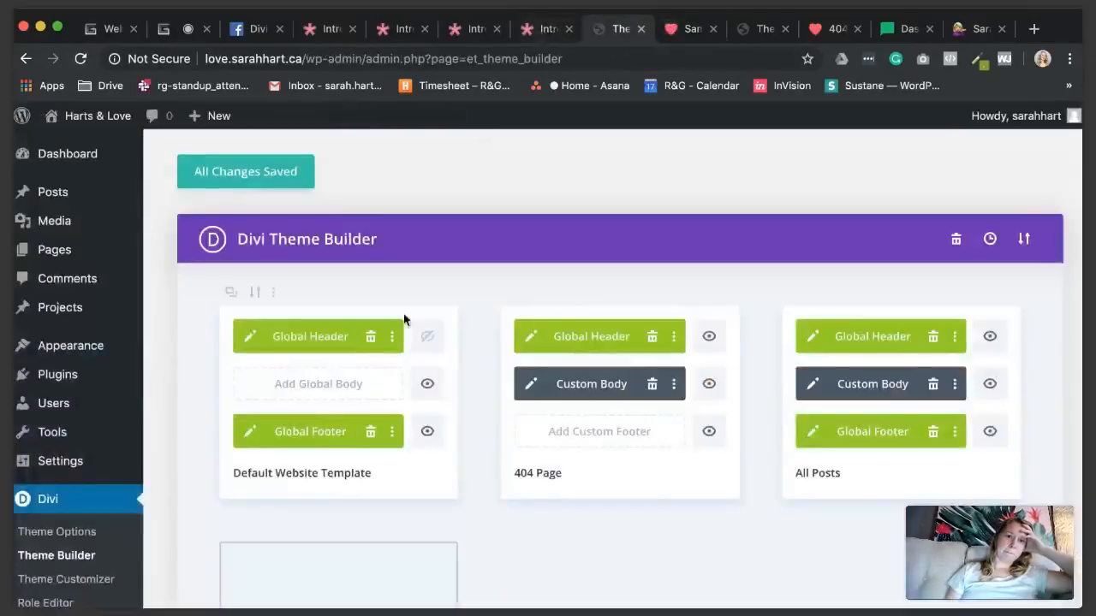
pyautogui.scroll(-3, 505, 281)
pyautogui.scroll(3, 505, 281)
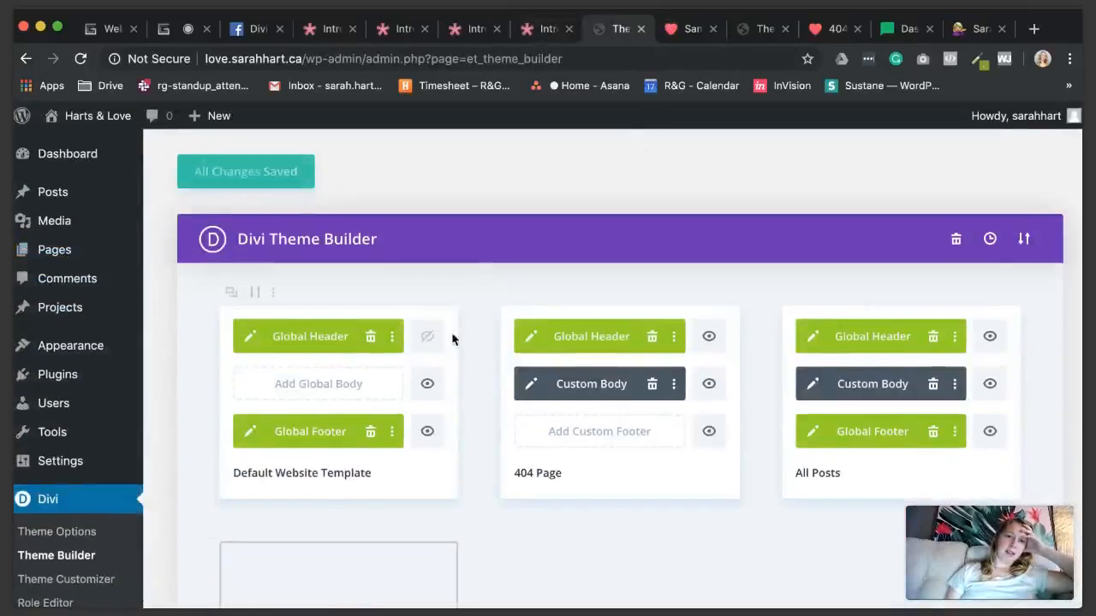
pyautogui.click(680, 29)
pyautogui.click(81, 58)
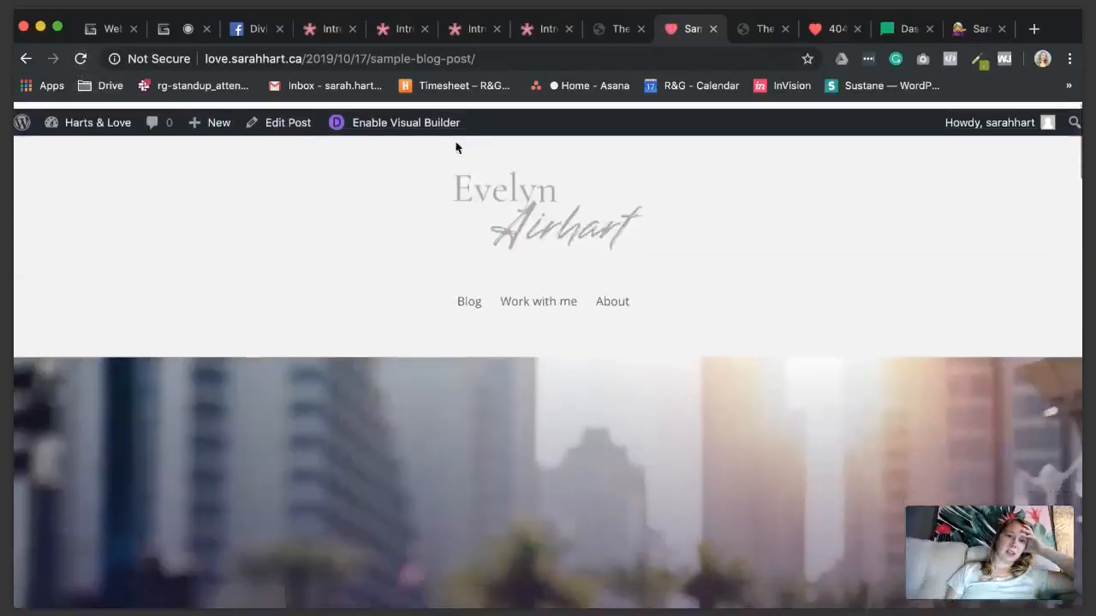
pyautogui.click(444, 122)
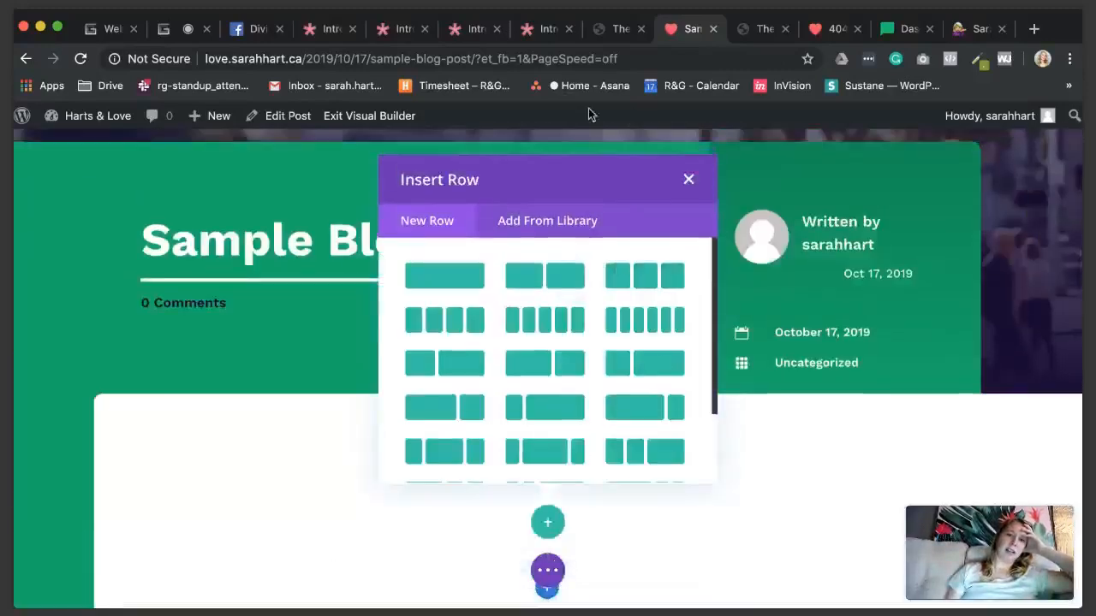
# Step: Make the Default Website Template's Global Header visible on the front end again in the Theme Builder
pyautogui.click(618, 29)
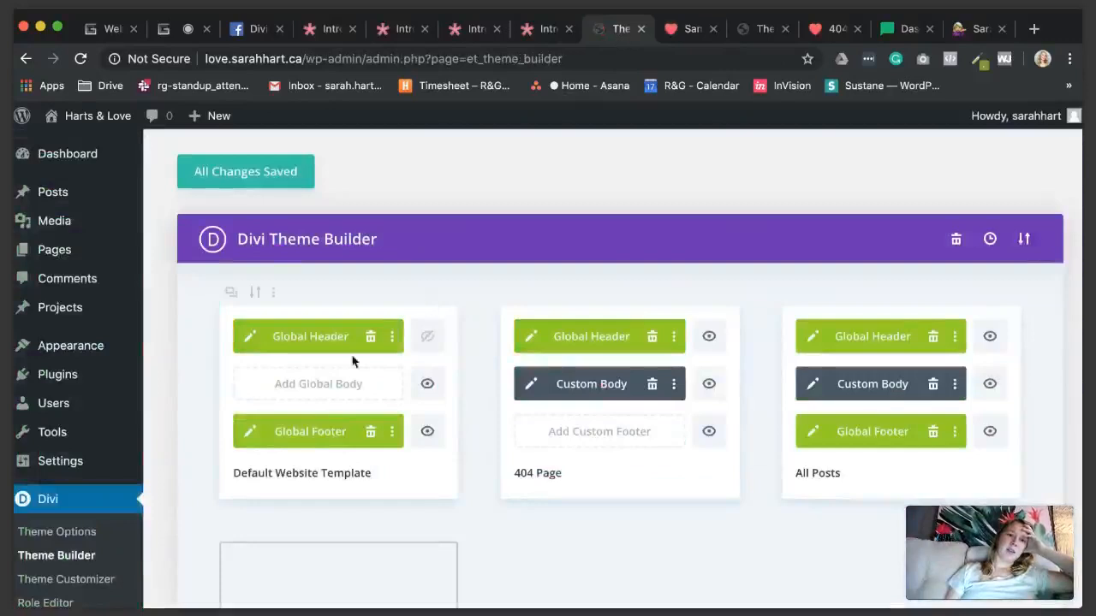
pyautogui.click(429, 335)
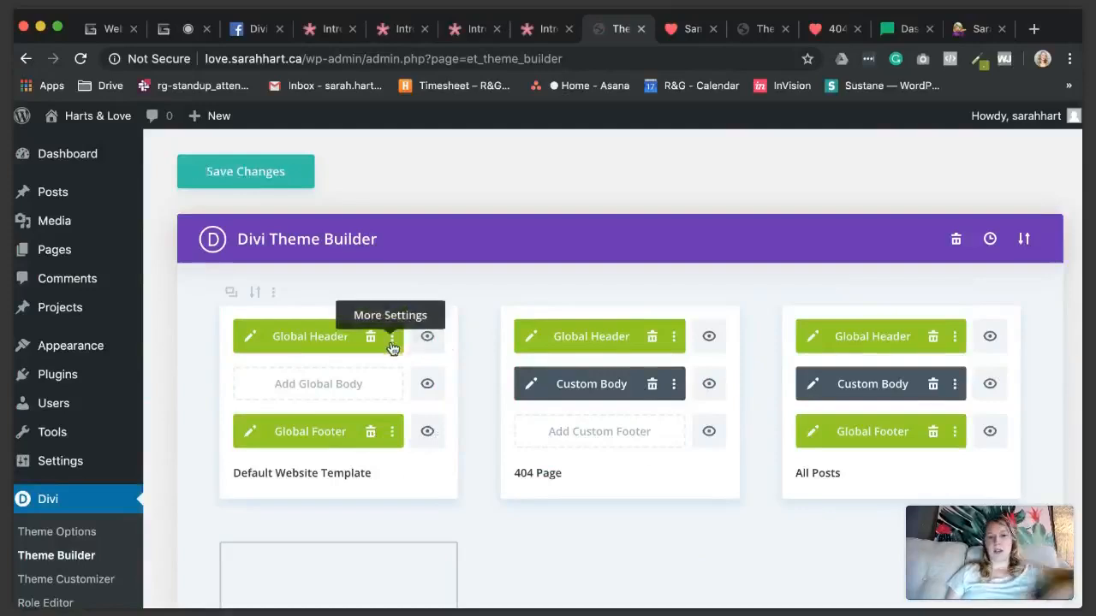
pyautogui.scroll(-3, 354, 457)
pyautogui.click(341, 490)
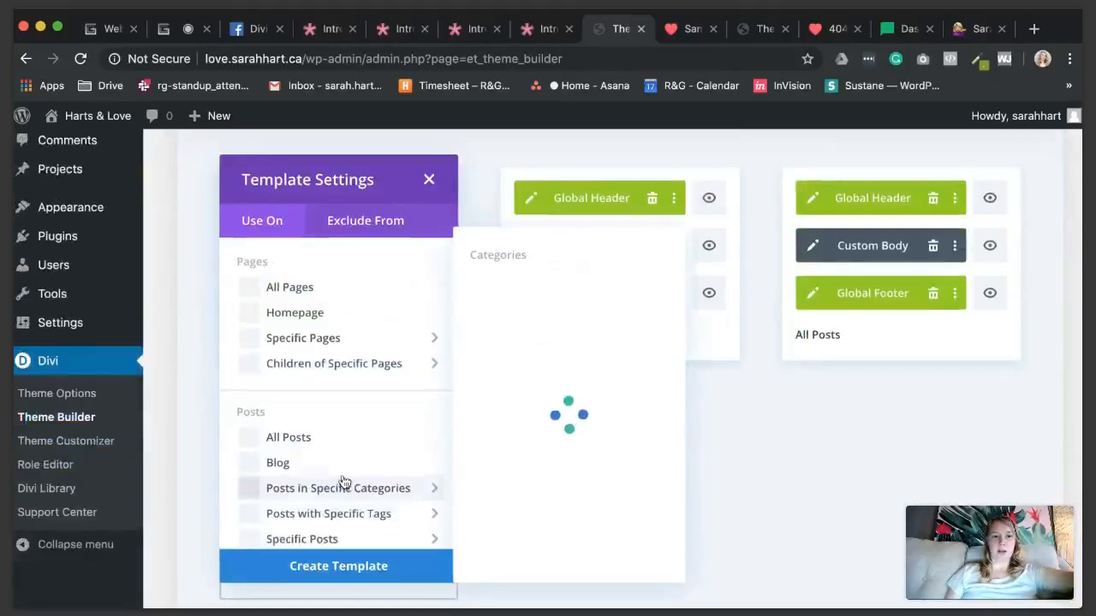
pyautogui.click(323, 290)
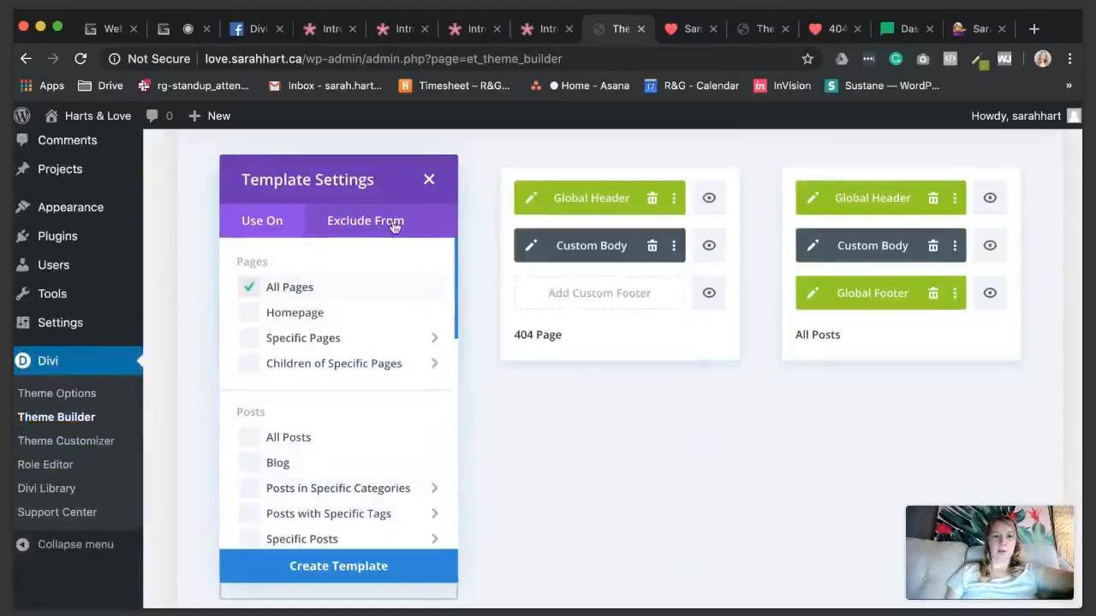
pyautogui.click(428, 180)
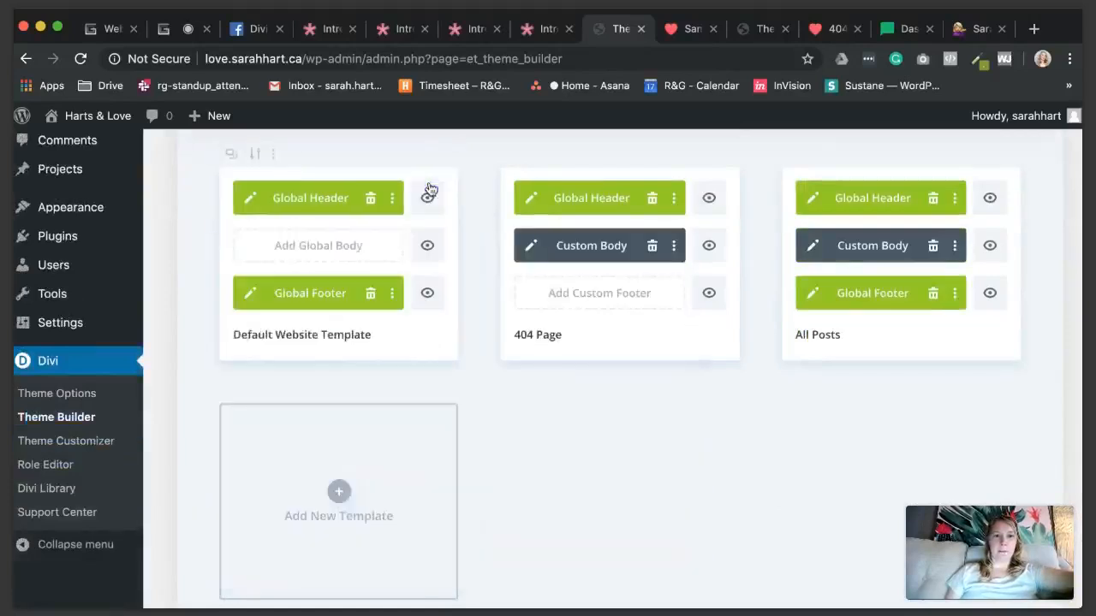
# Step: Copy the Default Website Template's Global Header, then delete that global layout from the template
pyautogui.click(247, 203)
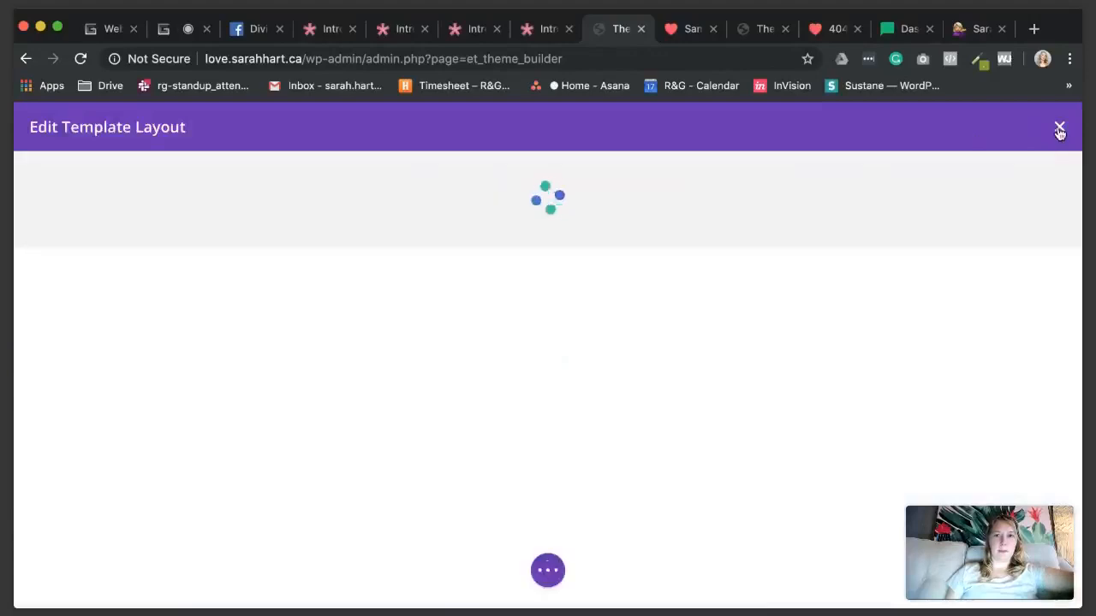
pyautogui.click(1059, 128)
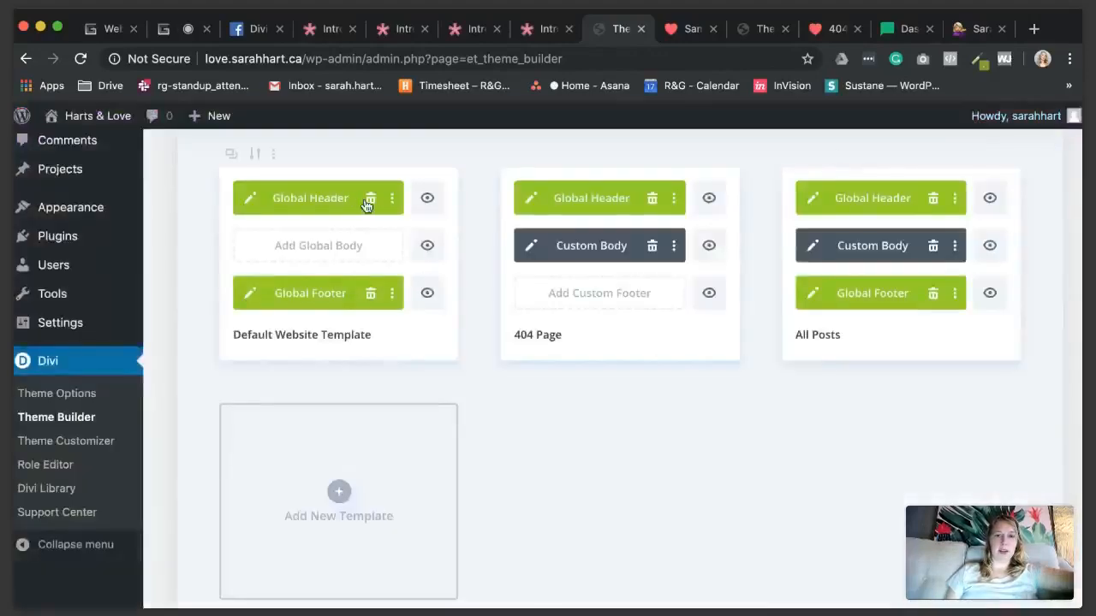
pyautogui.click(392, 201)
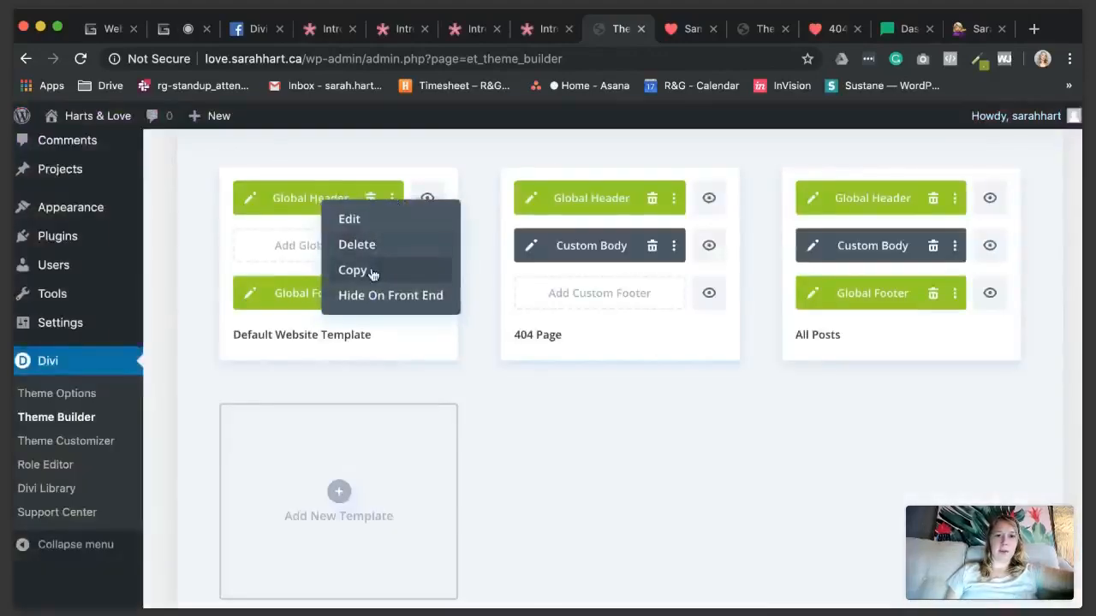
pyautogui.click(372, 272)
pyautogui.click(370, 200)
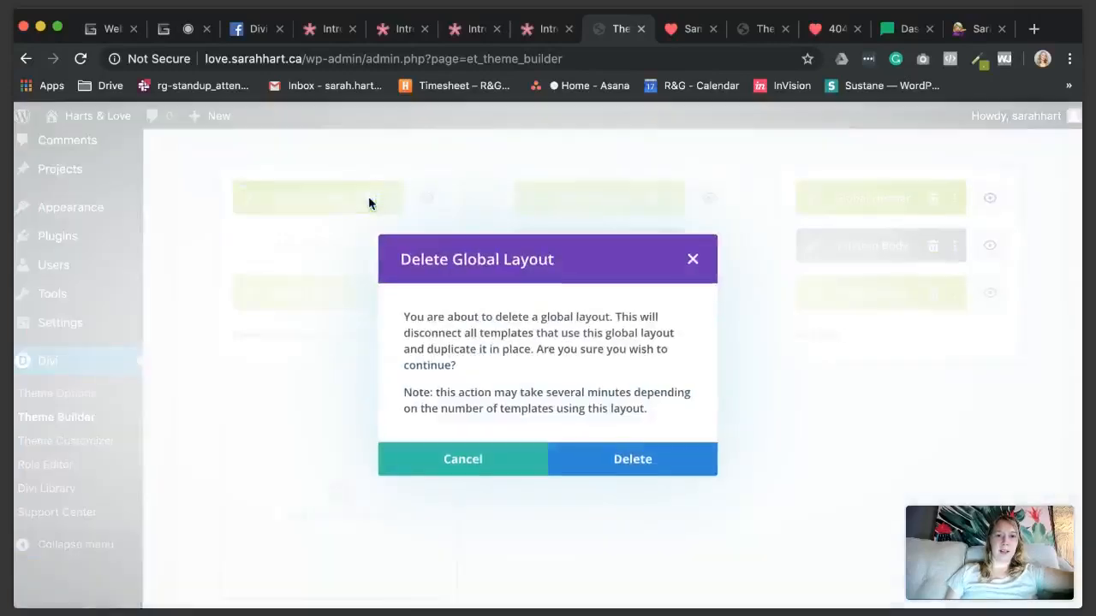
pyautogui.click(606, 458)
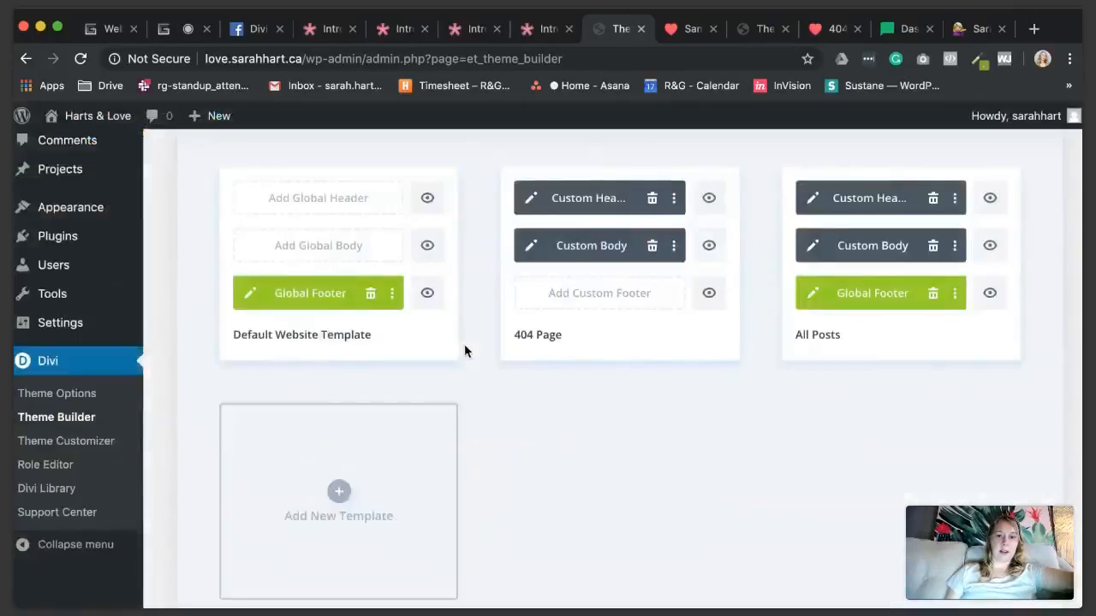
# Step: Save the Theme Builder changes and exit the Visual Builder on the Sample Blog Post to check its header
pyautogui.scroll(3, 464, 351)
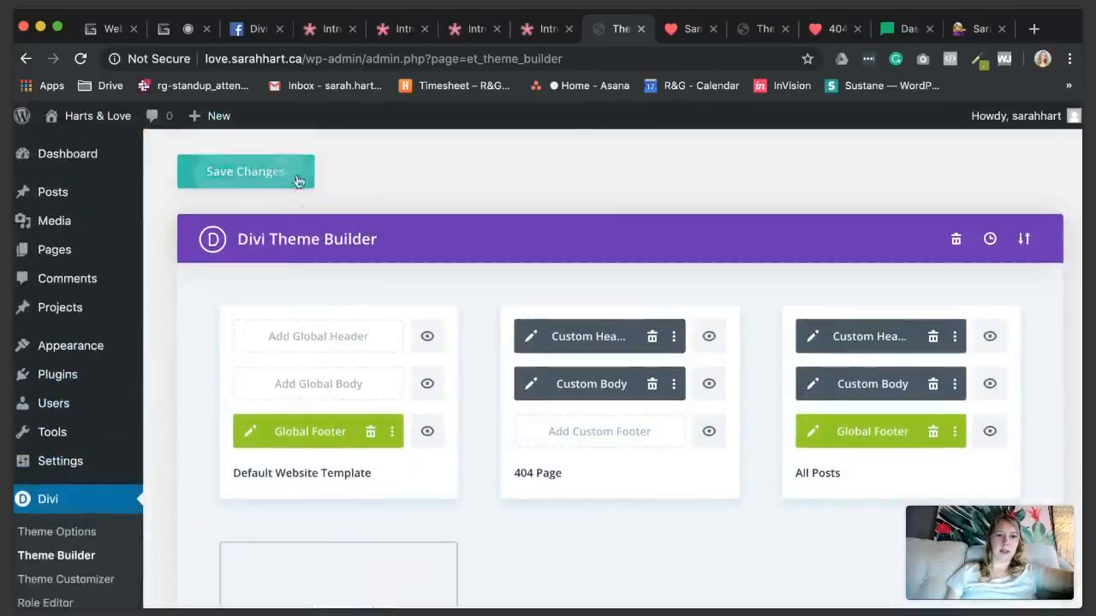
pyautogui.click(298, 181)
pyautogui.click(692, 32)
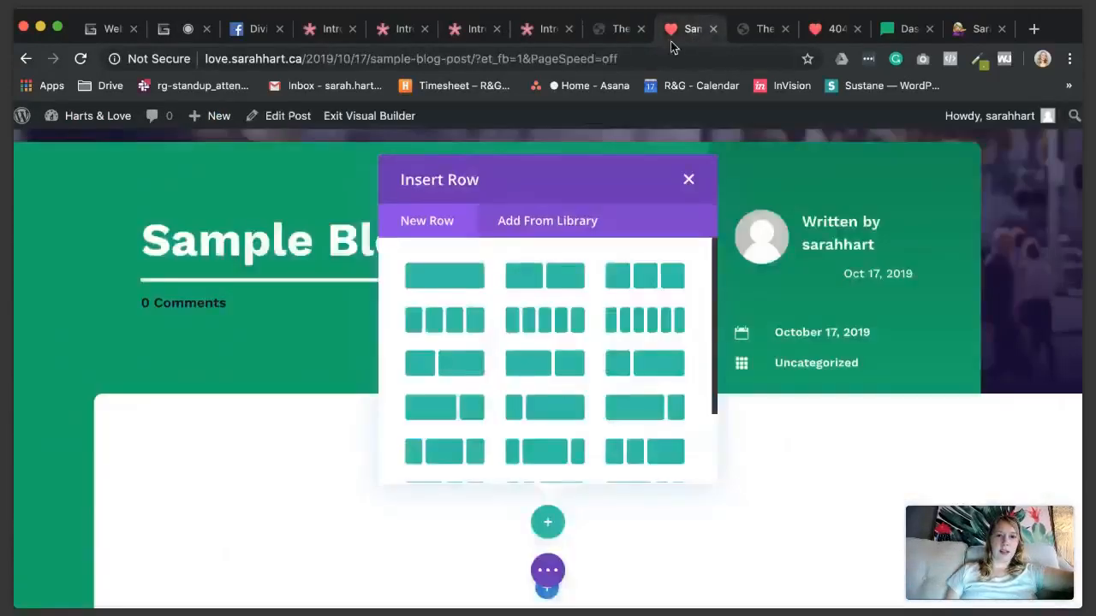
pyautogui.click(369, 115)
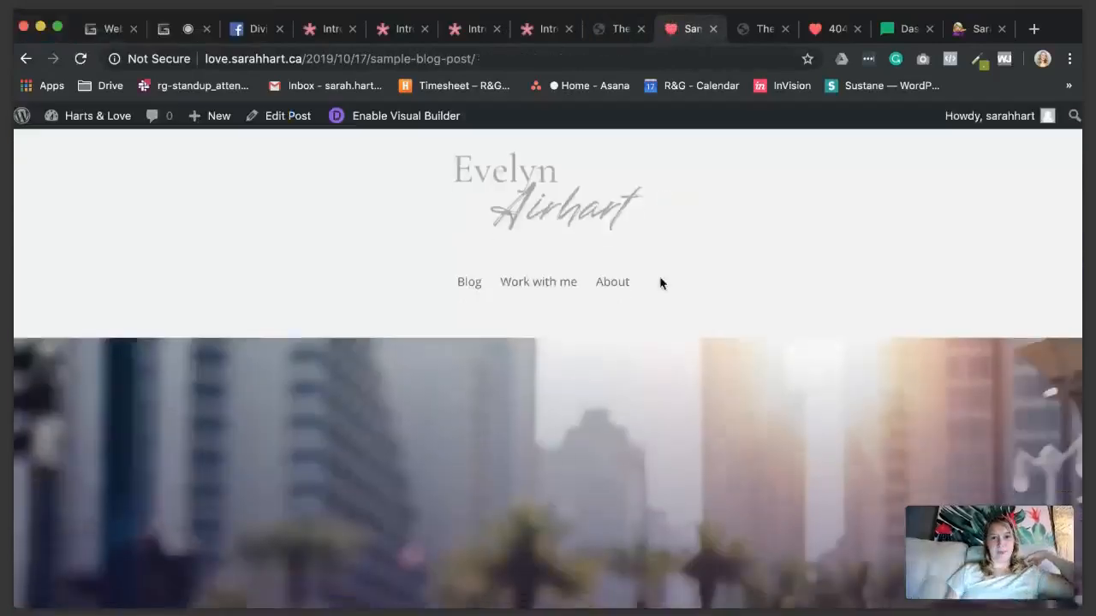
pyautogui.scroll(-3, 660, 283)
pyautogui.scroll(3, 658, 282)
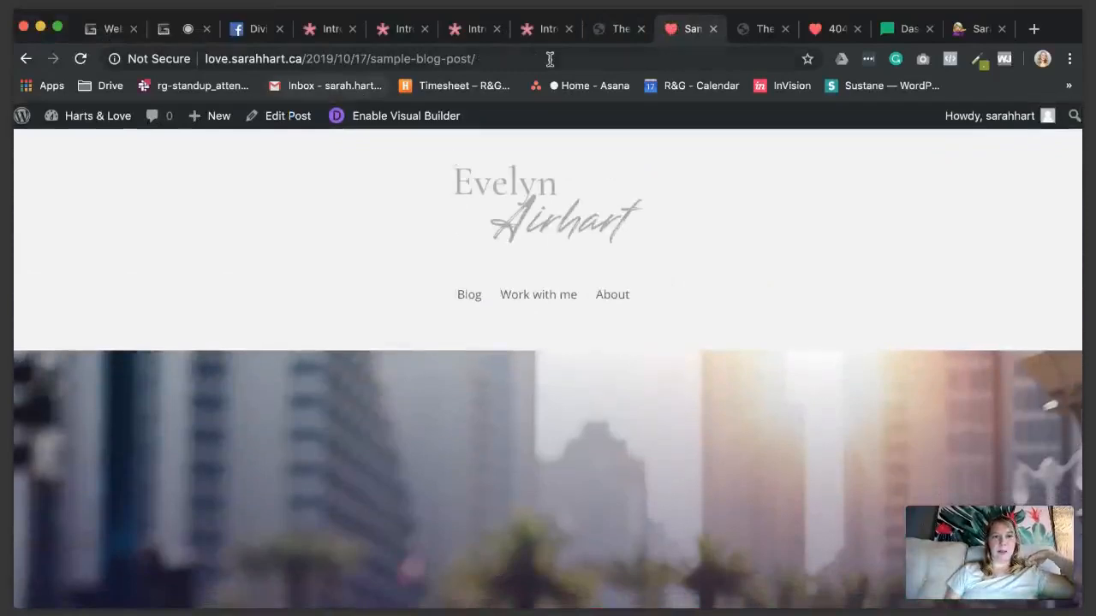
# Step: Paste the copied header into the Default Website Template's empty Global Header slot in the Theme Builder
pyautogui.click(604, 40)
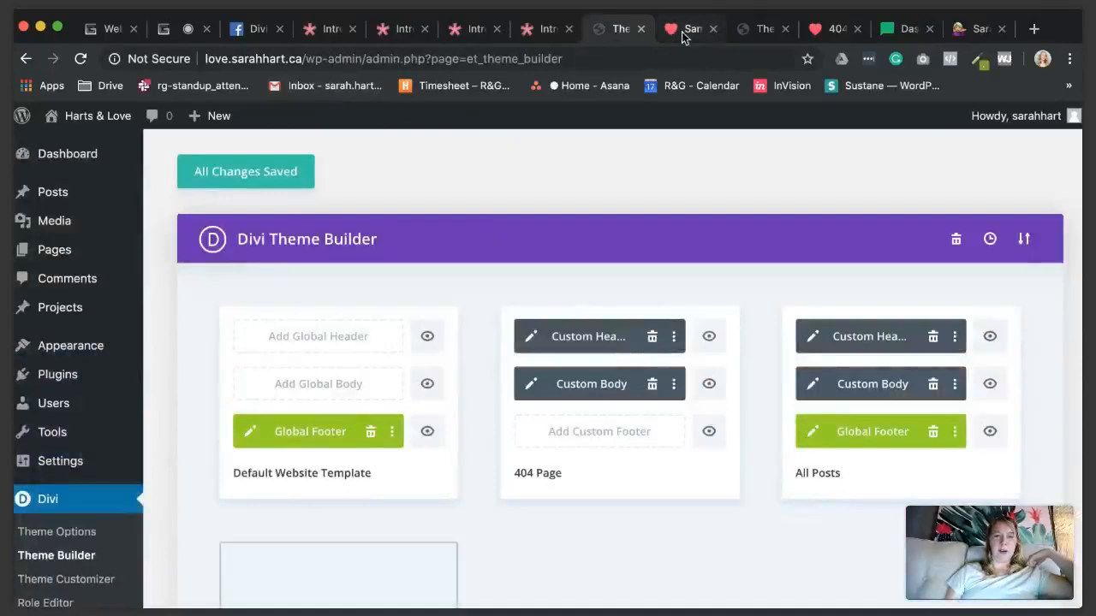
pyautogui.rightClick(332, 345)
pyautogui.click(329, 359)
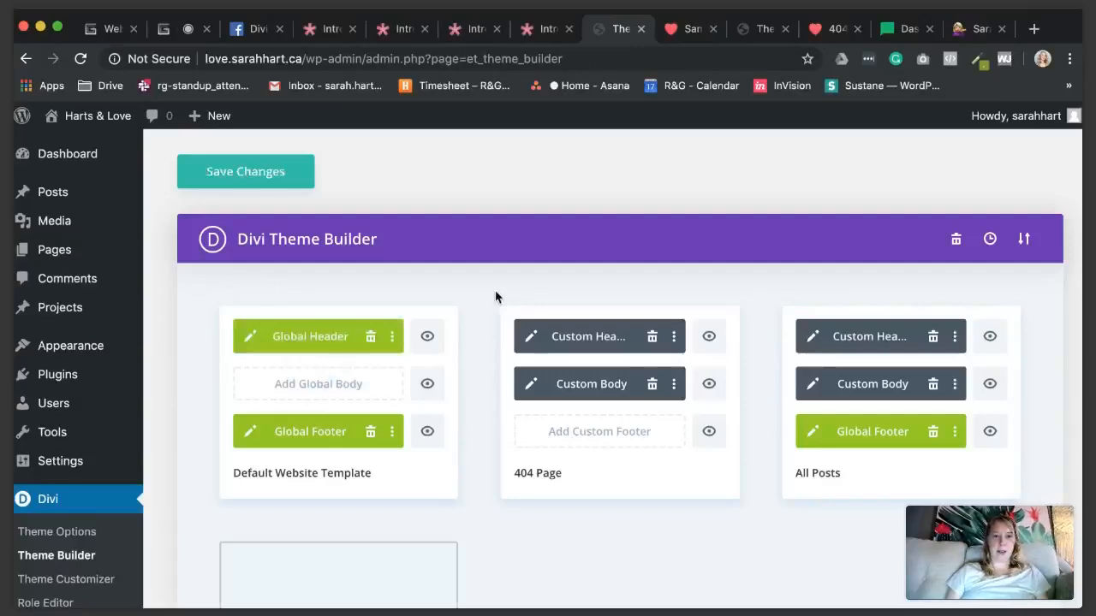
pyautogui.scroll(-2, 496, 296)
pyautogui.scroll(2, 465, 286)
pyautogui.click(282, 176)
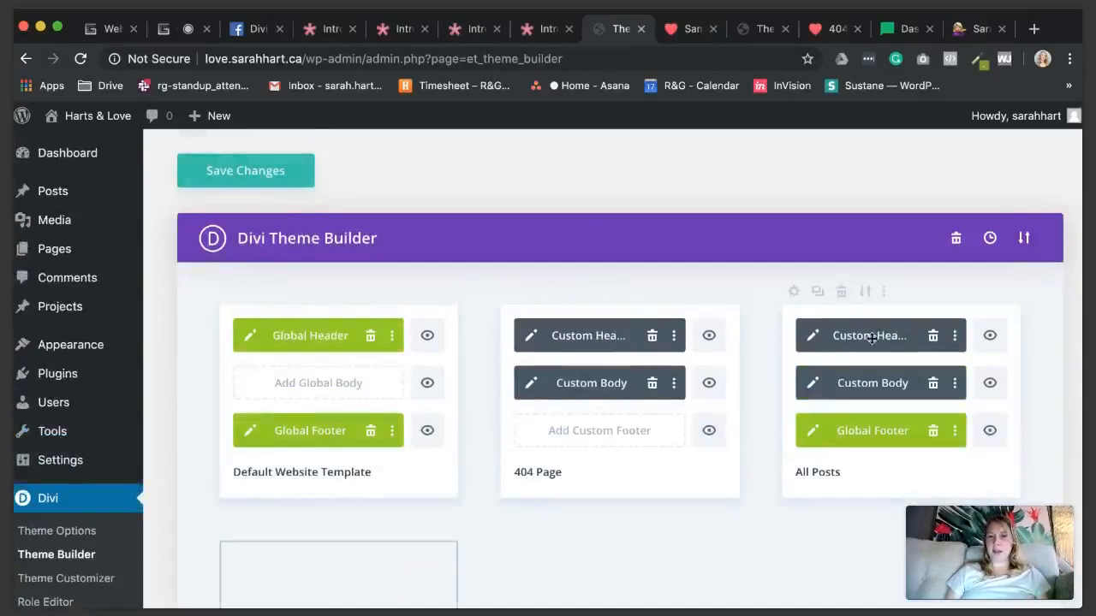
# Step: Delete the Custom Header from the All Posts template and save the Theme Builder changes
pyautogui.scroll(-2, 871, 338)
pyautogui.scroll(2, 869, 342)
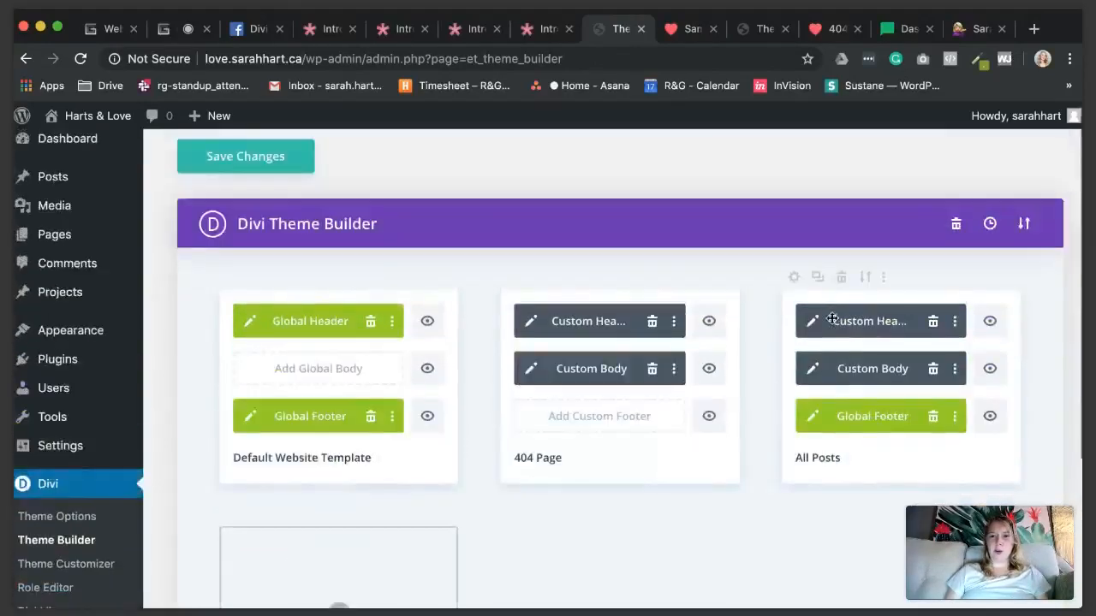
pyautogui.click(934, 322)
pyautogui.scroll(-3, 936, 321)
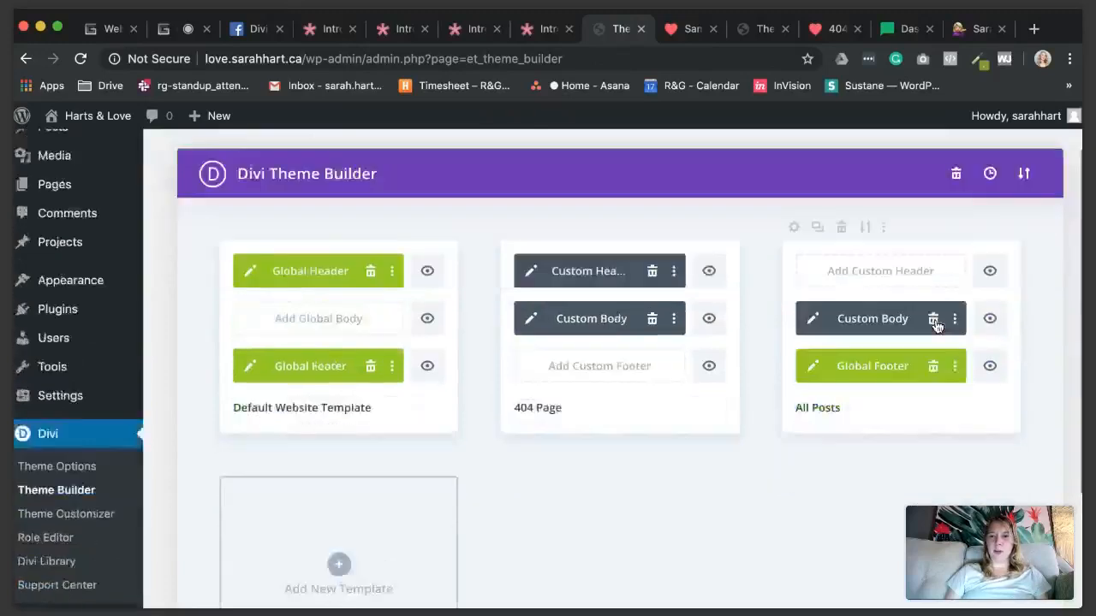
pyautogui.scroll(1, 684, 385)
pyautogui.scroll(2, 636, 392)
pyautogui.click(245, 171)
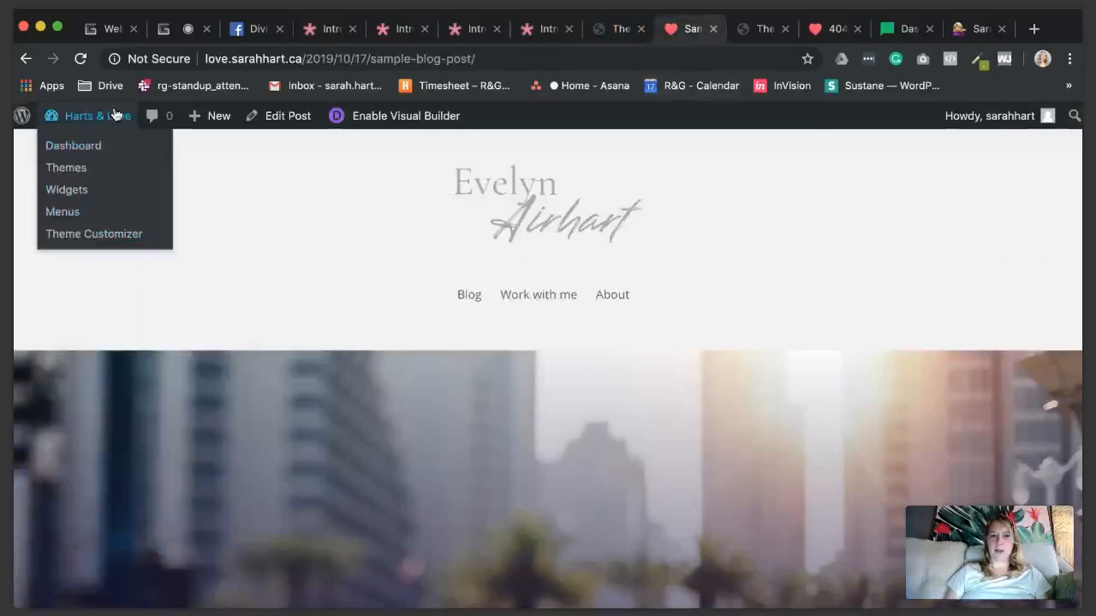
# Step: Reload the Sample Blog Post and examine how its header looks and behaves while scrolling
pyautogui.click(81, 58)
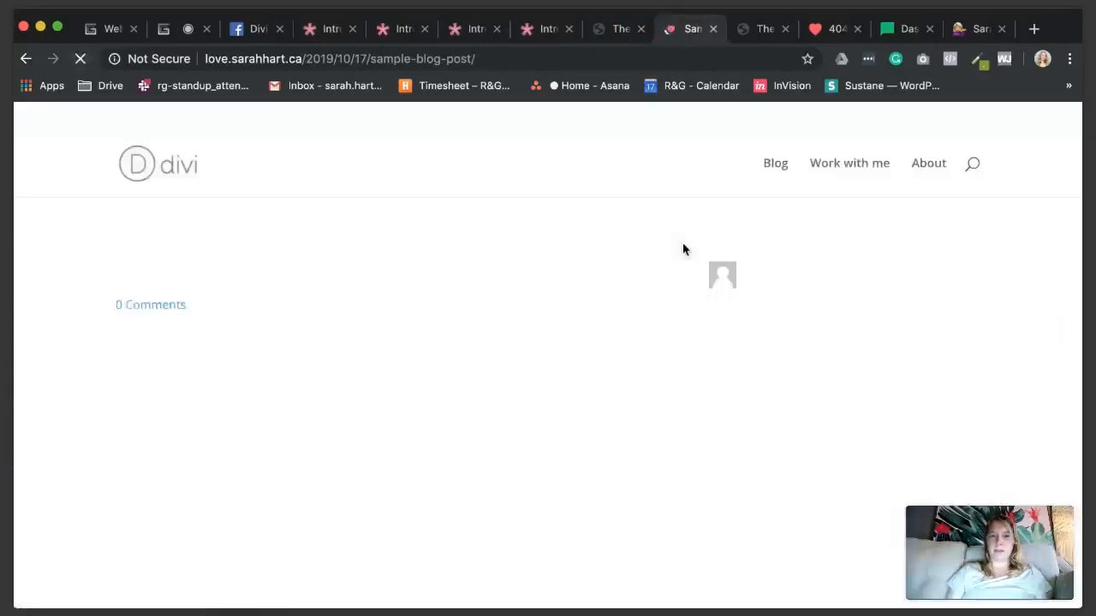
pyautogui.scroll(-3, 682, 248)
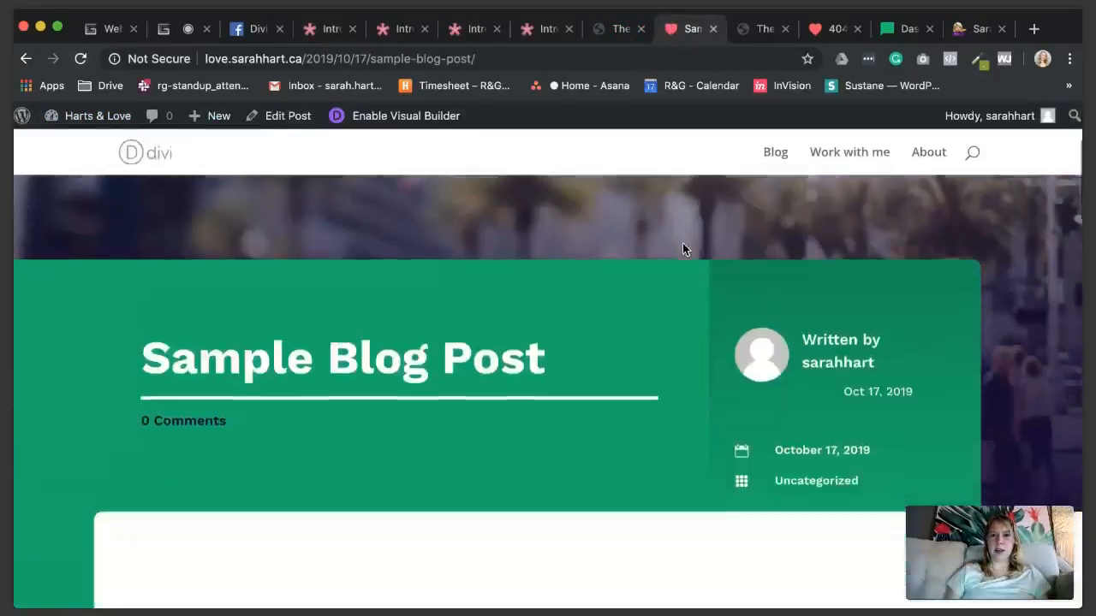
pyautogui.scroll(4, 682, 248)
pyautogui.scroll(-10, 683, 249)
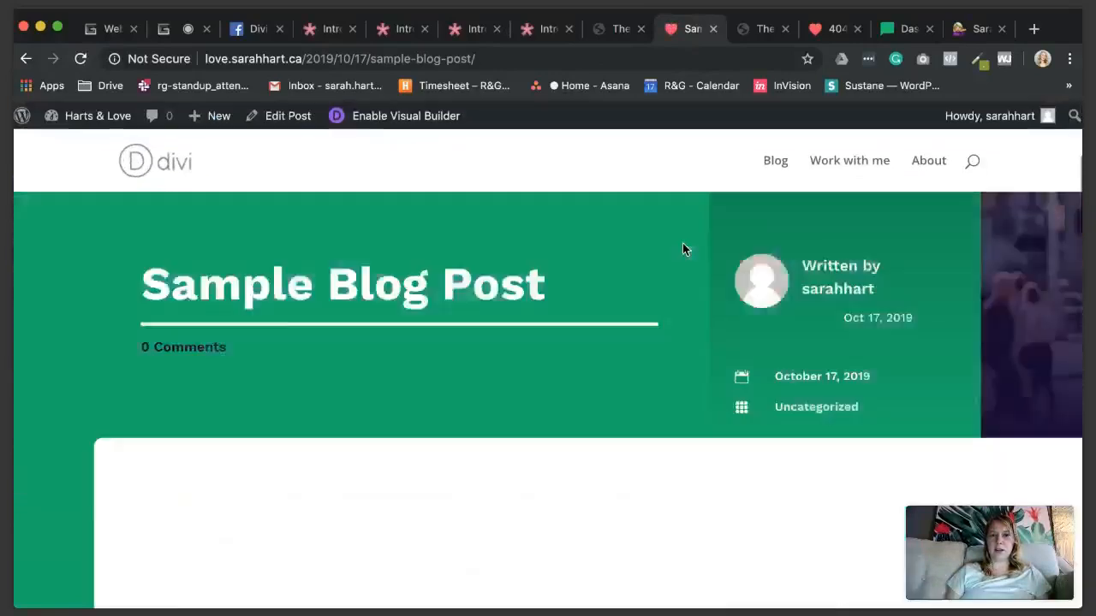
pyautogui.scroll(10, 682, 247)
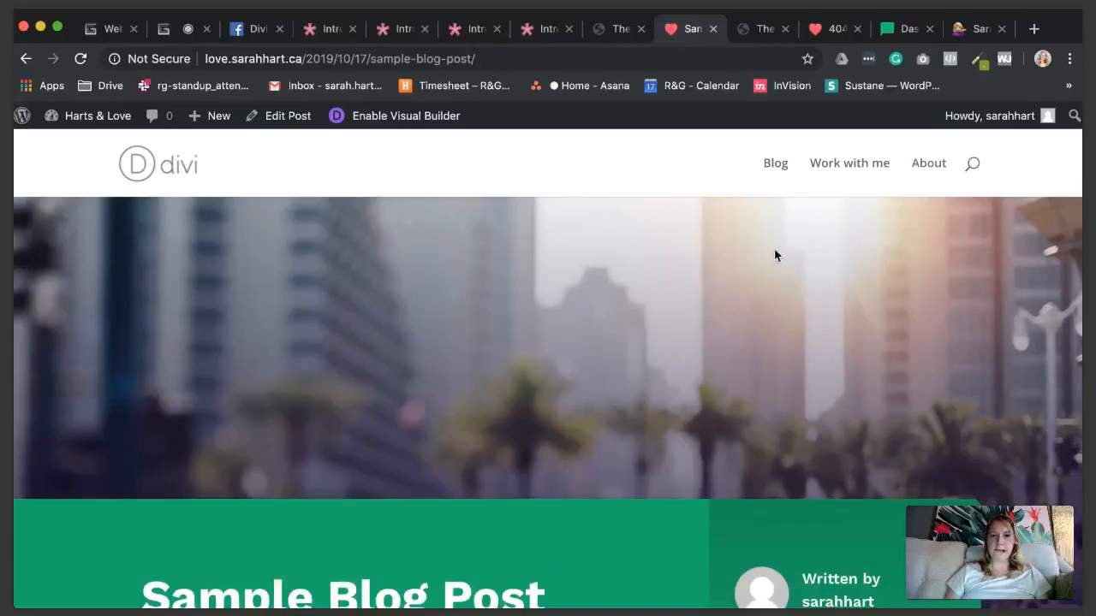
# Step: Open the Theme Customizer from the Sample Blog Post and view the Site Identity options under General Settings
pyautogui.moveTo(98, 116)
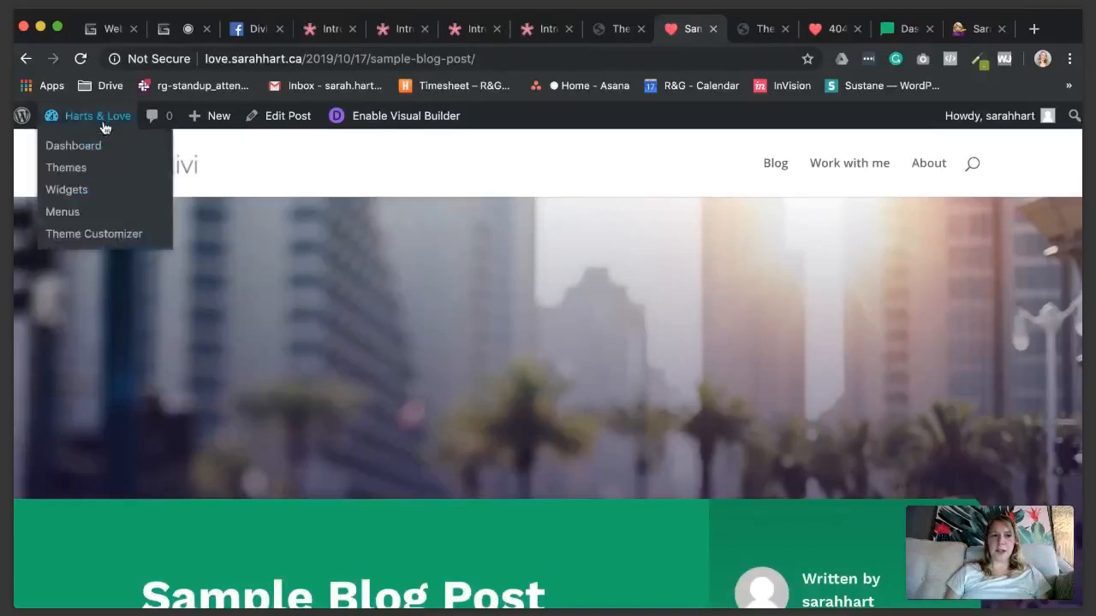
pyautogui.click(93, 234)
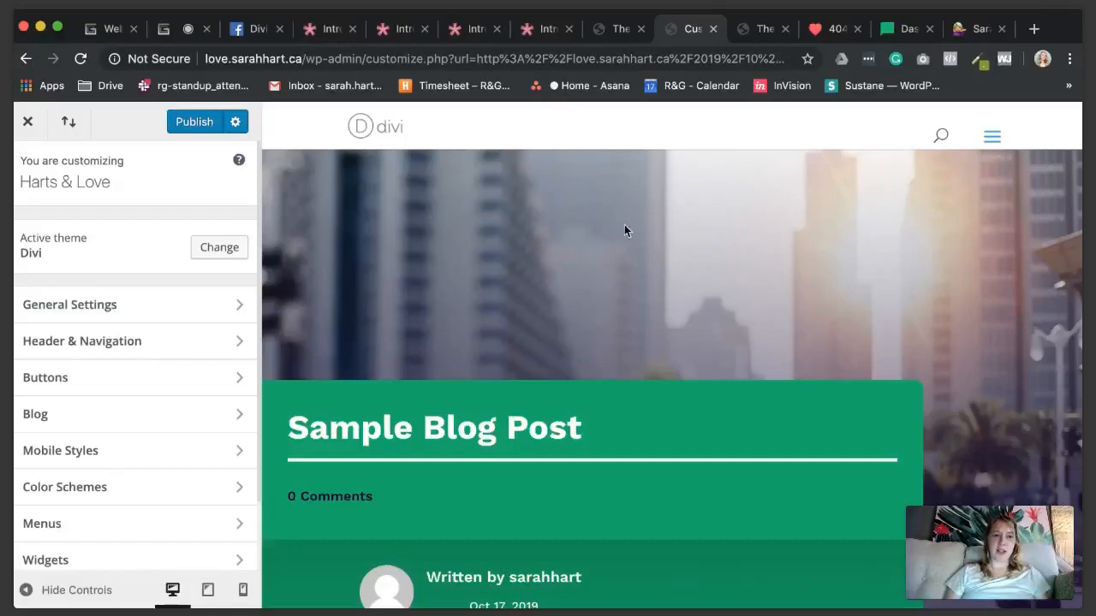
pyautogui.click(232, 306)
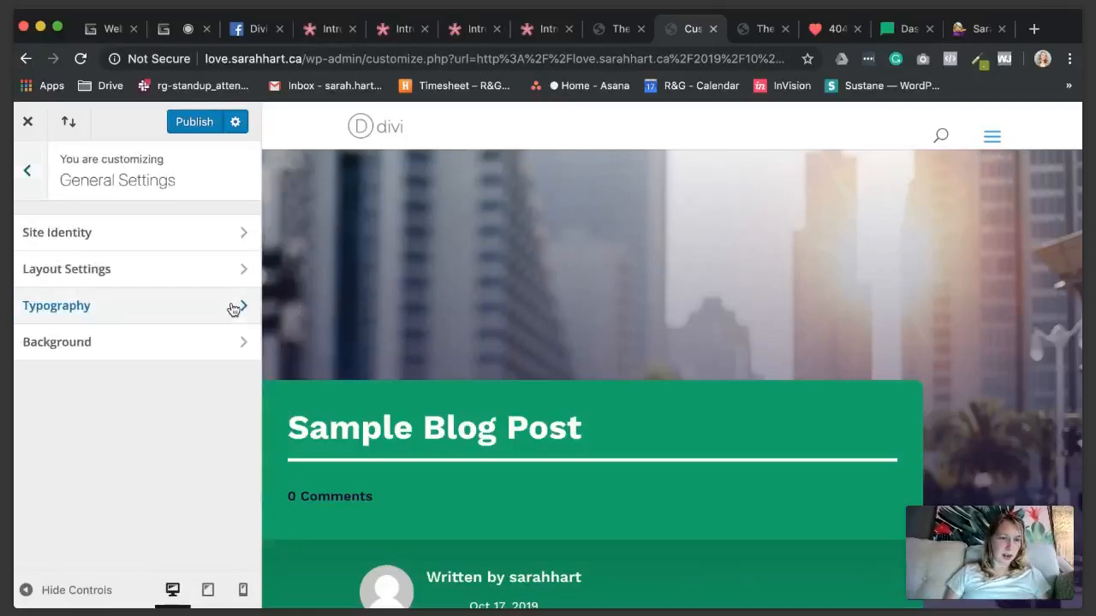
pyautogui.click(159, 238)
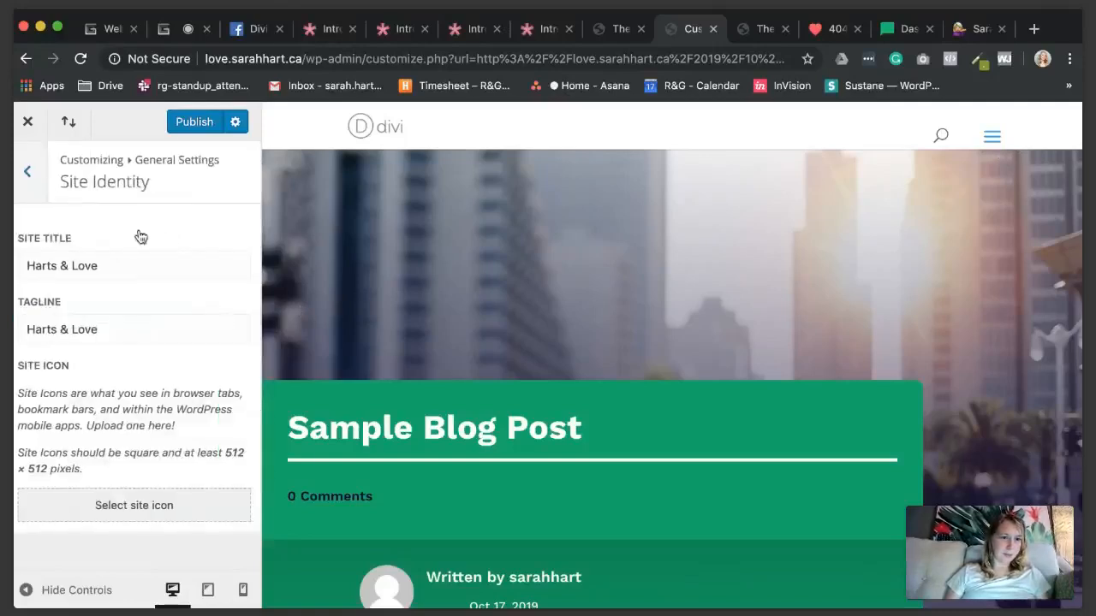
# Step: Leave the Site Identity options and open the Header Format settings under Header & Navigation
pyautogui.click(25, 181)
pyautogui.click(25, 180)
pyautogui.click(96, 343)
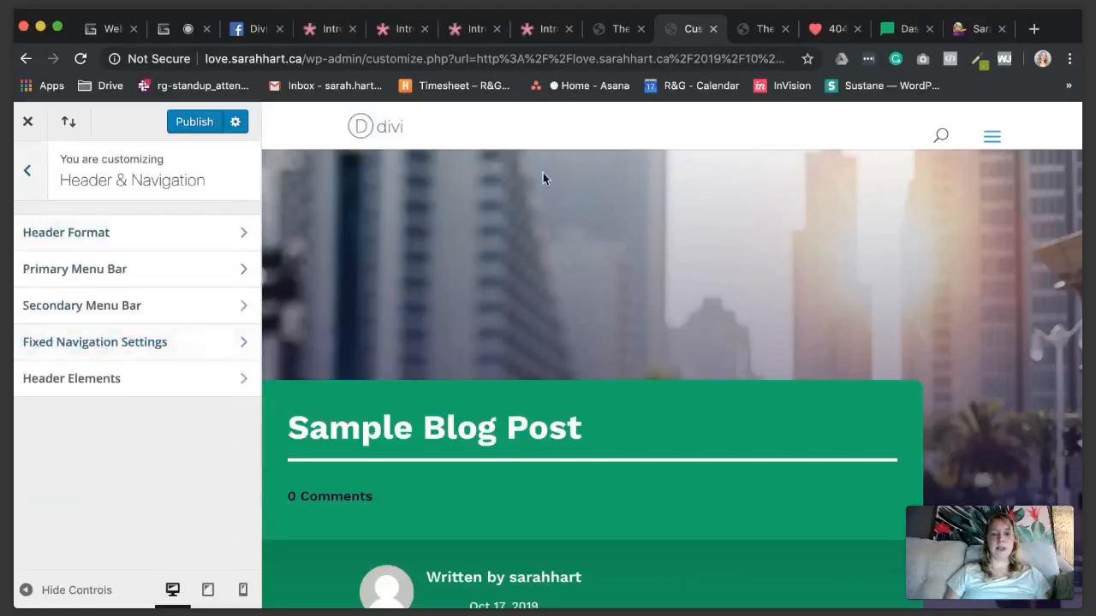
pyautogui.click(156, 242)
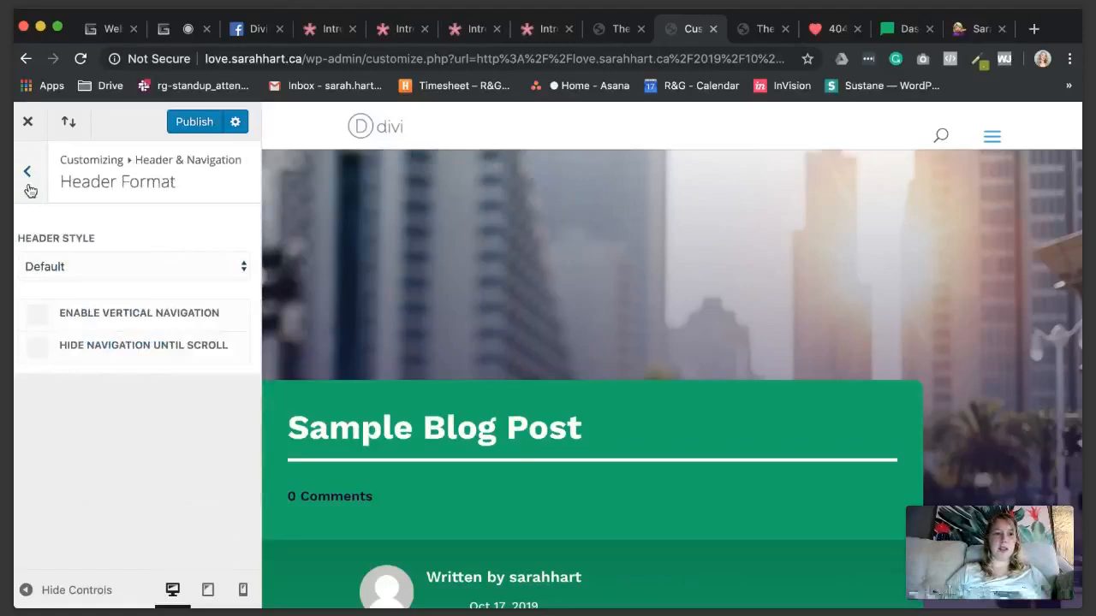
# Step: Try the Slide In and Fullscreen header styles, set the style back to Default, and leave the Header Format settings
pyautogui.click(117, 320)
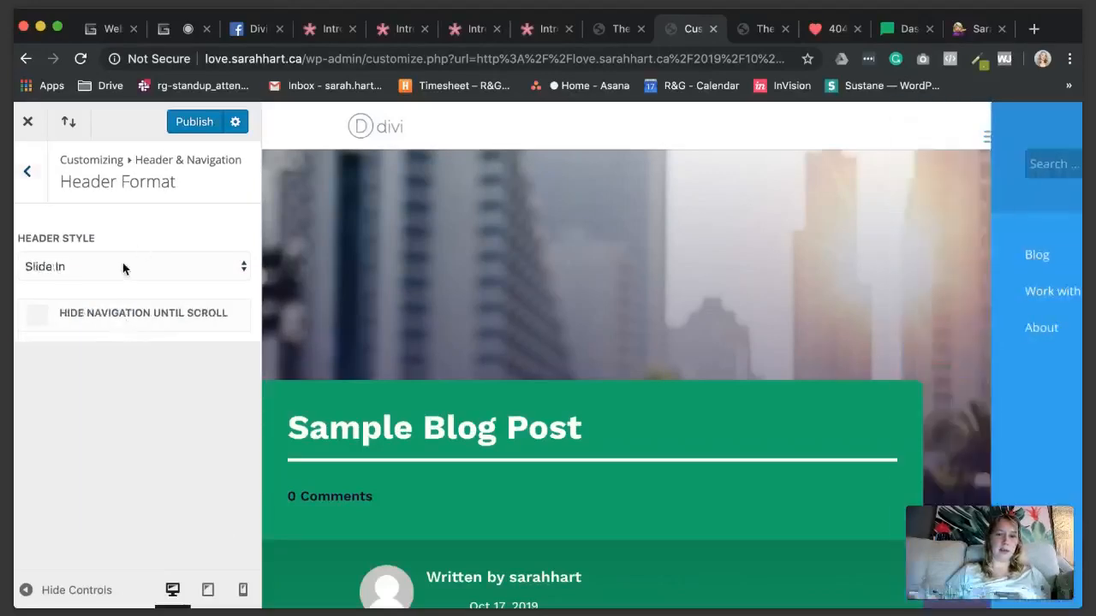
pyautogui.click(114, 291)
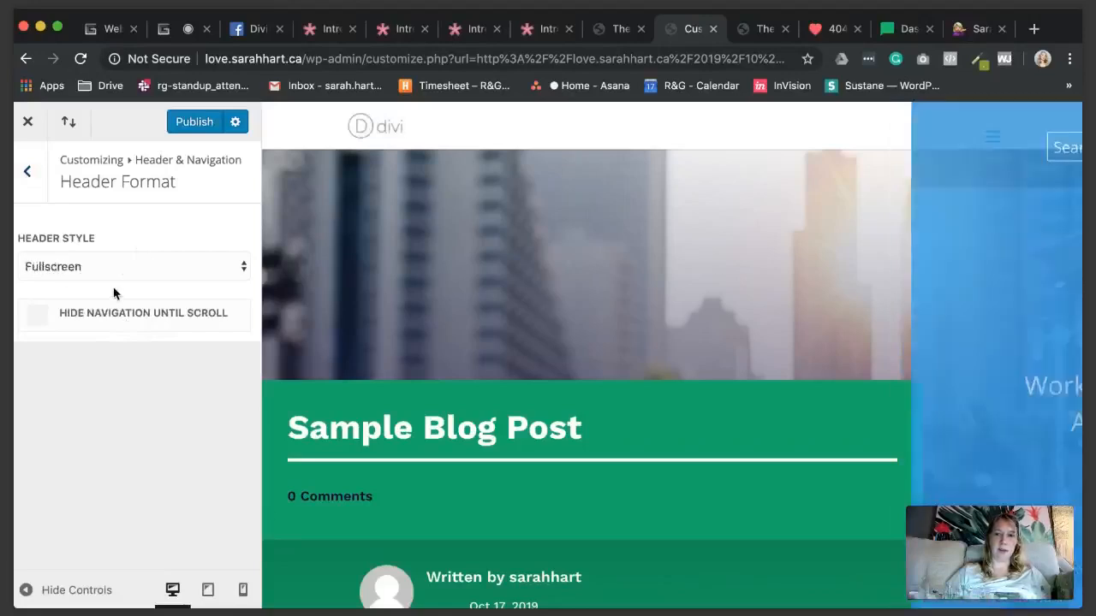
pyautogui.click(88, 261)
pyautogui.click(85, 212)
pyautogui.click(26, 173)
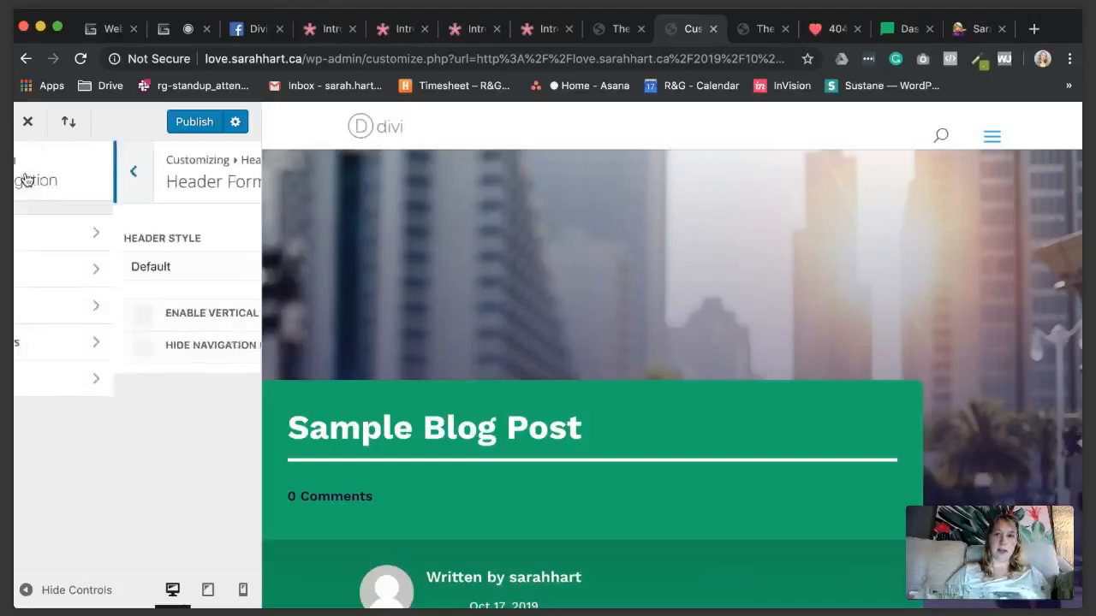
# Step: Close the Theme Customizer without publishing and return to the Divi Theme Builder
pyautogui.click(27, 175)
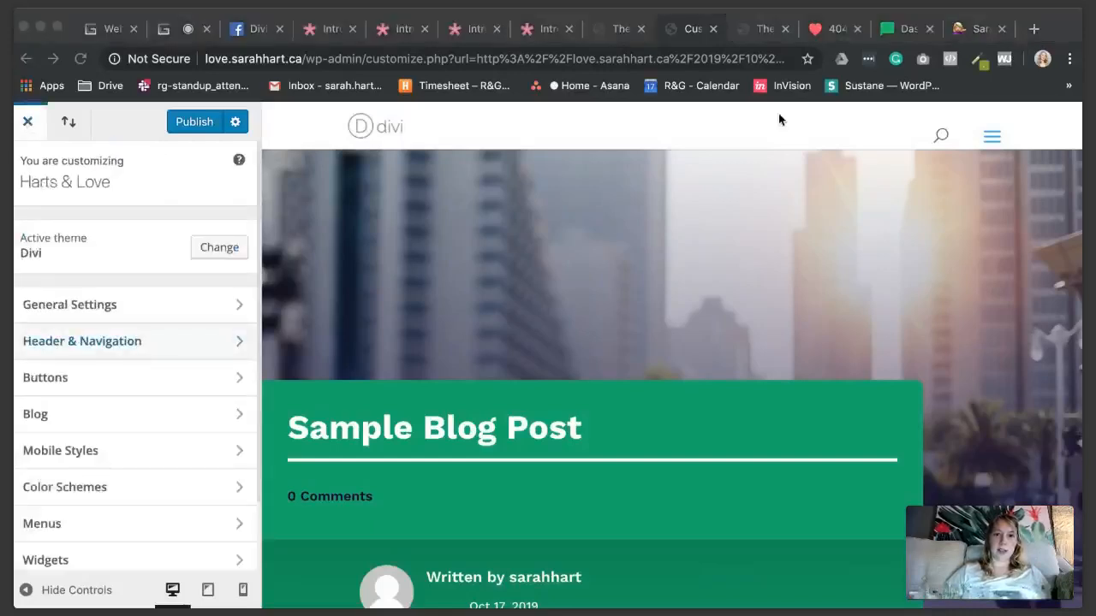
pyautogui.click(692, 172)
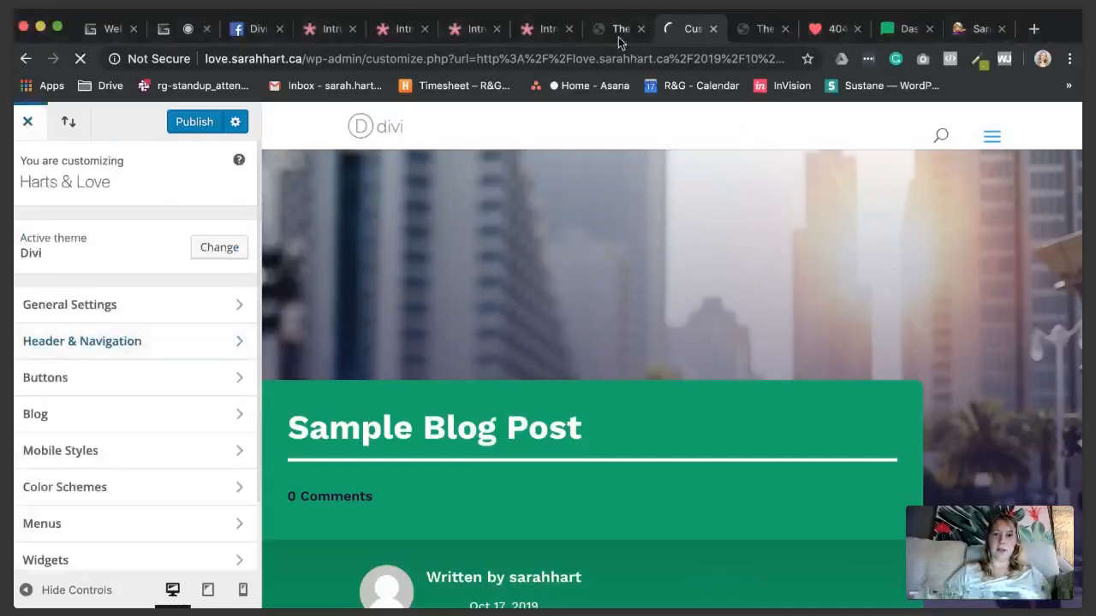
pyautogui.click(621, 28)
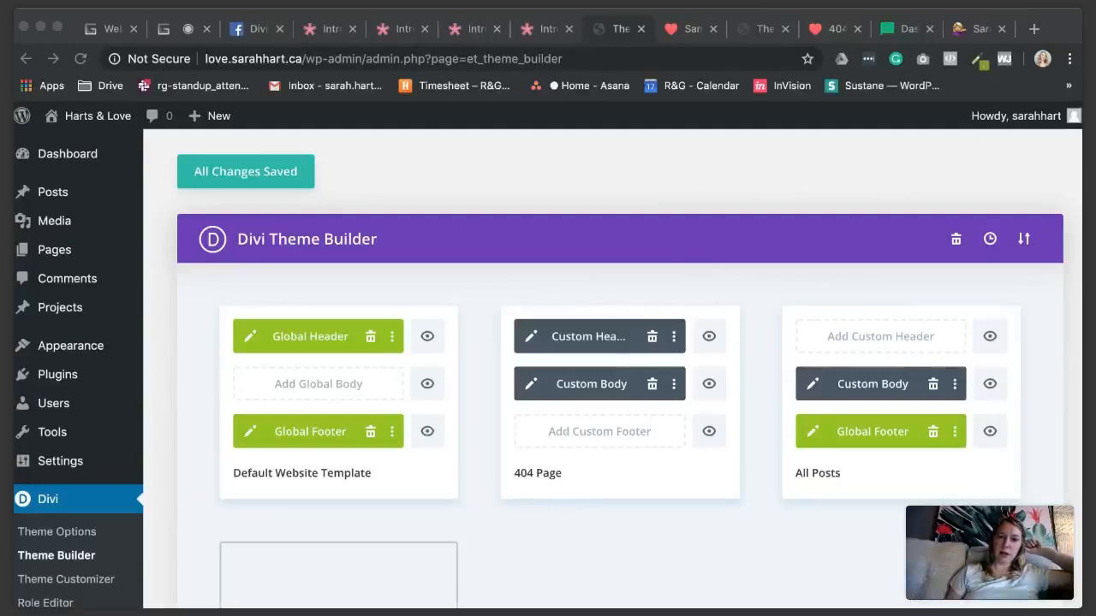
pyautogui.click(182, 277)
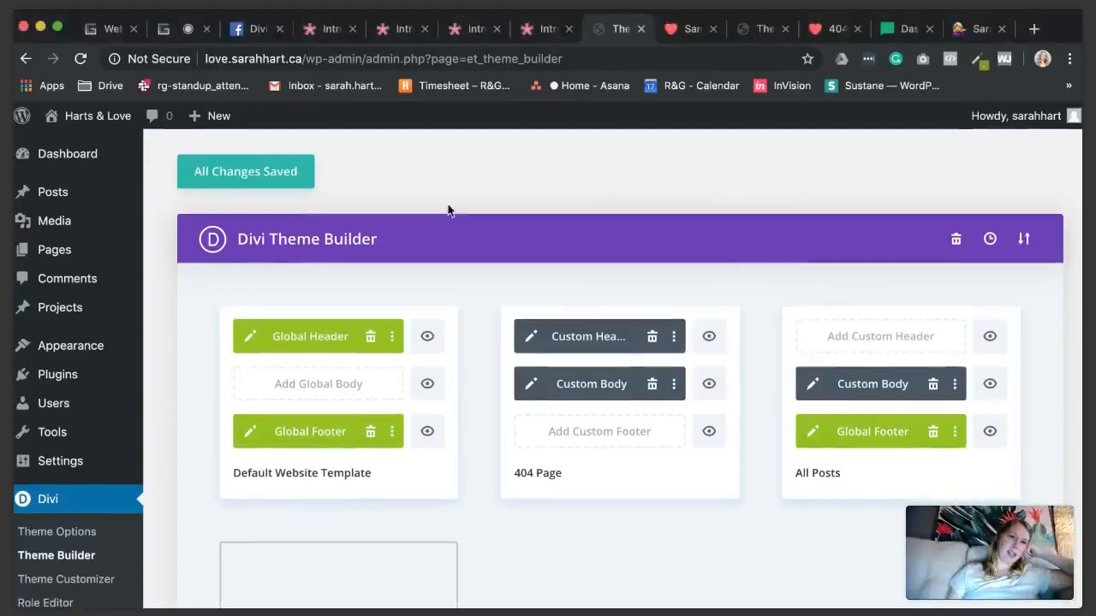
# Step: Create a new template in the Theme Builder that is used on the Homepage
pyautogui.scroll(-5, 448, 209)
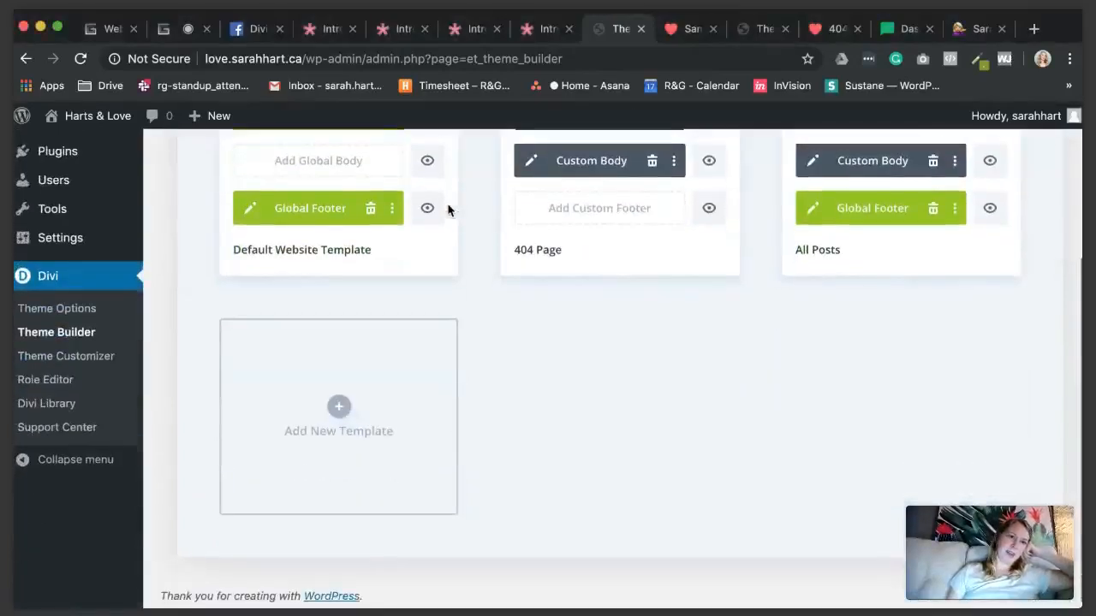
pyautogui.scroll(5, 447, 210)
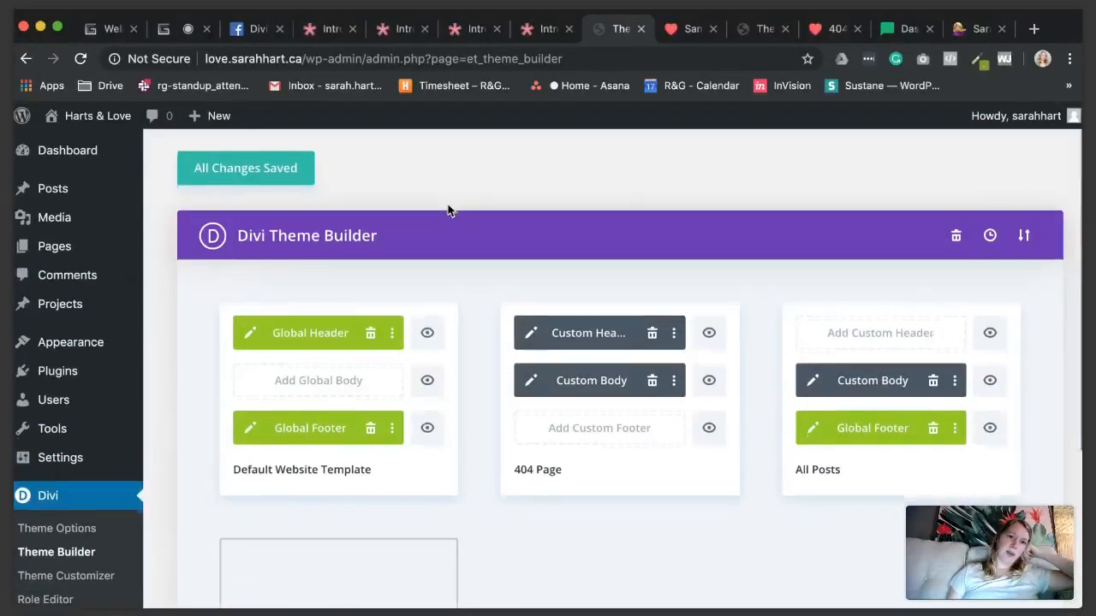
pyautogui.scroll(-1, 385, 248)
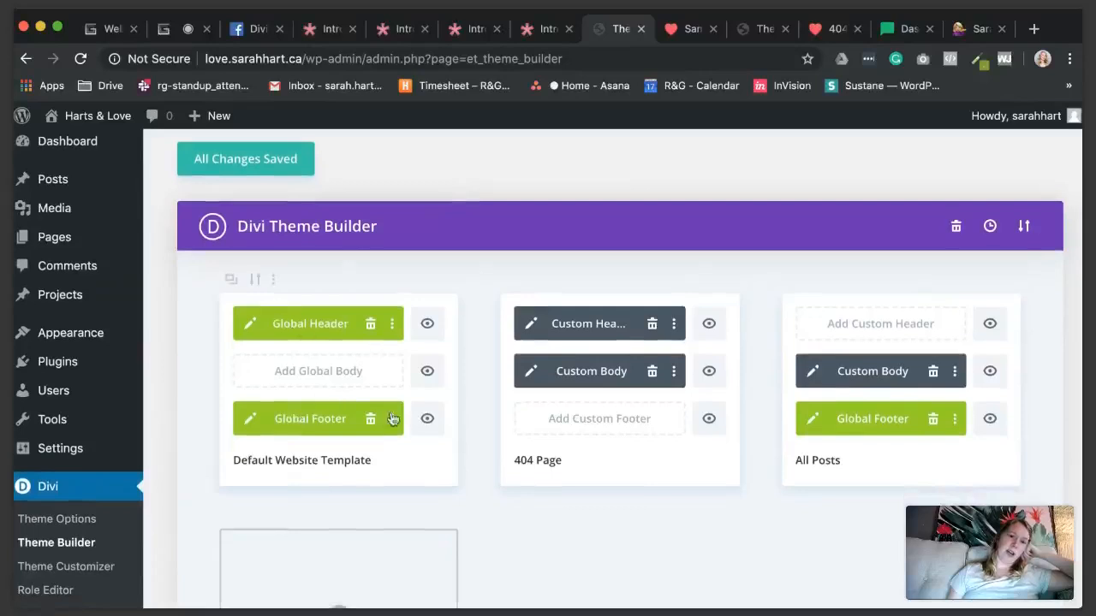
pyautogui.scroll(-3, 723, 403)
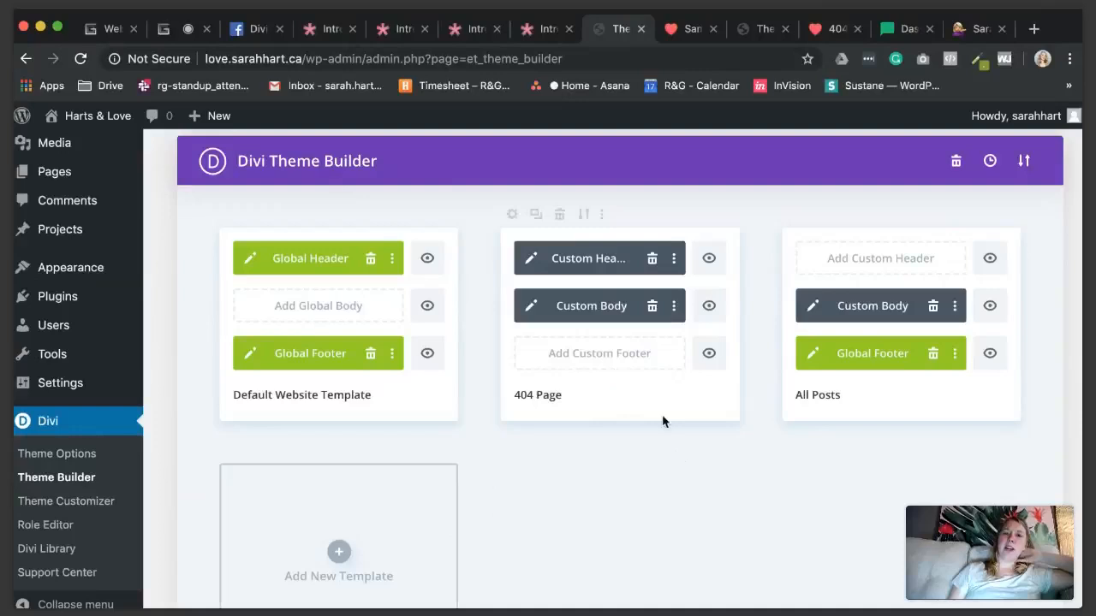
pyautogui.scroll(-2, 548, 467)
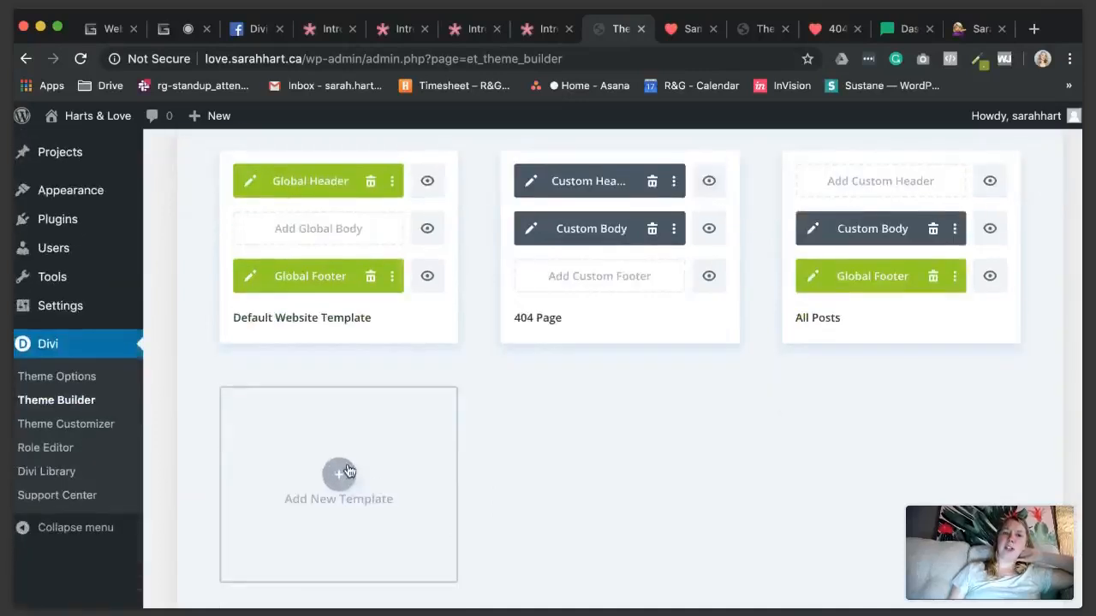
pyautogui.click(347, 471)
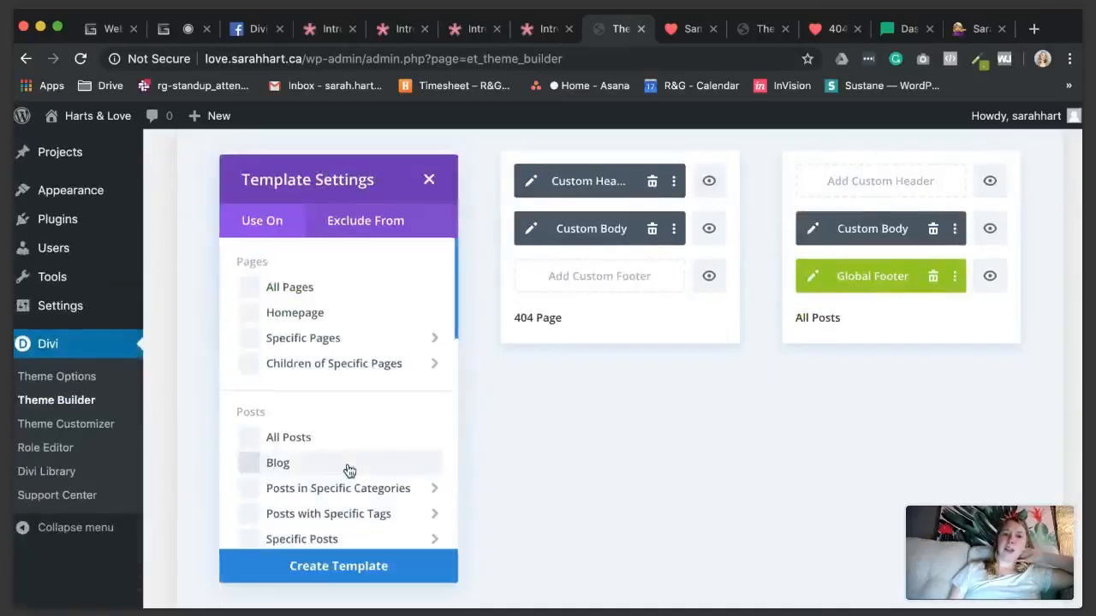
pyautogui.click(331, 313)
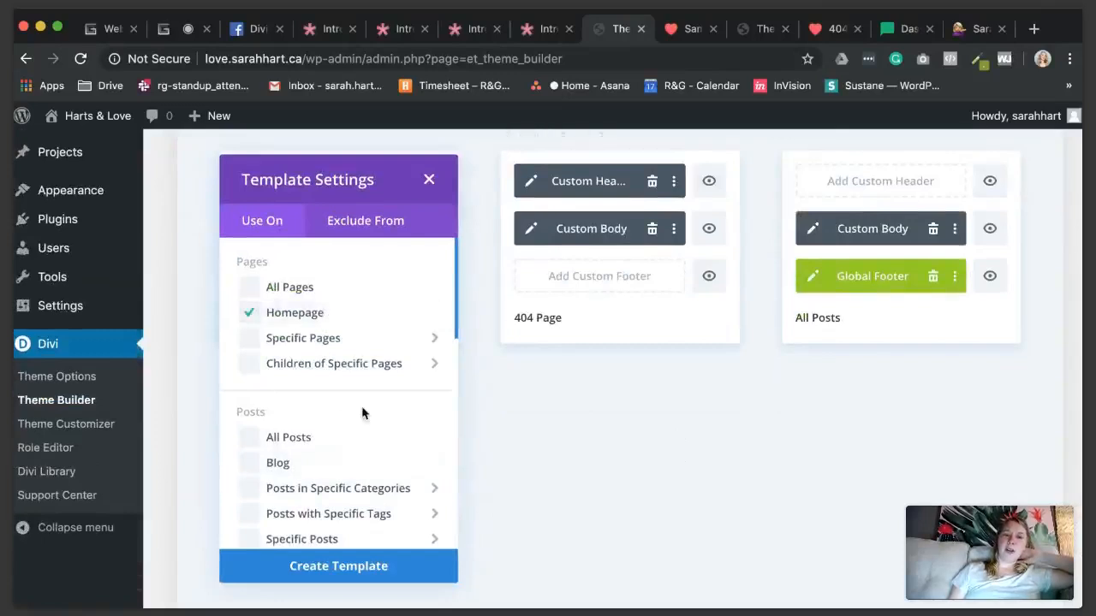
pyautogui.click(303, 569)
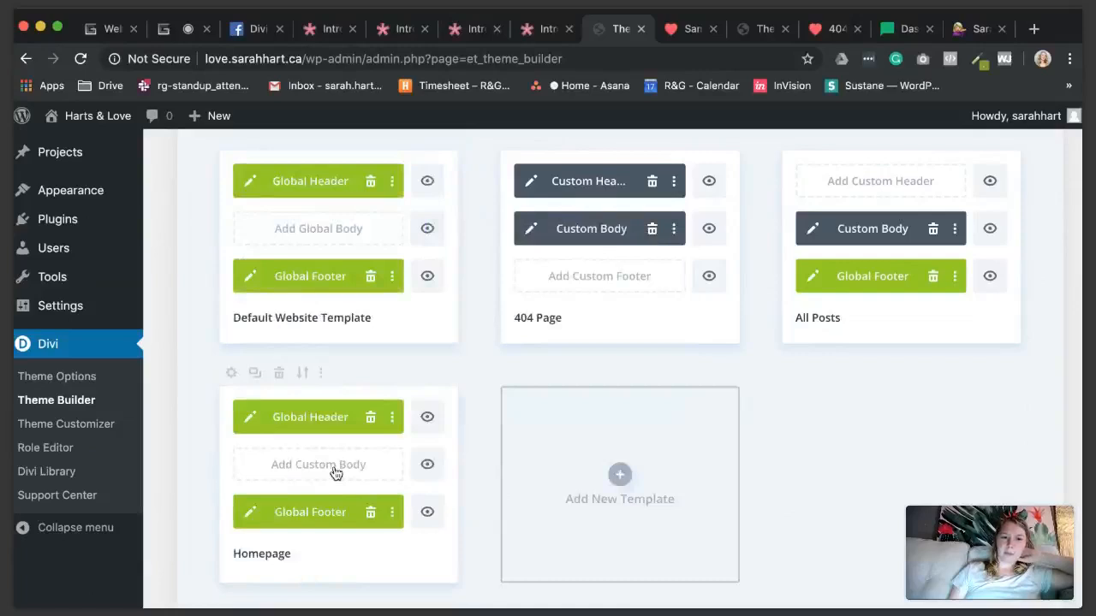
# Step: Start building a custom body for the Homepage template from a premade layout
pyautogui.scroll(-1, 335, 474)
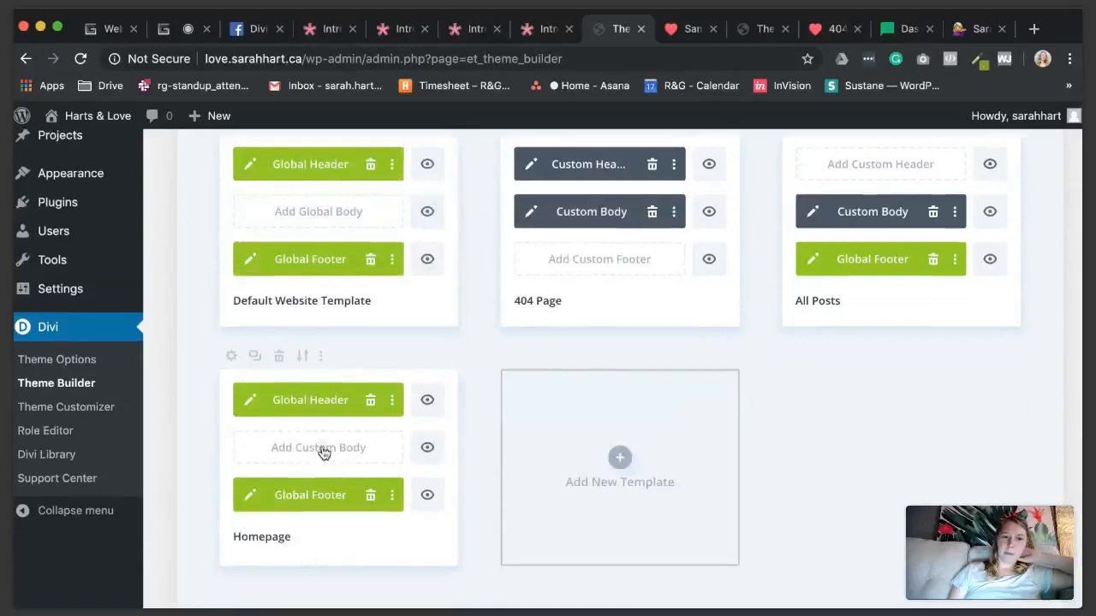
pyautogui.click(323, 452)
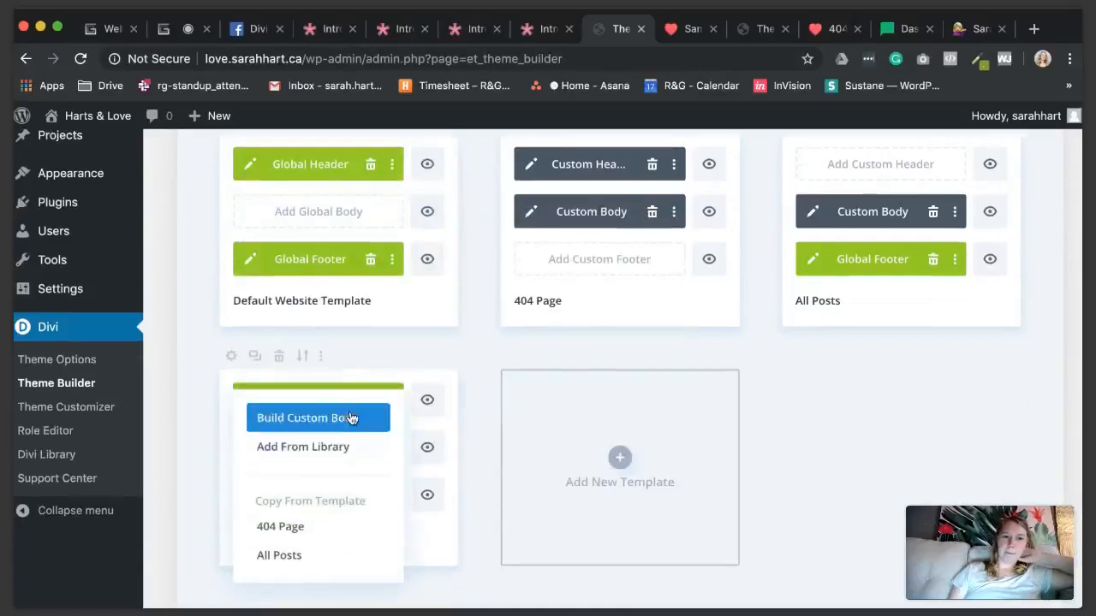
pyautogui.click(351, 418)
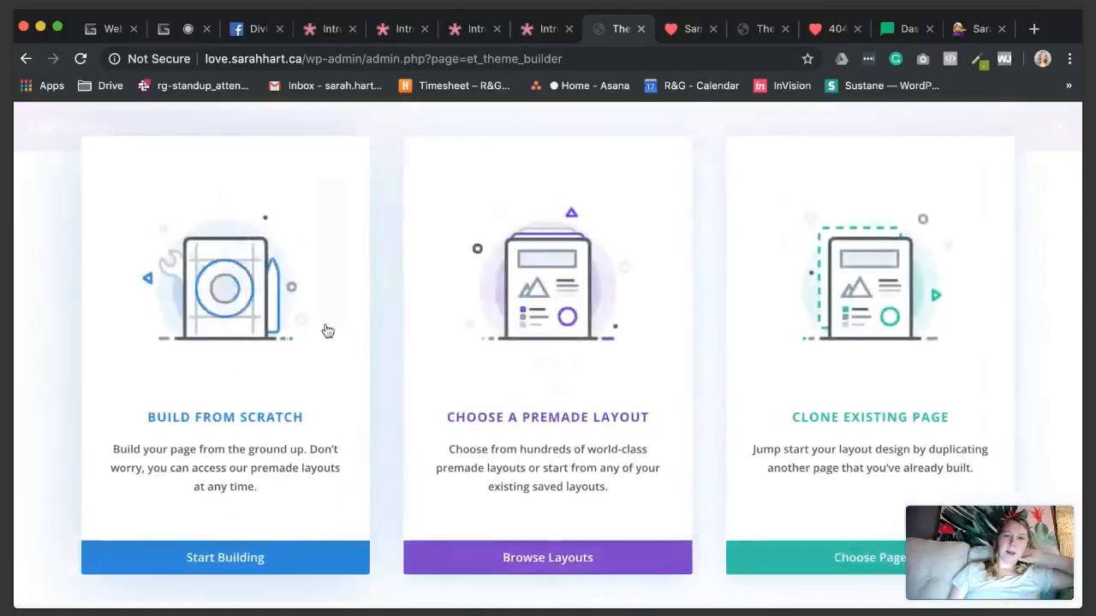
pyautogui.click(541, 330)
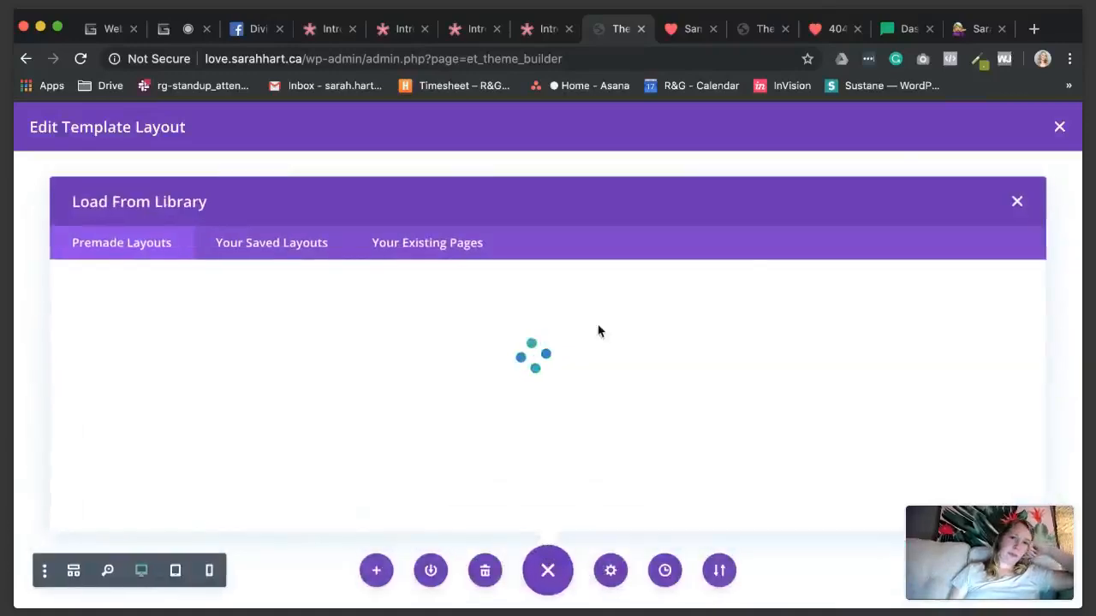
# Step: Check the attendee chat in the WebinarJam broadcast tab and return to the Theme Builder
pyautogui.click(188, 29)
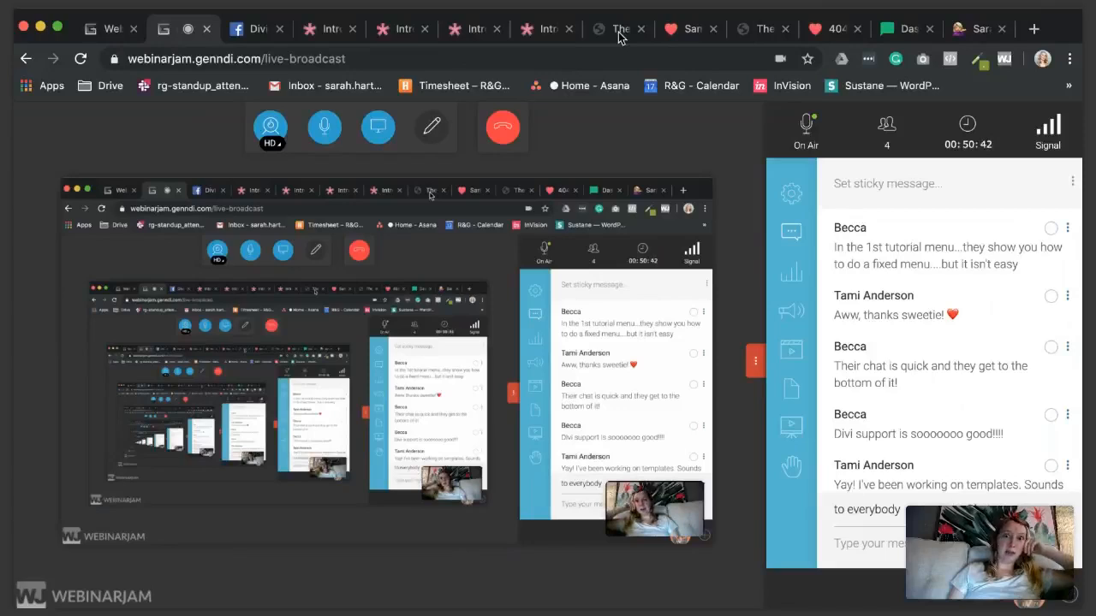
pyautogui.click(620, 32)
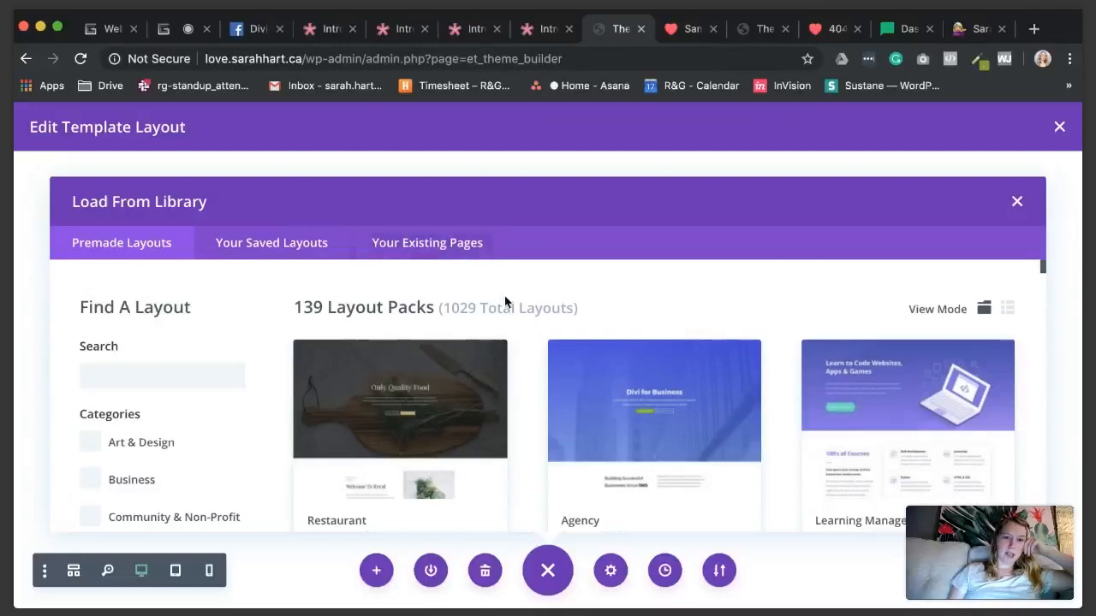
# Step: Browse the premade layout packs and load the Farmer Landing Page layout into the Homepage template's custom body
pyautogui.scroll(-1, 530, 351)
pyautogui.click(564, 405)
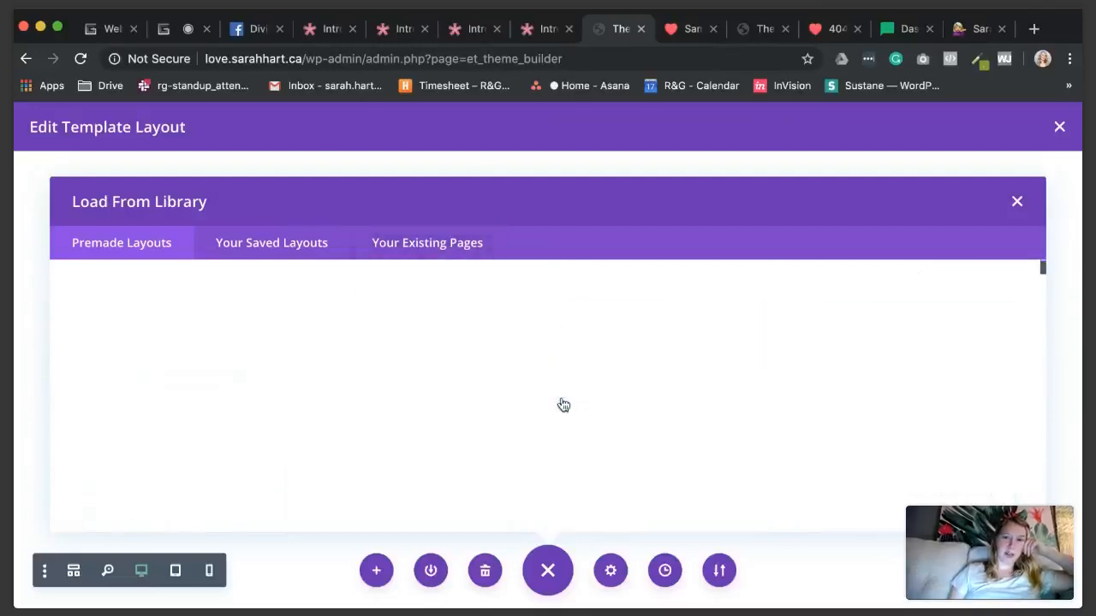
pyautogui.scroll(-3, 892, 416)
pyautogui.scroll(1, 892, 416)
pyautogui.scroll(-5, 893, 416)
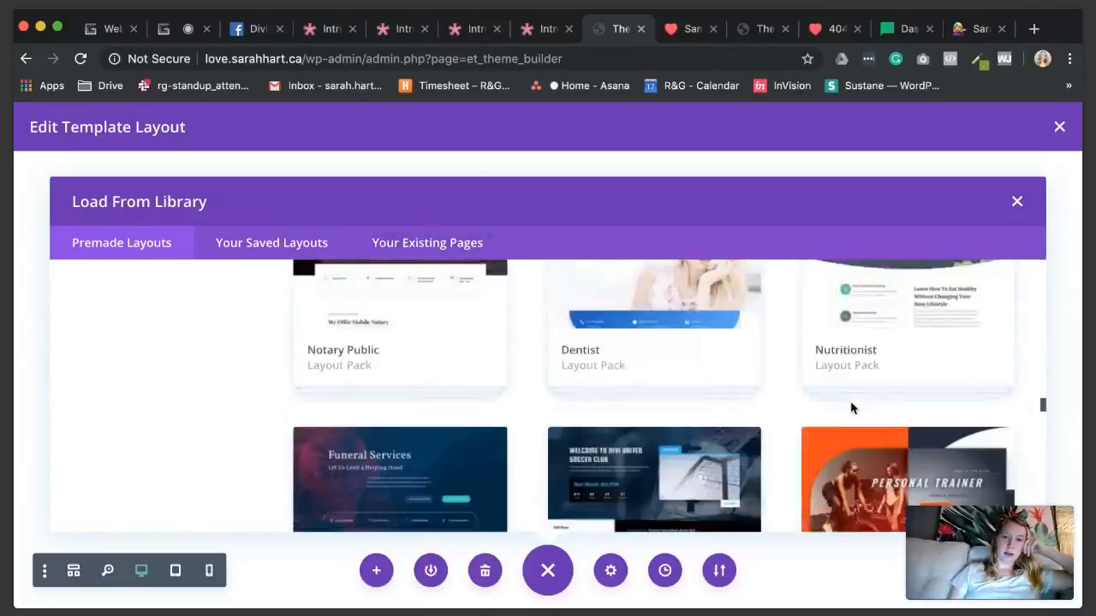
pyautogui.scroll(5, 798, 394)
pyautogui.scroll(-6, 798, 394)
pyautogui.scroll(-15, 798, 398)
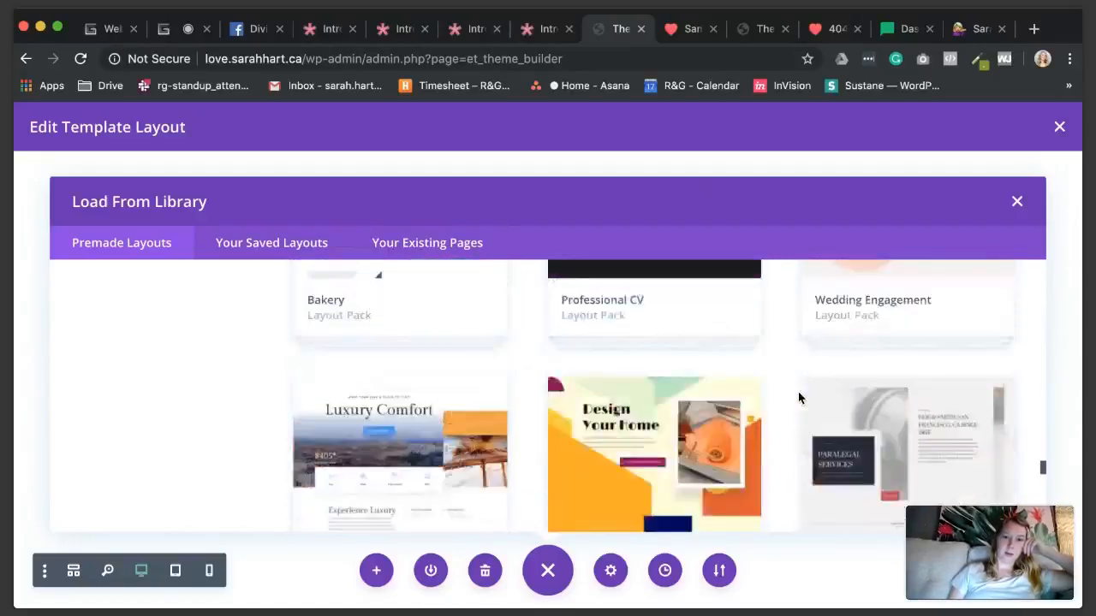
pyautogui.scroll(-8, 797, 398)
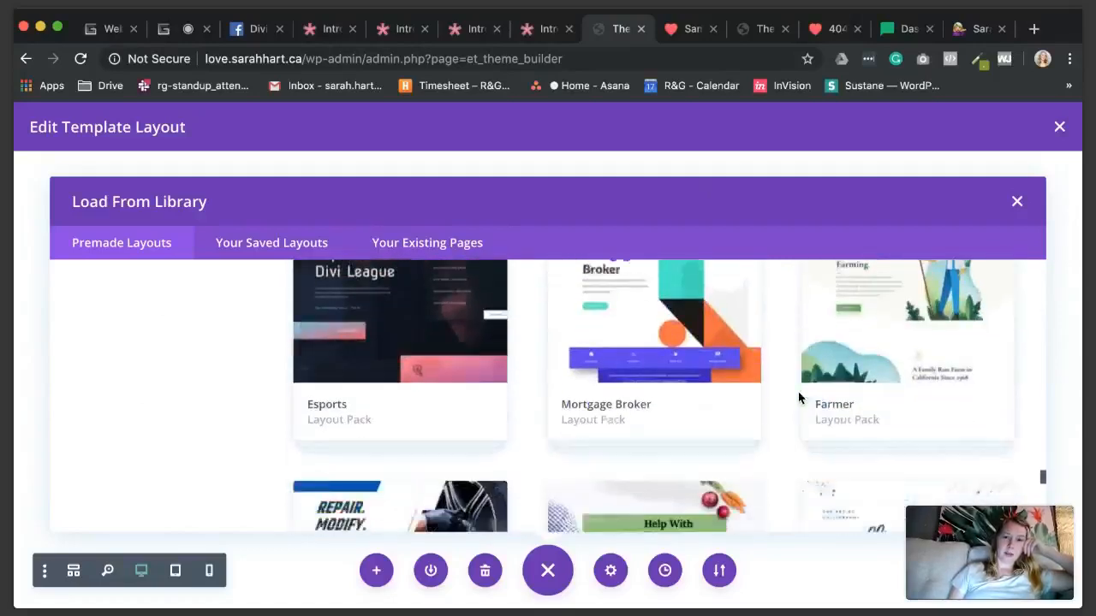
pyautogui.scroll(-2, 798, 399)
pyautogui.scroll(3, 801, 392)
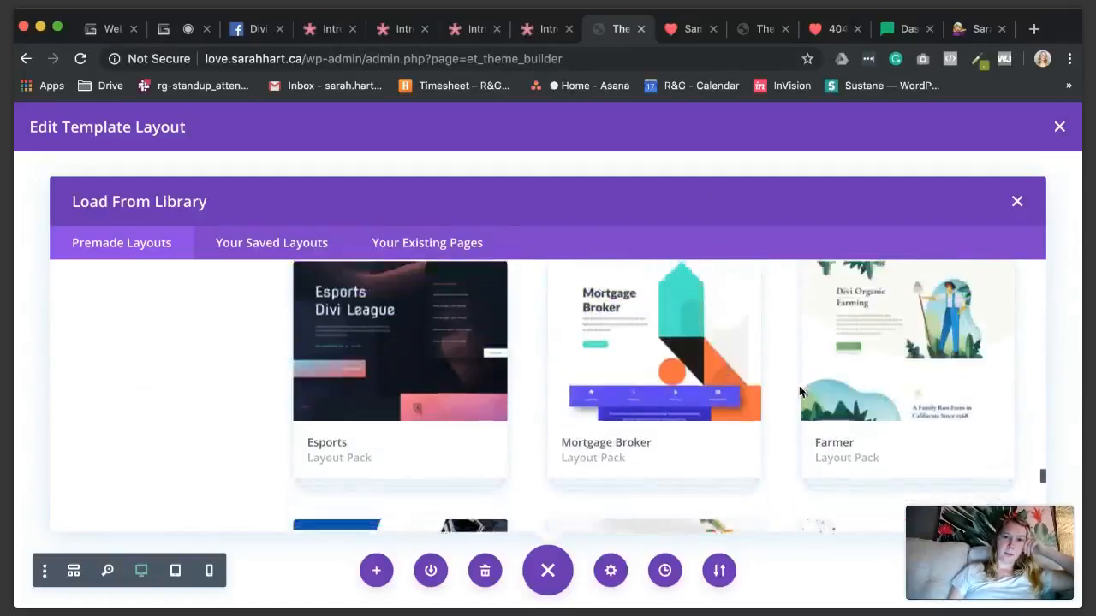
pyautogui.click(801, 392)
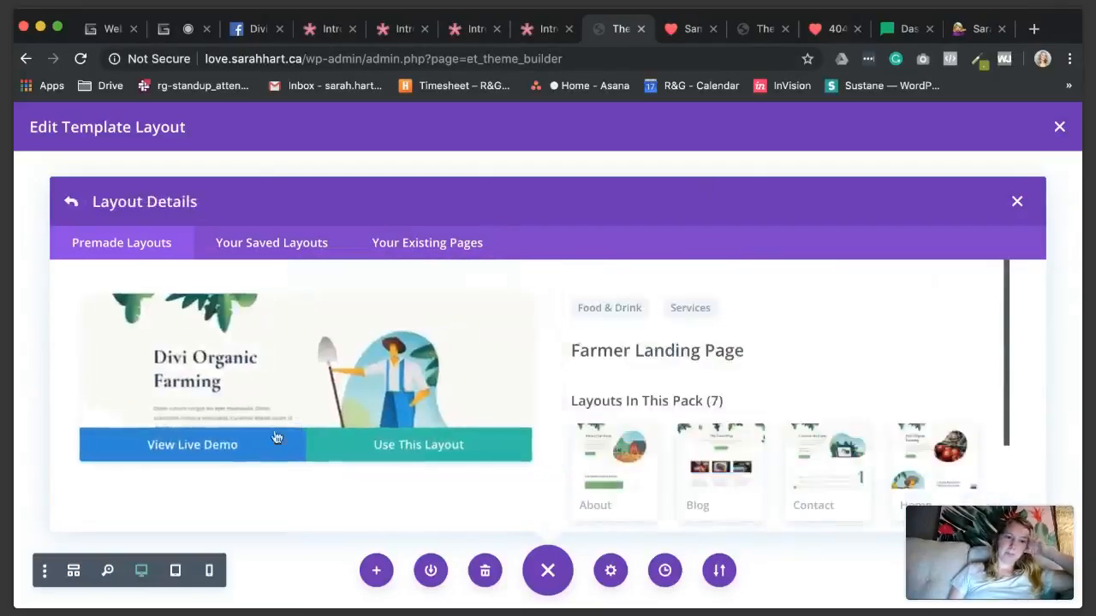
pyautogui.click(376, 447)
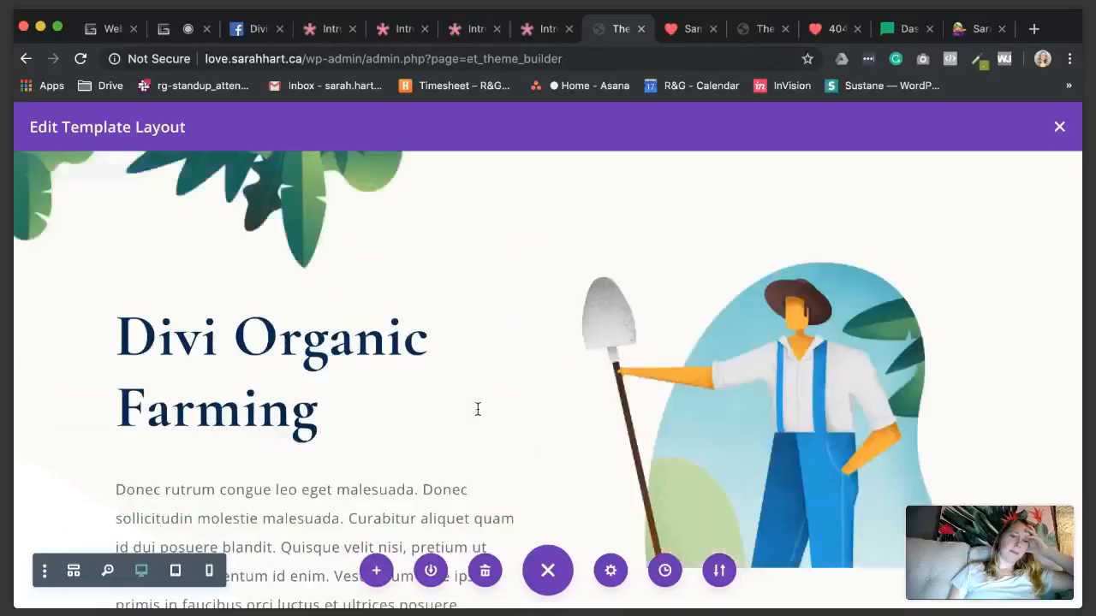
# Step: Examine the sections of the loaded Farmer landing layout down the page and return to its hero section
pyautogui.scroll(-5, 582, 366)
pyautogui.scroll(-15, 582, 366)
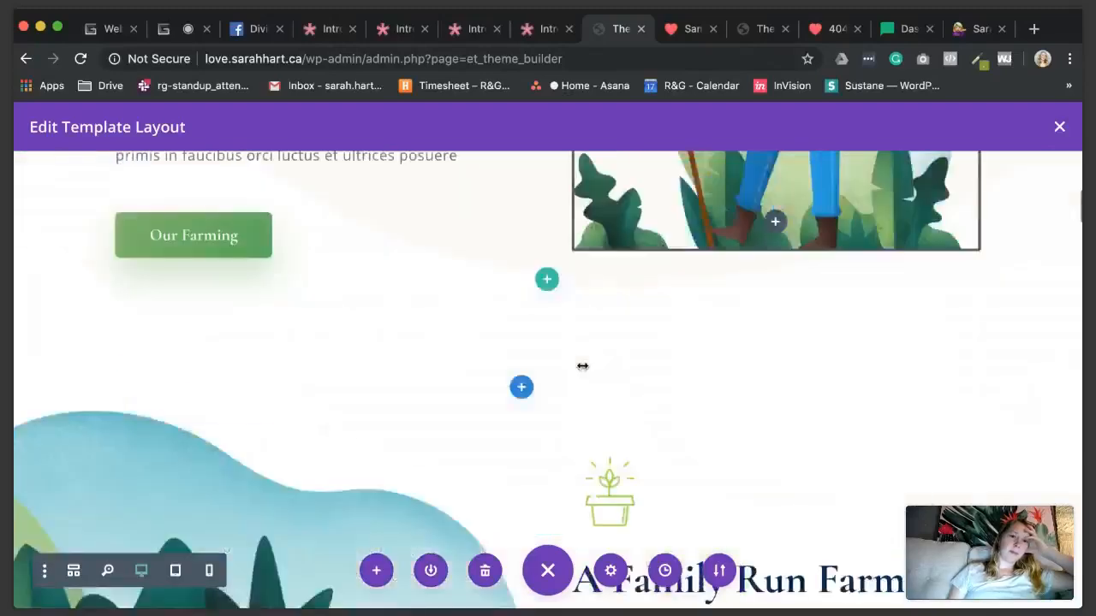
pyautogui.scroll(-8, 582, 367)
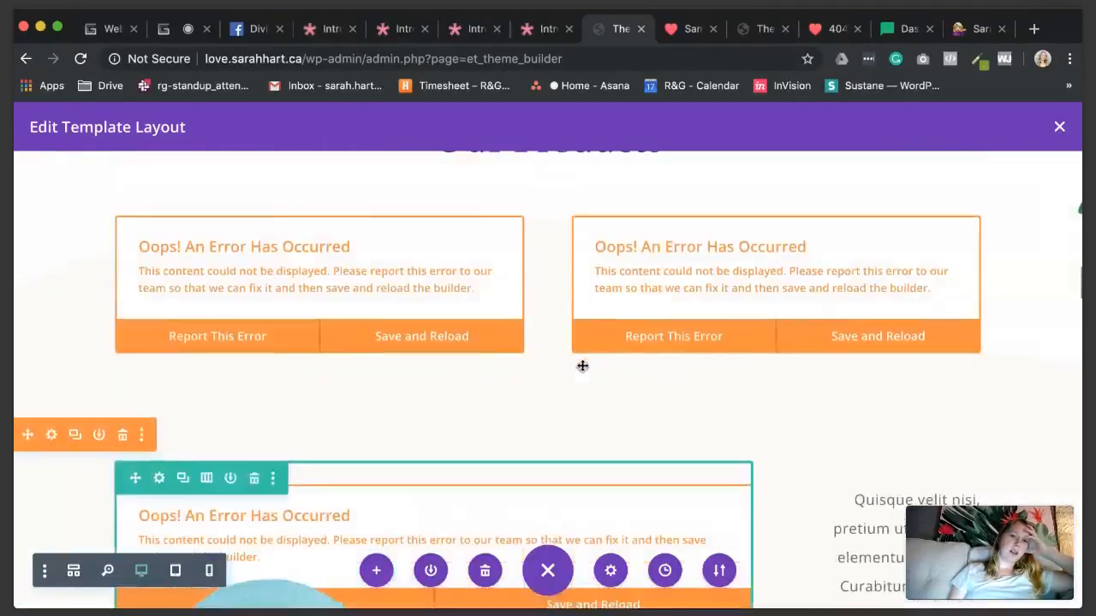
pyautogui.click(385, 338)
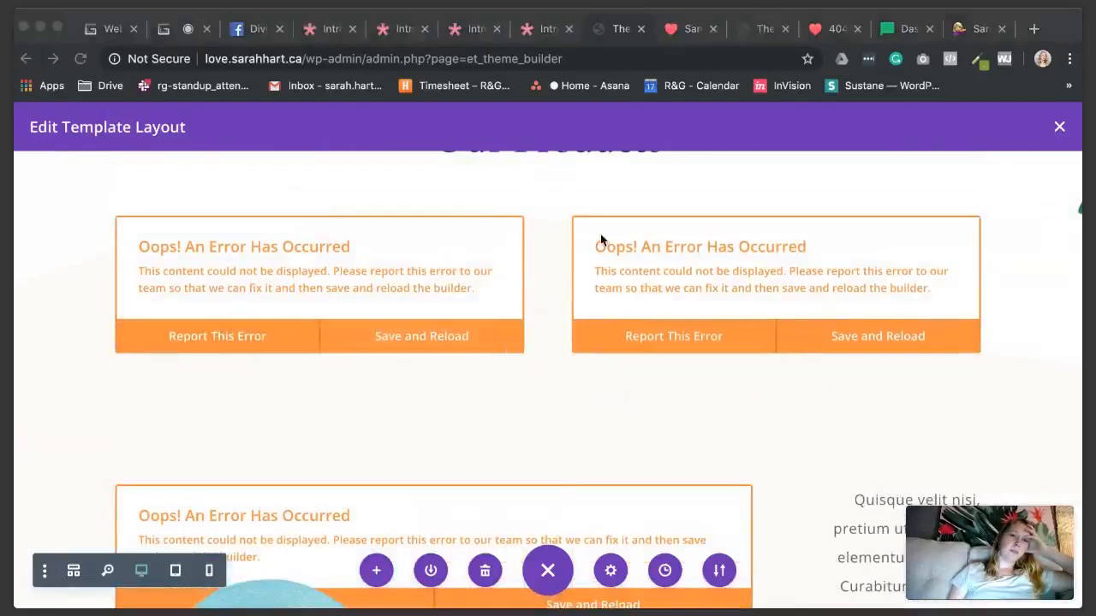
pyautogui.scroll(-10, 582, 384)
pyautogui.scroll(-15, 582, 384)
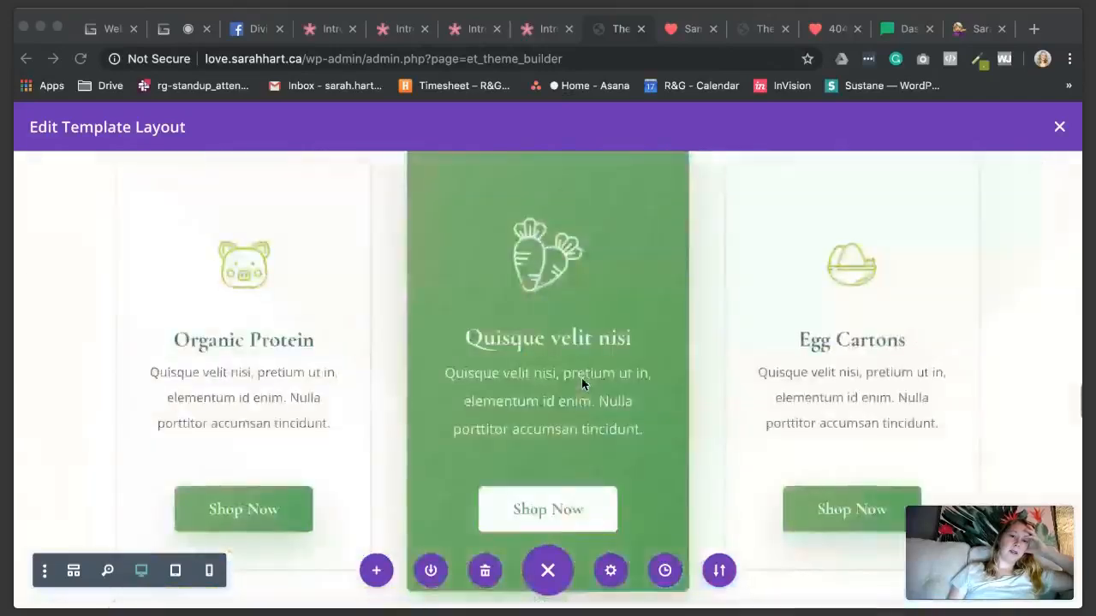
pyautogui.scroll(20, 583, 384)
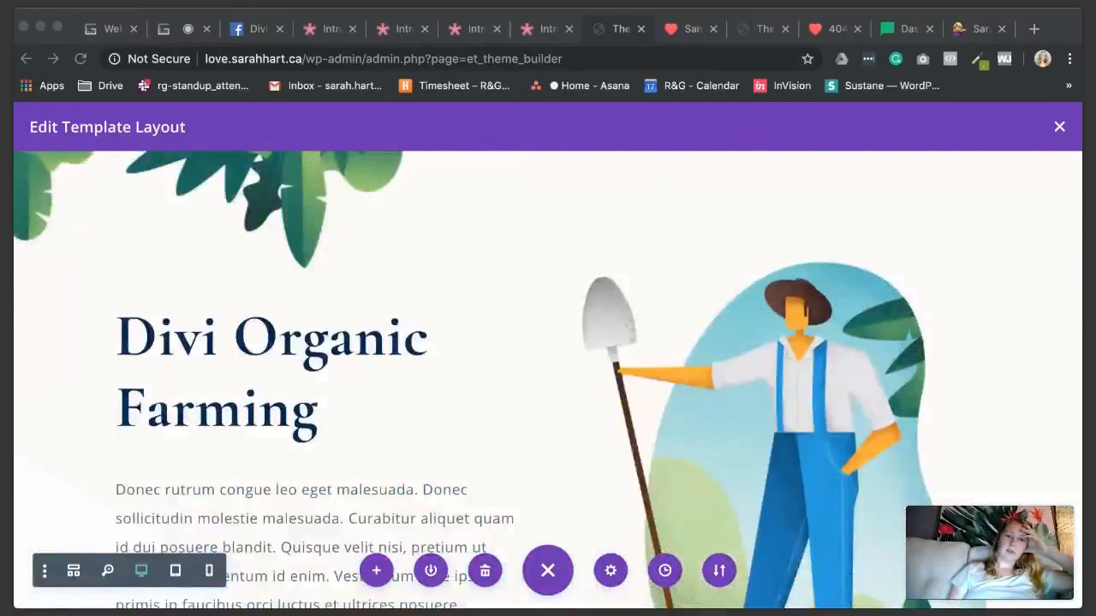
# Step: Leave the Farmer layout editor by reloading the Theme Builder and check the options for the 404 Page template's custom body
pyautogui.click(986, 473)
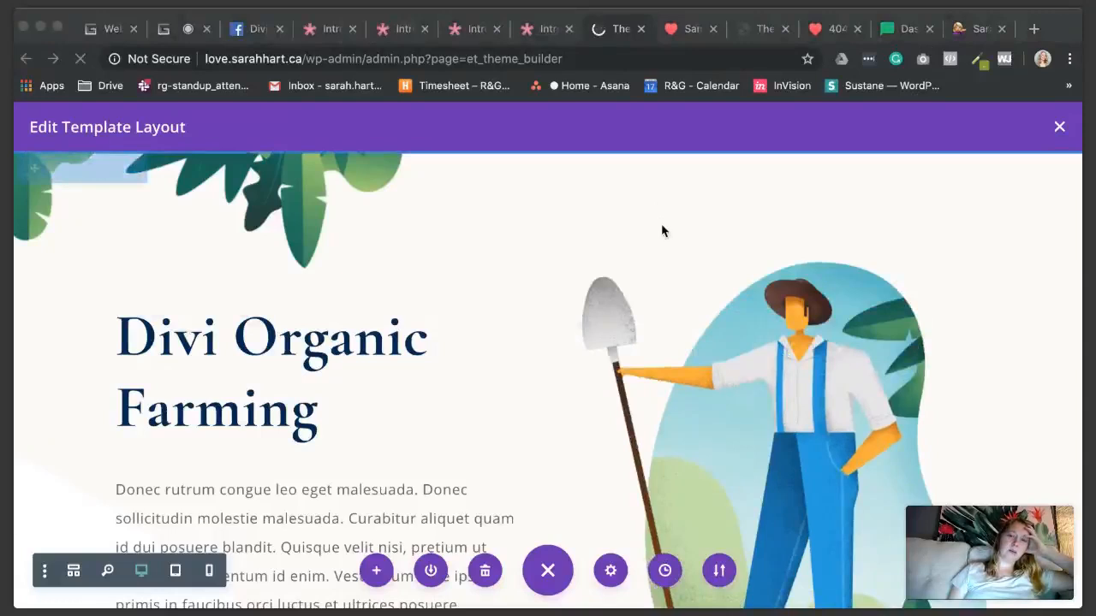
pyautogui.scroll(-5, 502, 321)
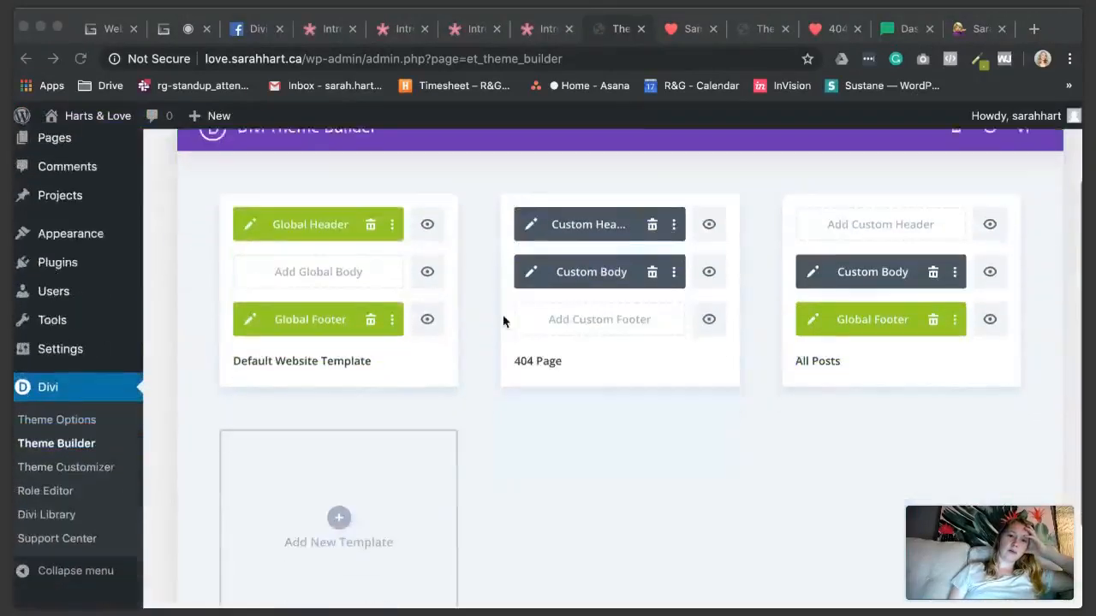
pyautogui.scroll(2, 502, 321)
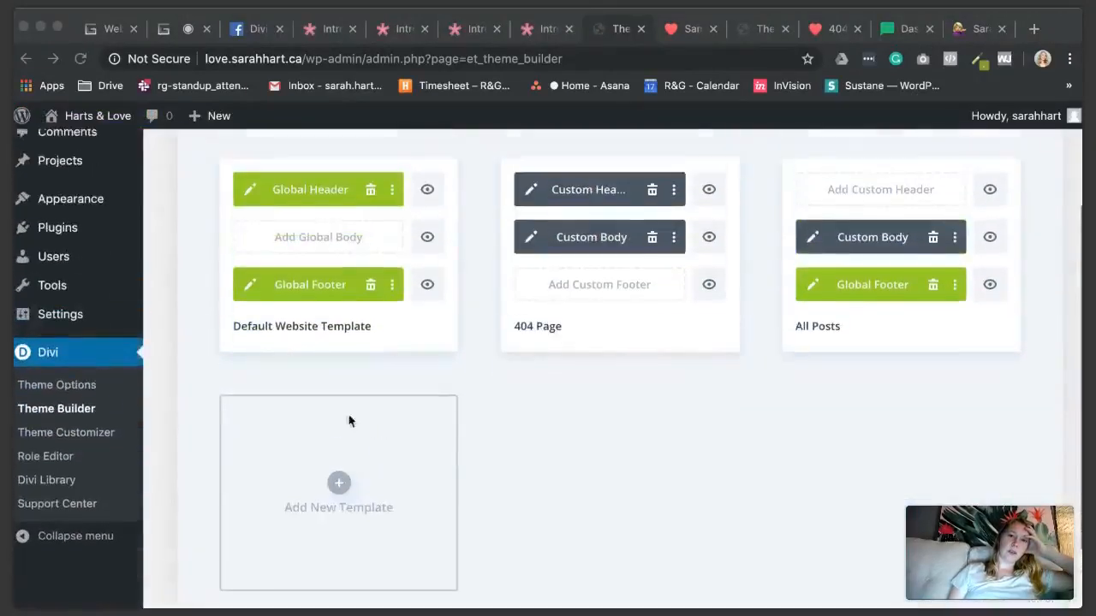
pyautogui.click(458, 470)
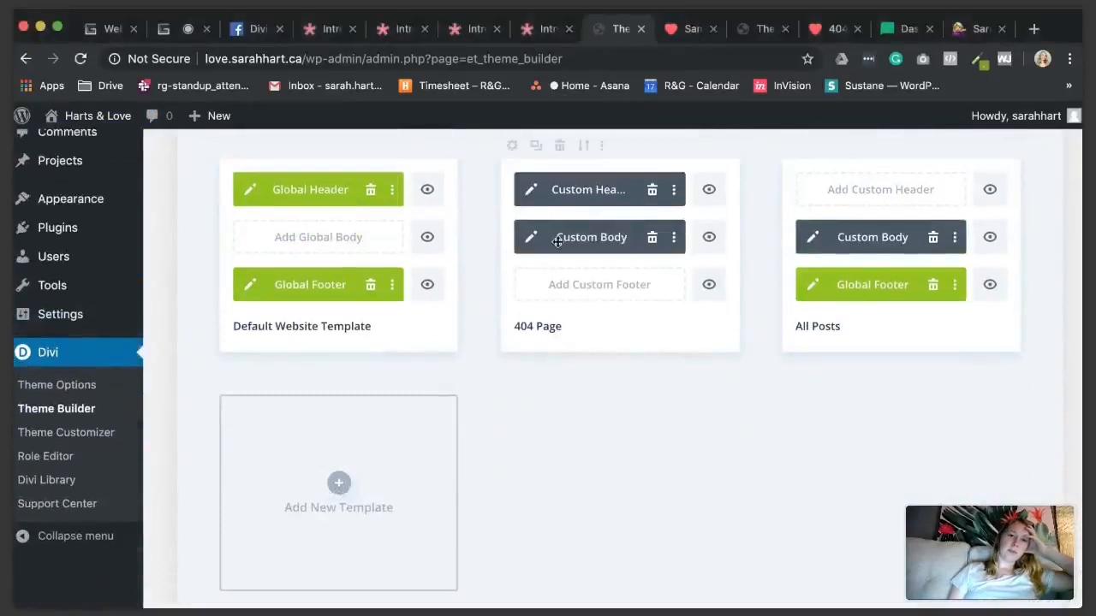
pyautogui.click(674, 244)
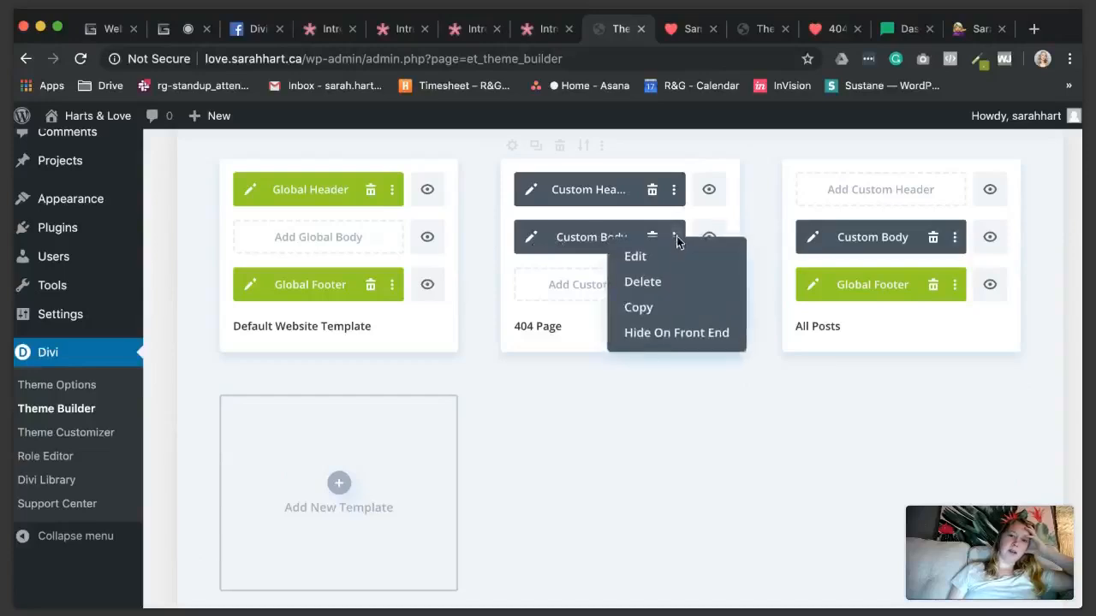
pyautogui.click(638, 494)
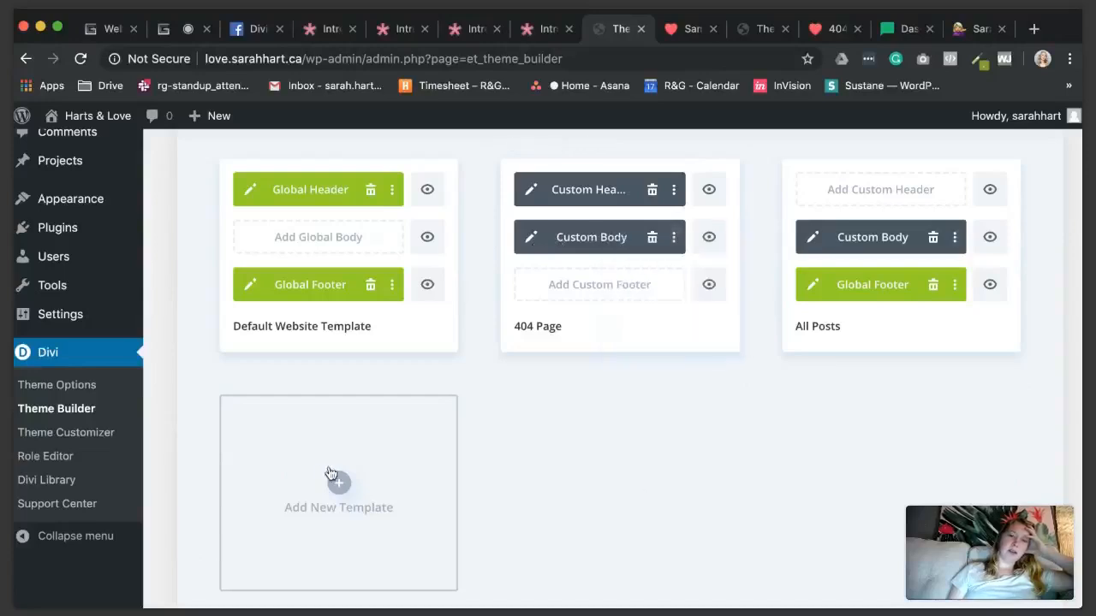
# Step: Create a new template assigned to the Homepage
pyautogui.click(338, 483)
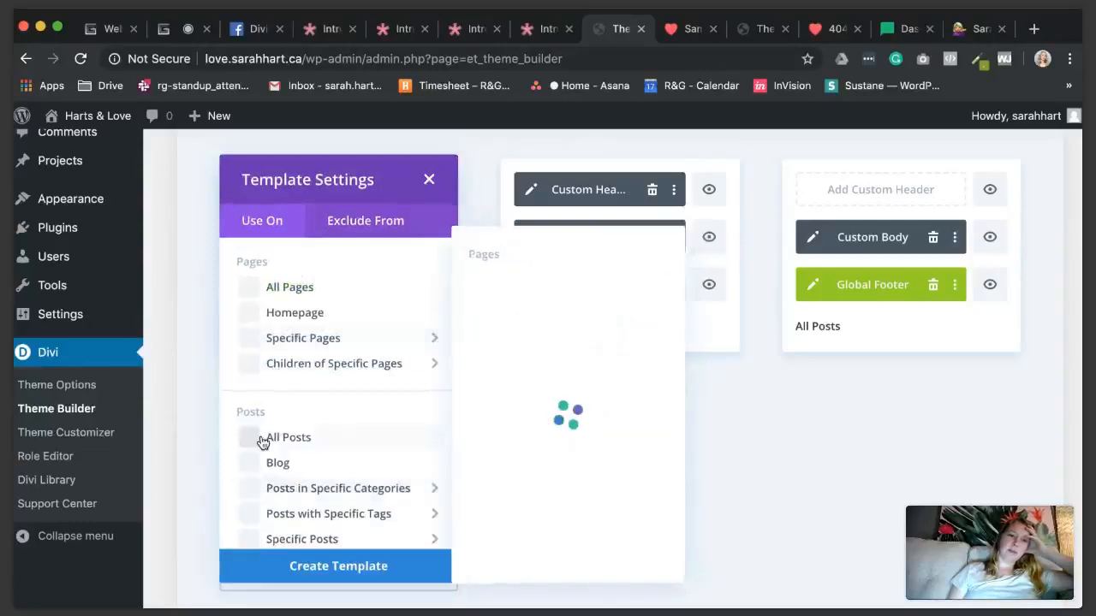
pyautogui.click(249, 312)
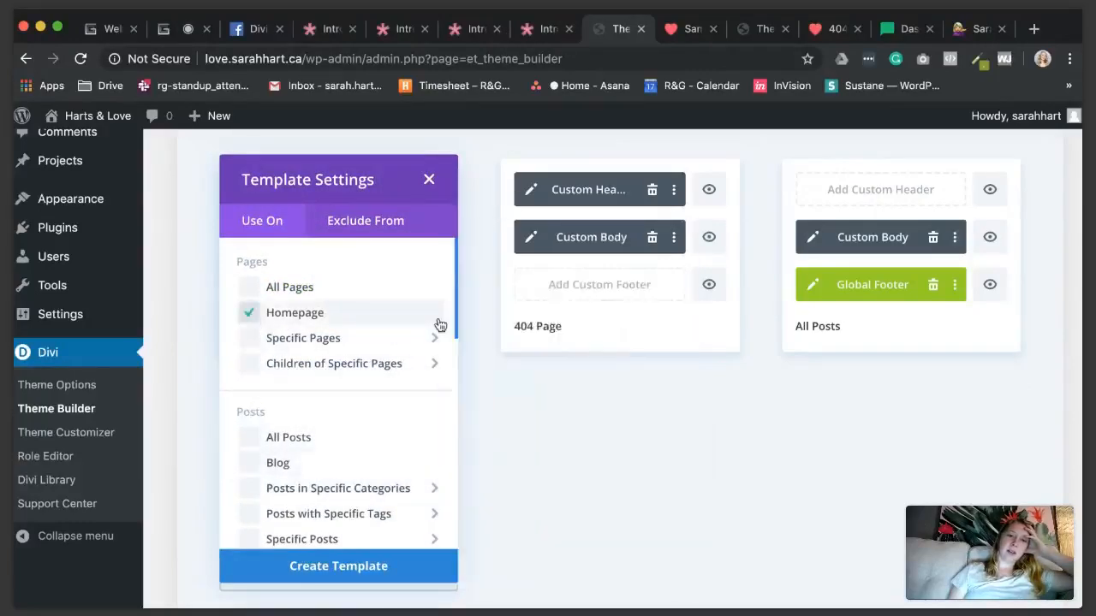
pyautogui.click(294, 566)
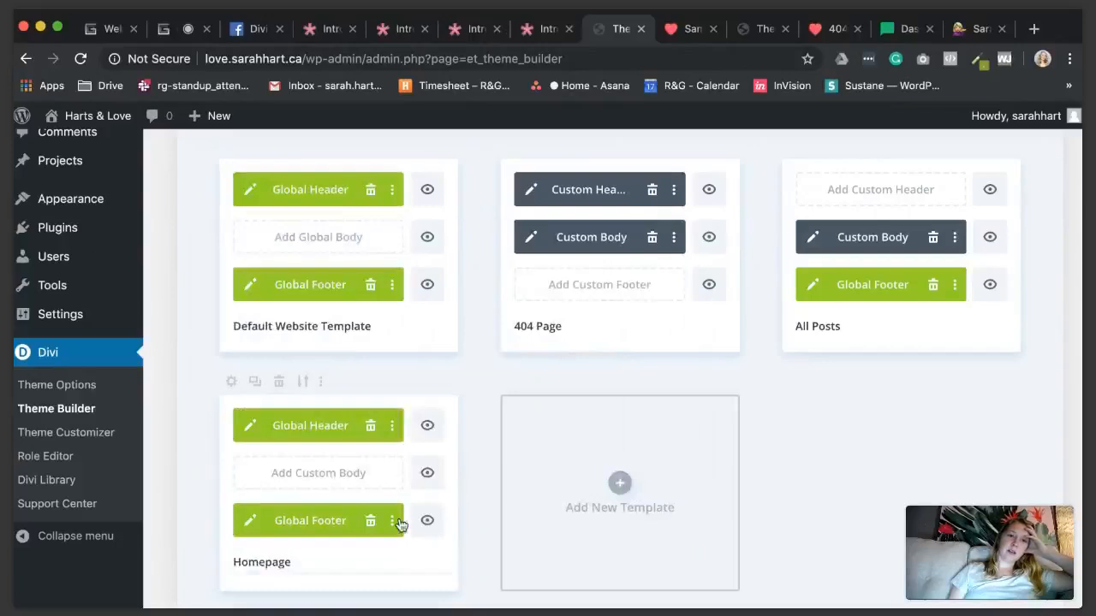
# Step: Start a custom body for the Homepage template from scratch and insert a single-column row
pyautogui.click(330, 478)
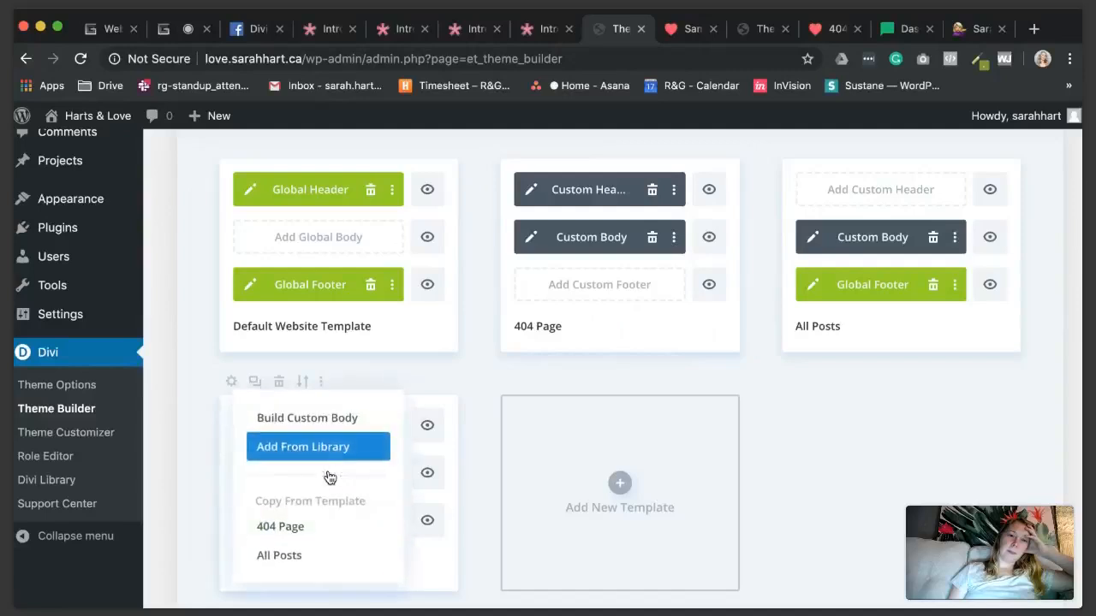
pyautogui.click(347, 422)
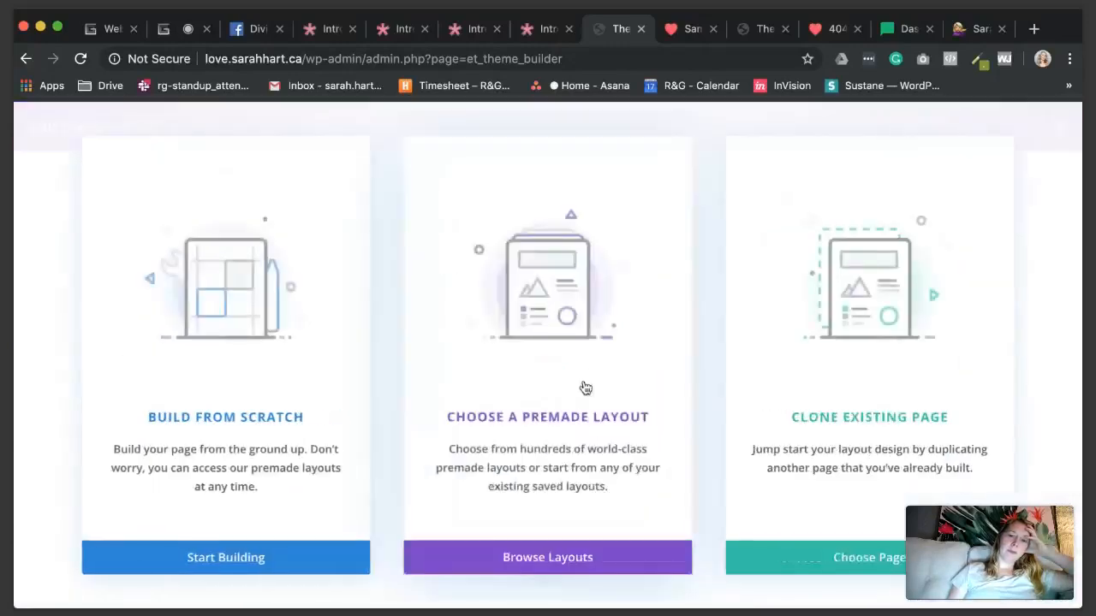
pyautogui.click(326, 352)
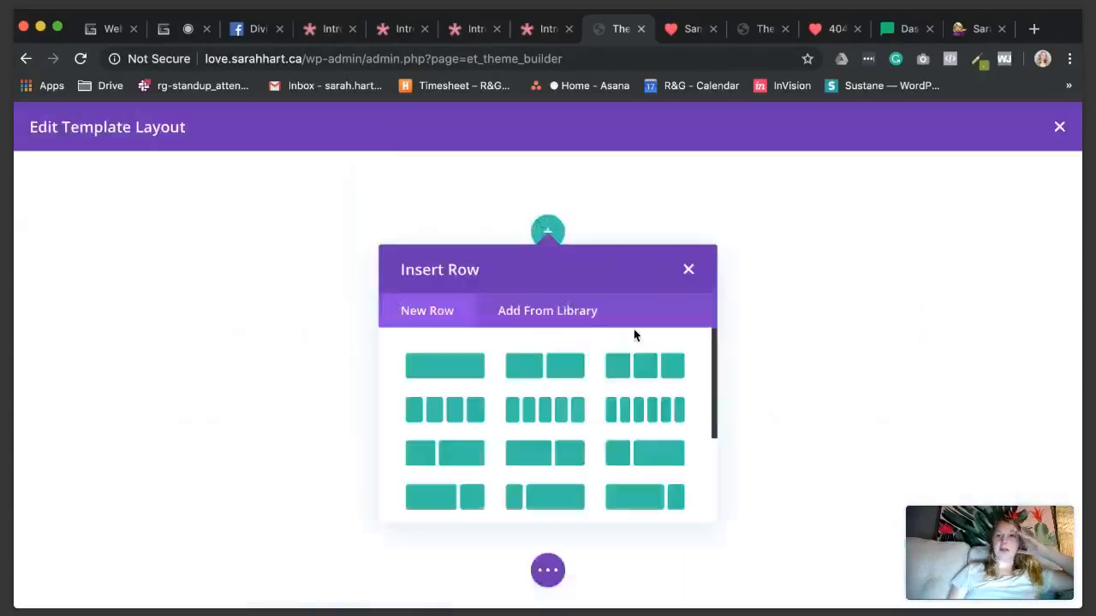
pyautogui.click(430, 369)
pyautogui.click(682, 268)
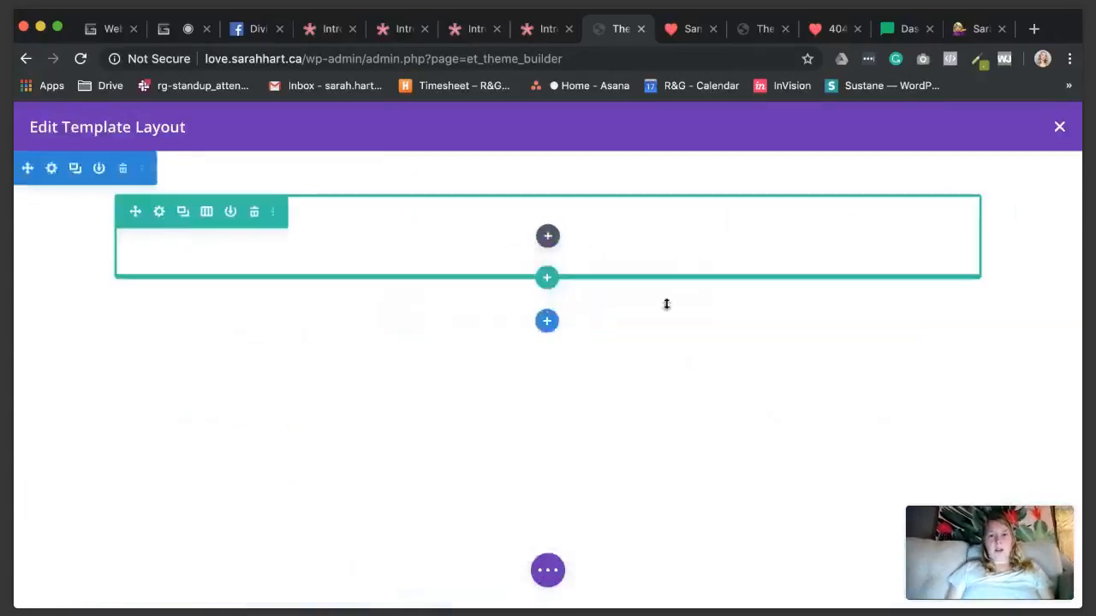
# Step: Insert a Text module with its default content into the row and close the template layout editor
pyautogui.click(548, 237)
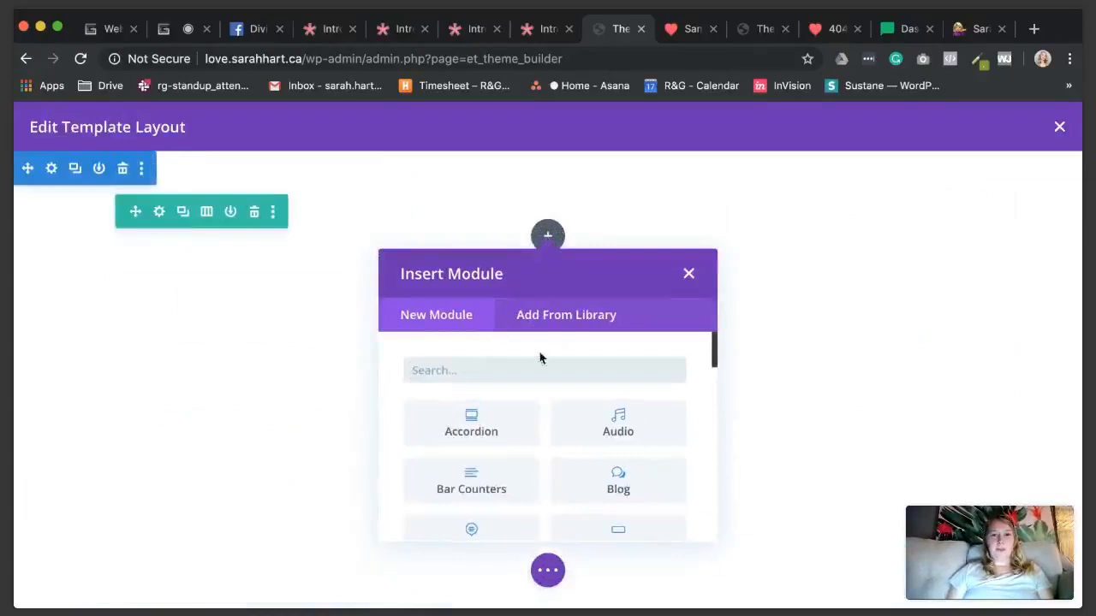
pyautogui.write('text')
pyautogui.press('Escape')
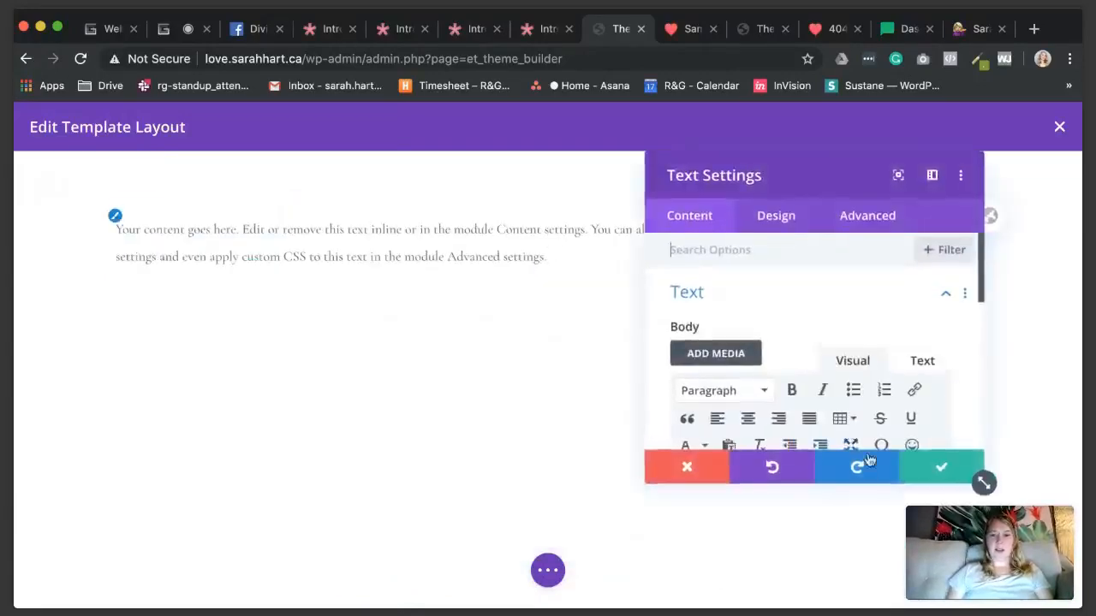
pyautogui.click(929, 466)
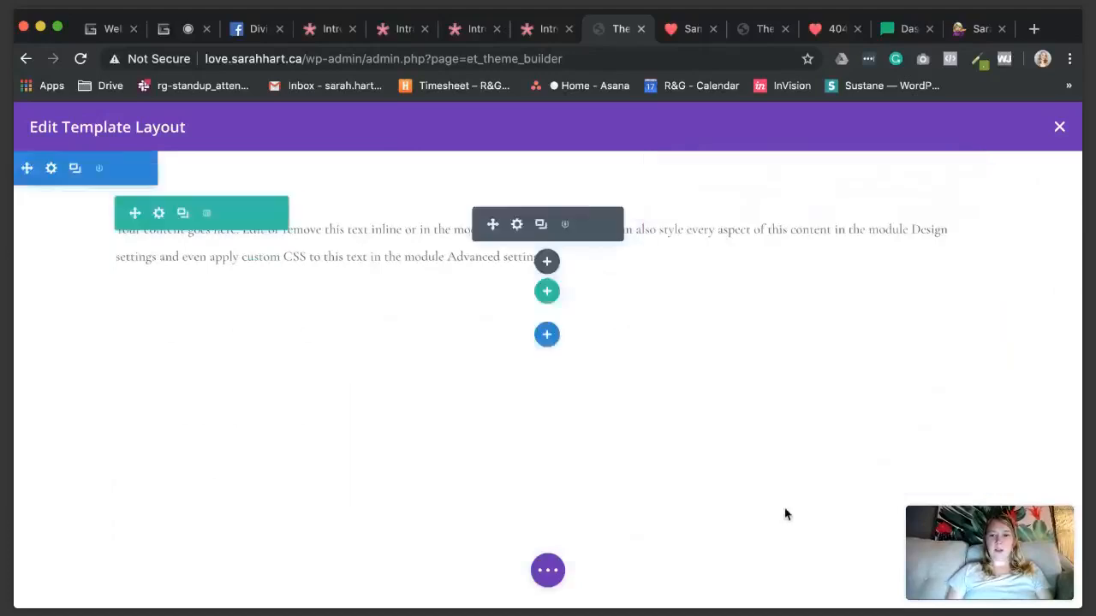
pyautogui.click(548, 570)
pyautogui.moveTo(597, 329)
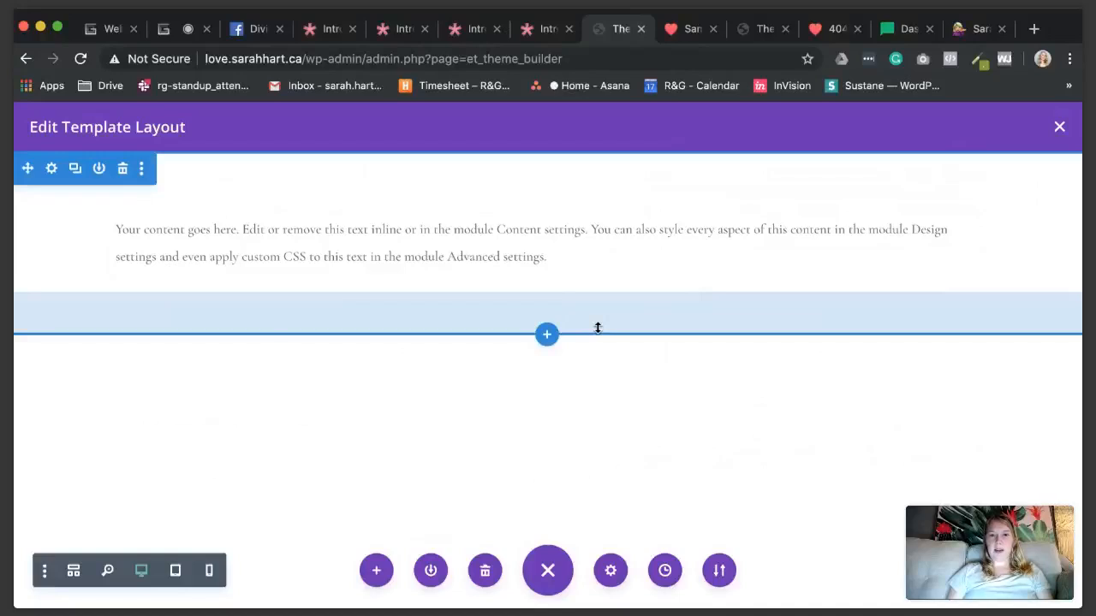
pyautogui.click(1060, 129)
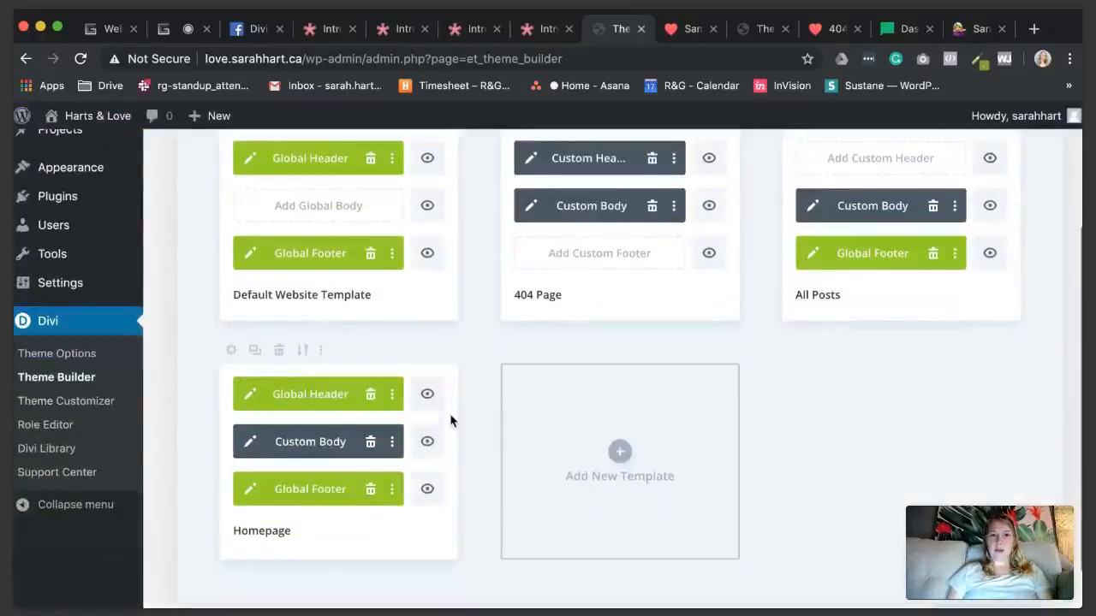
# Step: Export the Homepage template under the file name Homepage and close the Portability dialog
pyautogui.scroll(3, 440, 245)
pyautogui.scroll(-3, 428, 236)
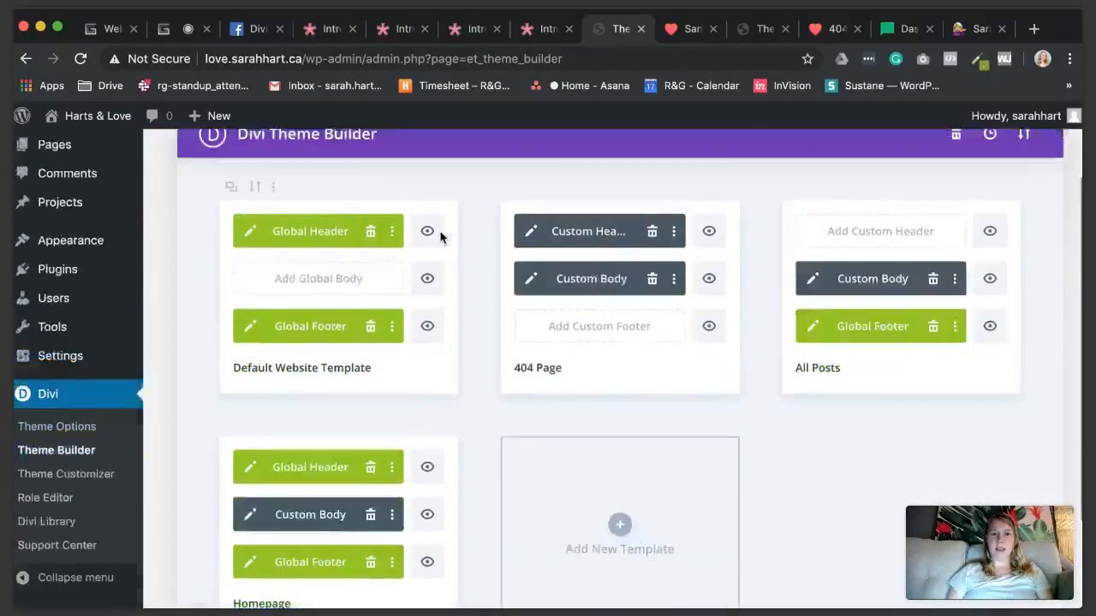
pyautogui.scroll(-1, 466, 351)
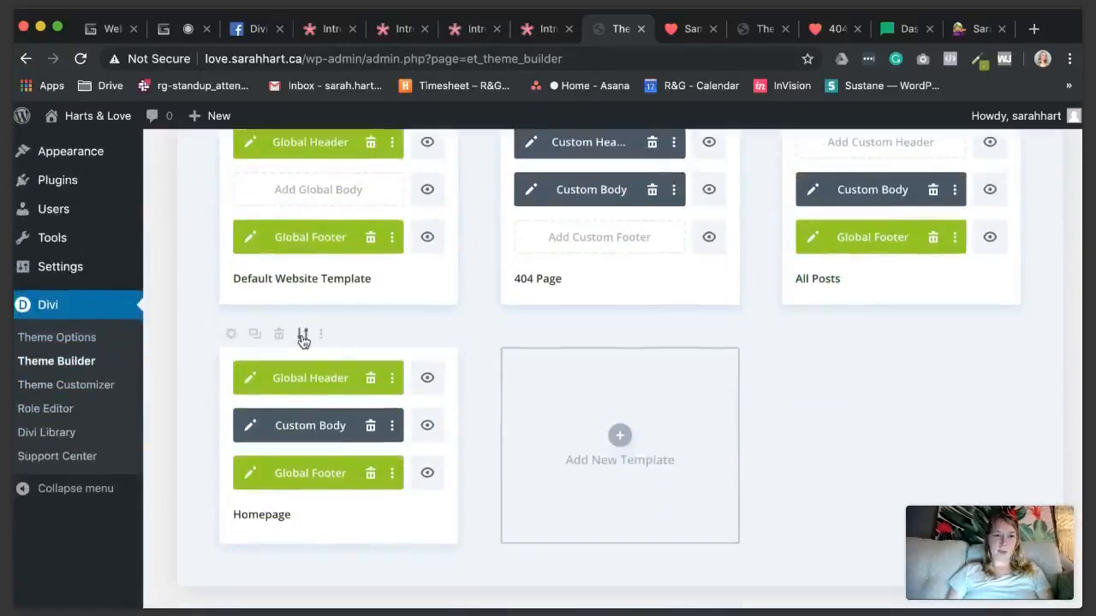
pyautogui.click(303, 337)
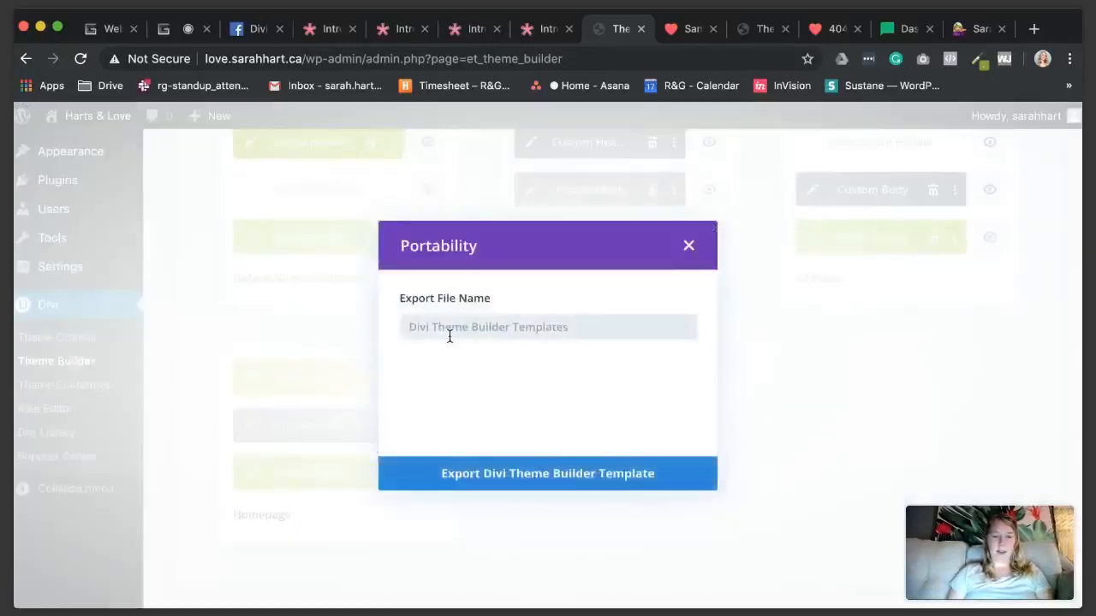
pyautogui.write('Homepage')
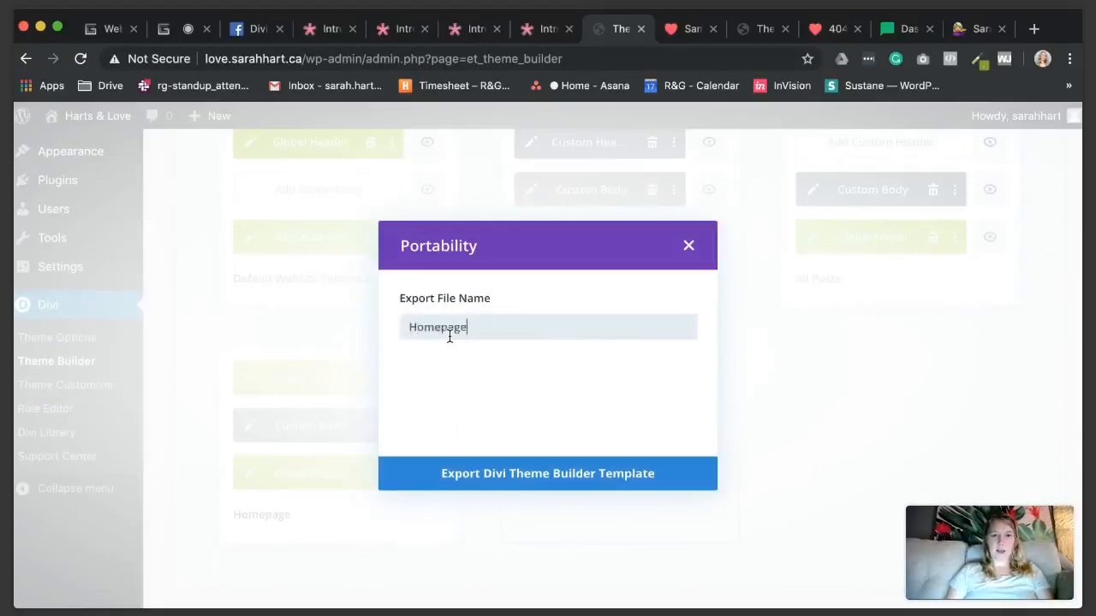
pyautogui.click(598, 480)
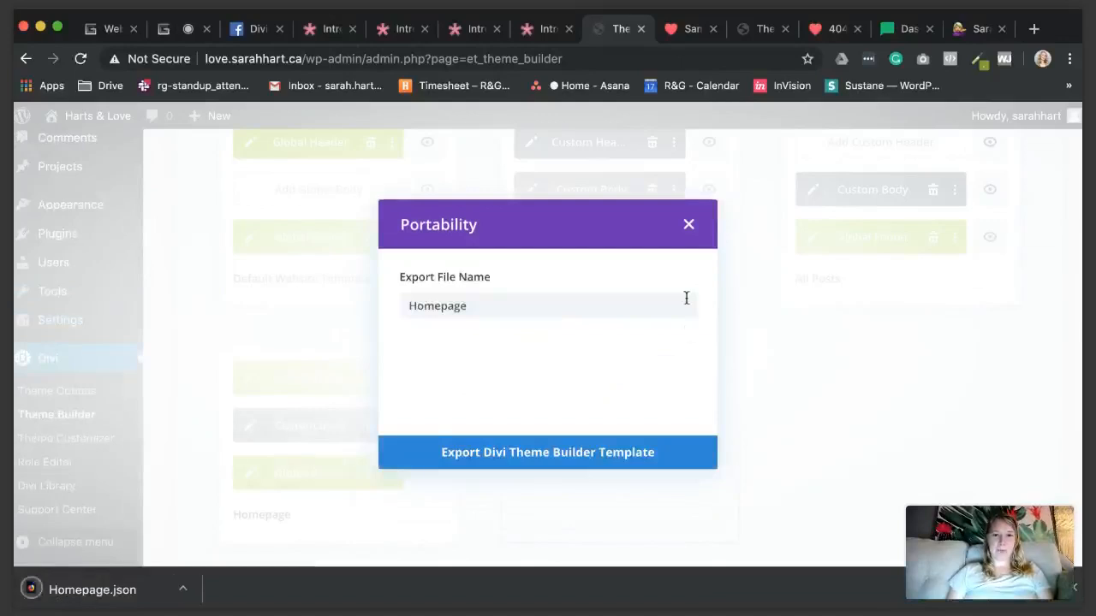
pyautogui.click(688, 224)
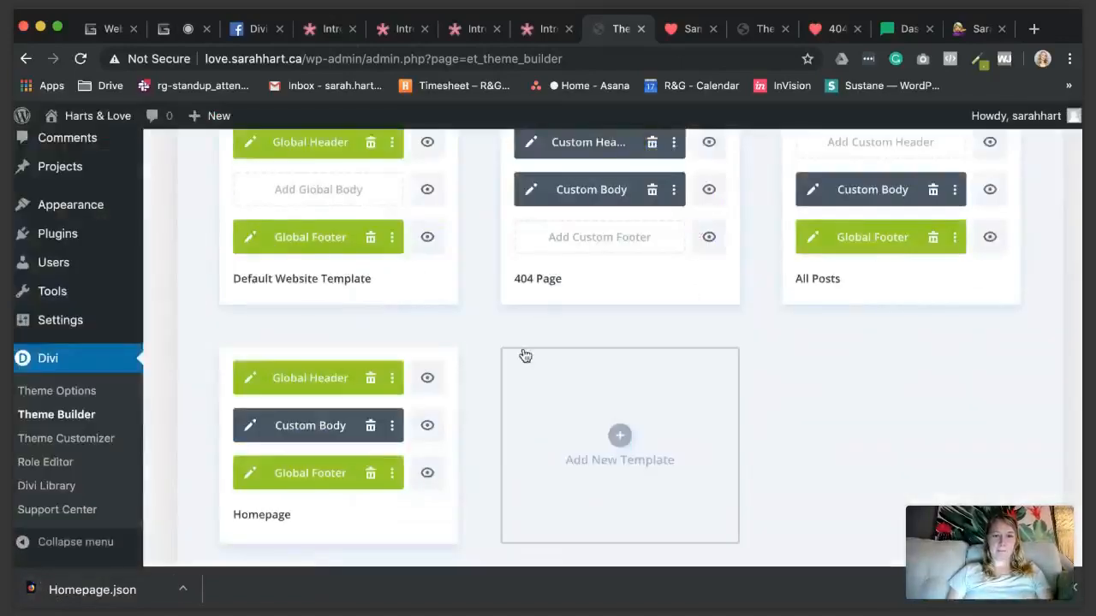
# Step: Review the template cards and save the Theme Builder changes
pyautogui.scroll(-1, 467, 369)
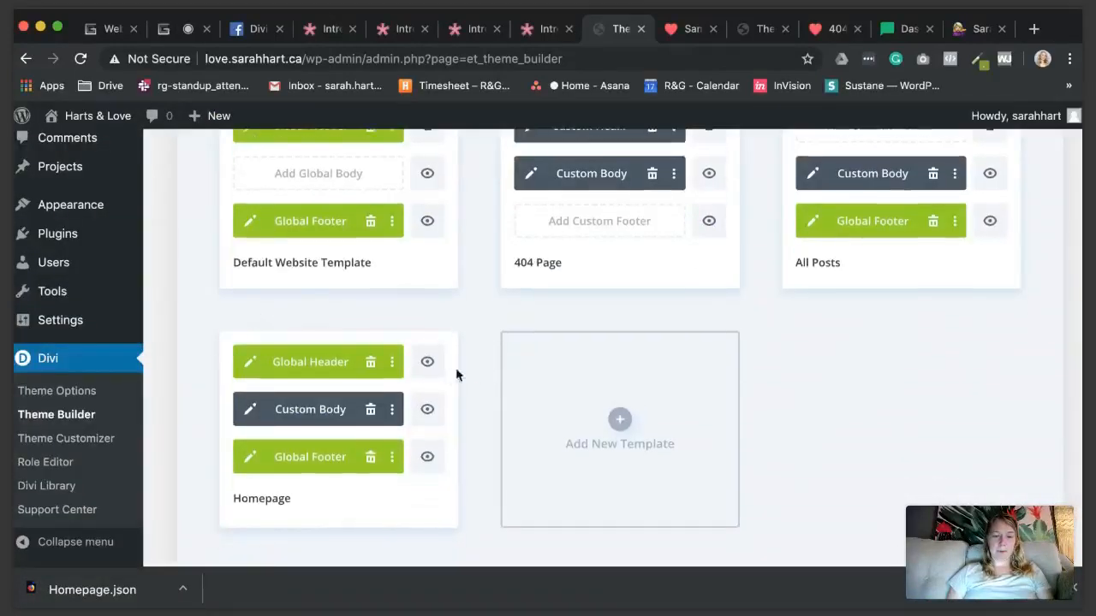
pyautogui.moveTo(438, 329)
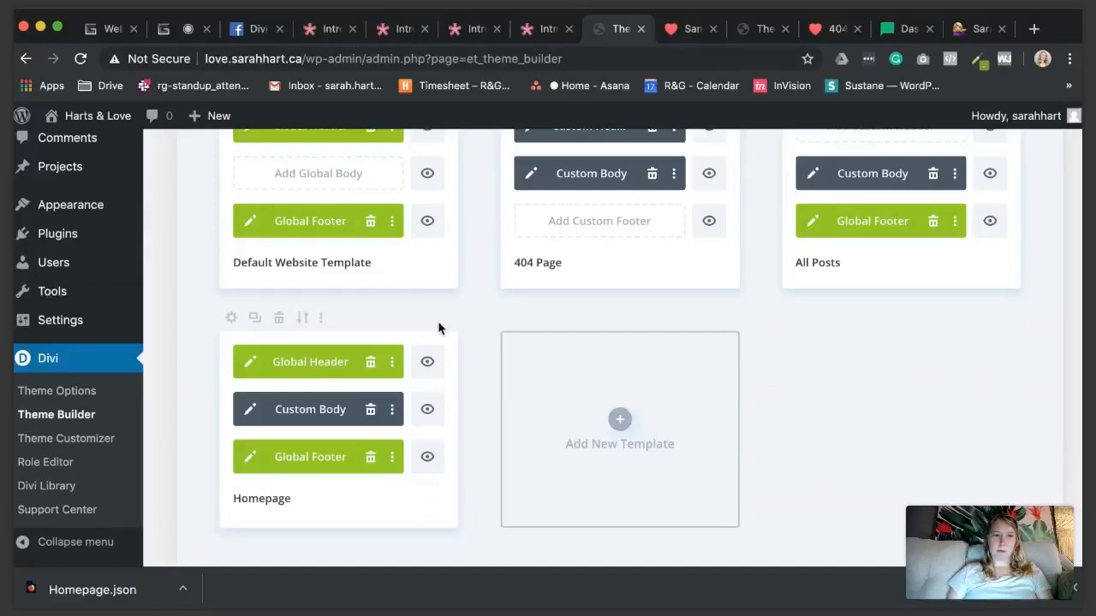
pyautogui.scroll(3, 439, 328)
pyautogui.scroll(-3, 453, 359)
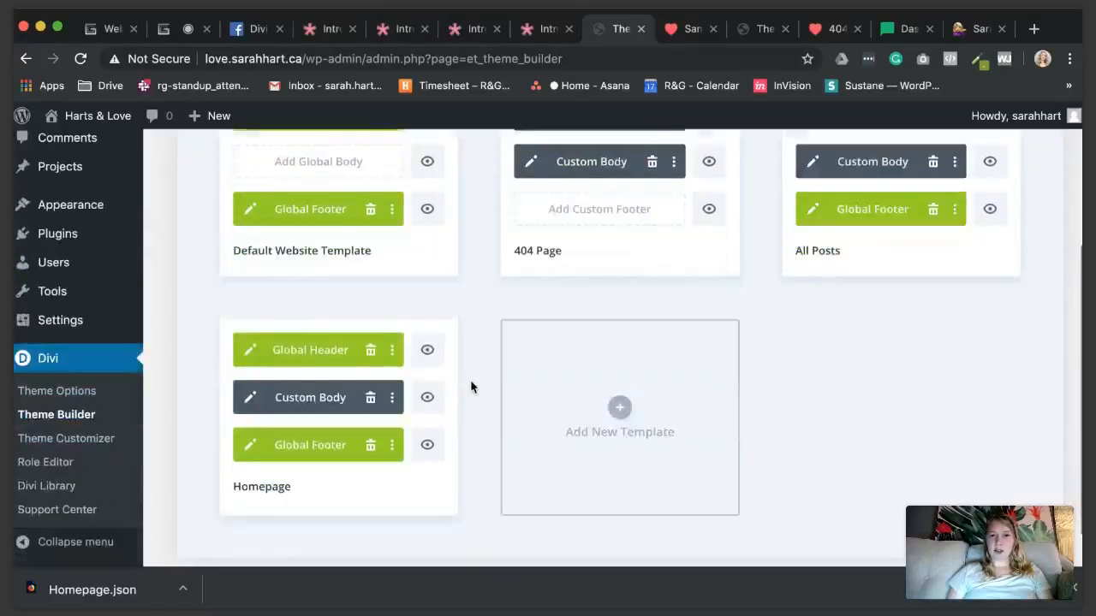
pyautogui.scroll(-1, 510, 388)
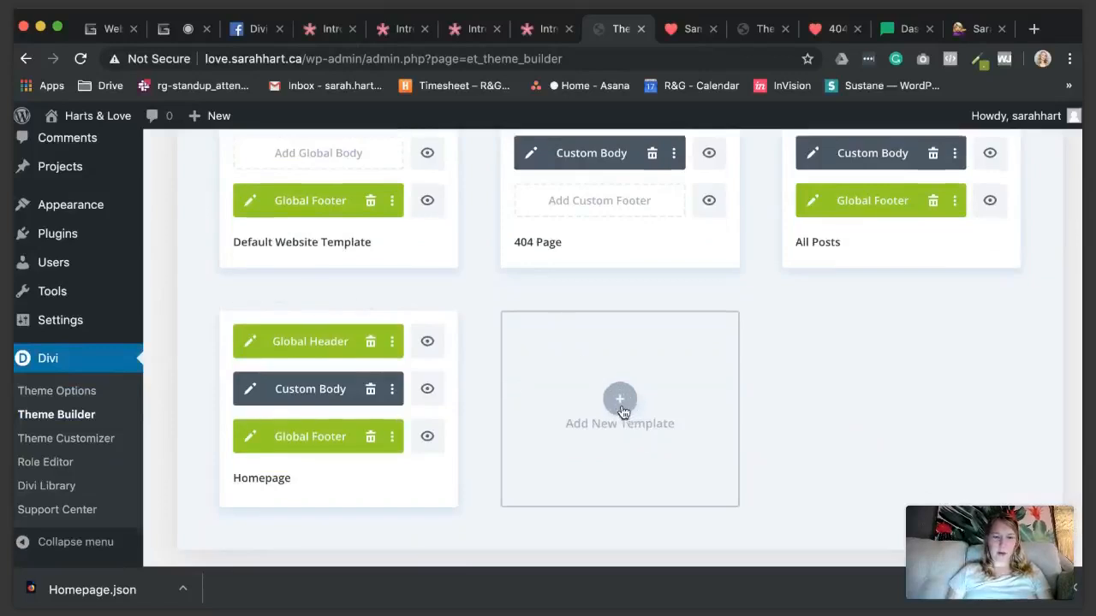
pyautogui.scroll(5, 447, 292)
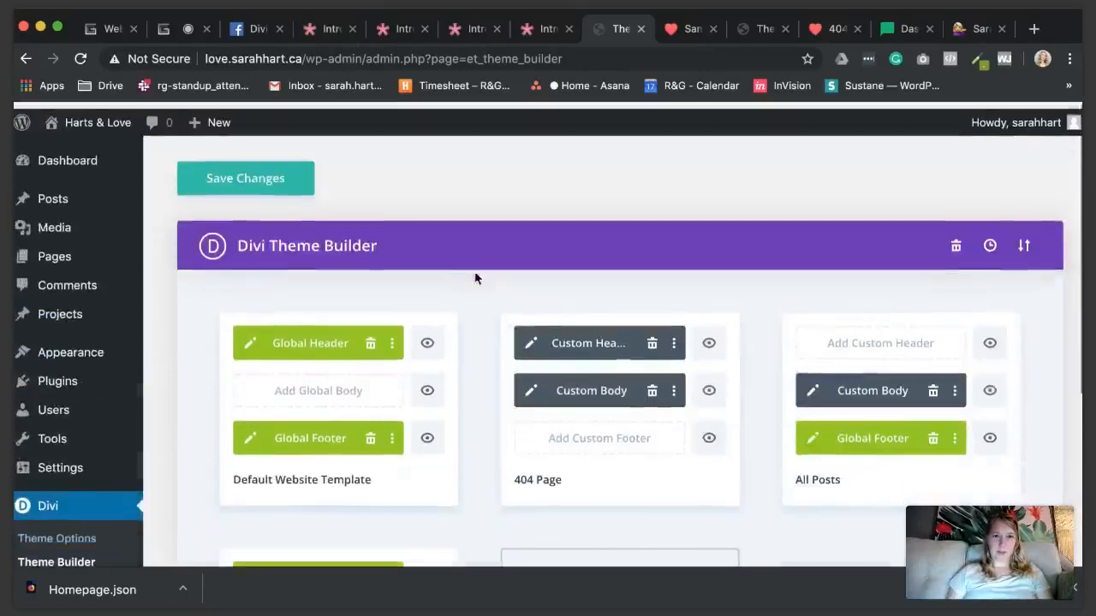
pyautogui.click(247, 170)
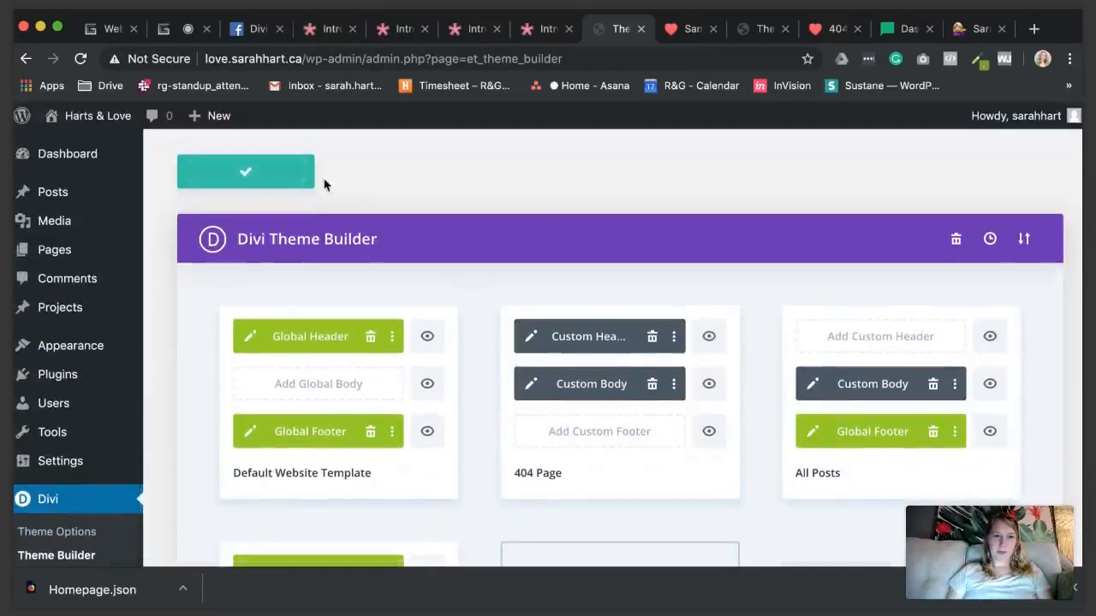
# Step: Create a new page titled "Home example 4.0", keep the default template and open it in the Divi Builder
pyautogui.moveTo(56, 257)
pyautogui.click(179, 275)
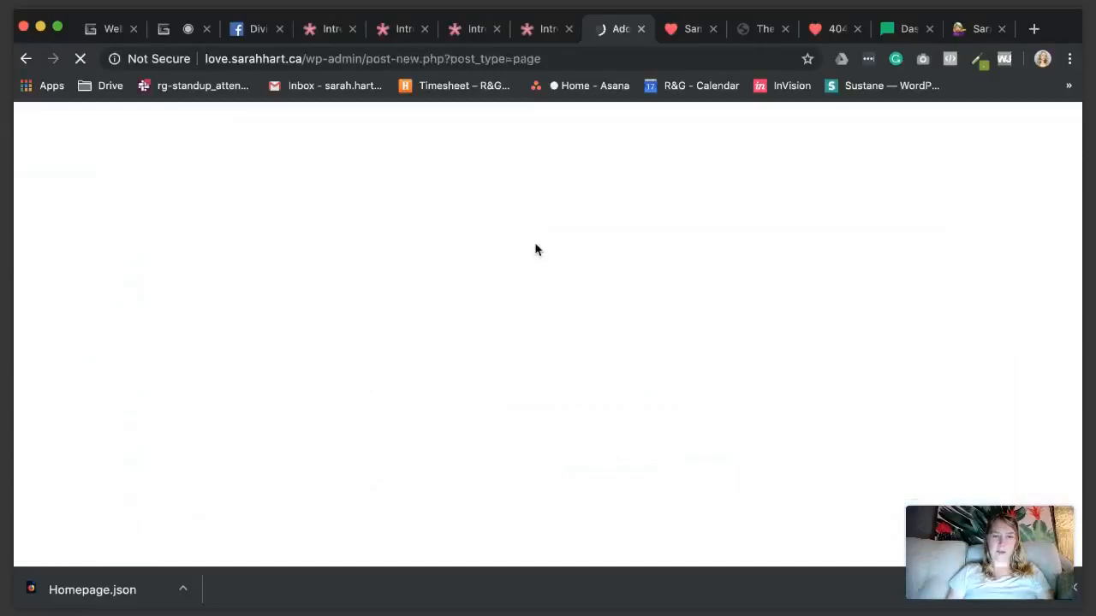
pyautogui.click(403, 249)
pyautogui.write('Home e')
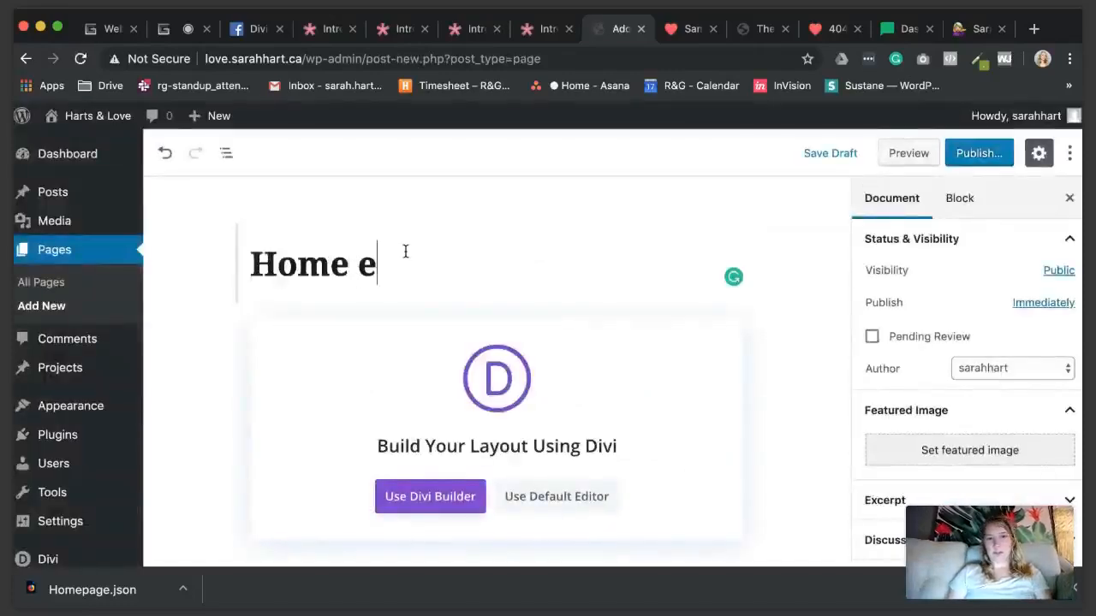
pyautogui.write('xample 4.0')
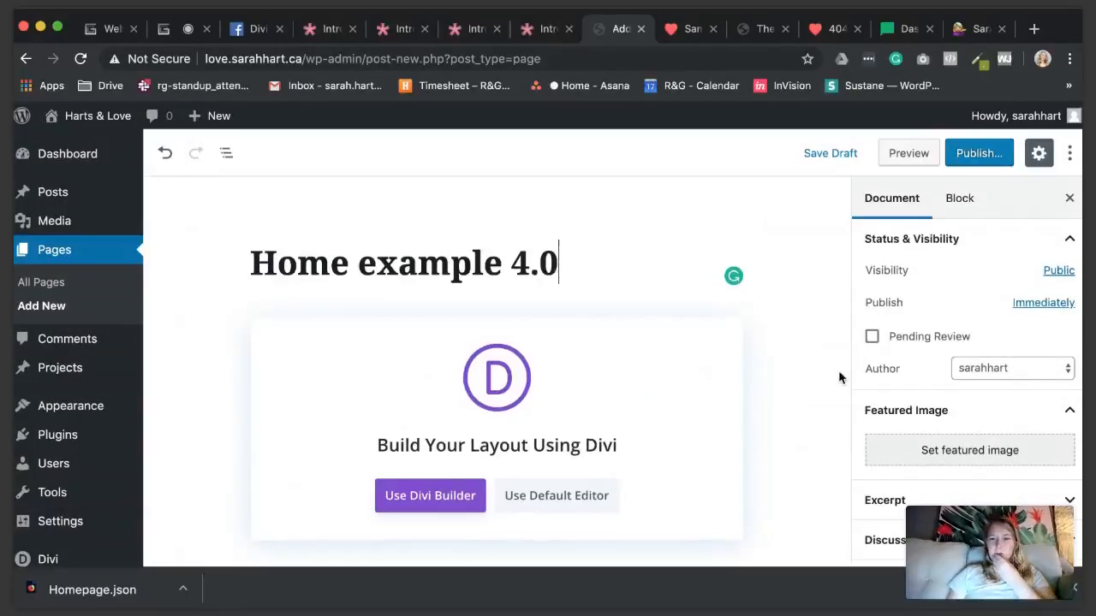
pyautogui.scroll(-4, 881, 377)
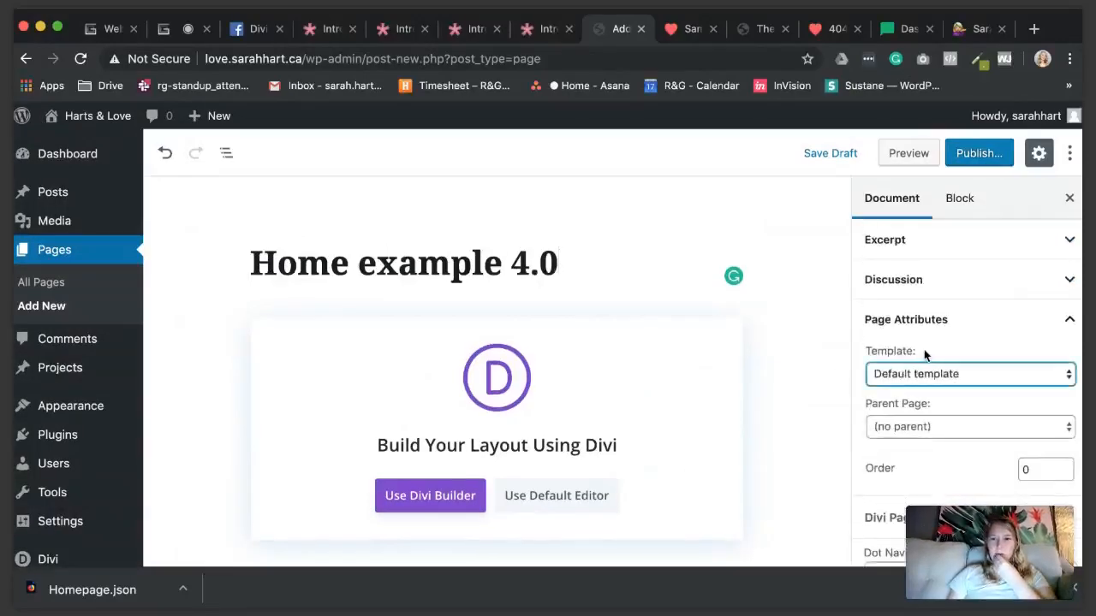
pyautogui.click(458, 482)
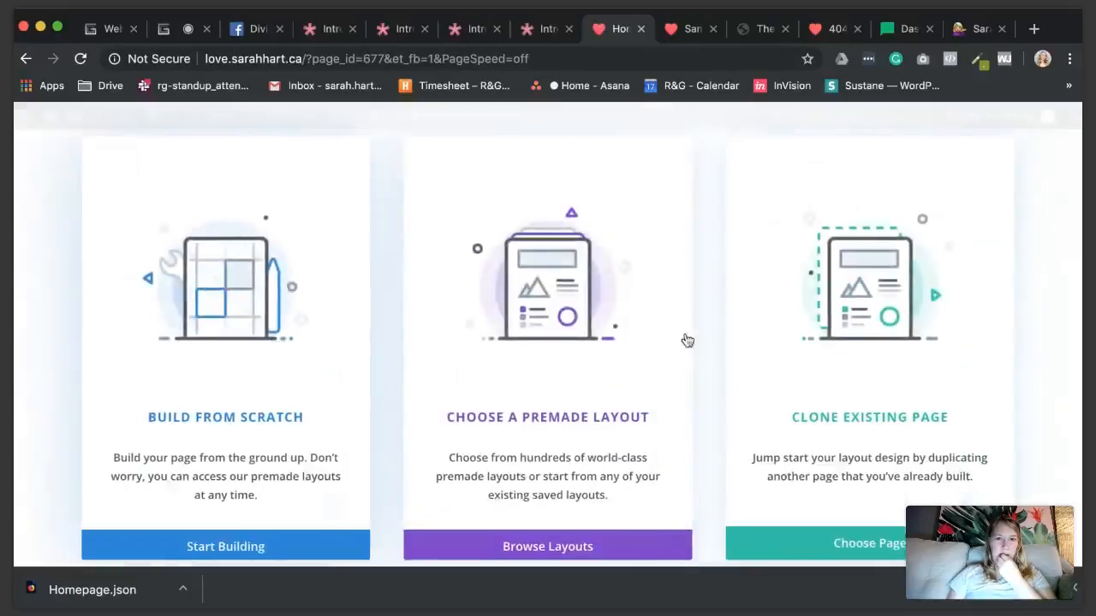
# Step: Browse the premade layouts and existing pages in the layout library, close it without loading one and look over the empty page
pyautogui.click(547, 345)
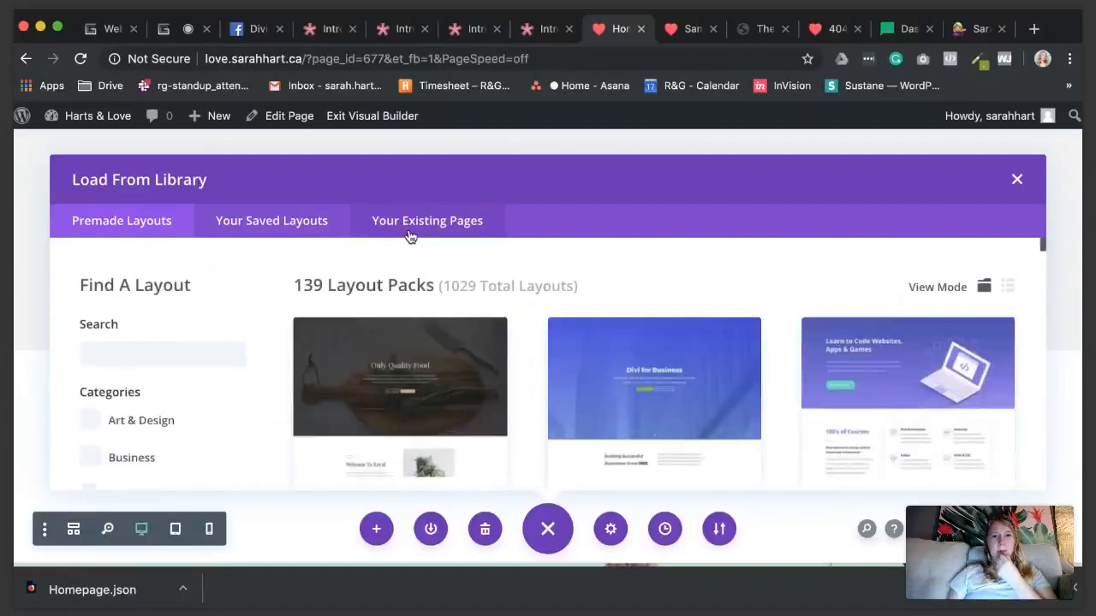
pyautogui.scroll(-5, 269, 311)
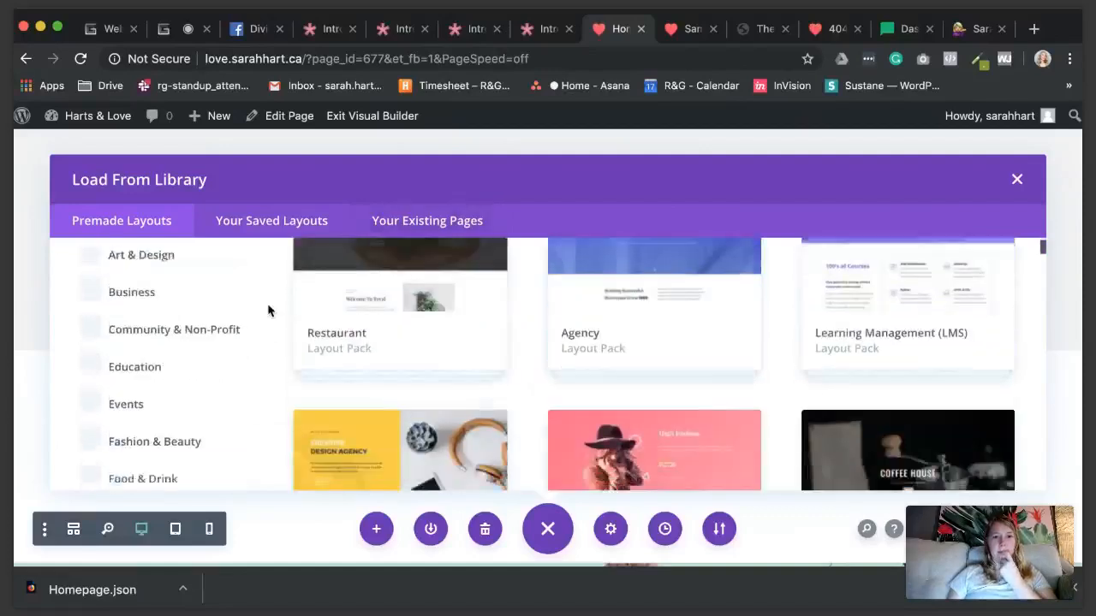
pyautogui.scroll(5, 269, 311)
pyautogui.click(444, 223)
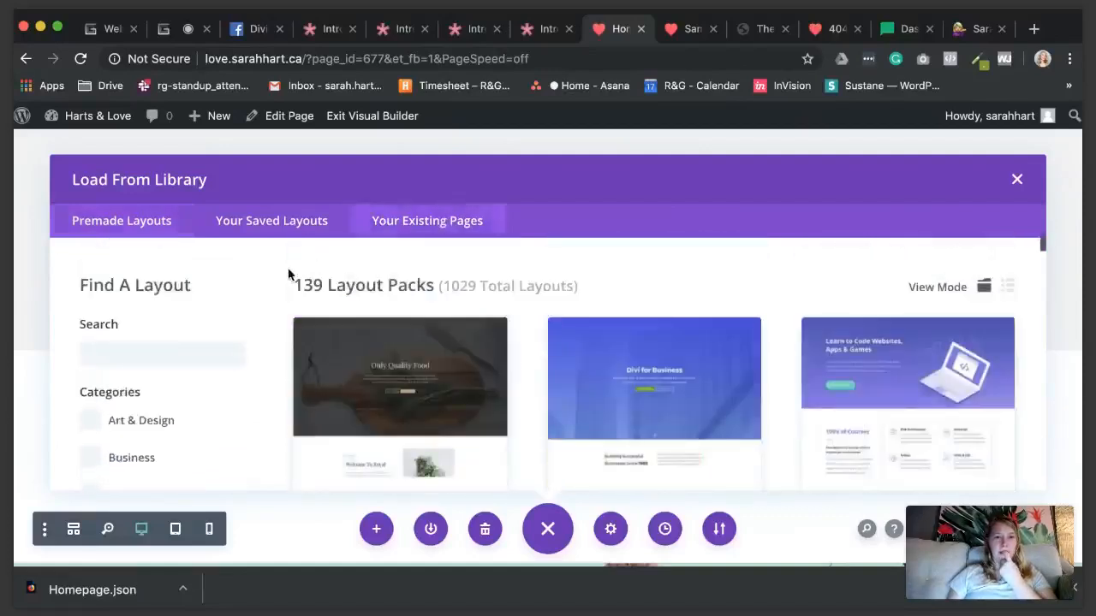
pyautogui.scroll(-2, 256, 334)
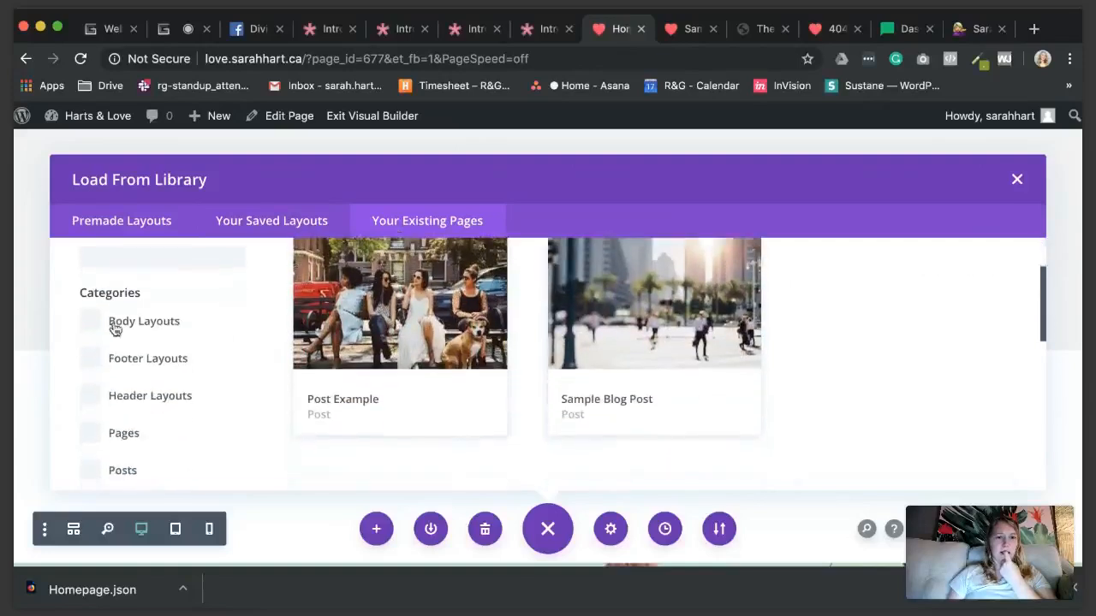
pyautogui.scroll(-1, 98, 408)
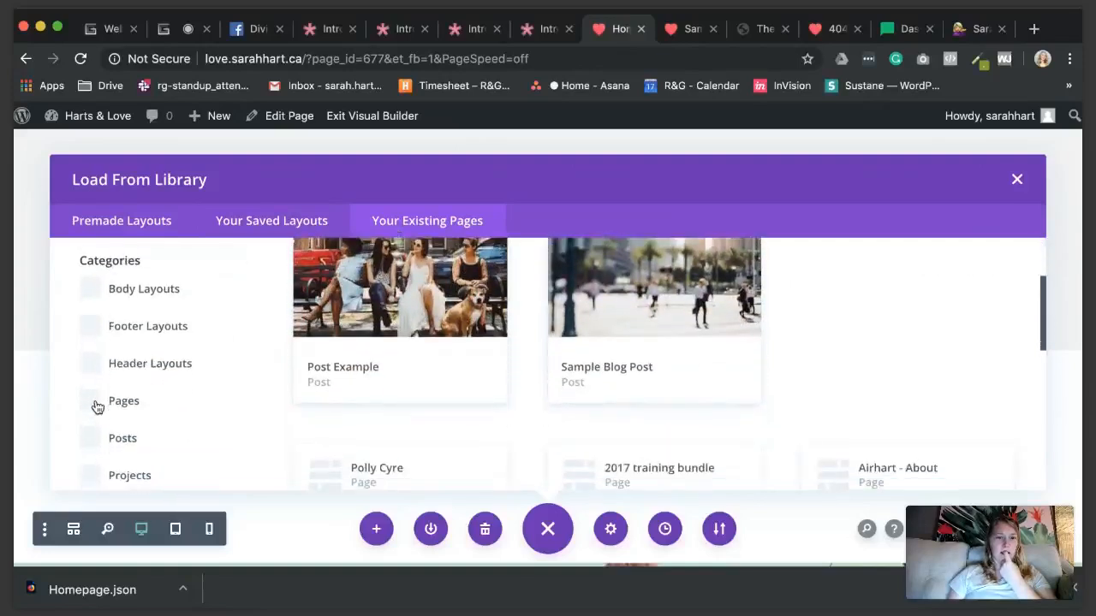
pyautogui.scroll(-6, 277, 409)
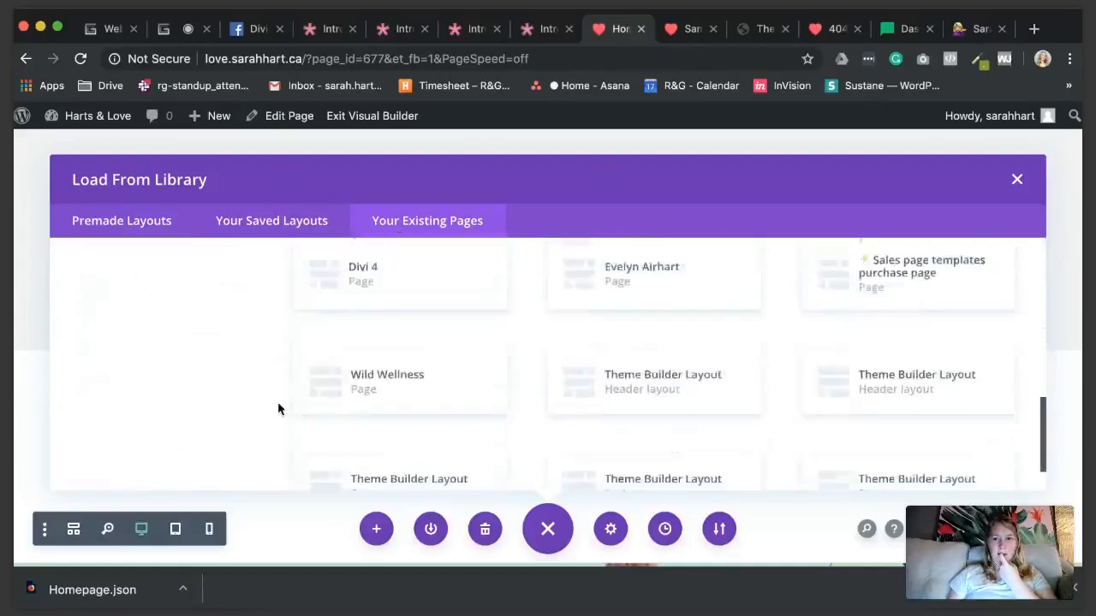
pyautogui.scroll(3, 530, 385)
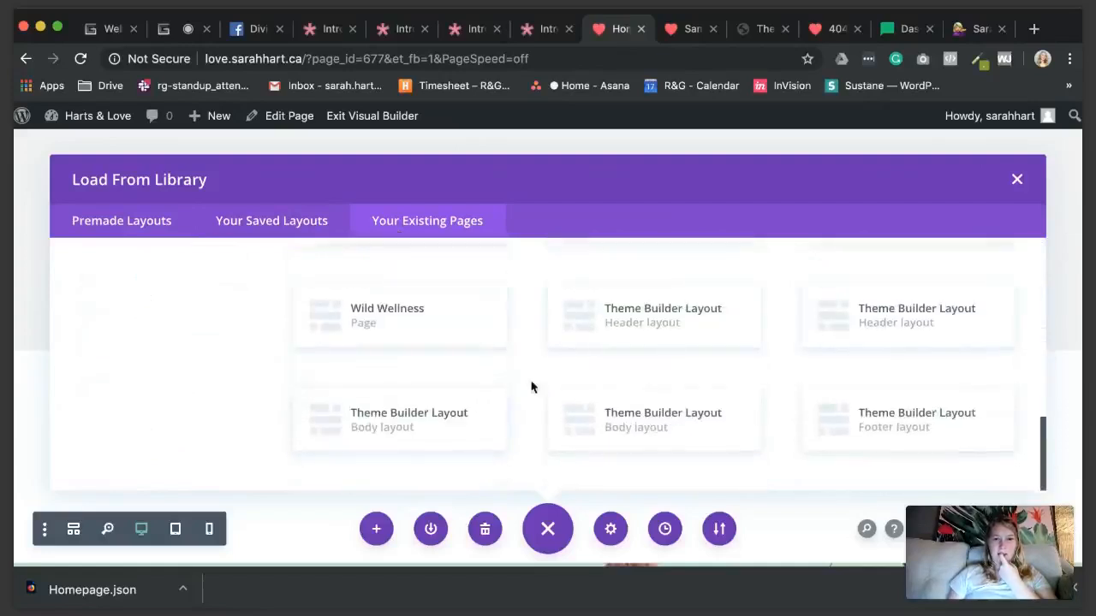
pyautogui.scroll(4, 531, 387)
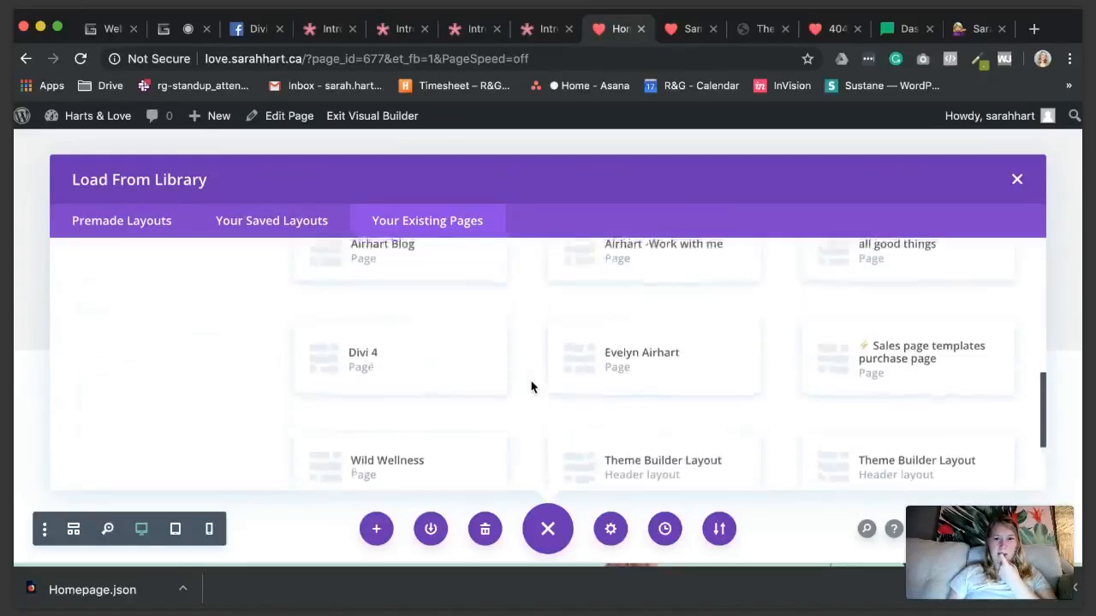
pyautogui.scroll(3, 531, 387)
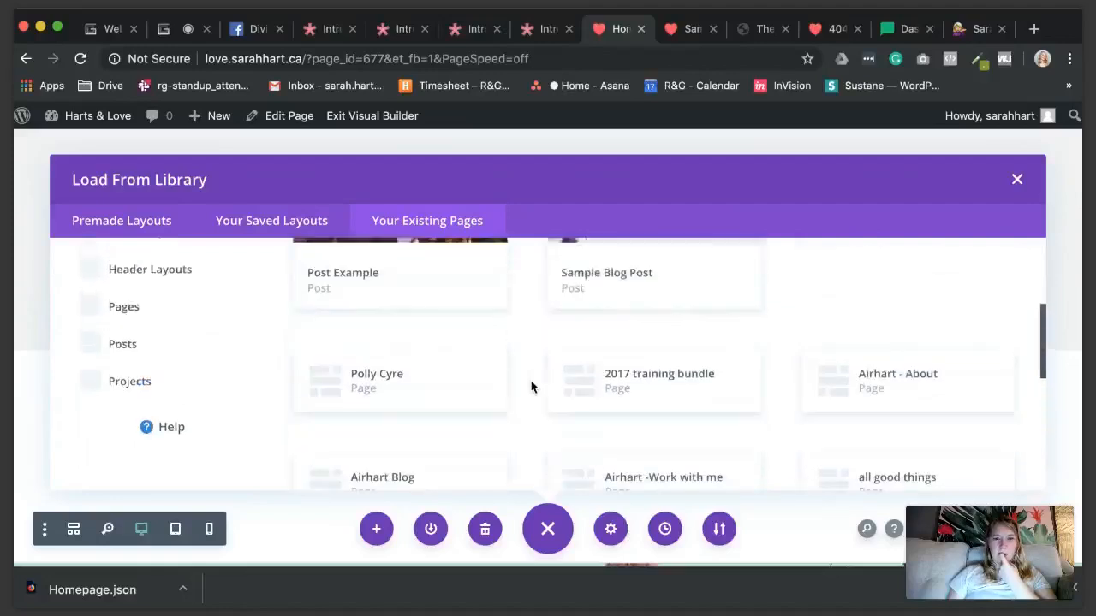
pyautogui.click(1017, 180)
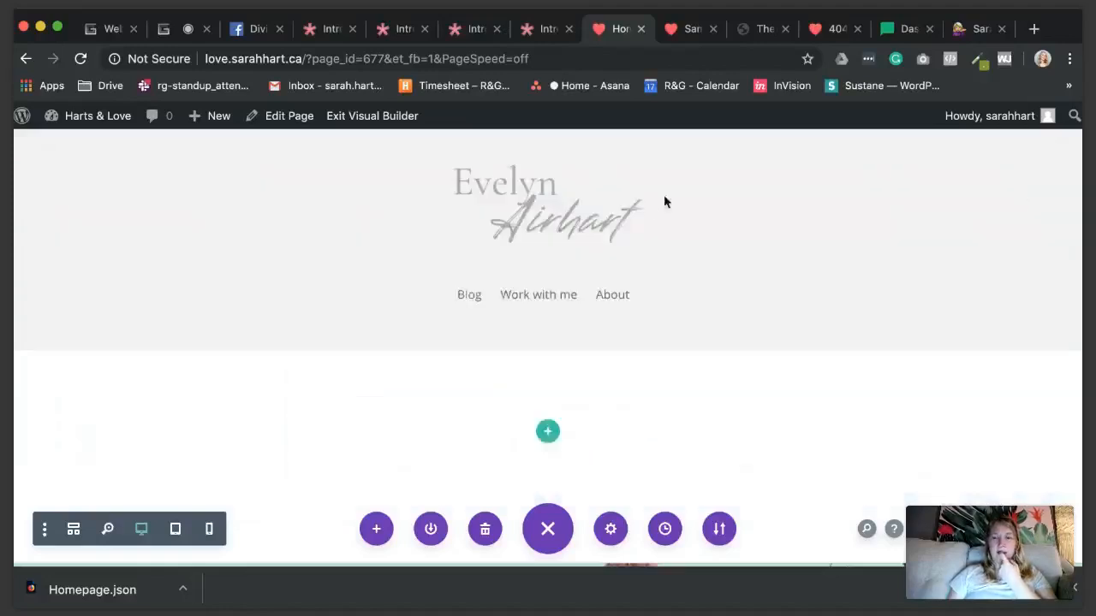
pyautogui.scroll(-3, 614, 413)
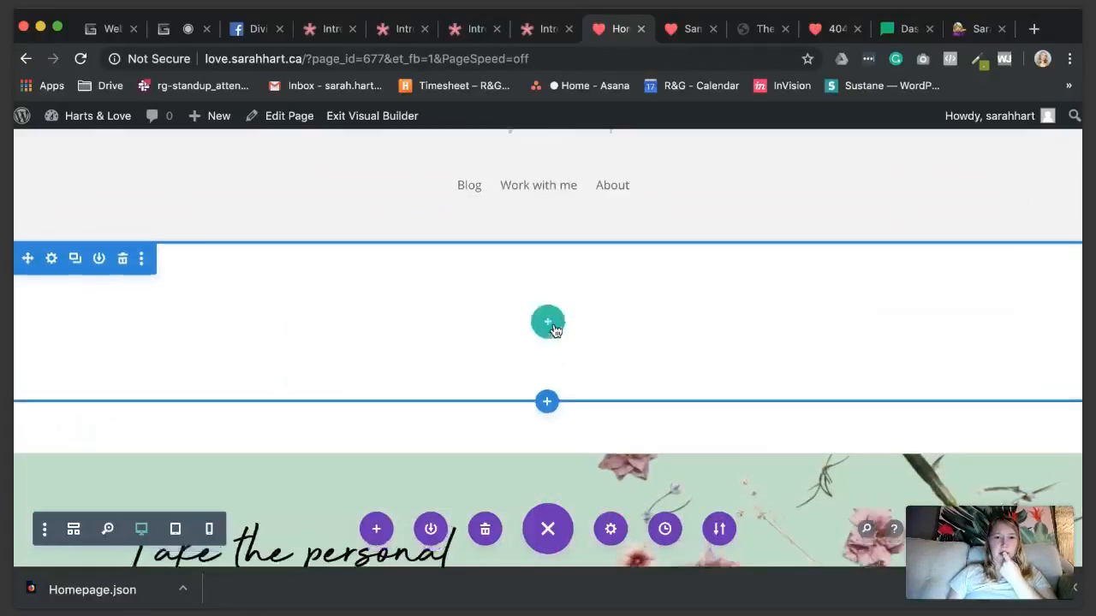
pyautogui.scroll(3, 695, 343)
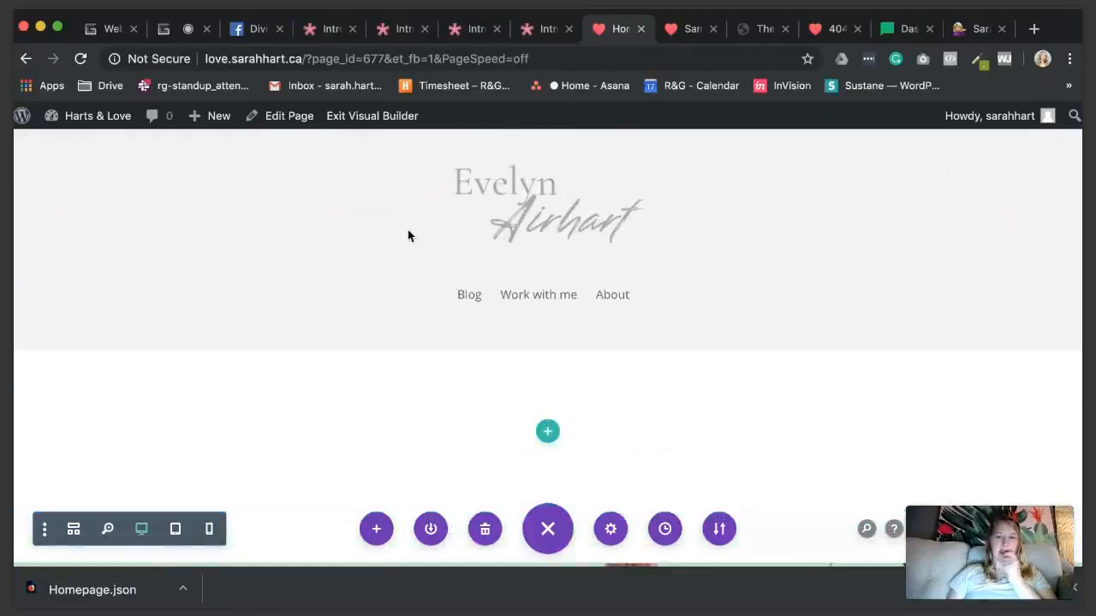
# Step: In the Reading settings, display a static page as the homepage, choose Home example 4.0 for it and save the changes
pyautogui.moveTo(66, 125)
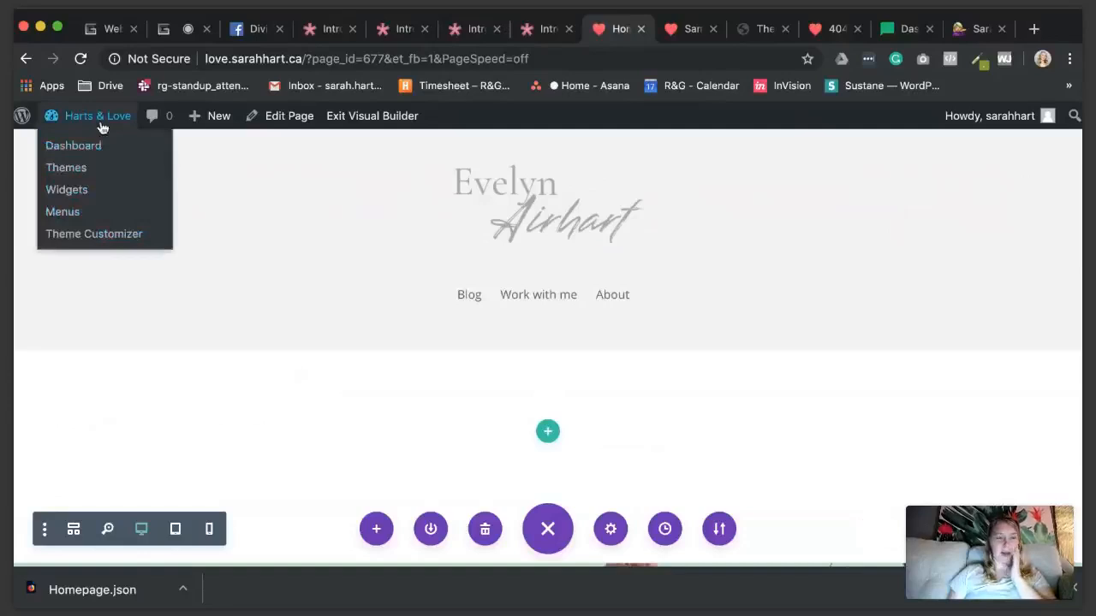
pyautogui.click(101, 120)
pyautogui.scroll(-1, 101, 448)
pyautogui.moveTo(101, 447)
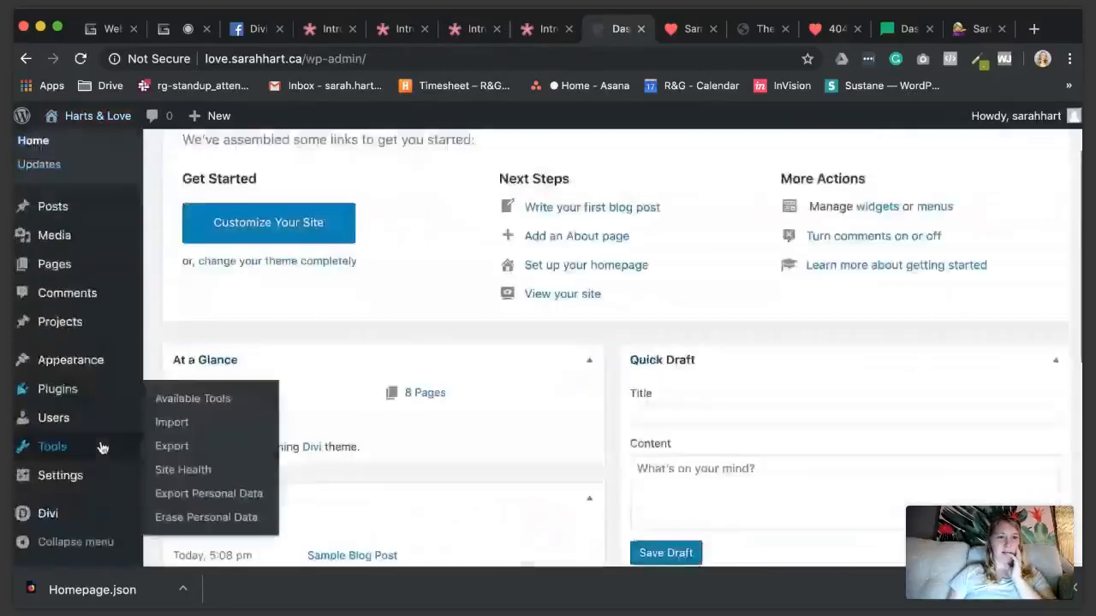
pyautogui.moveTo(77, 475)
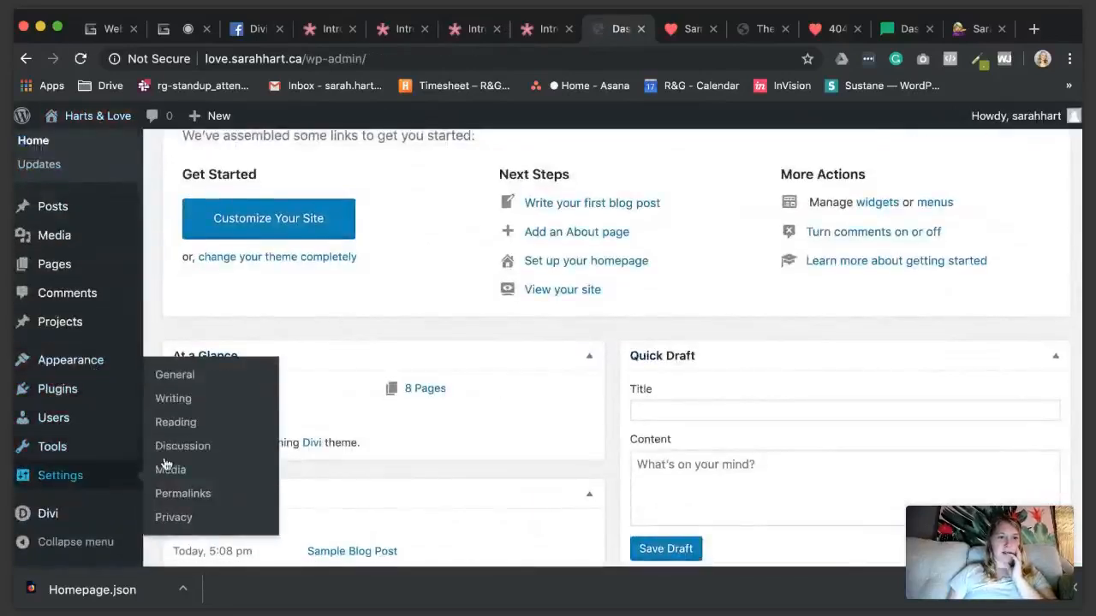
pyautogui.click(179, 399)
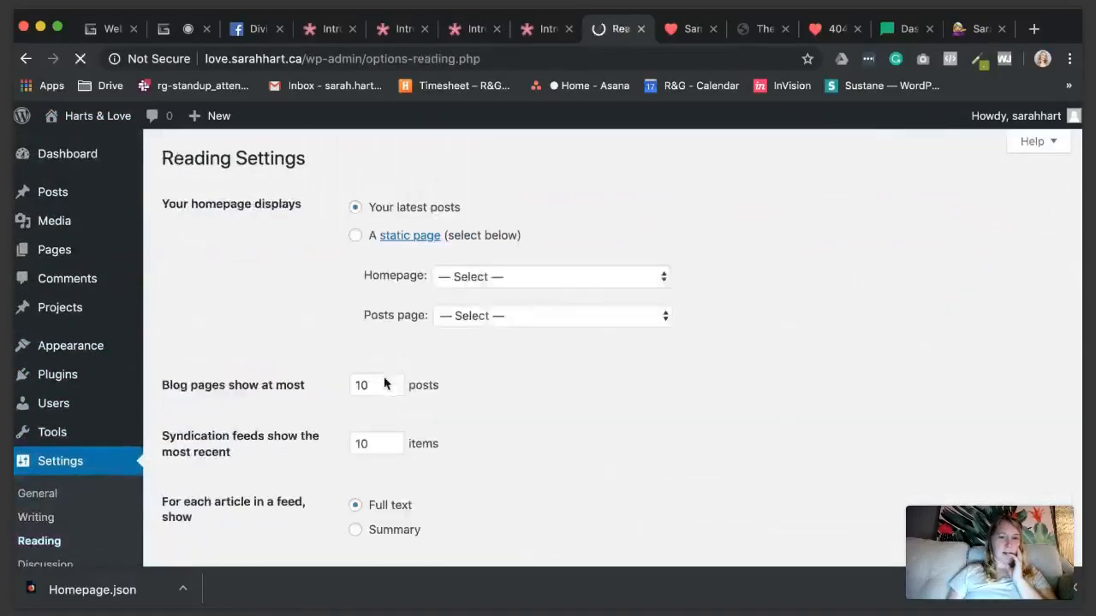
pyautogui.click(366, 240)
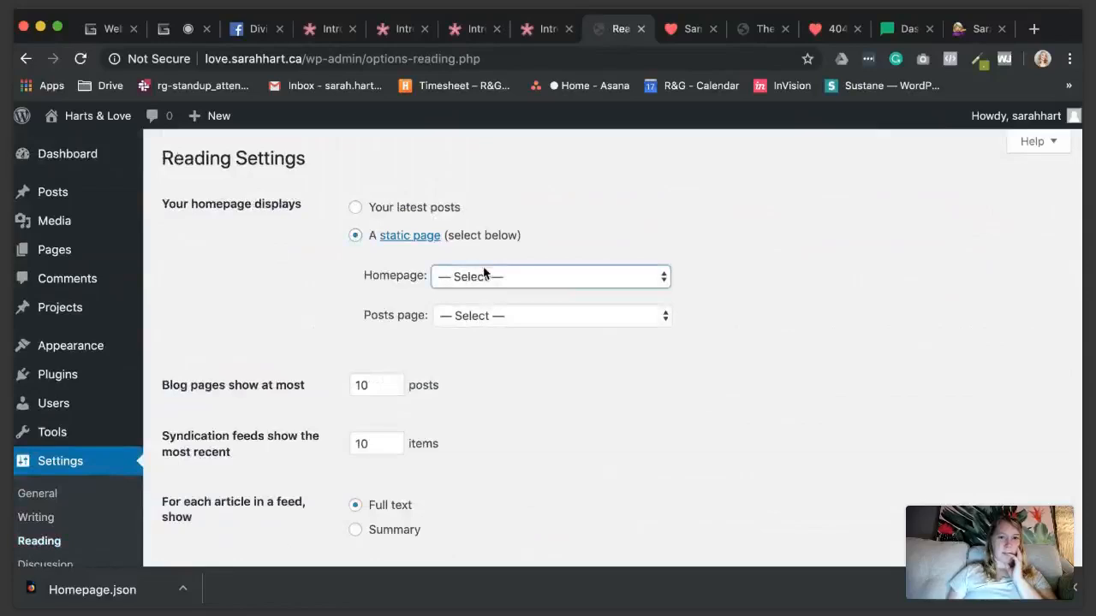
pyautogui.scroll(-5, 496, 413)
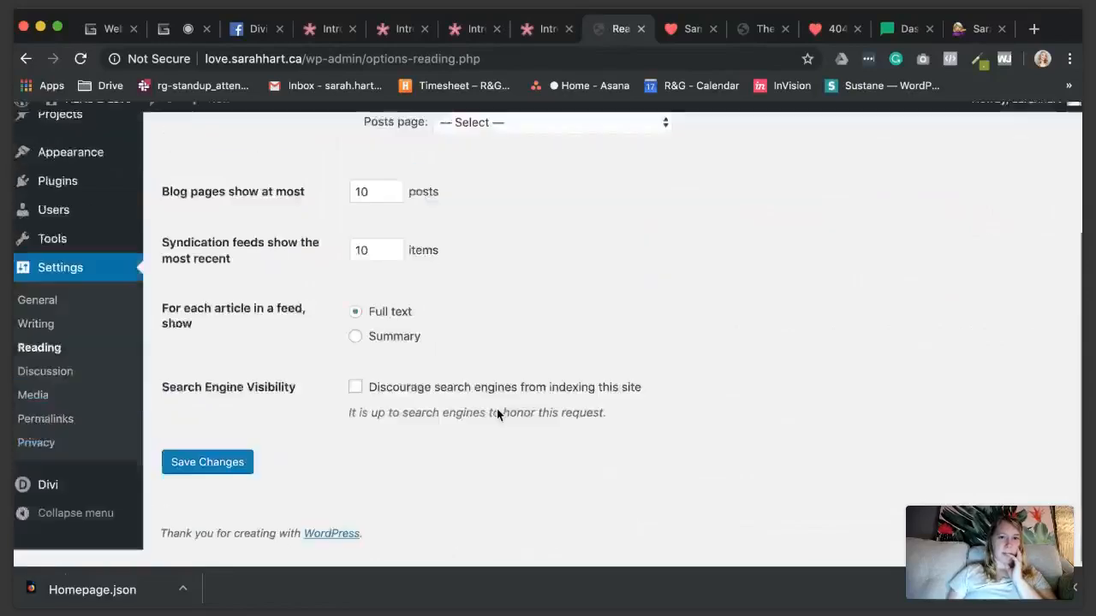
pyautogui.click(205, 486)
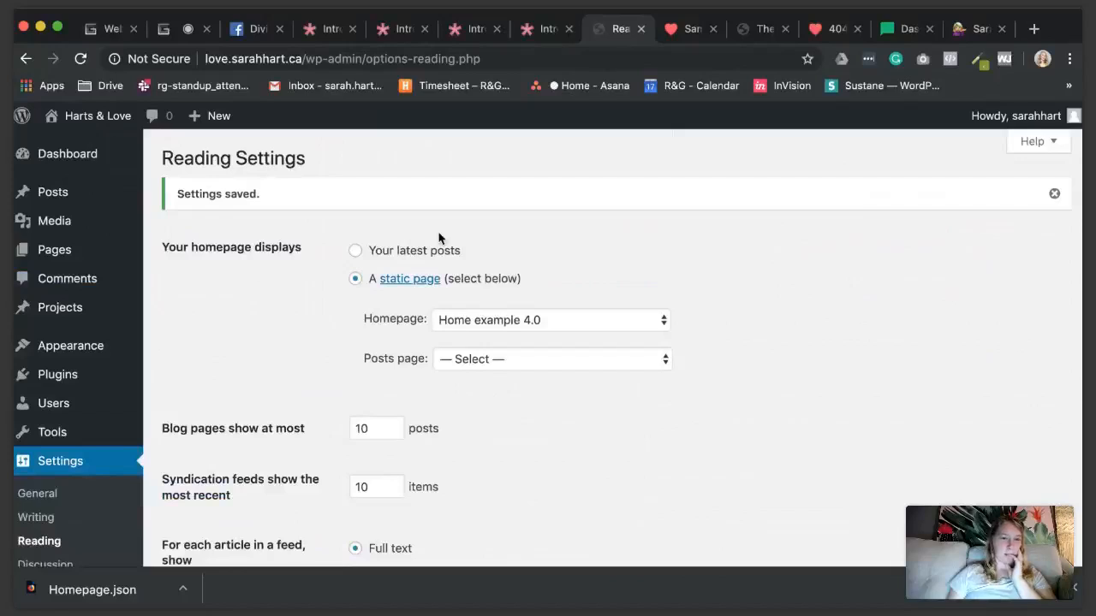
# Step: Find Home example 4.0 in the pages list, view it on the site and examine its content between header and footer
pyautogui.click(95, 251)
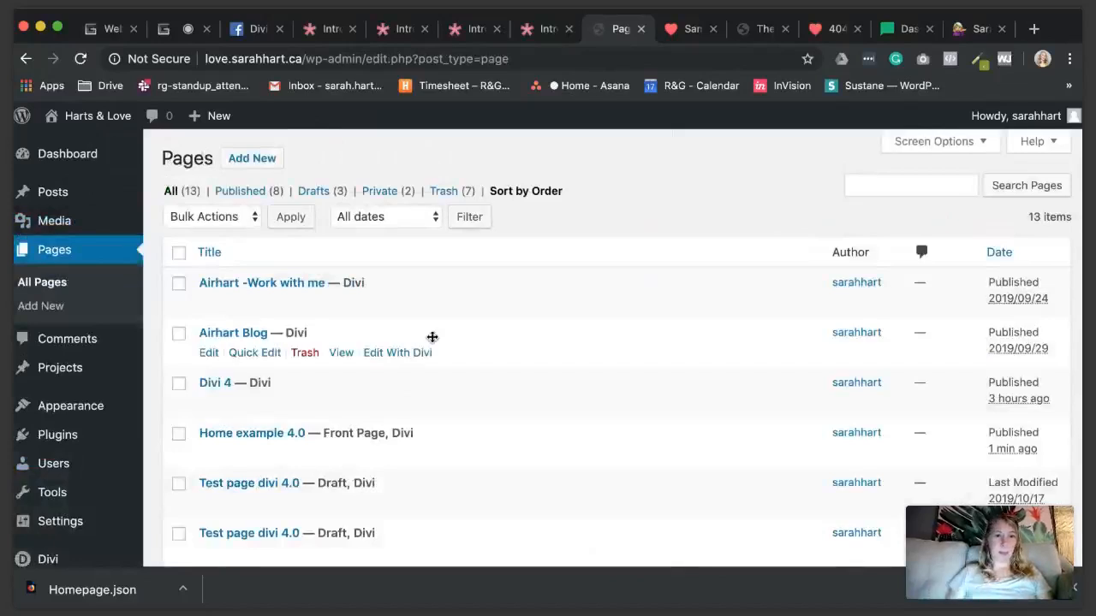
pyautogui.scroll(-5, 431, 360)
pyautogui.scroll(-2, 431, 371)
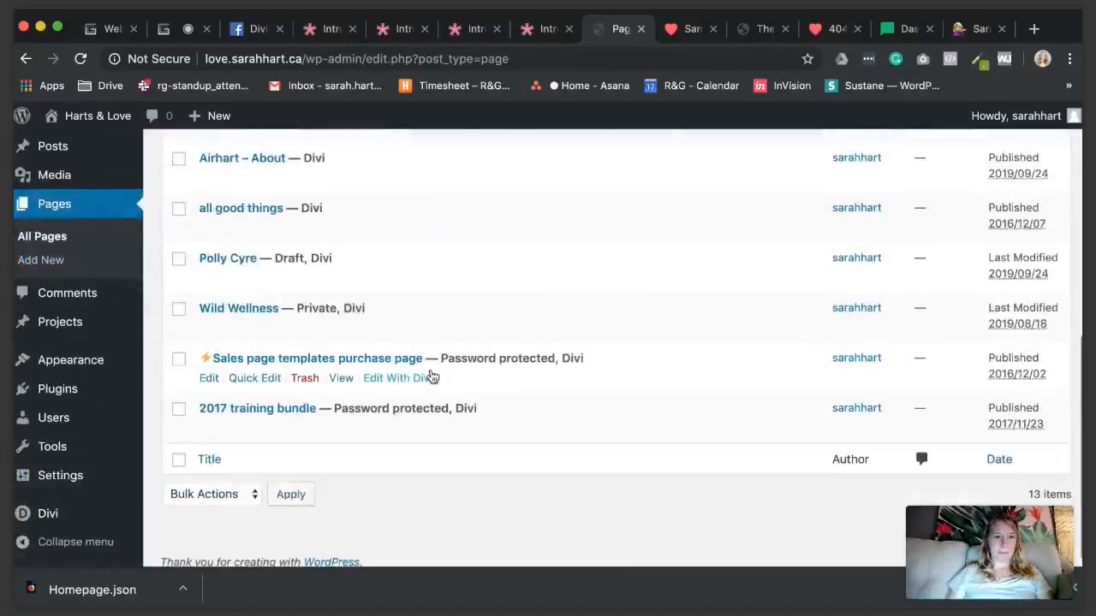
pyautogui.scroll(5, 431, 370)
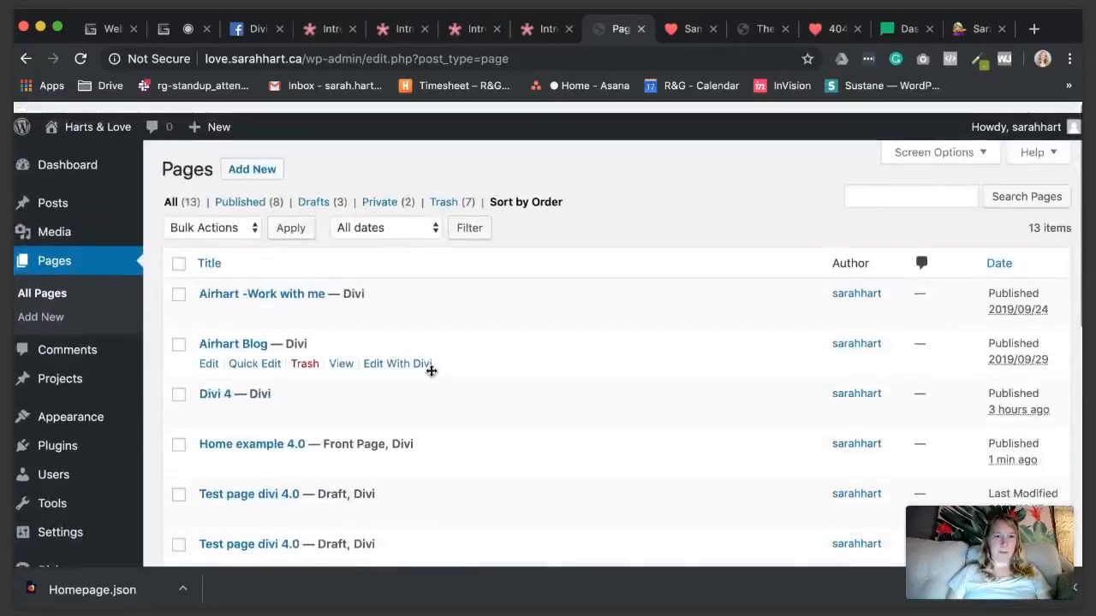
pyautogui.scroll(-1, 495, 381)
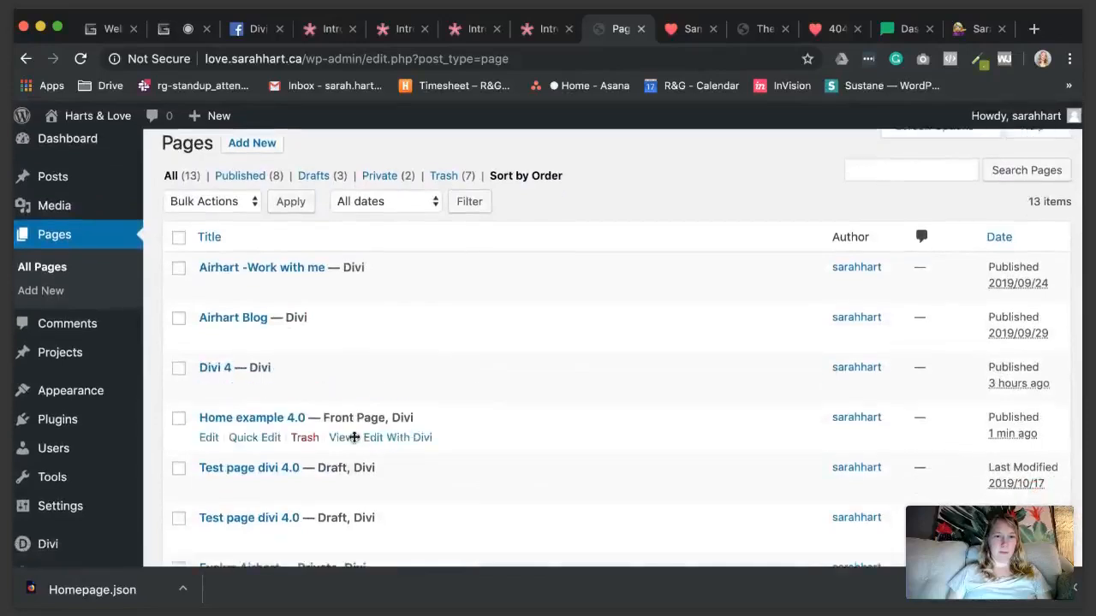
pyautogui.click(398, 437)
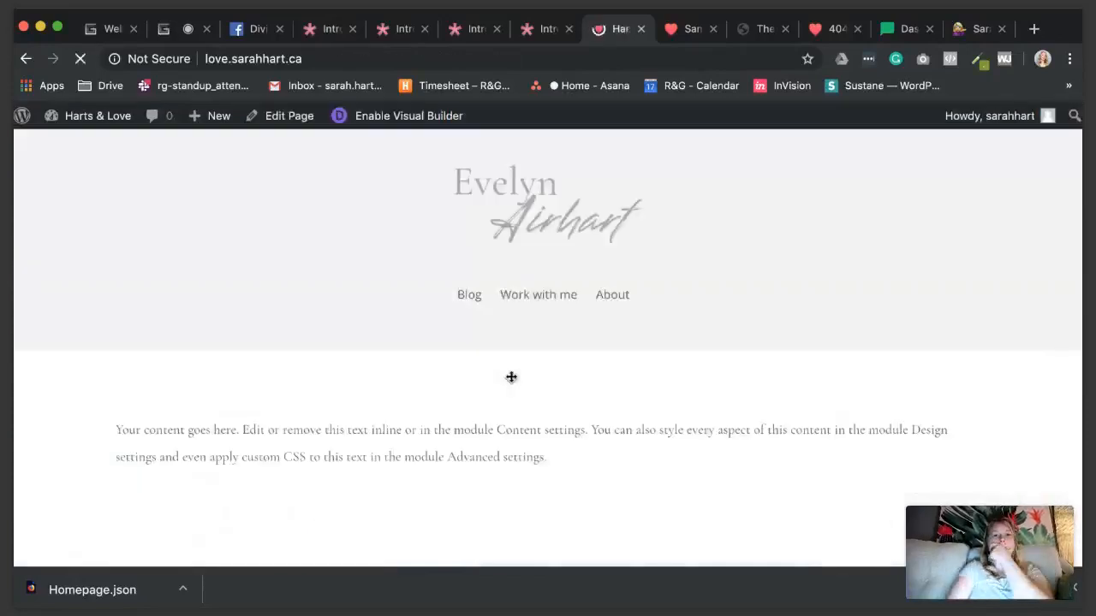
pyautogui.scroll(-5, 511, 378)
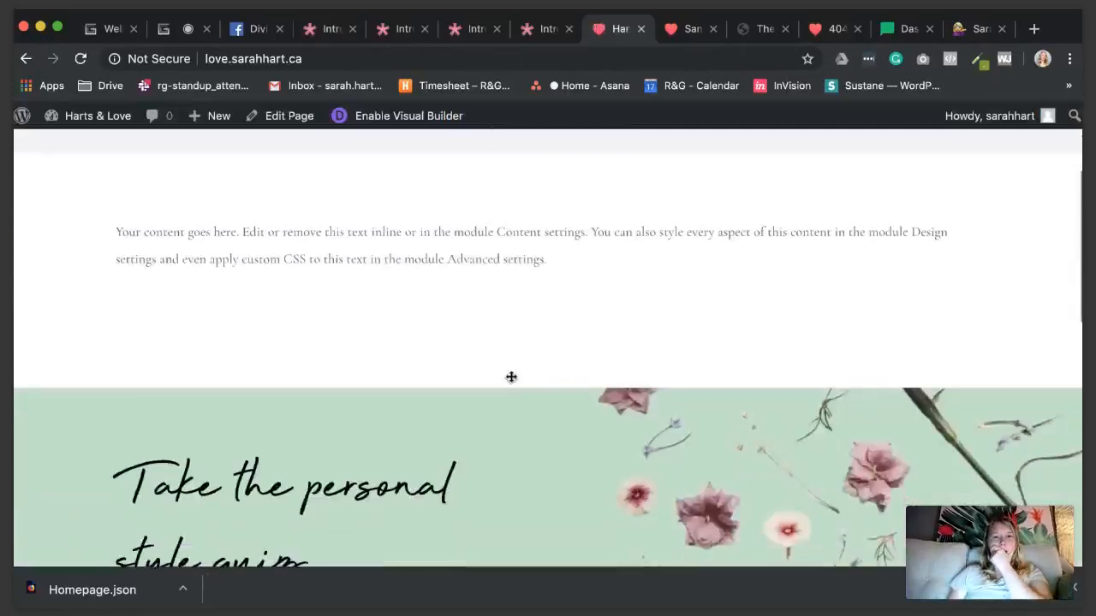
pyautogui.scroll(2, 577, 325)
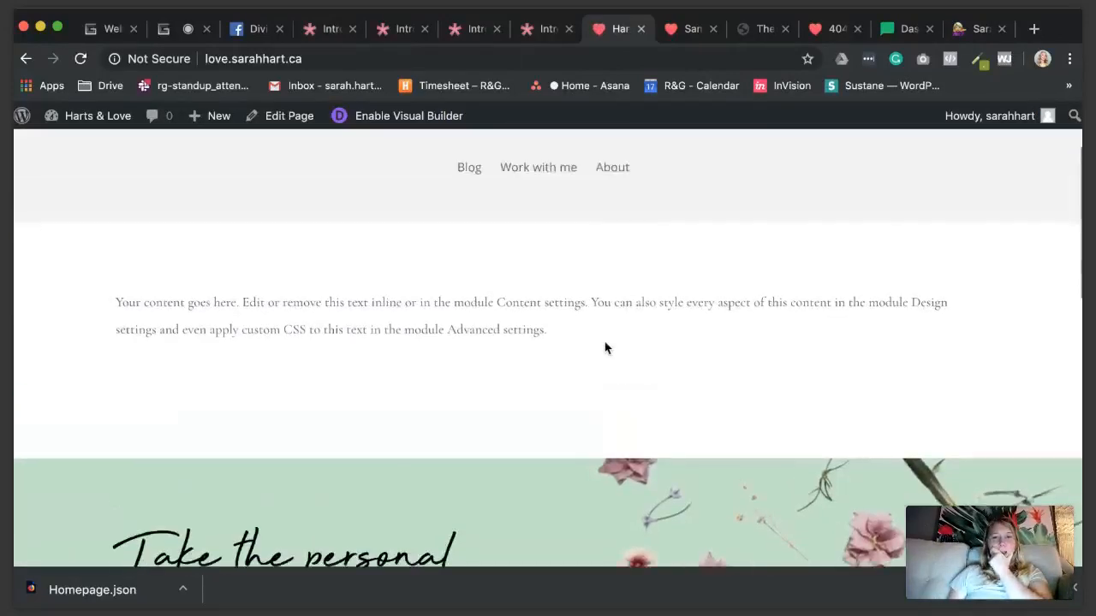
pyautogui.scroll(3, 605, 348)
pyautogui.scroll(-10, 510, 422)
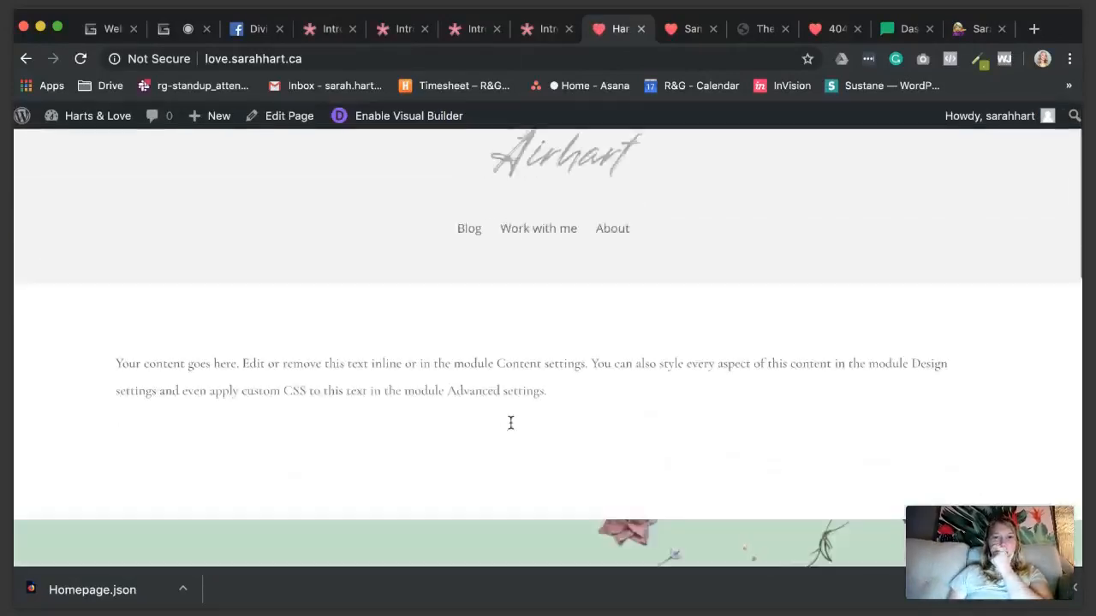
pyautogui.scroll(10, 510, 422)
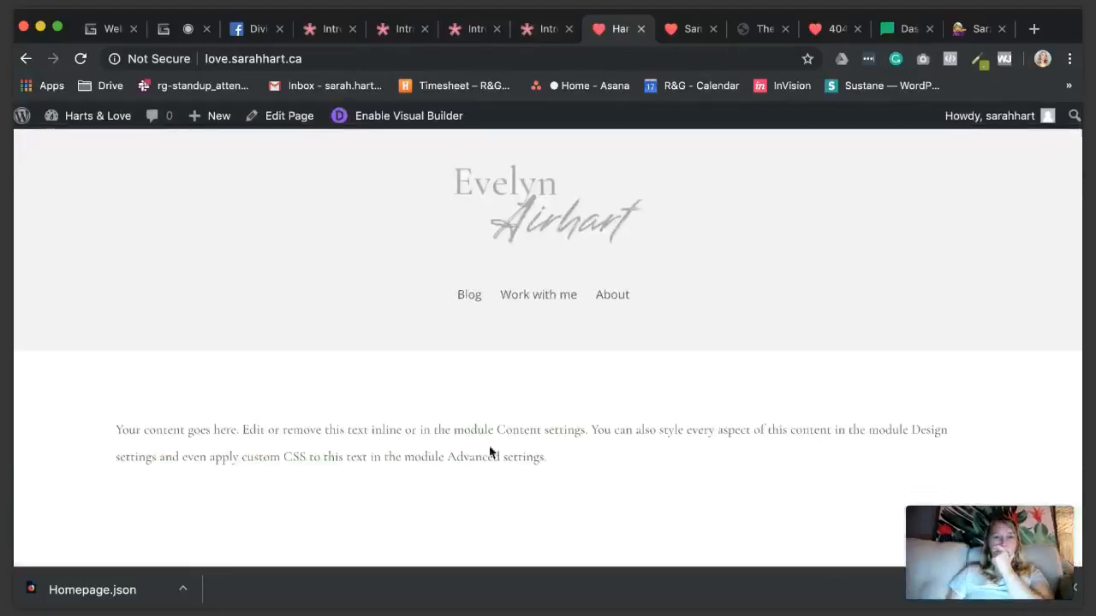
# Step: Enable the Visual Builder on the homepage, read the Missing Post Content Module dialog and continue from it to the Theme Builder
pyautogui.click(398, 120)
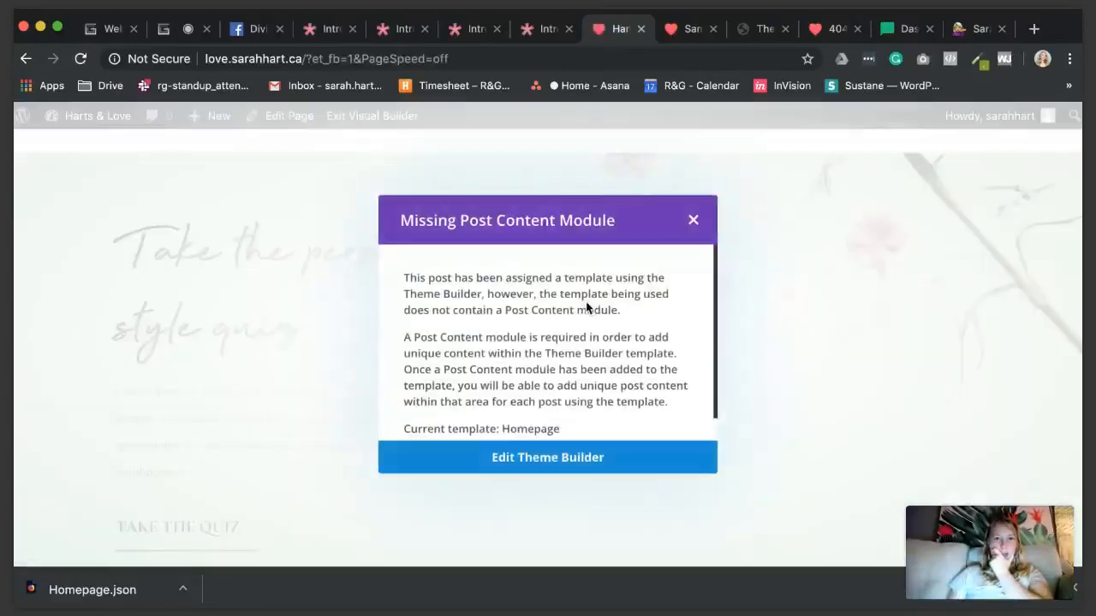
pyautogui.scroll(-1, 587, 303)
pyautogui.scroll(1, 586, 303)
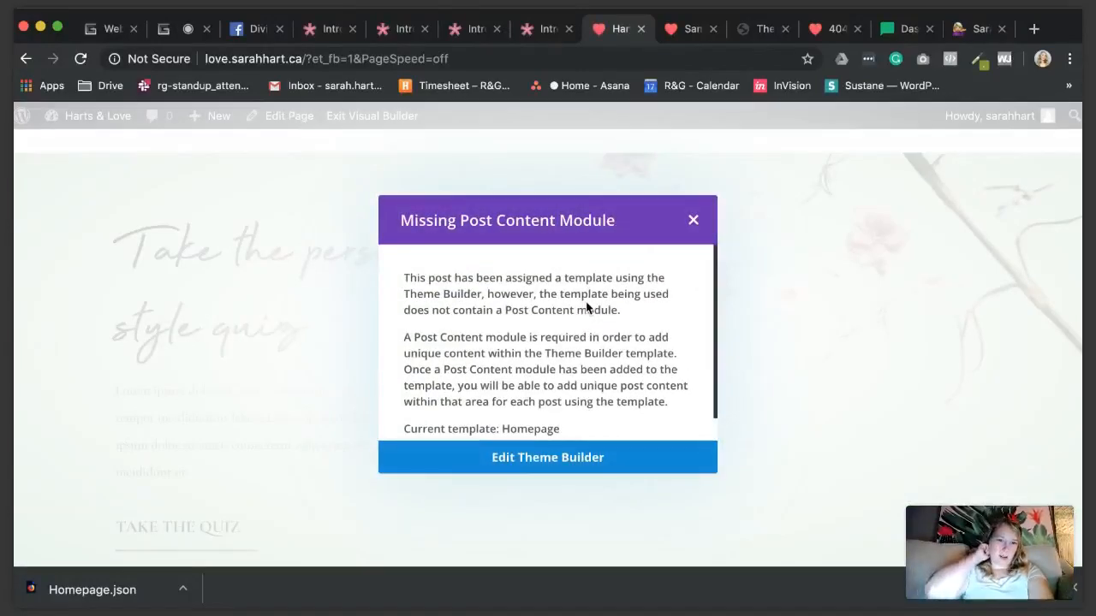
pyautogui.scroll(-1, 586, 330)
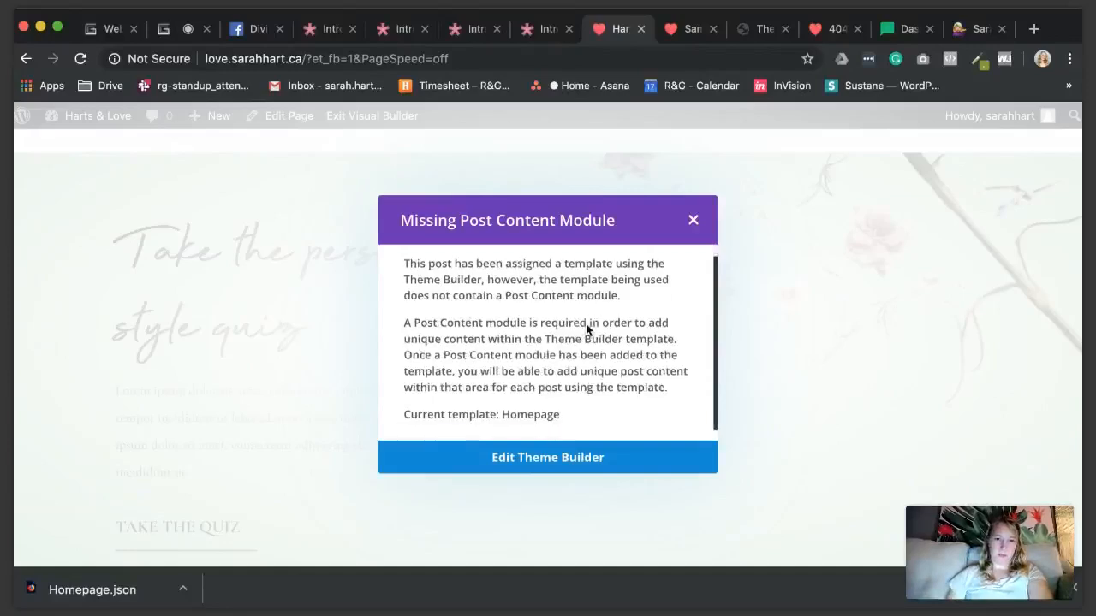
pyautogui.click(539, 460)
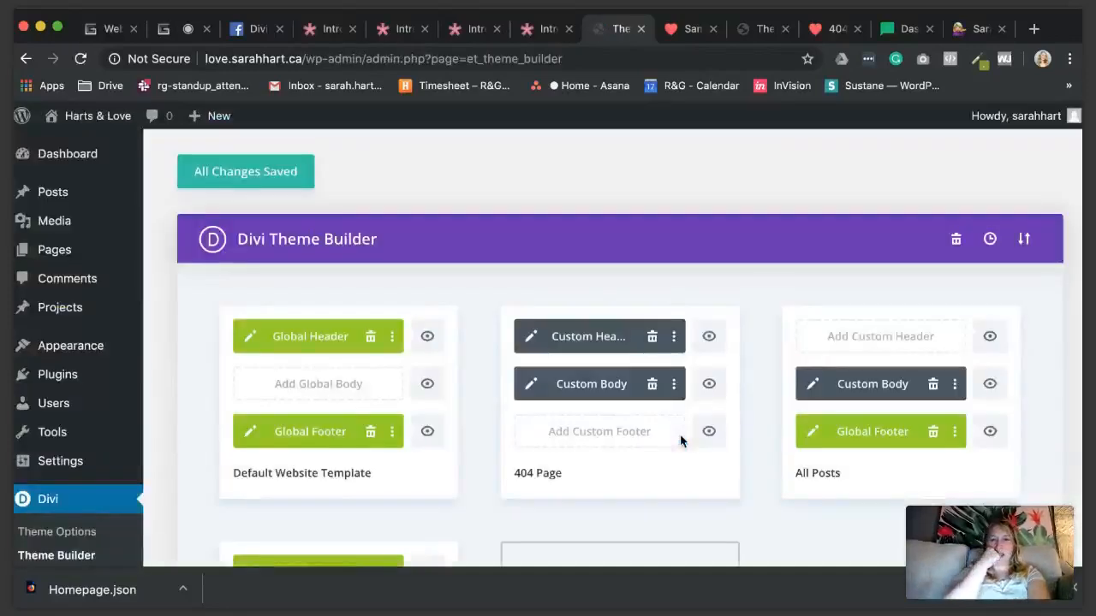
# Step: Start adding a new template below the existing ones and look through the page and post options for where it applies
pyautogui.scroll(-5, 756, 291)
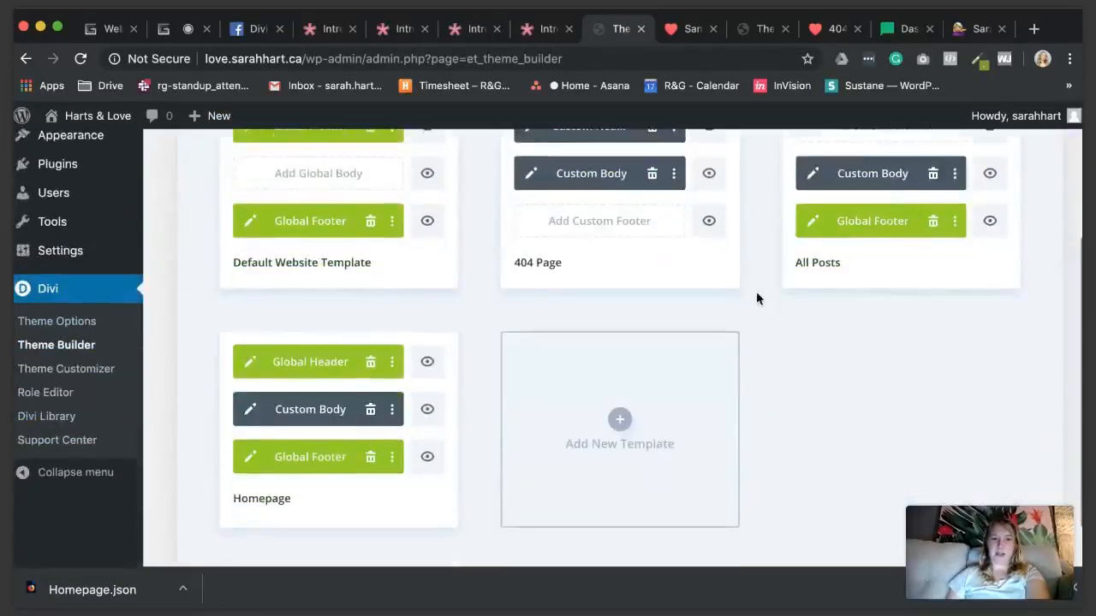
pyautogui.scroll(-1, 756, 299)
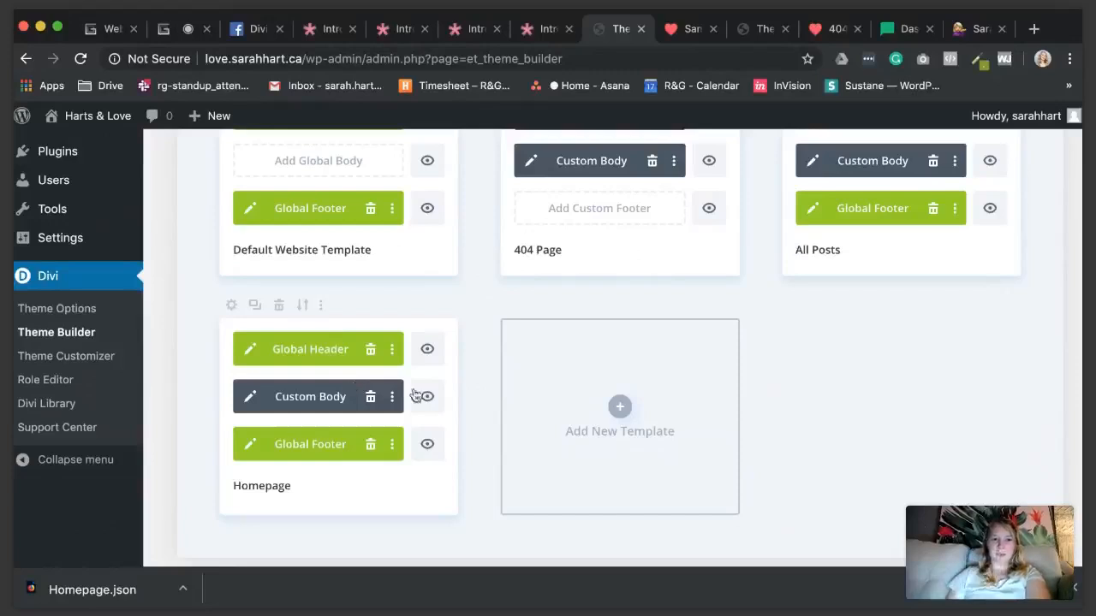
pyautogui.click(622, 408)
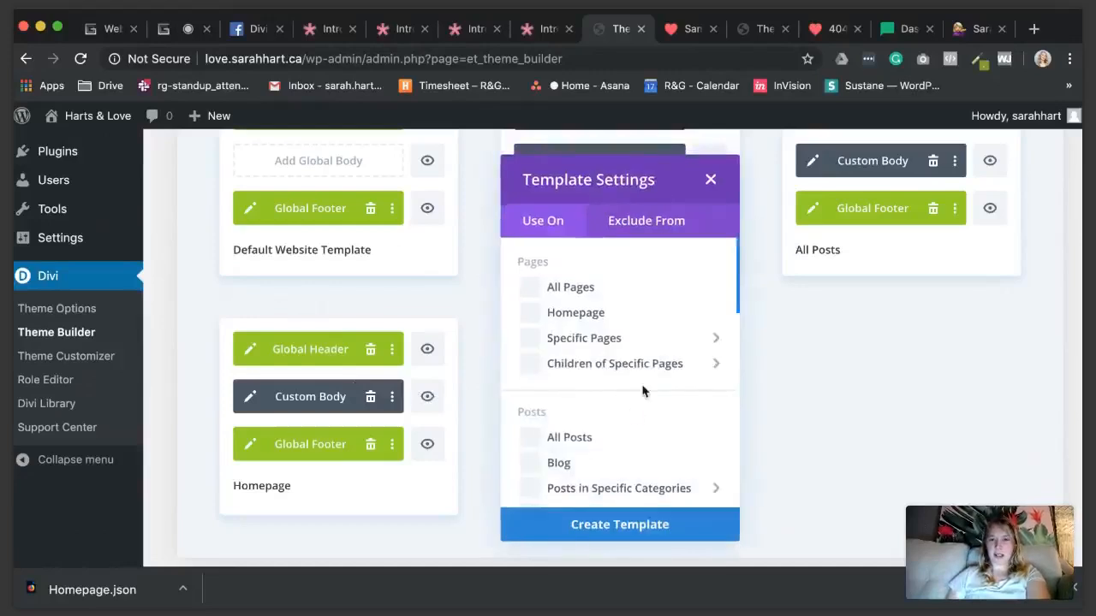
pyautogui.scroll(-3, 643, 385)
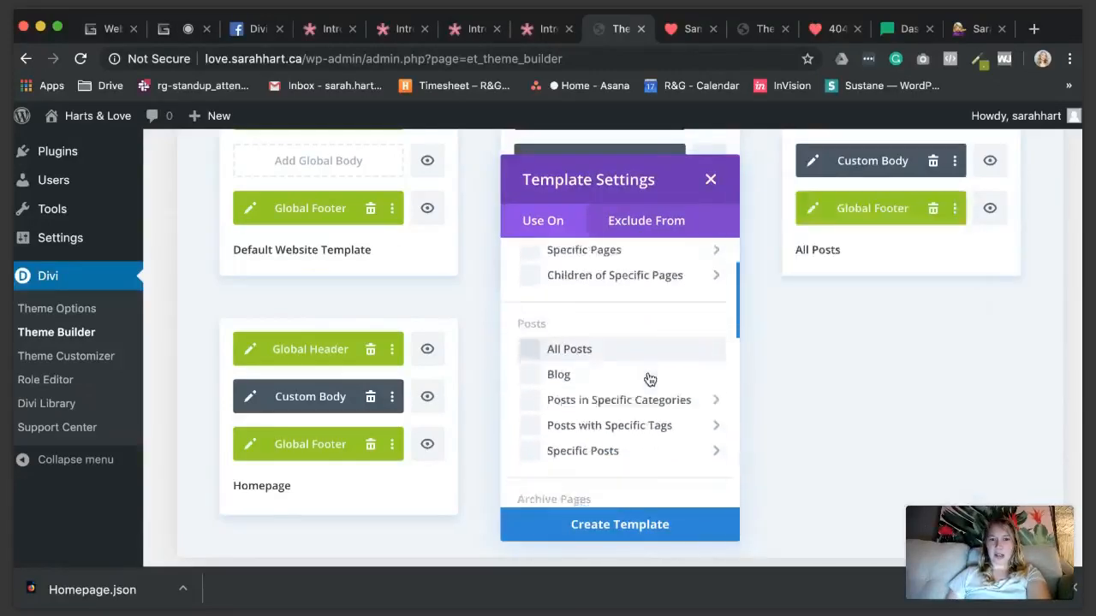
pyautogui.scroll(3, 649, 380)
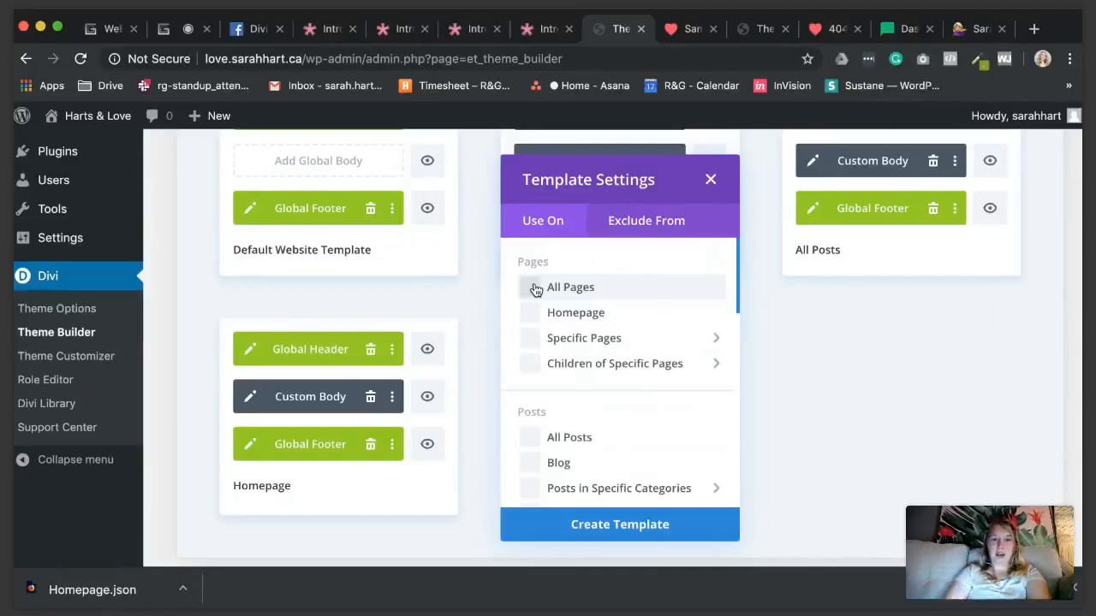
# Step: Show the list of specific pages, examine the remaining assignment options, and close the Template Settings without creating a template
pyautogui.scroll(-4, 587, 360)
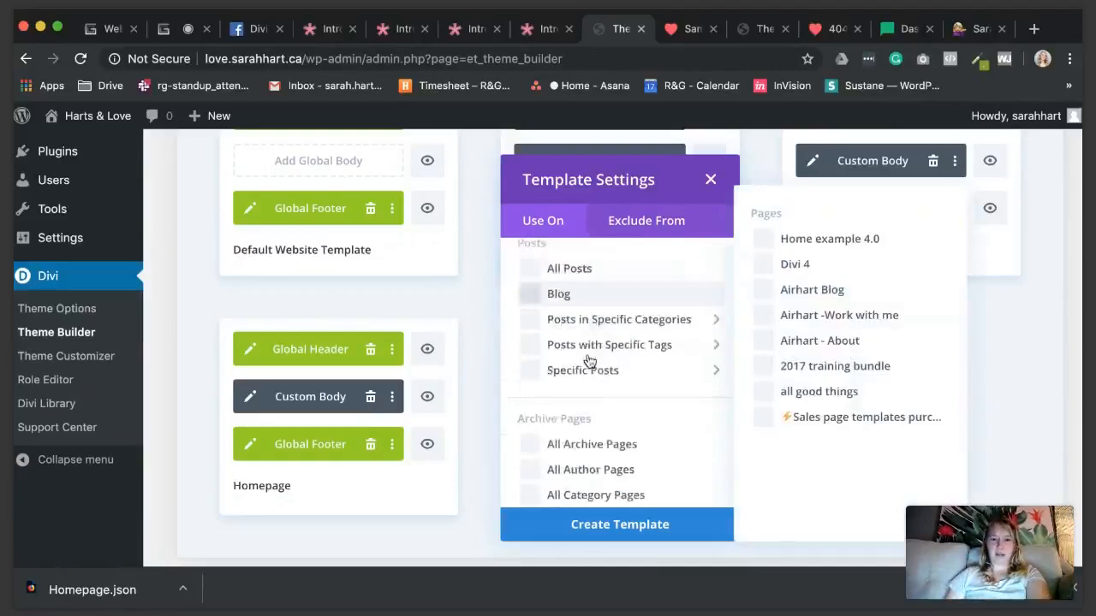
pyautogui.moveTo(653, 327)
pyautogui.scroll(-2, 653, 327)
pyautogui.scroll(6, 653, 327)
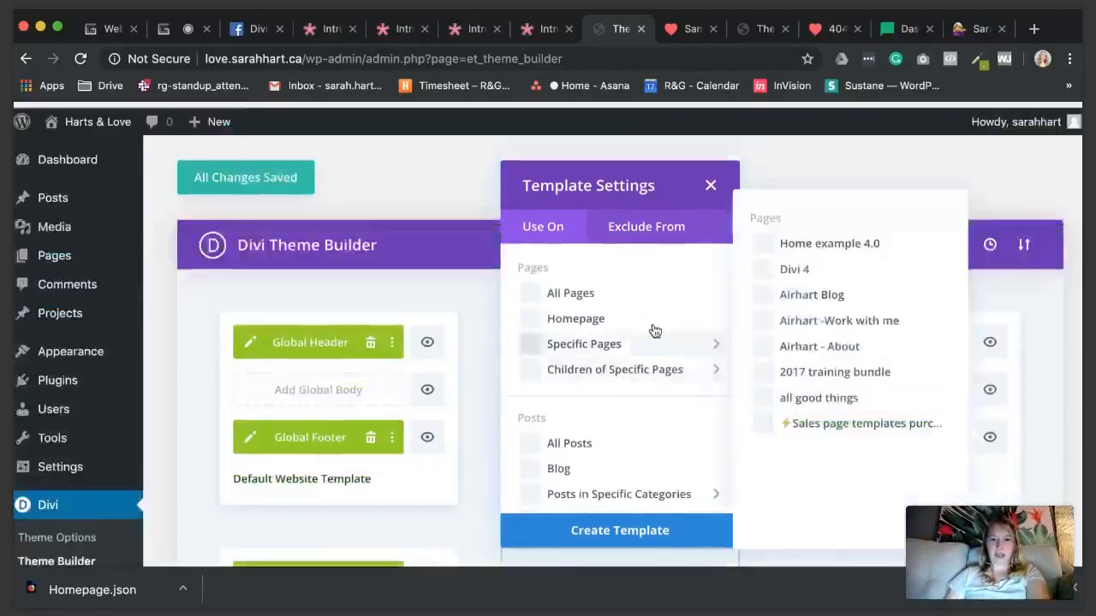
pyautogui.scroll(-2, 652, 327)
pyautogui.scroll(-3, 467, 360)
pyautogui.scroll(2, 631, 318)
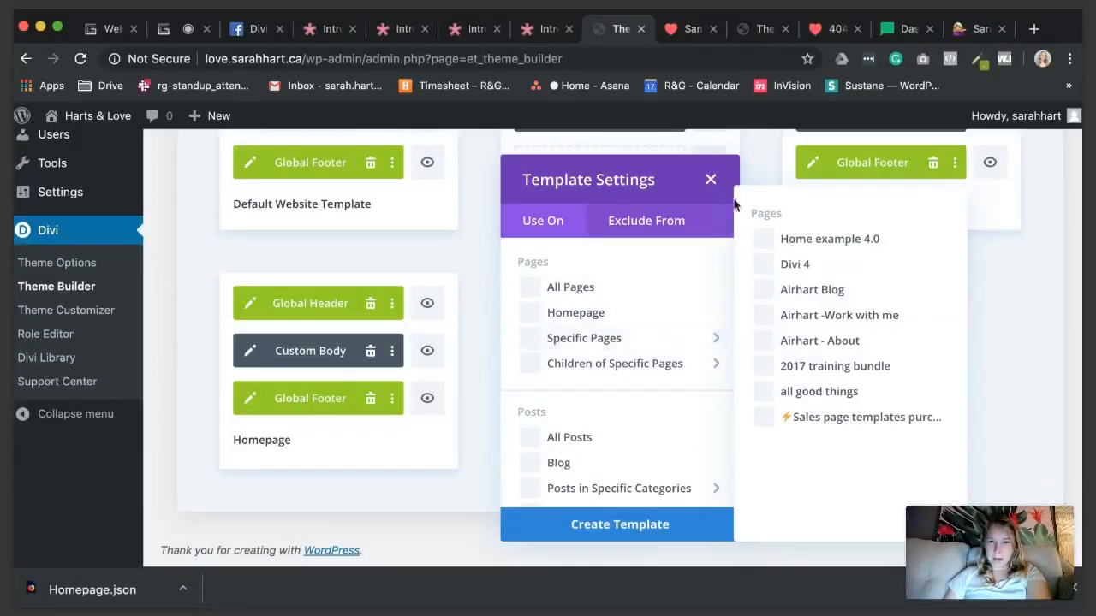
pyautogui.click(710, 180)
pyautogui.scroll(5, 478, 378)
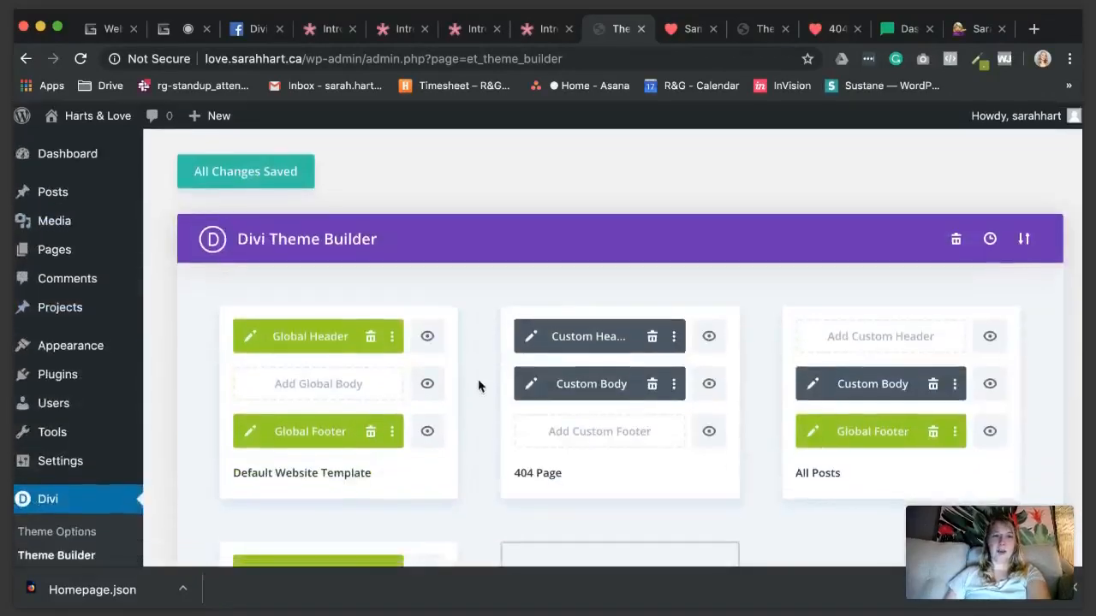
pyautogui.scroll(-2, 478, 386)
pyautogui.scroll(2, 478, 386)
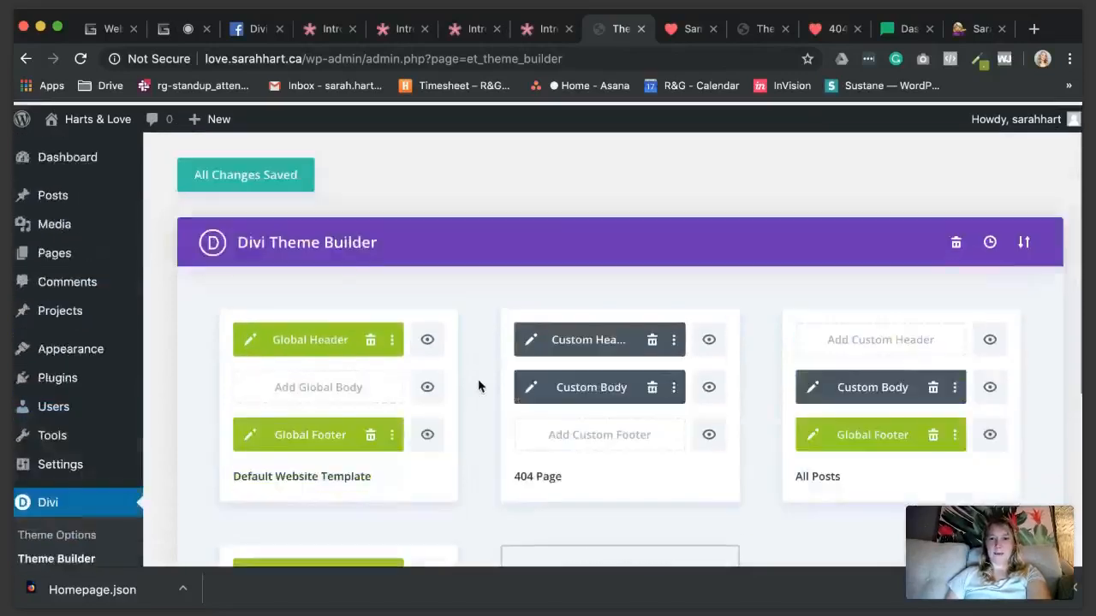
# Step: Switch to the WebinarJam live broadcast and stop sharing the screen
pyautogui.click(160, 34)
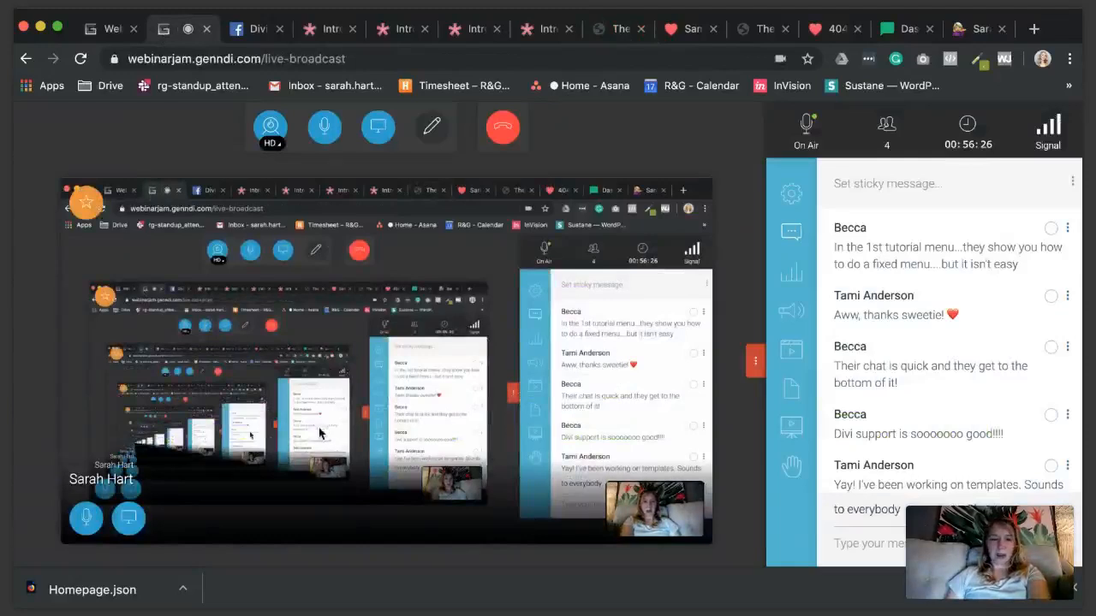
pyautogui.click(129, 517)
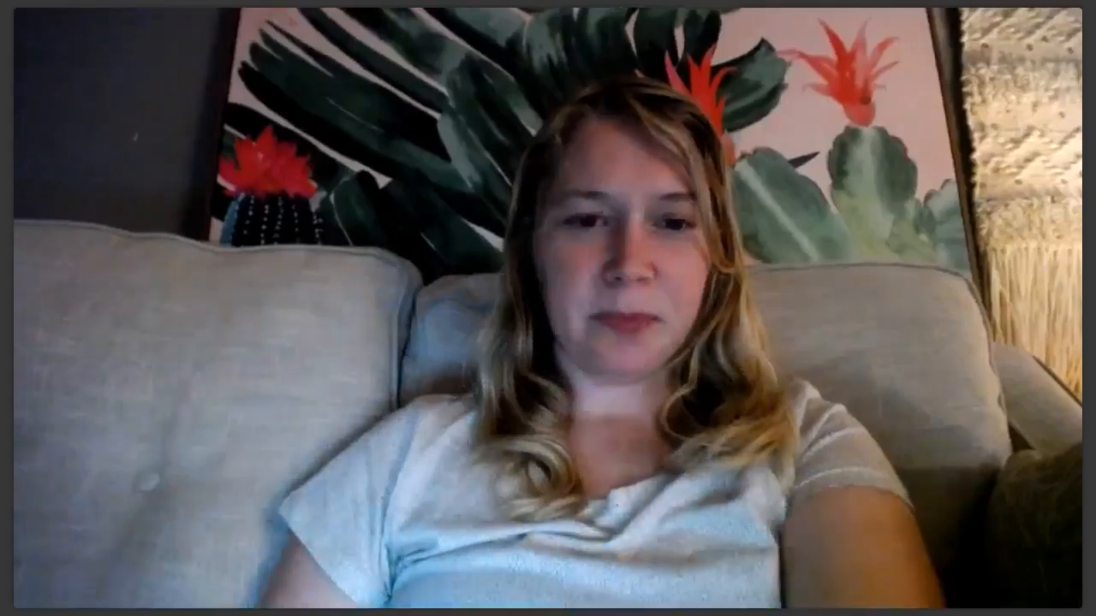